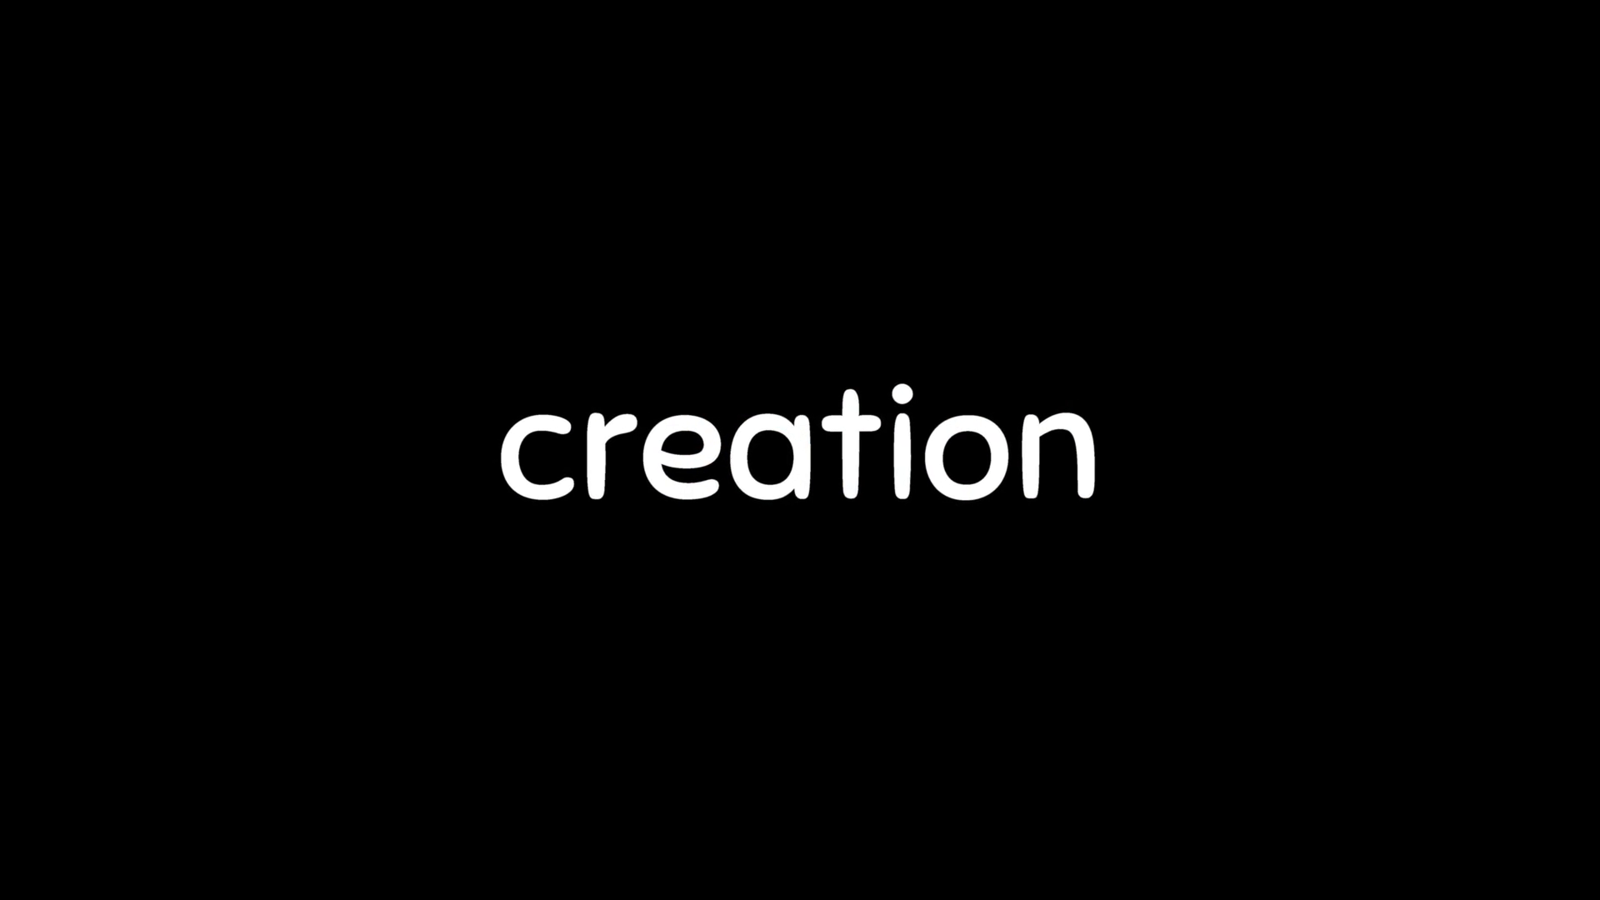
- Set the default Cube's Scale X to 5 in the Transform panel
{"action": "key", "text": "BackSpace"}
{"action": "type", "text": "5"}
{"action": "key", "text": "Return"}
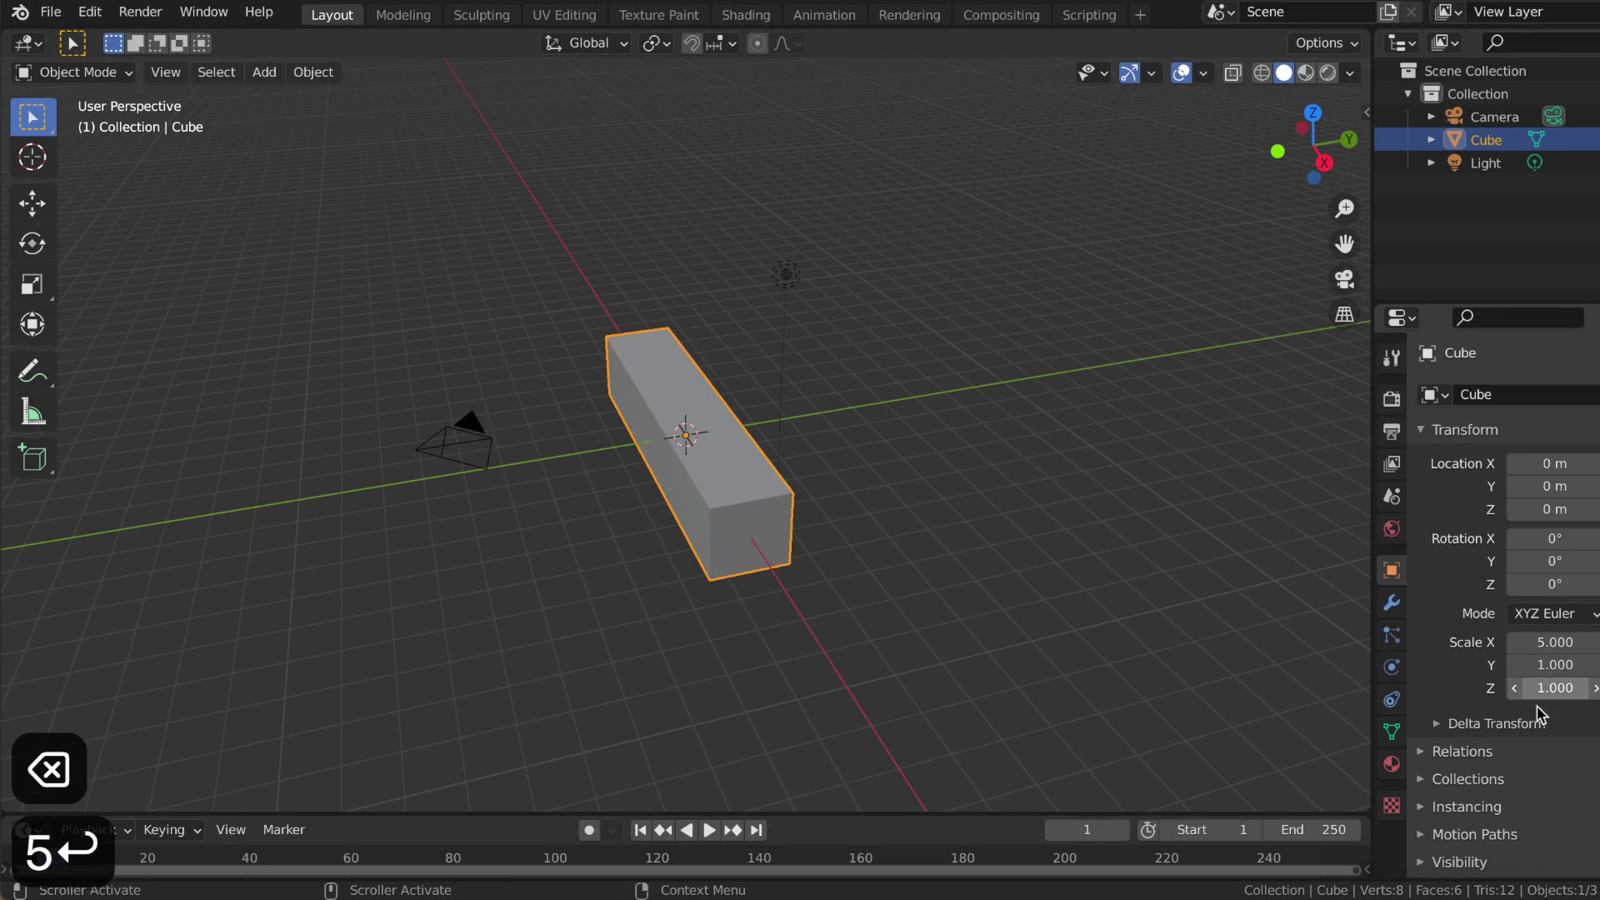
- Set the cube's Scale Y to 5, making a 5 × 5 slab
{"action": "key", "text": "BackSpace"}
{"action": "type", "text": "5"}
{"action": "key", "text": "Return"}
{"action": "middle_click_drag", "start_coordinate": [917, 609], "coordinate": [781, 595]}
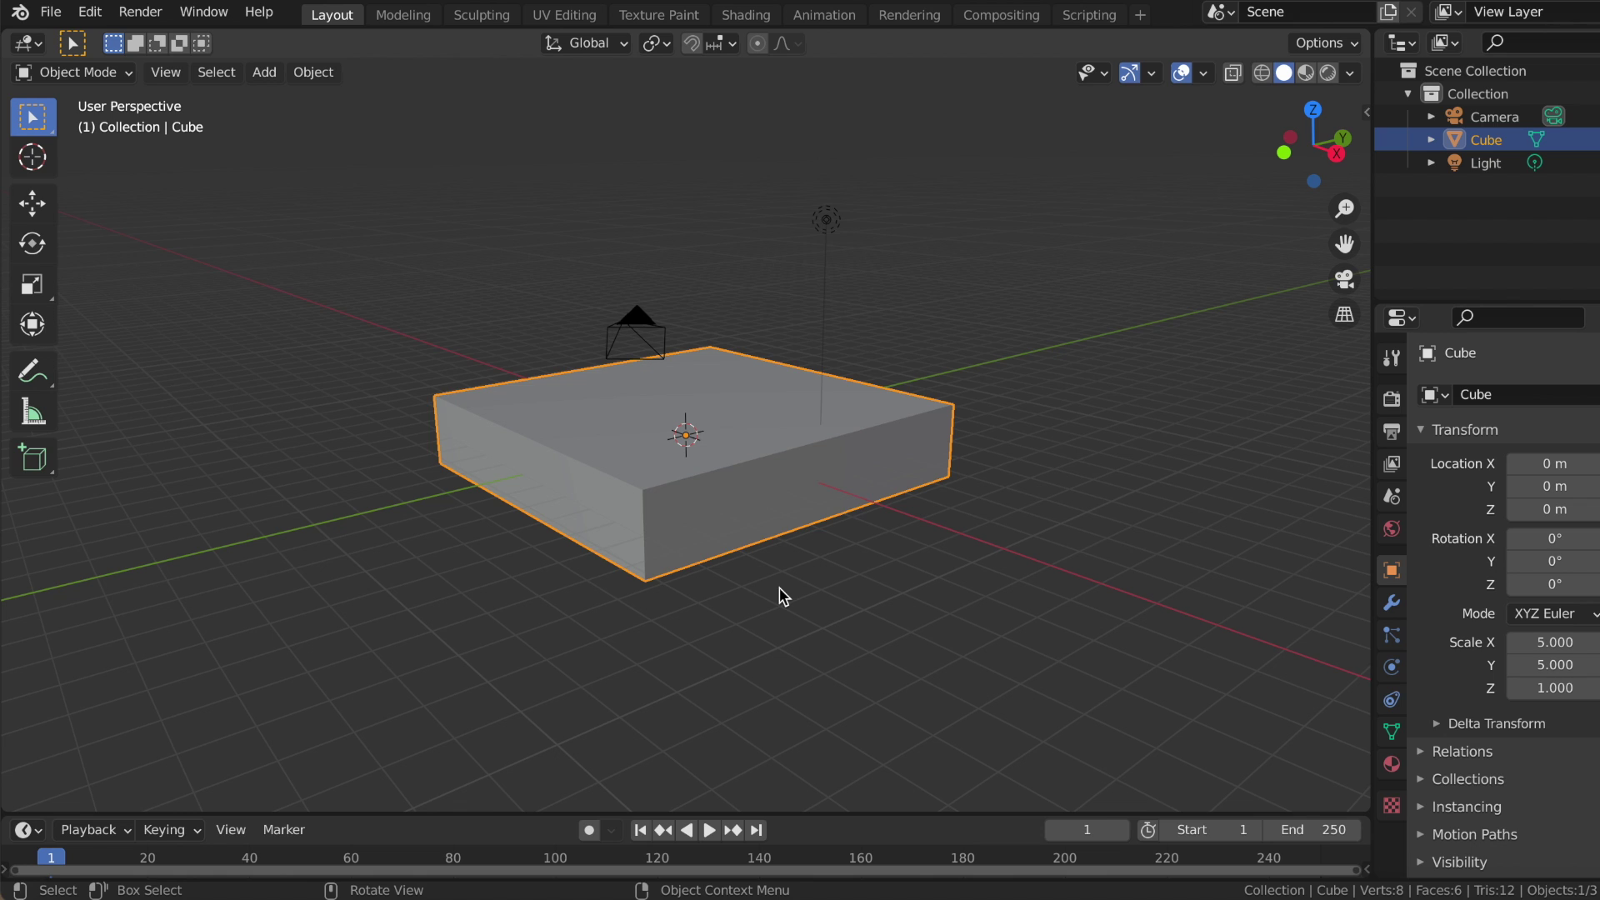
- In Edit Mode, select the slab's top face and extrude a thin lip on top
{"action": "key", "text": "Tab"}
{"action": "left_click", "coordinate": [32, 203]}
{"action": "key", "text": "alt+a"}
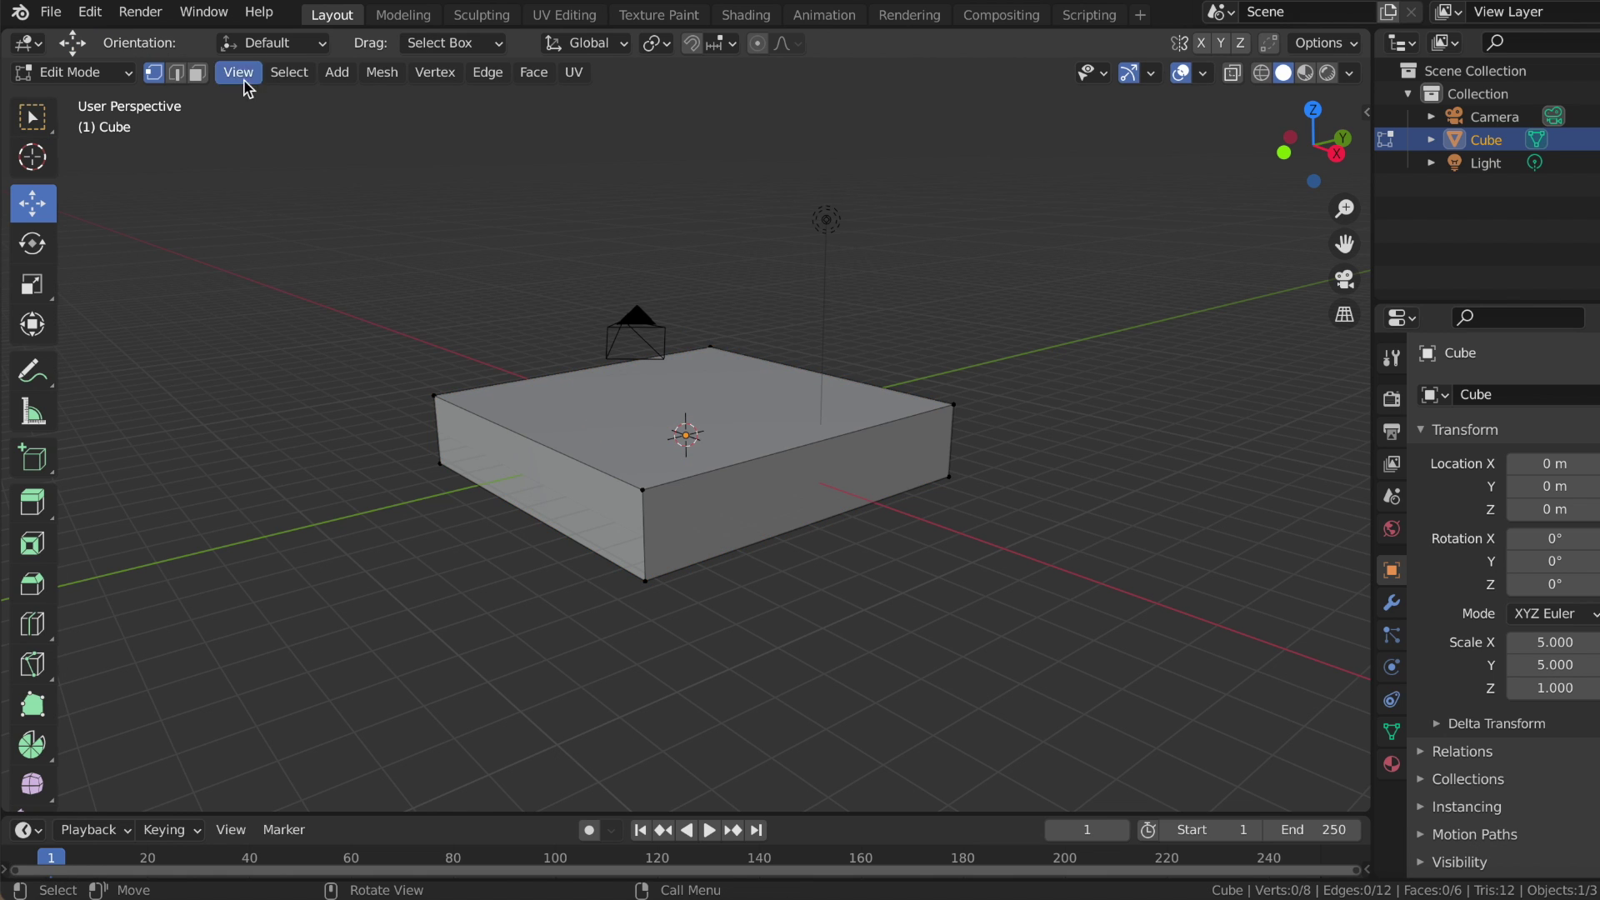
{"action": "left_click", "coordinate": [608, 417]}
{"action": "left_click_drag", "start_coordinate": [679, 315], "coordinate": [684, 336]}
{"action": "scroll", "coordinate": [794, 491], "scroll_direction": "up", "scroll_amount": 2}
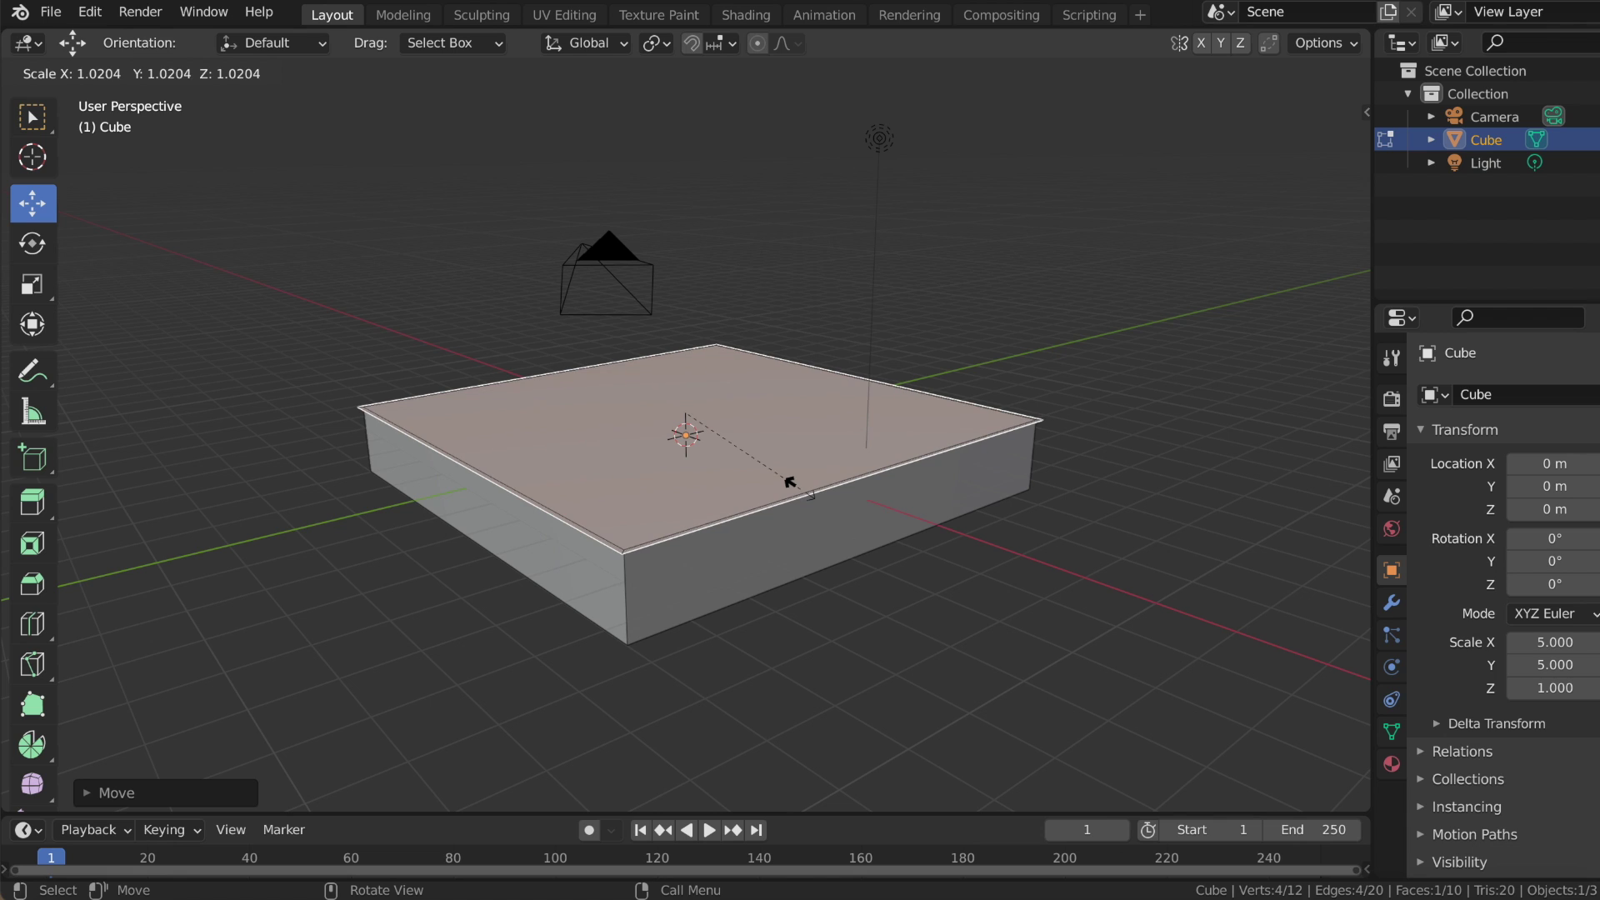
{"action": "key", "text": "Escape"}
{"action": "key", "text": "e"}
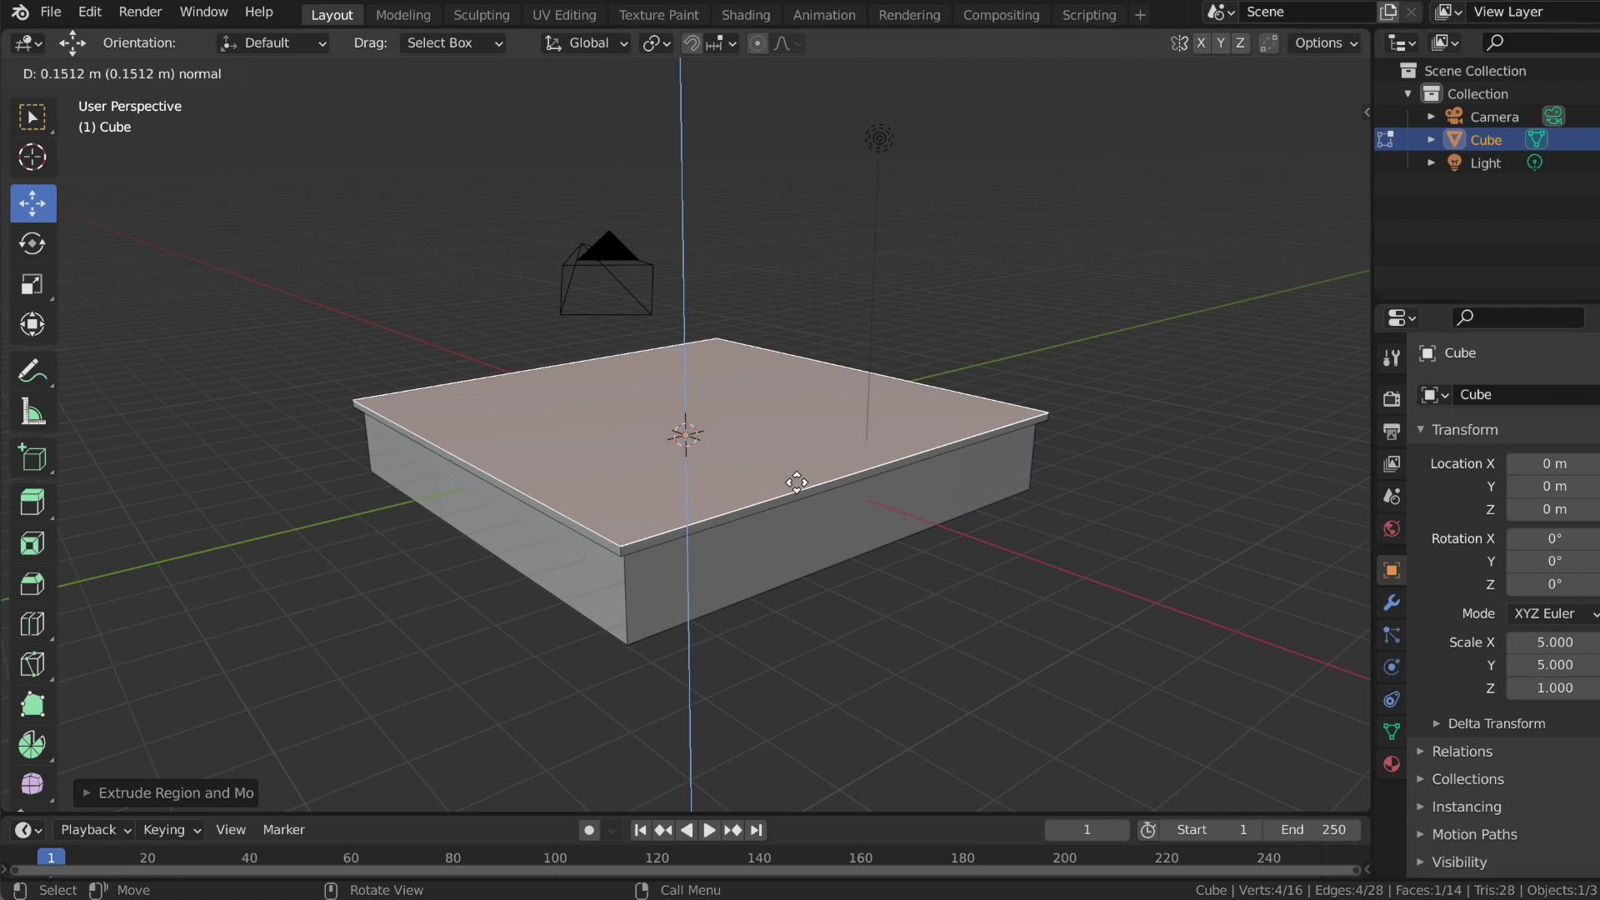
{"action": "left_click", "coordinate": [797, 482]}
{"action": "key", "text": "Tab"}
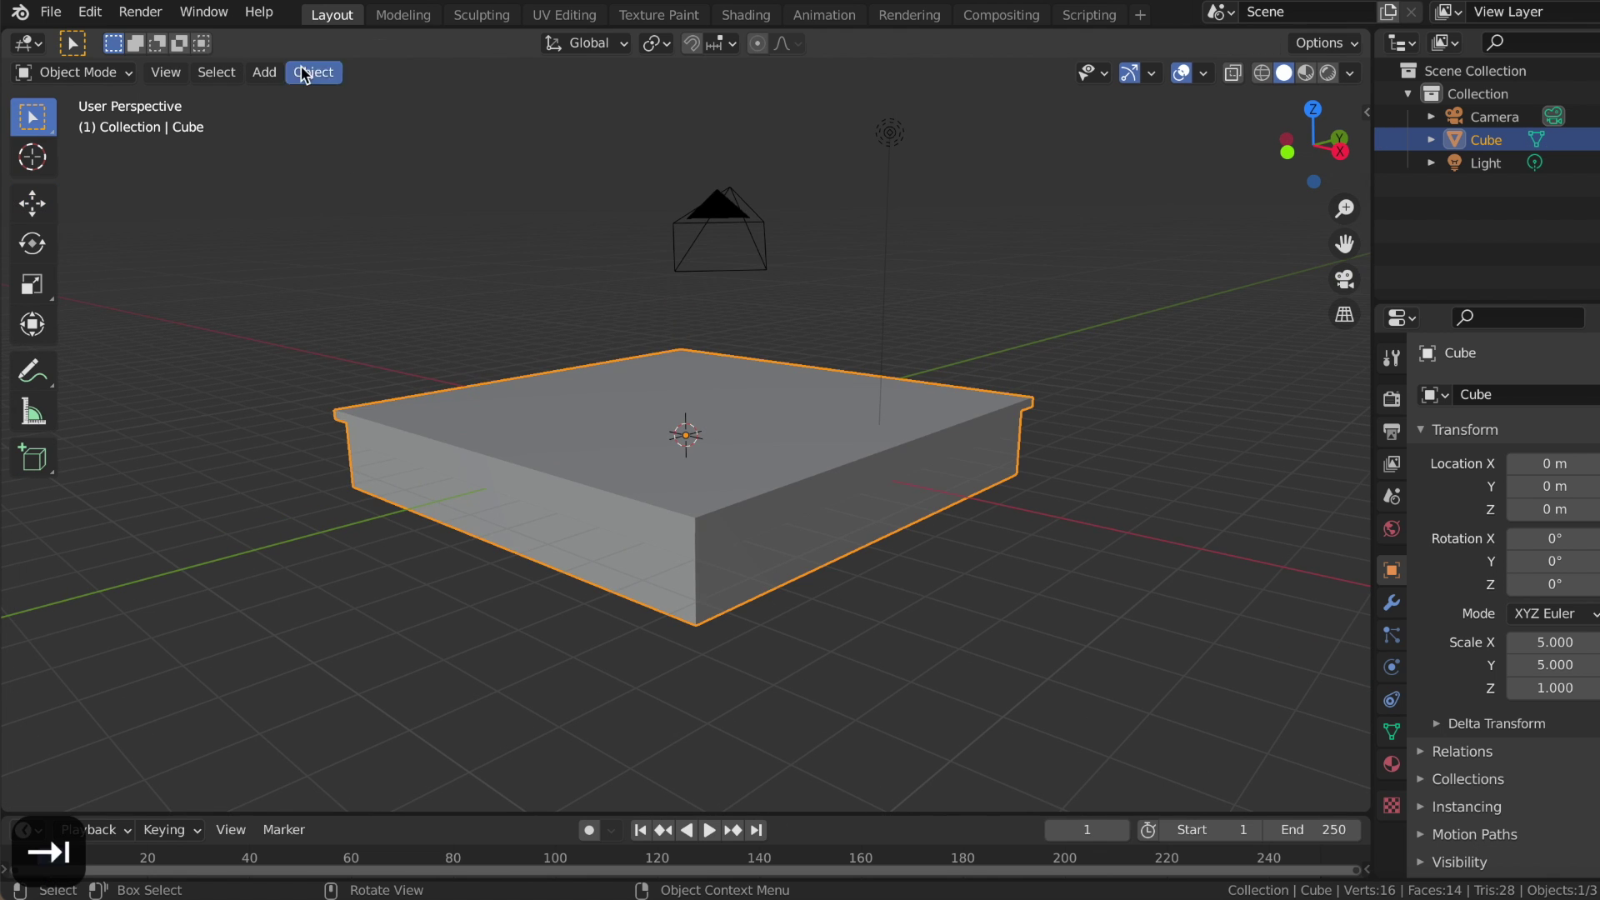
{"action": "left_click", "coordinate": [307, 73]}
- Add a new cube, replacing a mistaken plane, and set its Scale X and Y to 5
{"action": "left_click", "coordinate": [500, 99]}
{"action": "middle_click_drag", "start_coordinate": [733, 368], "coordinate": [1048, 460]}
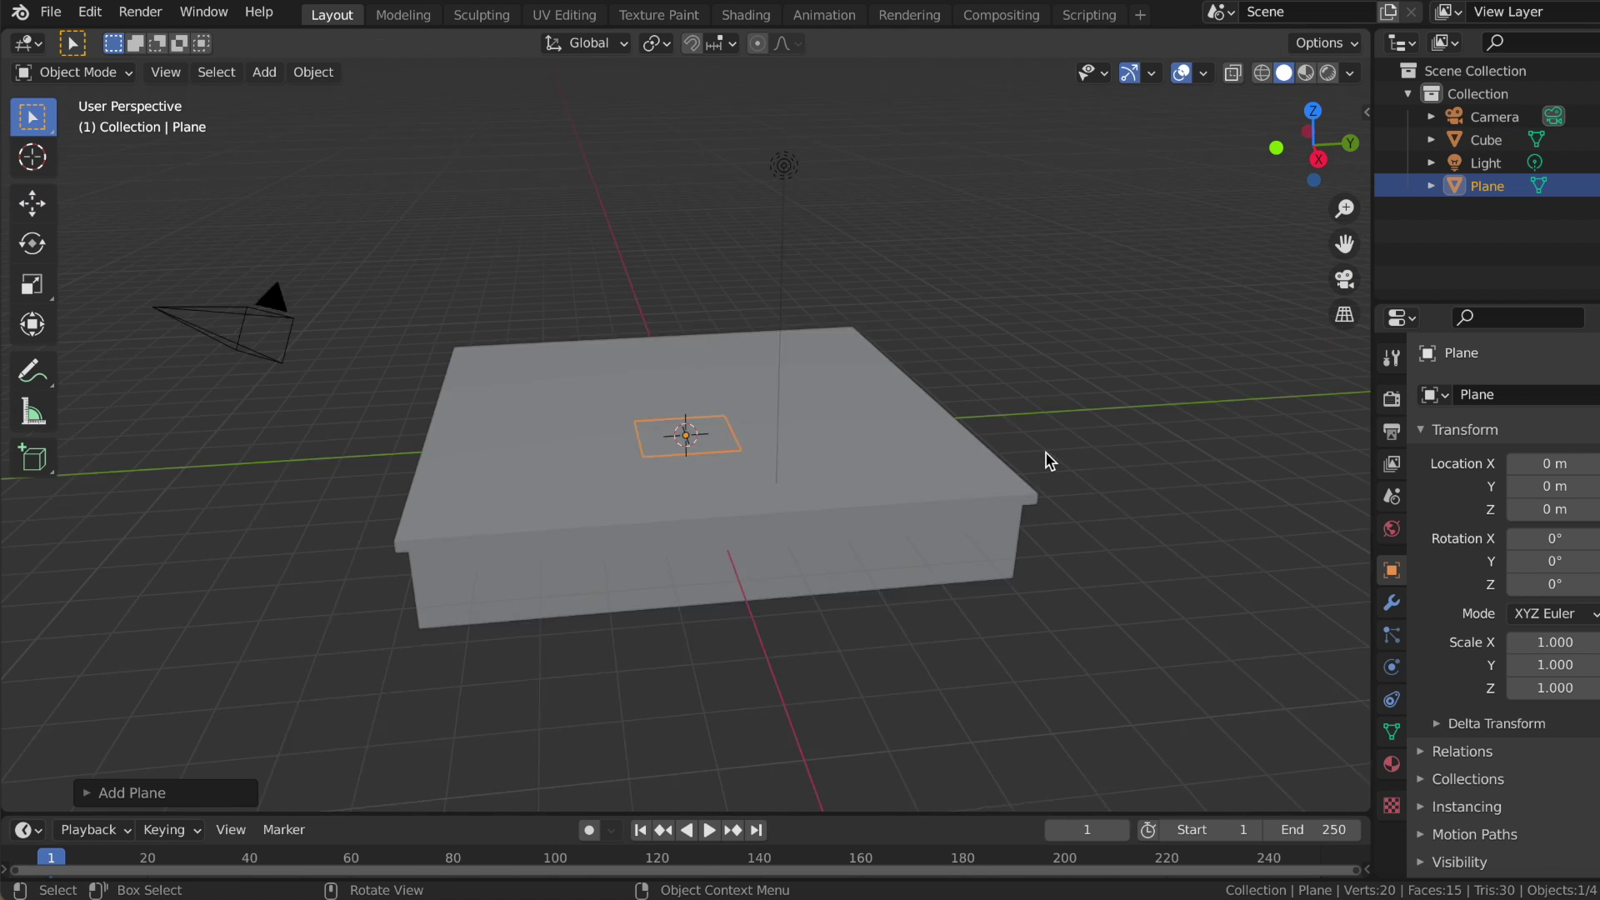
{"action": "key", "text": "super+z"}
{"action": "left_click", "coordinate": [265, 72]}
{"action": "left_click", "coordinate": [483, 125]}
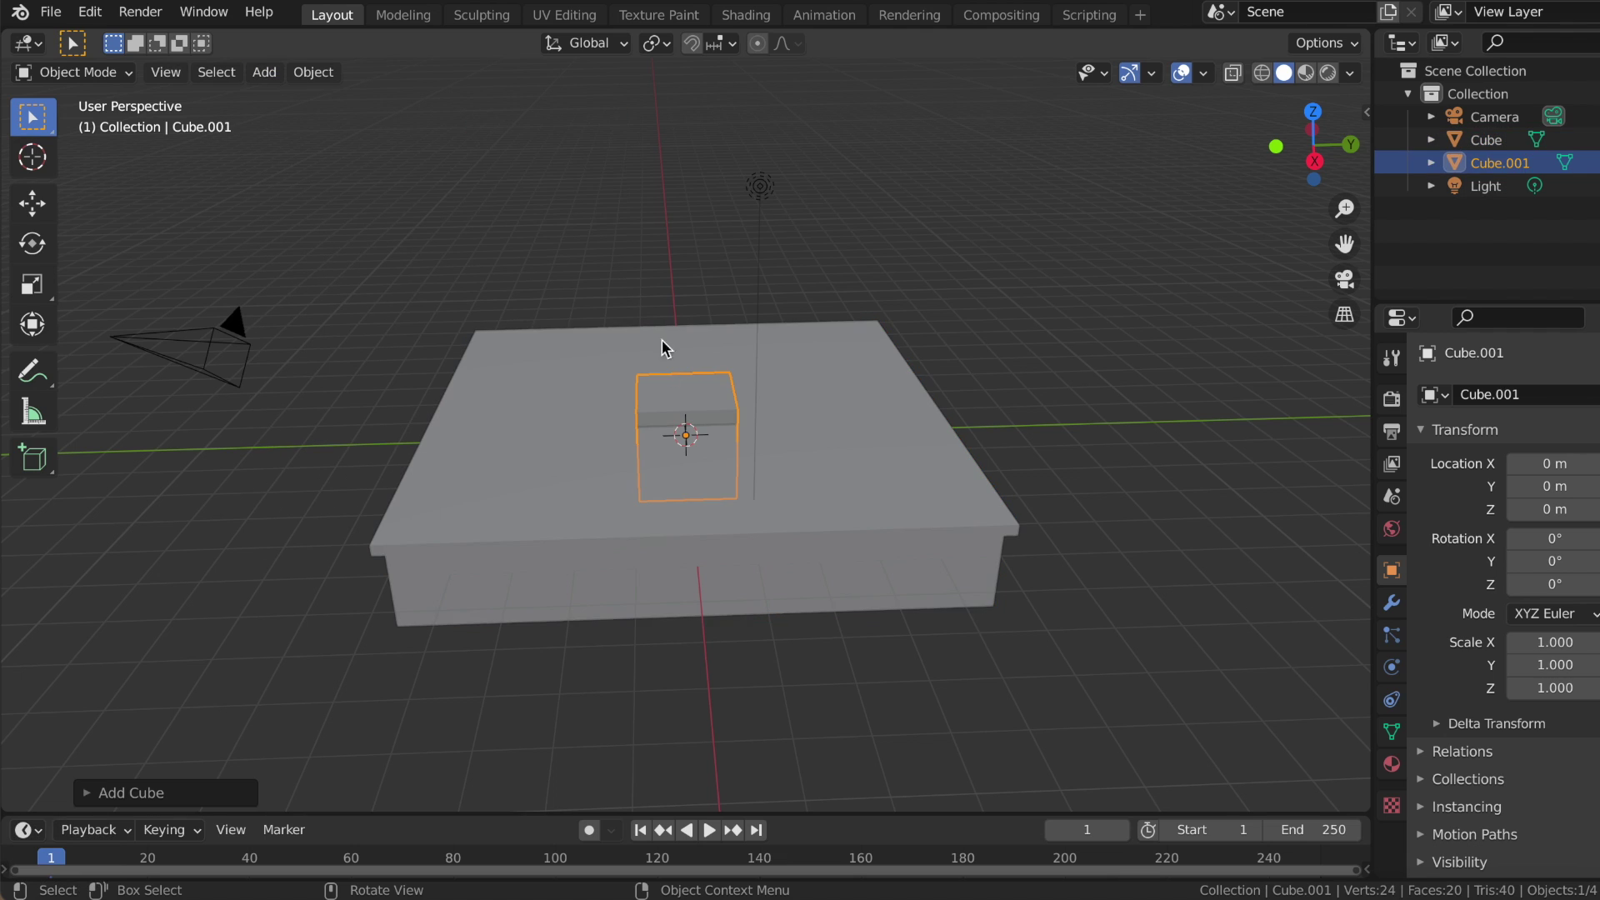
{"action": "key", "text": "BackSpace"}
{"action": "type", "text": "5"}
{"action": "key", "text": "Return"}
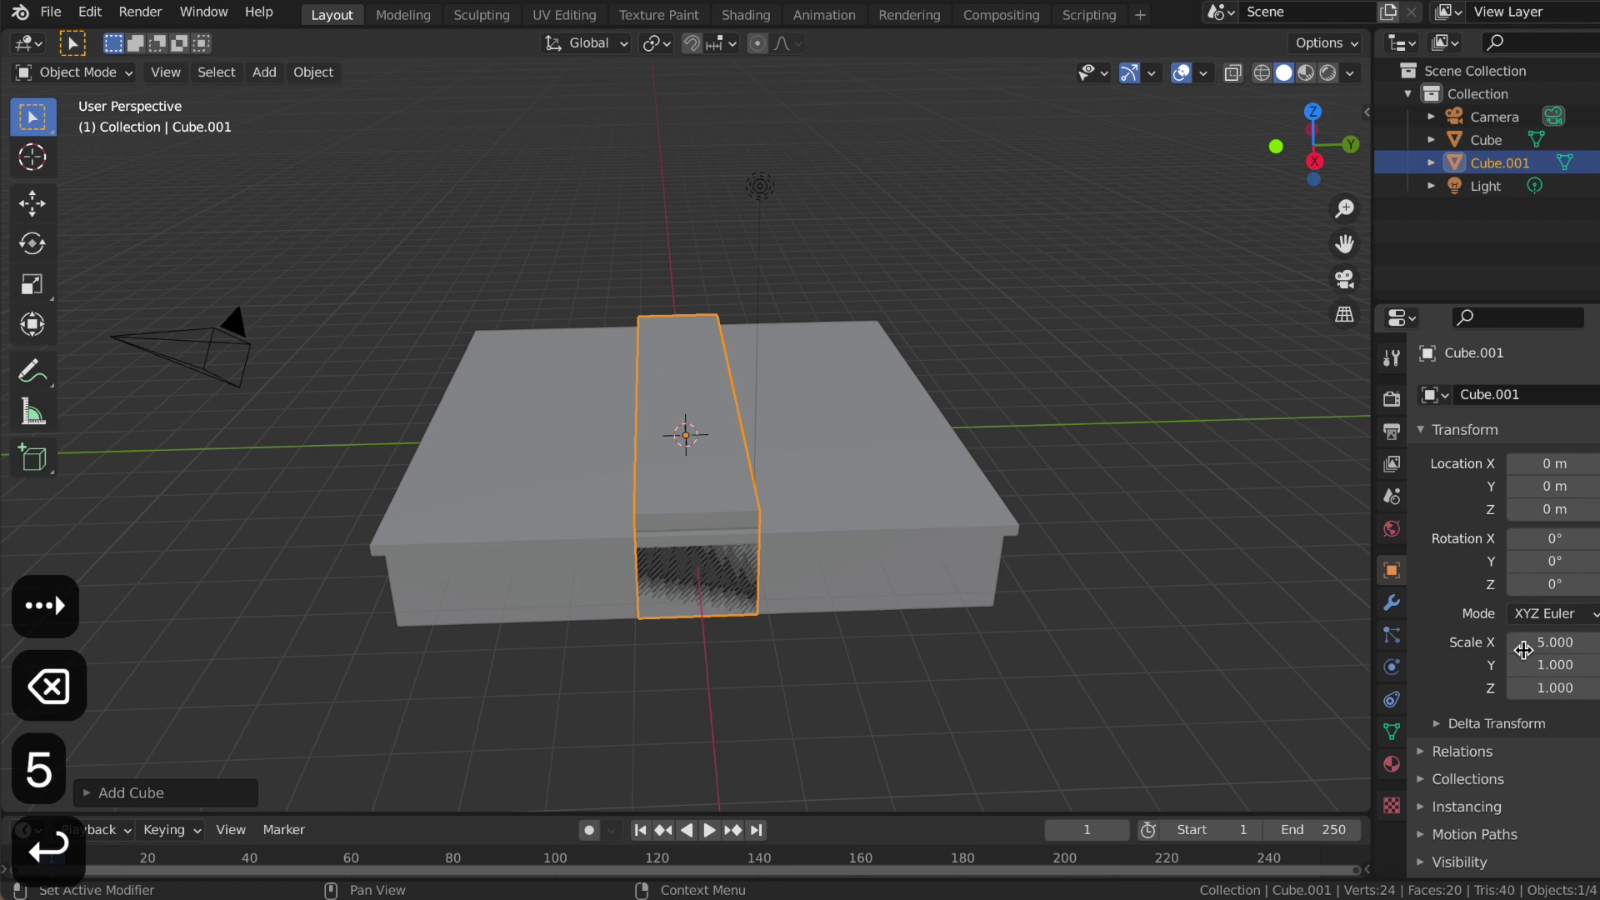
{"action": "key", "text": "BackSpace"}
{"action": "type", "text": "5"}
{"action": "key", "text": "Return"}
- Move the new cube up so it sits on the base slab
{"action": "left_click", "coordinate": [33, 204]}
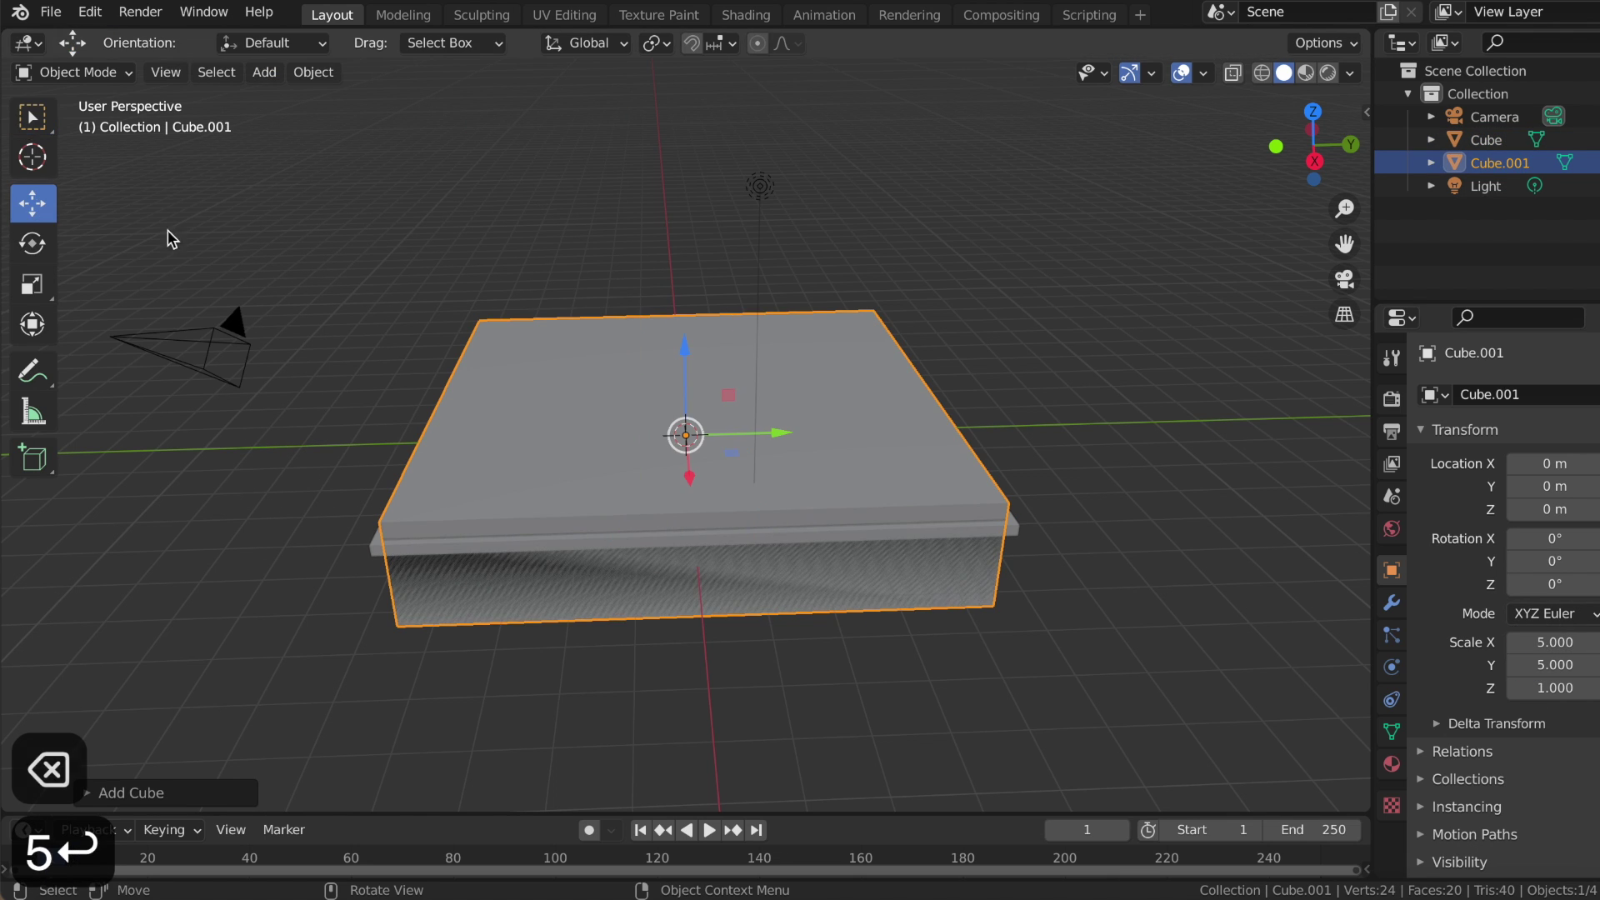
{"action": "left_click_drag", "start_coordinate": [683, 348], "coordinate": [681, 261]}
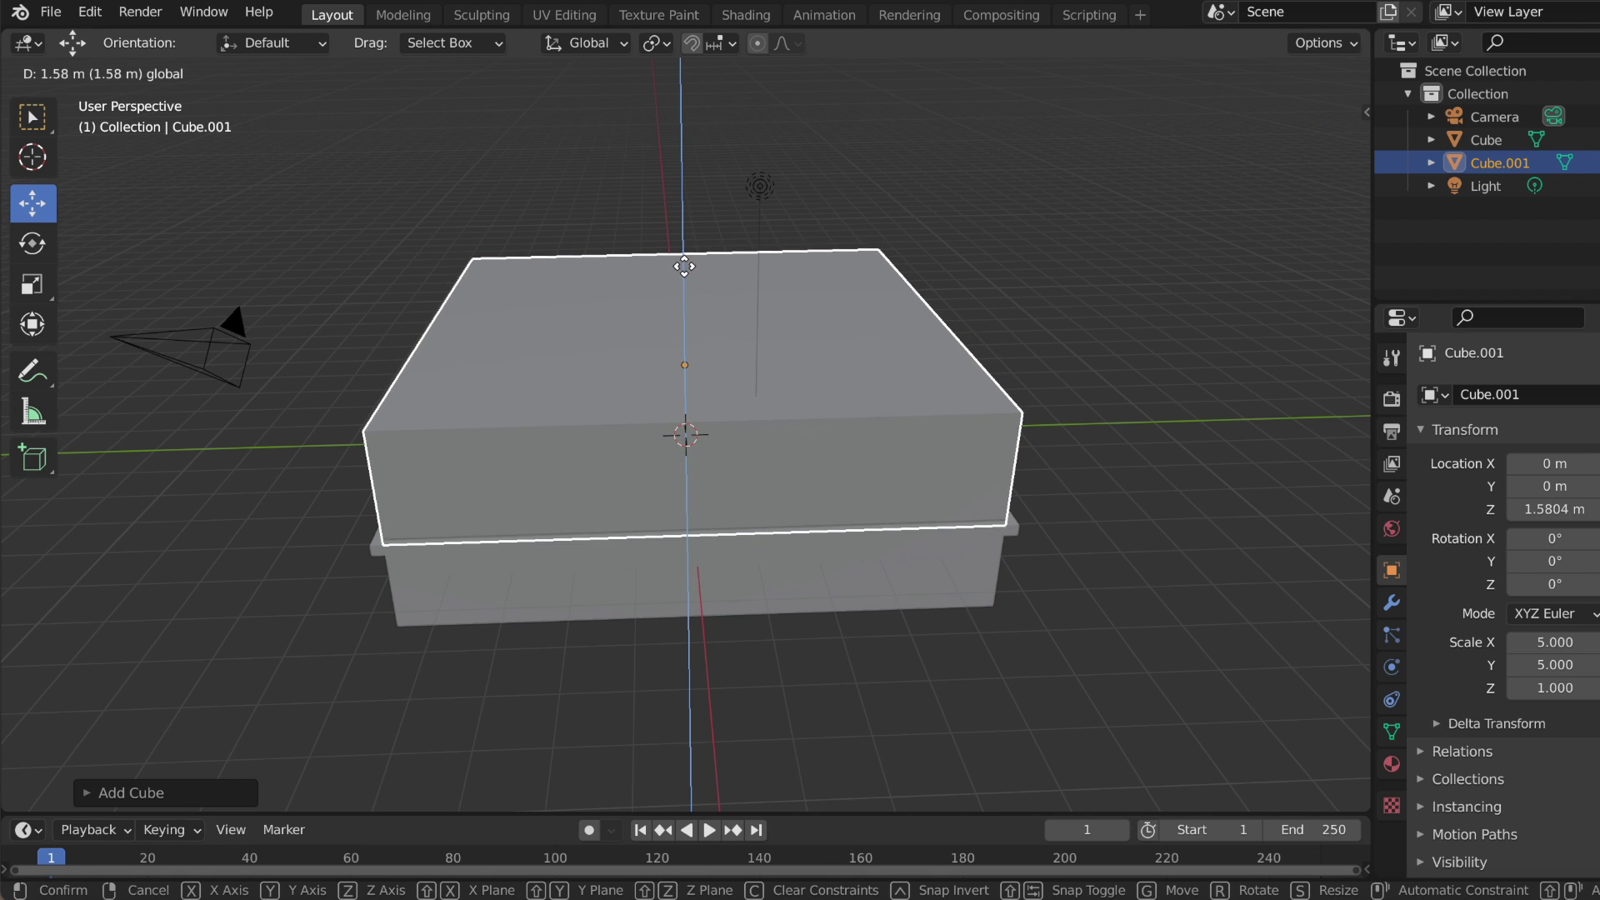
{"action": "scroll", "coordinate": [682, 260], "scroll_direction": "down", "scroll_amount": 1}
{"action": "left_click_drag", "start_coordinate": [683, 264], "coordinate": [682, 277]}
{"action": "scroll", "coordinate": [958, 239], "scroll_direction": "down", "scroll_amount": 4}
- Extrude the cube's top face upward into a tall house body
{"action": "key", "text": "Tab"}
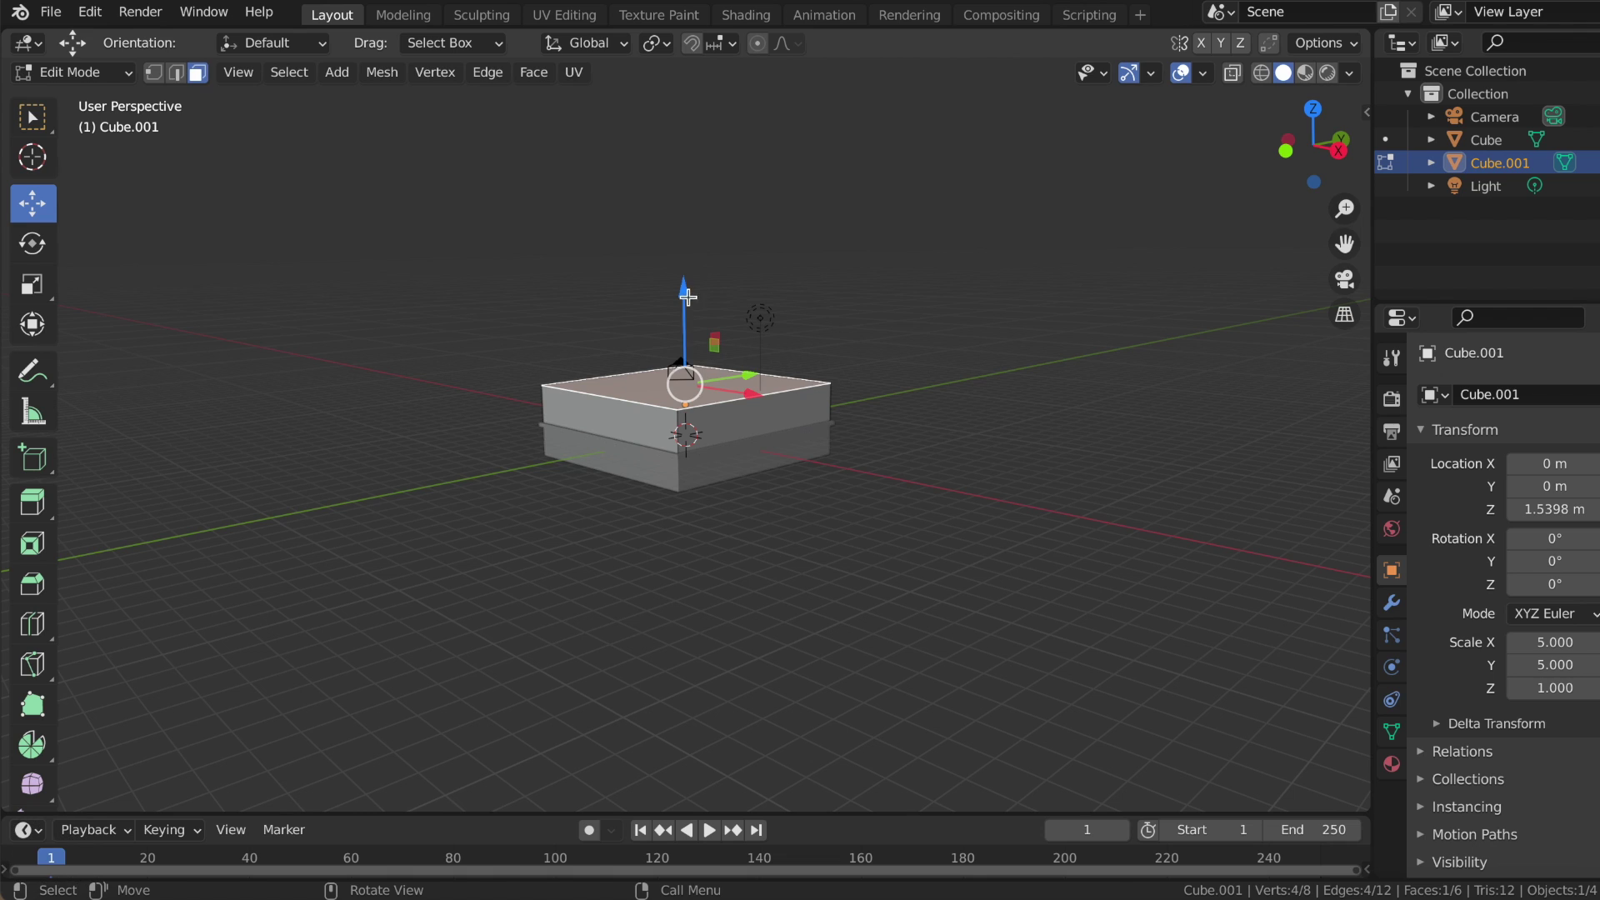
{"action": "key", "text": "e"}
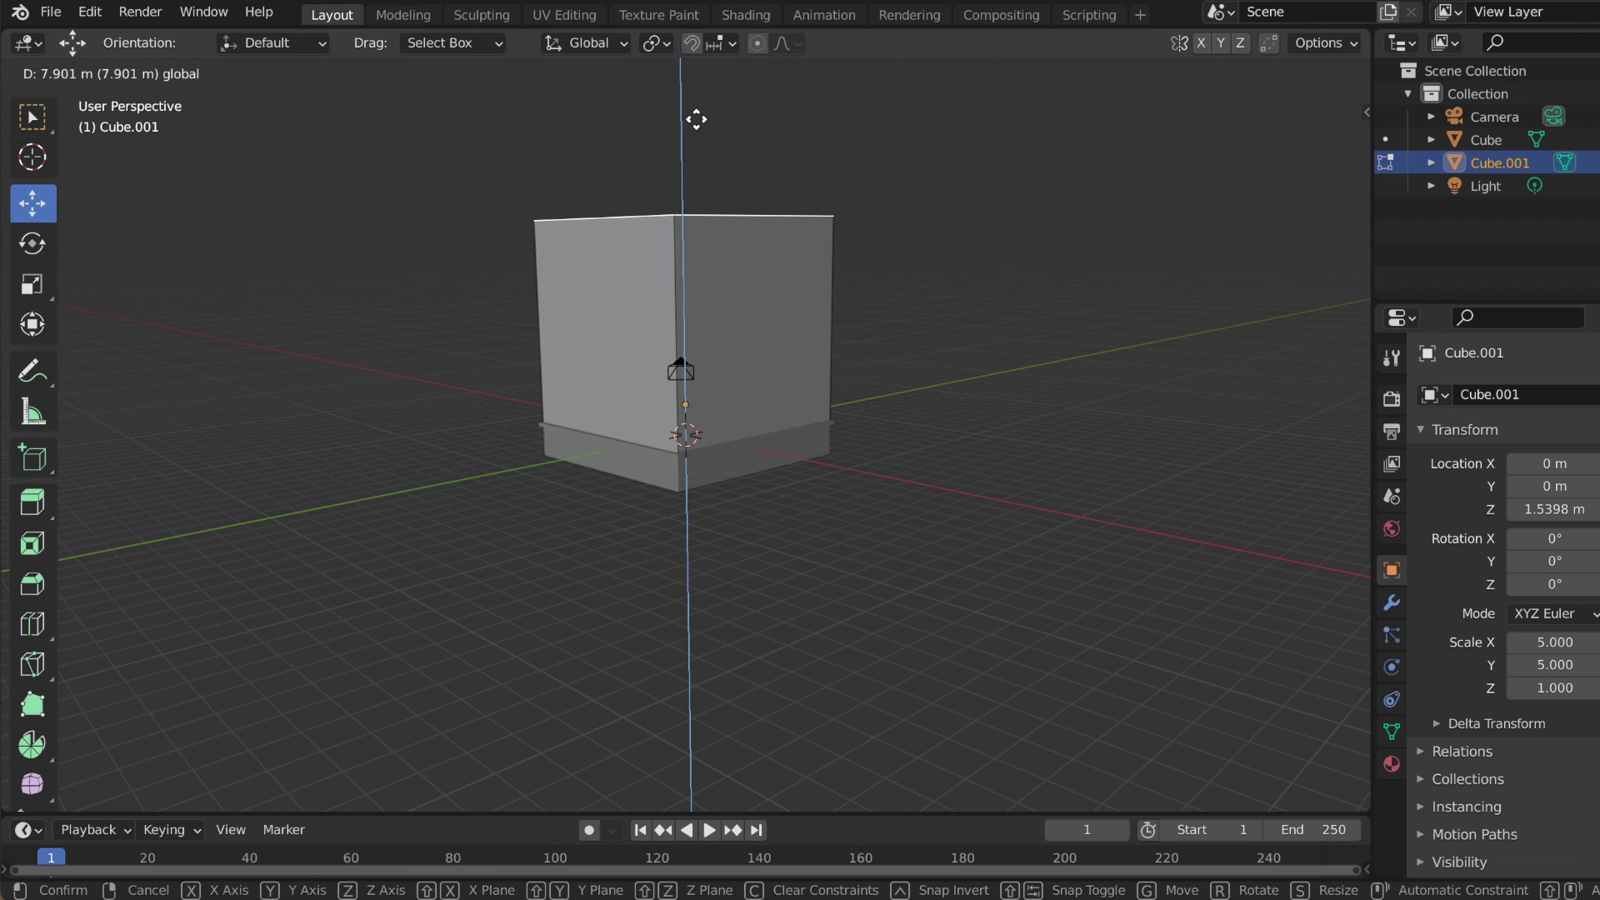
{"action": "left_click", "coordinate": [696, 118]}
{"action": "middle_click_drag", "start_coordinate": [807, 136], "coordinate": [914, 161]}
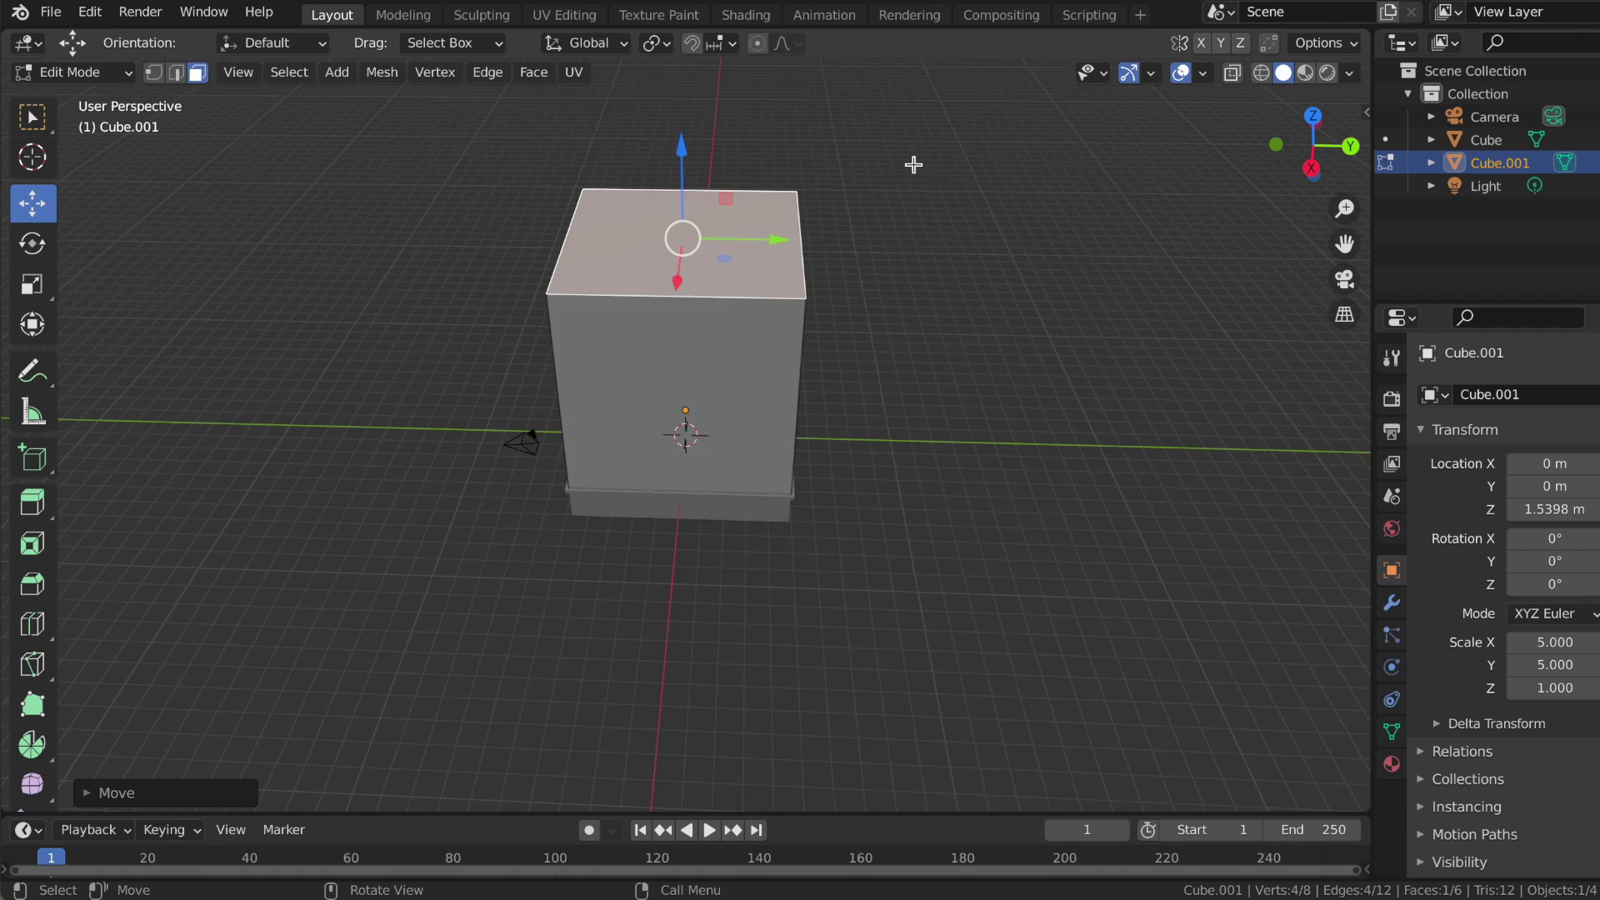
- Loop-cut a vertical edge loop through the centre of the house body
{"action": "left_click", "coordinate": [31, 623]}
{"action": "middle_click_drag", "start_coordinate": [652, 454], "coordinate": [701, 388]}
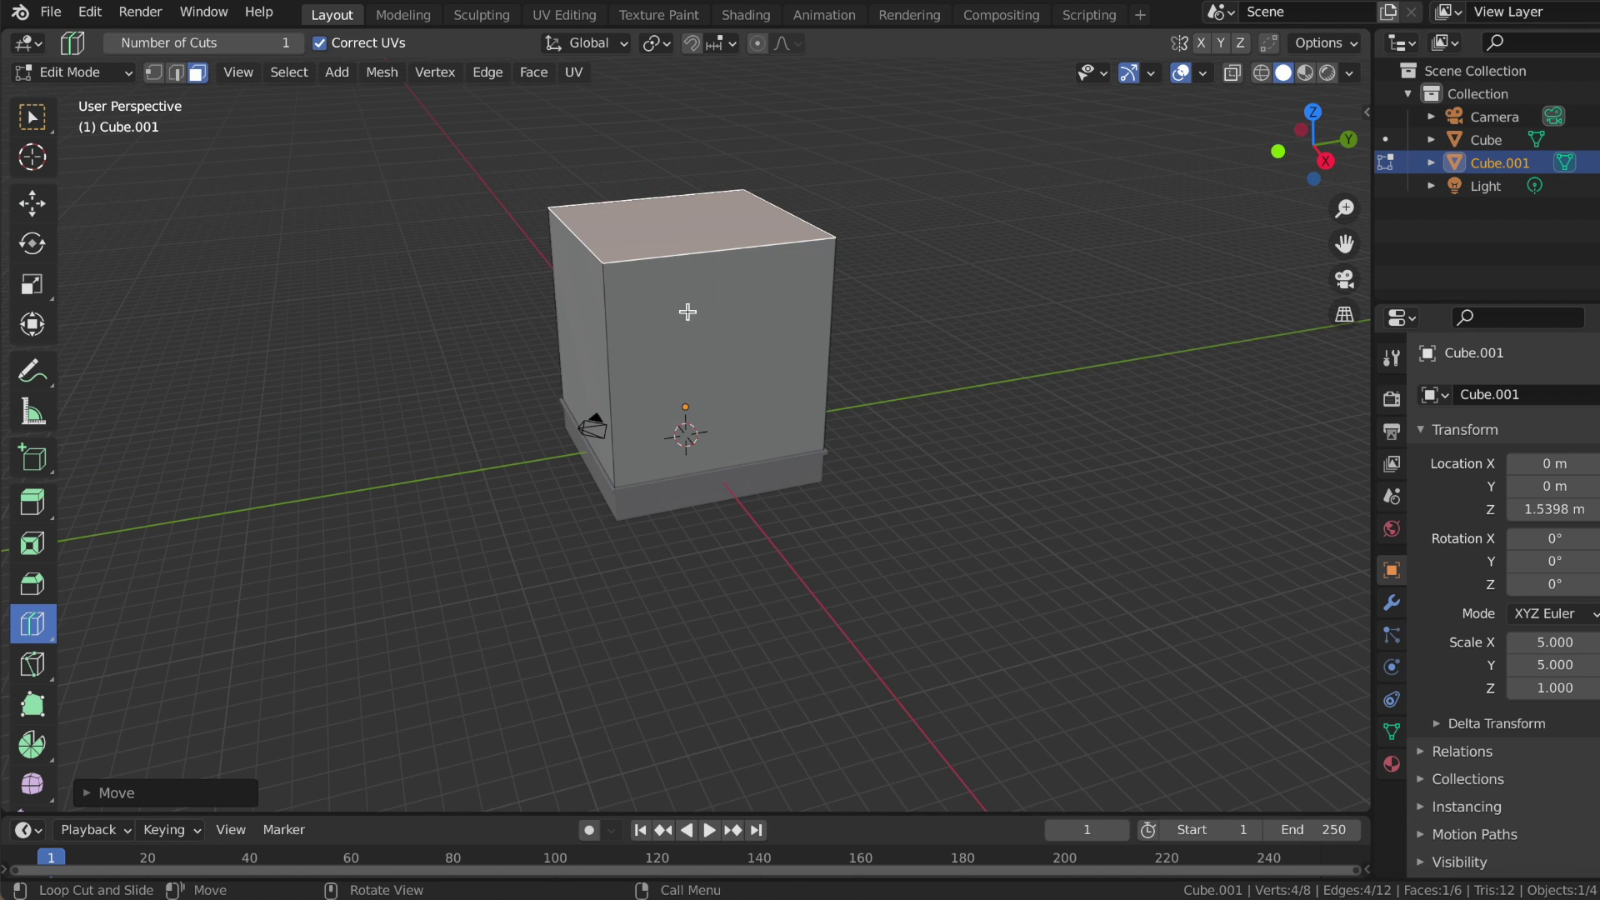
{"action": "left_click", "coordinate": [709, 459]}
{"action": "middle_click_drag", "start_coordinate": [807, 384], "coordinate": [781, 384]}
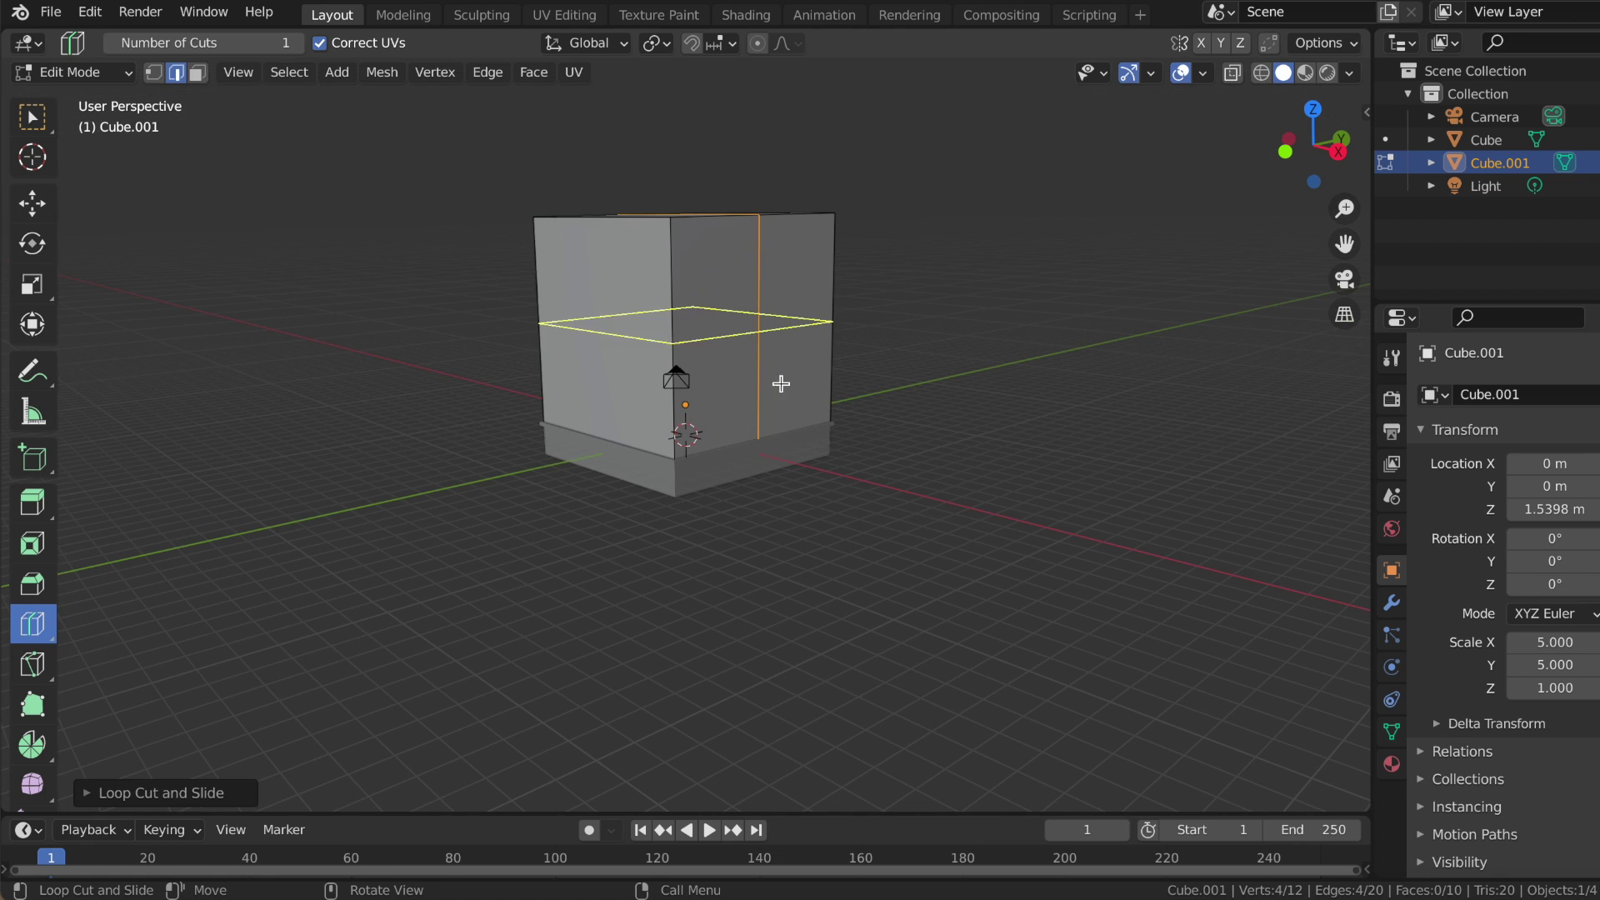
- Raise the top centre edge on Z into a roof peak
{"action": "left_click", "coordinate": [156, 73]}
{"action": "middle_click_drag", "start_coordinate": [625, 204], "coordinate": [215, 87]}
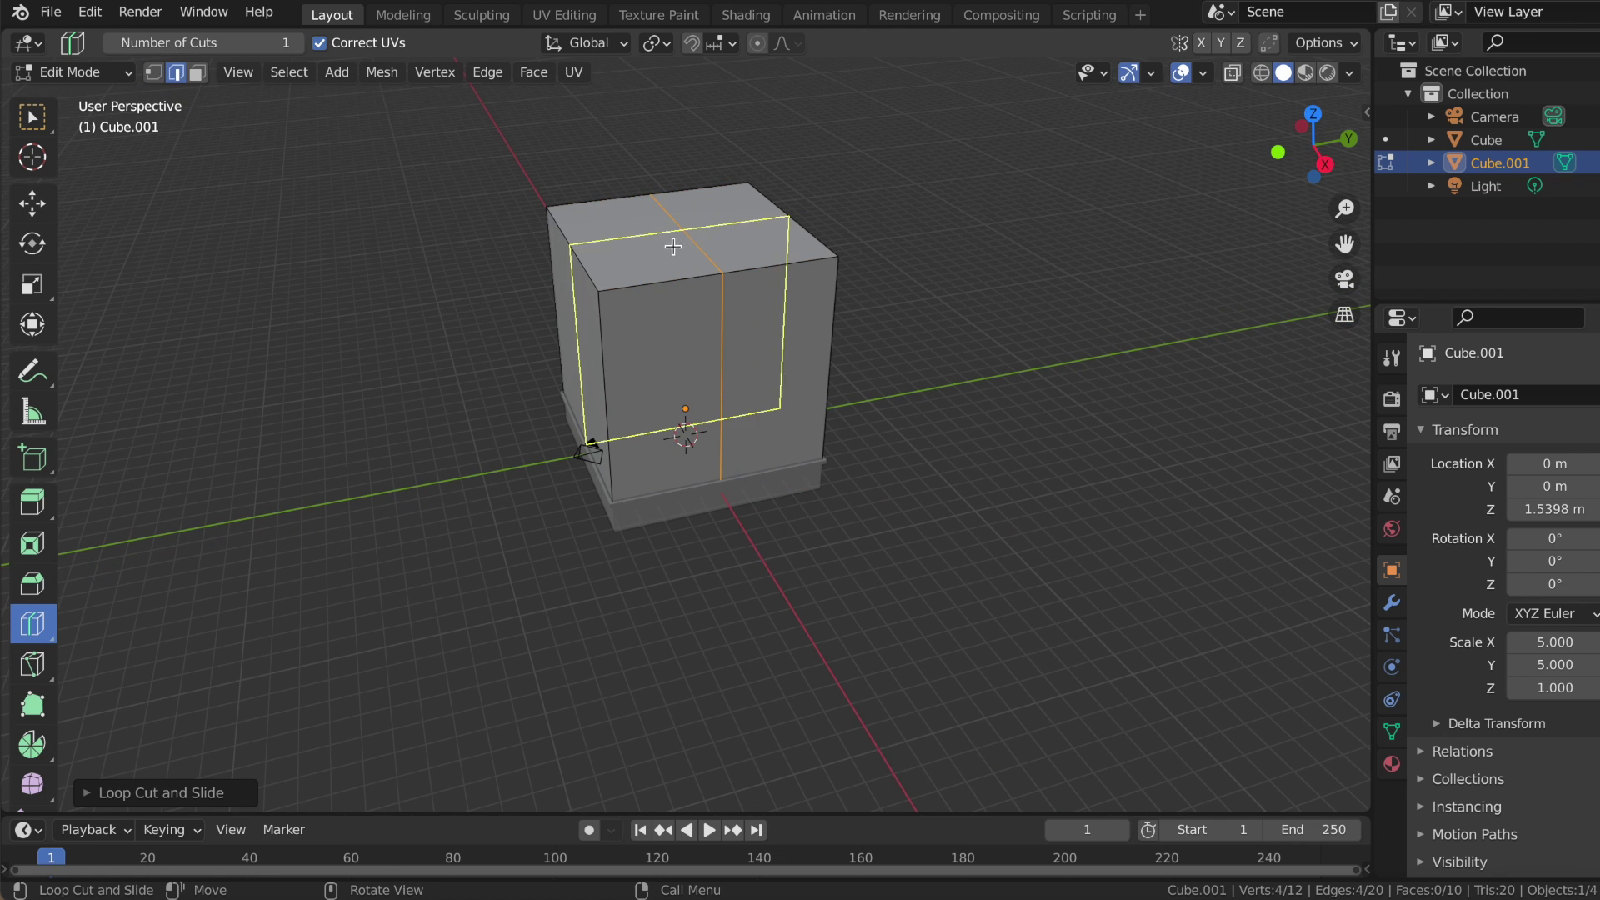
{"action": "key", "text": "w"}
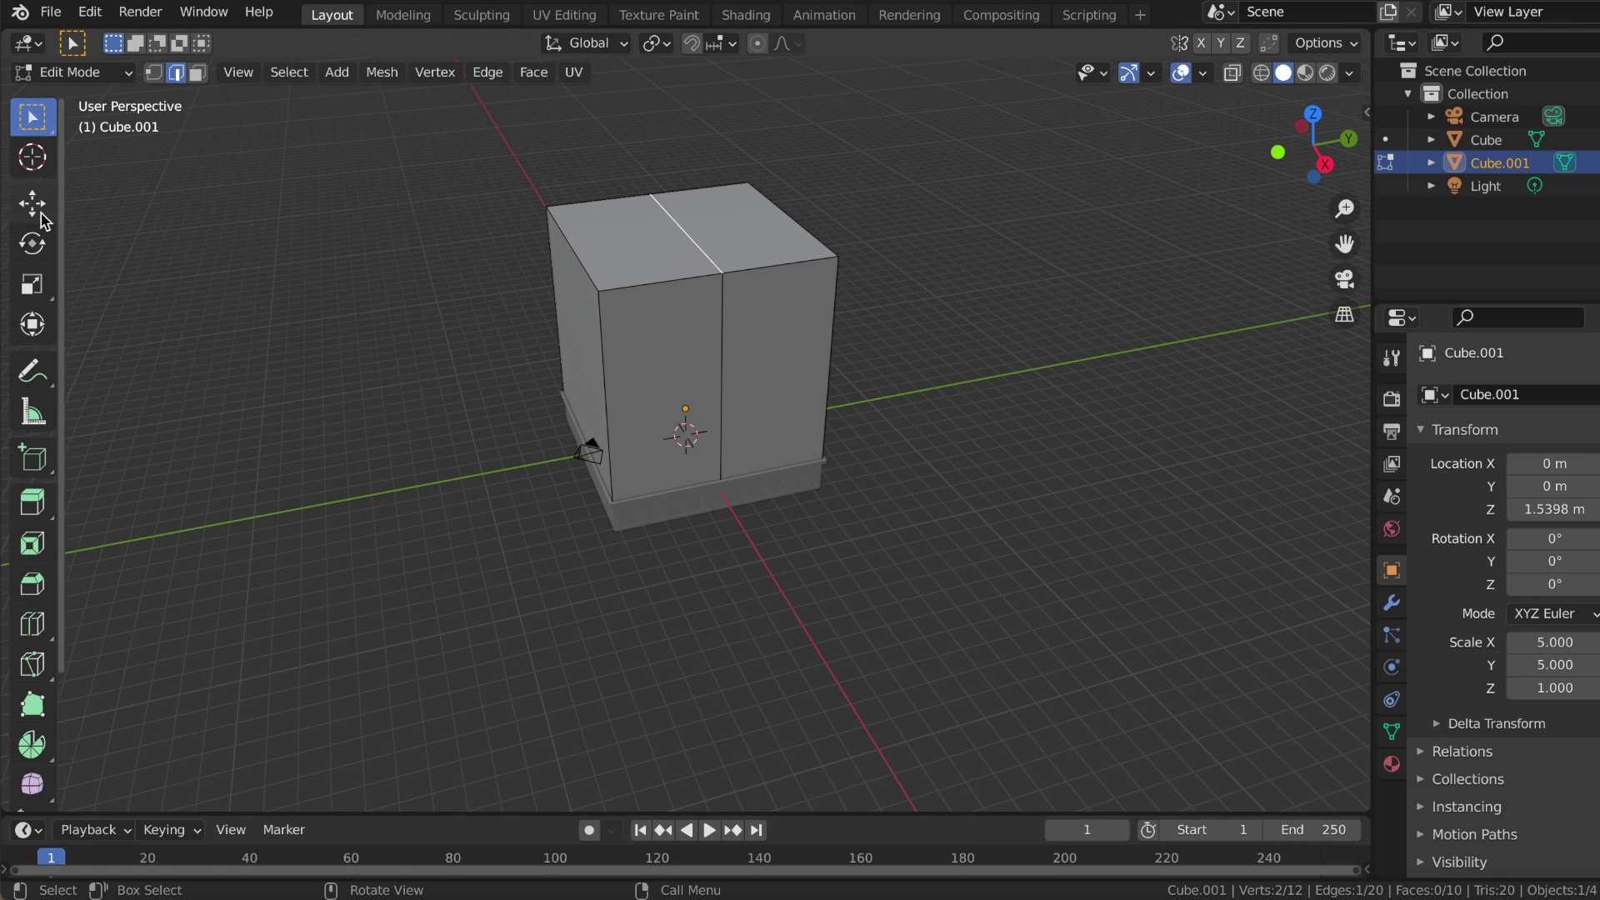
{"action": "left_click", "coordinate": [32, 204]}
{"action": "scroll", "coordinate": [455, 388], "scroll_direction": "down", "scroll_amount": 1}
{"action": "left_click_drag", "start_coordinate": [687, 170], "coordinate": [687, 78]}
{"action": "key", "text": "KP_4"}
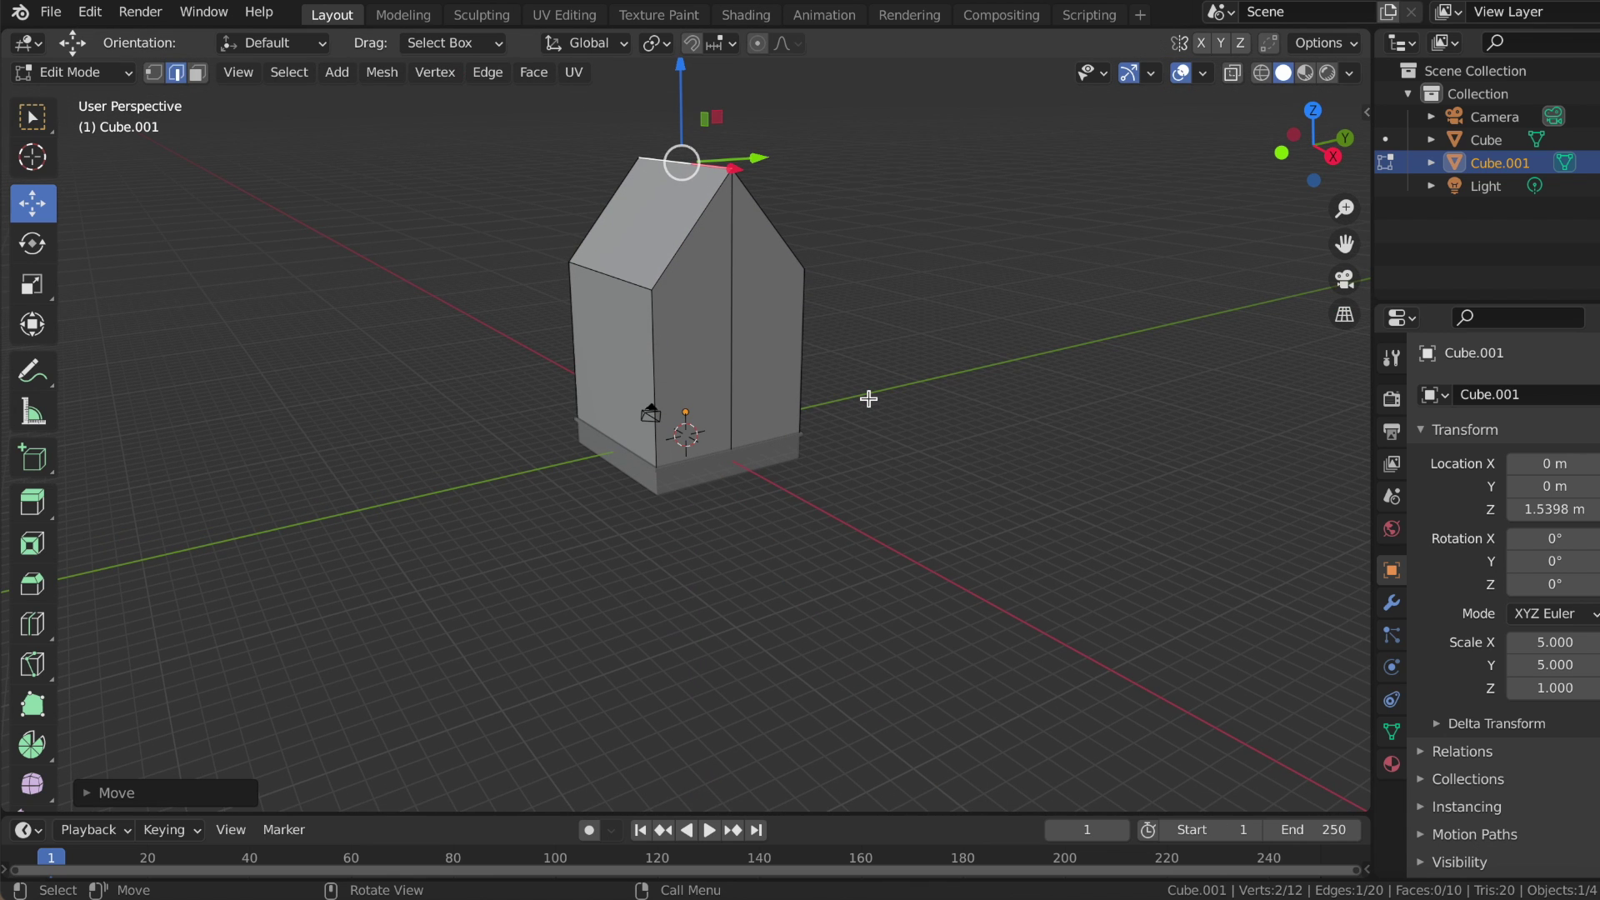
{"action": "left_click_drag", "start_coordinate": [682, 66], "coordinate": [682, 85]}
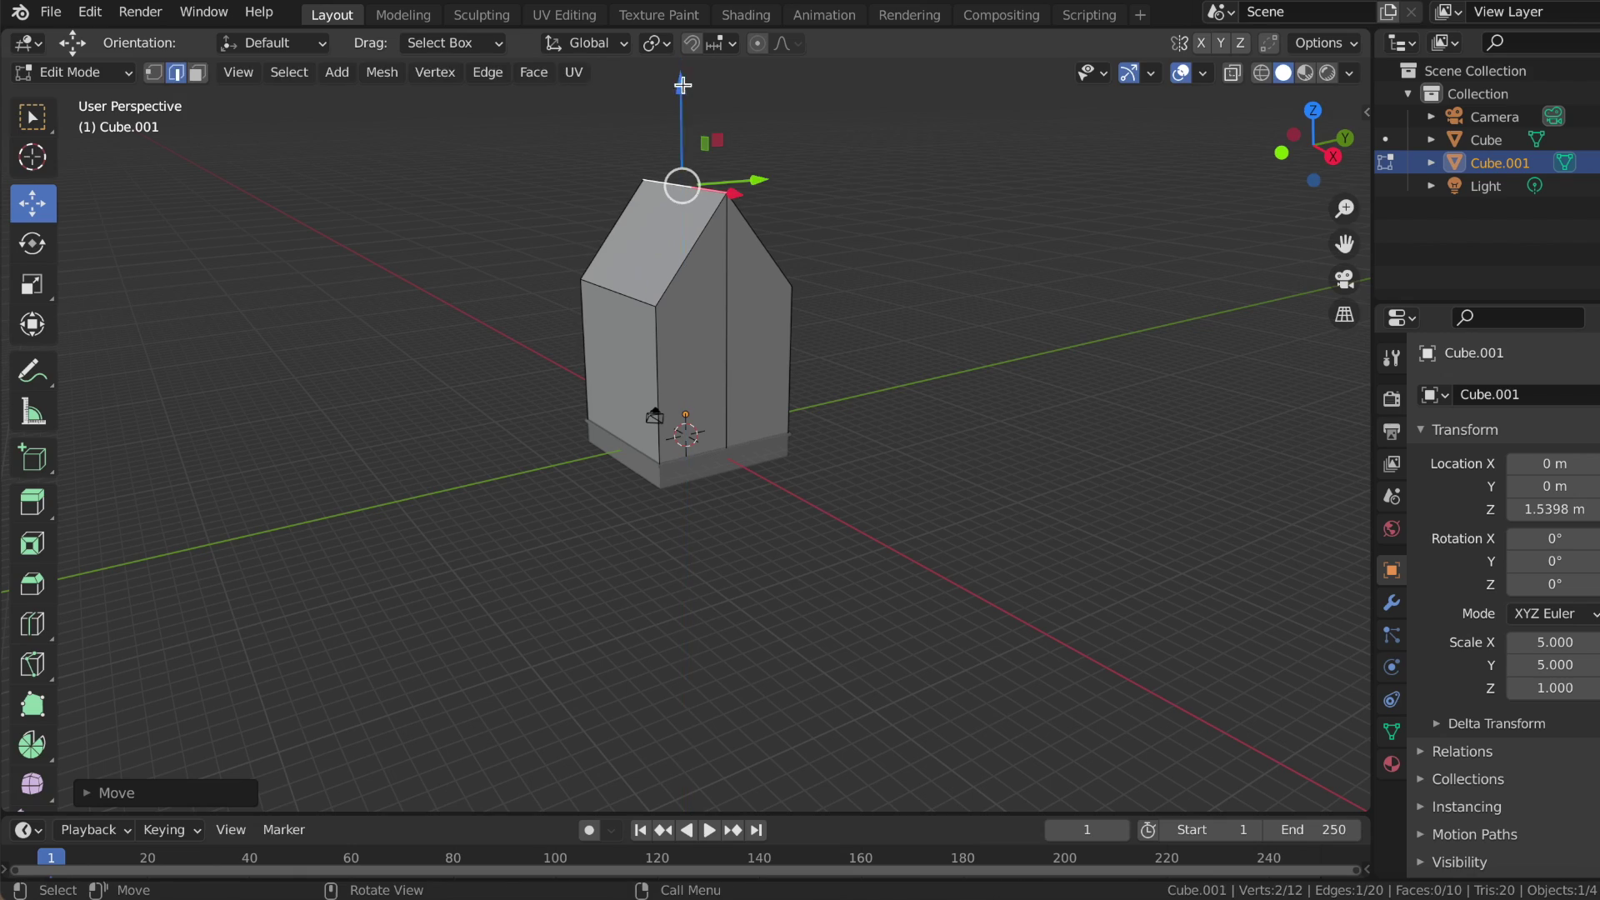
- Select both roof faces of the house
{"action": "key", "text": "Tab"}
{"action": "key", "text": "Tab"}
{"action": "middle_click_drag", "start_coordinate": [903, 286], "coordinate": [333, 114]}
{"action": "mouse_move", "coordinate": [606, 223]}
{"action": "middle_mouse_down"}
{"action": "mouse_move", "coordinate": [747, 292]}
{"action": "mouse_move", "coordinate": [670, 250]}
{"action": "mouse_move", "coordinate": [771, 259]}
{"action": "mouse_move", "coordinate": [703, 323]}
{"action": "middle_mouse_up"}
{"action": "left_click", "coordinate": [655, 265]}
{"action": "left_click", "coordinate": [761, 288], "text": "shift"}
{"action": "right_click", "coordinate": [703, 323]}
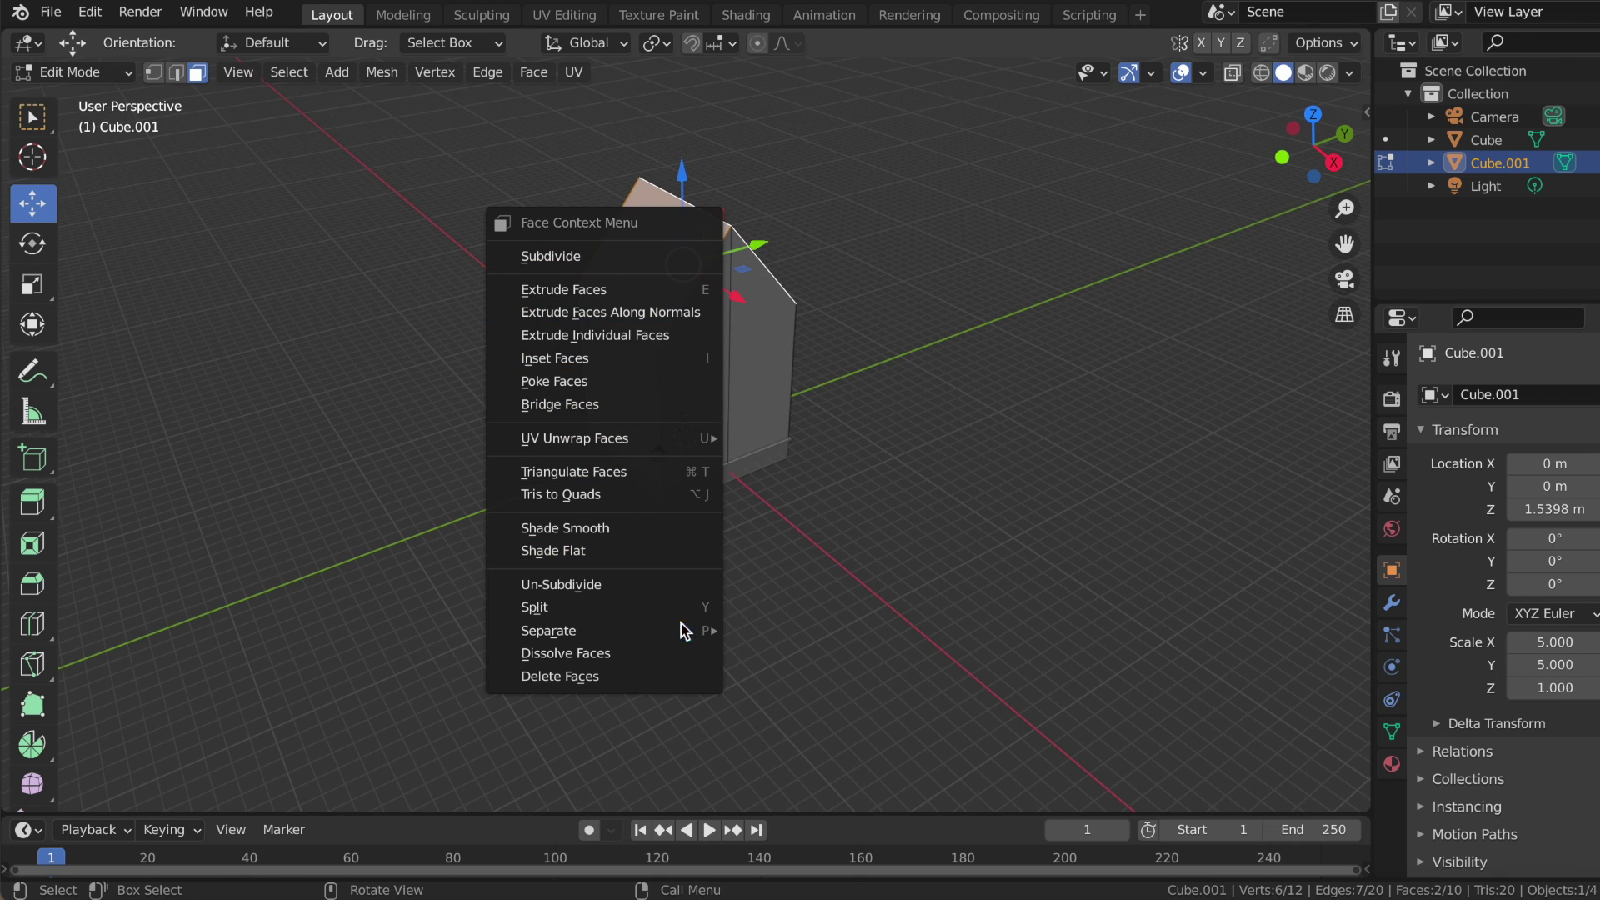
- Separate the roof faces into their own object and add a 0.08 m Solidify modifier
{"action": "left_click", "coordinate": [795, 623]}
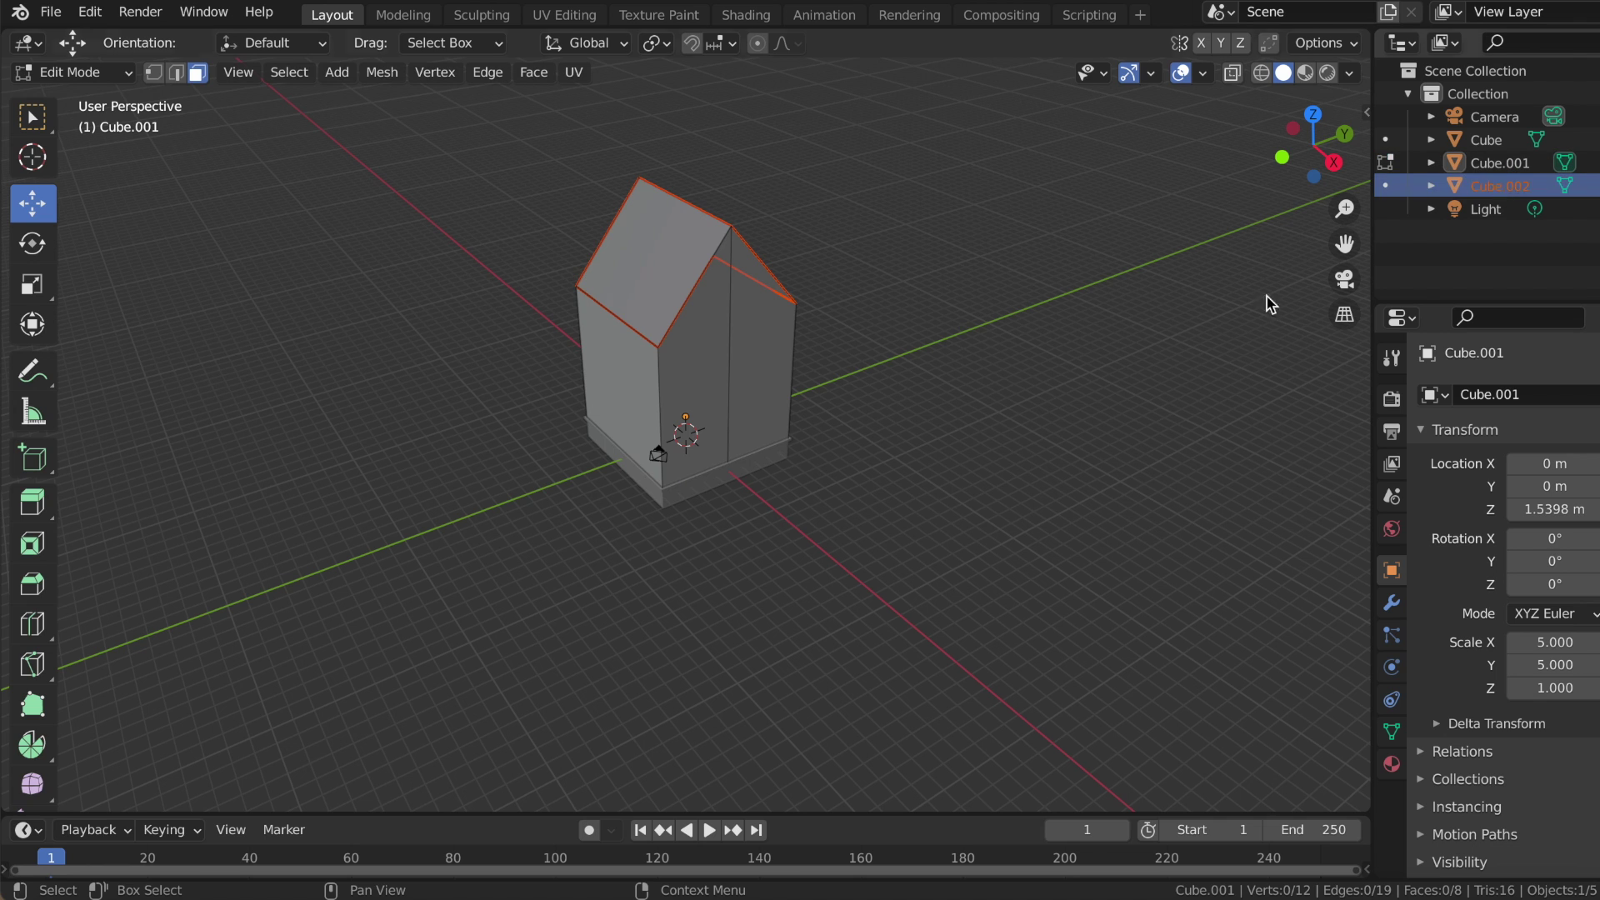
{"action": "key", "text": "Tab"}
{"action": "left_click", "coordinate": [1511, 187]}
{"action": "left_click", "coordinate": [1390, 602]}
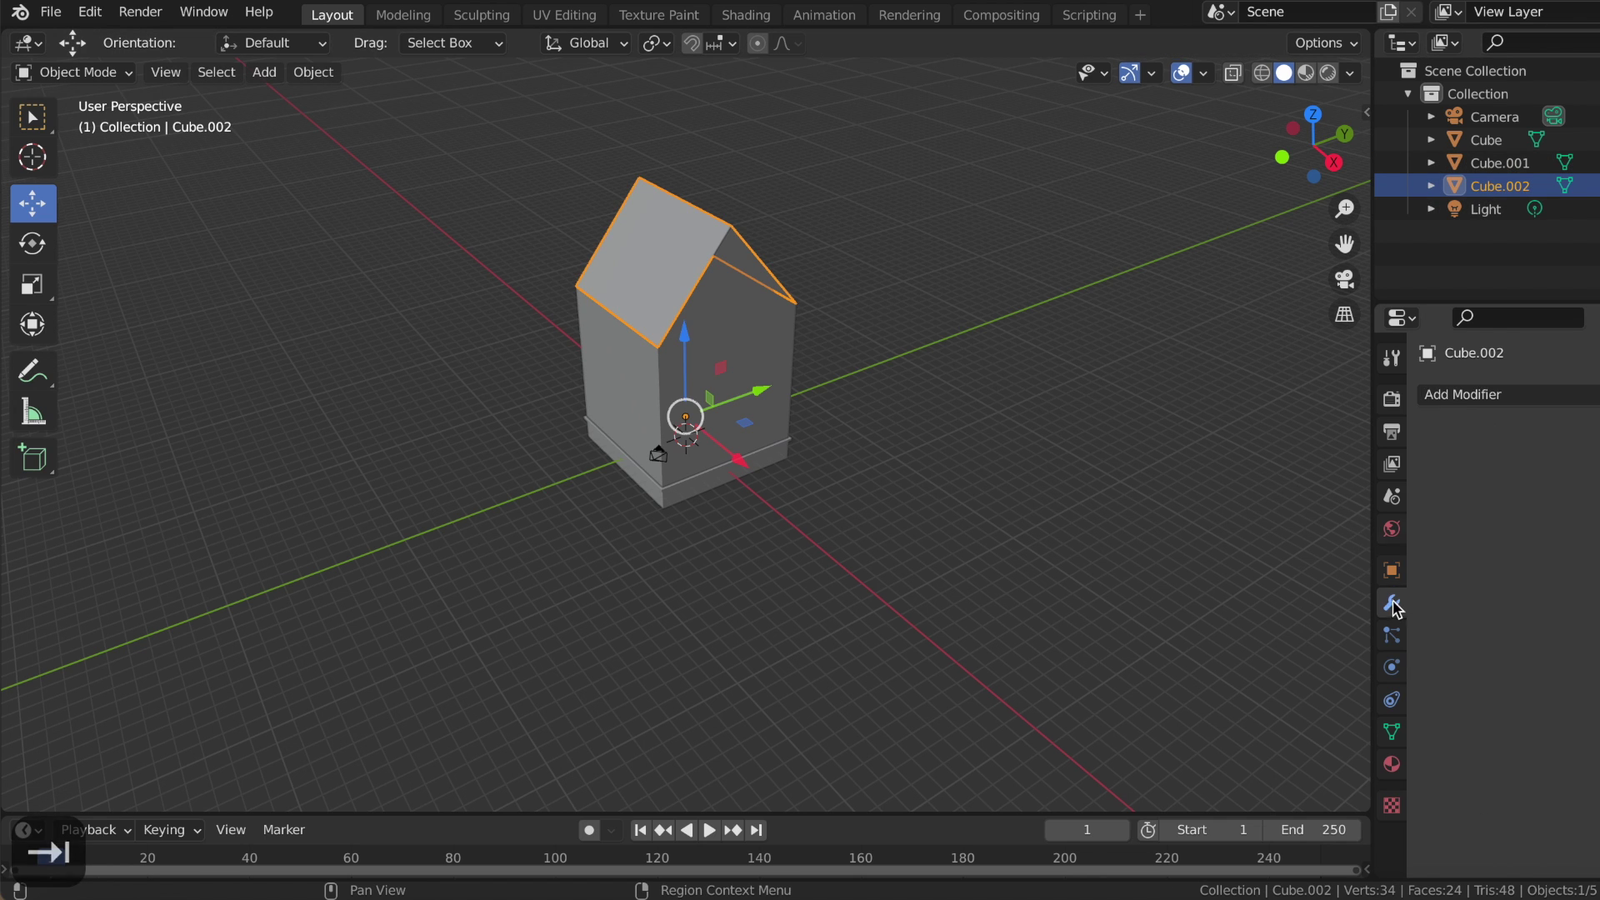
{"action": "left_click", "coordinate": [1466, 394]}
{"action": "left_click", "coordinate": [1181, 788]}
{"action": "scroll", "coordinate": [846, 521], "scroll_direction": "up", "scroll_amount": 2}
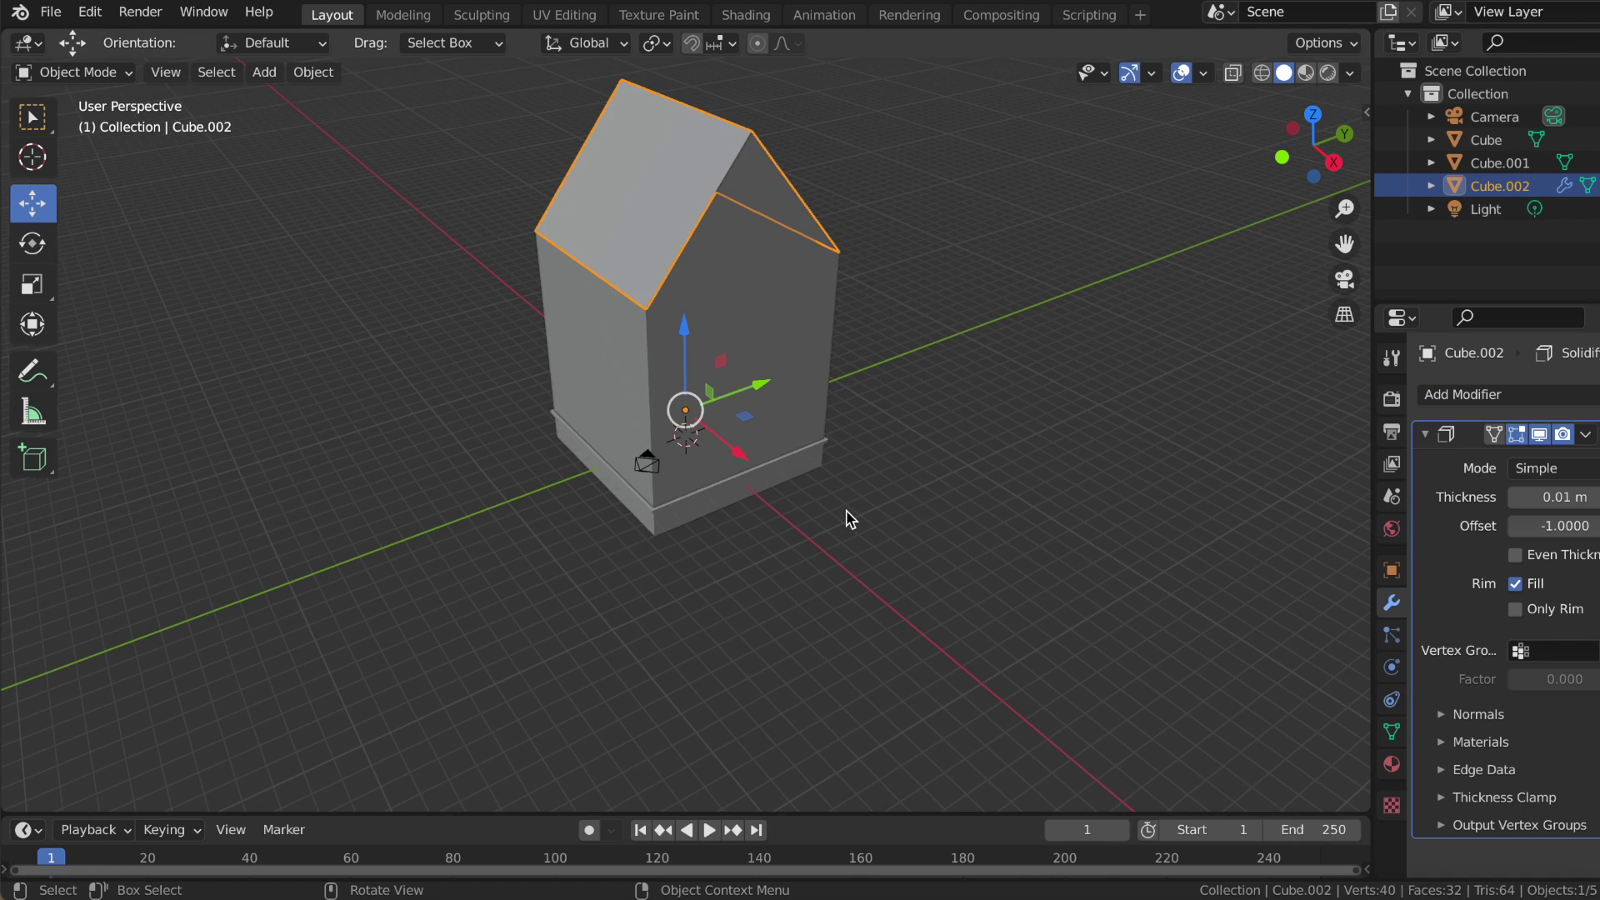
{"action": "scroll", "coordinate": [846, 520], "scroll_direction": "up", "scroll_amount": 2}
{"action": "scroll", "coordinate": [846, 520], "scroll_direction": "up", "scroll_amount": 1}
{"action": "type", "text": "5"}
{"action": "key", "text": "Return"}
- Enlarge the roof and lower it along Z onto the walls as an overhang
{"action": "middle_click_drag", "start_coordinate": [1047, 478], "coordinate": [1046, 488]}
{"action": "key", "text": "KP_1"}
{"action": "key", "text": "s"}
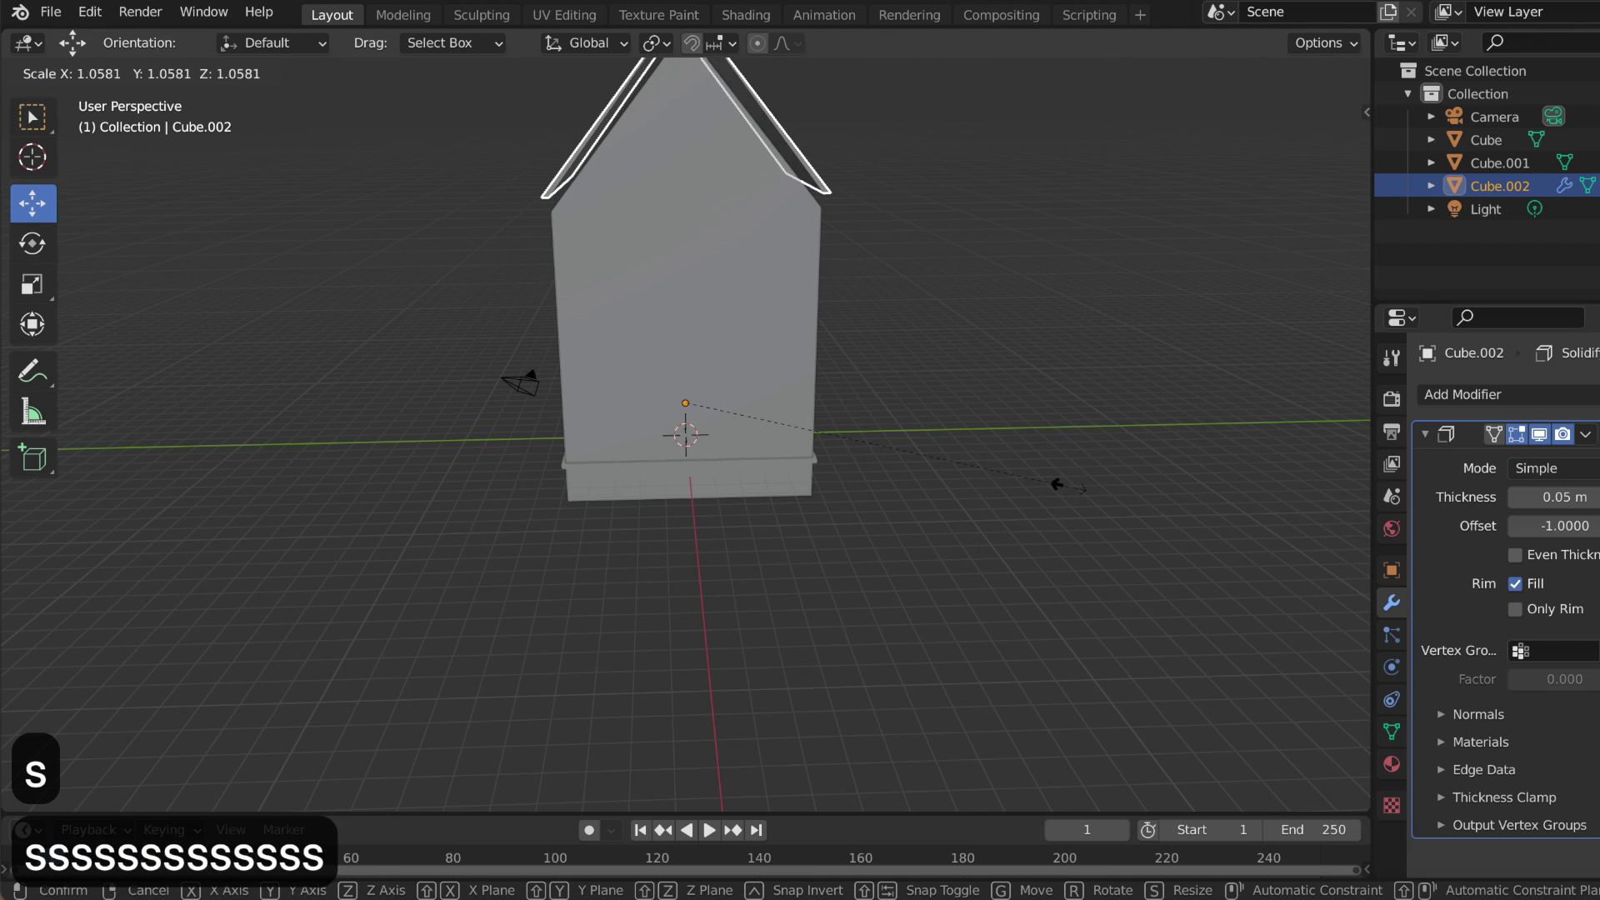
{"action": "left_click", "coordinate": [1100, 503]}
{"action": "middle_click_drag", "start_coordinate": [1101, 504], "coordinate": [1104, 504]}
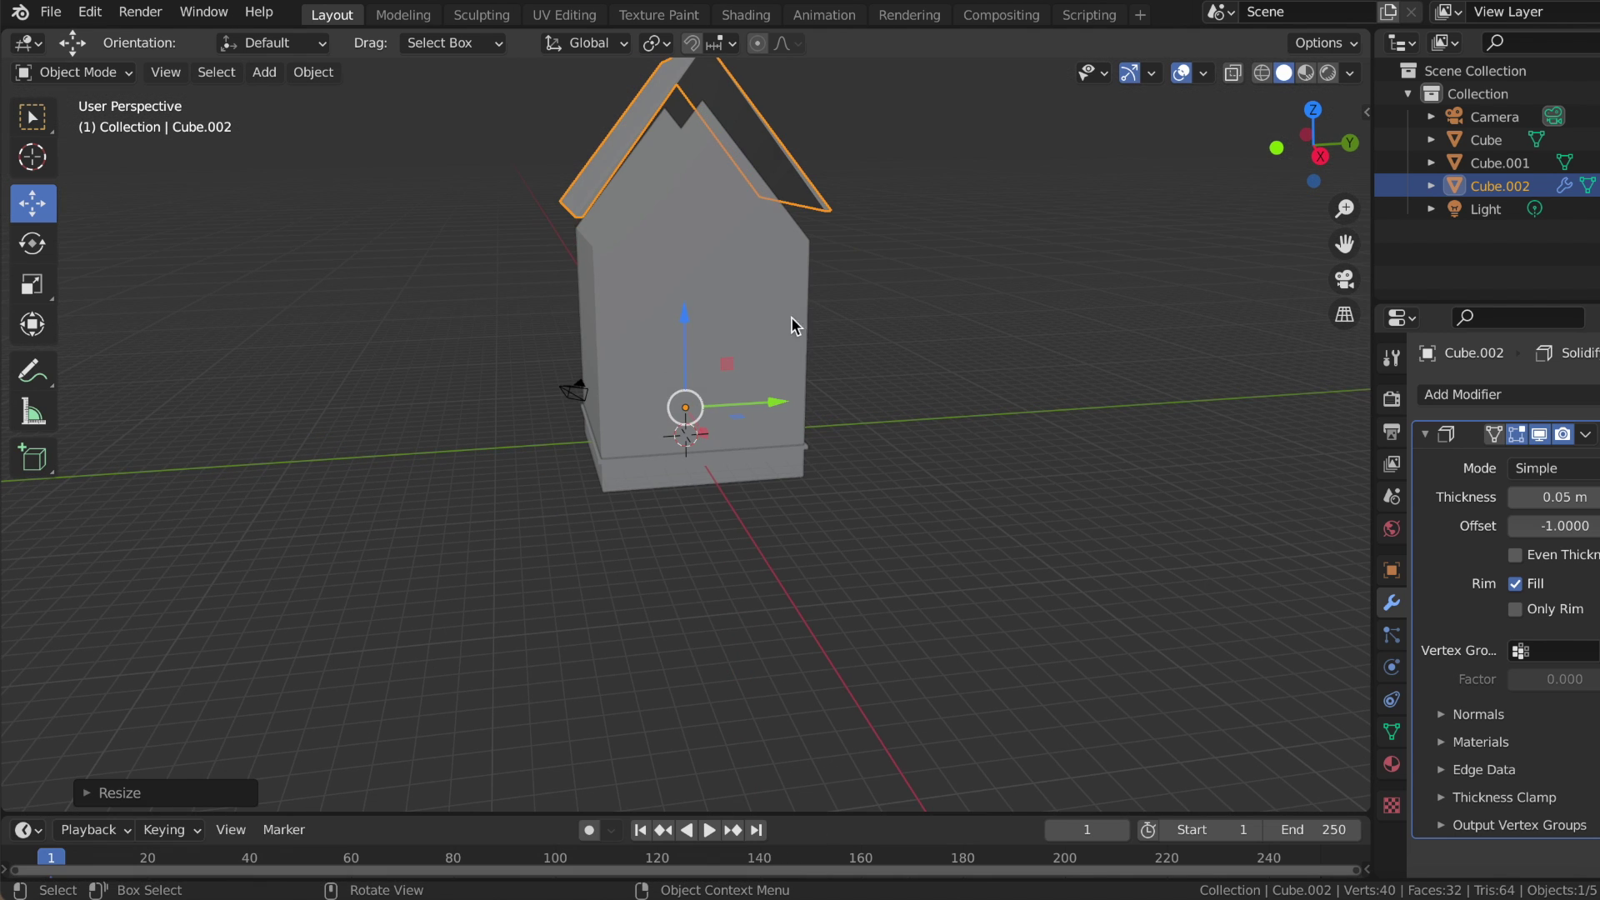
{"action": "key", "text": "g"}
{"action": "key", "text": "z"}
{"action": "left_click", "coordinate": [682, 359]}
{"action": "middle_click_drag", "start_coordinate": [682, 353], "coordinate": [633, 367]}
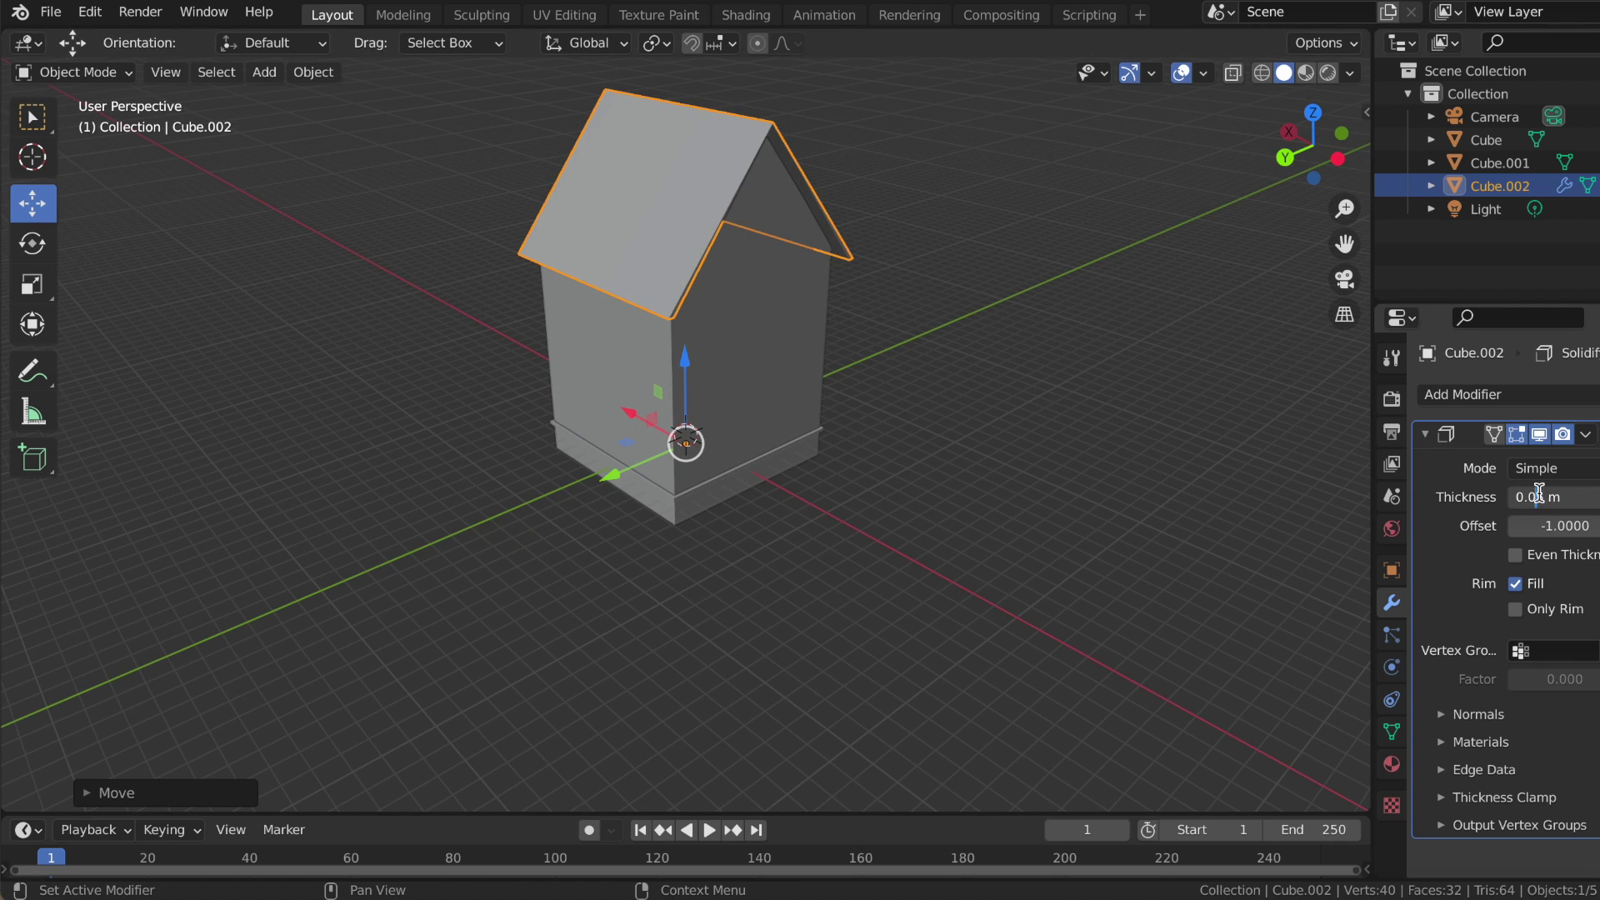
- Inspect the roof fit and apply the Solidify modifier
{"action": "middle_click_drag", "start_coordinate": [948, 363], "coordinate": [754, 217]}
{"action": "scroll", "coordinate": [755, 216], "scroll_direction": "up", "scroll_amount": 5}
{"action": "scroll", "coordinate": [755, 216], "scroll_direction": "up", "scroll_amount": 1}
{"action": "scroll", "coordinate": [754, 216], "scroll_direction": "down", "scroll_amount": 3}
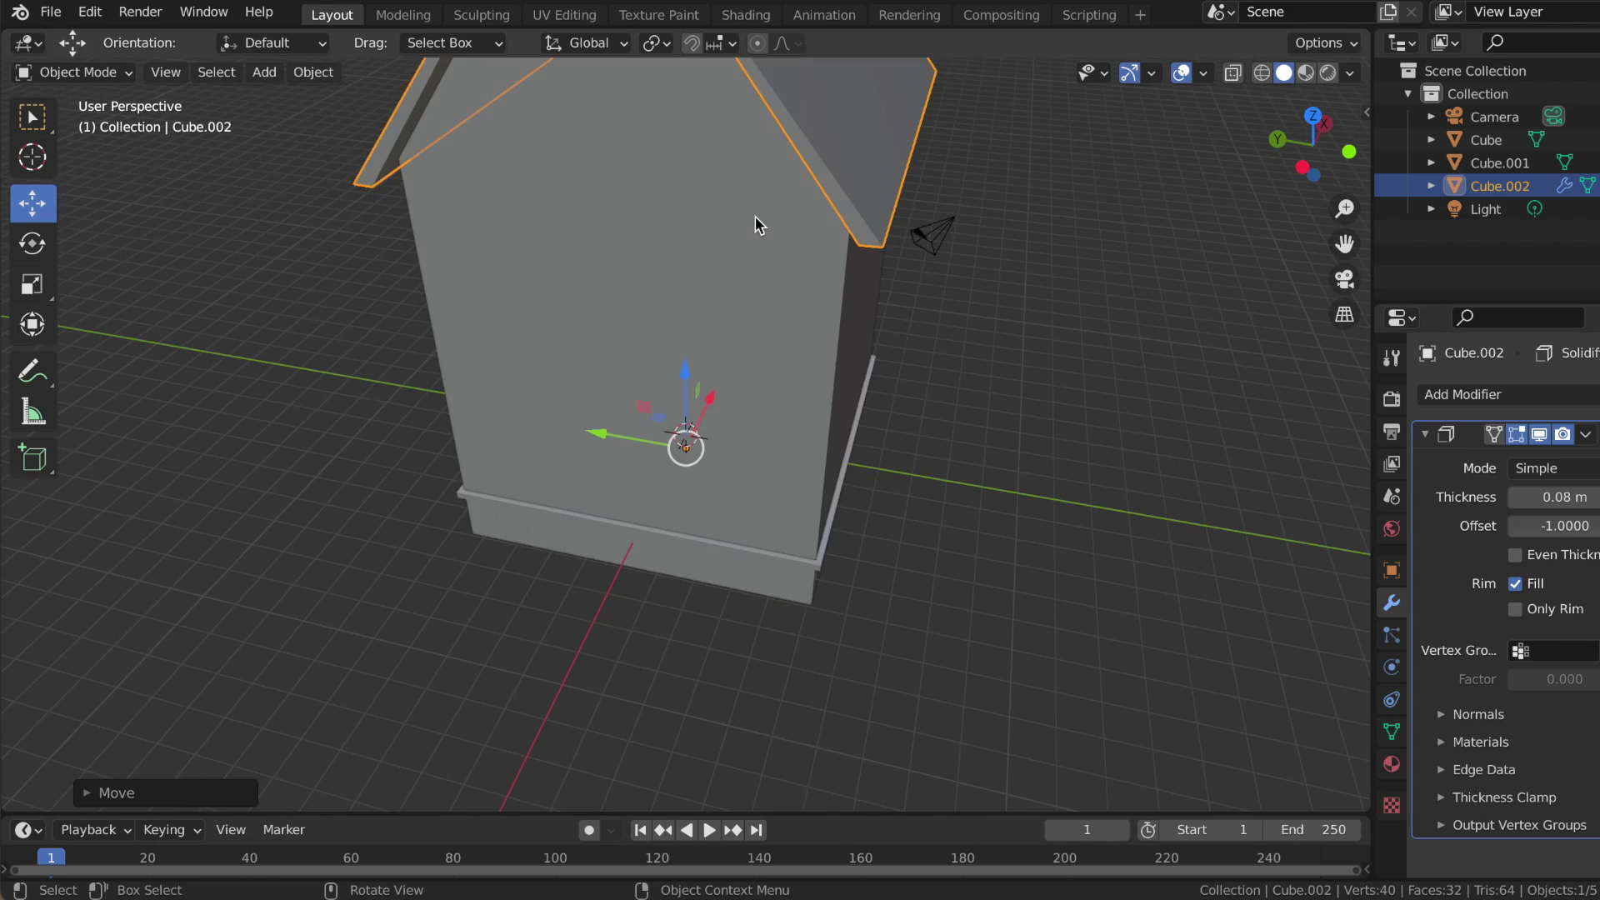
{"action": "scroll", "coordinate": [755, 217], "scroll_direction": "down", "scroll_amount": 2}
{"action": "left_click", "coordinate": [964, 236]}
{"action": "middle_click_drag", "start_coordinate": [964, 236], "coordinate": [940, 239]}
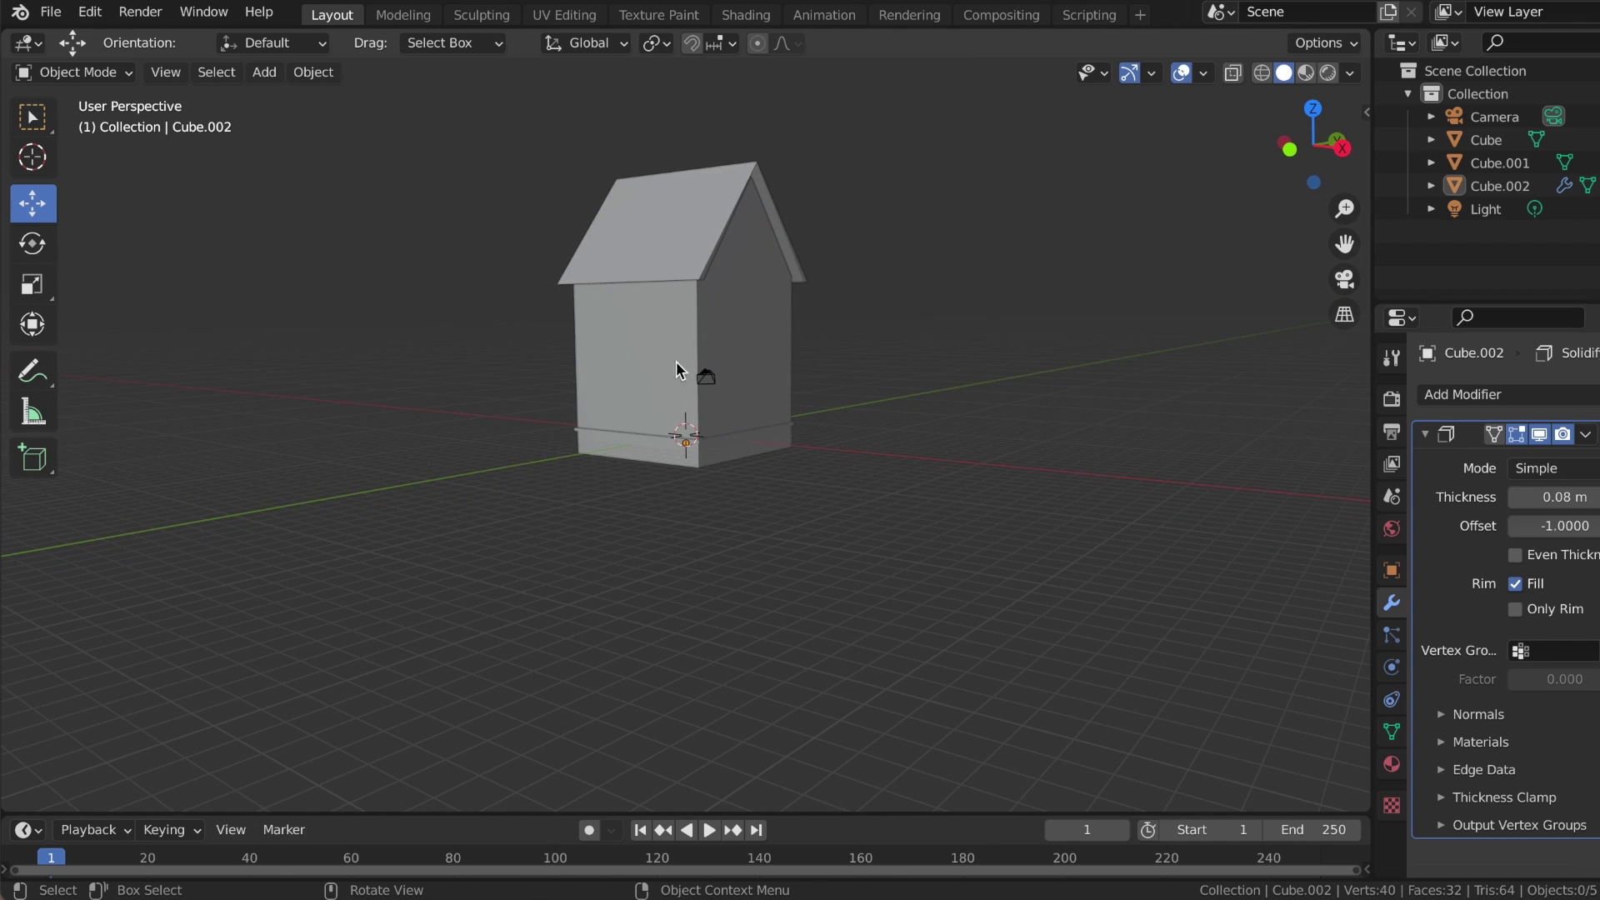
{"action": "middle_click_drag", "start_coordinate": [619, 306], "coordinate": [618, 307]}
{"action": "left_click", "coordinate": [1585, 434]}
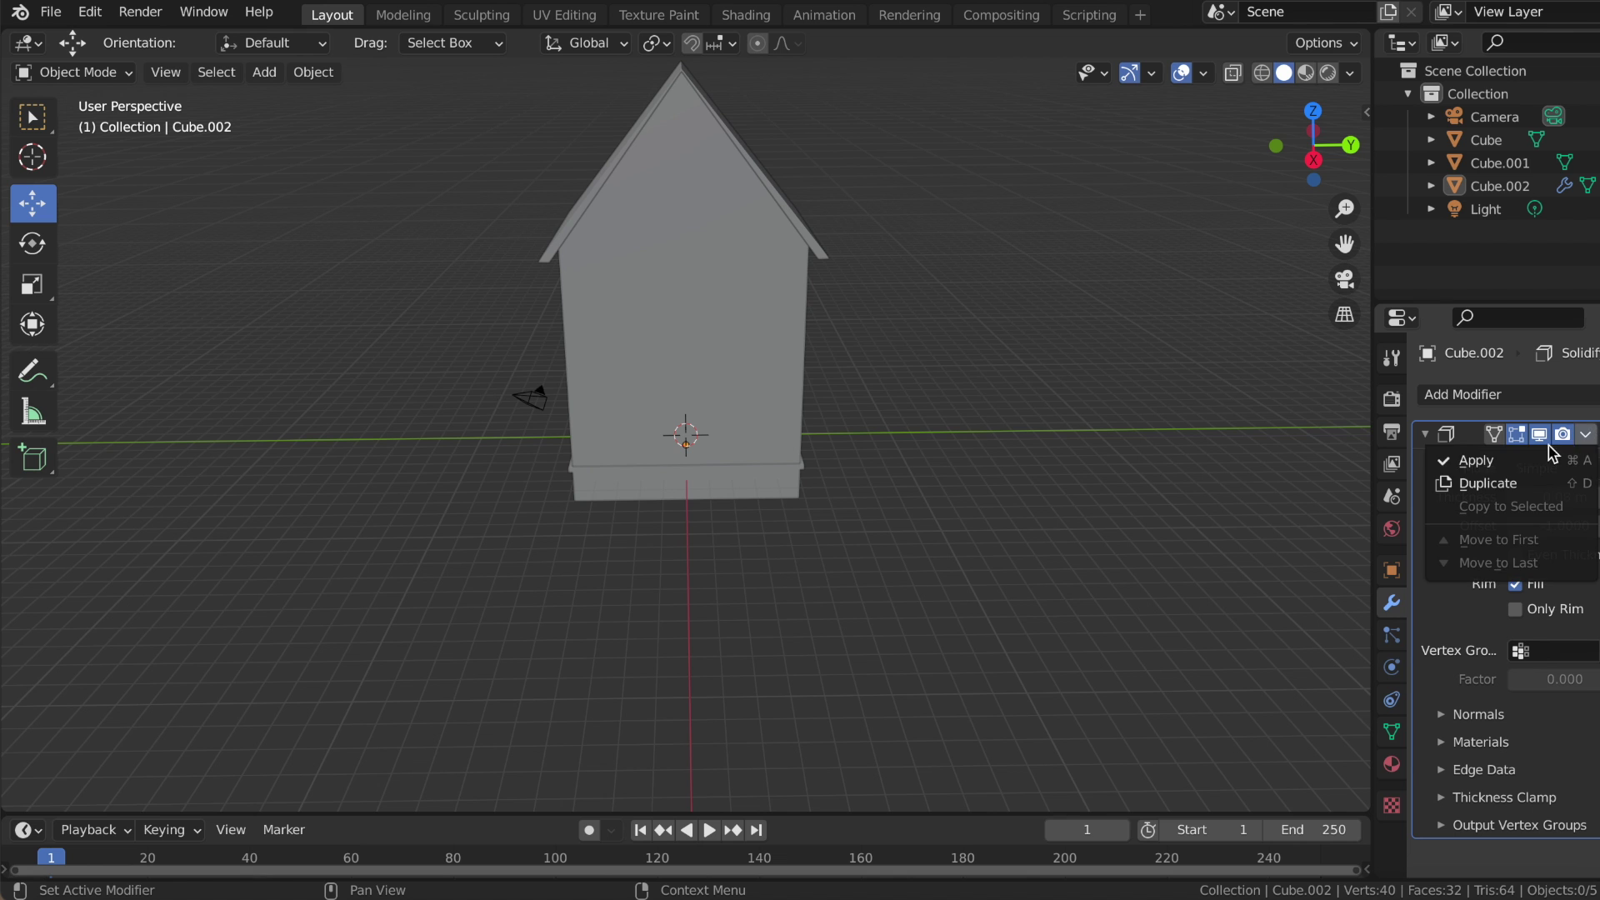
{"action": "left_click", "coordinate": [1538, 460]}
{"action": "middle_click_drag", "start_coordinate": [990, 418], "coordinate": [990, 412]}
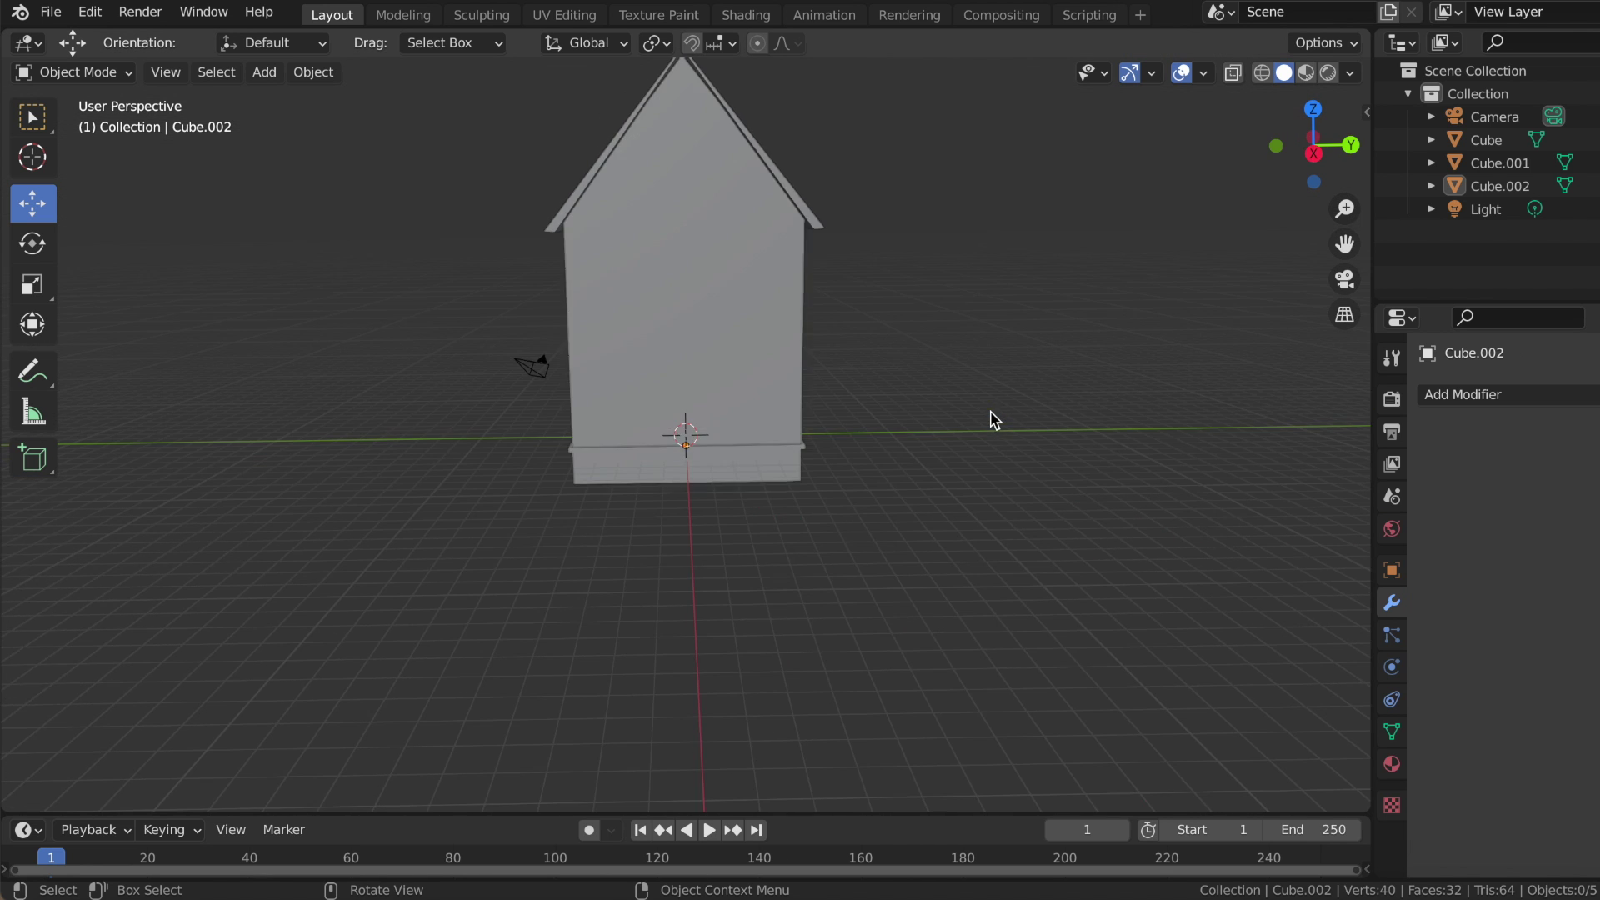
- Orbit and zoom around the house, briefly entering the roof's Edit Mode
{"action": "key", "text": "Tab"}
{"action": "mouse_move", "coordinate": [1070, 302]}
{"action": "middle_mouse_down"}
{"action": "mouse_move", "coordinate": [1081, 290]}
{"action": "mouse_move", "coordinate": [792, 142]}
{"action": "middle_mouse_up"}
{"action": "scroll", "coordinate": [675, 89], "scroll_direction": "up", "scroll_amount": 3}
{"action": "scroll", "coordinate": [685, 83], "scroll_direction": "up", "scroll_amount": 2}
{"action": "scroll", "coordinate": [713, 197], "scroll_direction": "down", "scroll_amount": 5}
{"action": "scroll", "coordinate": [714, 197], "scroll_direction": "up", "scroll_amount": 2}
{"action": "middle_click_drag", "start_coordinate": [713, 197], "coordinate": [713, 196]}
- Select the base slab and briefly open it in Edit Mode
{"action": "key", "text": "Tab"}
{"action": "scroll", "coordinate": [713, 197], "scroll_direction": "up", "scroll_amount": 2}
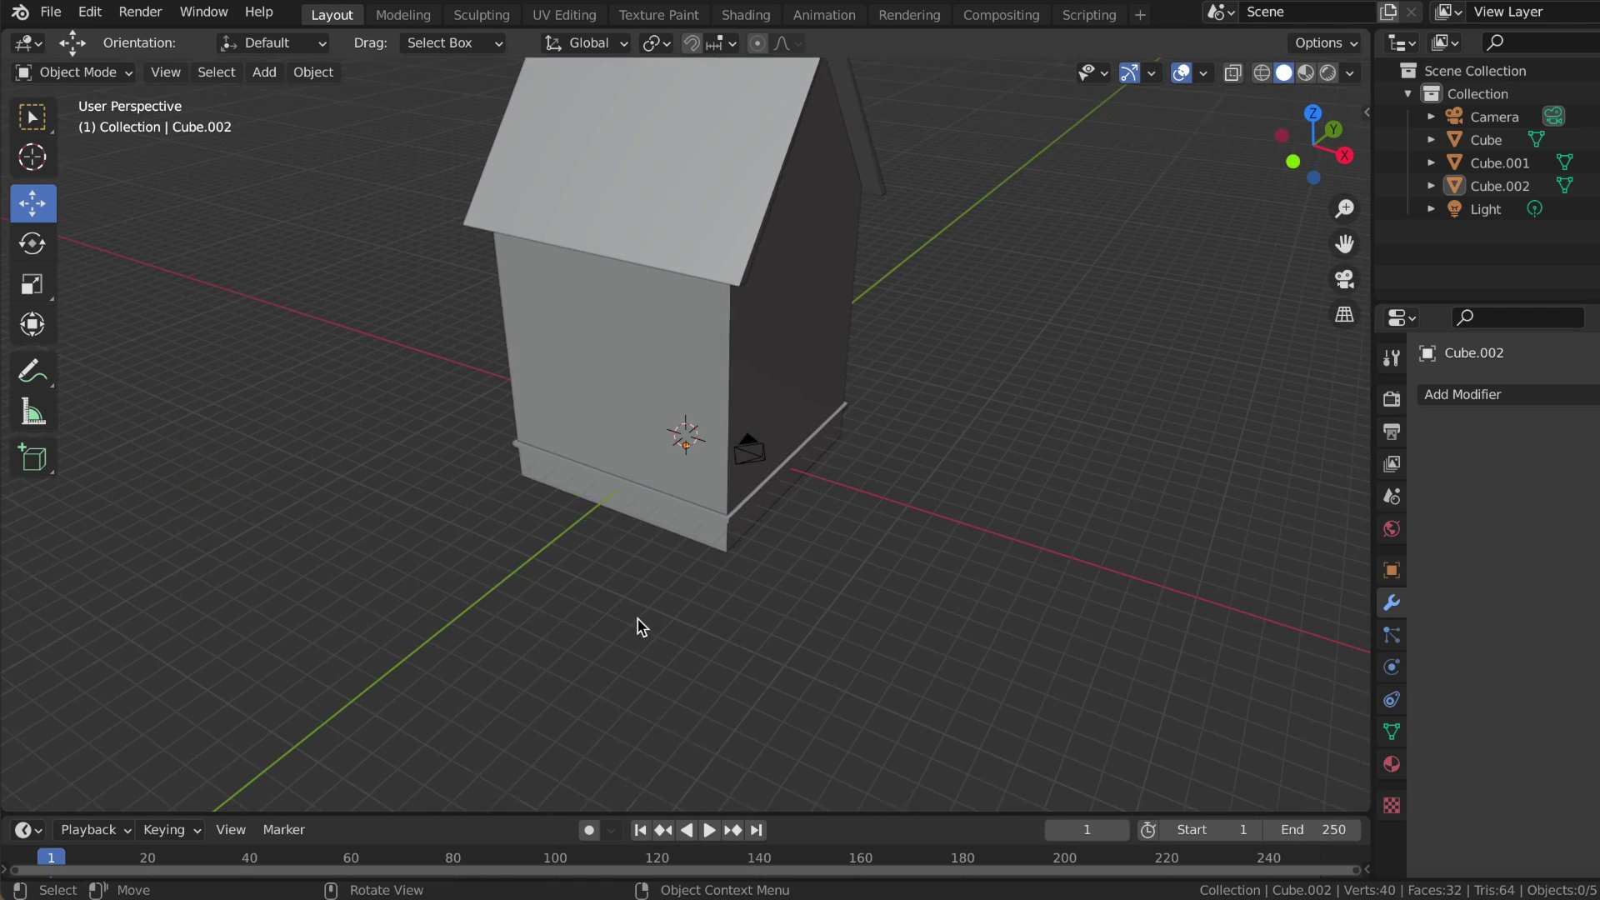
{"action": "scroll", "coordinate": [641, 625], "scroll_direction": "up", "scroll_amount": 4}
{"action": "middle_click_drag", "start_coordinate": [642, 626], "coordinate": [704, 531]}
{"action": "left_click", "coordinate": [703, 536]}
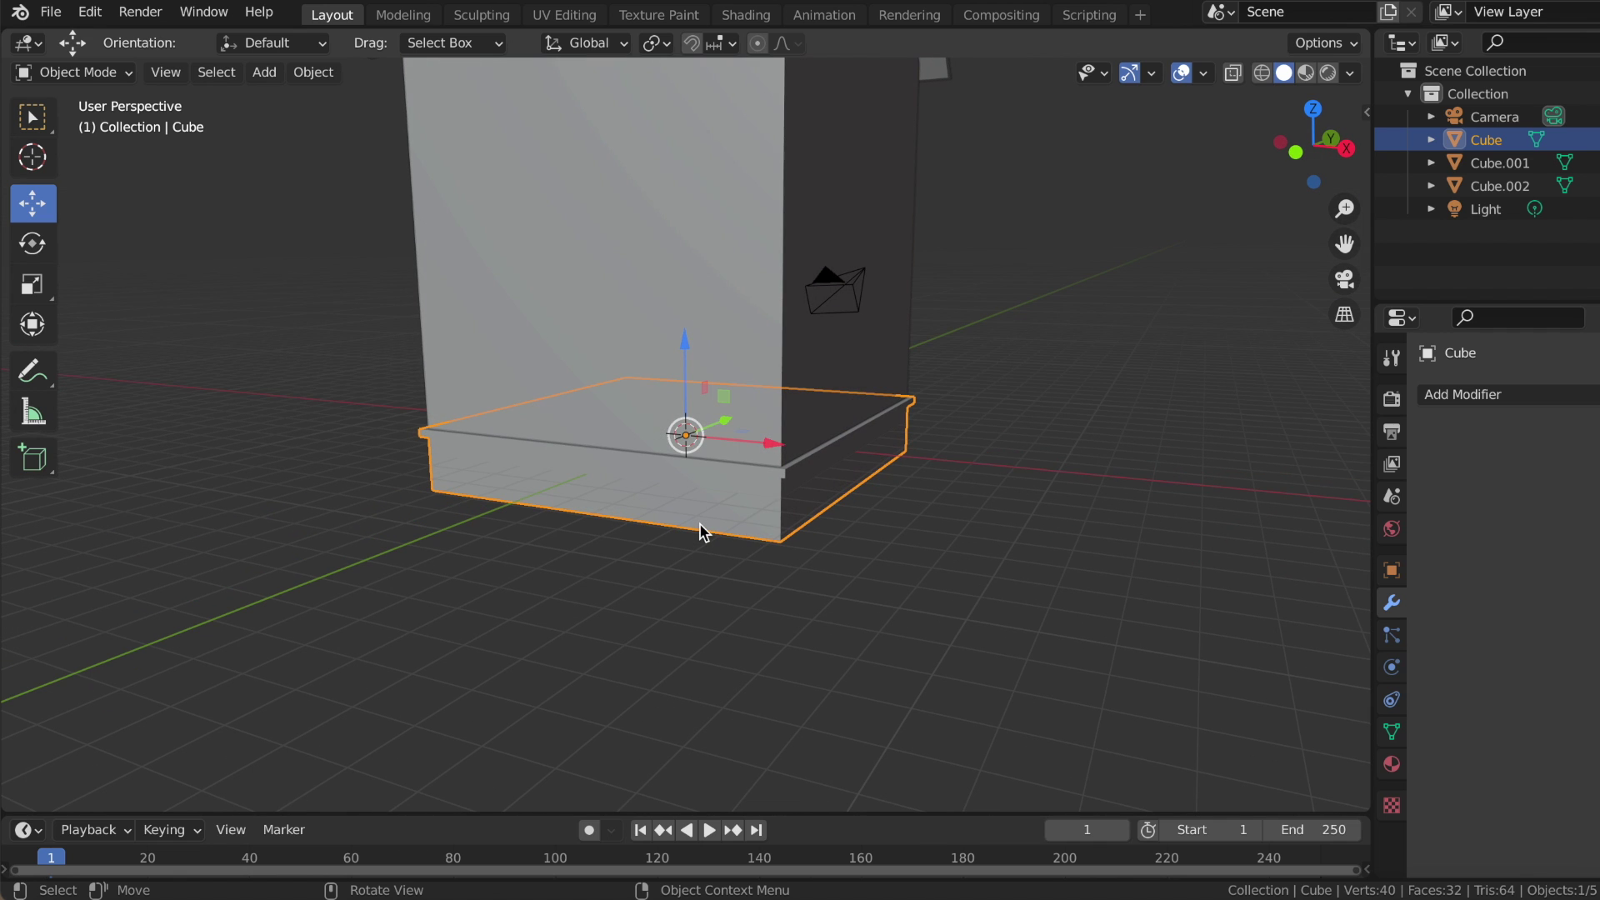
{"action": "key", "text": "Tab"}
{"action": "left_click", "coordinate": [32, 623]}
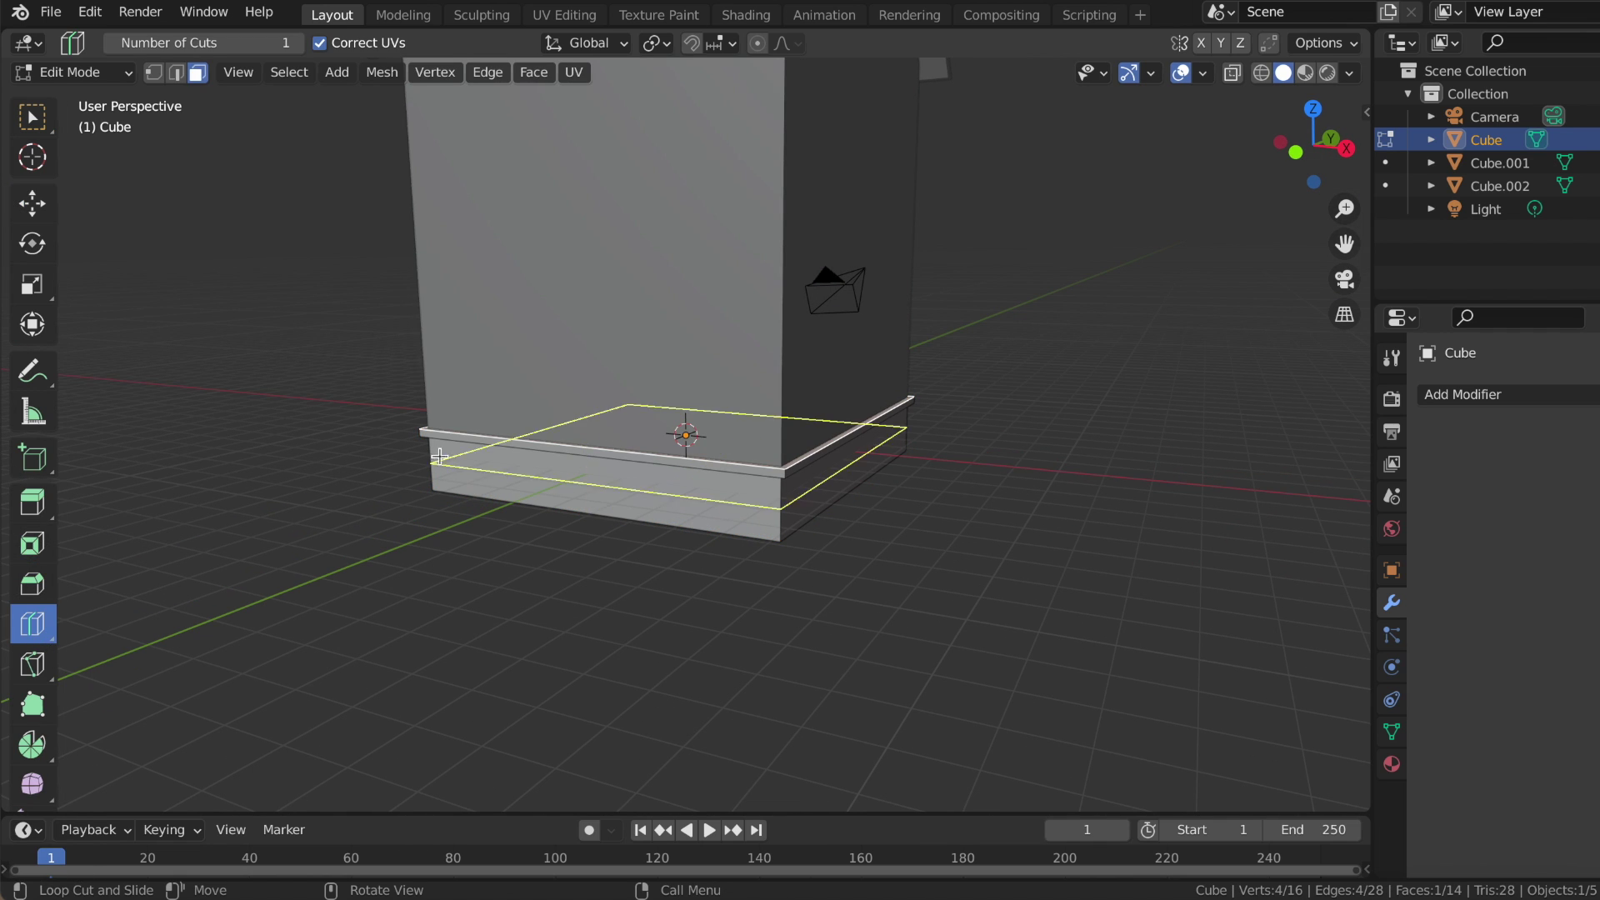
{"action": "key", "text": "Tab"}
- Add a cube, move it along Y in front of the house and widen it along X
{"action": "key", "text": "shift+a"}
{"action": "left_click", "coordinate": [476, 125]}
{"action": "middle_click_drag", "start_coordinate": [498, 293], "coordinate": [781, 417]}
{"action": "key", "text": "g"}
{"action": "key", "text": "y"}
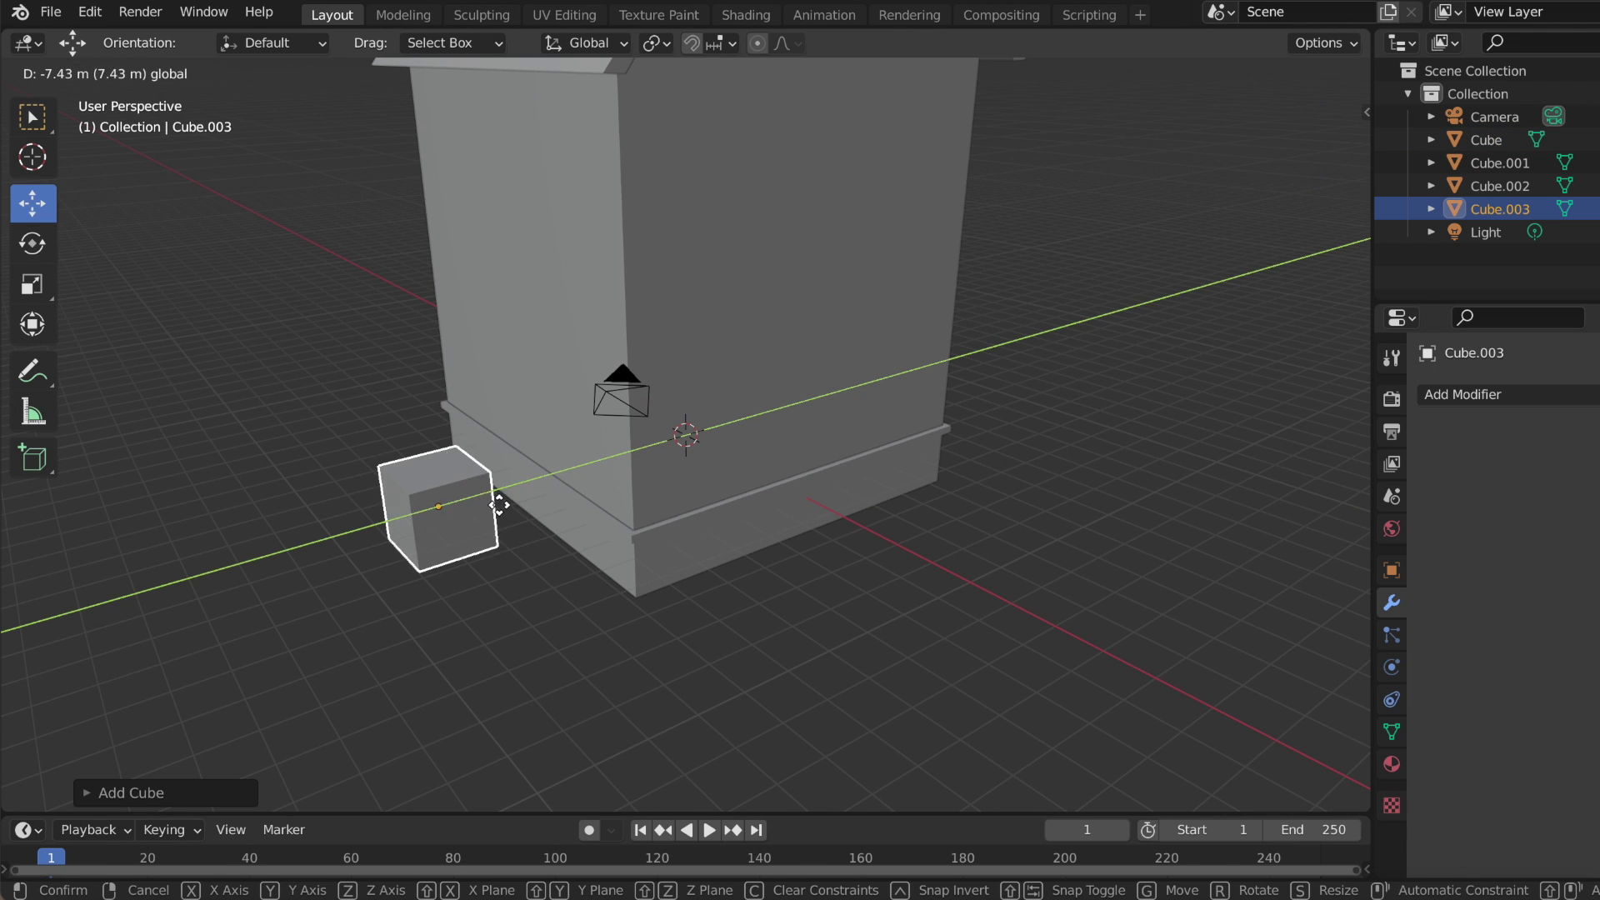
{"action": "left_click", "coordinate": [577, 488]}
{"action": "mouse_move", "coordinate": [571, 493]}
{"action": "middle_mouse_down"}
{"action": "mouse_move", "coordinate": [347, 339]}
{"action": "mouse_move", "coordinate": [446, 422]}
{"action": "middle_mouse_up"}
{"action": "left_click", "coordinate": [39, 289]}
{"action": "left_click_drag", "start_coordinate": [702, 564], "coordinate": [732, 564]}
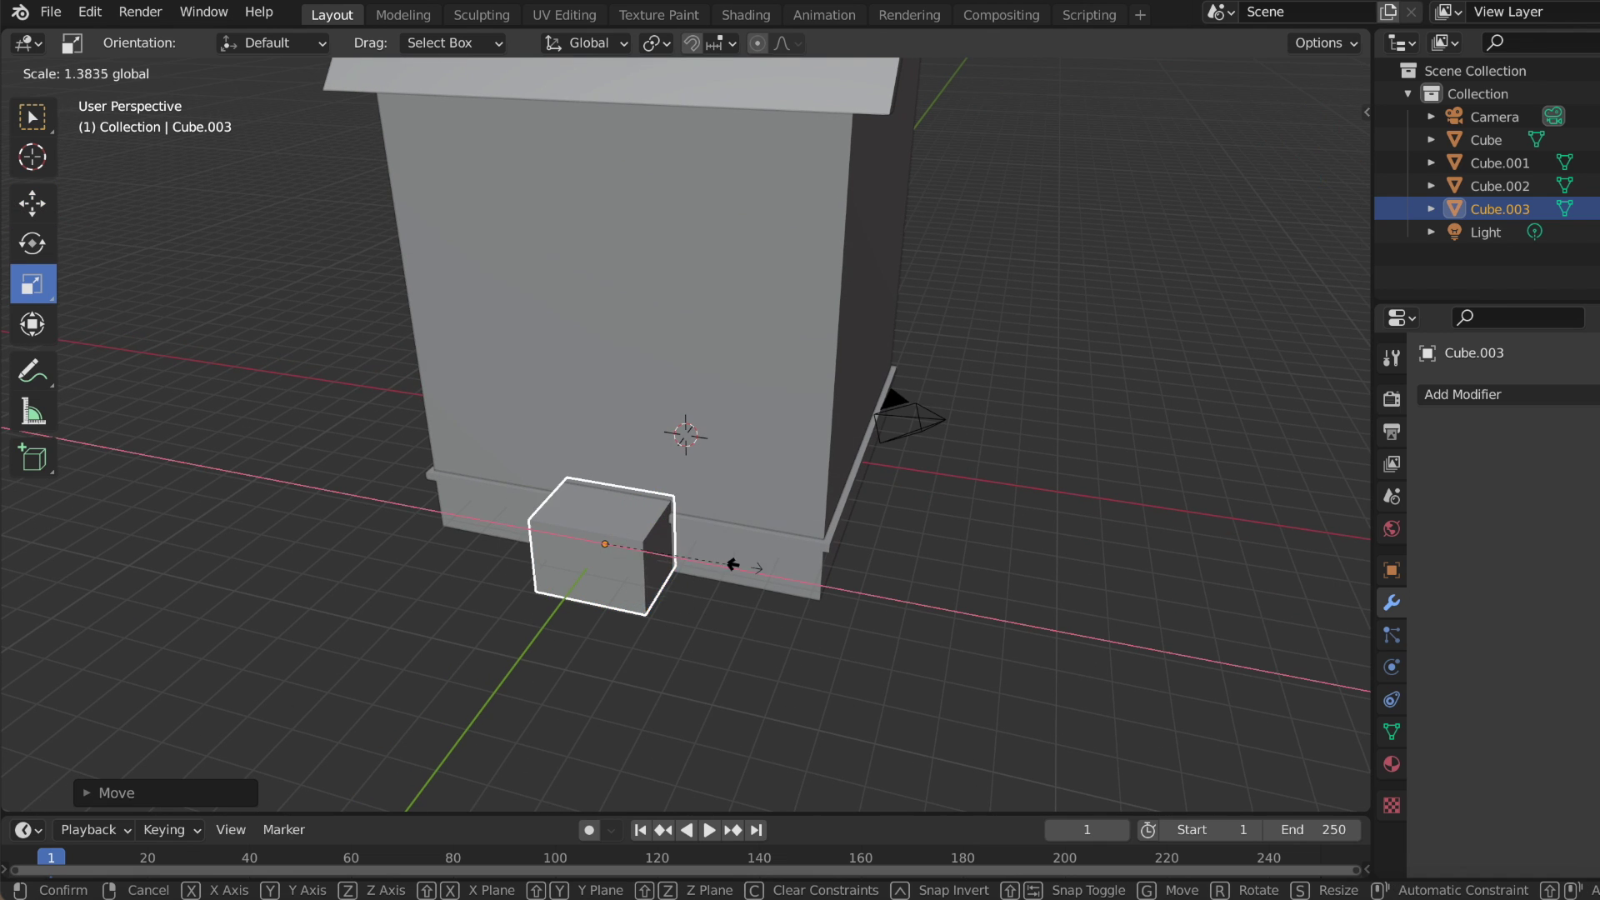
{"action": "left_click", "coordinate": [980, 651]}
{"action": "middle_click_drag", "start_coordinate": [992, 653], "coordinate": [992, 654]}
- Lower the block's top face to make it a low porch platform
{"action": "key", "text": "Tab"}
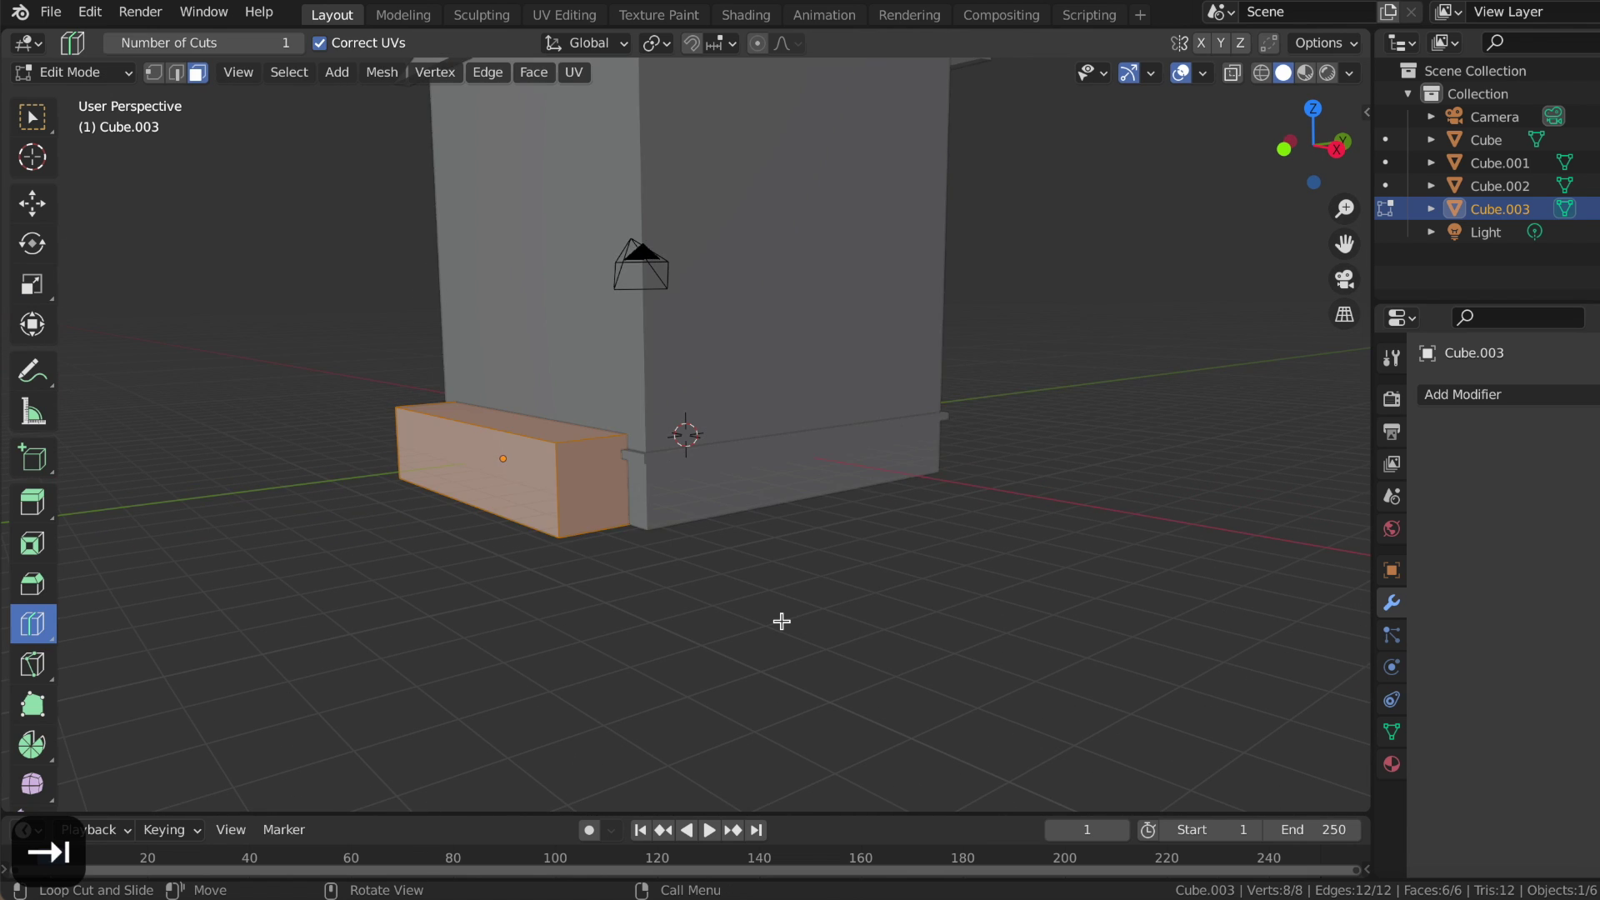
{"action": "scroll", "coordinate": [781, 620], "scroll_direction": "up", "scroll_amount": 2}
{"action": "scroll", "coordinate": [782, 622], "scroll_direction": "up", "scroll_amount": 1}
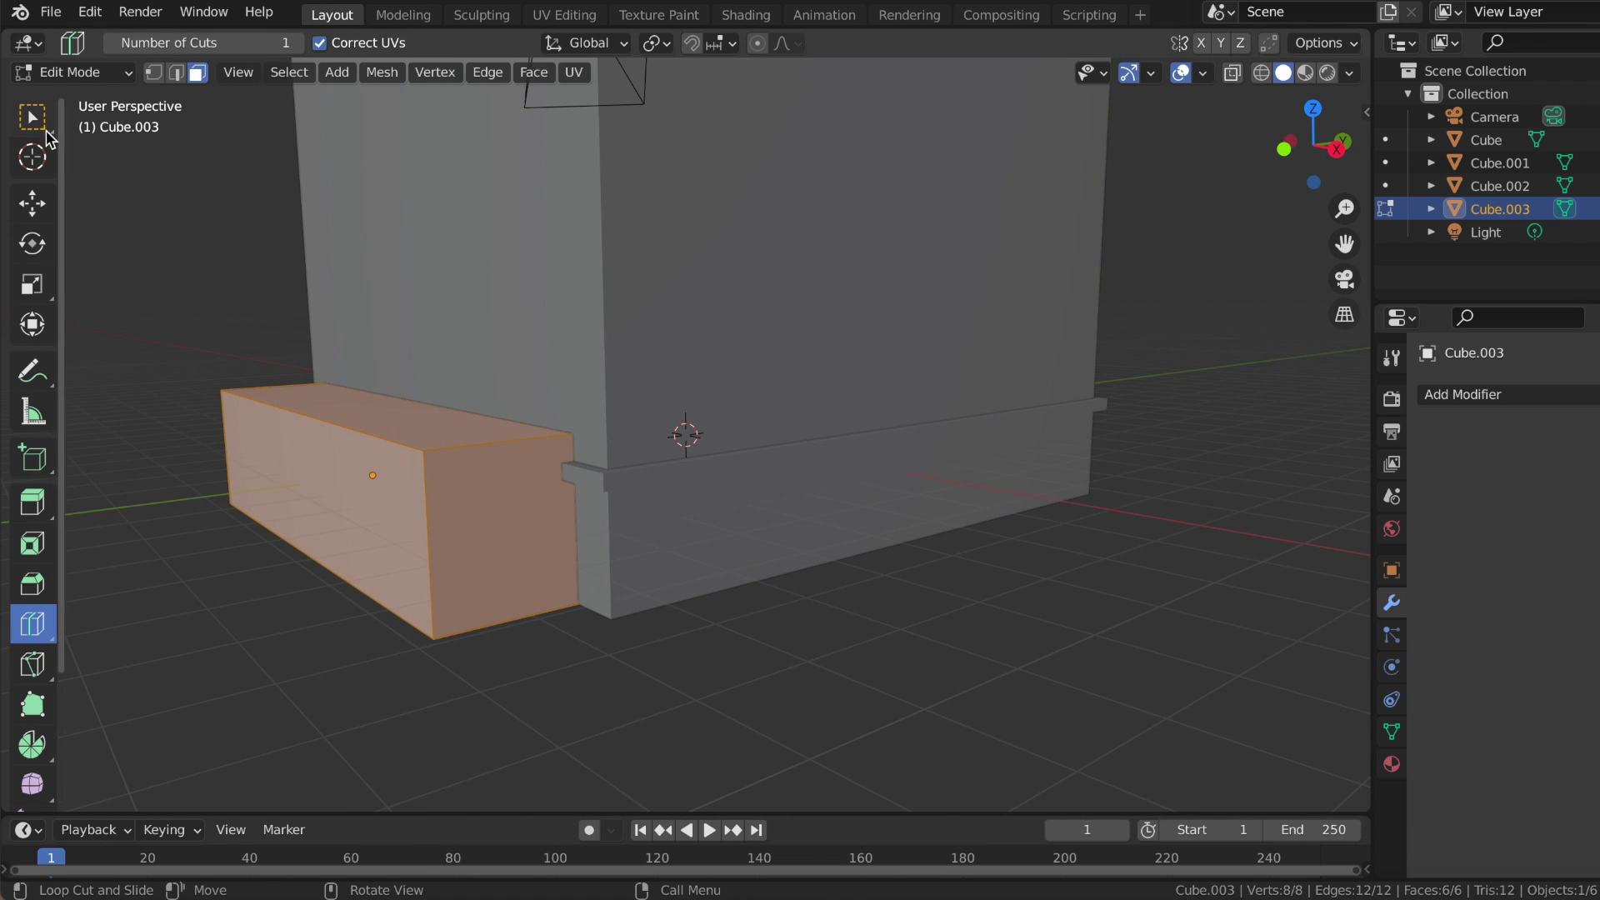
{"action": "left_click", "coordinate": [45, 132]}
{"action": "left_click", "coordinate": [364, 416]}
{"action": "left_click", "coordinate": [32, 203]}
{"action": "left_click_drag", "start_coordinate": [364, 312], "coordinate": [359, 337]}
{"action": "left_click", "coordinate": [342, 666]}
{"action": "middle_click_drag", "start_coordinate": [319, 700], "coordinate": [316, 699]}
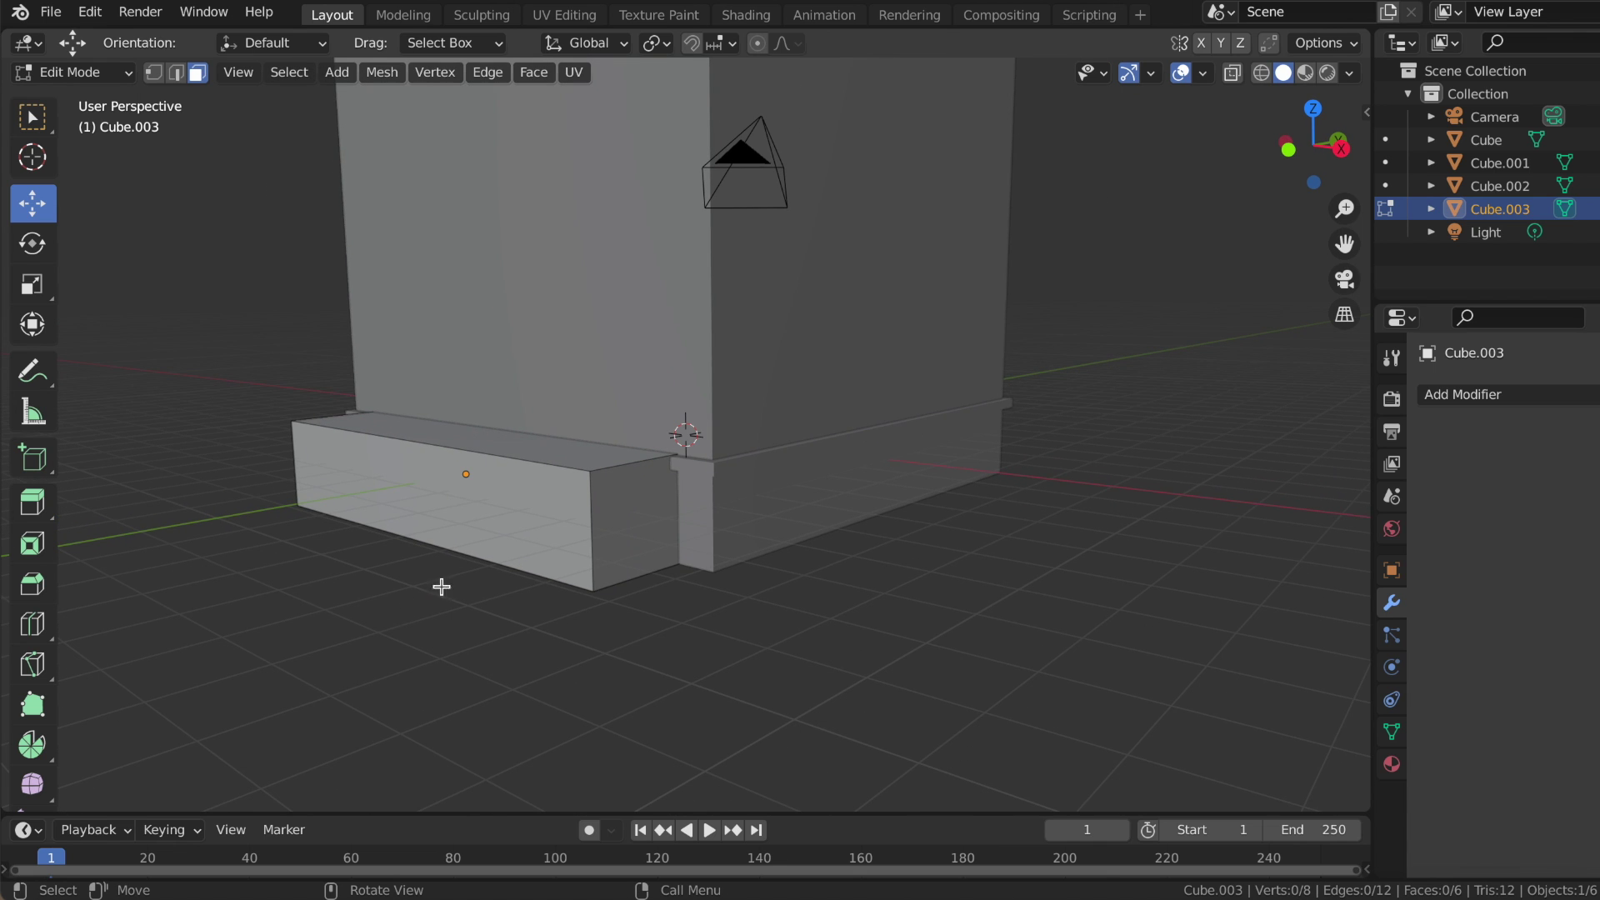
- Extend the porch block forward by its front face, then add another cube
{"action": "left_click", "coordinate": [450, 533]}
{"action": "middle_click_drag", "start_coordinate": [466, 537], "coordinate": [518, 535]}
{"action": "left_click_drag", "start_coordinate": [421, 464], "coordinate": [386, 465]}
{"action": "mouse_move", "coordinate": [386, 465]}
{"action": "middle_mouse_down"}
{"action": "mouse_move", "coordinate": [429, 500]}
{"action": "mouse_move", "coordinate": [475, 500]}
{"action": "middle_mouse_up"}
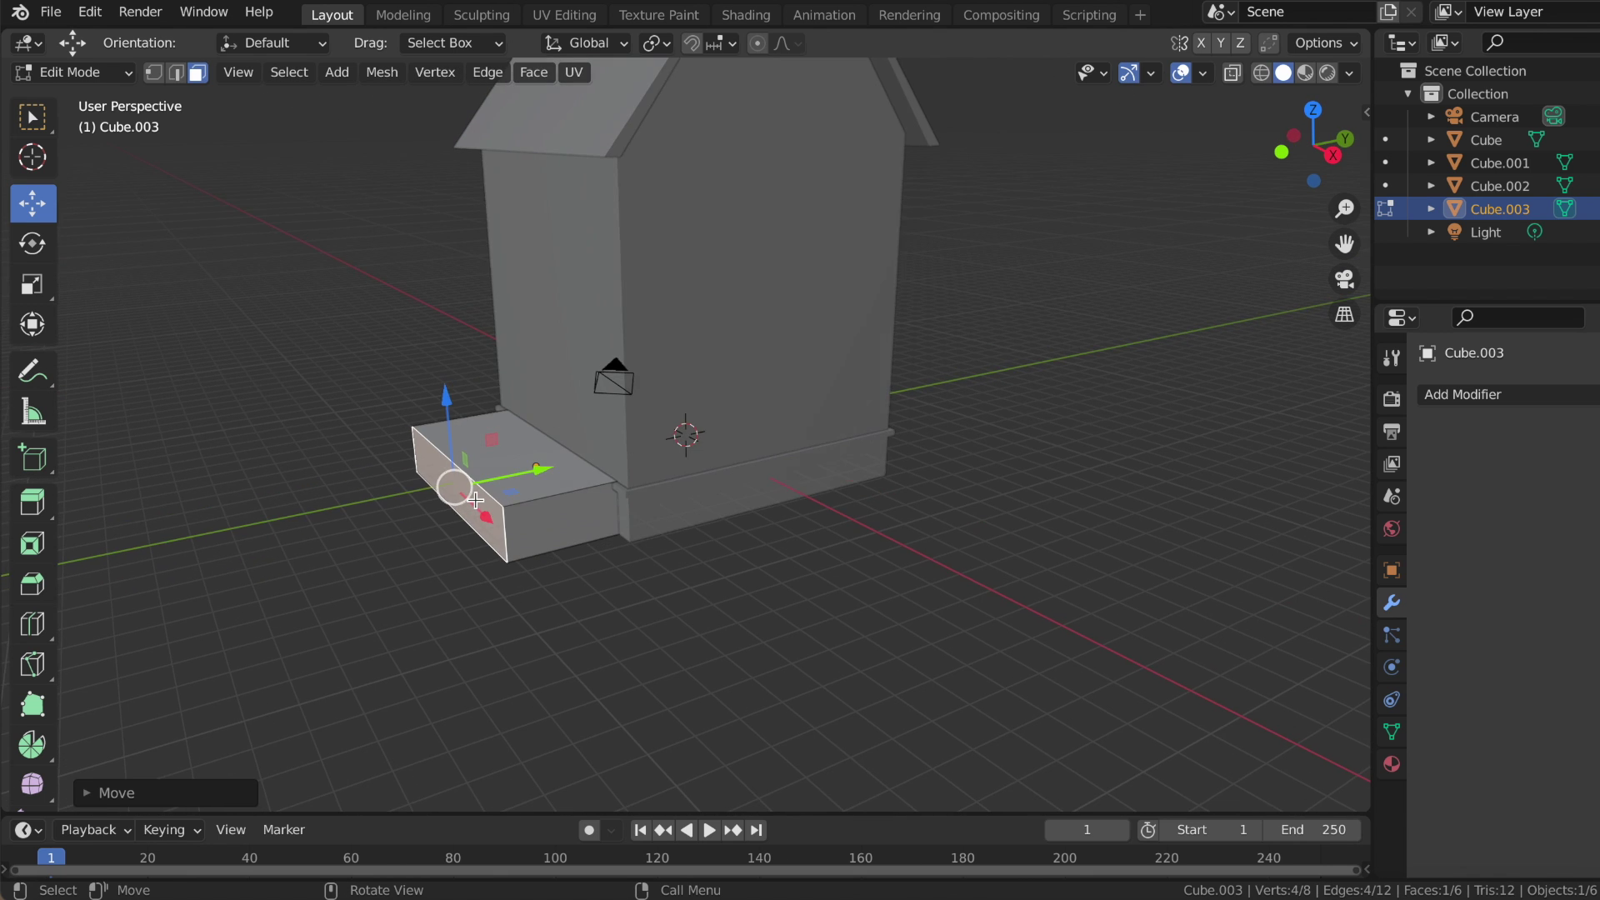
{"action": "key", "text": "Tab"}
{"action": "scroll", "coordinate": [476, 498], "scroll_direction": "up", "scroll_amount": 3}
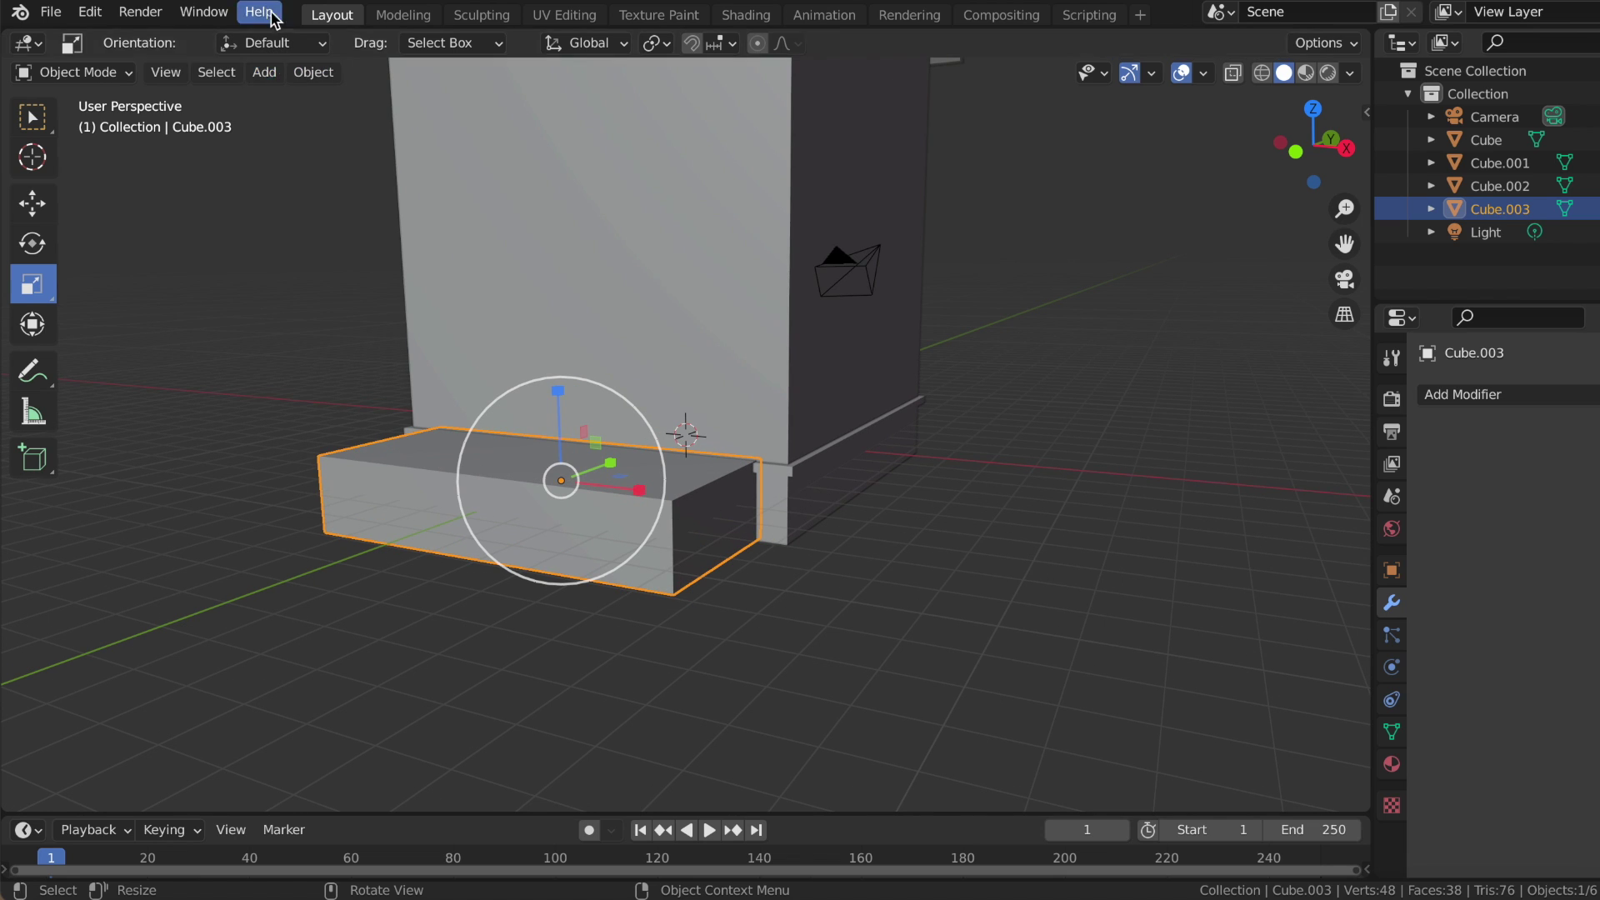
{"action": "left_click", "coordinate": [276, 72]}
{"action": "left_click", "coordinate": [500, 122]}
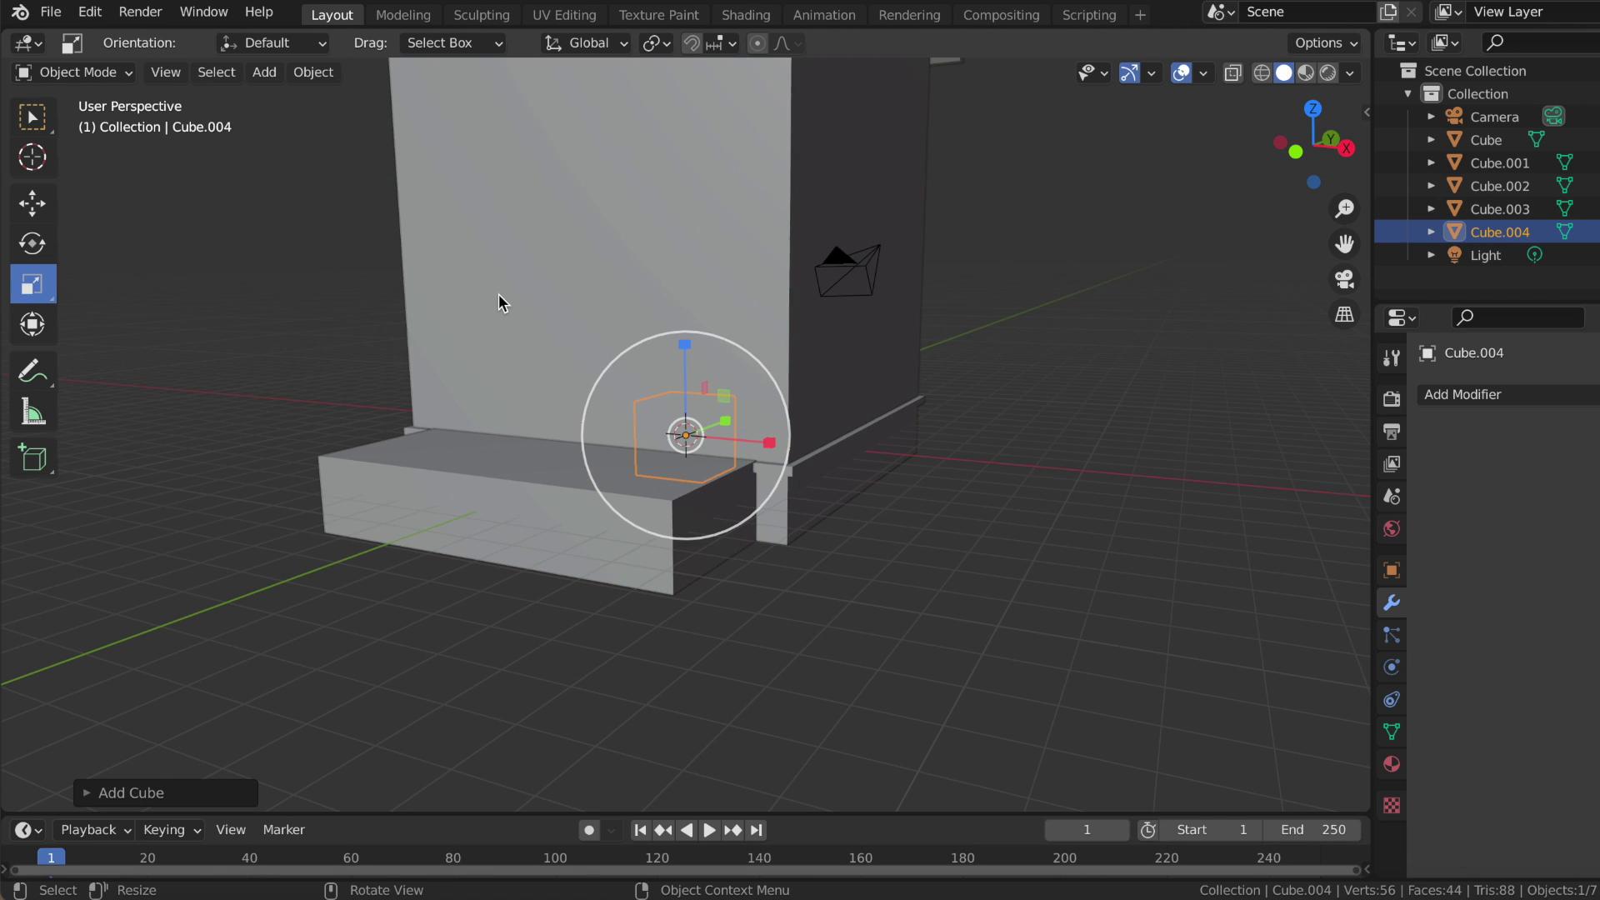
- Scale the new cube narrow in X, flat in Z and long in Y to form a beam
{"action": "middle_click_drag", "start_coordinate": [498, 293], "coordinate": [728, 464]}
{"action": "left_click_drag", "start_coordinate": [770, 430], "coordinate": [304, 474]}
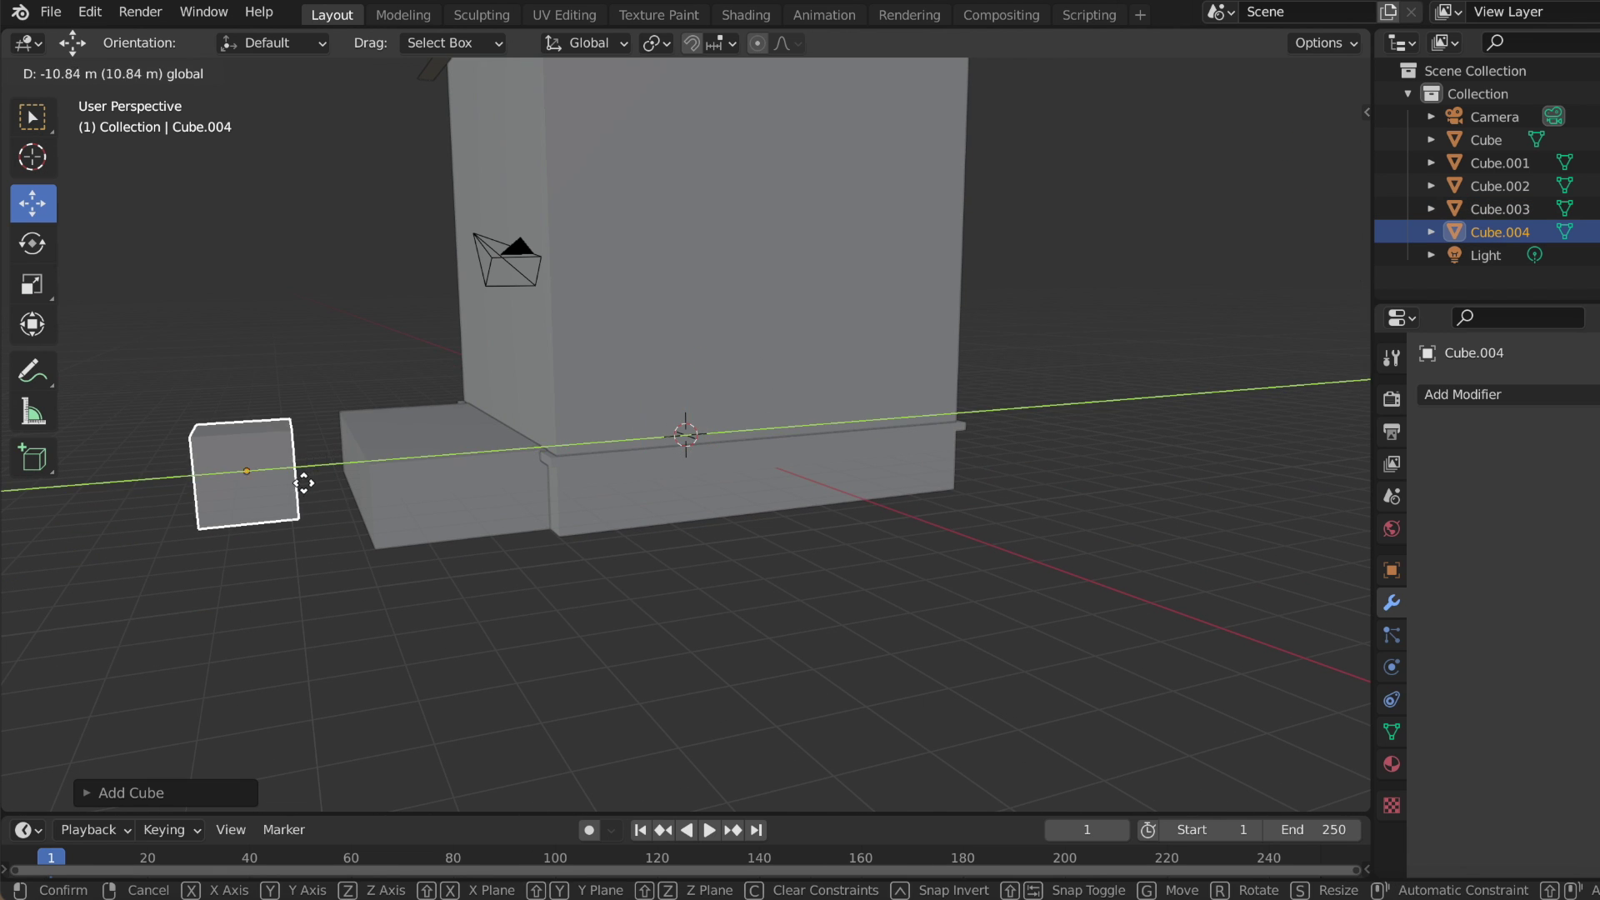
{"action": "middle_click_drag", "start_coordinate": [304, 474], "coordinate": [317, 500]}
{"action": "left_click", "coordinate": [32, 284]}
{"action": "middle_click_drag", "start_coordinate": [350, 584], "coordinate": [465, 615]}
{"action": "left_click_drag", "start_coordinate": [441, 519], "coordinate": [370, 510]}
{"action": "middle_click_drag", "start_coordinate": [370, 510], "coordinate": [242, 510]}
{"action": "left_click_drag", "start_coordinate": [242, 437], "coordinate": [250, 517]}
{"action": "mouse_move", "coordinate": [250, 516]}
{"action": "middle_mouse_down"}
{"action": "mouse_move", "coordinate": [237, 493]}
{"action": "mouse_move", "coordinate": [414, 546]}
{"action": "middle_mouse_up"}
{"action": "left_click_drag", "start_coordinate": [414, 547], "coordinate": [467, 542]}
{"action": "mouse_move", "coordinate": [466, 542]}
{"action": "middle_mouse_down"}
{"action": "mouse_move", "coordinate": [494, 506]}
{"action": "mouse_move", "coordinate": [275, 497]}
{"action": "middle_mouse_up"}
{"action": "left_click_drag", "start_coordinate": [275, 497], "coordinate": [222, 557]}
- Tilt the beam to a slant and move it toward the porch front
{"action": "left_click", "coordinate": [43, 243]}
{"action": "middle_click_drag", "start_coordinate": [221, 557], "coordinate": [200, 536]}
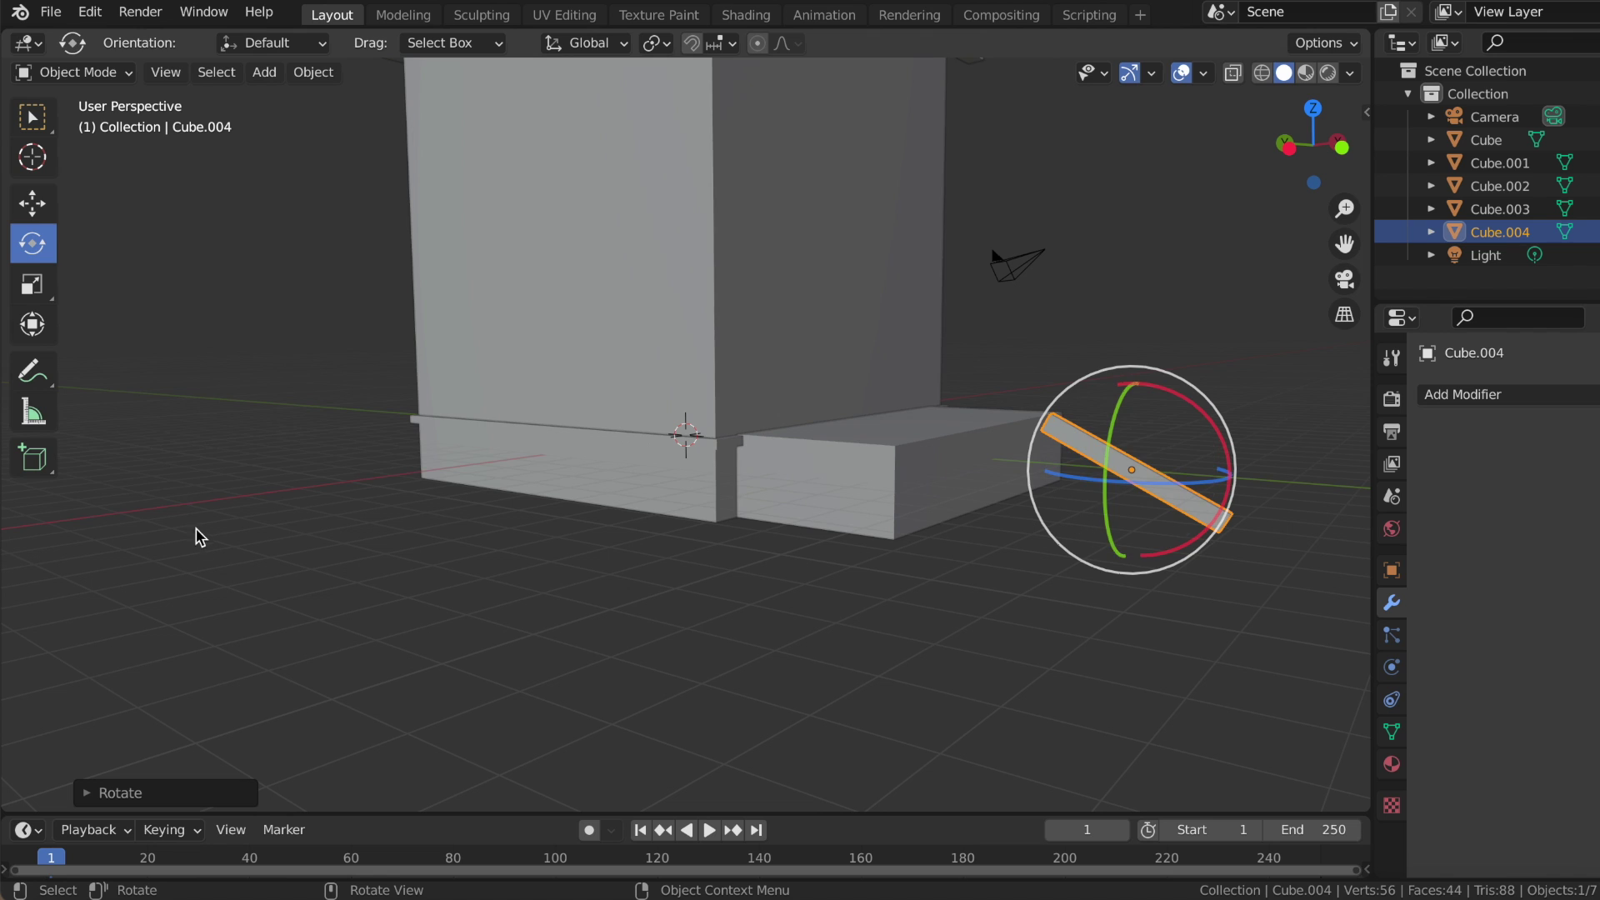
{"action": "left_click_drag", "start_coordinate": [1068, 463], "coordinate": [985, 448]}
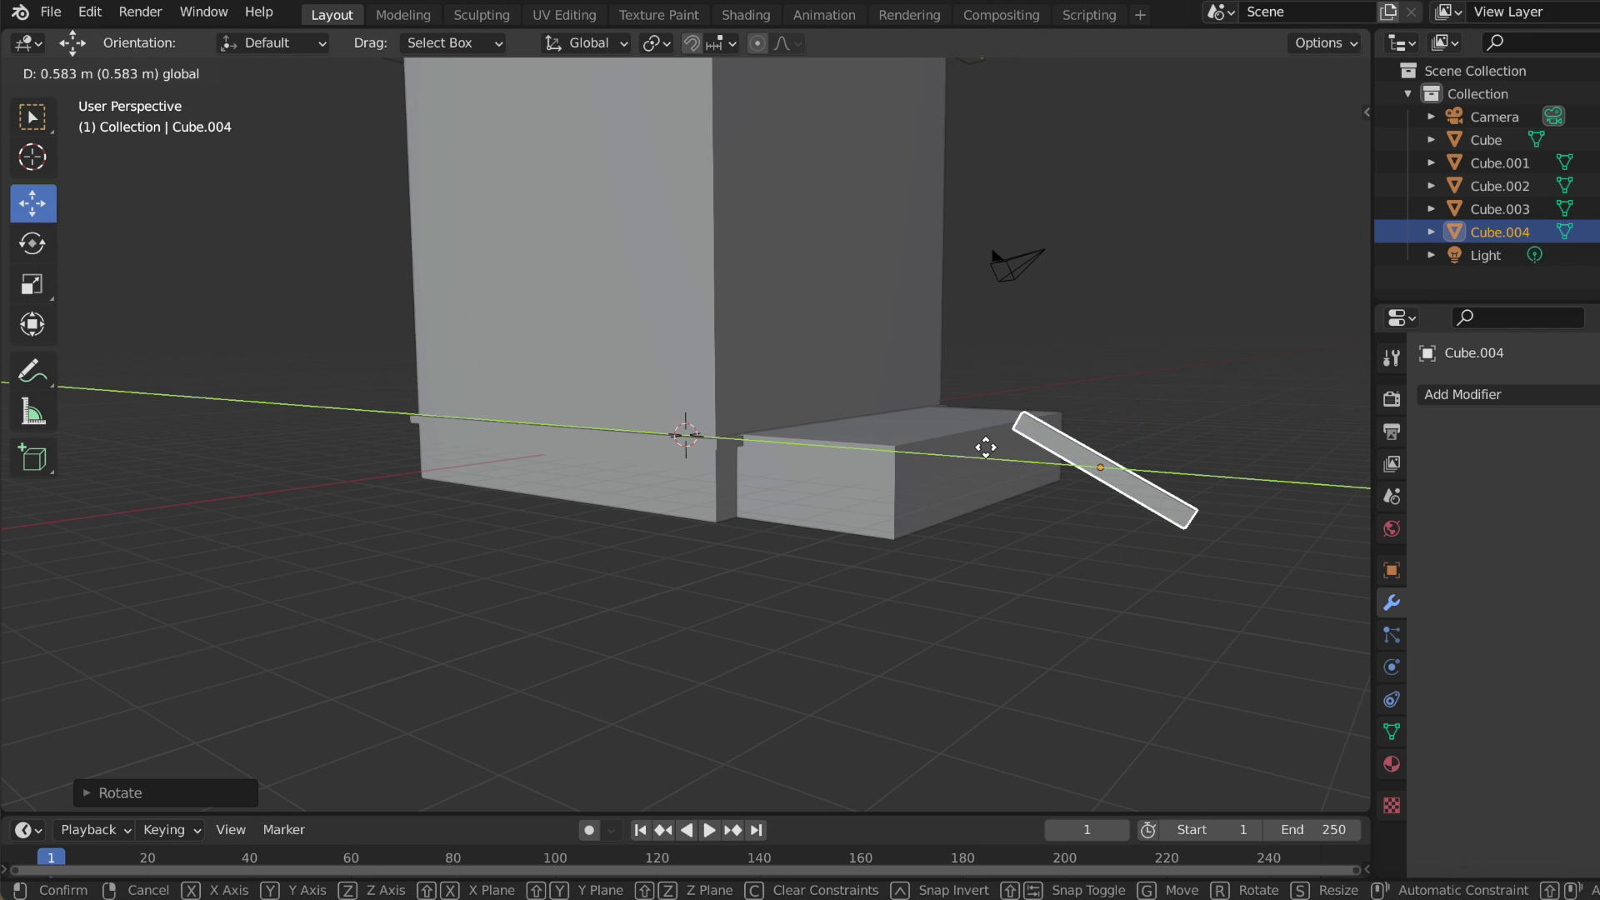
{"action": "left_click", "coordinate": [933, 439]}
{"action": "left_click_drag", "start_coordinate": [783, 441], "coordinate": [768, 479]}
{"action": "middle_click_drag", "start_coordinate": [768, 479], "coordinate": [493, 477]}
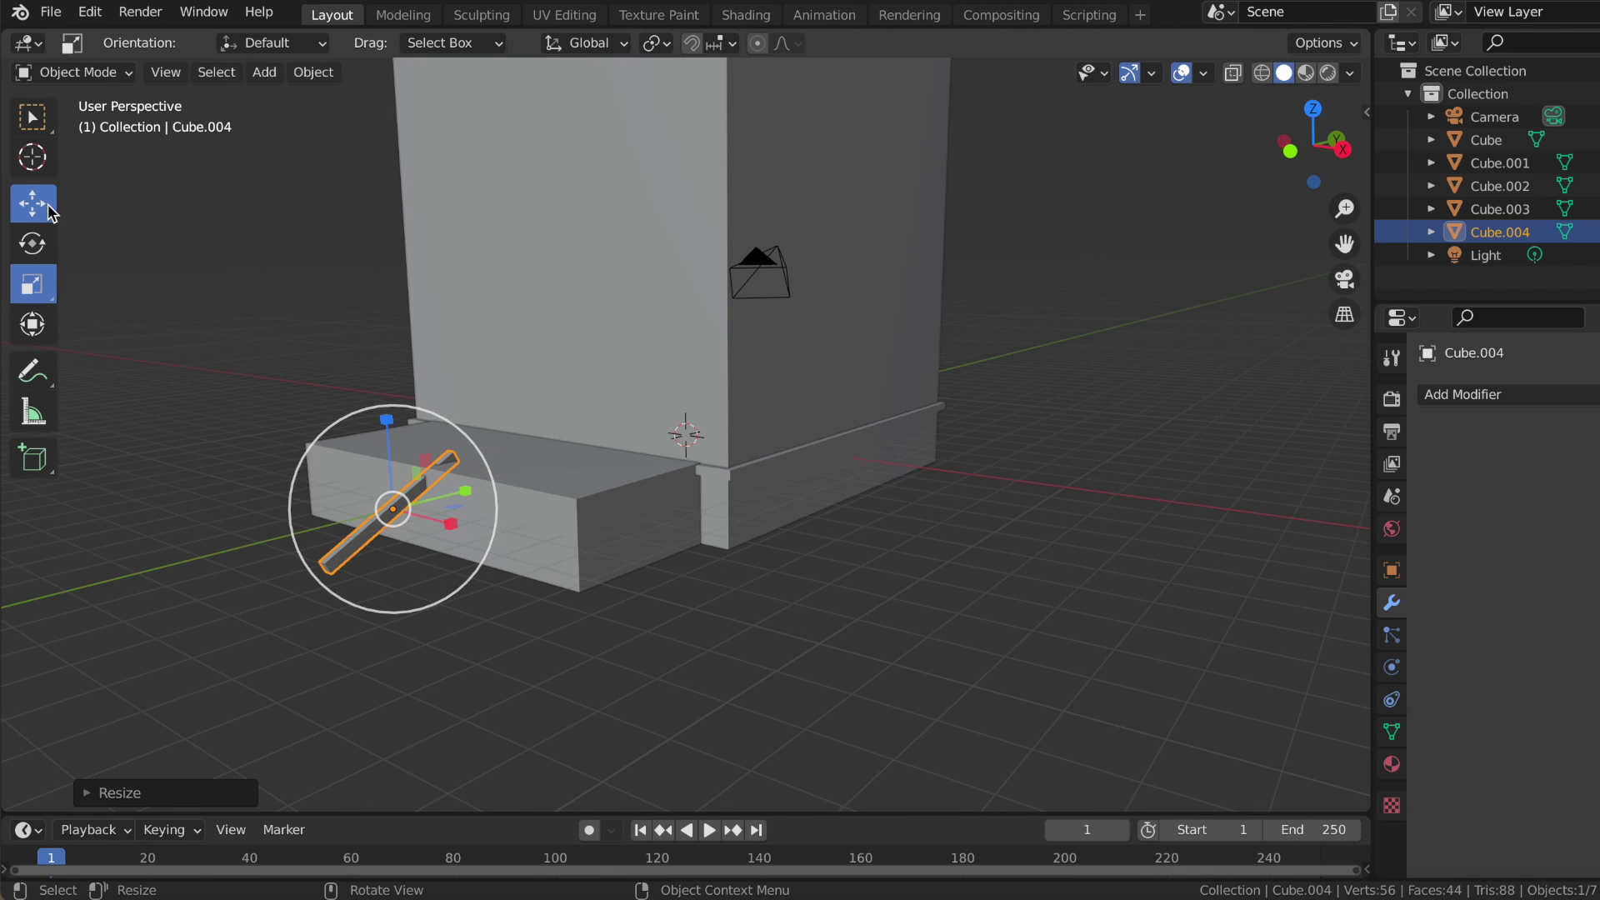
{"action": "left_click_drag", "start_coordinate": [464, 497], "coordinate": [398, 539]}
{"action": "middle_click_drag", "start_coordinate": [398, 539], "coordinate": [399, 497]}
{"action": "left_click_drag", "start_coordinate": [586, 606], "coordinate": [507, 568]}
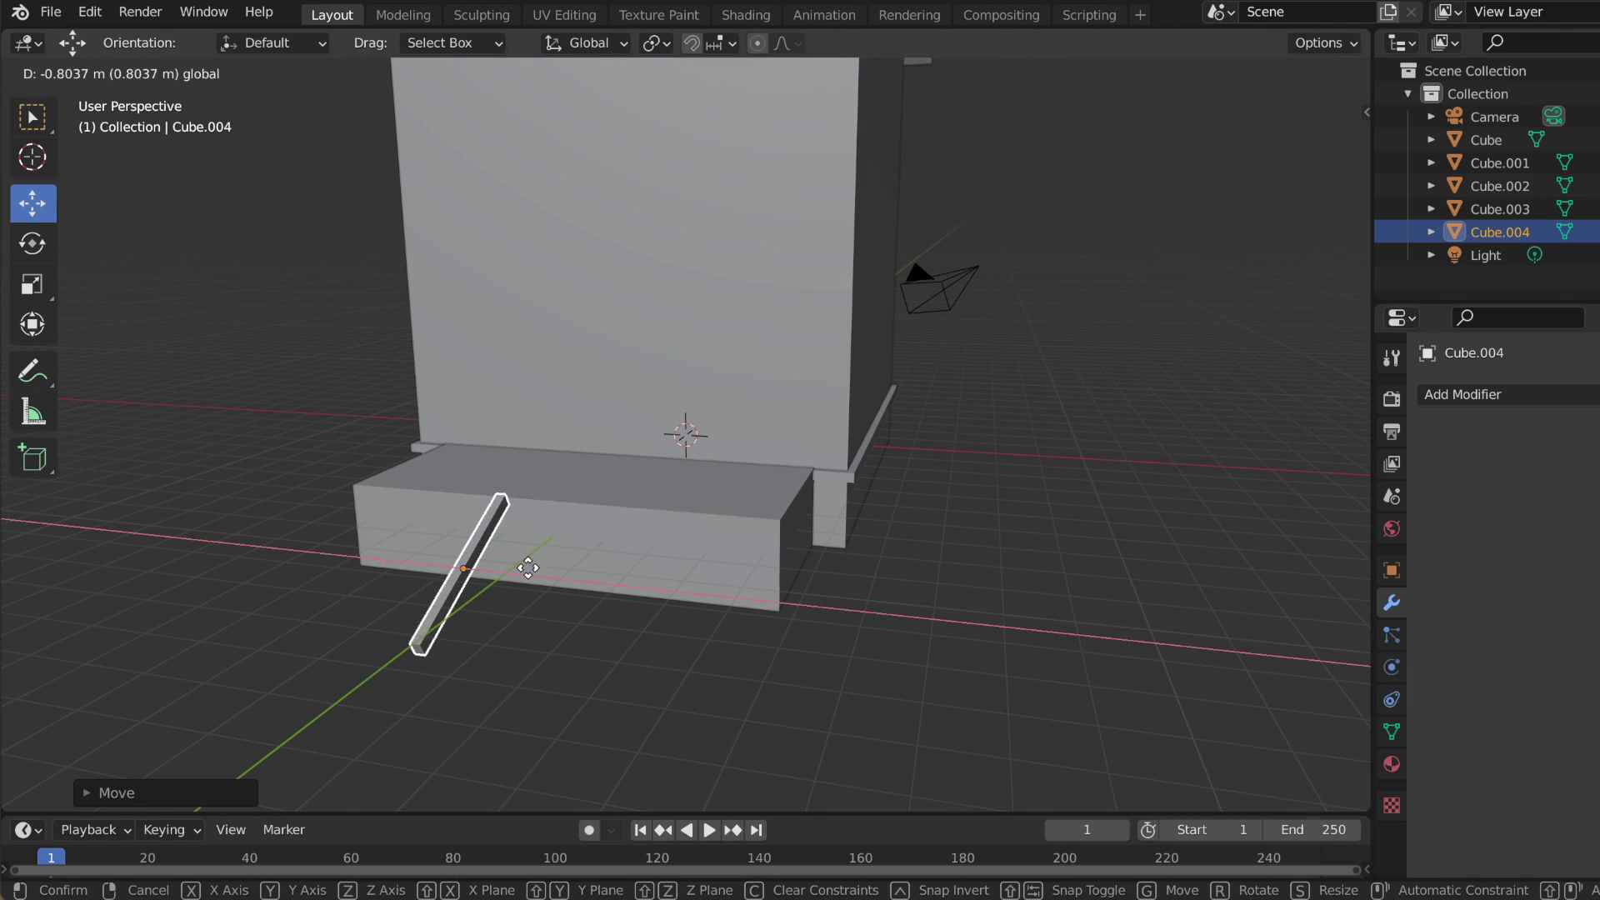
{"action": "middle_click_drag", "start_coordinate": [507, 560], "coordinate": [417, 510]}
- Adjust the beam's length and set its height along Z against the porch
{"action": "left_click_drag", "start_coordinate": [317, 553], "coordinate": [321, 512]}
{"action": "middle_click_drag", "start_coordinate": [321, 513], "coordinate": [343, 508]}
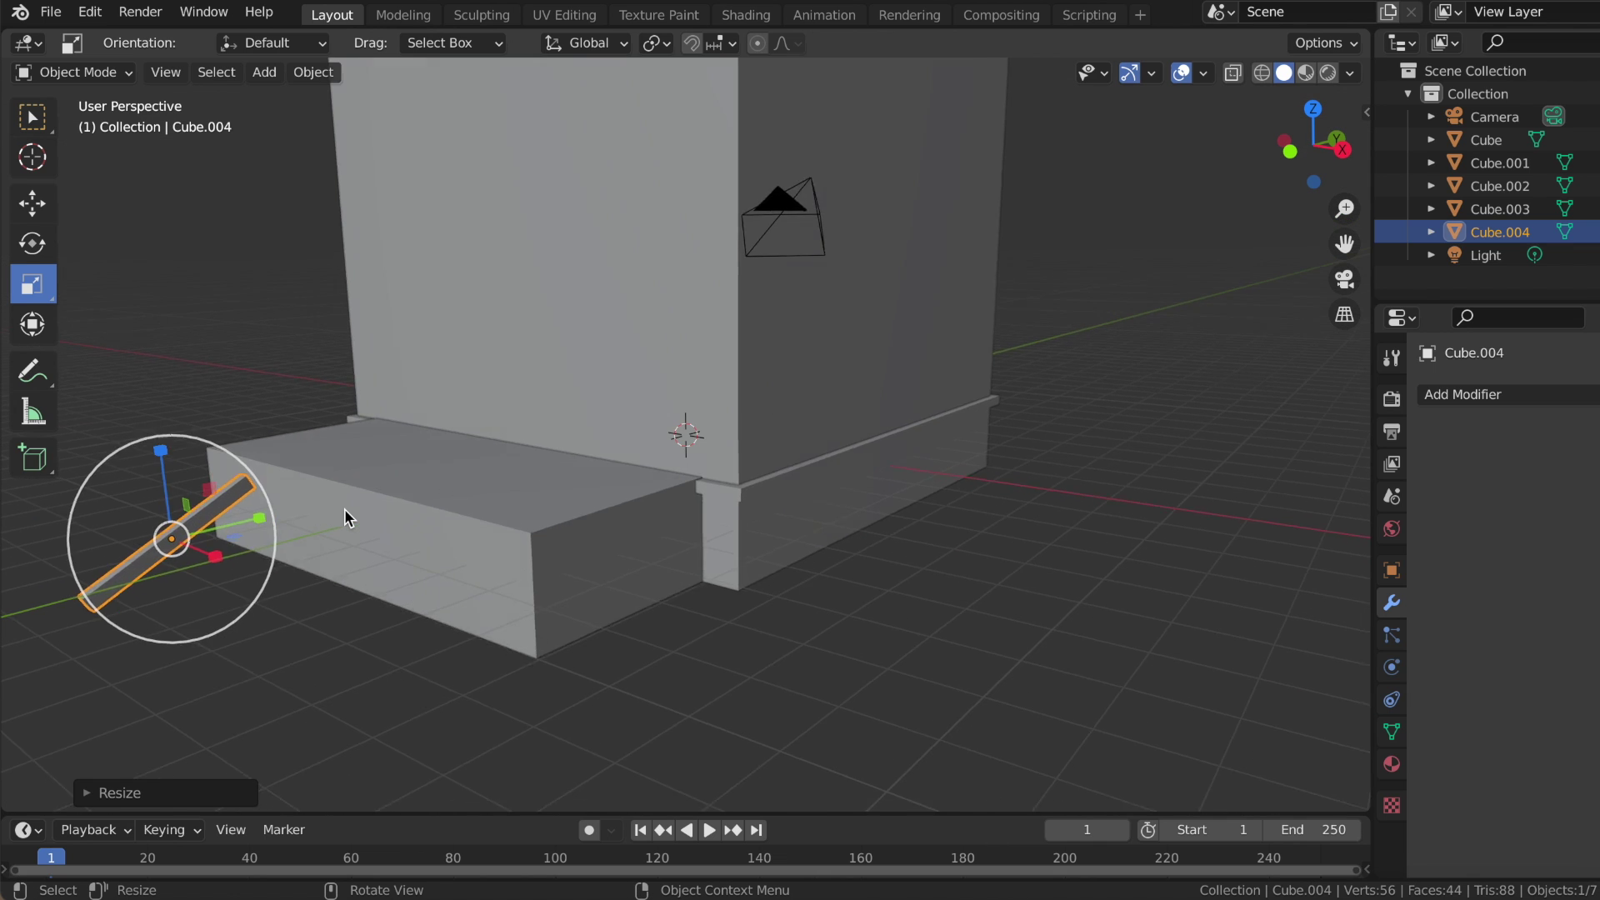
{"action": "left_click_drag", "start_coordinate": [317, 501], "coordinate": [308, 497]}
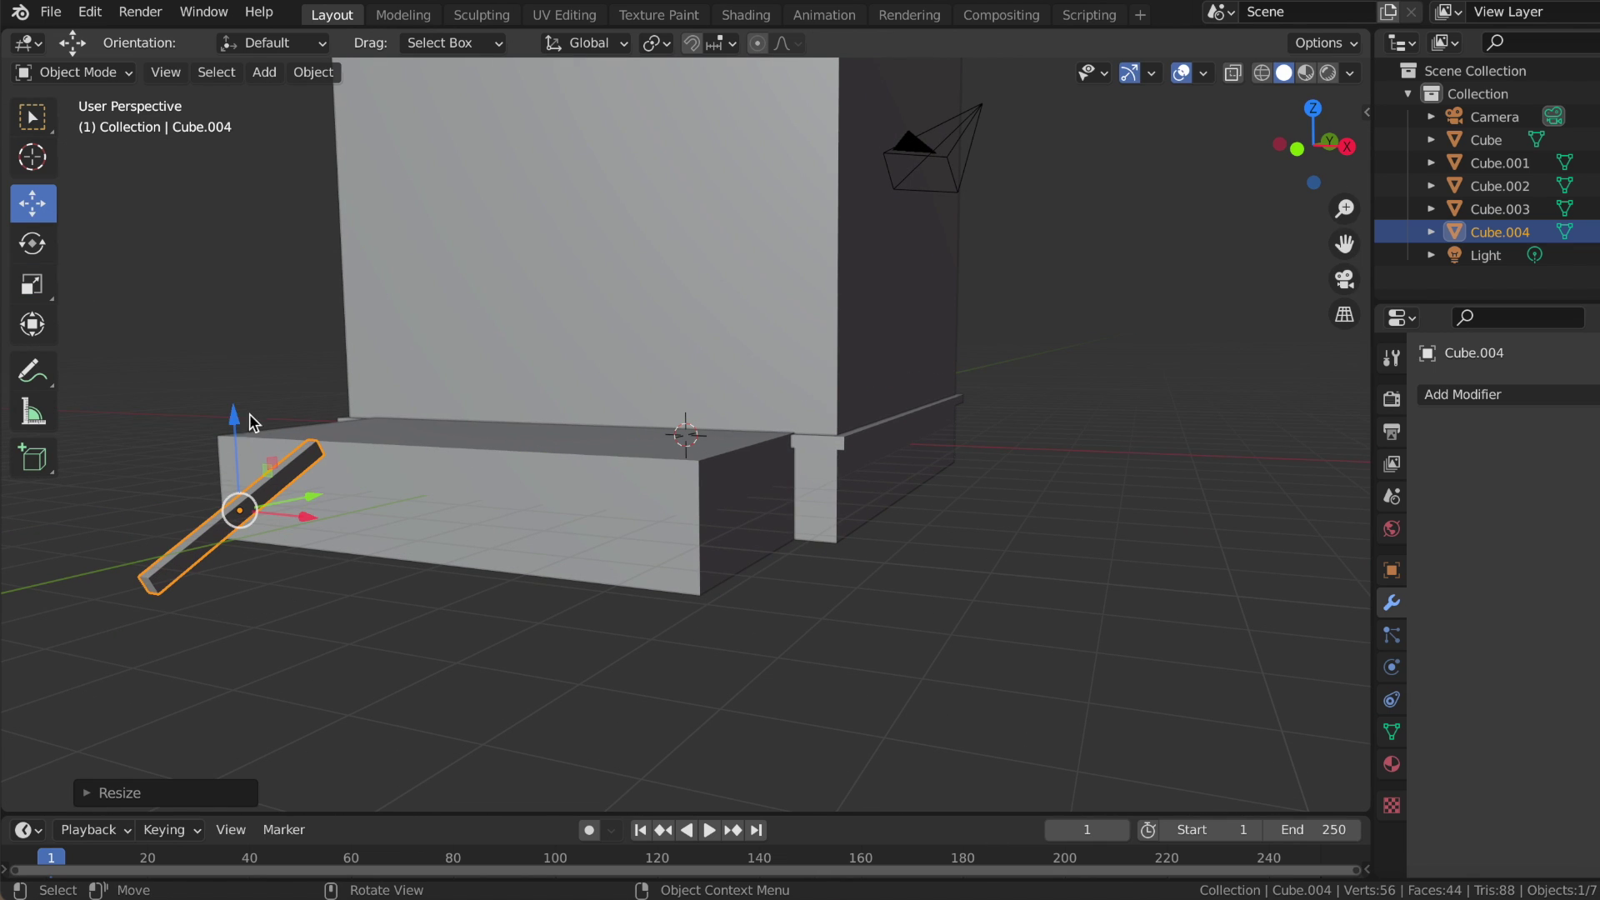
{"action": "left_click_drag", "start_coordinate": [262, 414], "coordinate": [262, 437]}
{"action": "middle_click_drag", "start_coordinate": [262, 437], "coordinate": [358, 514]}
{"action": "left_click_drag", "start_coordinate": [612, 679], "coordinate": [621, 614]}
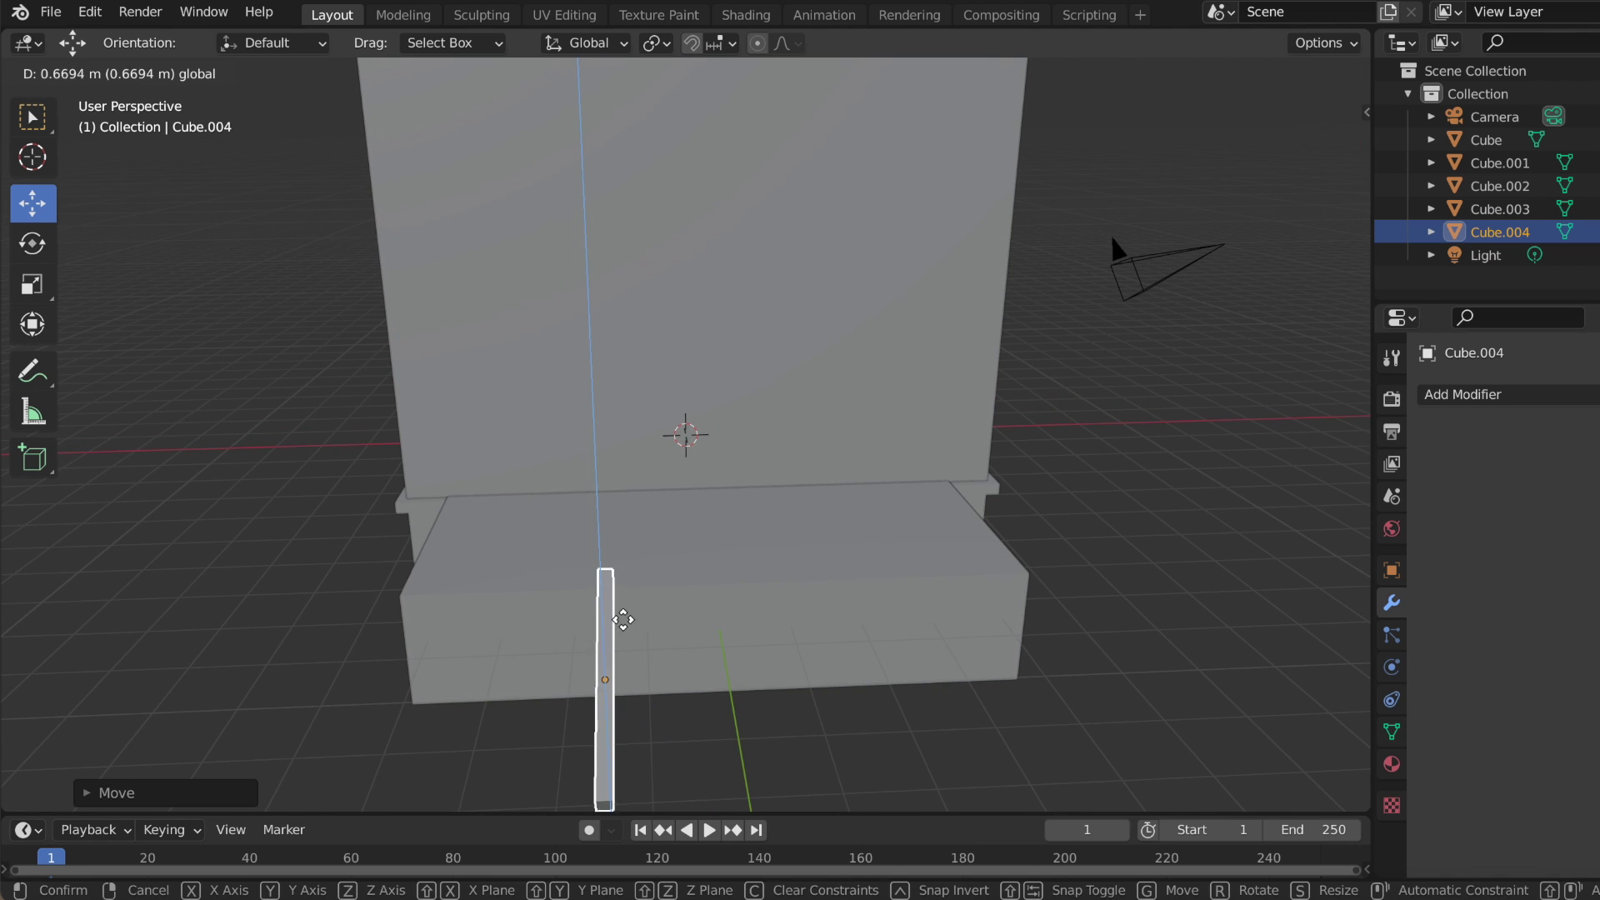
{"action": "middle_click_drag", "start_coordinate": [625, 612], "coordinate": [158, 450]}
{"action": "mouse_move", "coordinate": [156, 450]}
{"action": "left_mouse_down"}
{"action": "mouse_move", "coordinate": [236, 548]}
{"action": "mouse_move", "coordinate": [407, 503]}
{"action": "left_mouse_up"}
{"action": "left_click", "coordinate": [346, 518]}
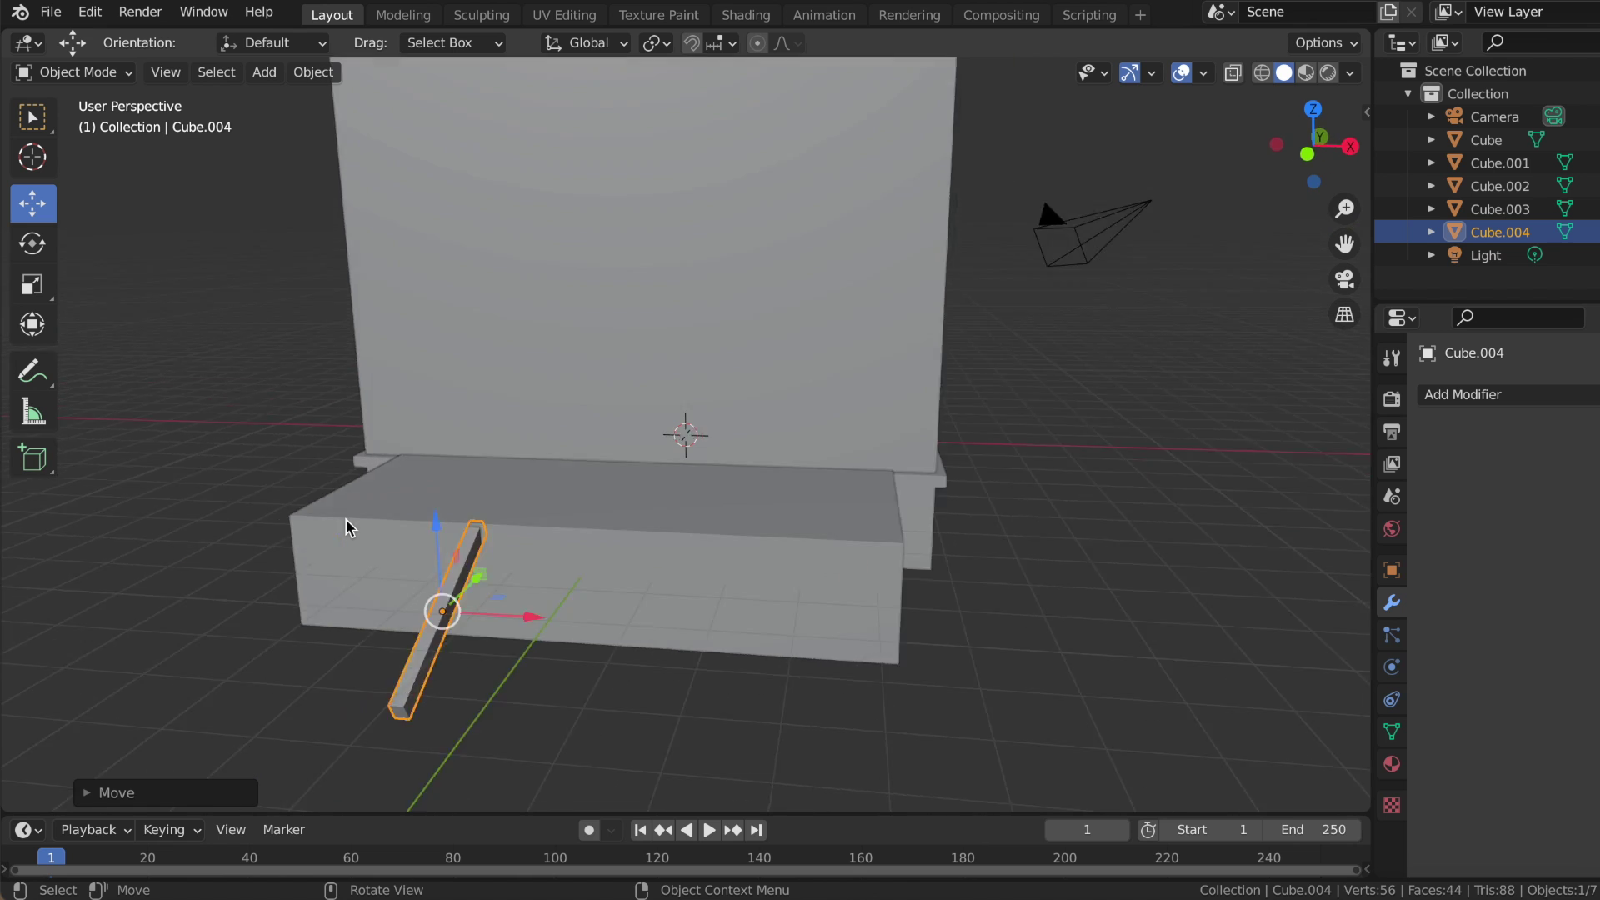
{"action": "middle_click_drag", "start_coordinate": [347, 518], "coordinate": [346, 529]}
{"action": "left_click", "coordinate": [1310, 147]}
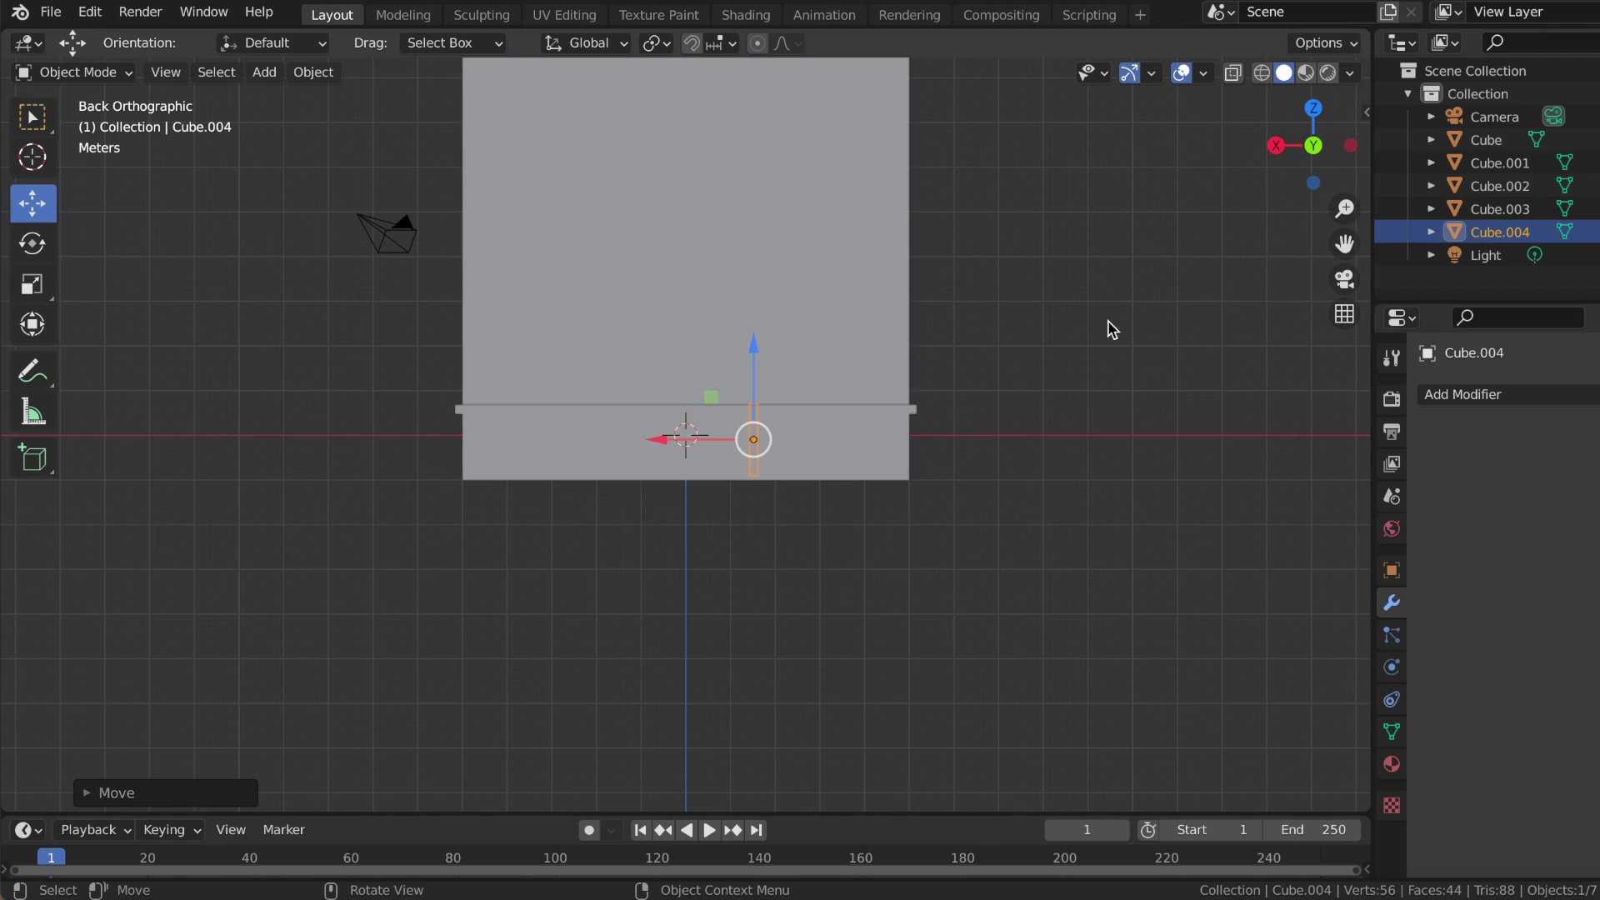
{"action": "left_click", "coordinate": [1023, 504]}
{"action": "middle_click_drag", "start_coordinate": [1024, 504], "coordinate": [663, 589]}
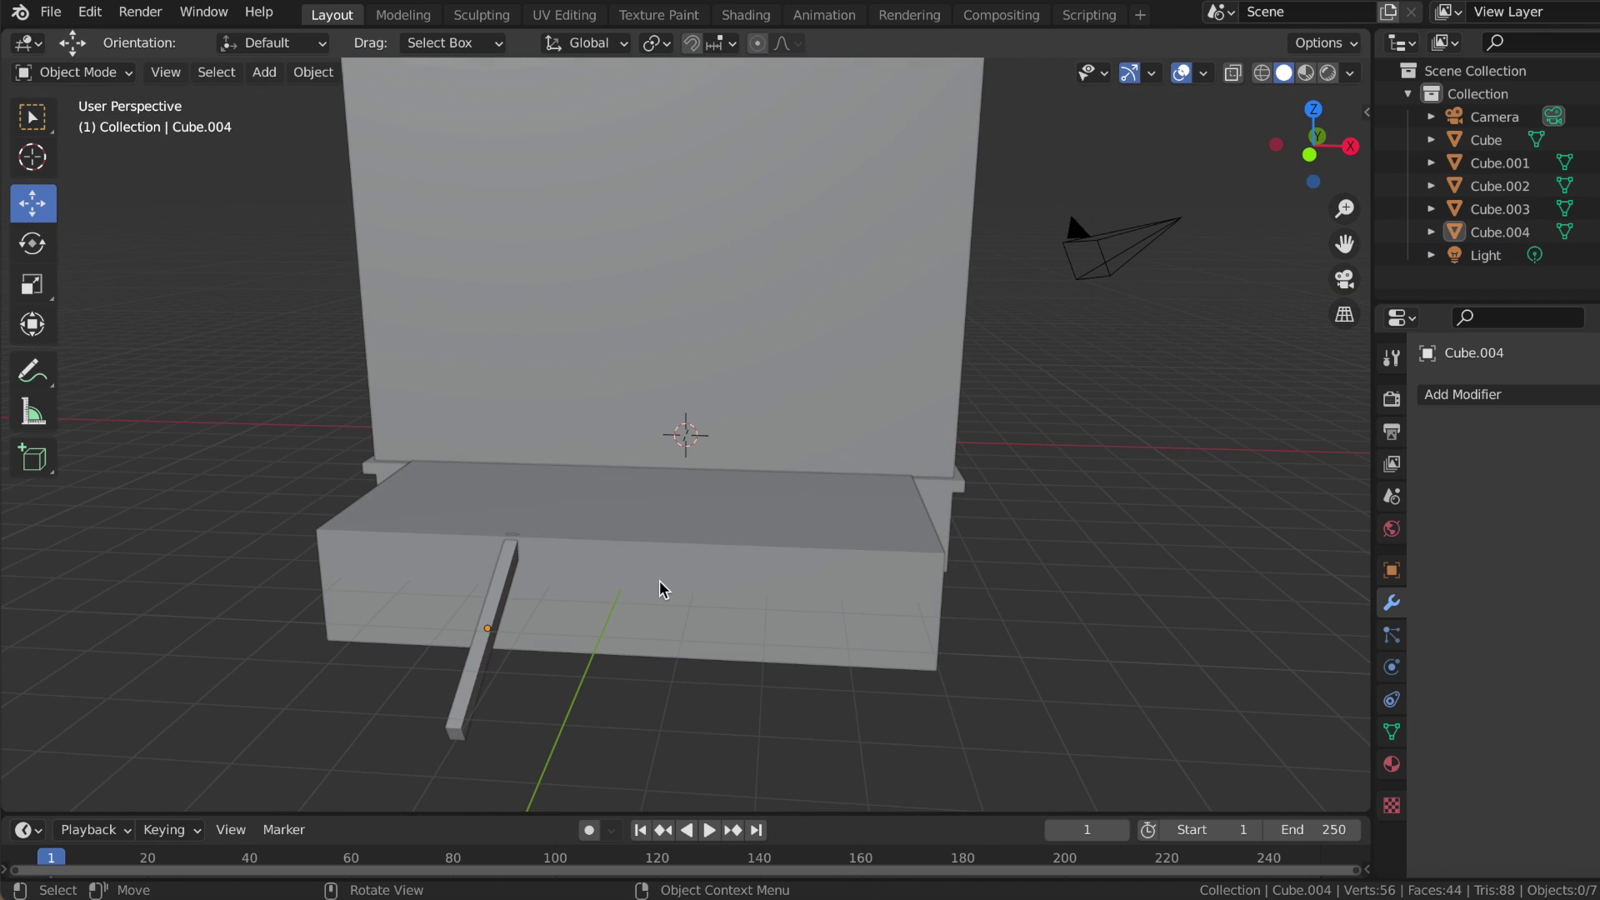
- Fine-tune the beam's height with Z-constrained moves
{"action": "key", "text": "g"}
{"action": "key", "text": "z"}
{"action": "left_click", "coordinate": [484, 550]}
{"action": "key", "text": "g"}
{"action": "key", "text": "z"}
{"action": "left_click", "coordinate": [481, 540]}
{"action": "left_click", "coordinate": [992, 610]}
{"action": "left_click", "coordinate": [483, 554]}
{"action": "left_click_drag", "start_coordinate": [483, 554], "coordinate": [487, 560]}
- Slide the beam sideways along X into its stringer position
{"action": "left_click", "coordinate": [1223, 584]}
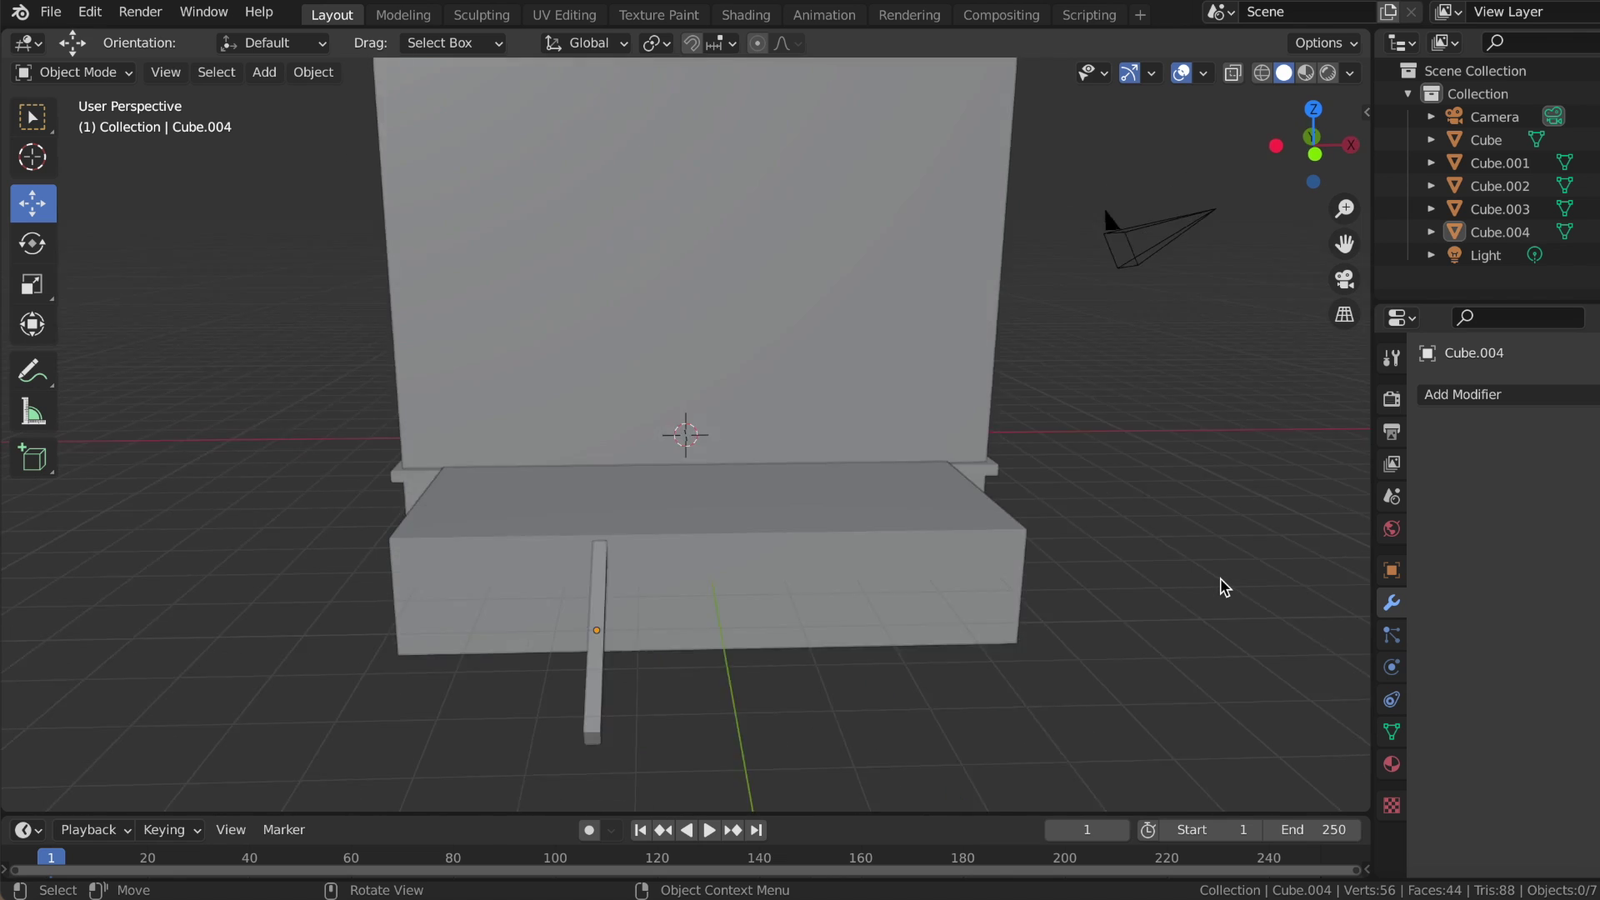
{"action": "middle_click_drag", "start_coordinate": [1223, 583], "coordinate": [762, 583]}
{"action": "left_click", "coordinate": [491, 648]}
{"action": "left_click_drag", "start_coordinate": [597, 594], "coordinate": [664, 591]}
{"action": "left_click", "coordinate": [664, 591]}
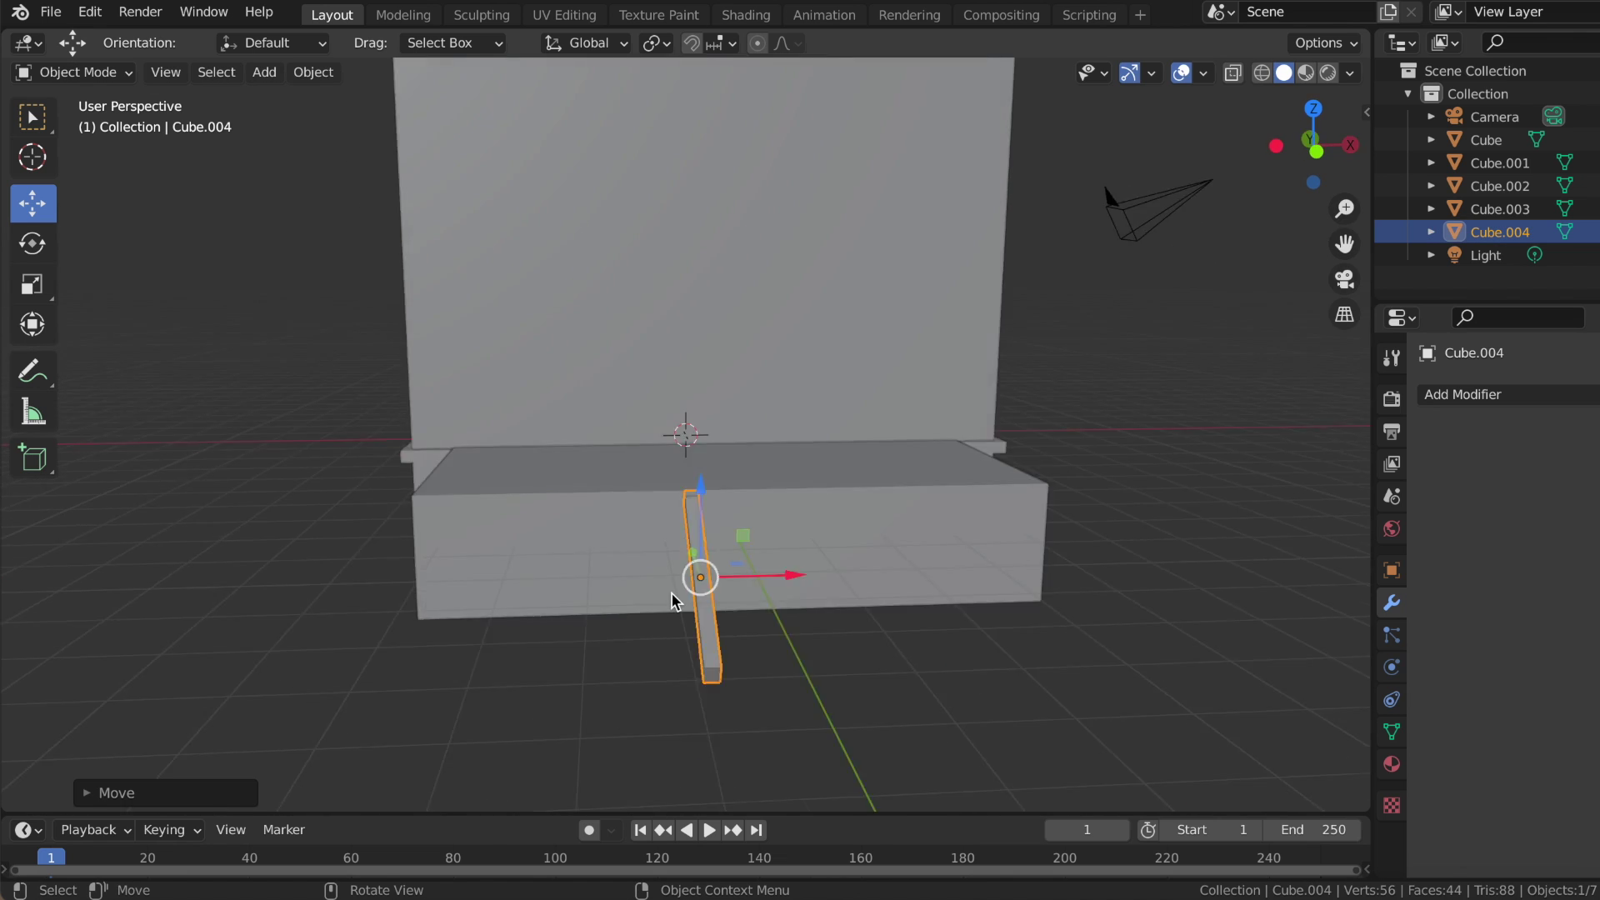
{"action": "middle_click_drag", "start_coordinate": [667, 593], "coordinate": [626, 685]}
- Duplicate the beam and space the two parallel stringers apart along X in top view
{"action": "key", "text": "ctrl+c"}
{"action": "key", "text": "ctrl+v"}
{"action": "left_click_drag", "start_coordinate": [627, 685], "coordinate": [774, 700]}
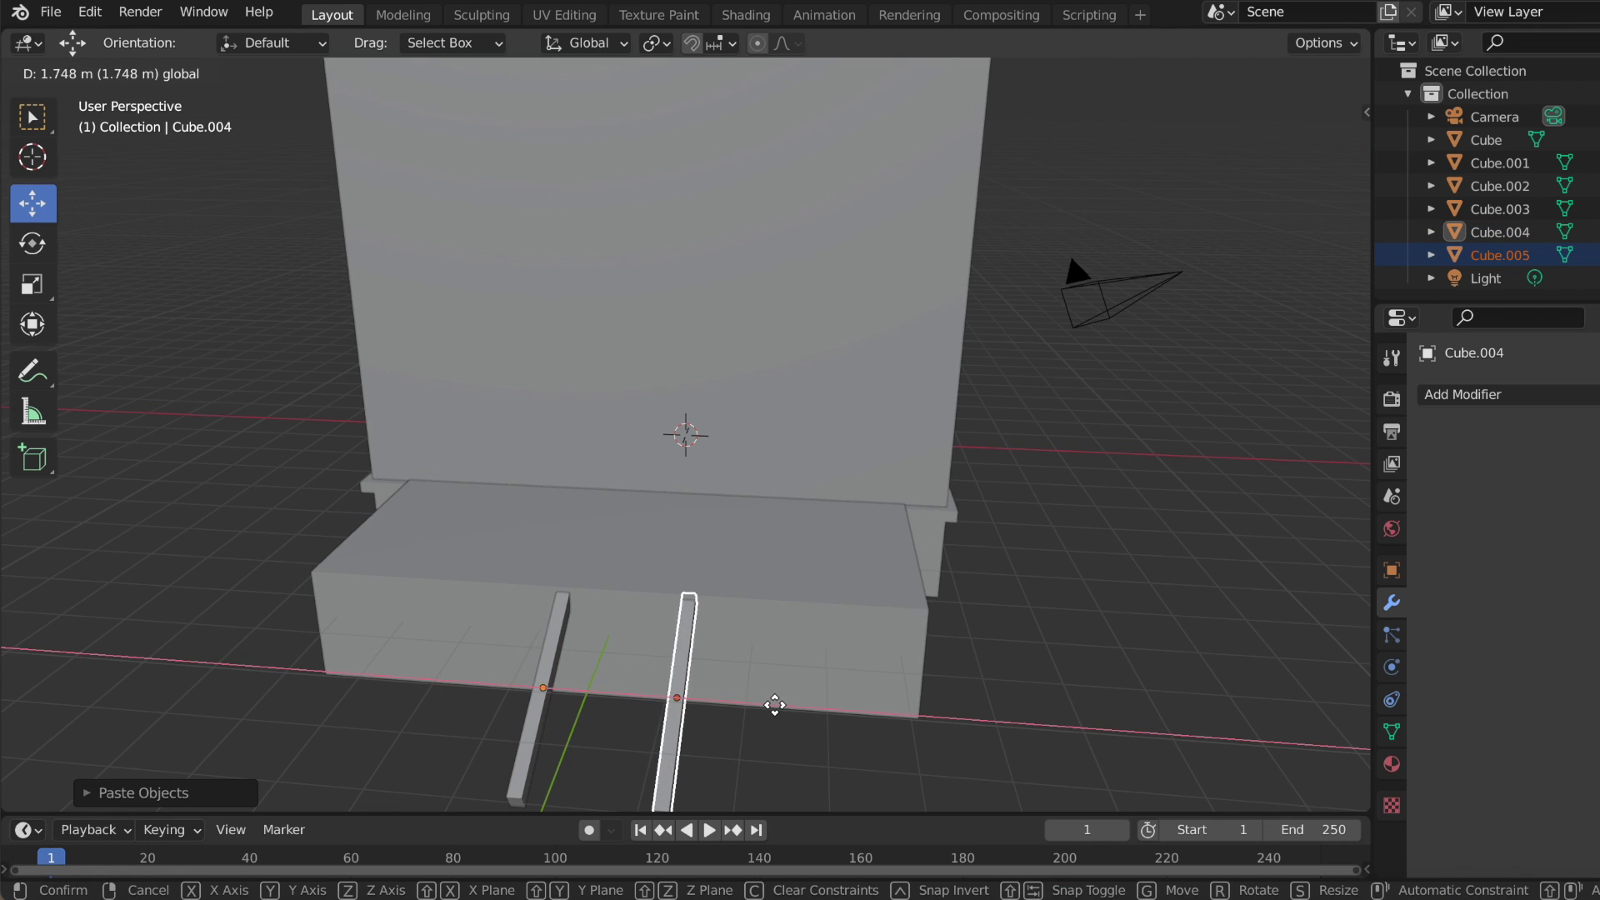
{"action": "left_click", "coordinate": [1313, 109]}
{"action": "scroll", "coordinate": [1056, 352], "scroll_direction": "down", "scroll_amount": 1}
{"action": "scroll", "coordinate": [1056, 351], "scroll_direction": "down", "scroll_amount": 1}
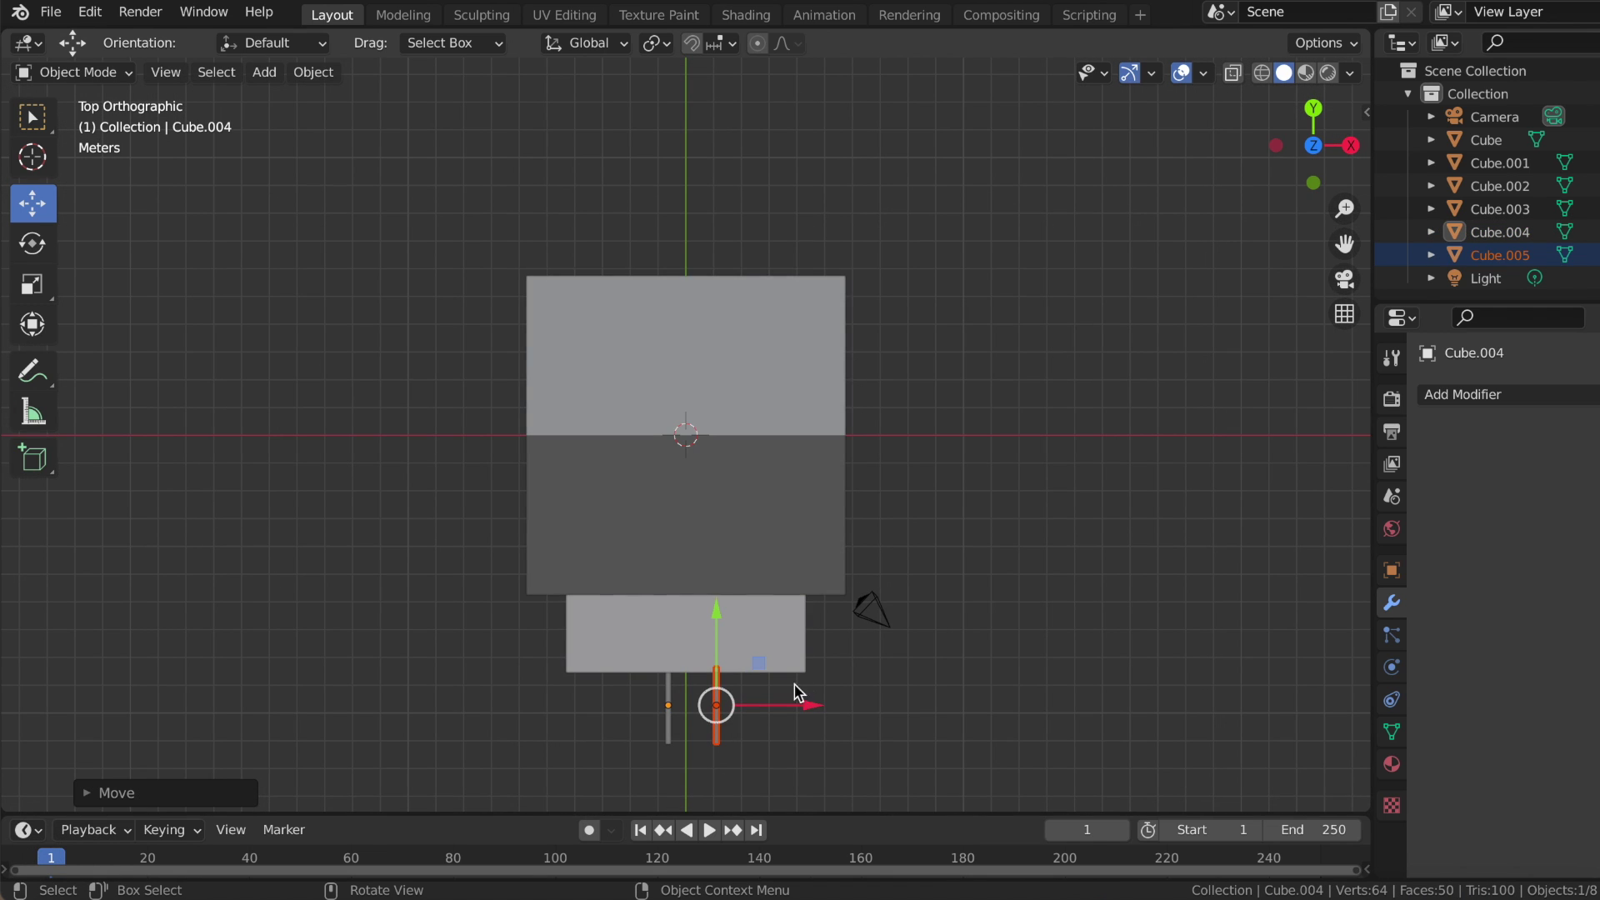
{"action": "left_click_drag", "start_coordinate": [816, 704], "coordinate": [798, 705]}
{"action": "left_click", "coordinate": [800, 706]}
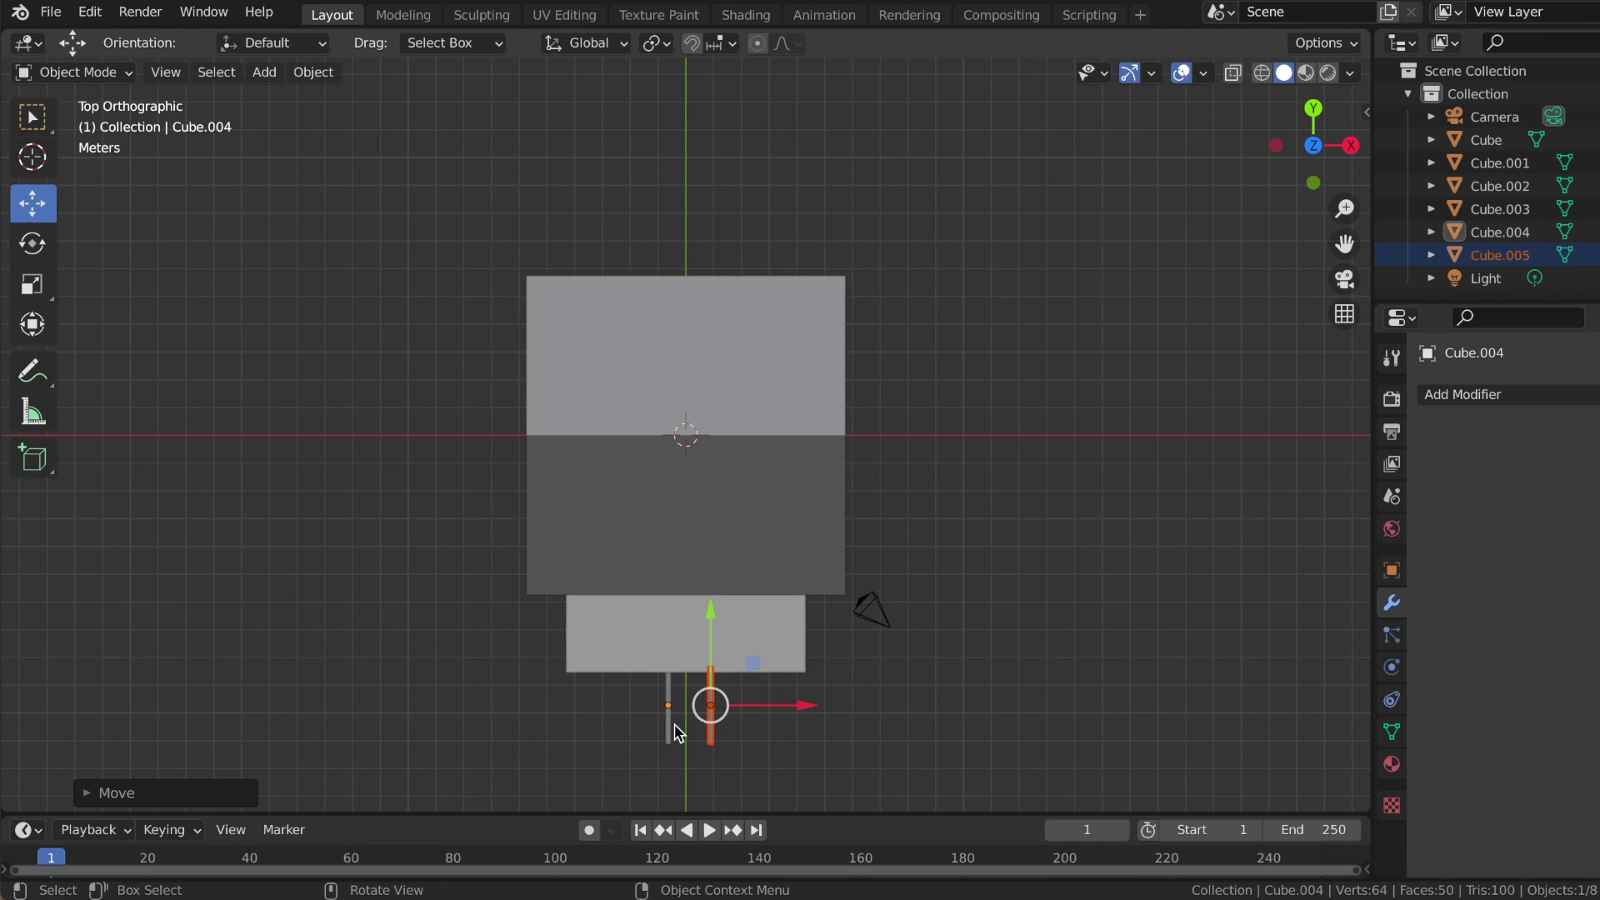
{"action": "left_click", "coordinate": [669, 729]}
{"action": "left_click_drag", "start_coordinate": [771, 704], "coordinate": [739, 704]}
{"action": "left_click", "coordinate": [738, 702]}
{"action": "middle_click_drag", "start_coordinate": [888, 752], "coordinate": [236, 409]}
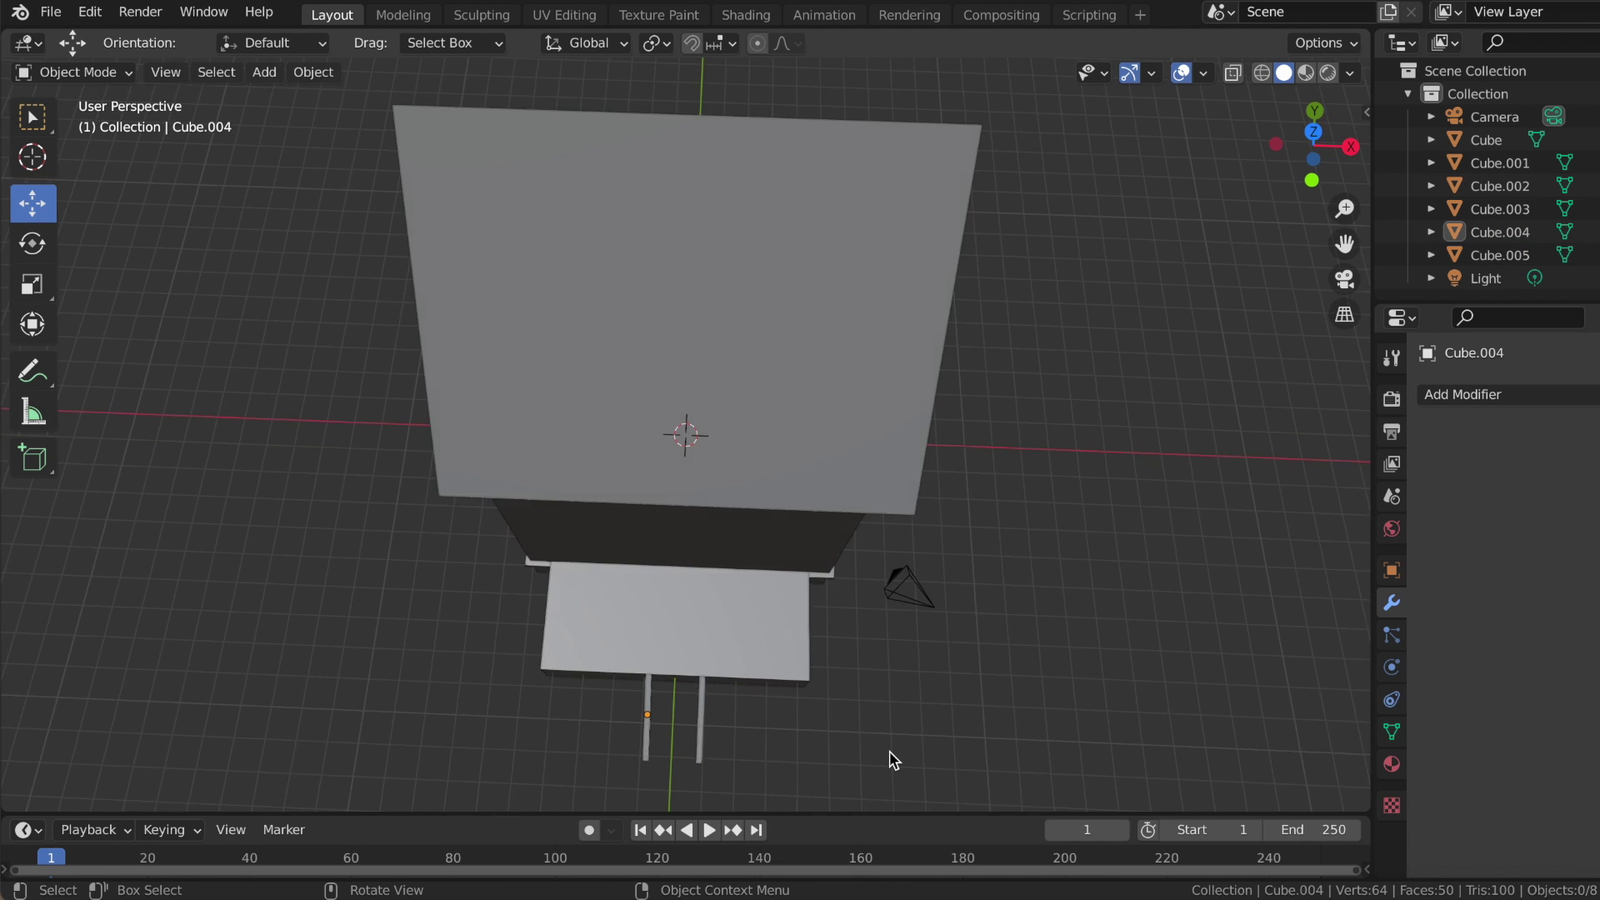
{"action": "left_click", "coordinate": [264, 71]}
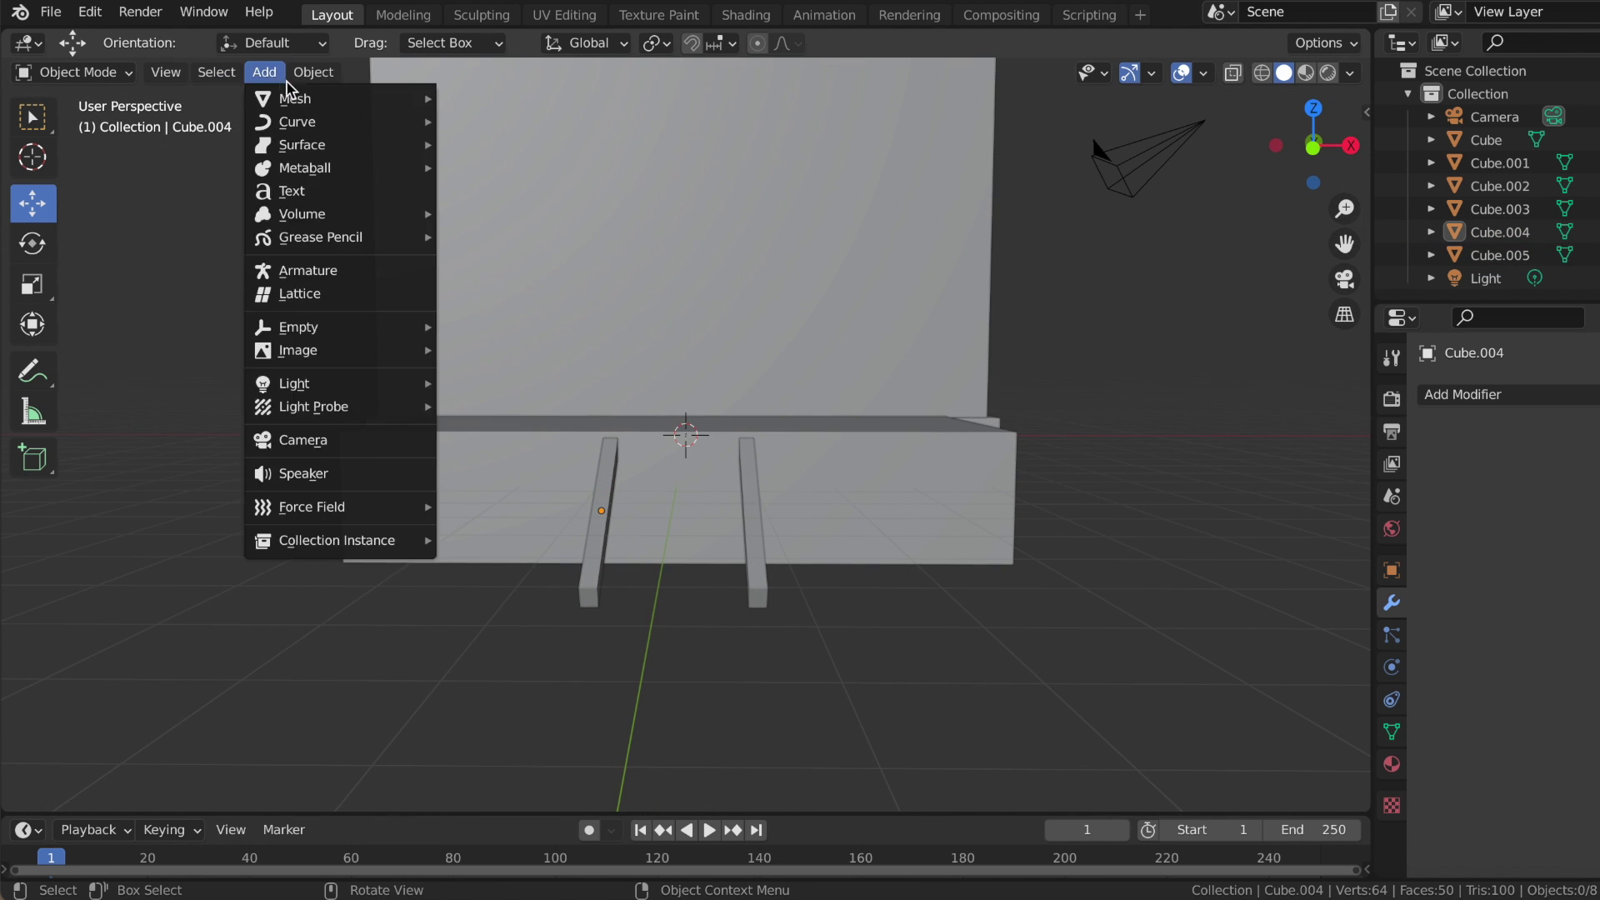
- Add a new cube and scale it into a flat, wide, shallow tread slab
{"action": "left_click", "coordinate": [477, 122]}
{"action": "middle_click_drag", "start_coordinate": [477, 122], "coordinate": [541, 183]}
{"action": "mouse_move", "coordinate": [736, 418]}
{"action": "left_mouse_down"}
{"action": "mouse_move", "coordinate": [375, 500]}
{"action": "mouse_move", "coordinate": [354, 520]}
{"action": "left_mouse_up"}
{"action": "left_click", "coordinate": [34, 286]}
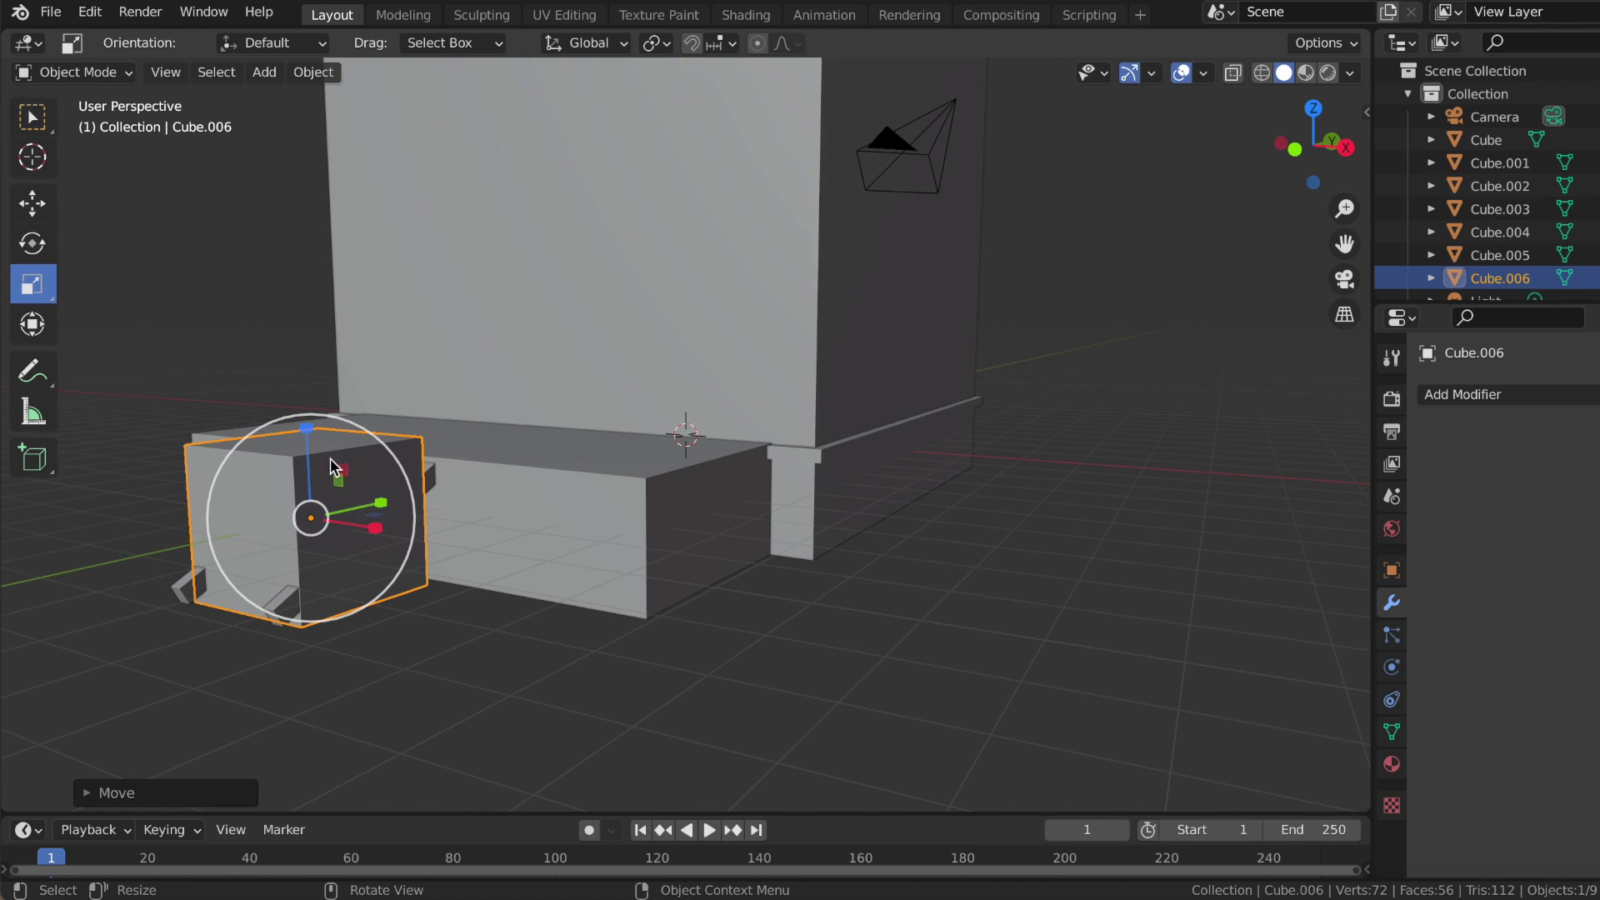
{"action": "mouse_move", "coordinate": [307, 434]}
{"action": "left_mouse_down"}
{"action": "mouse_move", "coordinate": [310, 520]}
{"action": "mouse_move", "coordinate": [309, 454]}
{"action": "left_mouse_up"}
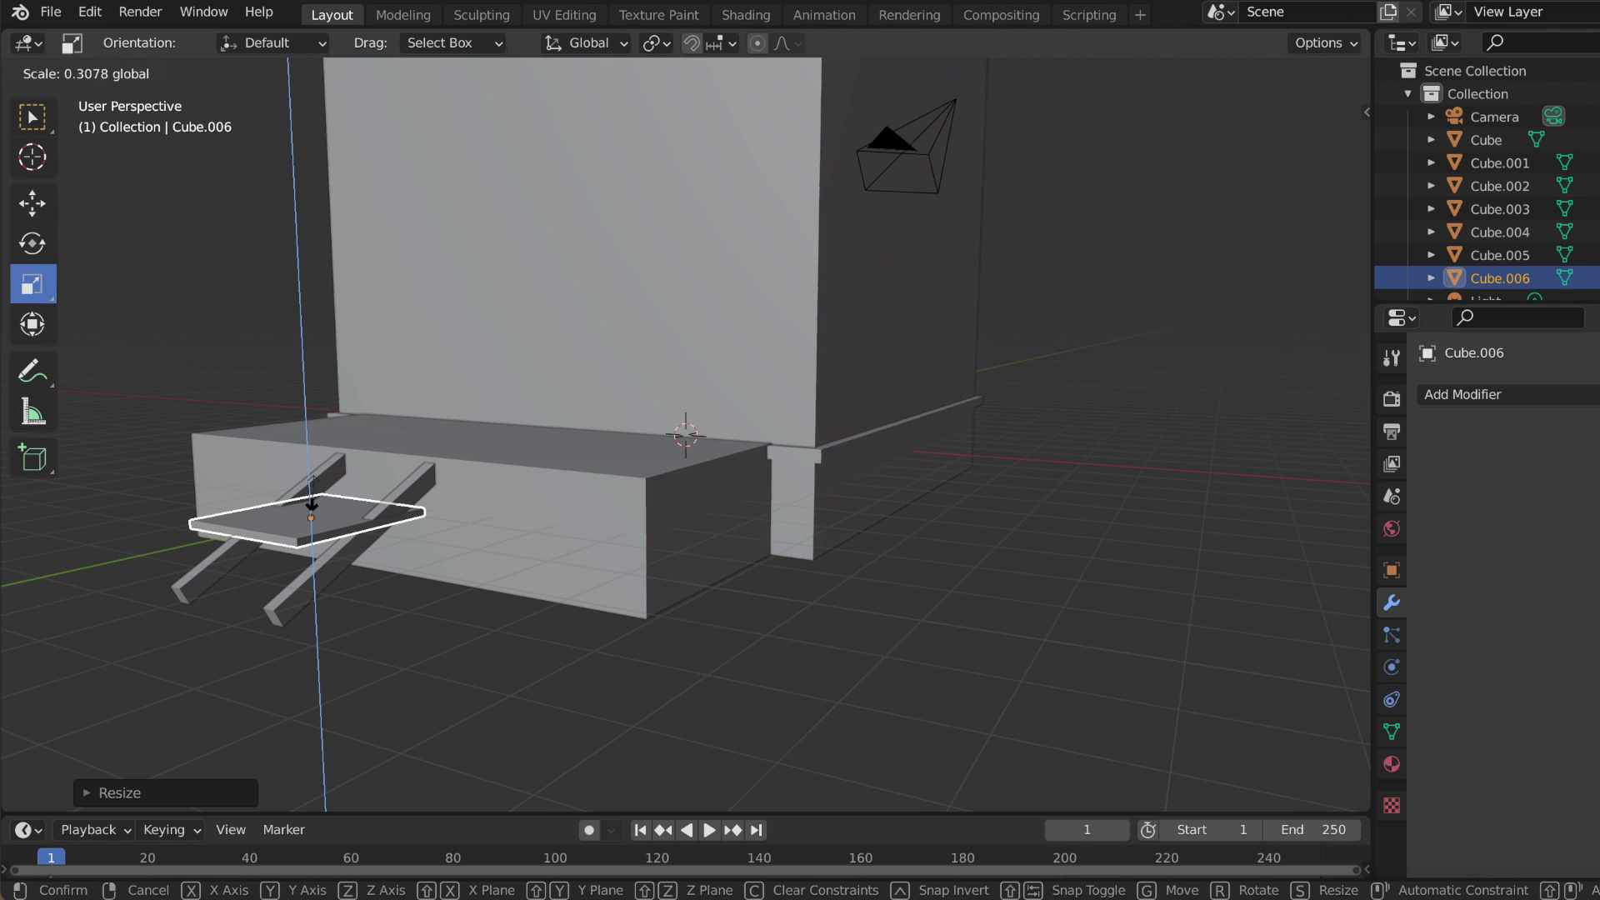
{"action": "left_click_drag", "start_coordinate": [310, 506], "coordinate": [307, 513]}
{"action": "middle_click_drag", "start_coordinate": [307, 513], "coordinate": [583, 666]}
{"action": "left_click_drag", "start_coordinate": [629, 690], "coordinate": [709, 700]}
{"action": "middle_click_drag", "start_coordinate": [709, 700], "coordinate": [466, 541]}
{"action": "left_click_drag", "start_coordinate": [471, 546], "coordinate": [460, 552]}
{"action": "left_click", "coordinate": [437, 568]}
- Position the tread between the stringers and lower it onto their tops at the porch edge
{"action": "middle_click_drag", "start_coordinate": [437, 568], "coordinate": [467, 566]}
{"action": "left_click", "coordinate": [31, 203]}
{"action": "mouse_move", "coordinate": [465, 570]}
{"action": "left_mouse_down"}
{"action": "mouse_move", "coordinate": [482, 528]}
{"action": "mouse_move", "coordinate": [525, 583]}
{"action": "mouse_move", "coordinate": [597, 528]}
{"action": "left_mouse_up"}
{"action": "middle_click_drag", "start_coordinate": [597, 528], "coordinate": [783, 546]}
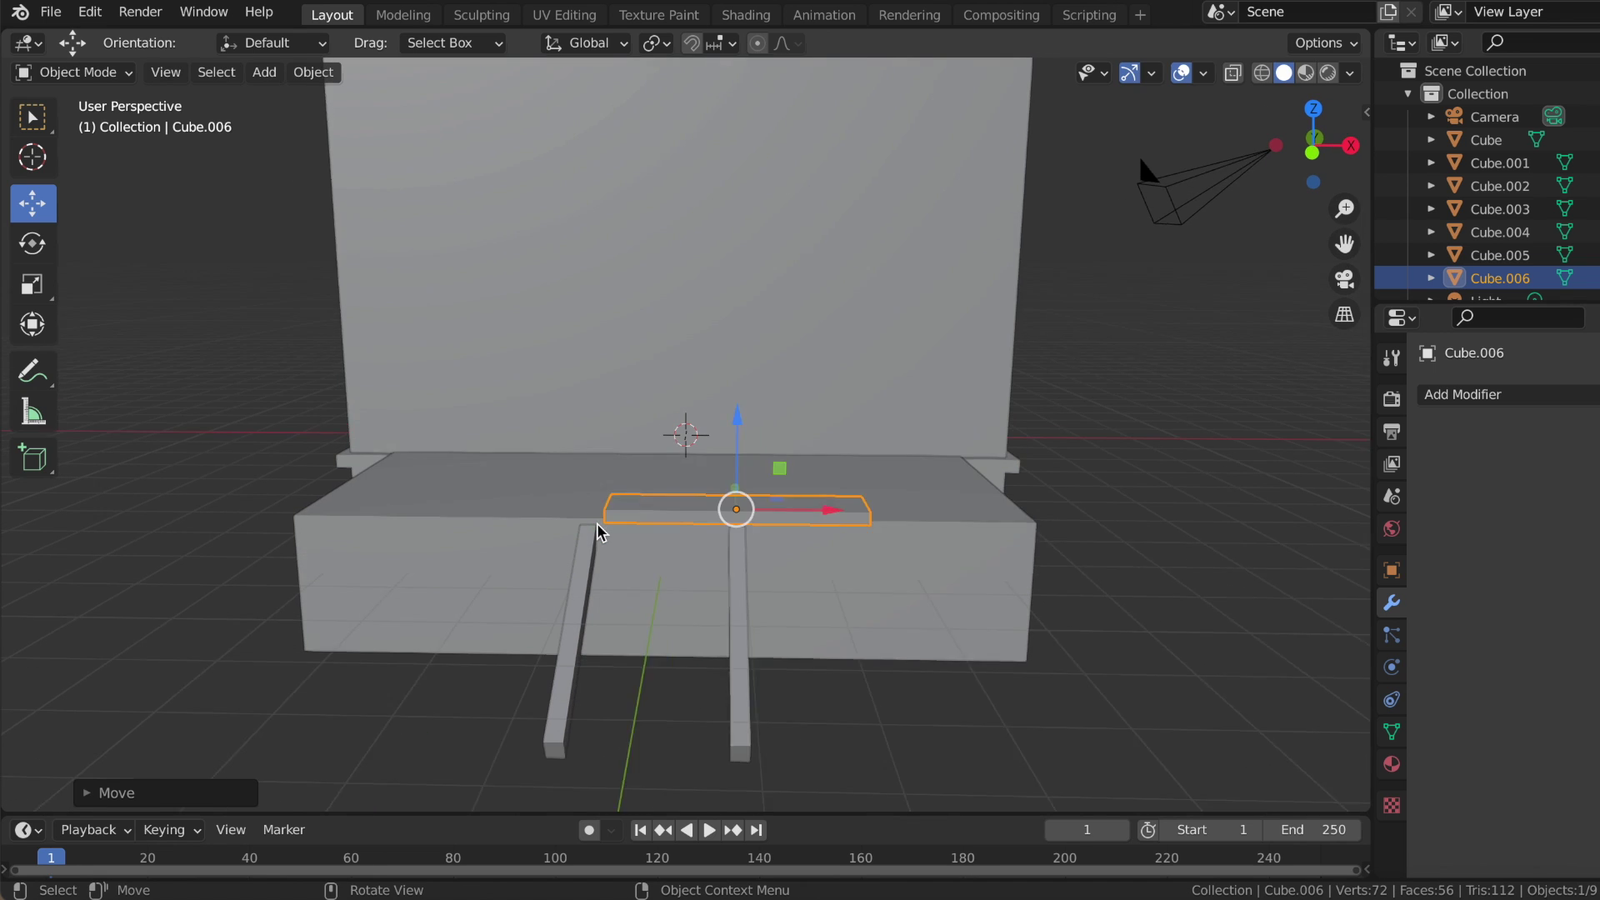
{"action": "left_click_drag", "start_coordinate": [787, 545], "coordinate": [704, 542]}
{"action": "left_click", "coordinate": [1321, 145]}
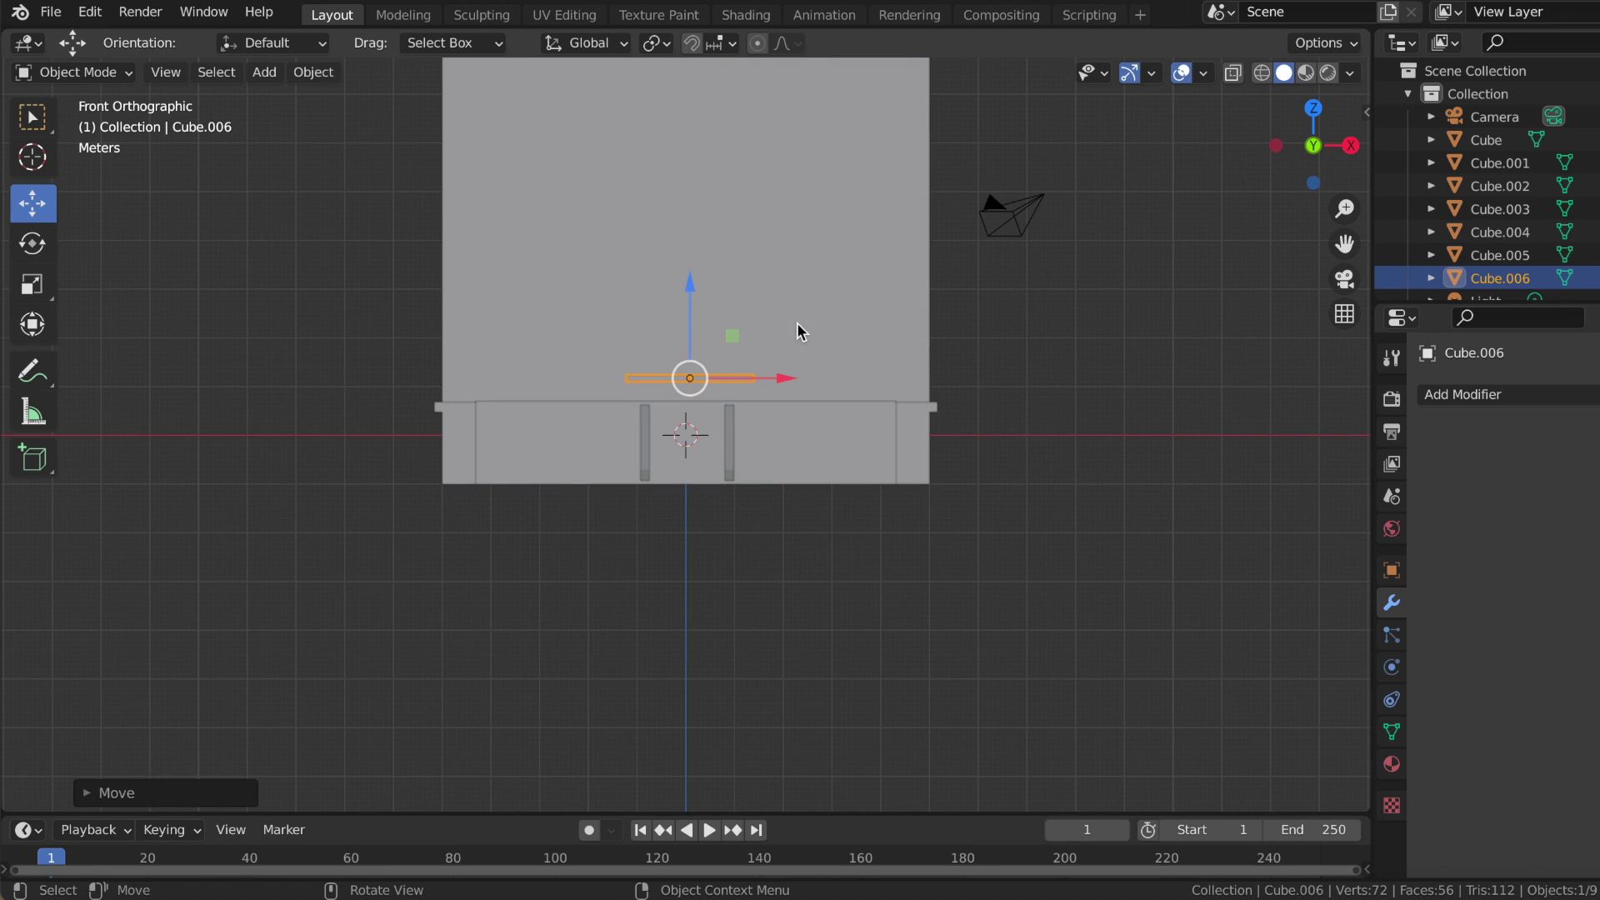
{"action": "left_click_drag", "start_coordinate": [740, 335], "coordinate": [778, 379]}
{"action": "left_click_drag", "start_coordinate": [687, 325], "coordinate": [688, 310]}
{"action": "mouse_move", "coordinate": [687, 309]}
{"action": "middle_mouse_down"}
{"action": "mouse_move", "coordinate": [1088, 368]}
{"action": "mouse_move", "coordinate": [366, 502]}
{"action": "middle_mouse_up"}
{"action": "left_click_drag", "start_coordinate": [288, 537], "coordinate": [373, 528]}
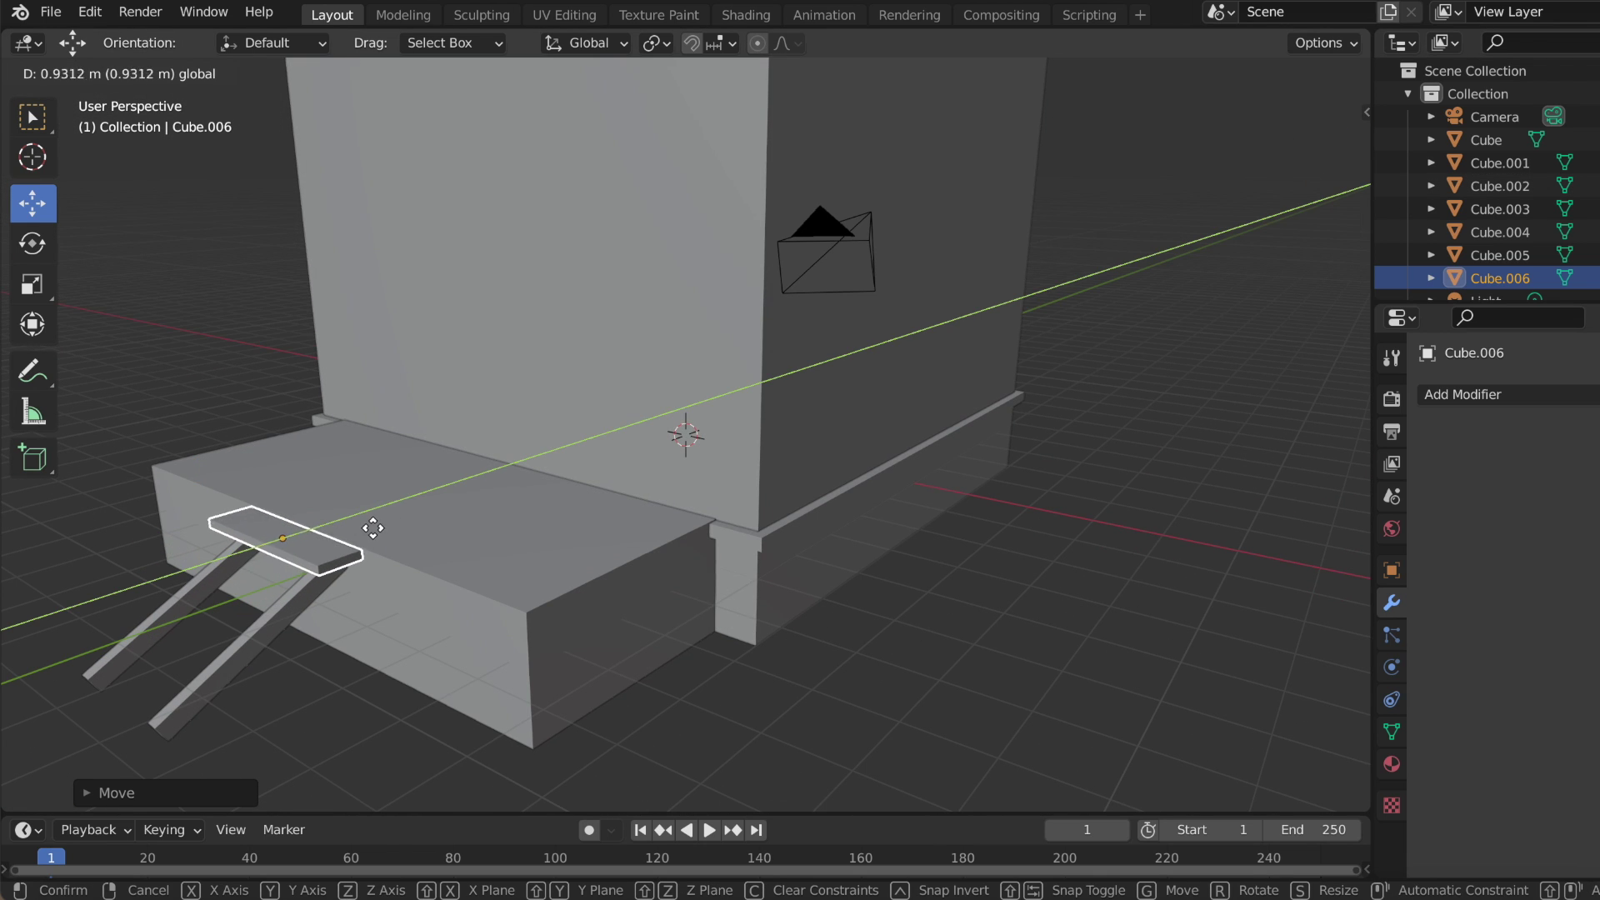
{"action": "left_click_drag", "start_coordinate": [384, 526], "coordinate": [383, 527]}
{"action": "left_click_drag", "start_coordinate": [283, 452], "coordinate": [278, 453]}
{"action": "middle_click_drag", "start_coordinate": [278, 453], "coordinate": [379, 464]}
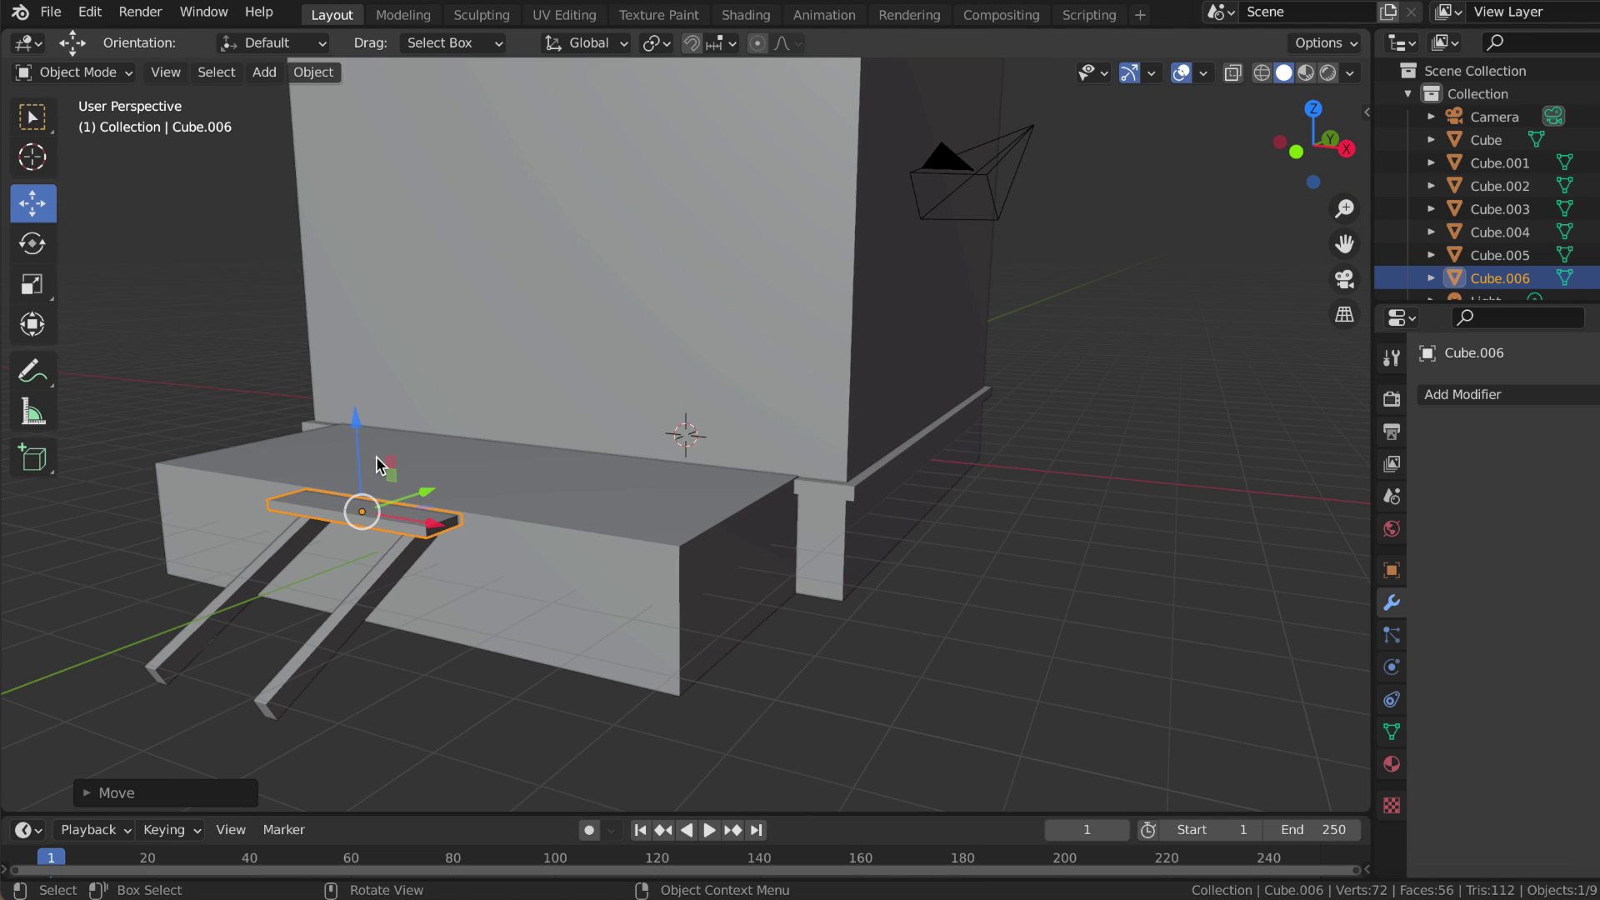
- Duplicate the tread and set the copy lower along the stringers as a second step
{"action": "key", "text": "super+c"}
{"action": "key", "text": "super+v"}
{"action": "left_click_drag", "start_coordinate": [426, 491], "coordinate": [374, 522]}
{"action": "mouse_move", "coordinate": [302, 440]}
{"action": "left_mouse_down"}
{"action": "mouse_move", "coordinate": [302, 421]}
{"action": "mouse_move", "coordinate": [329, 422]}
{"action": "left_mouse_up"}
{"action": "key", "text": "KP_3"}
{"action": "left_click_drag", "start_coordinate": [232, 341], "coordinate": [232, 334]}
{"action": "middle_click_drag", "start_coordinate": [232, 417], "coordinate": [500, 400]}
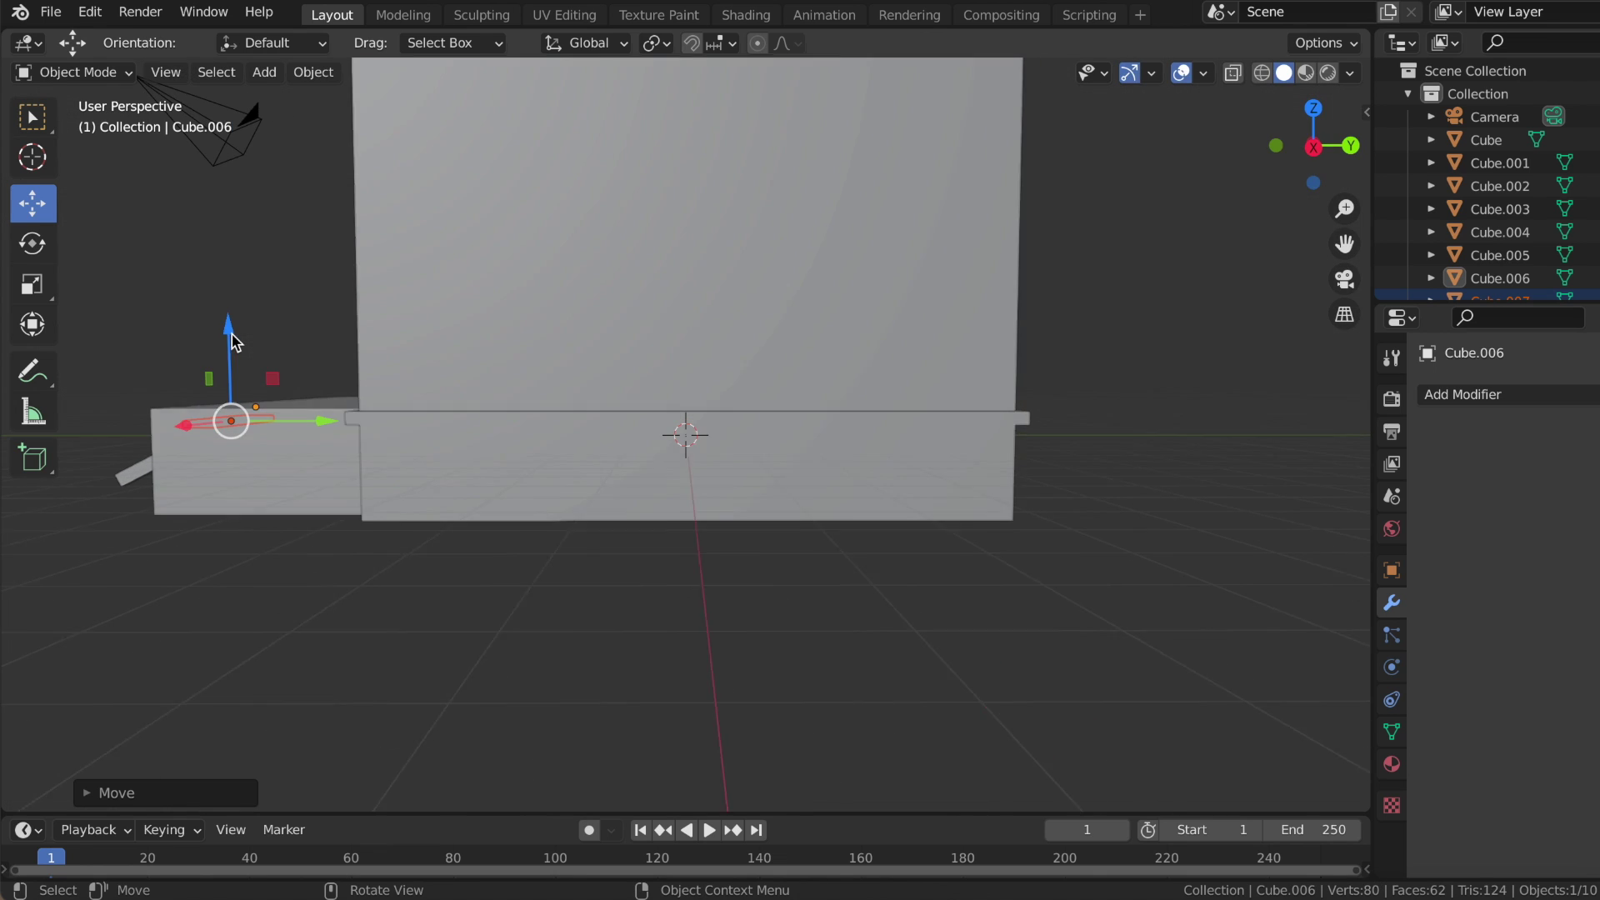
- In Right side view, paste a third tread and place it lower down the stringers
{"action": "key", "text": "KP_3"}
{"action": "key", "text": "super+c"}
{"action": "key", "text": "super+v"}
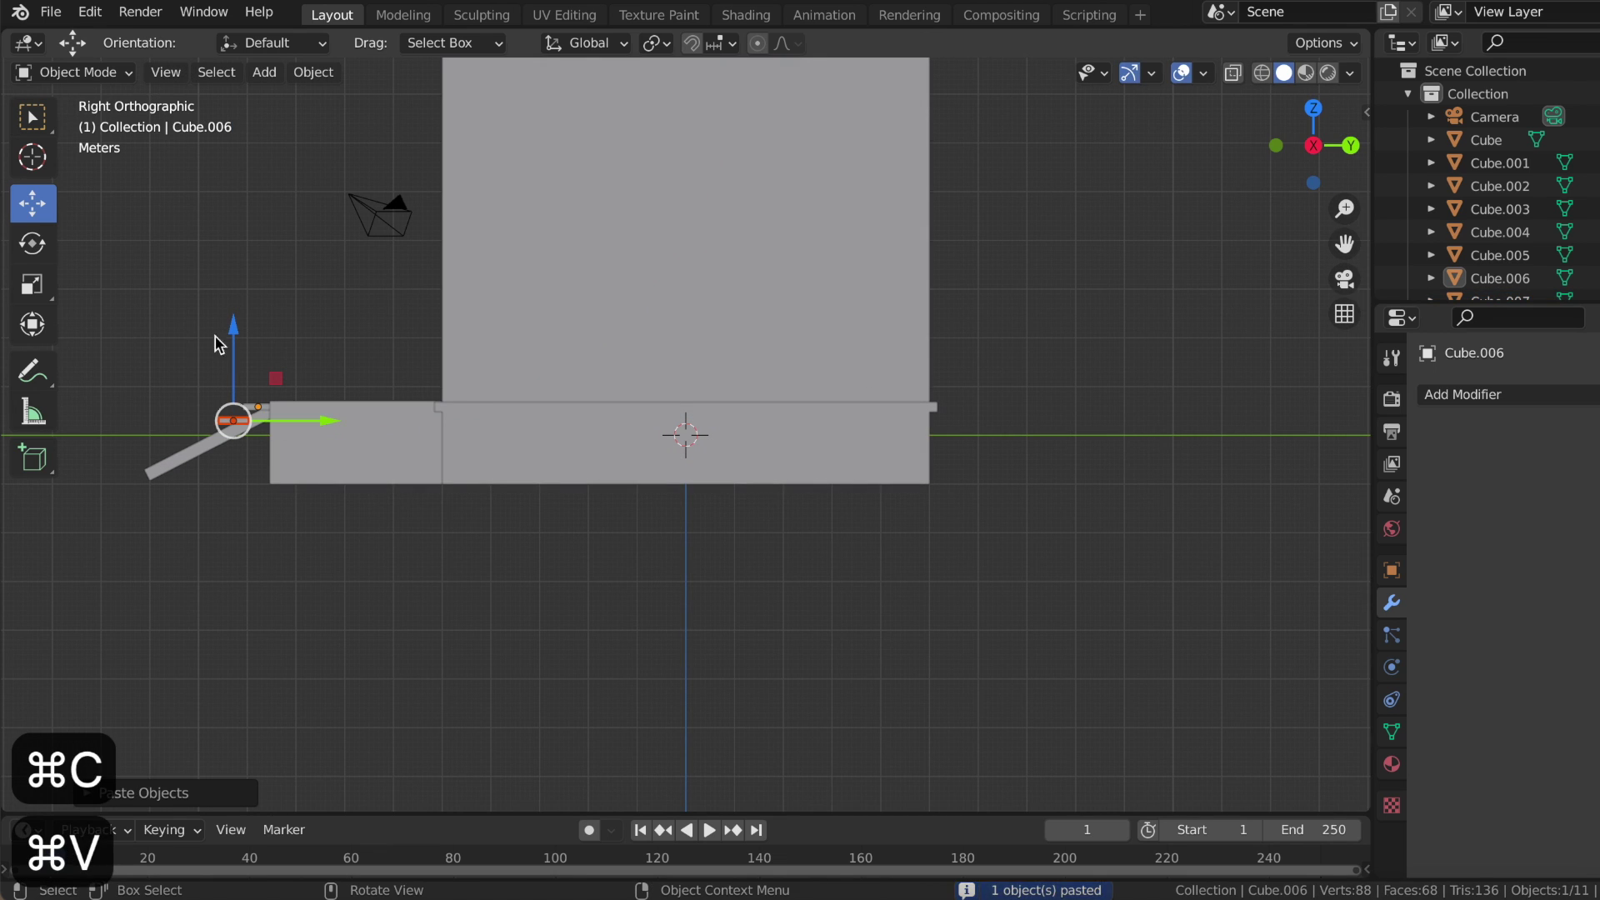
{"action": "left_click_drag", "start_coordinate": [234, 333], "coordinate": [233, 351]}
{"action": "left_click_drag", "start_coordinate": [330, 447], "coordinate": [289, 442]}
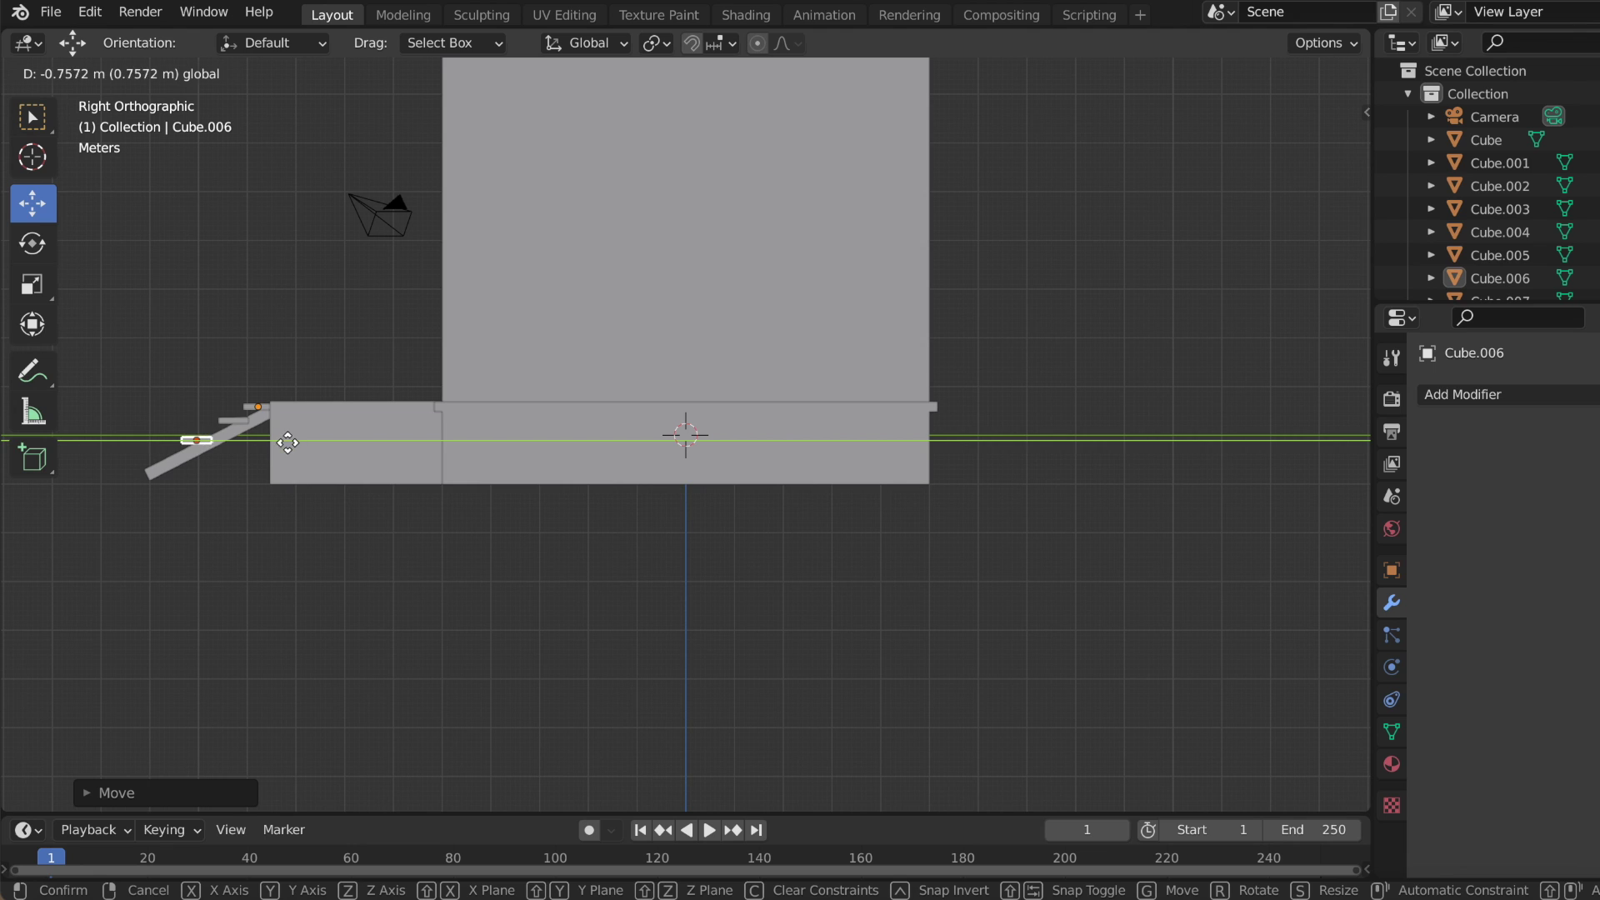
{"action": "left_click_drag", "start_coordinate": [204, 337], "coordinate": [207, 344]}
{"action": "left_click_drag", "start_coordinate": [298, 438], "coordinate": [306, 440]}
- Add the fourth and fifth treads down to the stringer bottom, then view the finished stairs
{"action": "key", "text": "super+c"}
{"action": "key", "text": "super+v"}
{"action": "left_click_drag", "start_coordinate": [207, 343], "coordinate": [201, 363]}
{"action": "left_click_drag", "start_coordinate": [296, 450], "coordinate": [266, 451]}
{"action": "left_click_drag", "start_coordinate": [175, 365], "coordinate": [192, 405]}
{"action": "key", "text": "ctrl+c"}
{"action": "key", "text": "ctrl+v"}
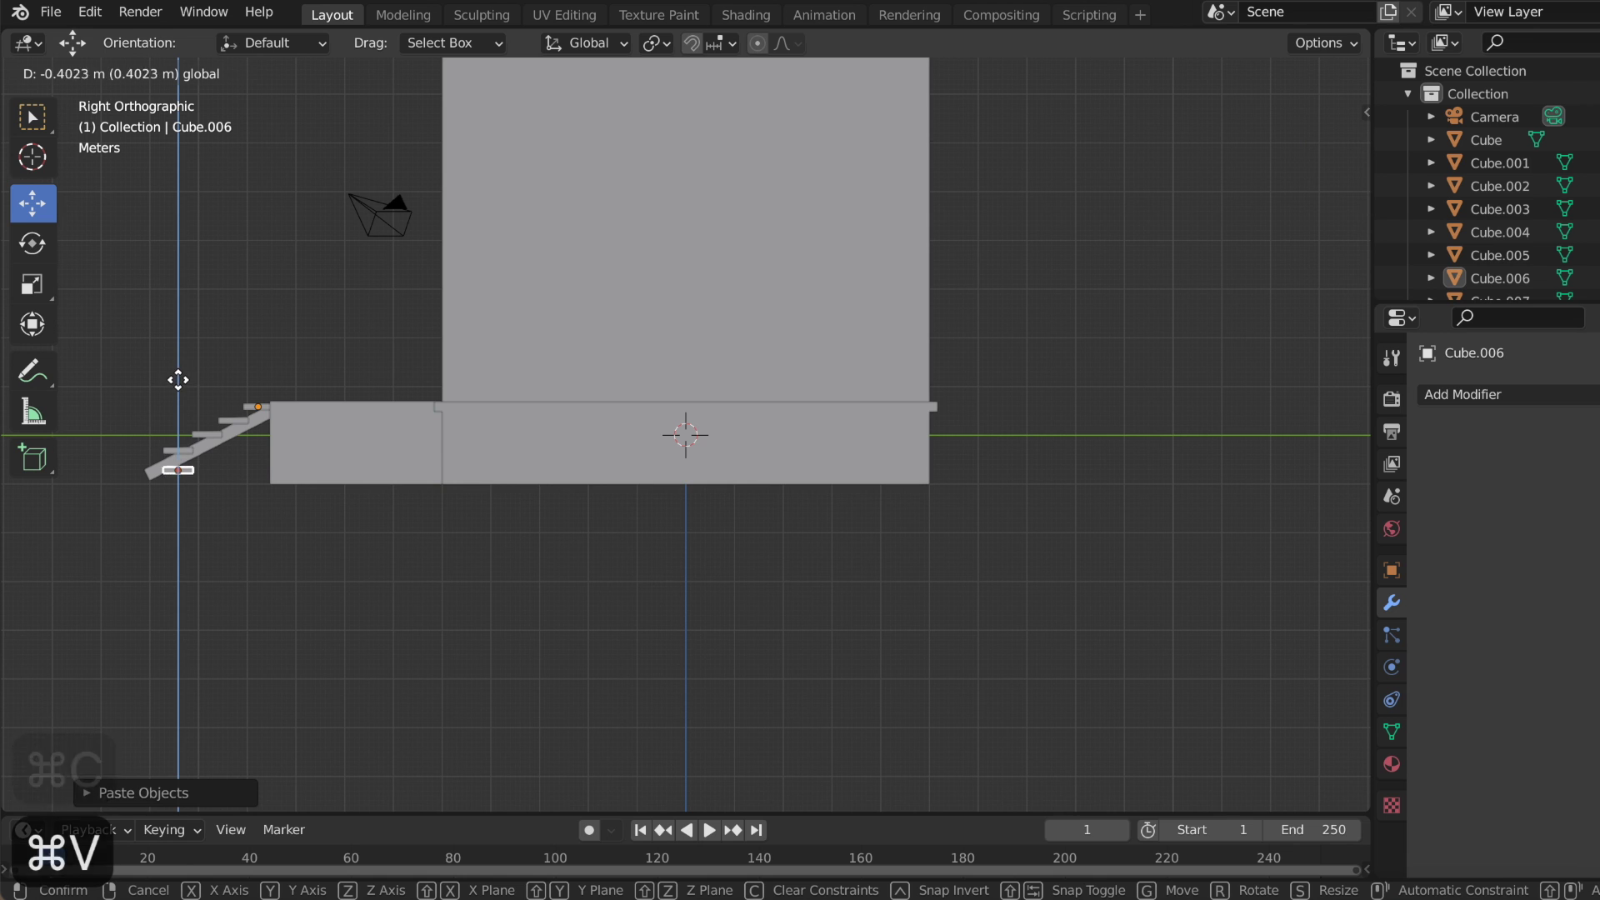
{"action": "left_click_drag", "start_coordinate": [252, 463], "coordinate": [245, 462]}
{"action": "mouse_move", "coordinate": [278, 589]}
{"action": "middle_mouse_down"}
{"action": "mouse_move", "coordinate": [350, 416]}
{"action": "mouse_move", "coordinate": [595, 481]}
{"action": "mouse_move", "coordinate": [625, 504]}
{"action": "middle_mouse_up"}
{"action": "left_click", "coordinate": [595, 481]}
- Extend the porch base's front edge forward along Y in Edit Mode
{"action": "key", "text": "Tab"}
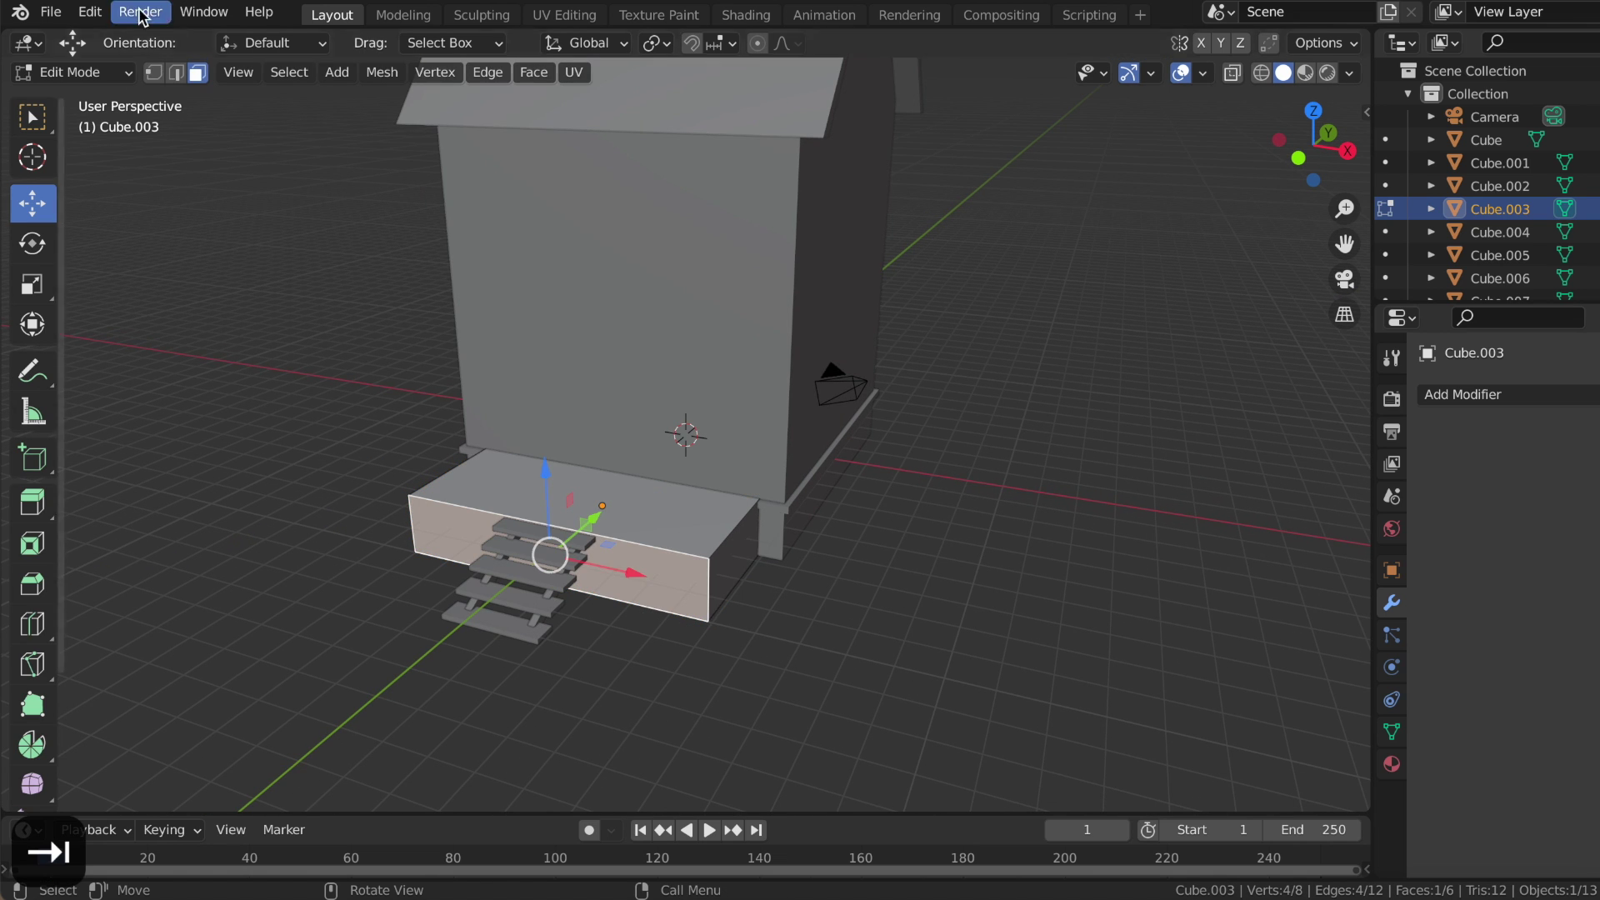
{"action": "left_click", "coordinate": [153, 73]}
{"action": "left_click_drag", "start_coordinate": [602, 491], "coordinate": [614, 475]}
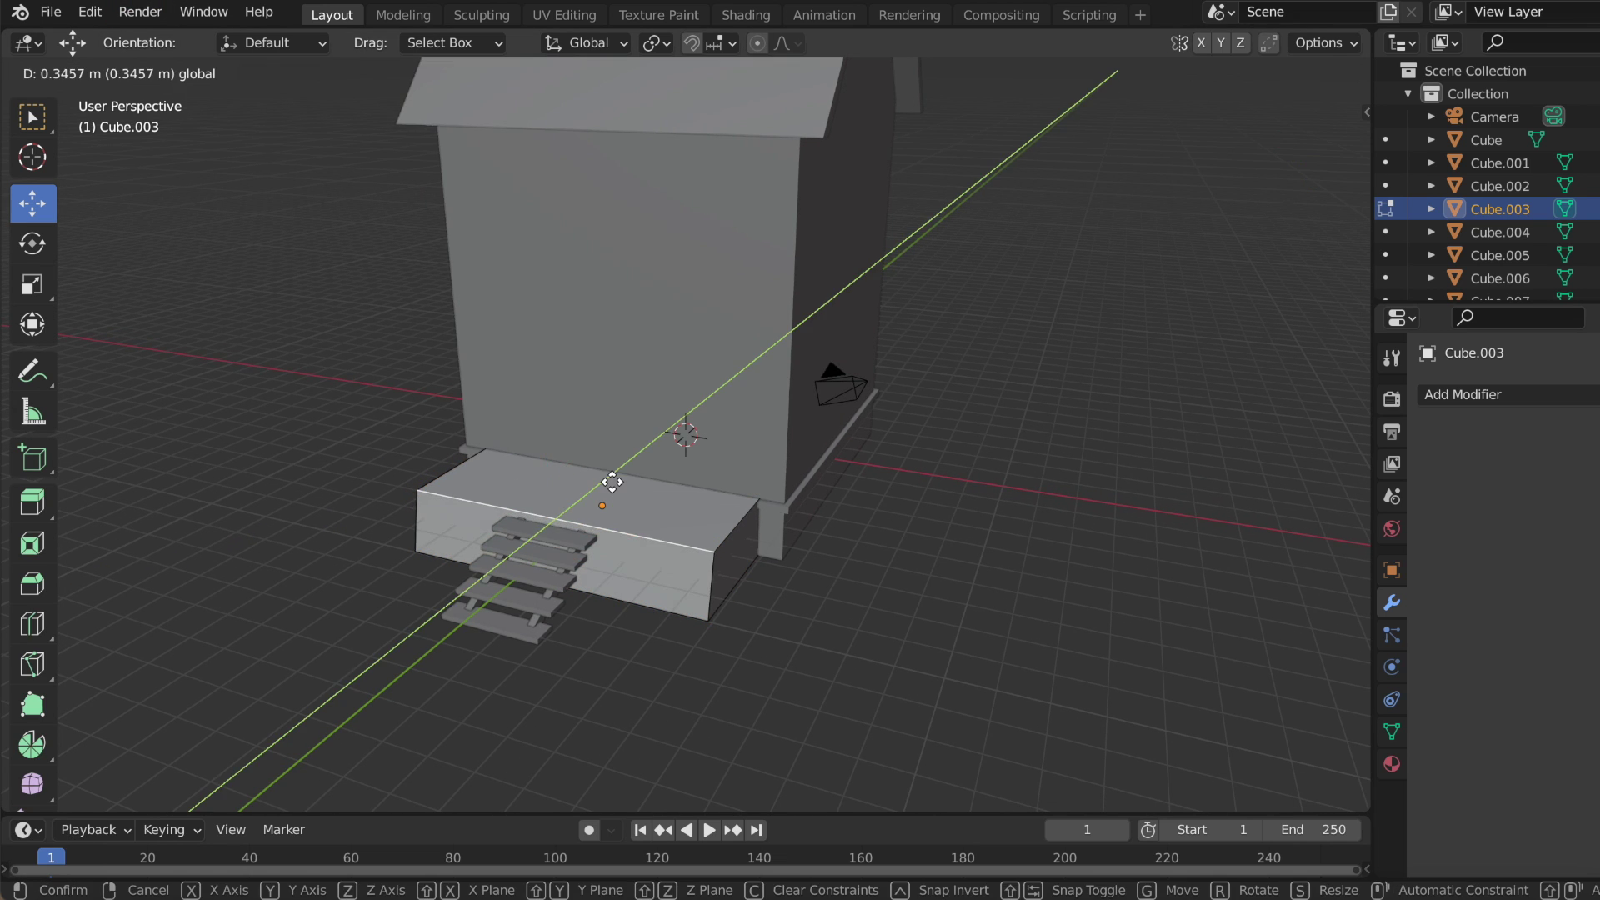
{"action": "middle_click_drag", "start_coordinate": [614, 475], "coordinate": [480, 586]}
{"action": "scroll", "coordinate": [480, 586], "scroll_direction": "up", "scroll_amount": 1}
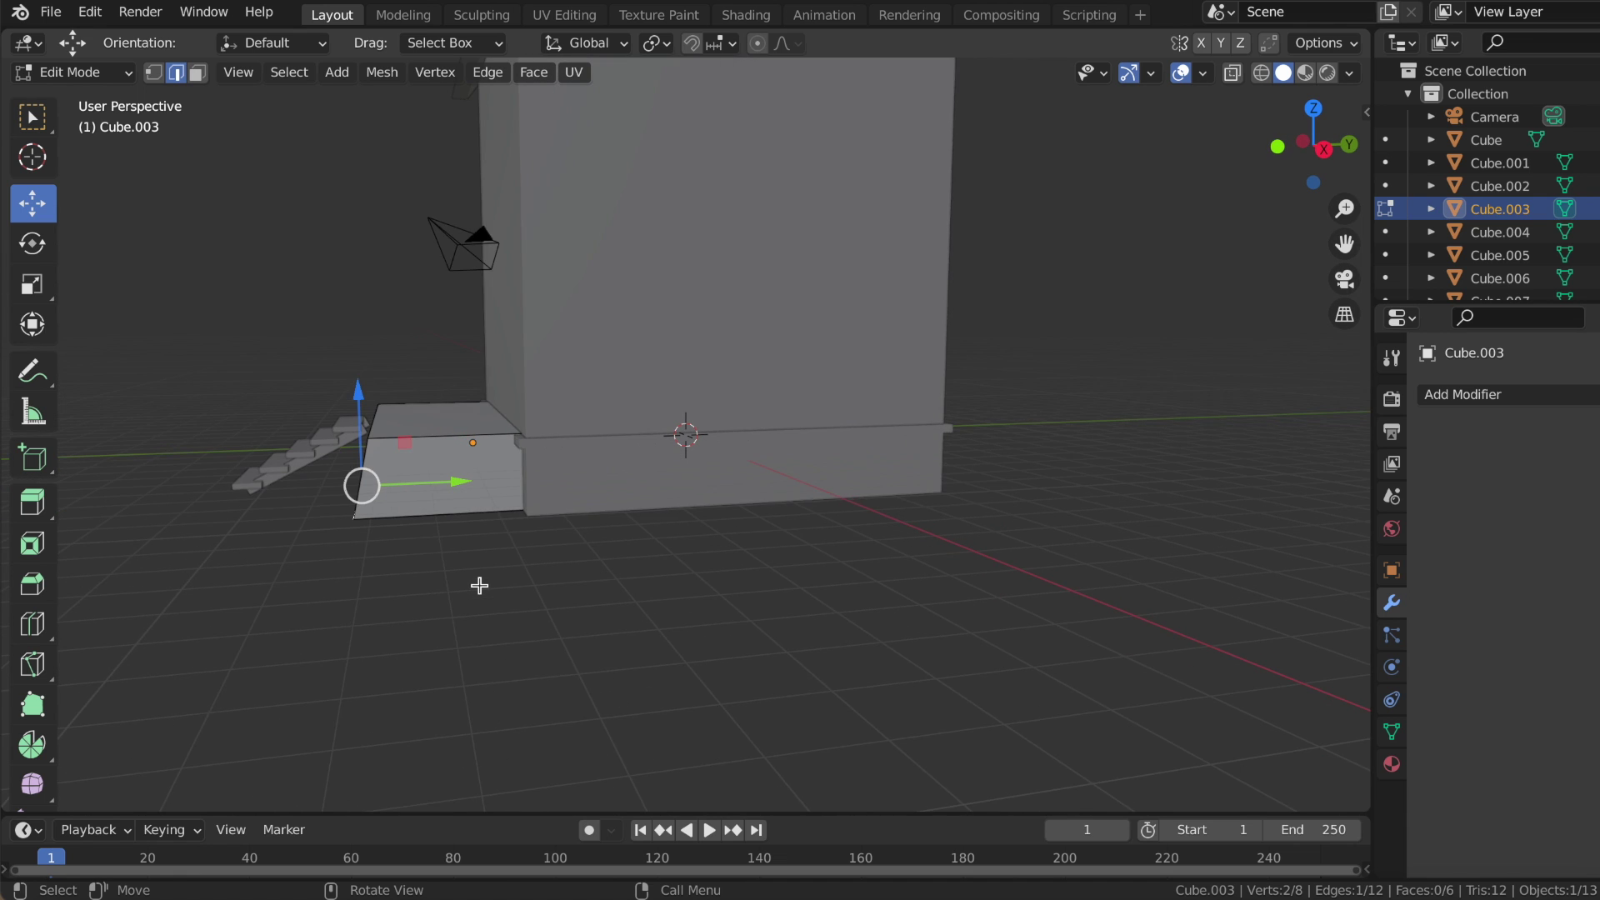
{"action": "scroll", "coordinate": [479, 586], "scroll_direction": "up", "scroll_amount": 1}
{"action": "left_click_drag", "start_coordinate": [157, 388], "coordinate": [199, 491]}
{"action": "left_click_drag", "start_coordinate": [323, 497], "coordinate": [324, 497]}
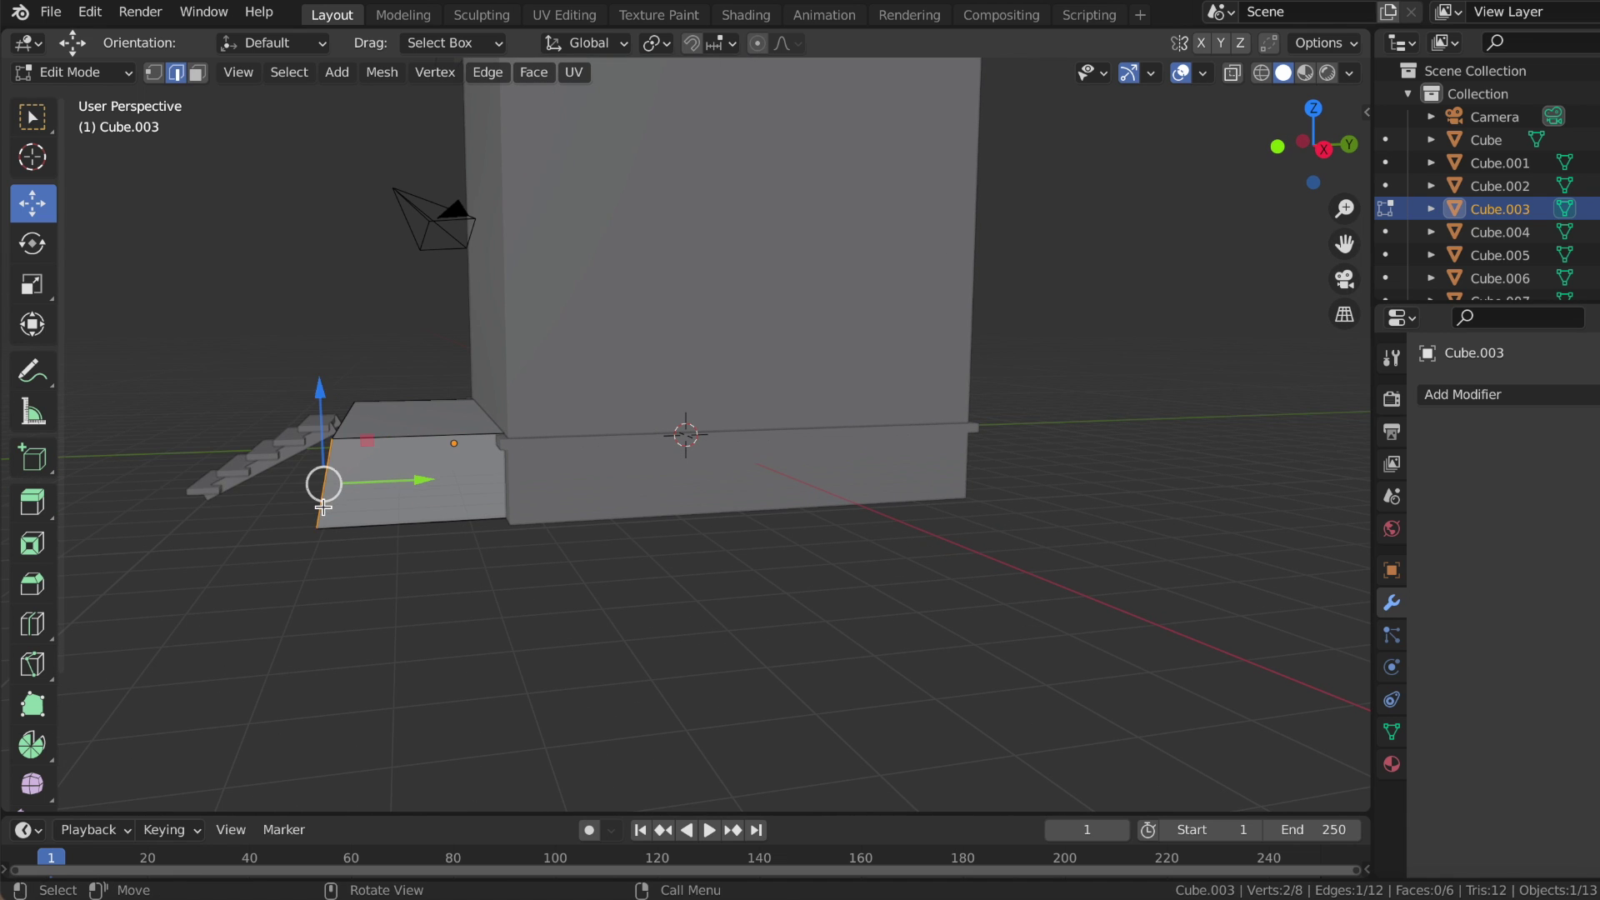
{"action": "key", "text": "Tab"}
- Move the stringers and treads together out to meet the new porch front, then open the Add menu
{"action": "left_click_drag", "start_coordinate": [183, 392], "coordinate": [347, 536]}
{"action": "middle_click_drag", "start_coordinate": [346, 536], "coordinate": [396, 541]}
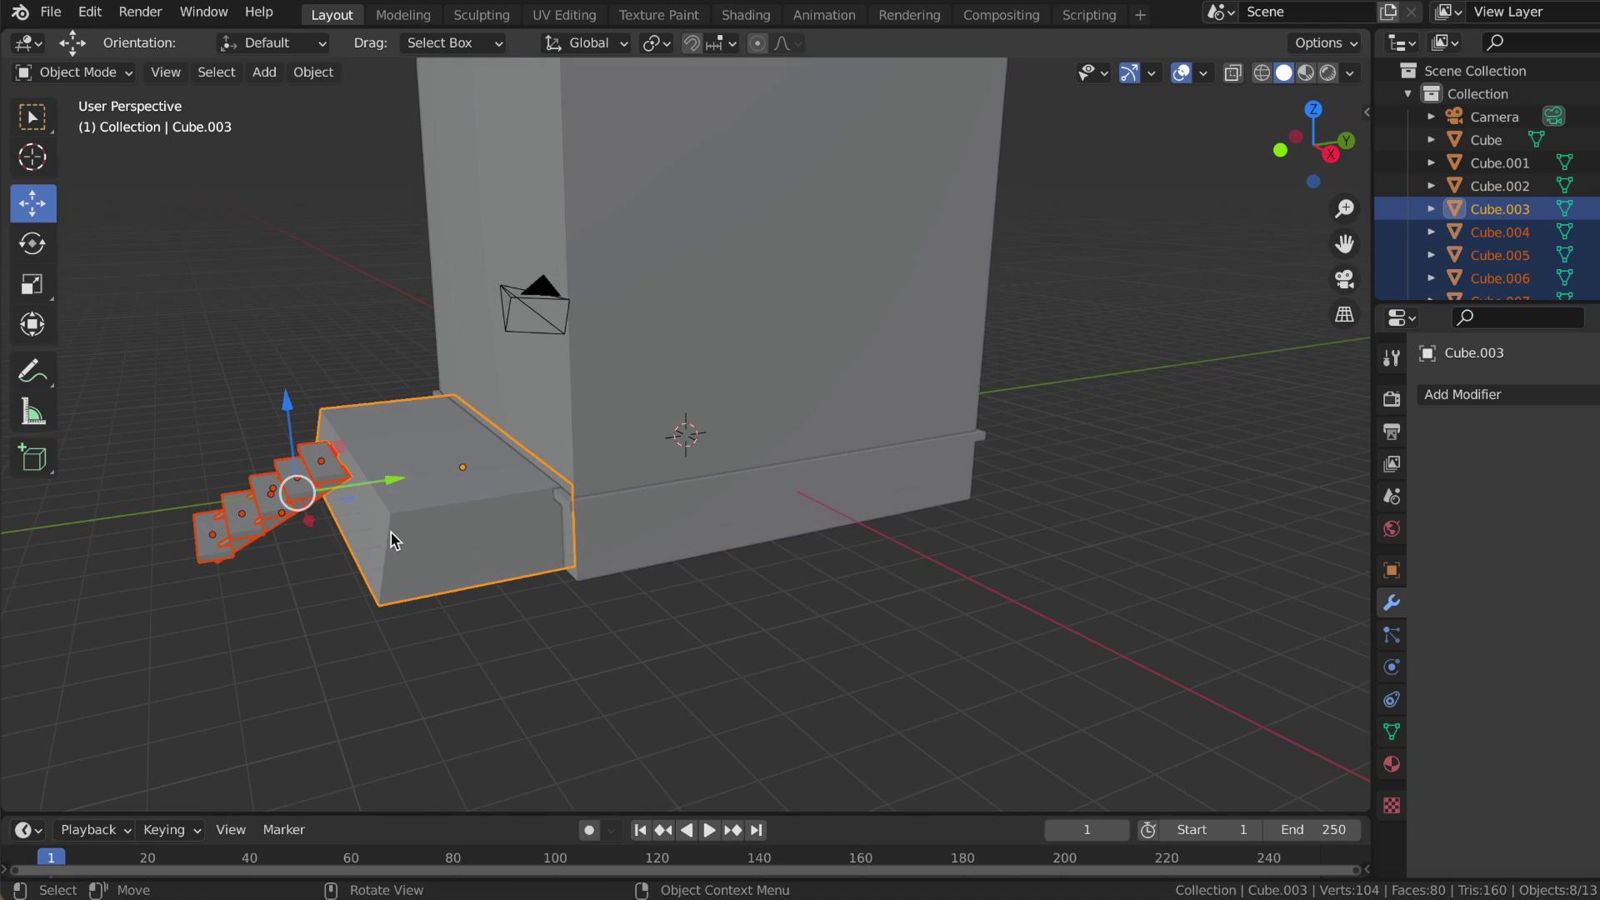
{"action": "left_click", "coordinate": [452, 519], "text": "shift"}
{"action": "left_click_drag", "start_coordinate": [369, 485], "coordinate": [391, 482]}
{"action": "left_click", "coordinate": [389, 486]}
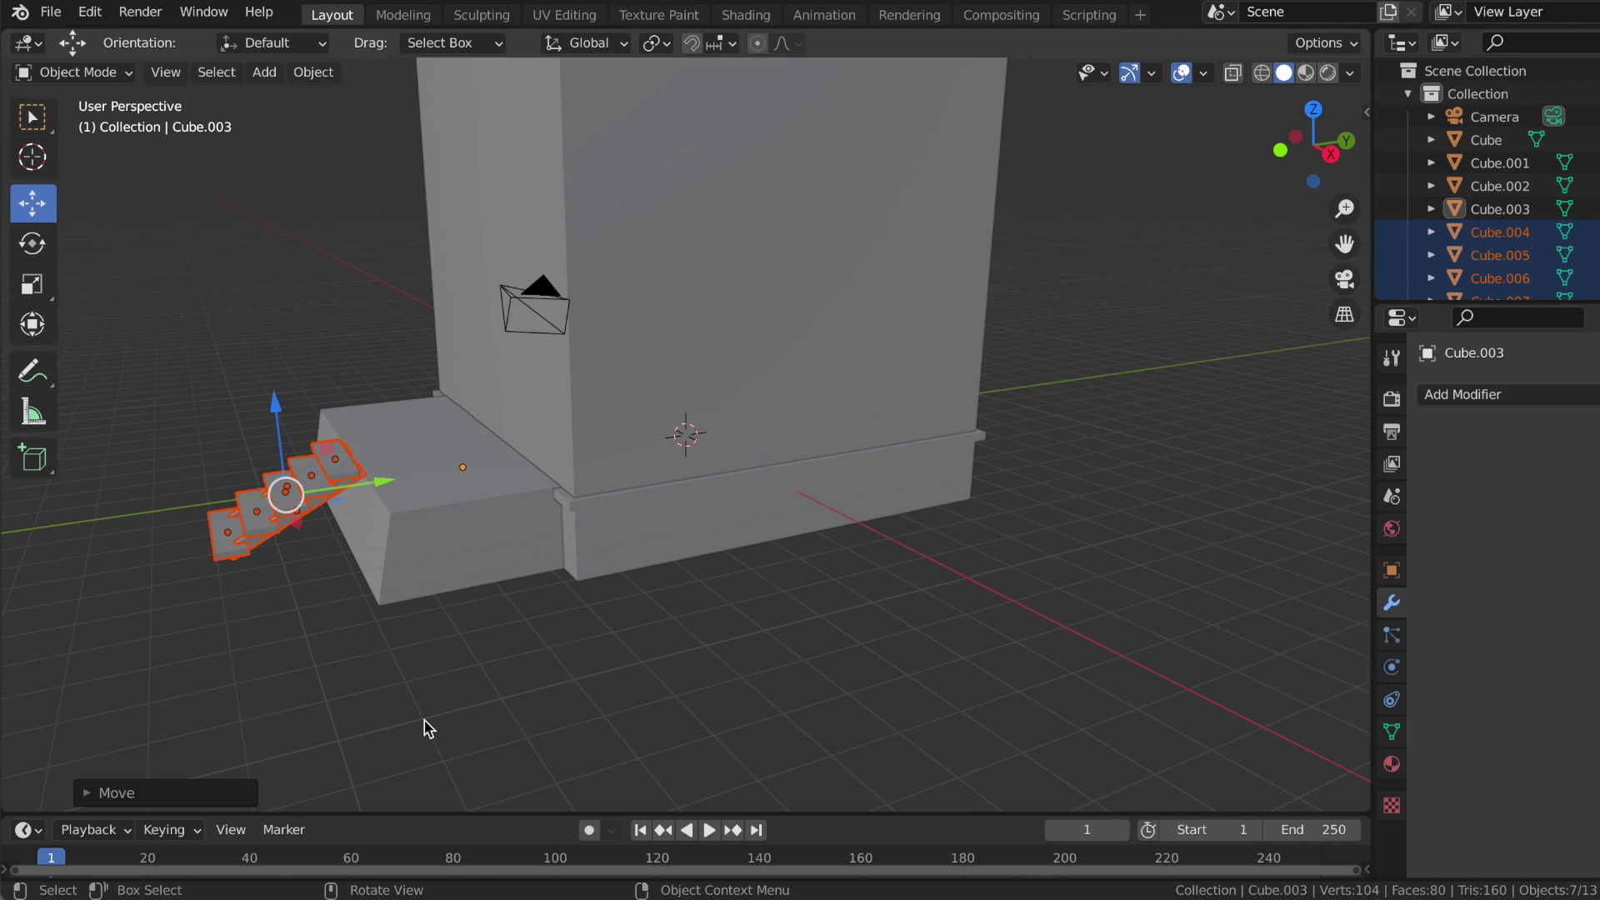
{"action": "left_click", "coordinate": [421, 703]}
{"action": "middle_click_drag", "start_coordinate": [422, 703], "coordinate": [427, 727]}
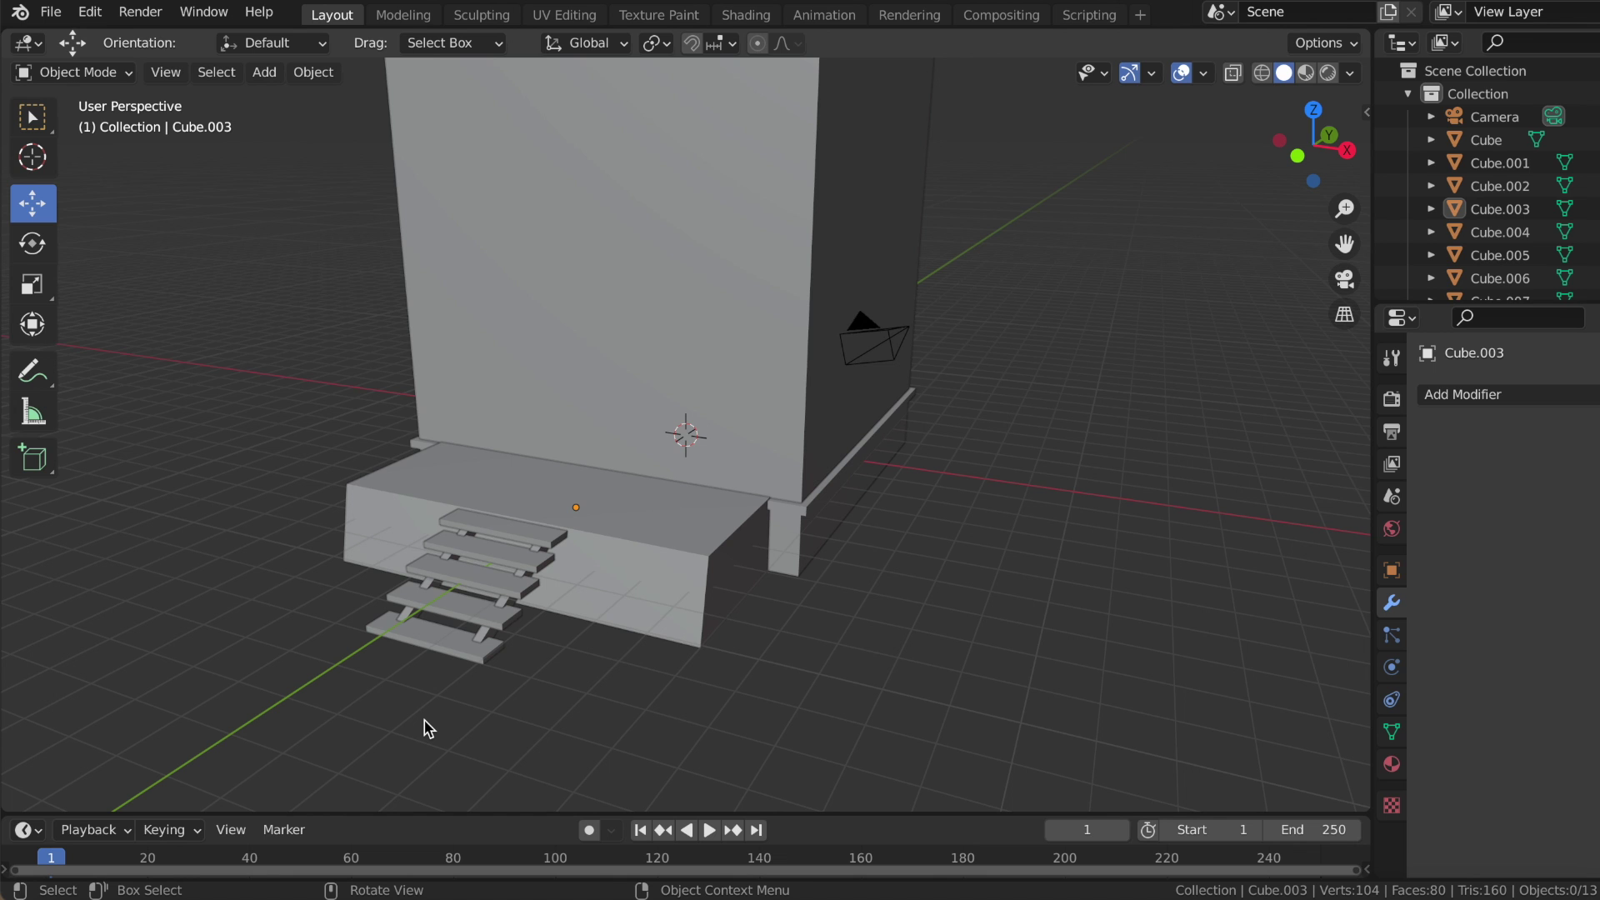
{"action": "middle_click_drag", "start_coordinate": [424, 719], "coordinate": [424, 720]}
{"action": "left_click", "coordinate": [264, 72]}
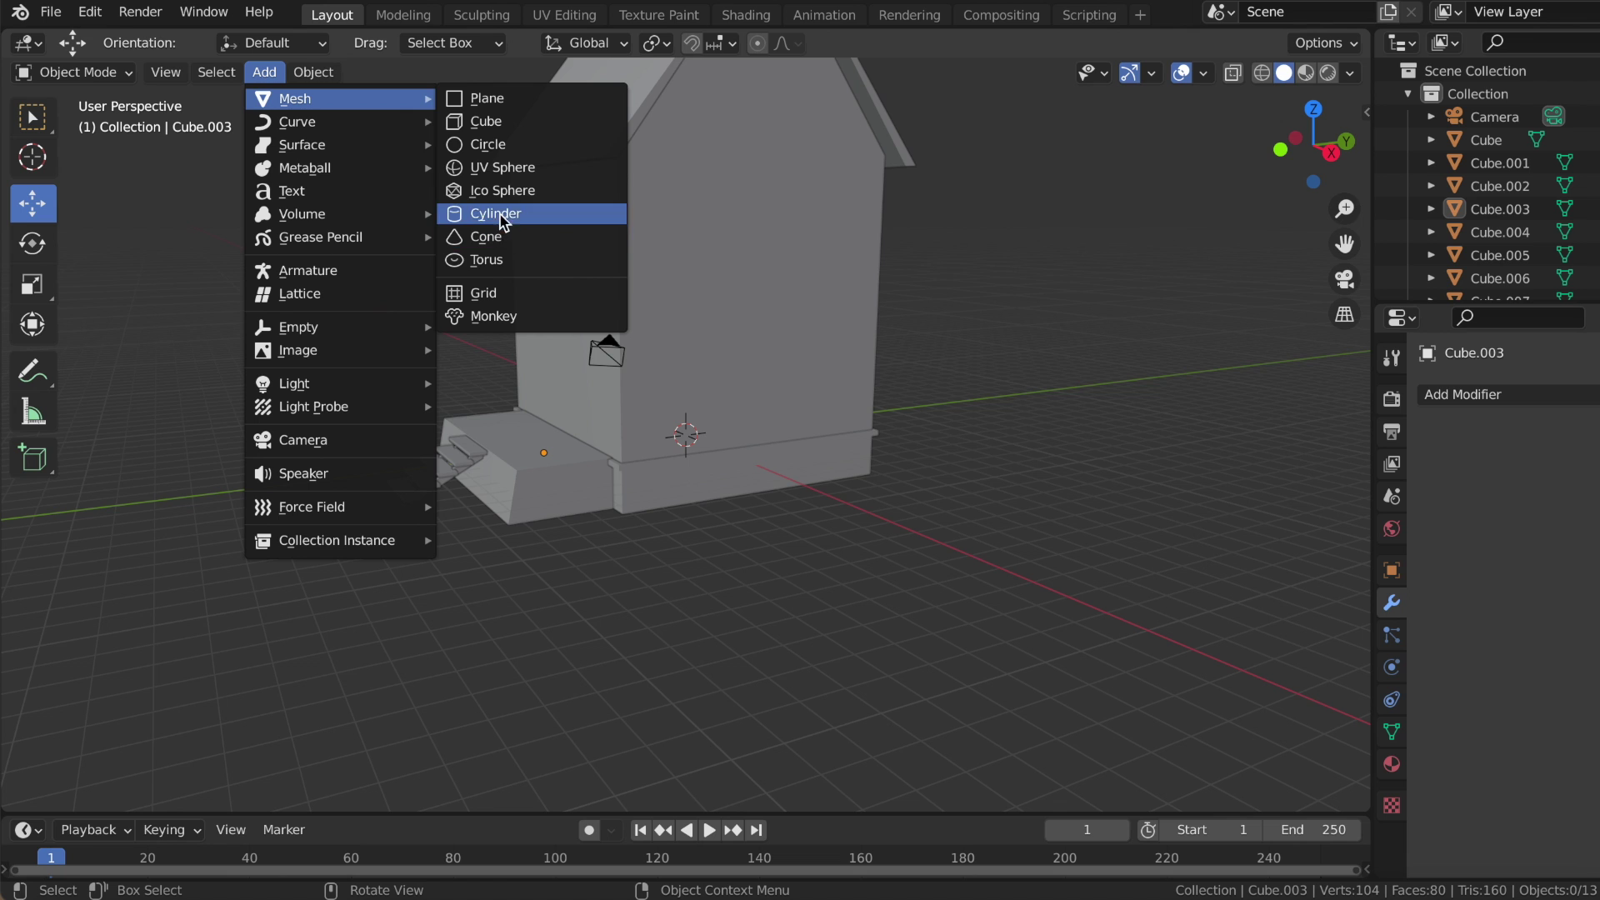
- Add a new cube and place it in front of the stairs
{"action": "left_click", "coordinate": [490, 121]}
{"action": "middle_click_drag", "start_coordinate": [500, 417], "coordinate": [534, 400]}
{"action": "key", "text": "g"}
{"action": "left_click", "coordinate": [408, 533]}
{"action": "key", "text": "KP_4"}
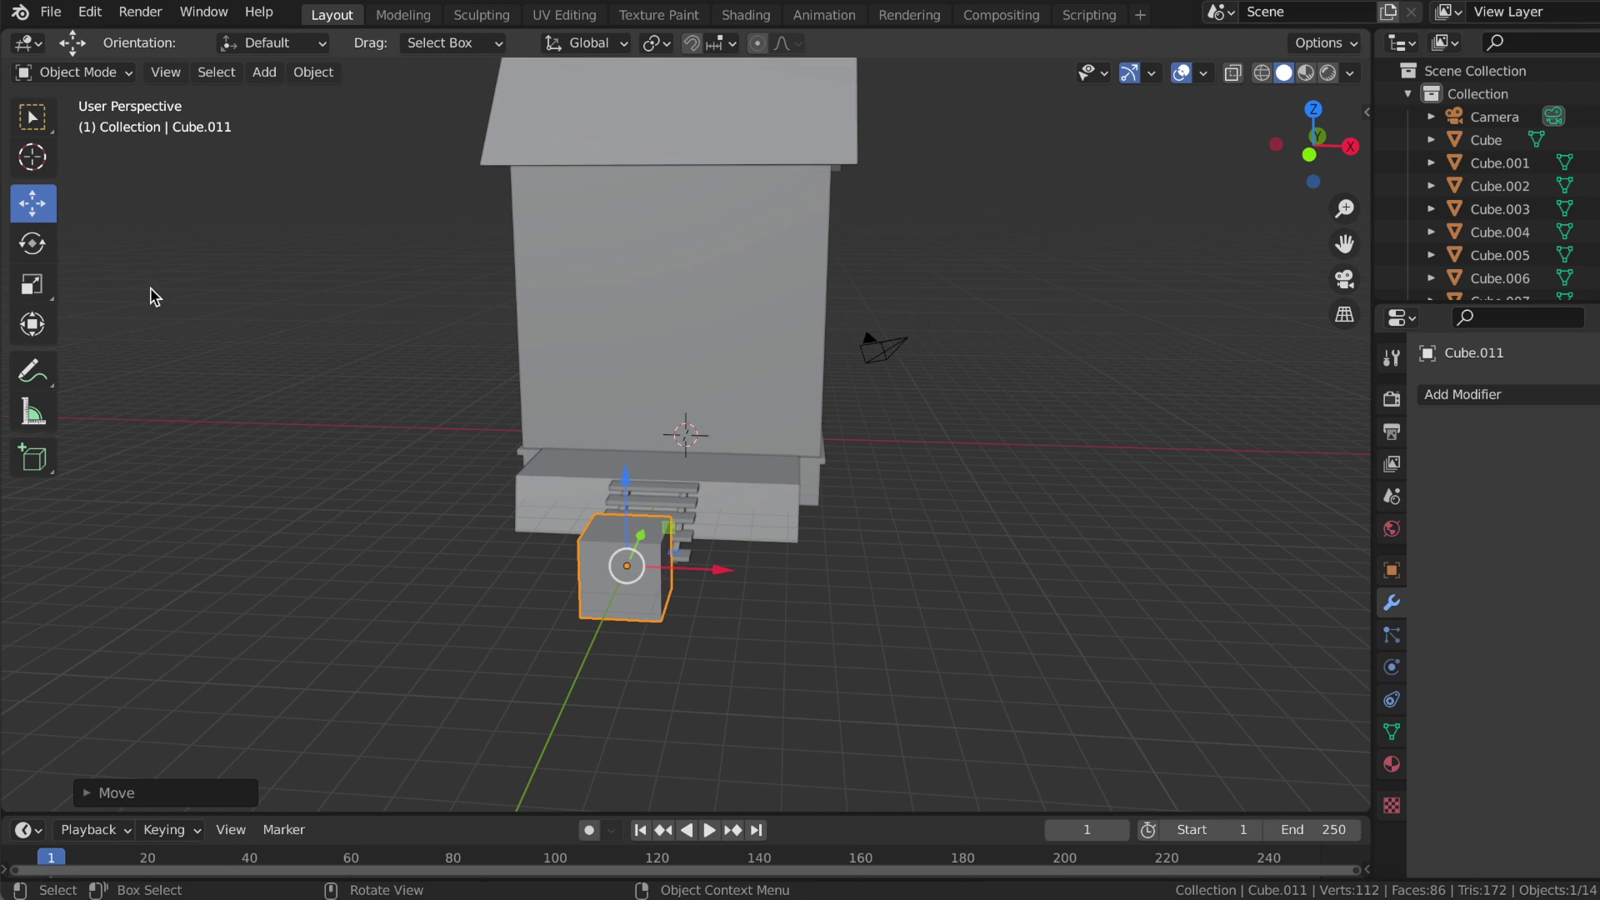
- Stretch the cube along X into a wide slab, then shrink it overall
{"action": "left_click", "coordinate": [32, 243]}
{"action": "left_click", "coordinate": [32, 284]}
{"action": "key", "text": "KP_6"}
{"action": "key", "text": "KP_6"}
{"action": "key", "text": "KP_6"}
{"action": "key", "text": "s"}
{"action": "key", "text": "x"}
{"action": "left_click", "coordinate": [517, 600]}
{"action": "key", "text": "KP_4"}
{"action": "key", "text": "KP_4"}
{"action": "key", "text": "KP_4"}
{"action": "left_click_drag", "start_coordinate": [759, 616], "coordinate": [742, 557]}
{"action": "key", "text": "KP_6"}
{"action": "key", "text": "KP_6"}
{"action": "key", "text": "KP_6"}
{"action": "key", "text": "KP_6"}
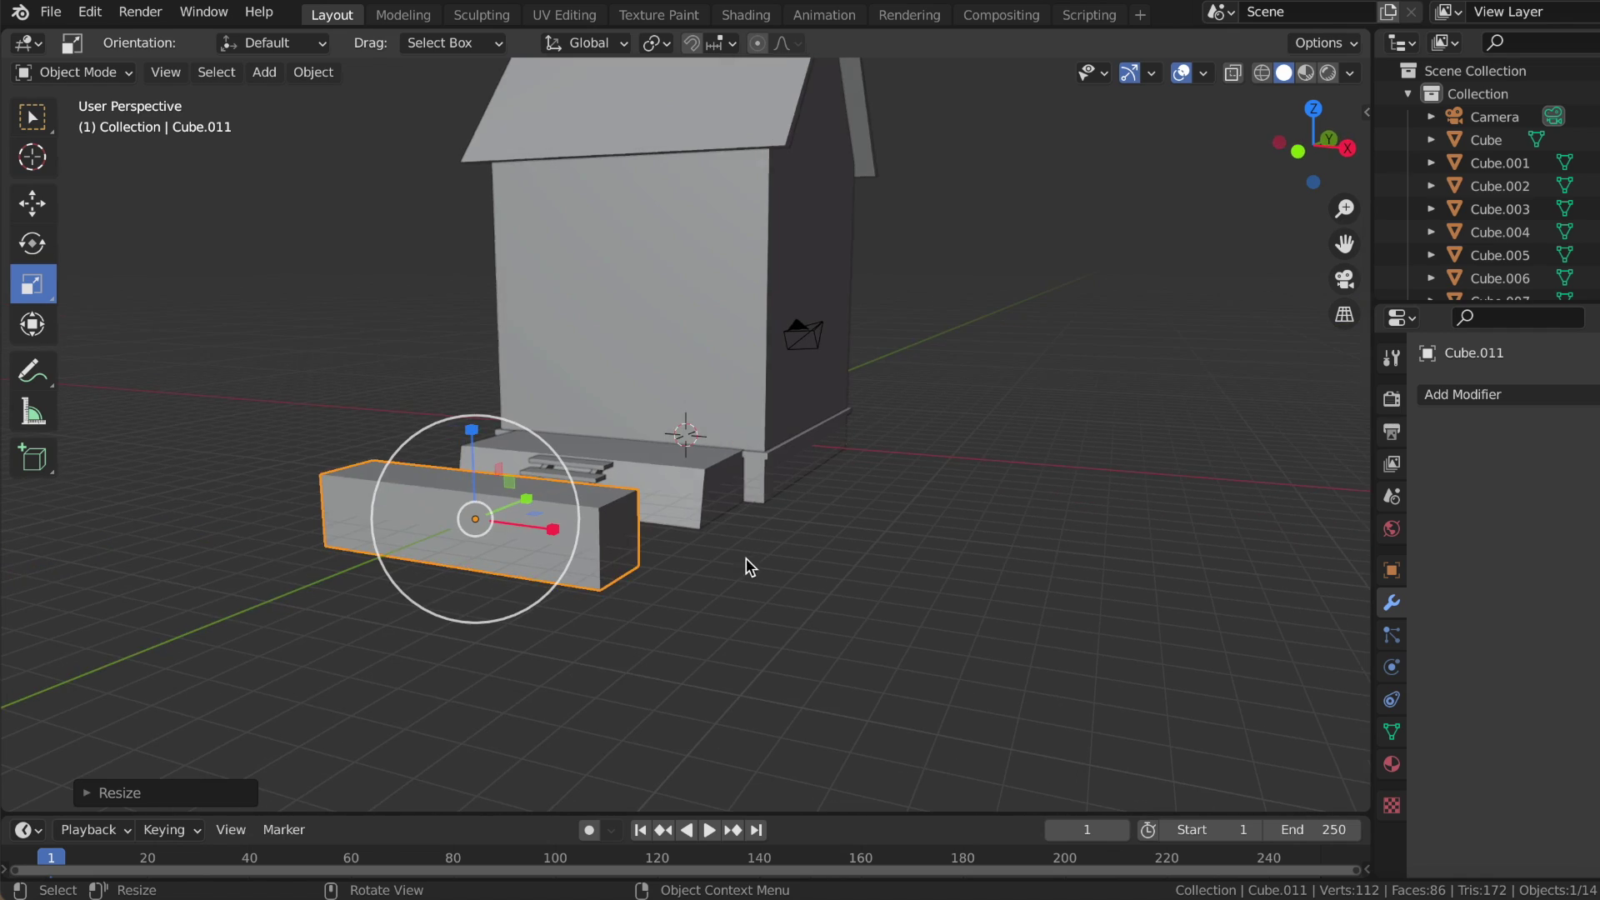
- Lengthen the slab along X and flatten it vertically into a thin board
{"action": "key", "text": "ctrl+KP_1"}
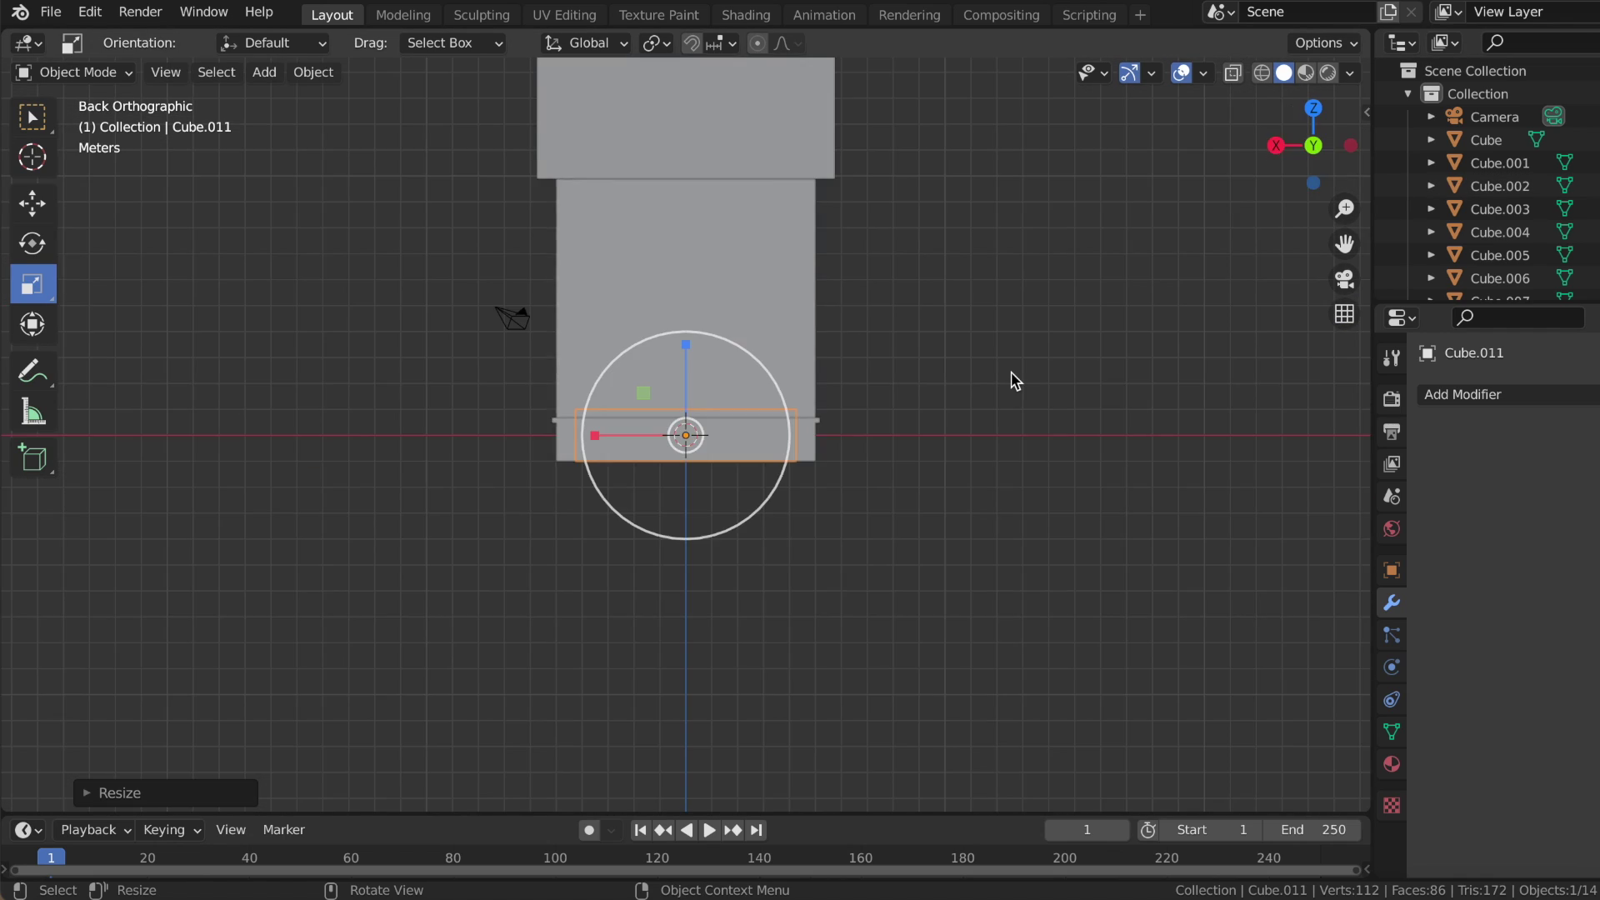
{"action": "middle_click_drag", "start_coordinate": [1011, 372], "coordinate": [1011, 371]}
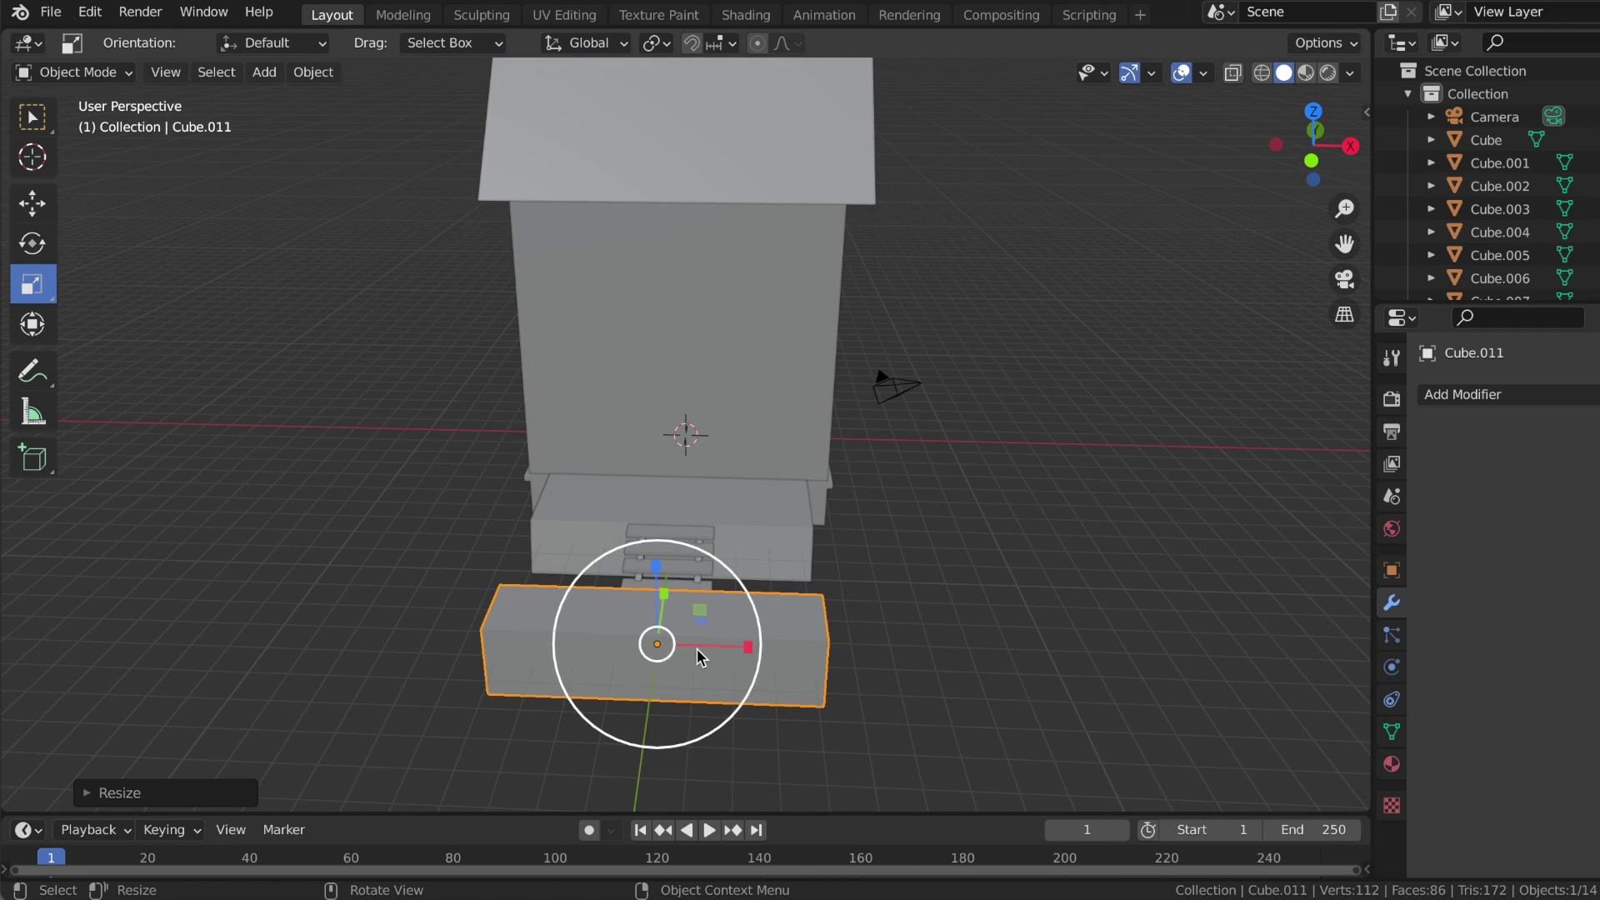
{"action": "left_click_drag", "start_coordinate": [747, 647], "coordinate": [758, 646]}
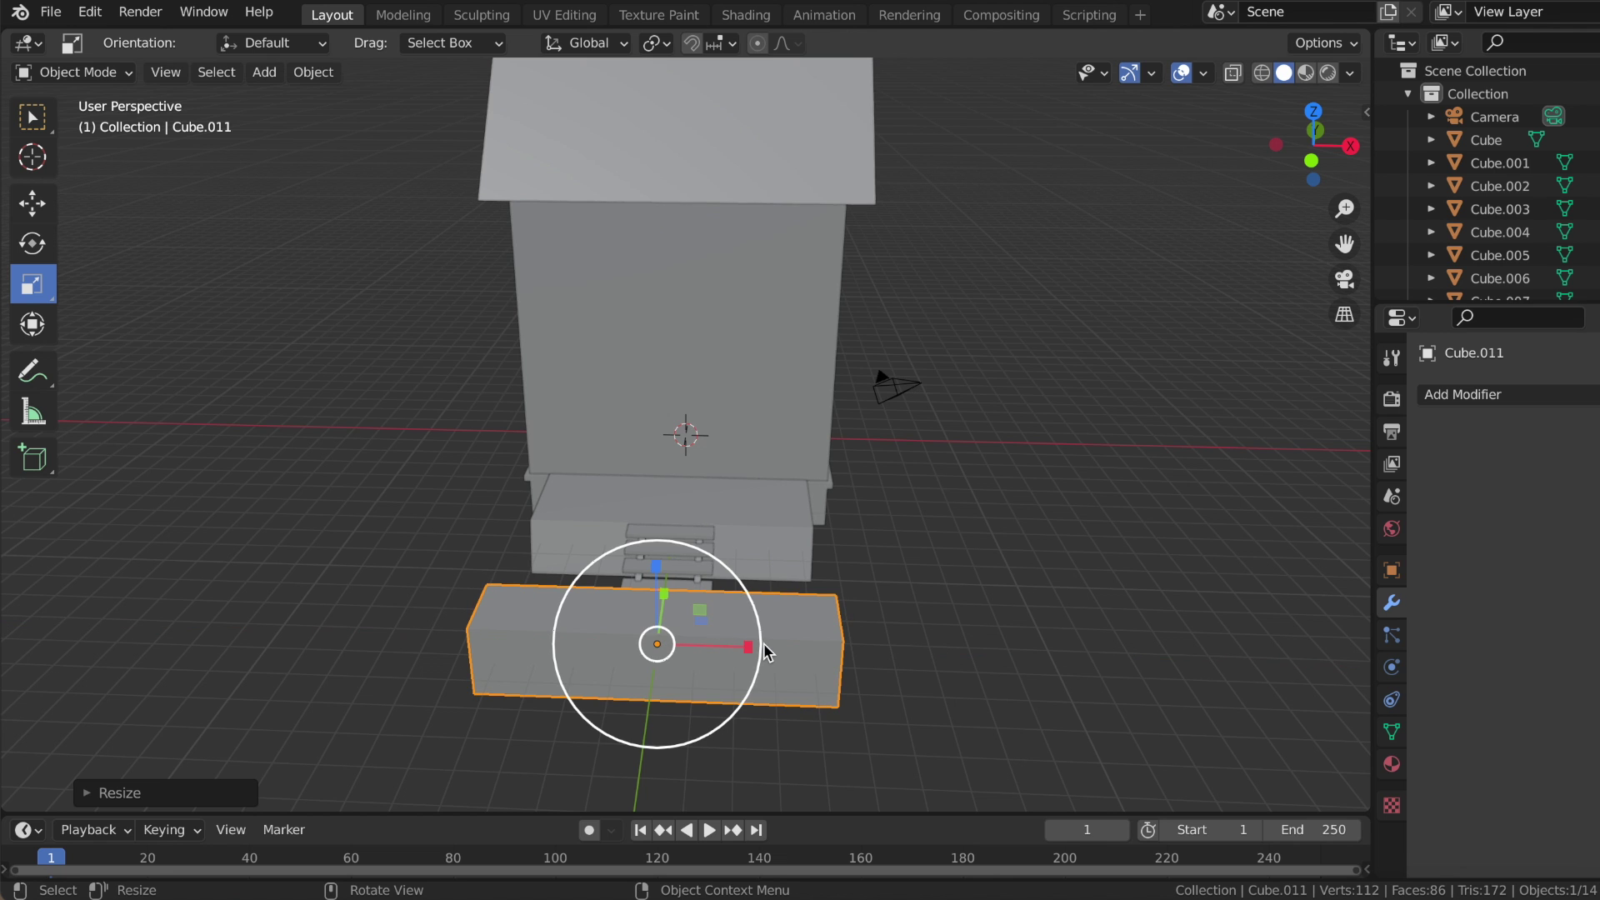
{"action": "middle_click_drag", "start_coordinate": [762, 646], "coordinate": [767, 646]}
{"action": "left_click_drag", "start_coordinate": [511, 513], "coordinate": [510, 583]}
{"action": "middle_click_drag", "start_coordinate": [881, 522], "coordinate": [860, 500]}
- Flatten the slab further and deepen it front to back
{"action": "left_click_drag", "start_coordinate": [348, 383], "coordinate": [351, 413]}
{"action": "middle_click_drag", "start_coordinate": [352, 413], "coordinate": [379, 481]}
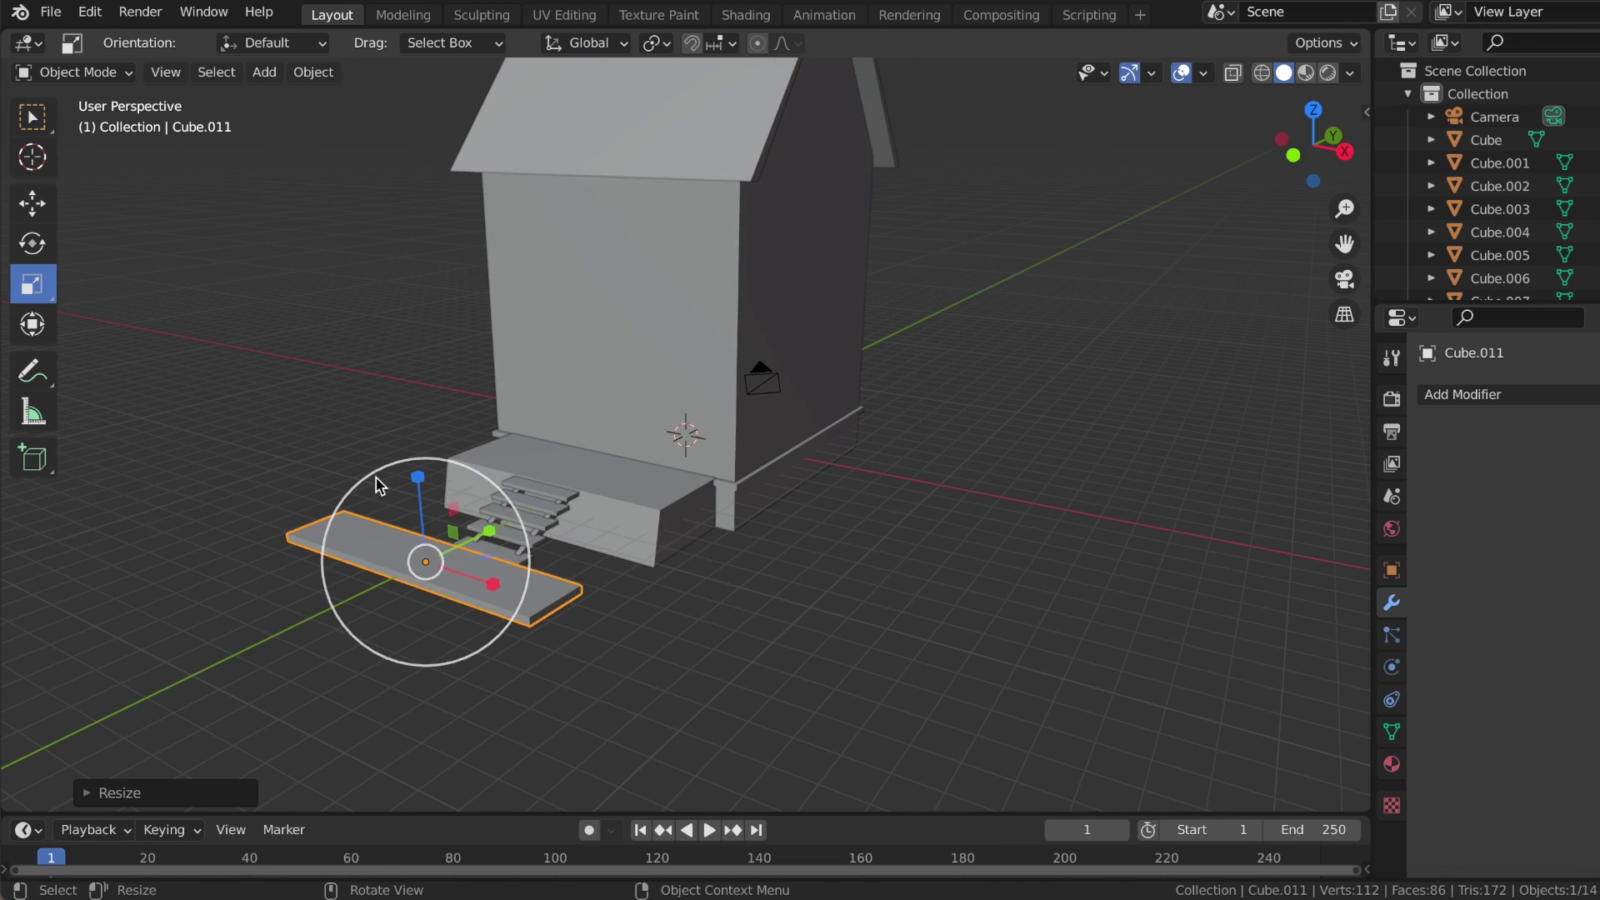
{"action": "left_click", "coordinate": [421, 483]}
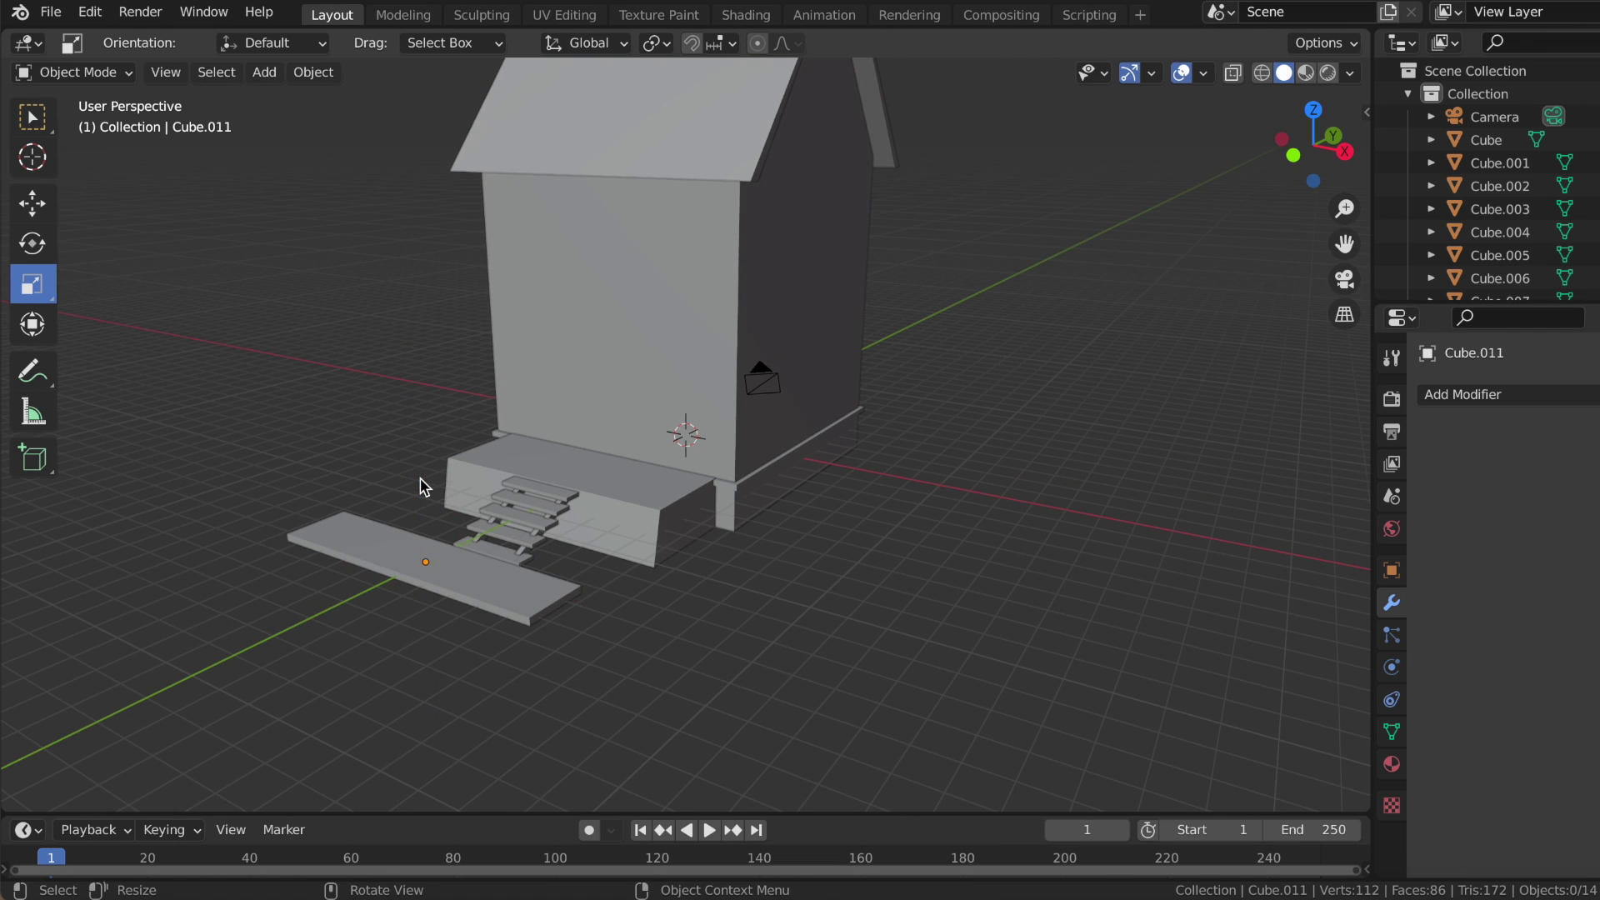
{"action": "left_click", "coordinate": [358, 558]}
{"action": "middle_click_drag", "start_coordinate": [358, 558], "coordinate": [358, 557]}
{"action": "left_click_drag", "start_coordinate": [423, 513], "coordinate": [510, 495]}
{"action": "middle_click_drag", "start_coordinate": [510, 495], "coordinate": [417, 459]}
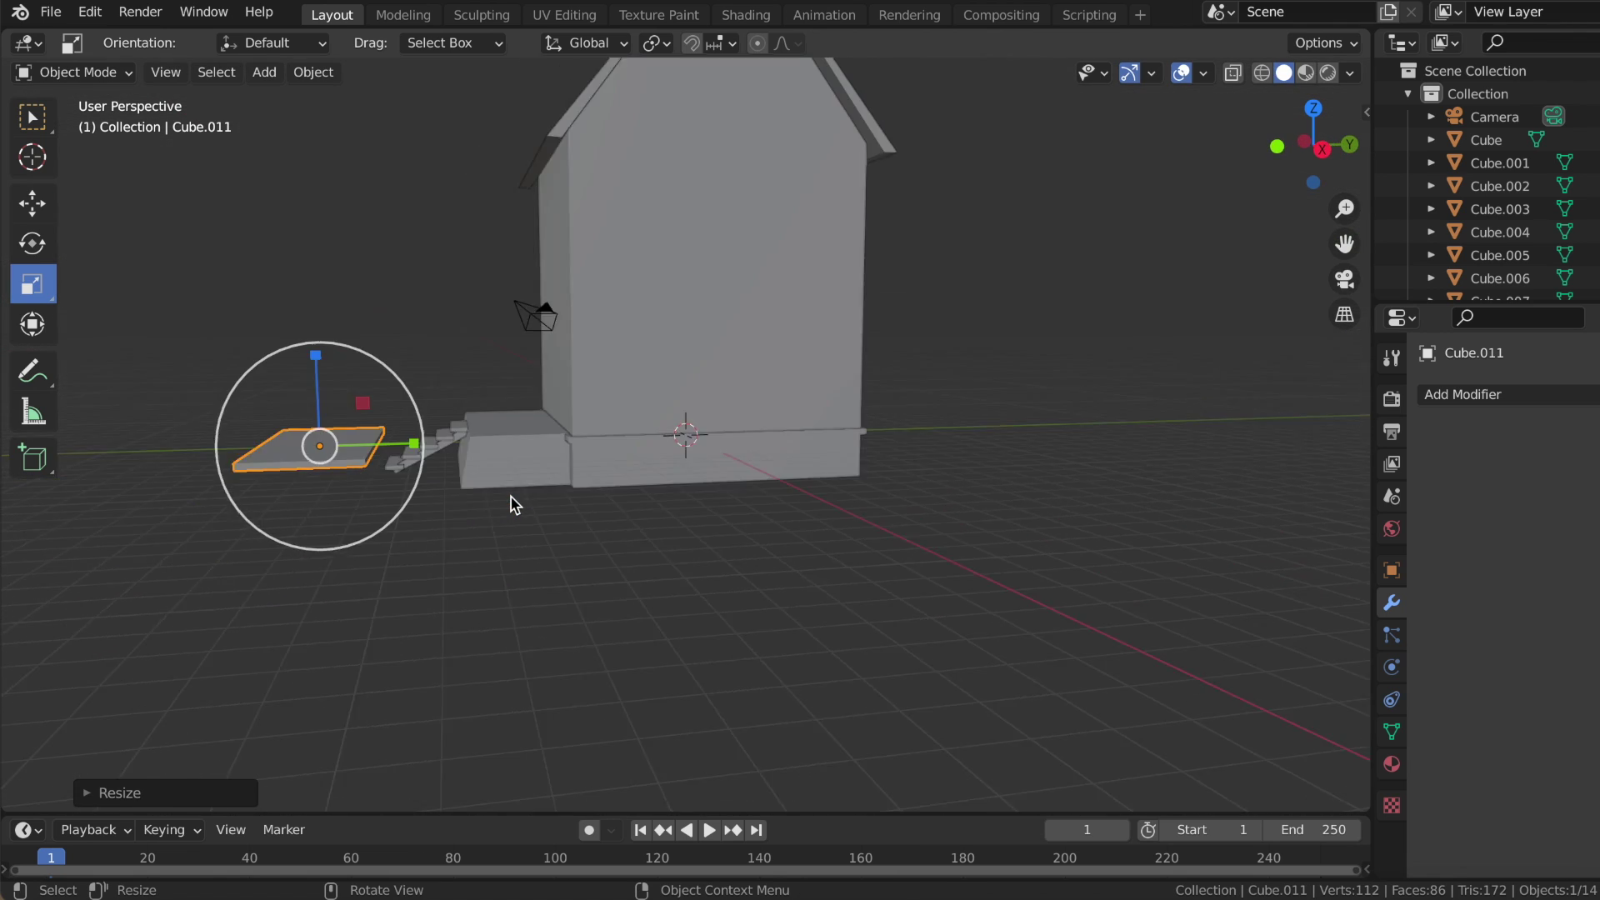
{"action": "left_click_drag", "start_coordinate": [411, 457], "coordinate": [427, 458]}
{"action": "middle_click_drag", "start_coordinate": [426, 458], "coordinate": [358, 433]}
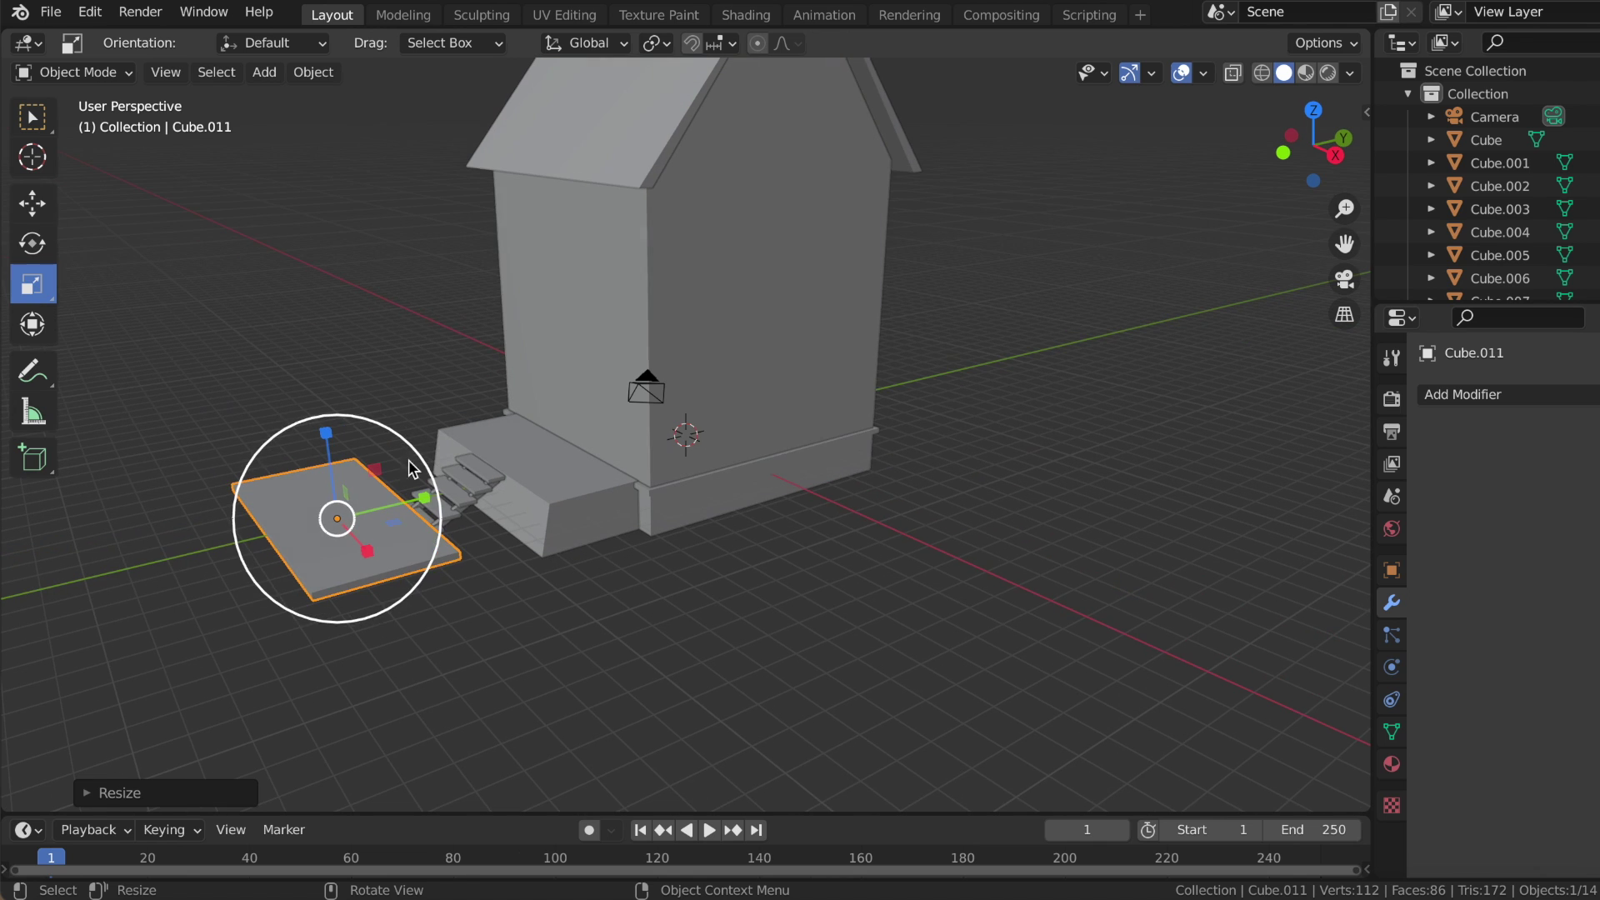
- Tilt the slab about 17 degrees and raise it against the house wall above the porch
{"action": "left_click", "coordinate": [32, 202]}
{"action": "left_click", "coordinate": [42, 246]}
{"action": "left_click_drag", "start_coordinate": [293, 464], "coordinate": [275, 464]}
{"action": "left_click", "coordinate": [32, 202]}
{"action": "left_click_drag", "start_coordinate": [324, 379], "coordinate": [312, 258]}
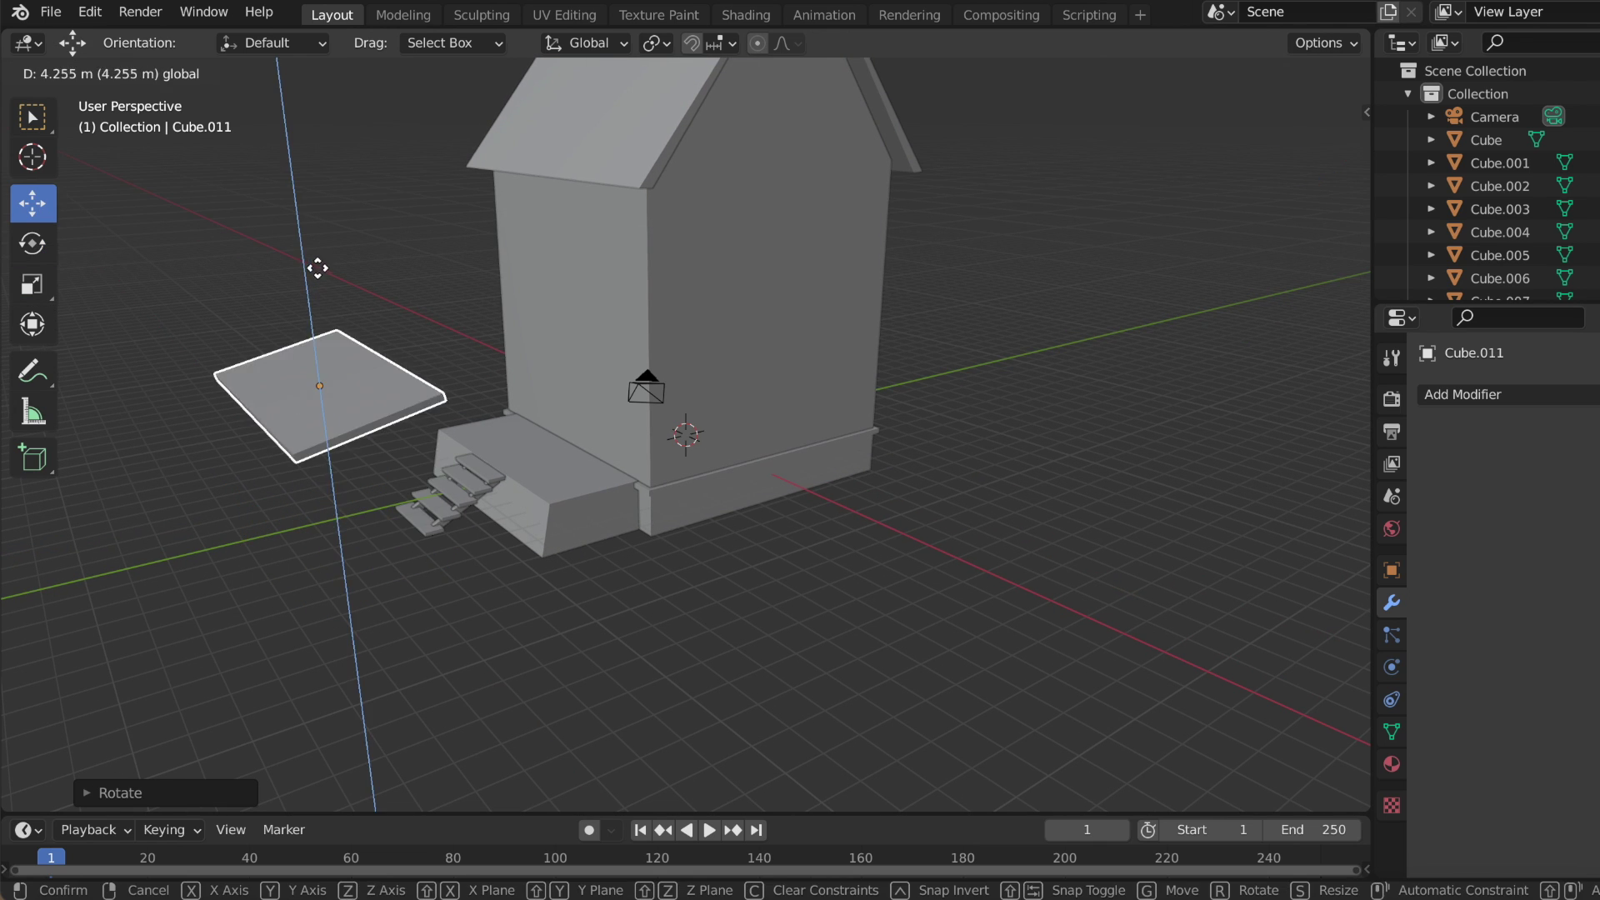
{"action": "key", "text": "g"}
{"action": "left_click", "coordinate": [700, 337]}
{"action": "middle_click_drag", "start_coordinate": [699, 340], "coordinate": [686, 547]}
- Slide the slab along the porch width, checking it from the camera and right-side views
{"action": "scroll", "coordinate": [747, 522], "scroll_direction": "up", "scroll_amount": 3}
{"action": "left_click", "coordinate": [1344, 279]}
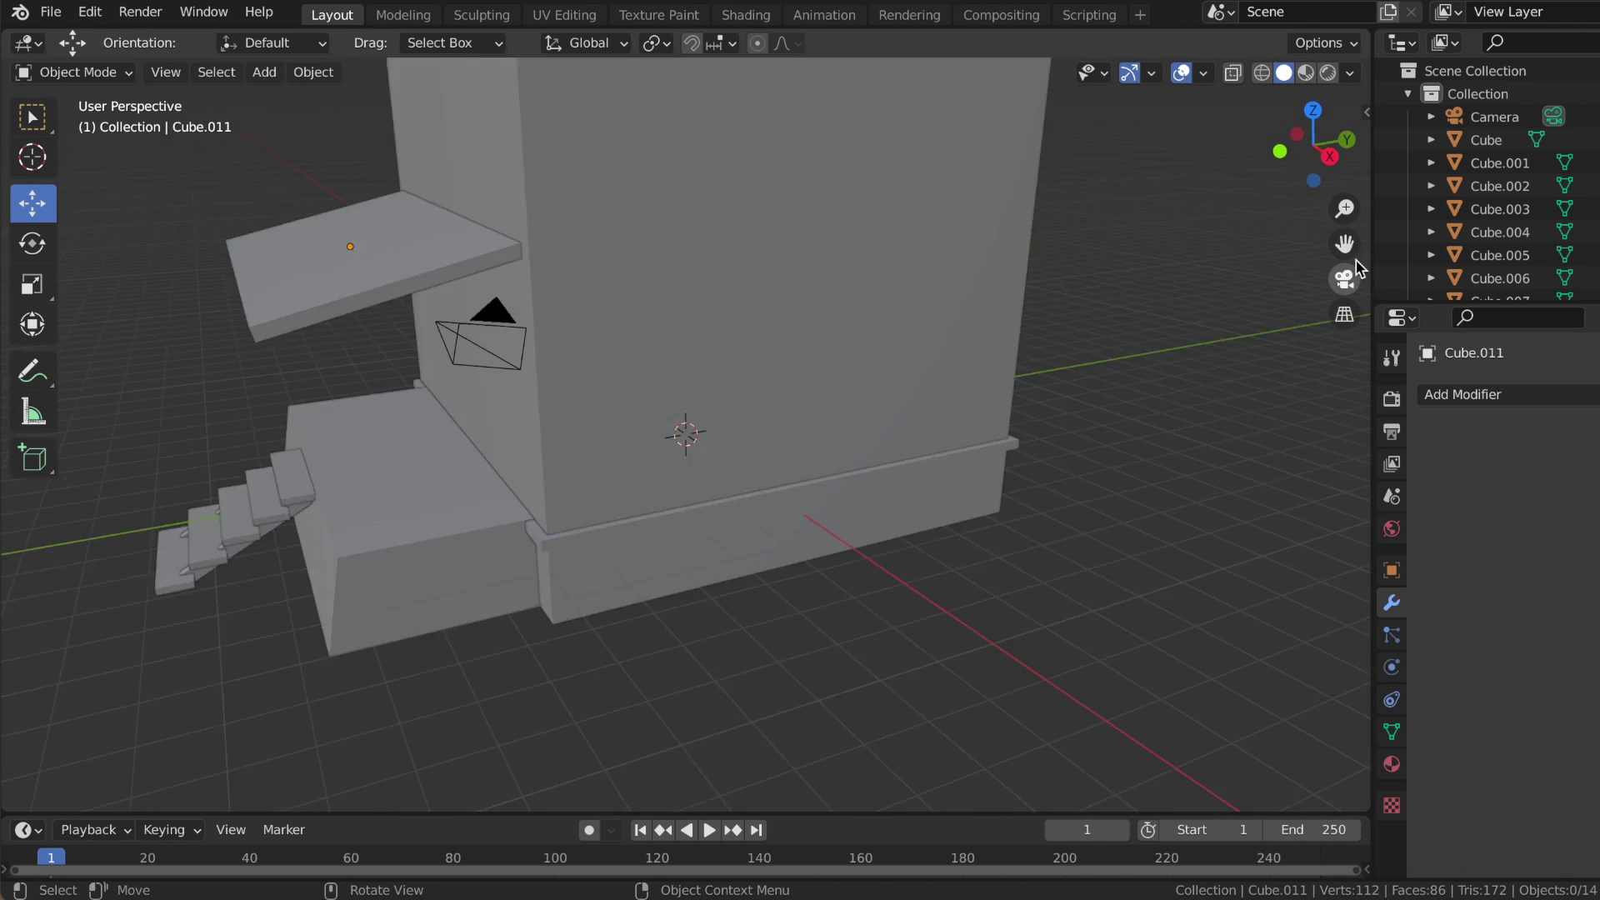
{"action": "left_click", "coordinate": [1335, 156]}
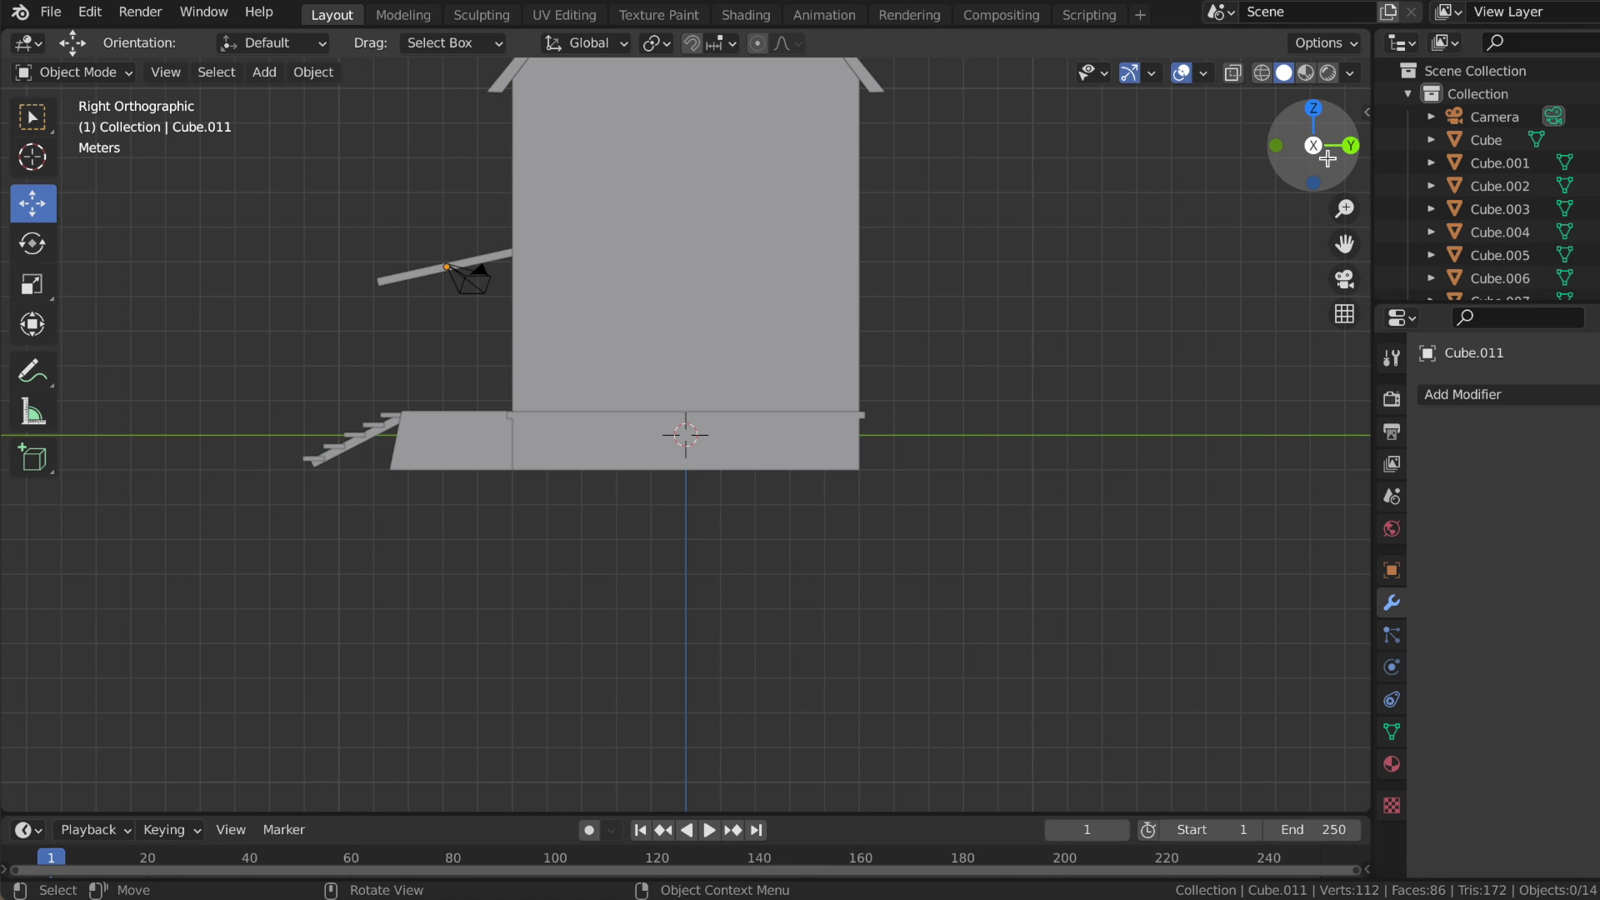
{"action": "middle_click_drag", "start_coordinate": [1111, 260], "coordinate": [930, 319]}
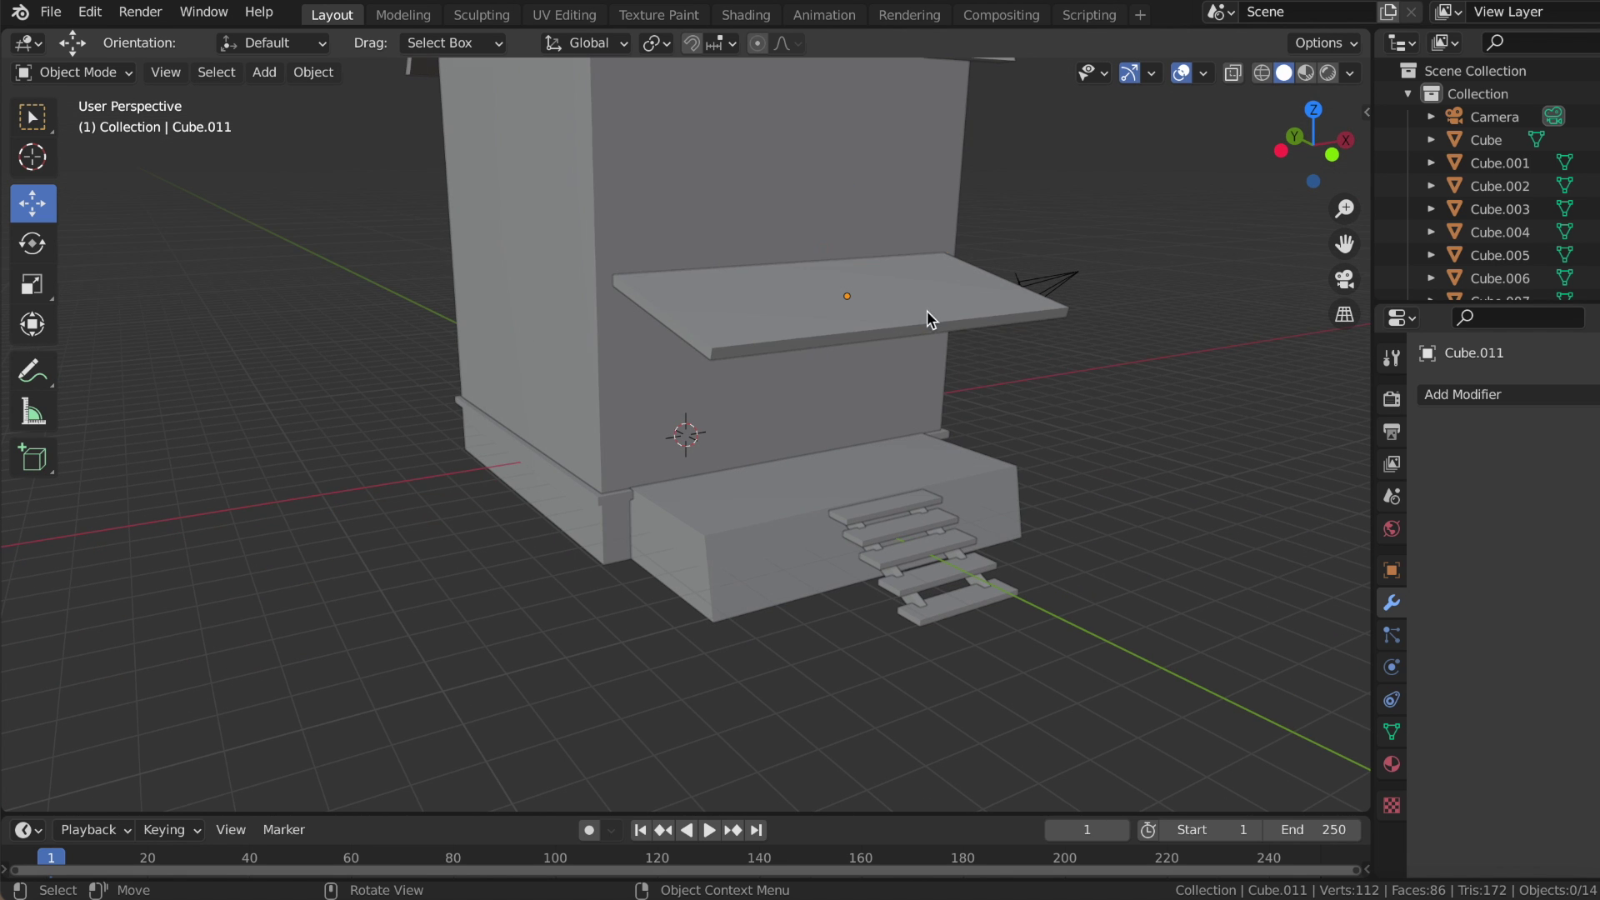
{"action": "left_click_drag", "start_coordinate": [812, 293], "coordinate": [786, 281]}
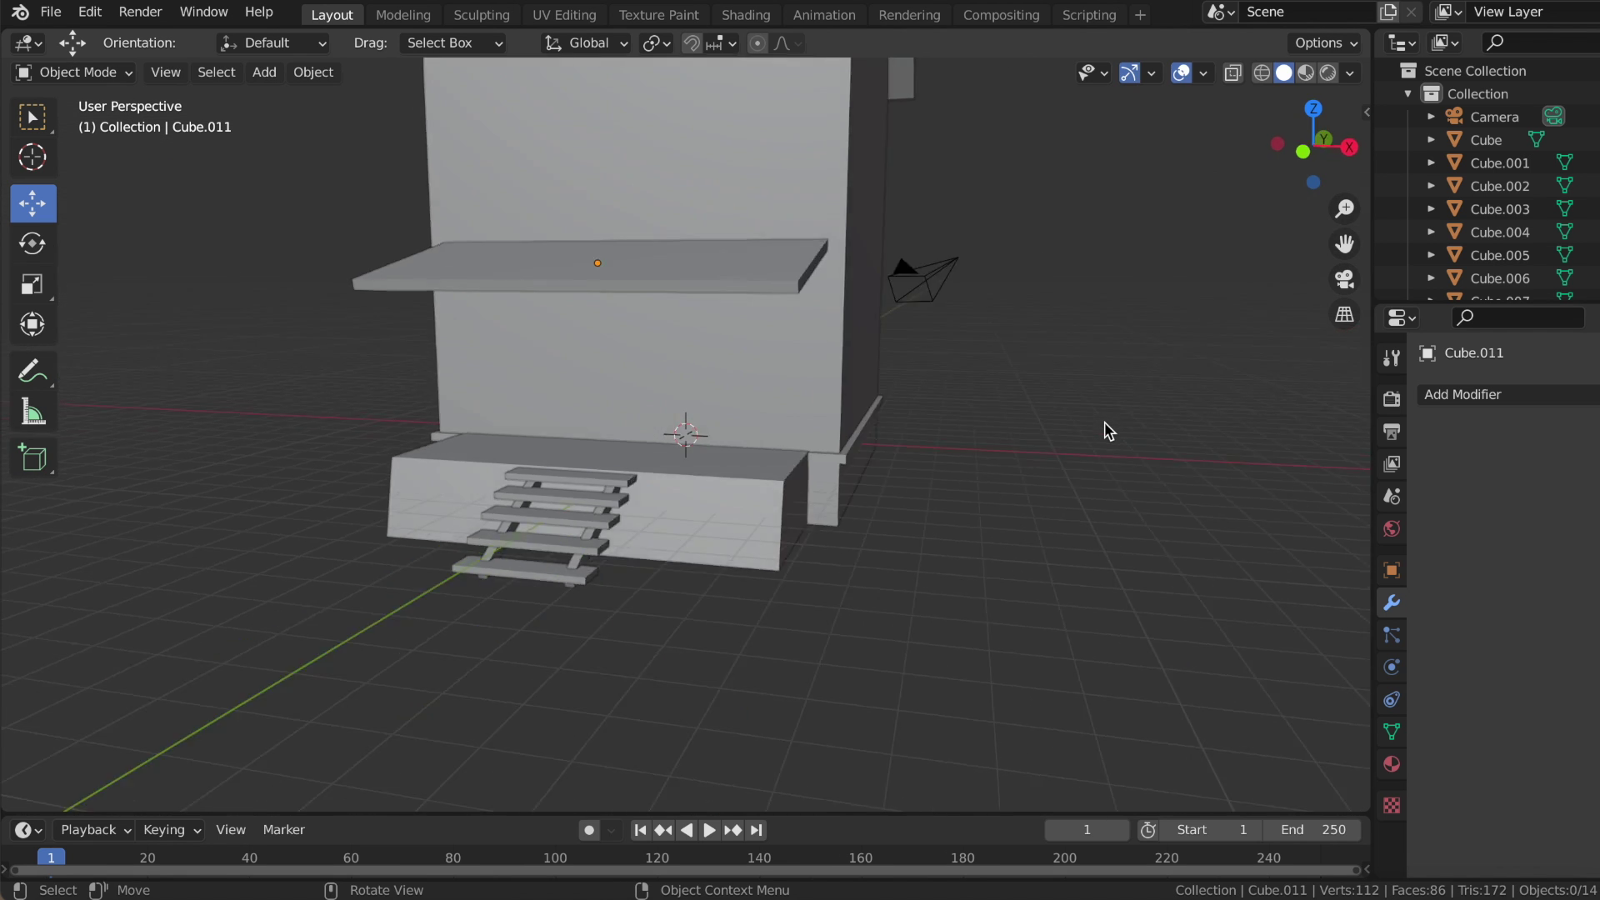
{"action": "middle_click_drag", "start_coordinate": [1103, 421], "coordinate": [1103, 421]}
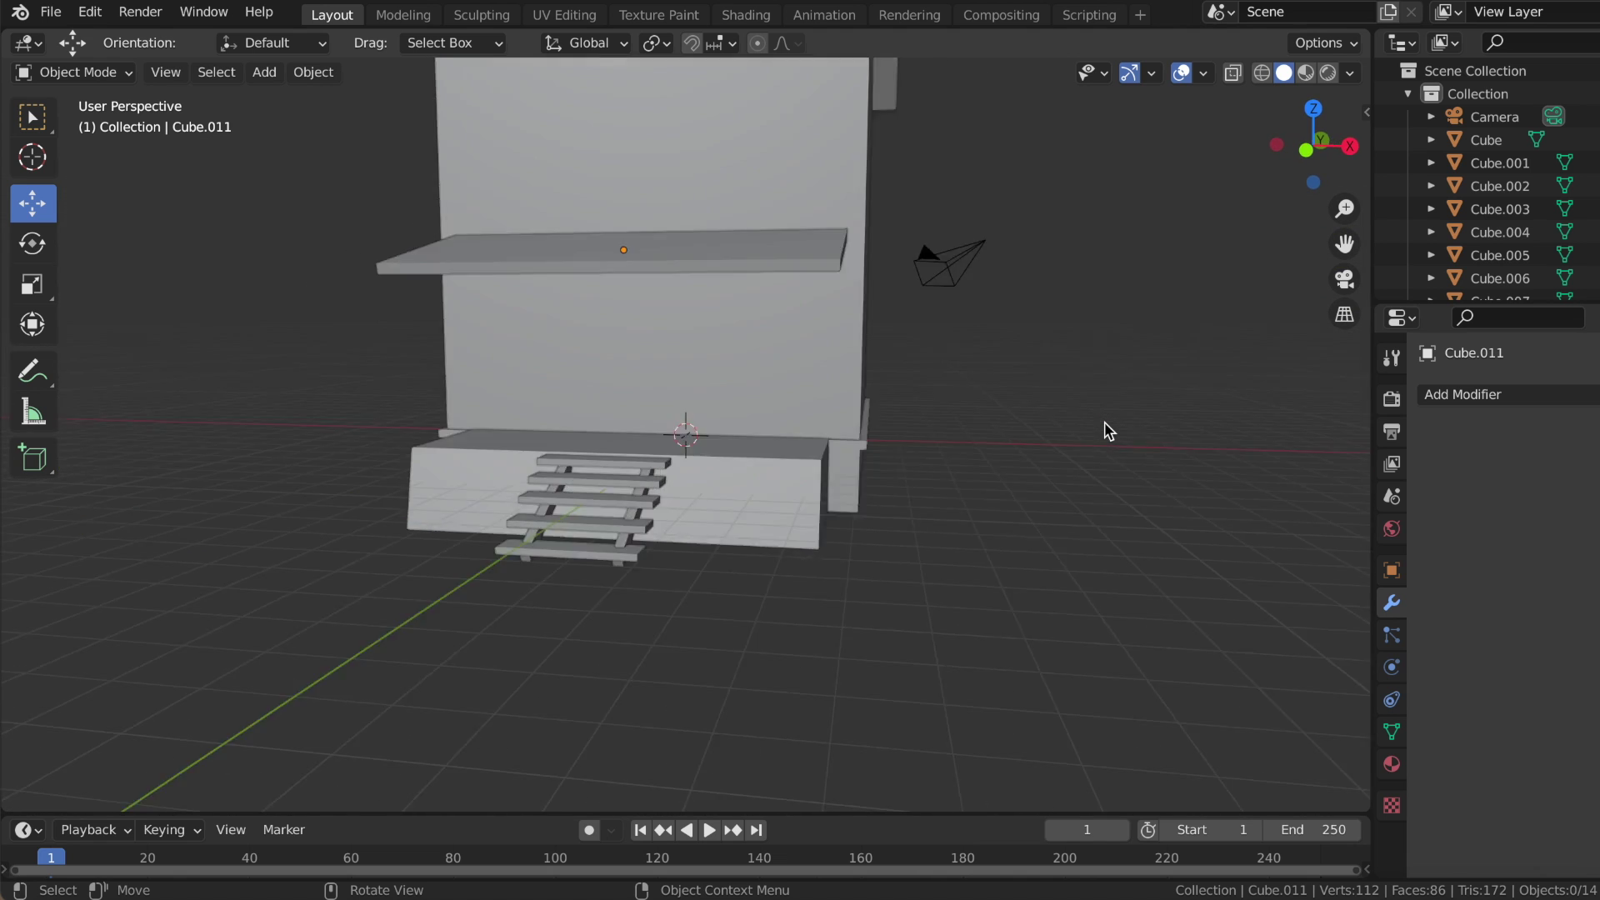
{"action": "left_click", "coordinate": [504, 305]}
{"action": "middle_click_drag", "start_coordinate": [464, 297], "coordinate": [444, 300]}
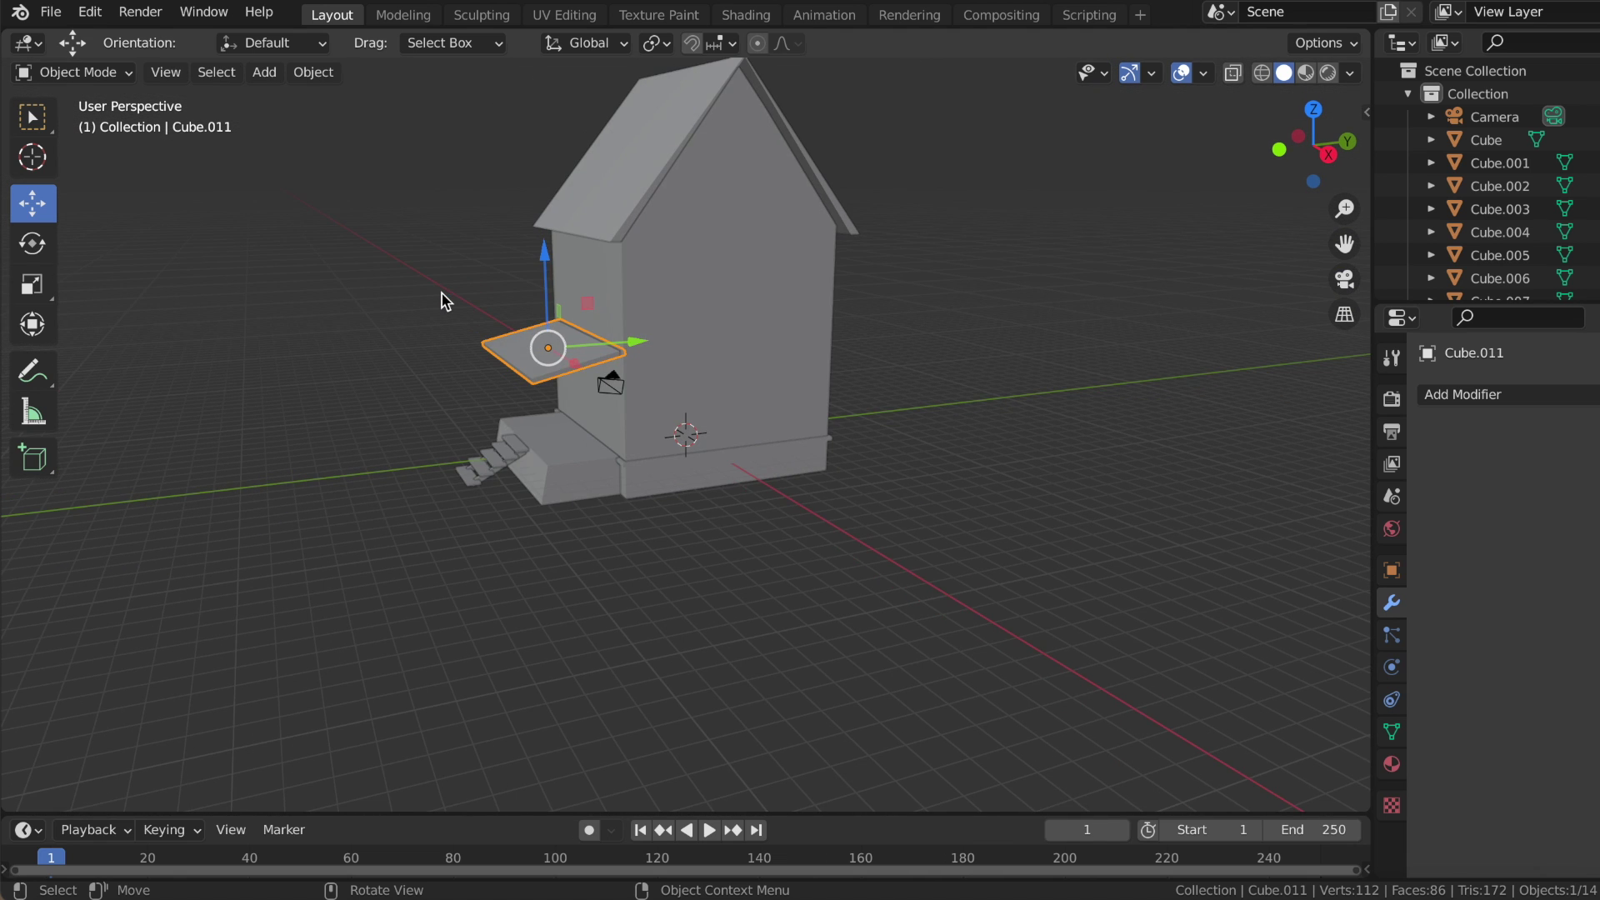
- Thin the porch roof slab vertically and enlarge it
{"action": "left_click", "coordinate": [424, 471]}
{"action": "scroll", "coordinate": [424, 470], "scroll_direction": "up", "scroll_amount": 2}
{"action": "left_click", "coordinate": [31, 284]}
{"action": "left_click_drag", "start_coordinate": [500, 238], "coordinate": [497, 260]}
{"action": "scroll", "coordinate": [496, 260], "scroll_direction": "up", "scroll_amount": 3}
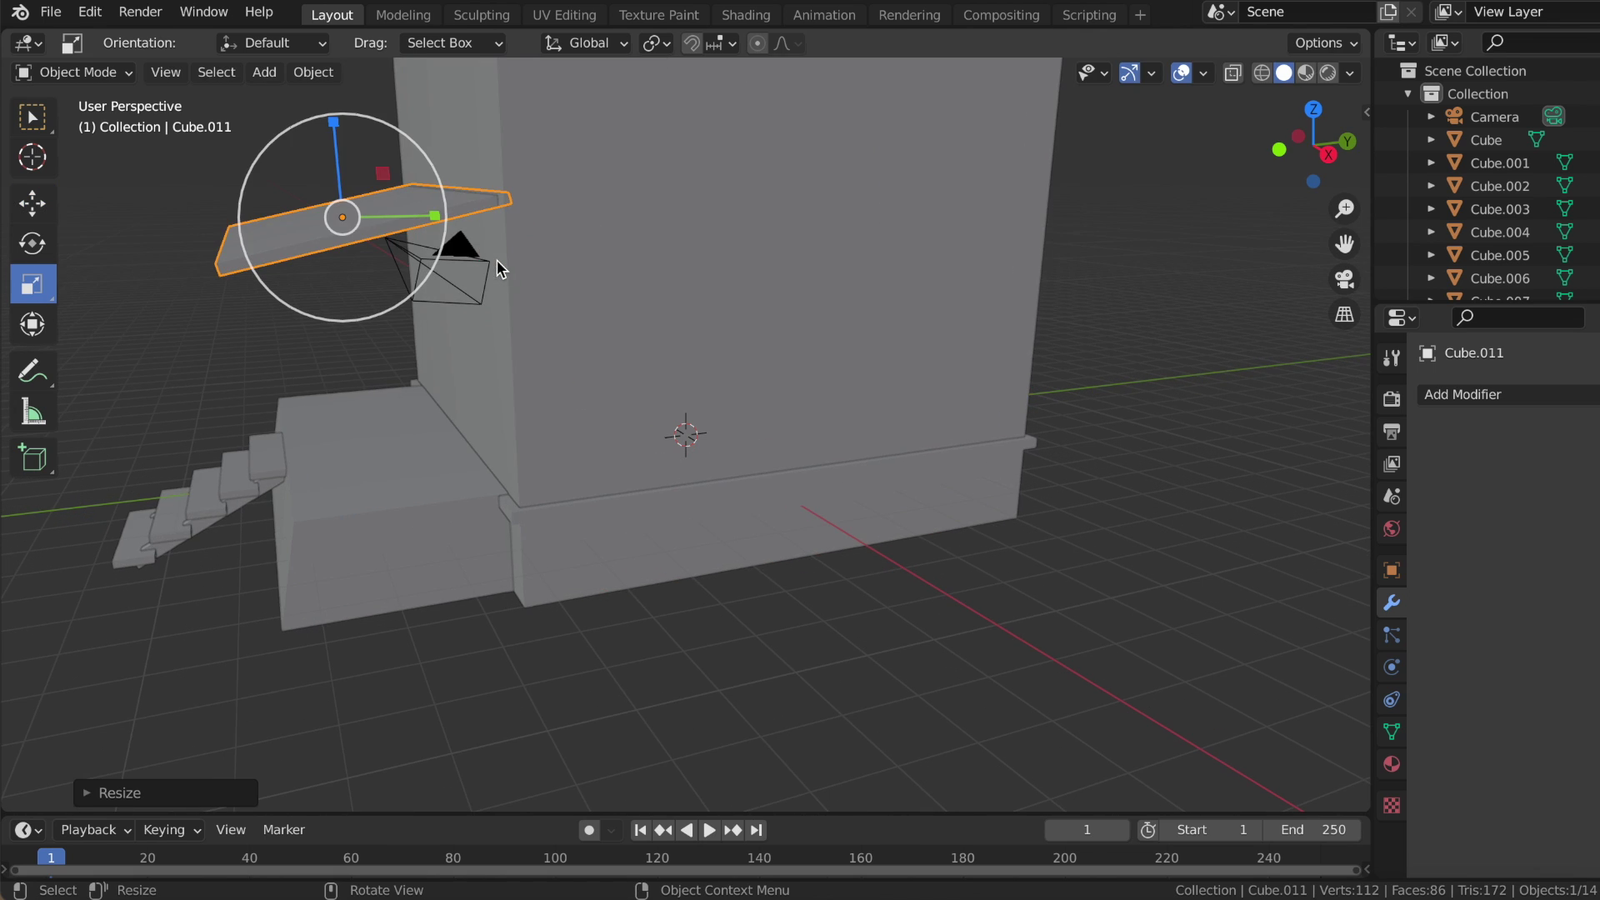
{"action": "left_click_drag", "start_coordinate": [339, 133], "coordinate": [348, 185]}
{"action": "scroll", "coordinate": [156, 298], "scroll_direction": "down", "scroll_amount": 3}
{"action": "scroll", "coordinate": [163, 298], "scroll_direction": "up", "scroll_amount": 3}
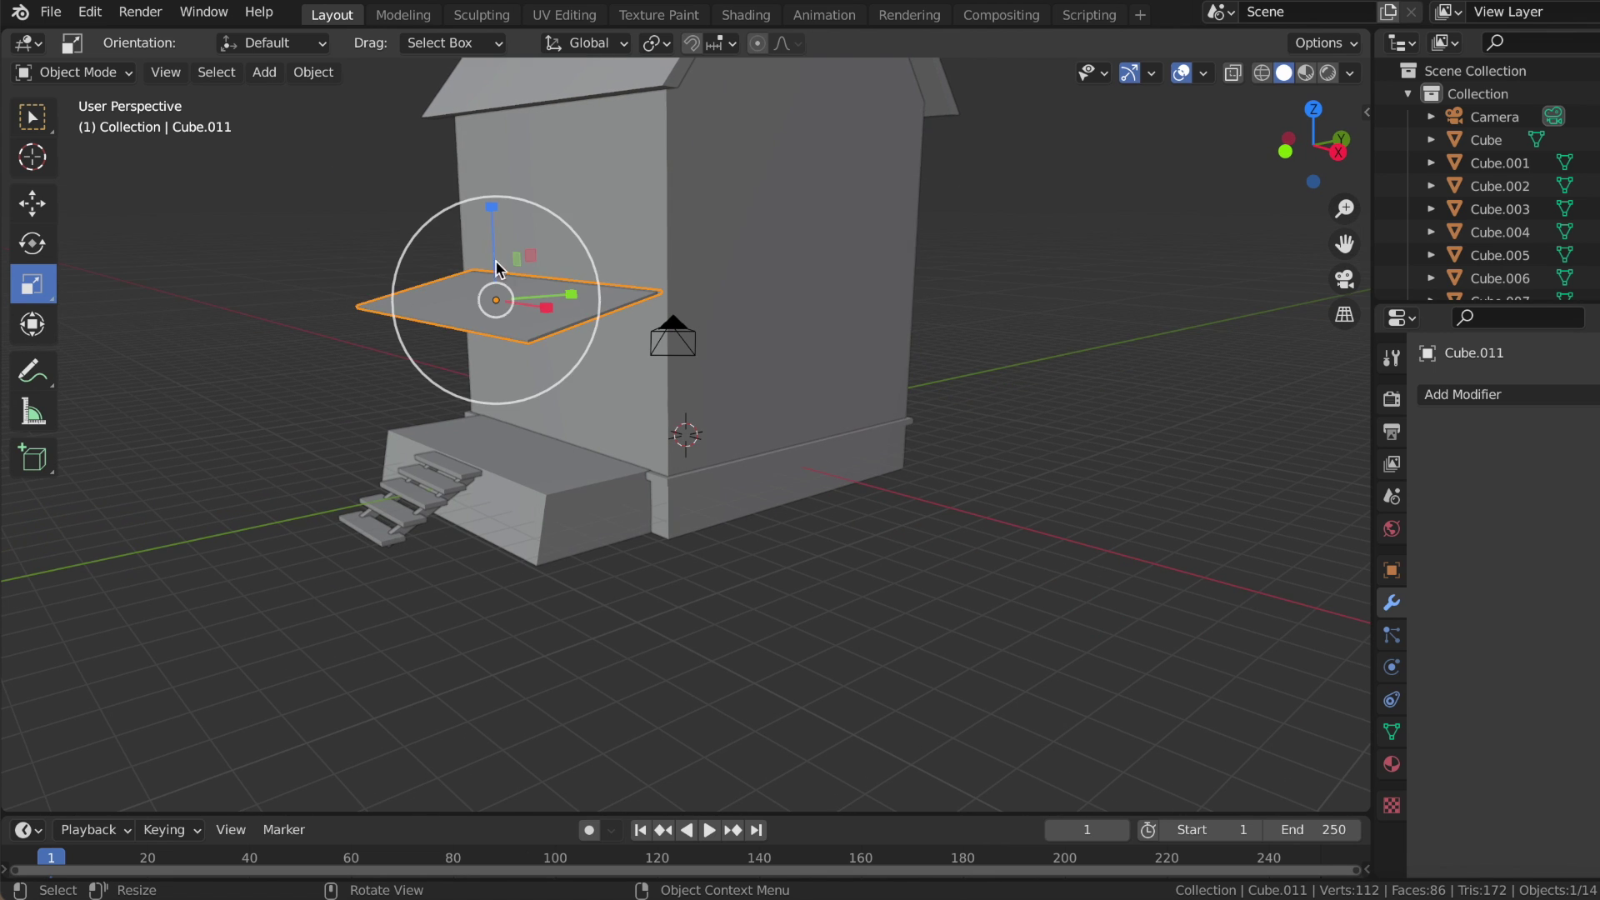
{"action": "left_click_drag", "start_coordinate": [491, 206], "coordinate": [483, 191]}
- Check the slab from a low frontal view and bring up the Add > Mesh list
{"action": "mouse_move", "coordinate": [633, 679]}
{"action": "middle_mouse_down"}
{"action": "mouse_move", "coordinate": [525, 373]}
{"action": "mouse_move", "coordinate": [315, 344]}
{"action": "middle_mouse_up"}
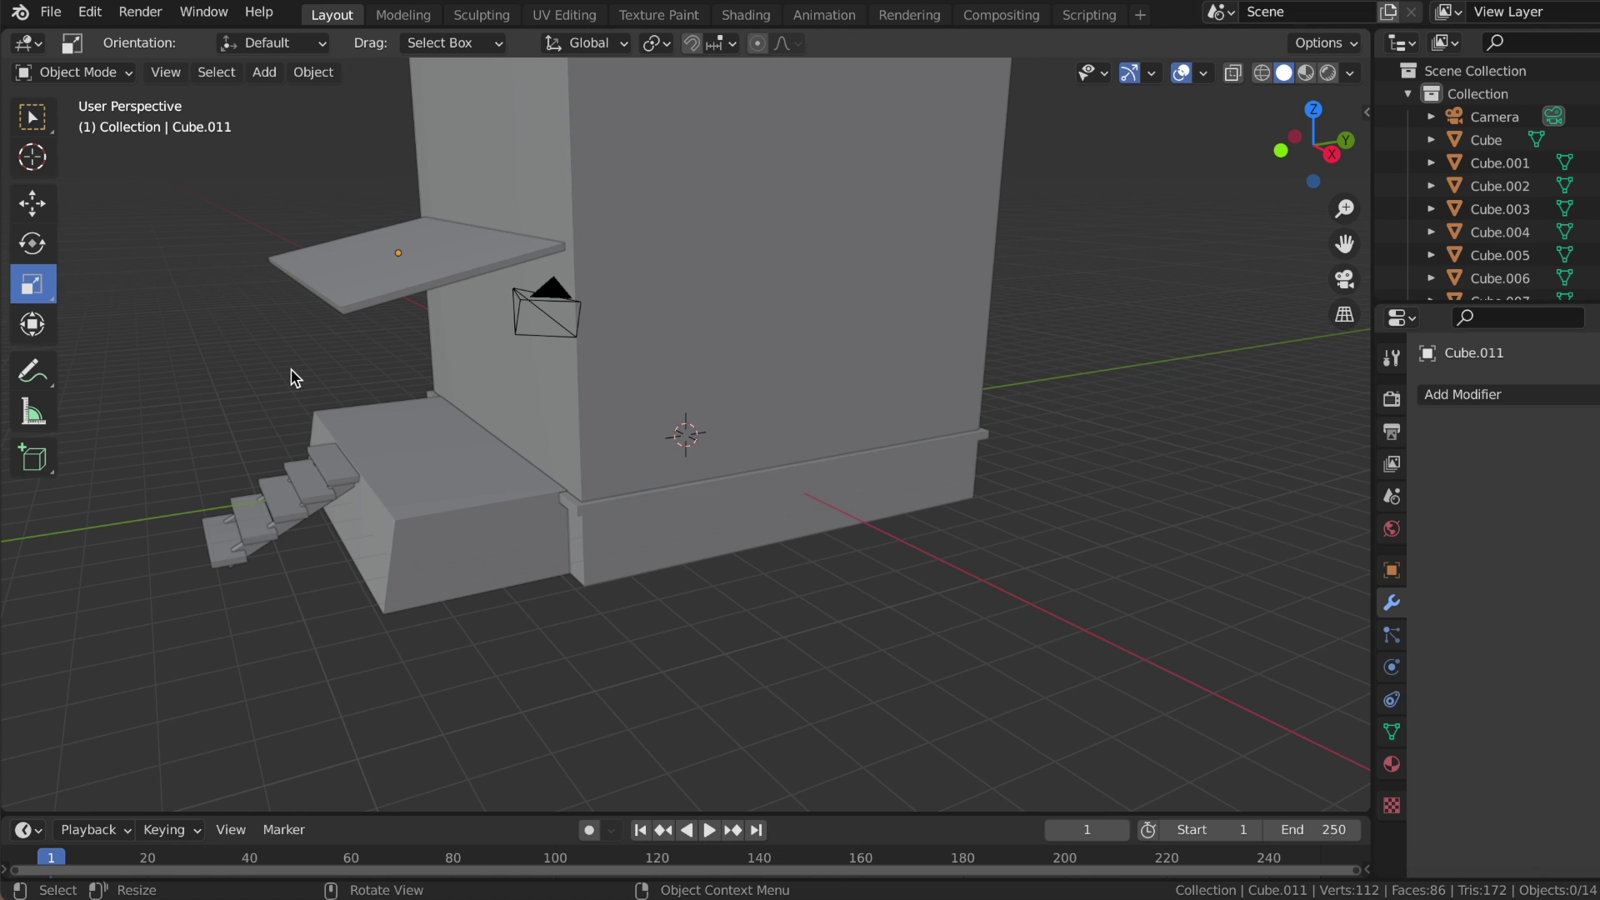
{"action": "middle_click_drag", "start_coordinate": [291, 369], "coordinate": [291, 368]}
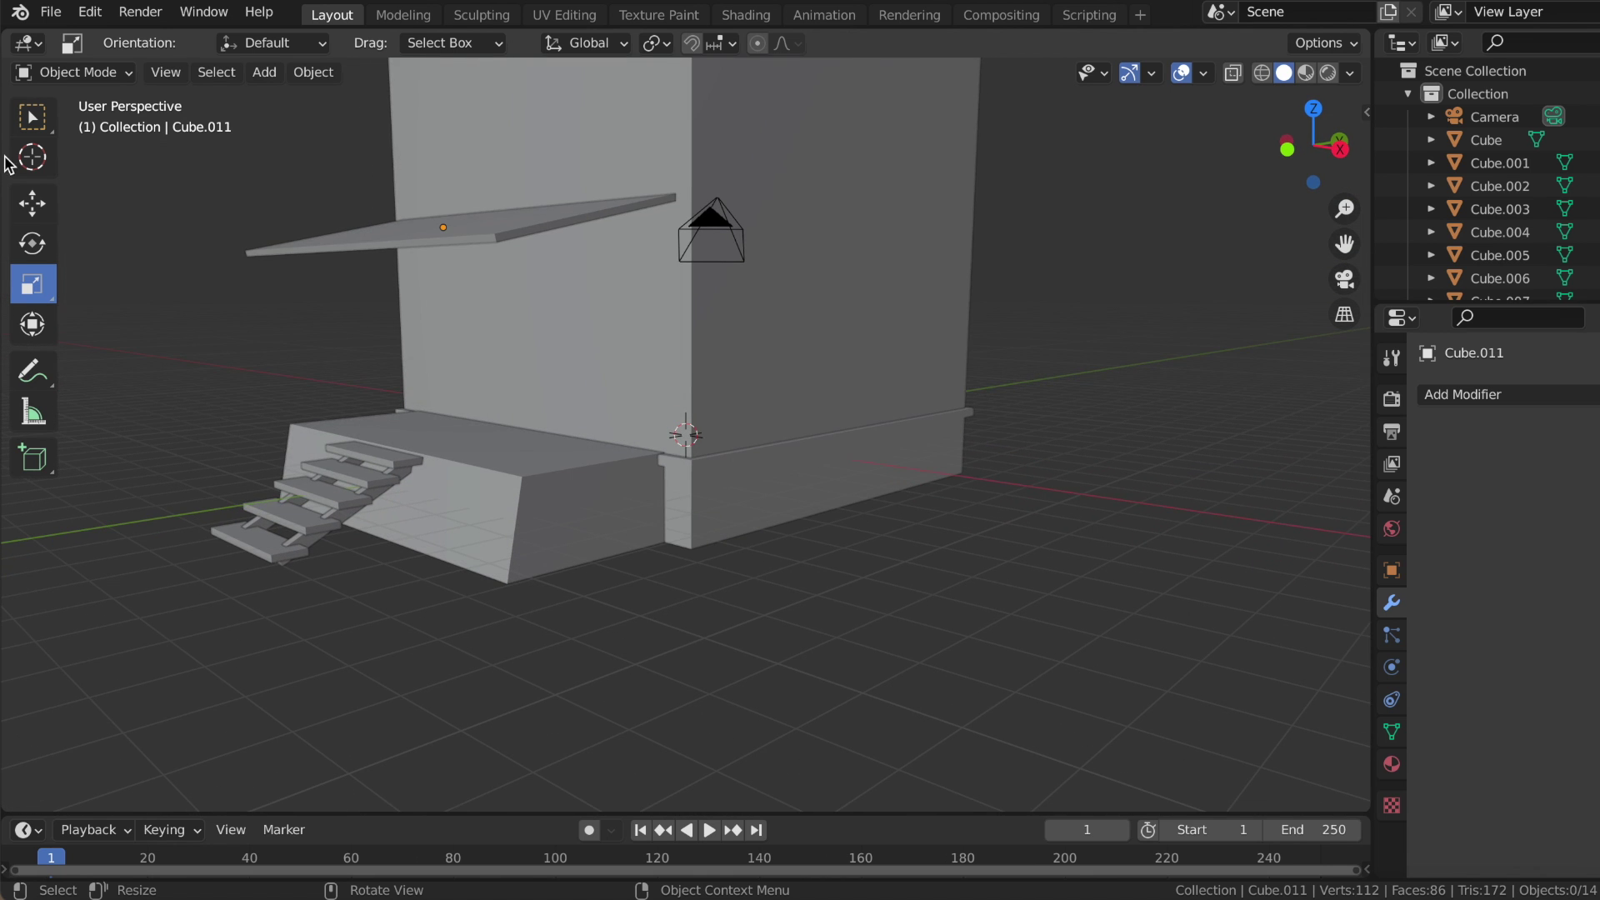
{"action": "left_click", "coordinate": [264, 73]}
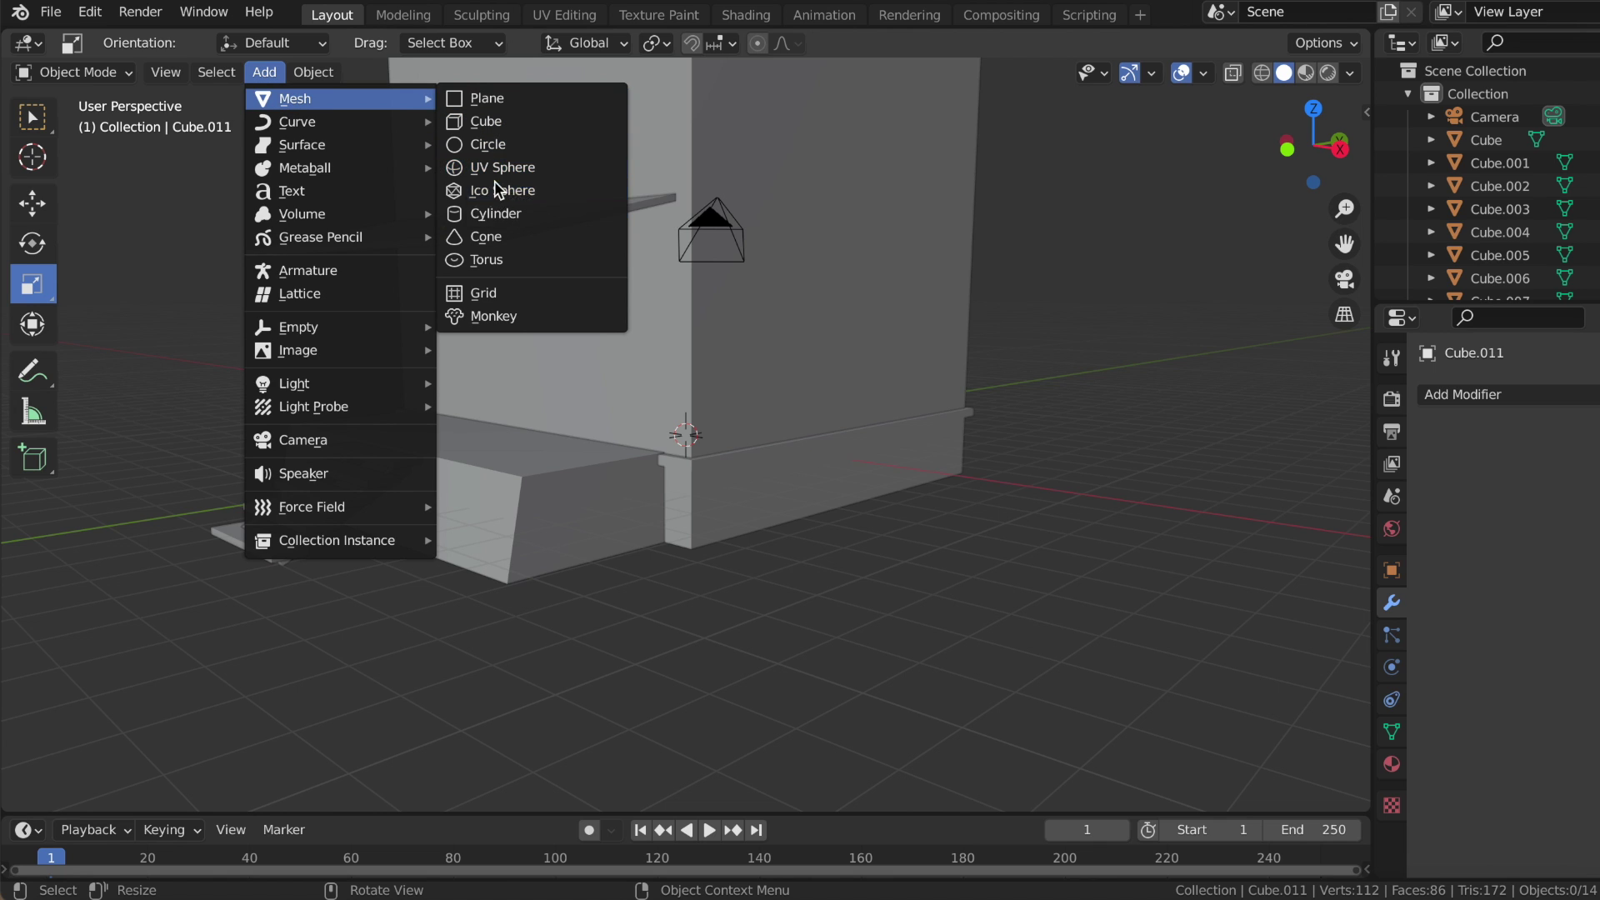
- Add a new cube and move it toward the porch
{"action": "left_click", "coordinate": [486, 121]}
{"action": "middle_click_drag", "start_coordinate": [486, 122], "coordinate": [557, 306]}
{"action": "left_click", "coordinate": [53, 212]}
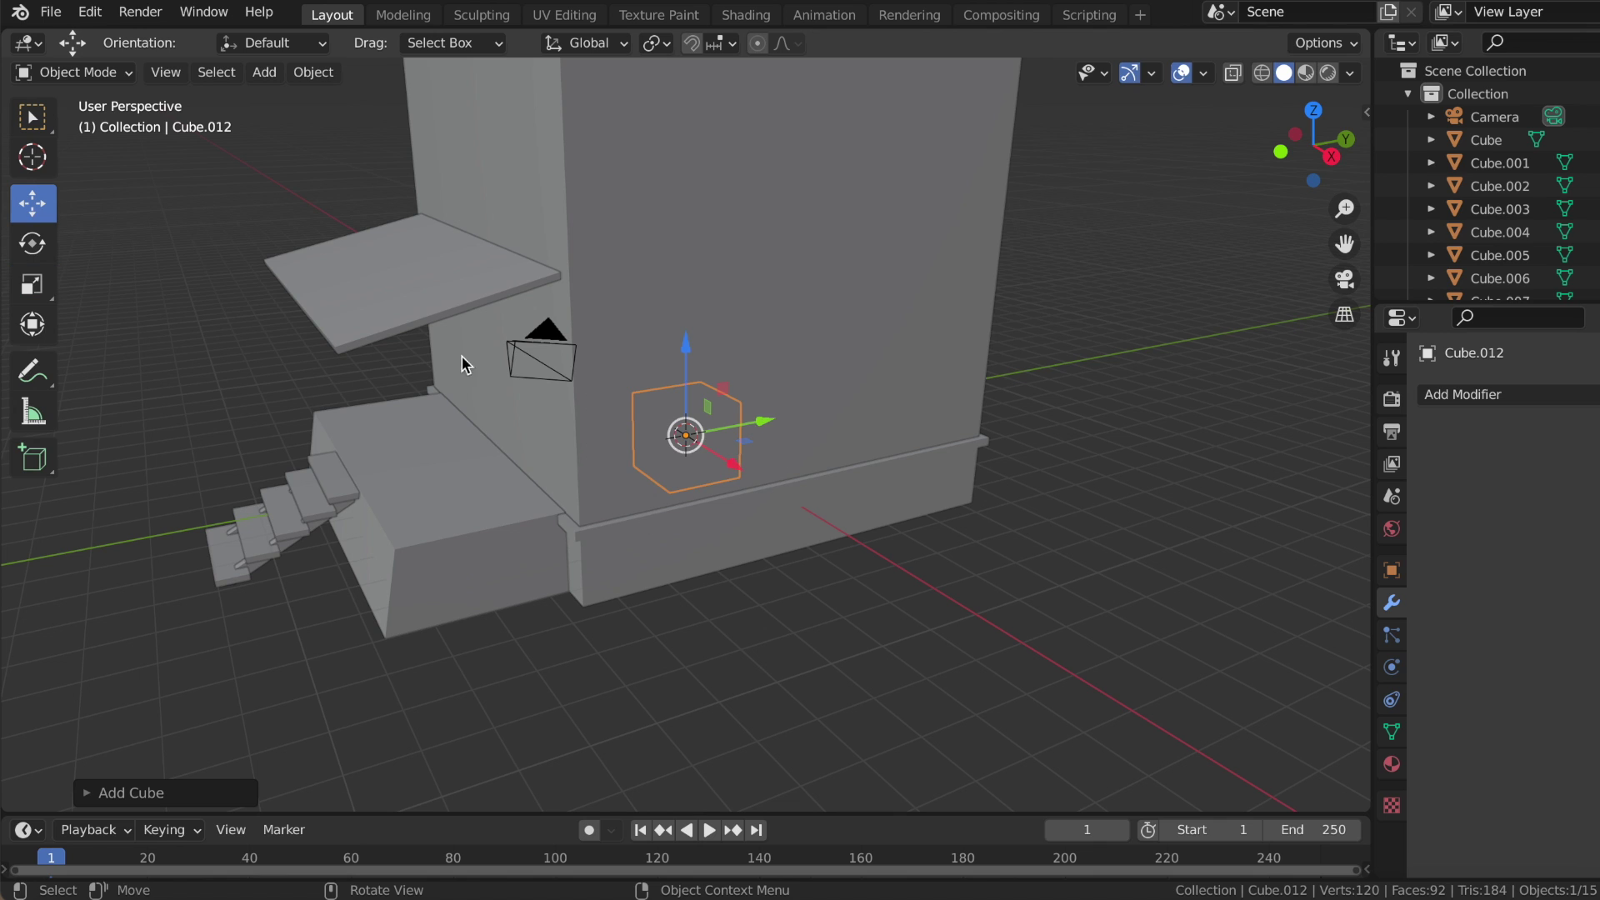
{"action": "left_click_drag", "start_coordinate": [754, 423], "coordinate": [443, 464]}
{"action": "mouse_move", "coordinate": [370, 413]}
{"action": "left_mouse_down"}
{"action": "mouse_move", "coordinate": [375, 316]}
{"action": "mouse_move", "coordinate": [381, 333]}
{"action": "left_mouse_up"}
- Scale the cube into a tall, narrow post
{"action": "left_click", "coordinate": [31, 244]}
{"action": "left_click", "coordinate": [32, 284]}
{"action": "scroll", "coordinate": [281, 334], "scroll_direction": "up", "scroll_amount": 2}
{"action": "left_click_drag", "start_coordinate": [280, 333], "coordinate": [280, 188]}
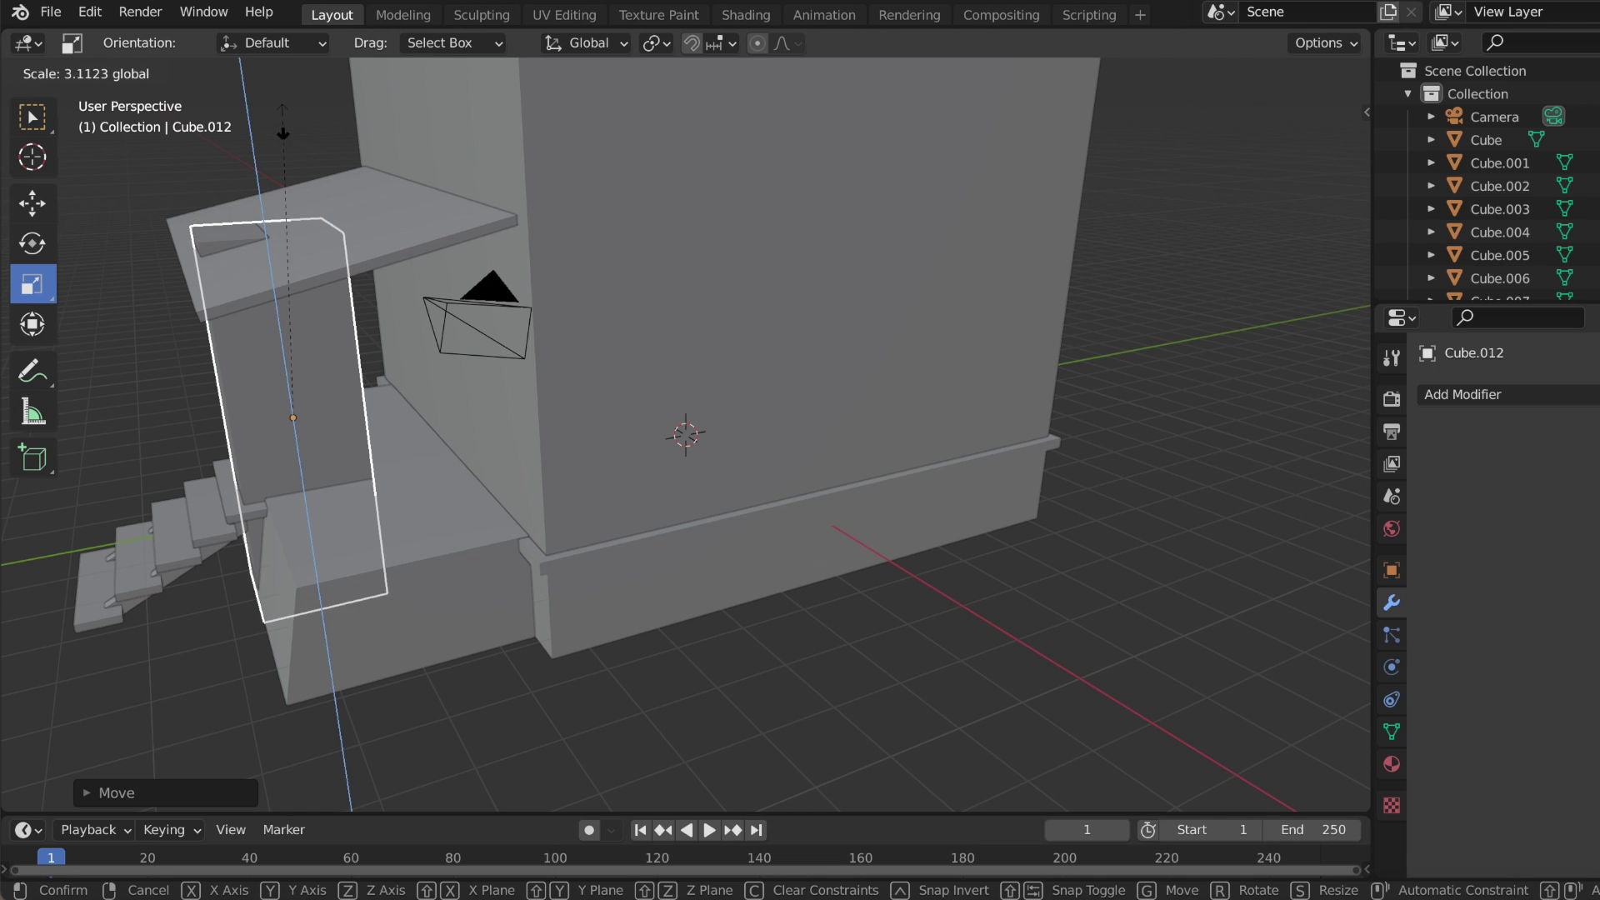
{"action": "left_click_drag", "start_coordinate": [283, 131], "coordinate": [284, 133]}
{"action": "left_click_drag", "start_coordinate": [372, 350], "coordinate": [300, 411]}
{"action": "middle_click_drag", "start_coordinate": [300, 410], "coordinate": [375, 500]}
{"action": "mouse_move", "coordinate": [443, 564]}
{"action": "left_mouse_down"}
{"action": "mouse_move", "coordinate": [392, 538]}
{"action": "mouse_move", "coordinate": [424, 513]}
{"action": "mouse_move", "coordinate": [475, 581]}
{"action": "mouse_move", "coordinate": [411, 543]}
{"action": "left_mouse_up"}
{"action": "middle_click_drag", "start_coordinate": [411, 542], "coordinate": [428, 549]}
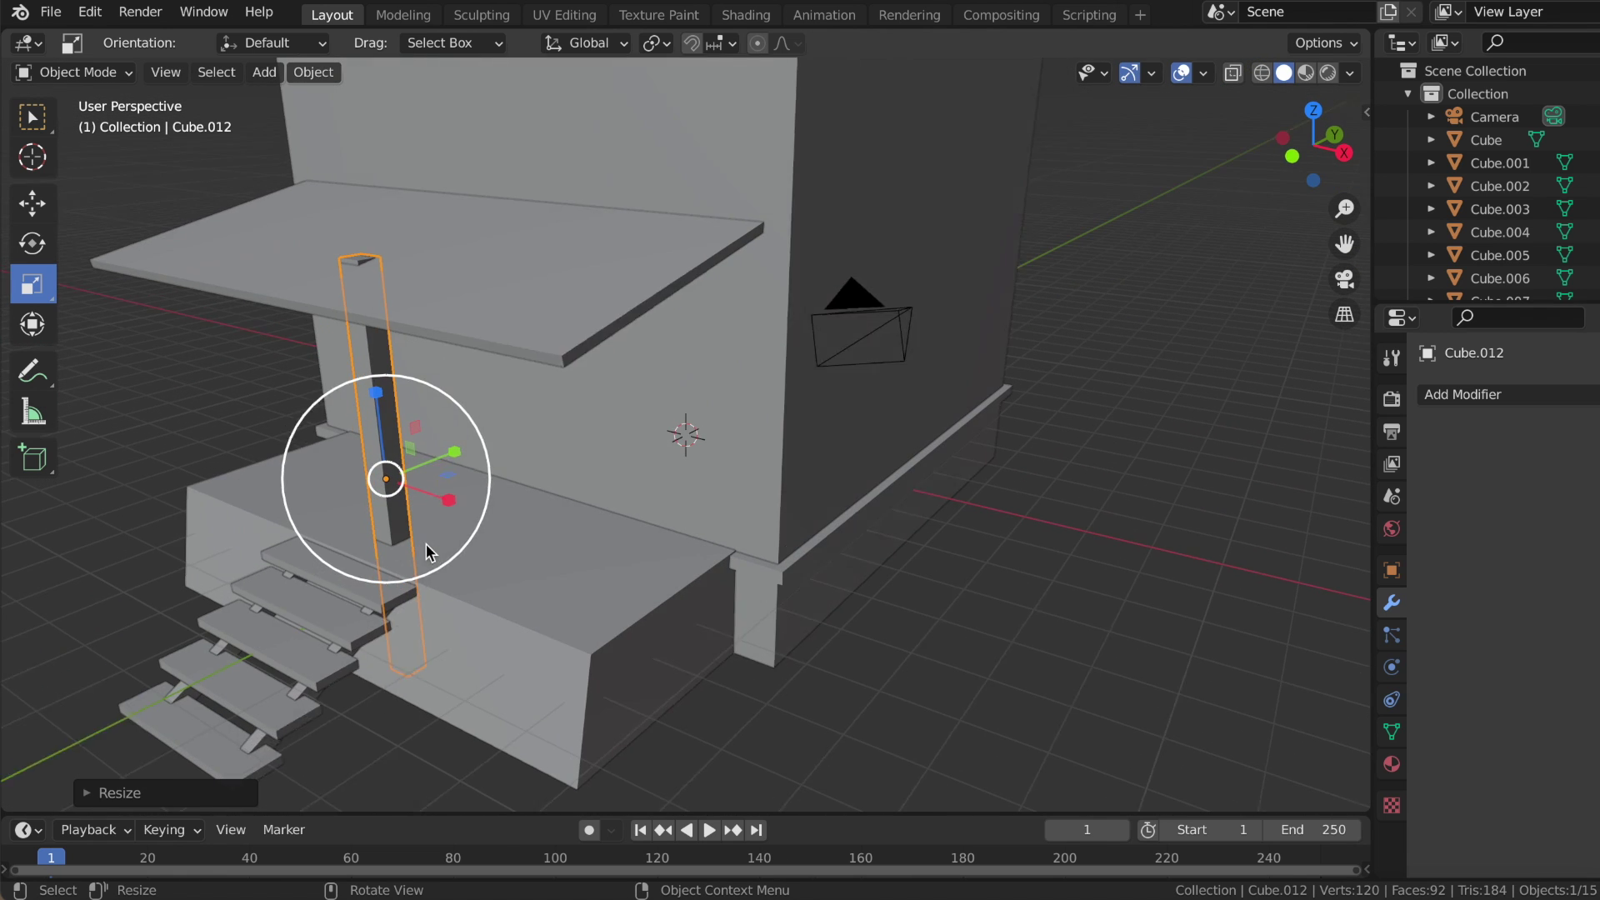
- Move the post toward the porch front and shorten it vertically
{"action": "key", "text": "shift+space"}
{"action": "key", "text": "g"}
{"action": "left_click_drag", "start_coordinate": [461, 494], "coordinate": [593, 582]}
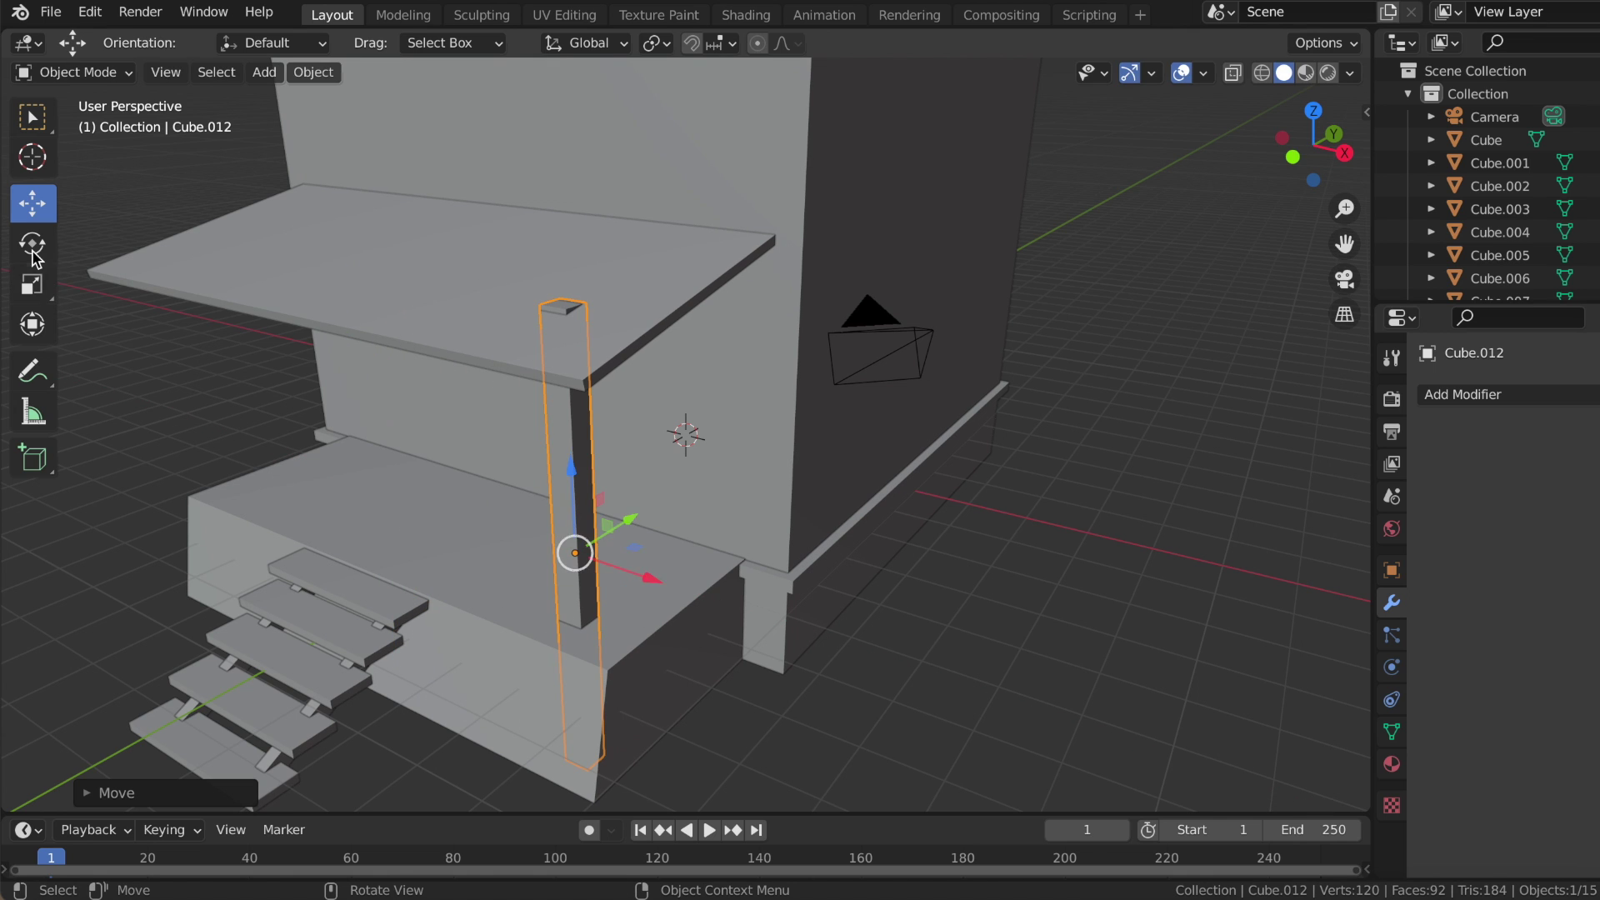
{"action": "key", "text": "shift+space"}
{"action": "key", "text": "s"}
{"action": "mouse_move", "coordinate": [573, 485]}
{"action": "left_mouse_down"}
{"action": "mouse_move", "coordinate": [572, 515]}
{"action": "mouse_move", "coordinate": [588, 492]}
{"action": "left_mouse_up"}
{"action": "middle_click_drag", "start_coordinate": [587, 492], "coordinate": [372, 311]}
- Position the post vertically and slide it sideways along the porch edge
{"action": "key", "text": "shift+space"}
{"action": "key", "text": "g"}
{"action": "left_click_drag", "start_coordinate": [372, 303], "coordinate": [358, 241]}
{"action": "mouse_move", "coordinate": [457, 341]}
{"action": "left_mouse_down"}
{"action": "mouse_move", "coordinate": [400, 336]}
{"action": "mouse_move", "coordinate": [490, 350]}
{"action": "left_mouse_up"}
{"action": "middle_click_drag", "start_coordinate": [490, 350], "coordinate": [504, 298]}
{"action": "left_click_drag", "start_coordinate": [503, 298], "coordinate": [501, 268]}
{"action": "mouse_move", "coordinate": [873, 633]}
{"action": "middle_mouse_down"}
{"action": "mouse_move", "coordinate": [463, 471]}
{"action": "mouse_move", "coordinate": [711, 511]}
{"action": "middle_mouse_up"}
{"action": "left_click", "coordinate": [459, 460]}
{"action": "left_click_drag", "start_coordinate": [711, 511], "coordinate": [749, 525]}
- Move the post along Y onto the porch corner and fine-tune its height
{"action": "key", "text": "g"}
{"action": "key", "text": "y"}
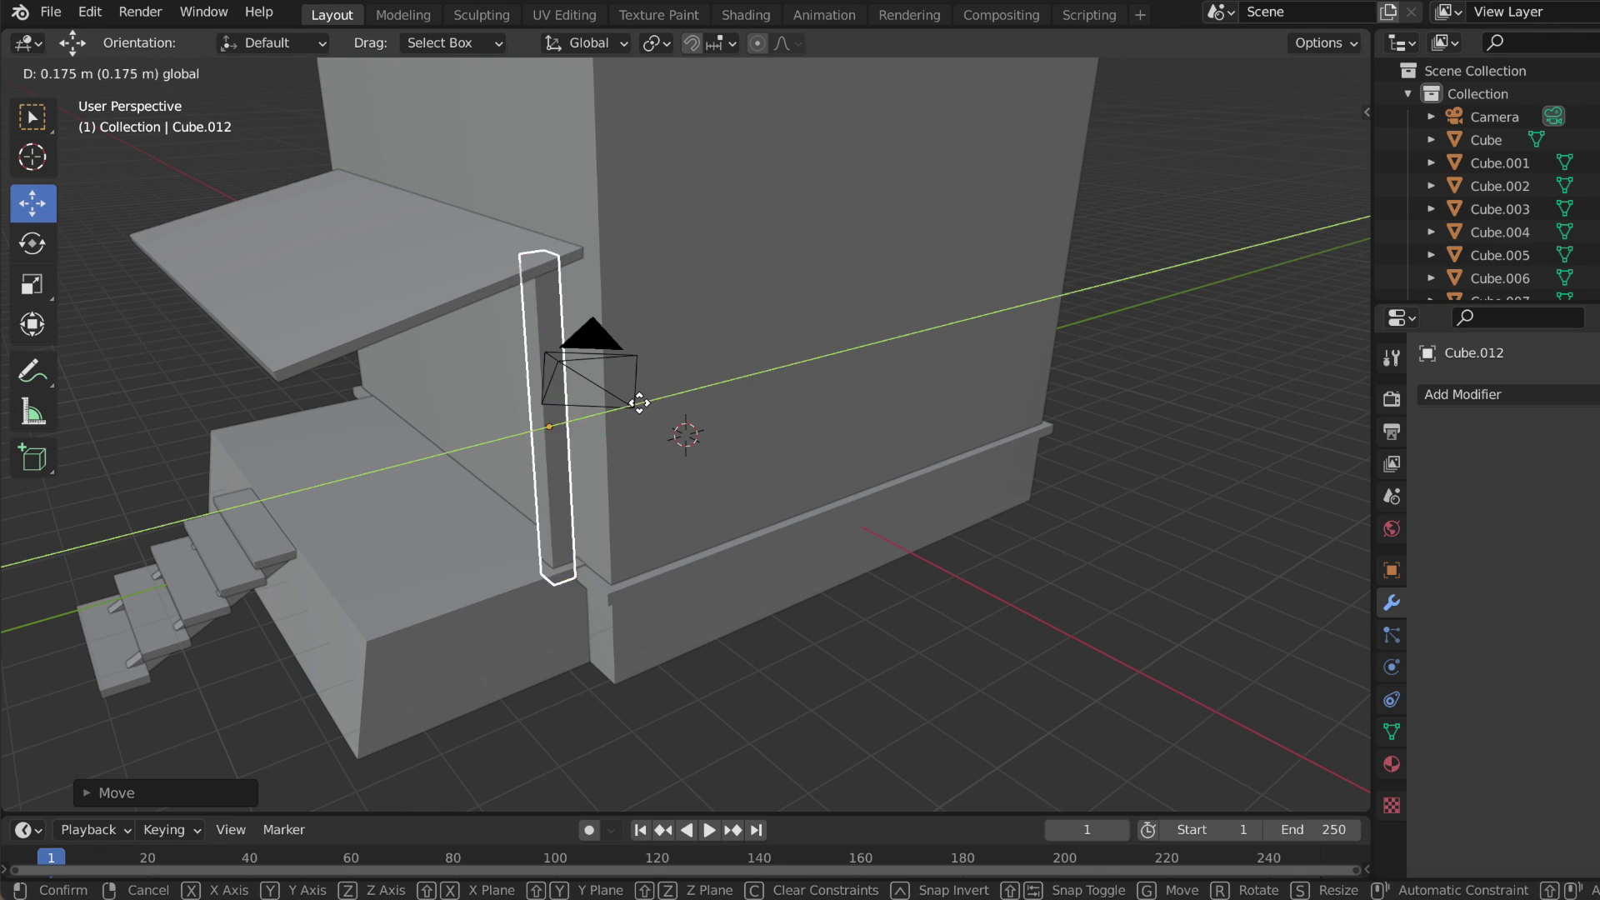
{"action": "left_click", "coordinate": [636, 400]}
{"action": "middle_click_drag", "start_coordinate": [636, 400], "coordinate": [636, 404]}
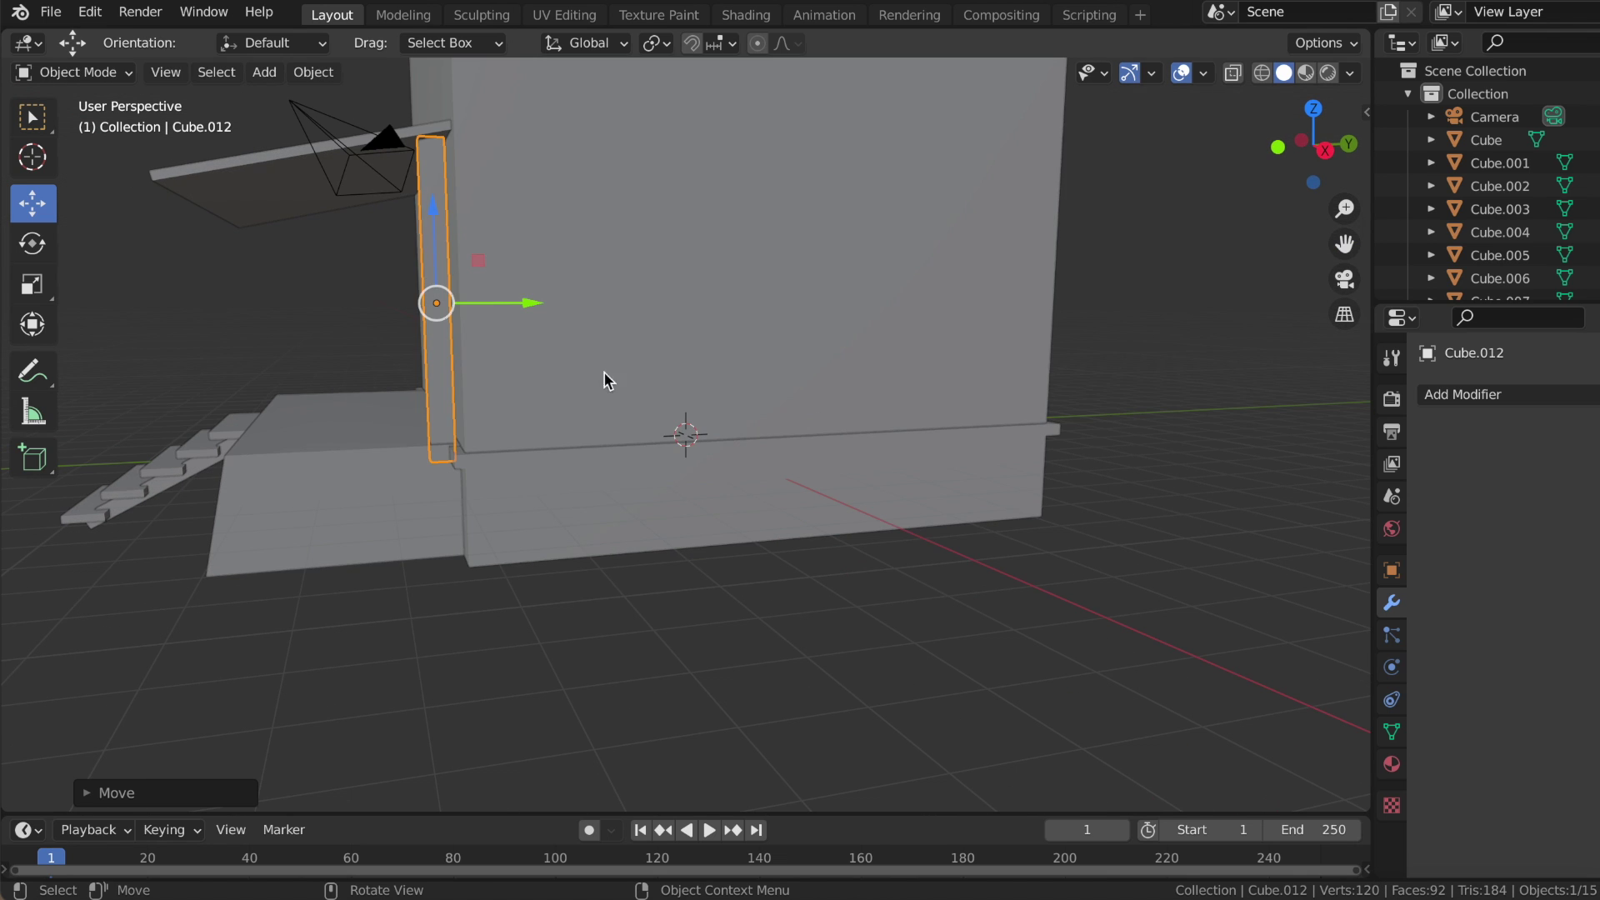
{"action": "left_click_drag", "start_coordinate": [527, 301], "coordinate": [511, 300]}
{"action": "left_click_drag", "start_coordinate": [431, 209], "coordinate": [432, 200]}
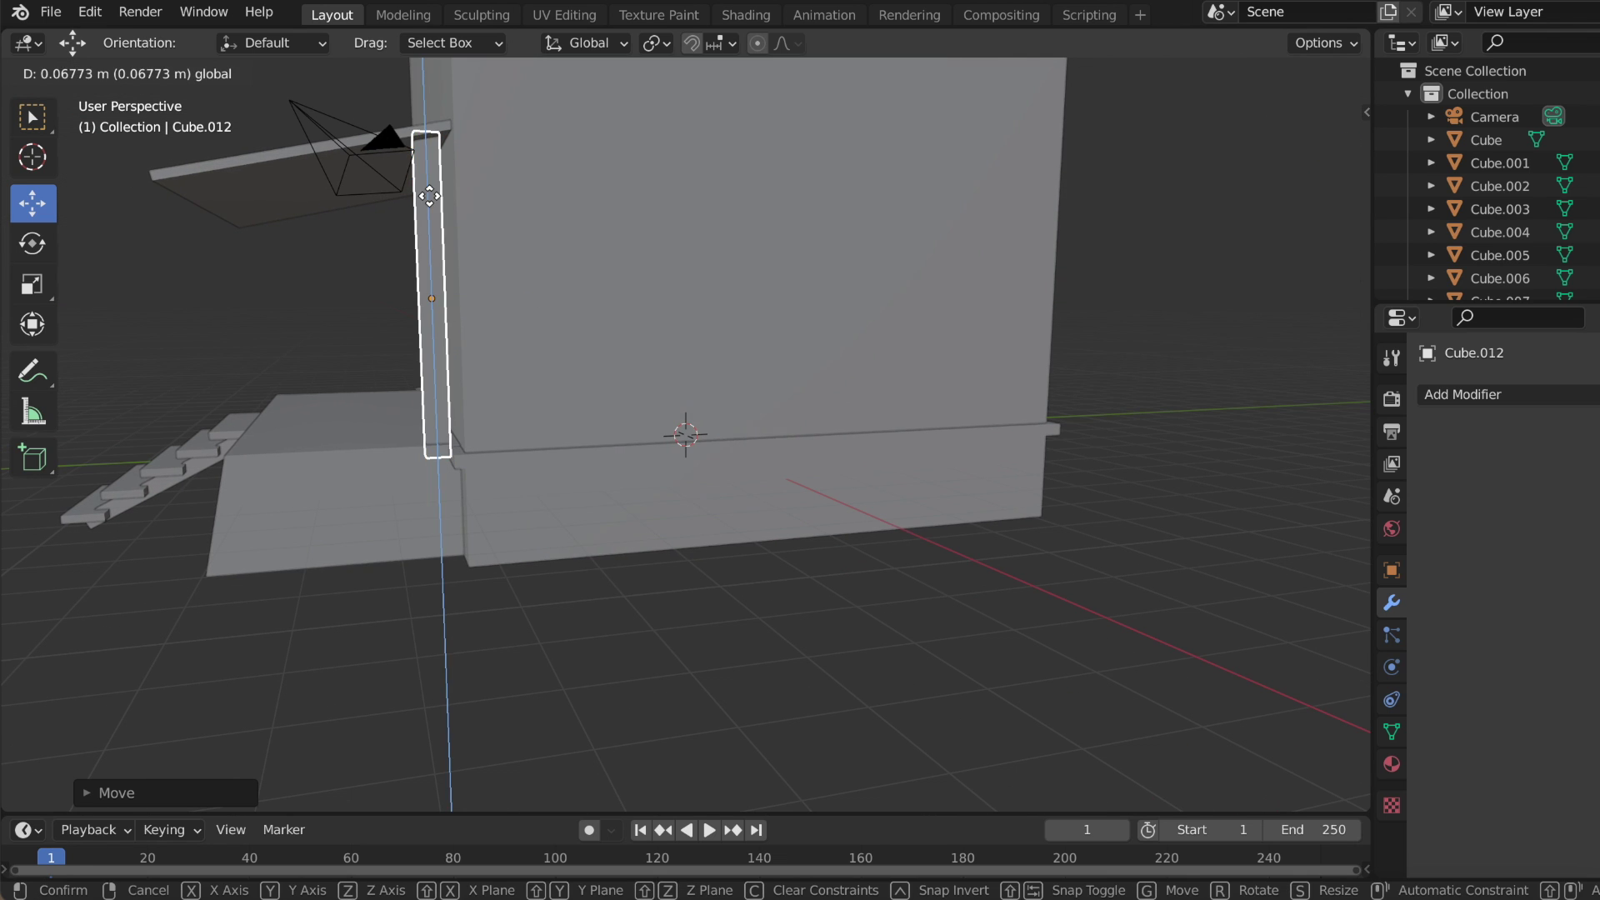
{"action": "middle_click_drag", "start_coordinate": [432, 200], "coordinate": [468, 315]}
{"action": "left_click_drag", "start_coordinate": [464, 350], "coordinate": [464, 350]}
{"action": "middle_click_drag", "start_coordinate": [756, 651], "coordinate": [757, 652]}
{"action": "left_click", "coordinate": [688, 467]}
- In Edit Mode, add a horizontal loop cut on the post and slide it down
{"action": "middle_click_drag", "start_coordinate": [688, 472], "coordinate": [688, 472]}
{"action": "key", "text": "Tab"}
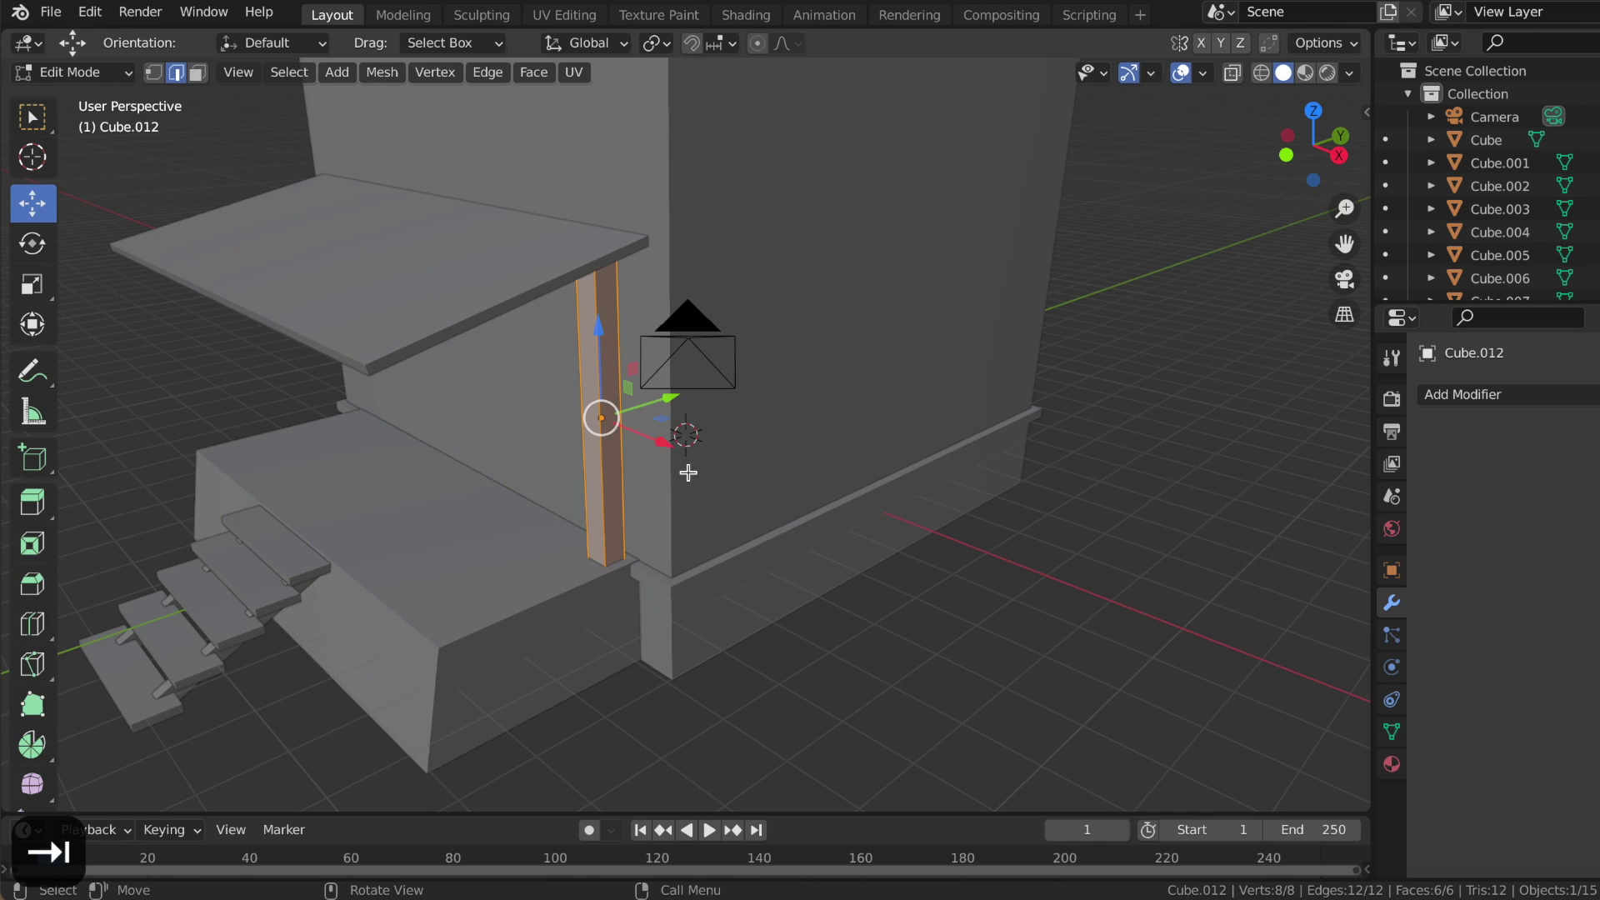
{"action": "key", "text": "ctrl+r"}
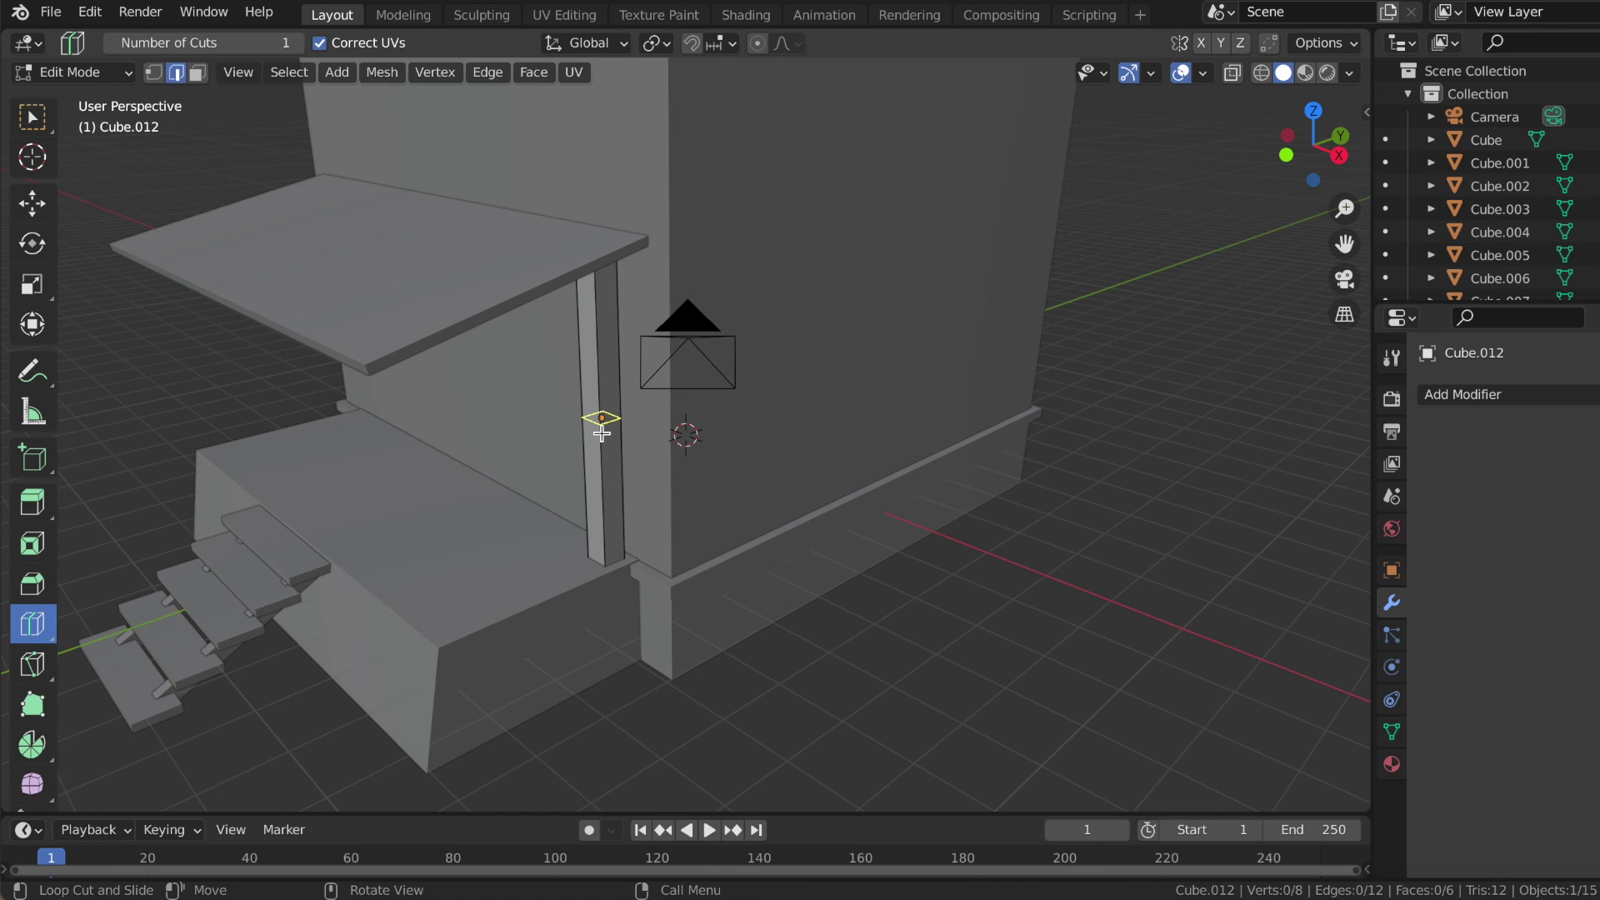
{"action": "left_click", "coordinate": [600, 432]}
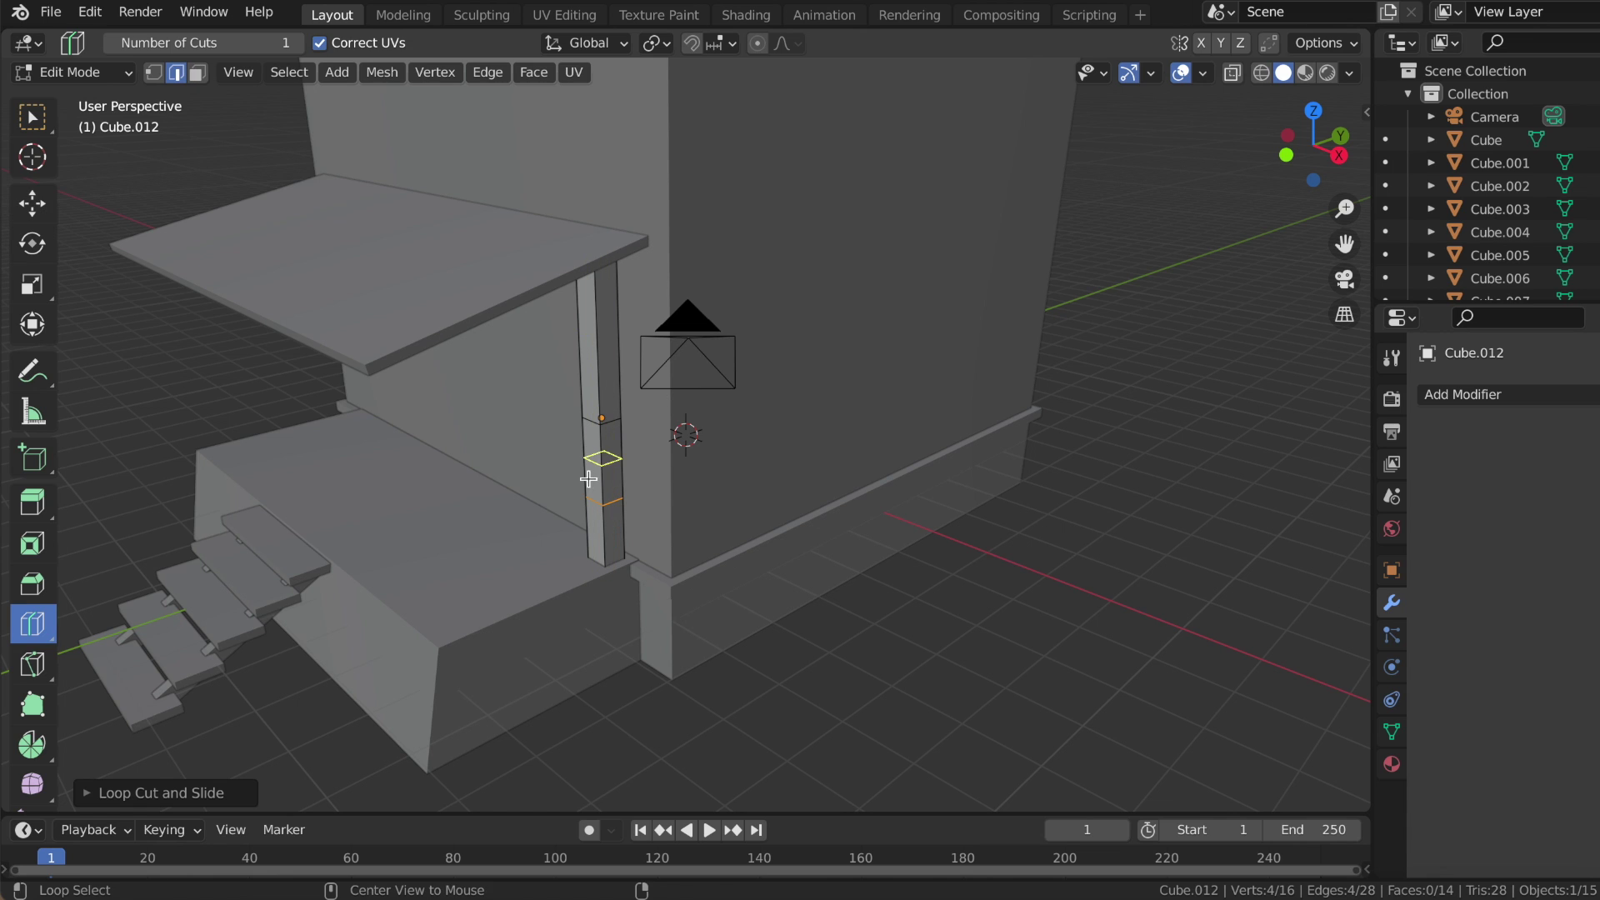
{"action": "left_click", "coordinate": [32, 202]}
{"action": "mouse_move", "coordinate": [600, 421]}
{"action": "left_mouse_down"}
{"action": "mouse_move", "coordinate": [599, 439]}
{"action": "mouse_move", "coordinate": [599, 396]}
{"action": "left_mouse_up"}
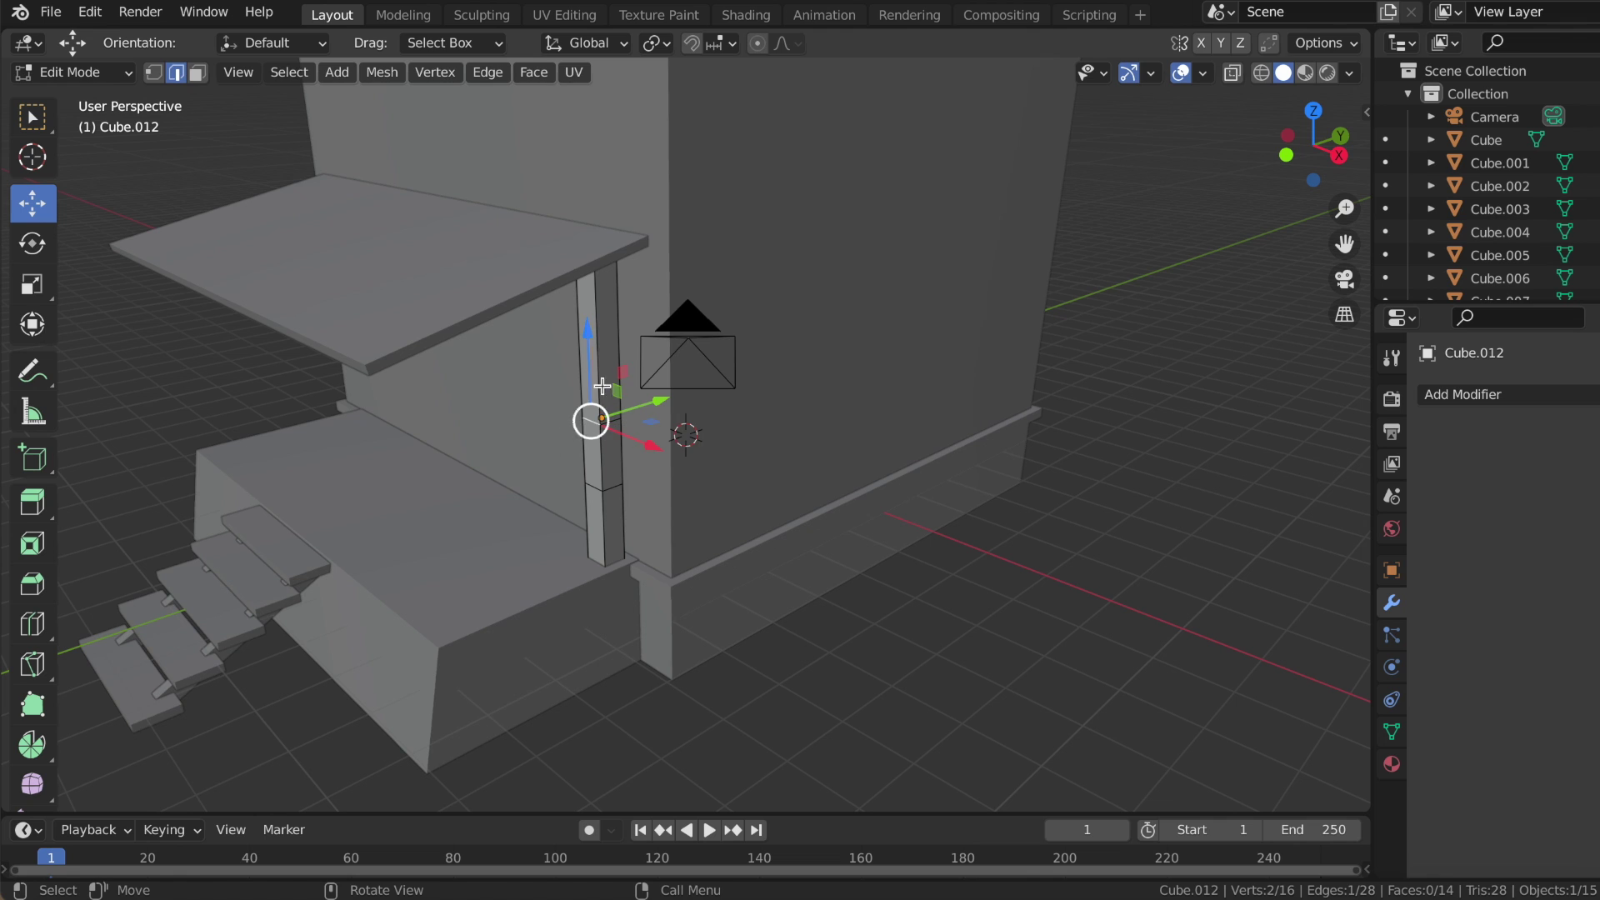
{"action": "left_click_drag", "start_coordinate": [589, 327], "coordinate": [592, 493]}
{"action": "key", "text": "ctrl+z"}
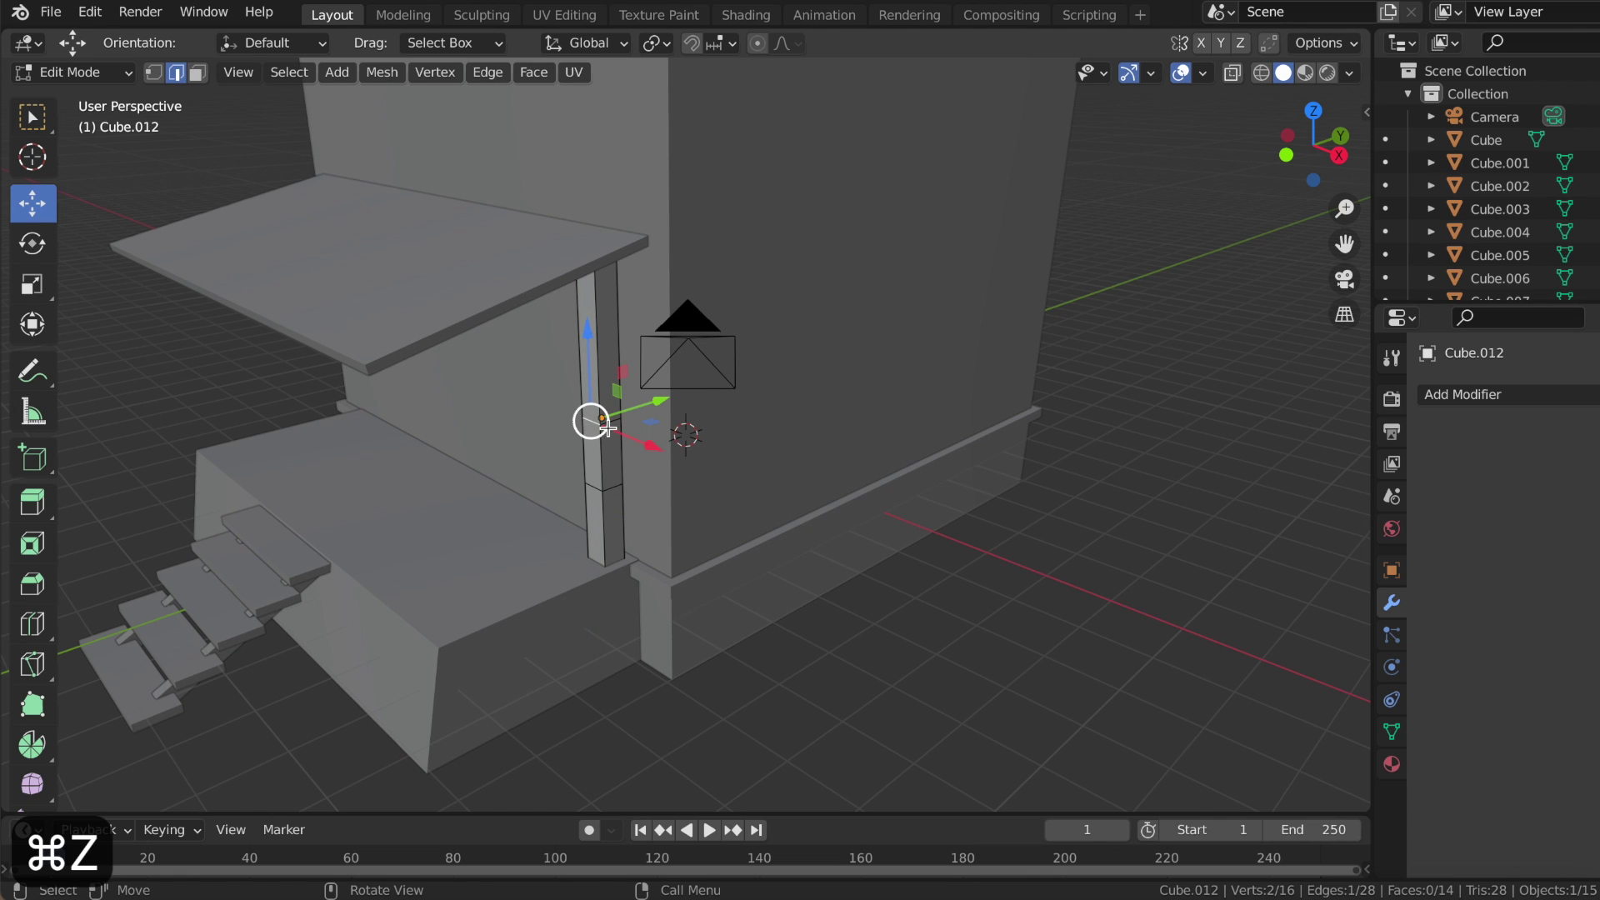
{"action": "mouse_move", "coordinate": [600, 414]}
{"action": "left_mouse_down"}
{"action": "mouse_move", "coordinate": [601, 372]}
{"action": "mouse_move", "coordinate": [601, 387]}
{"action": "left_mouse_up"}
- Extrude a side face of the post outward into a crossbar, then extend it slightly
{"action": "left_click", "coordinate": [198, 73]}
{"action": "left_click", "coordinate": [570, 398]}
{"action": "mouse_move", "coordinate": [584, 400]}
{"action": "middle_mouse_down"}
{"action": "mouse_move", "coordinate": [670, 389]}
{"action": "mouse_move", "coordinate": [498, 435]}
{"action": "middle_mouse_up"}
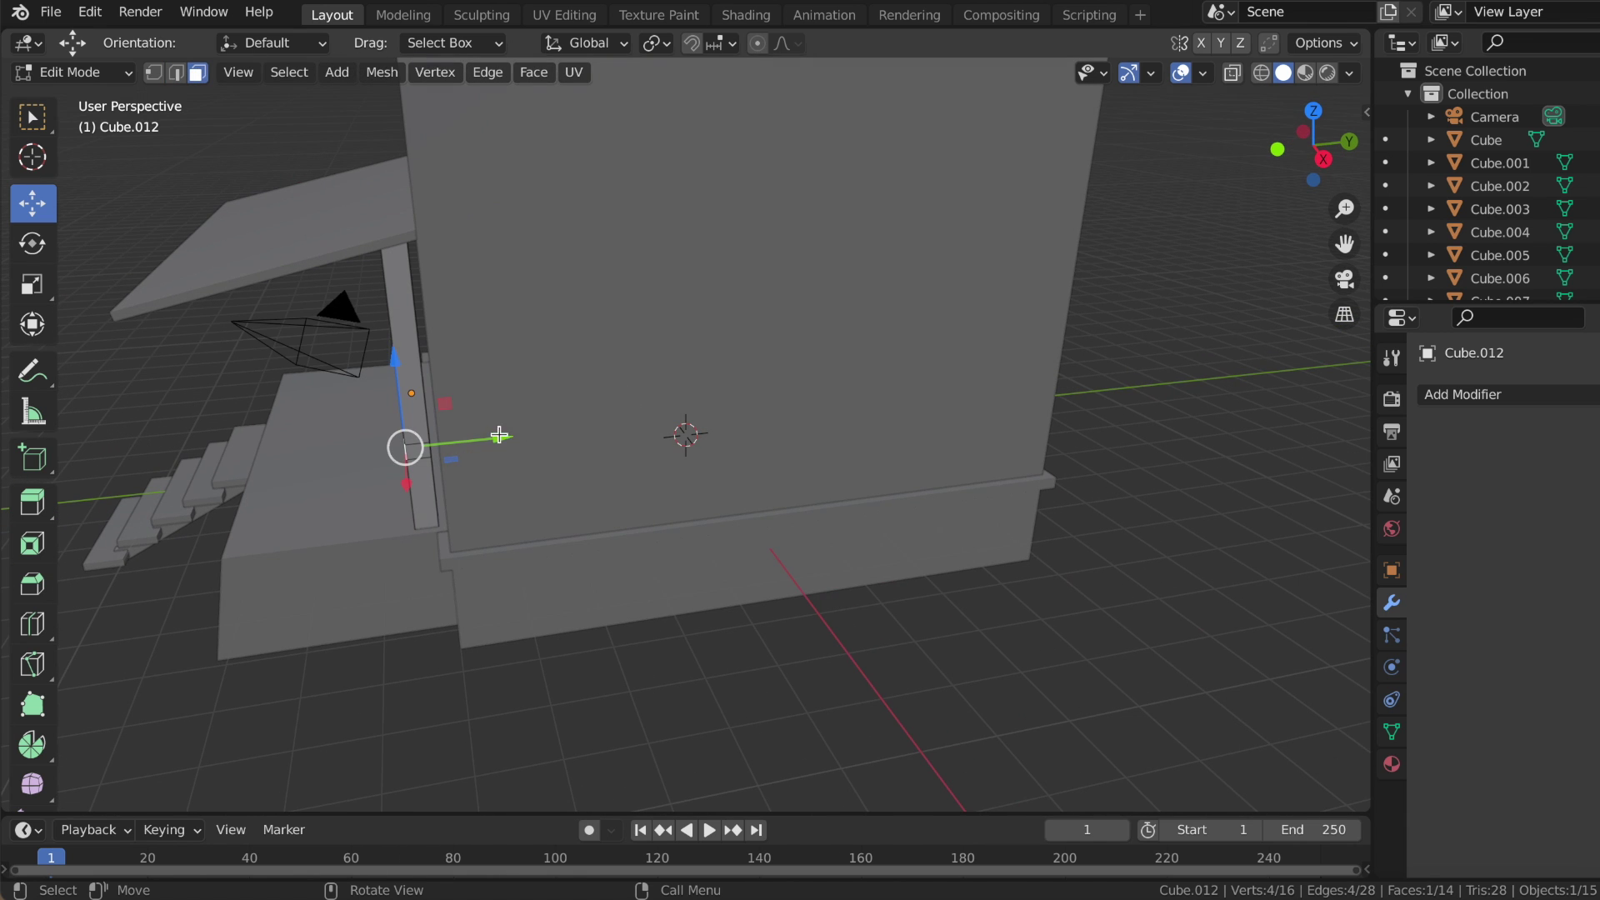
{"action": "key", "text": "e"}
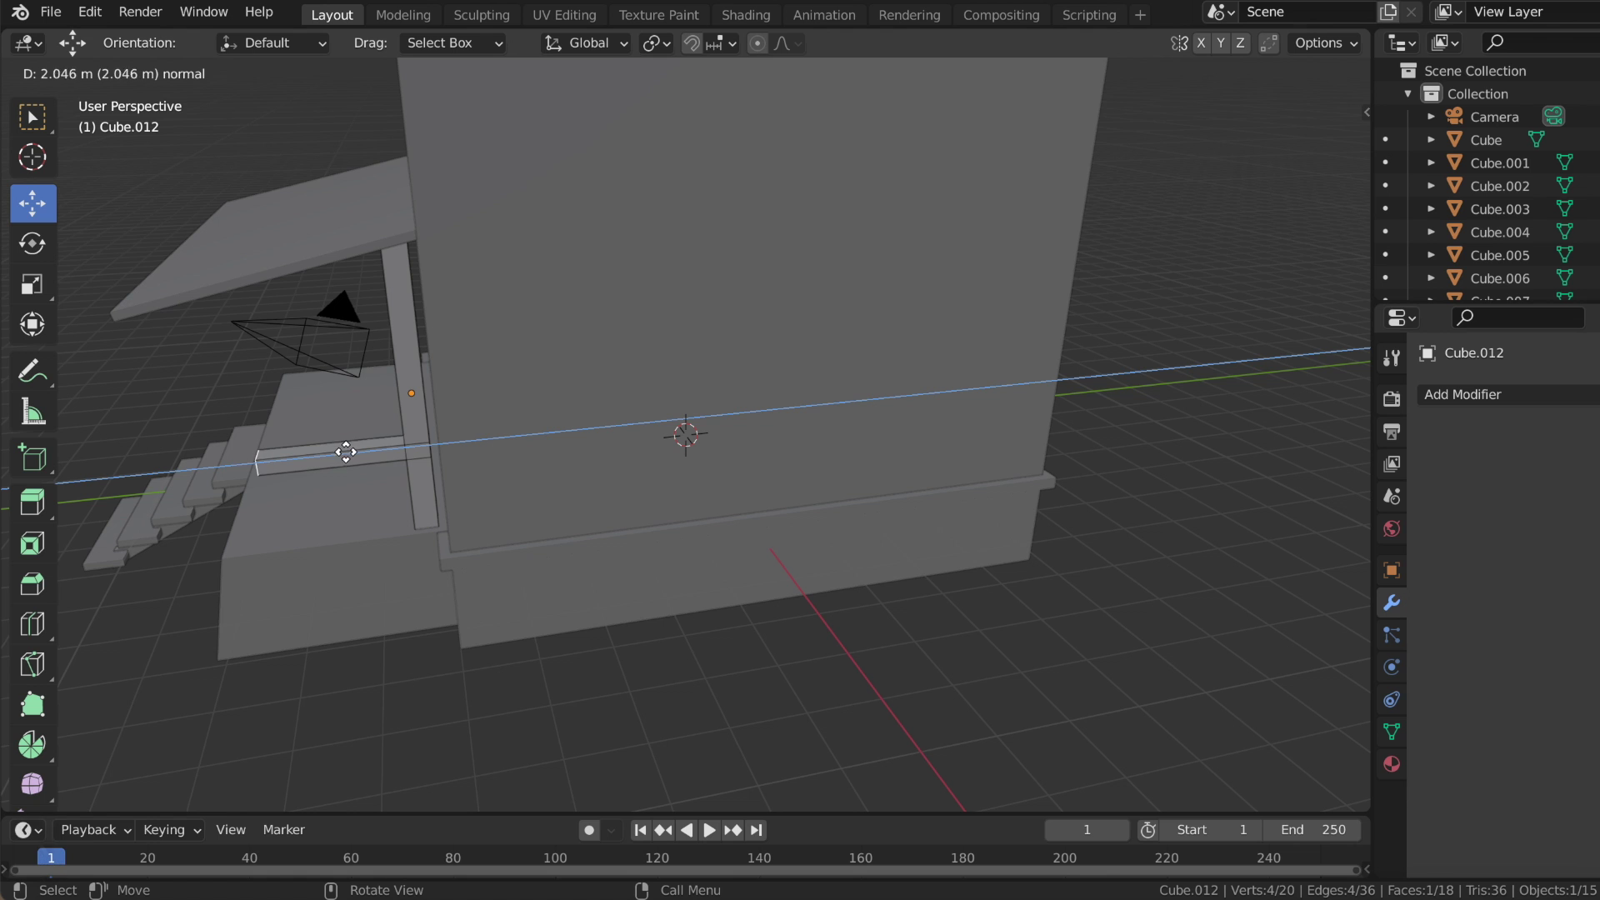
{"action": "left_click", "coordinate": [351, 456]}
{"action": "middle_click_drag", "start_coordinate": [352, 455], "coordinate": [341, 458]}
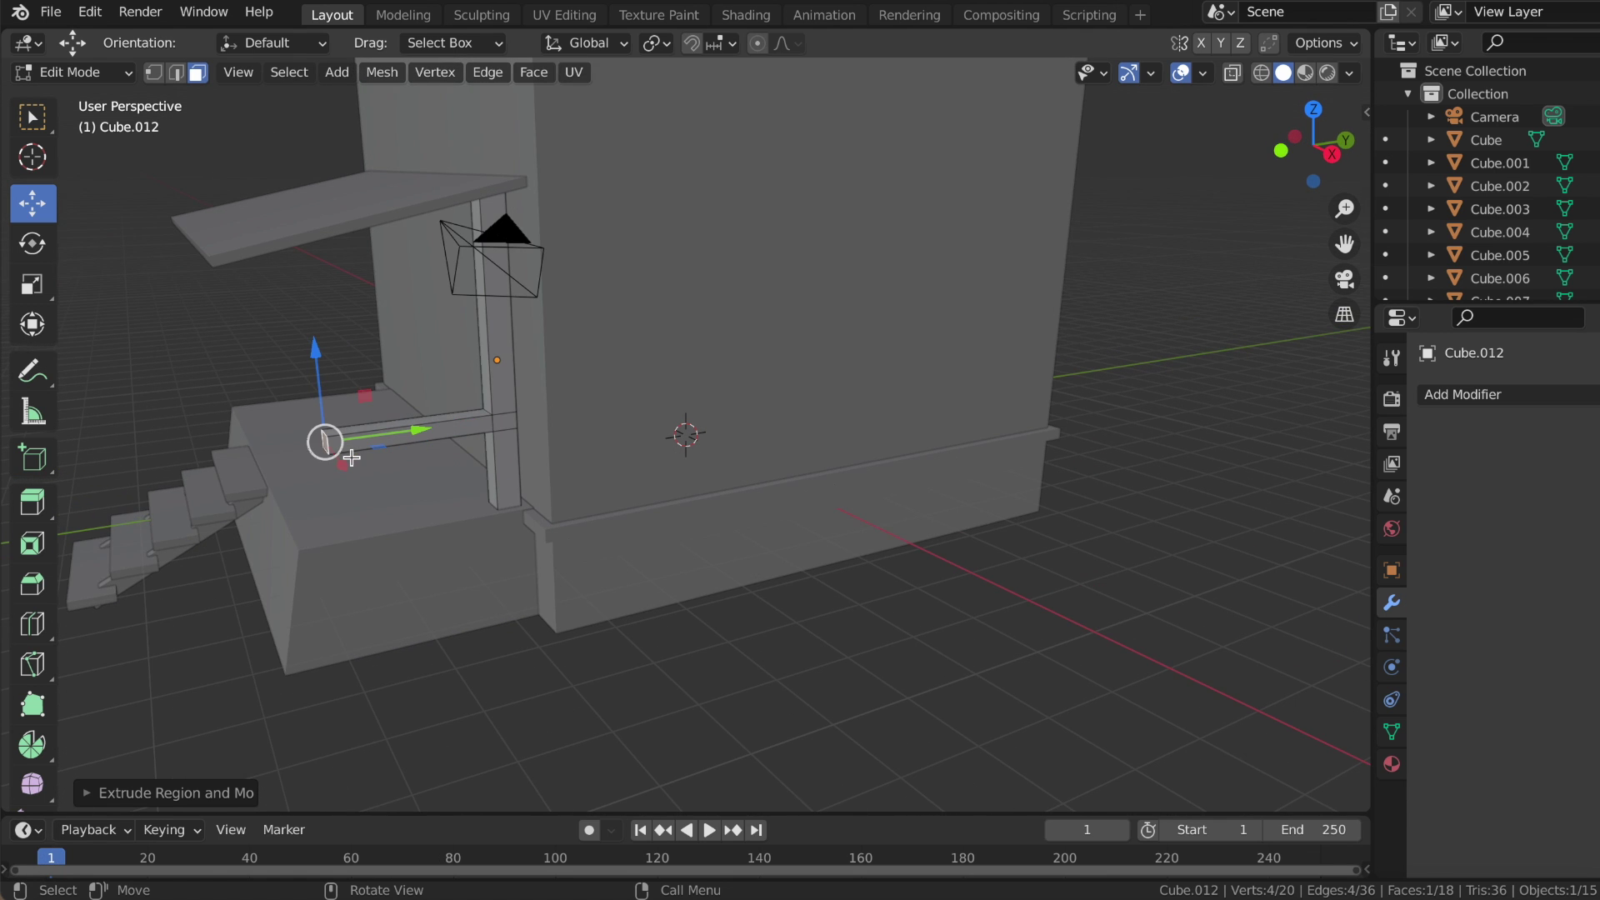
{"action": "key", "text": "e"}
{"action": "left_click", "coordinate": [322, 453]}
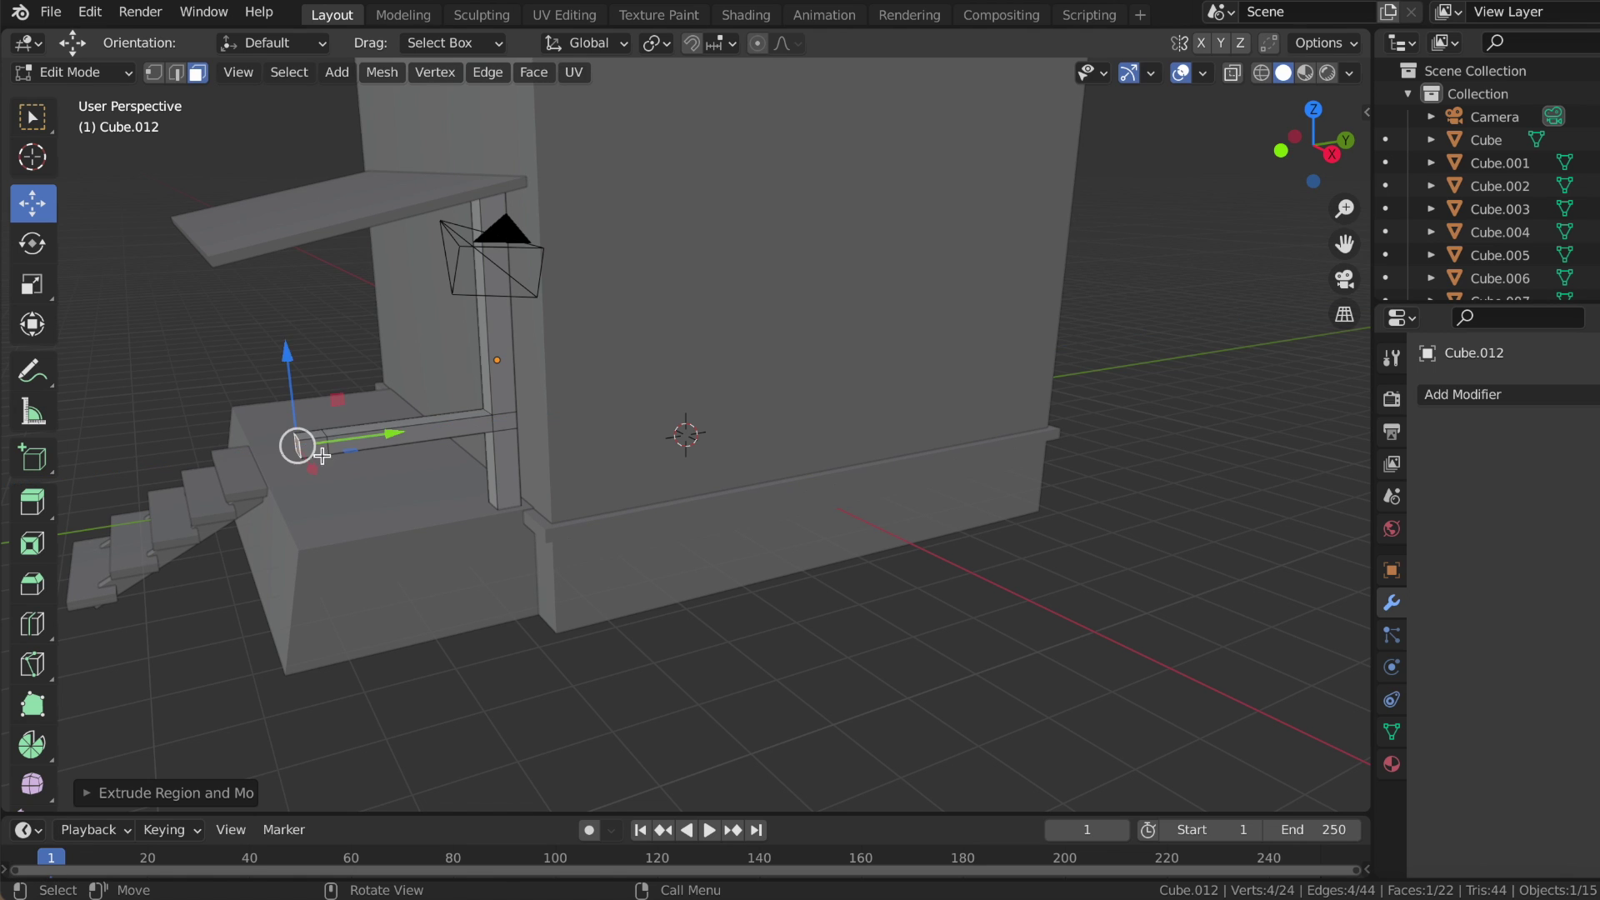
- Extrude the crossbar end up to the roof and down to the porch floor
{"action": "key", "text": "e"}
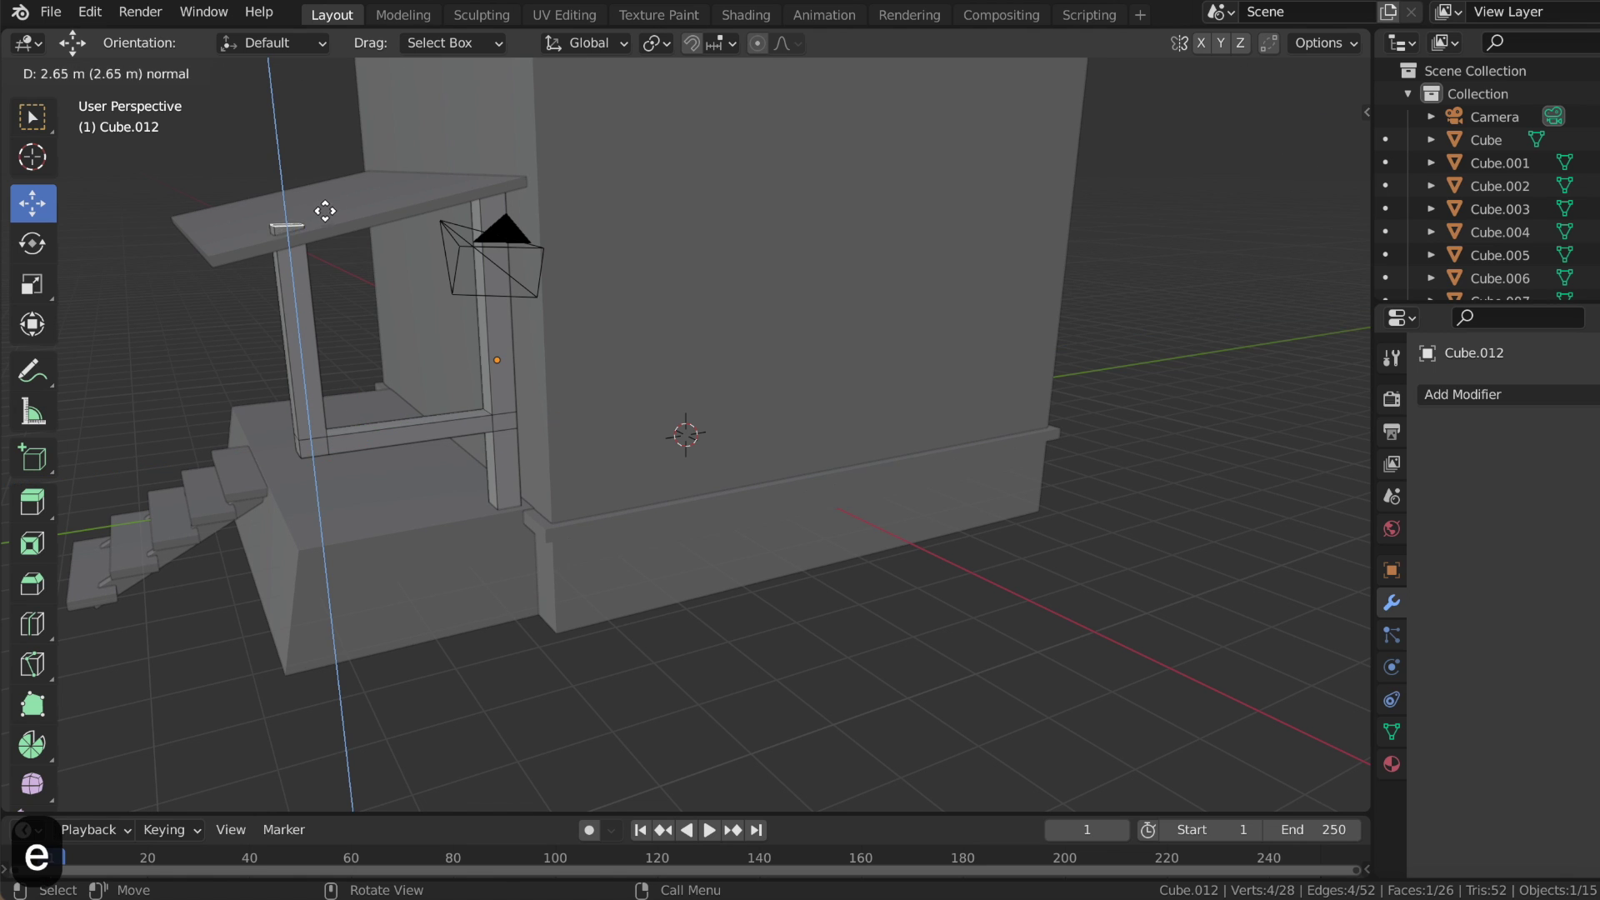
{"action": "left_click", "coordinate": [325, 221]}
{"action": "mouse_move", "coordinate": [347, 431]}
{"action": "middle_mouse_down"}
{"action": "mouse_move", "coordinate": [403, 169]}
{"action": "mouse_move", "coordinate": [400, 283]}
{"action": "mouse_move", "coordinate": [588, 405]}
{"action": "middle_mouse_up"}
{"action": "key", "text": "e"}
{"action": "left_click", "coordinate": [401, 282]}
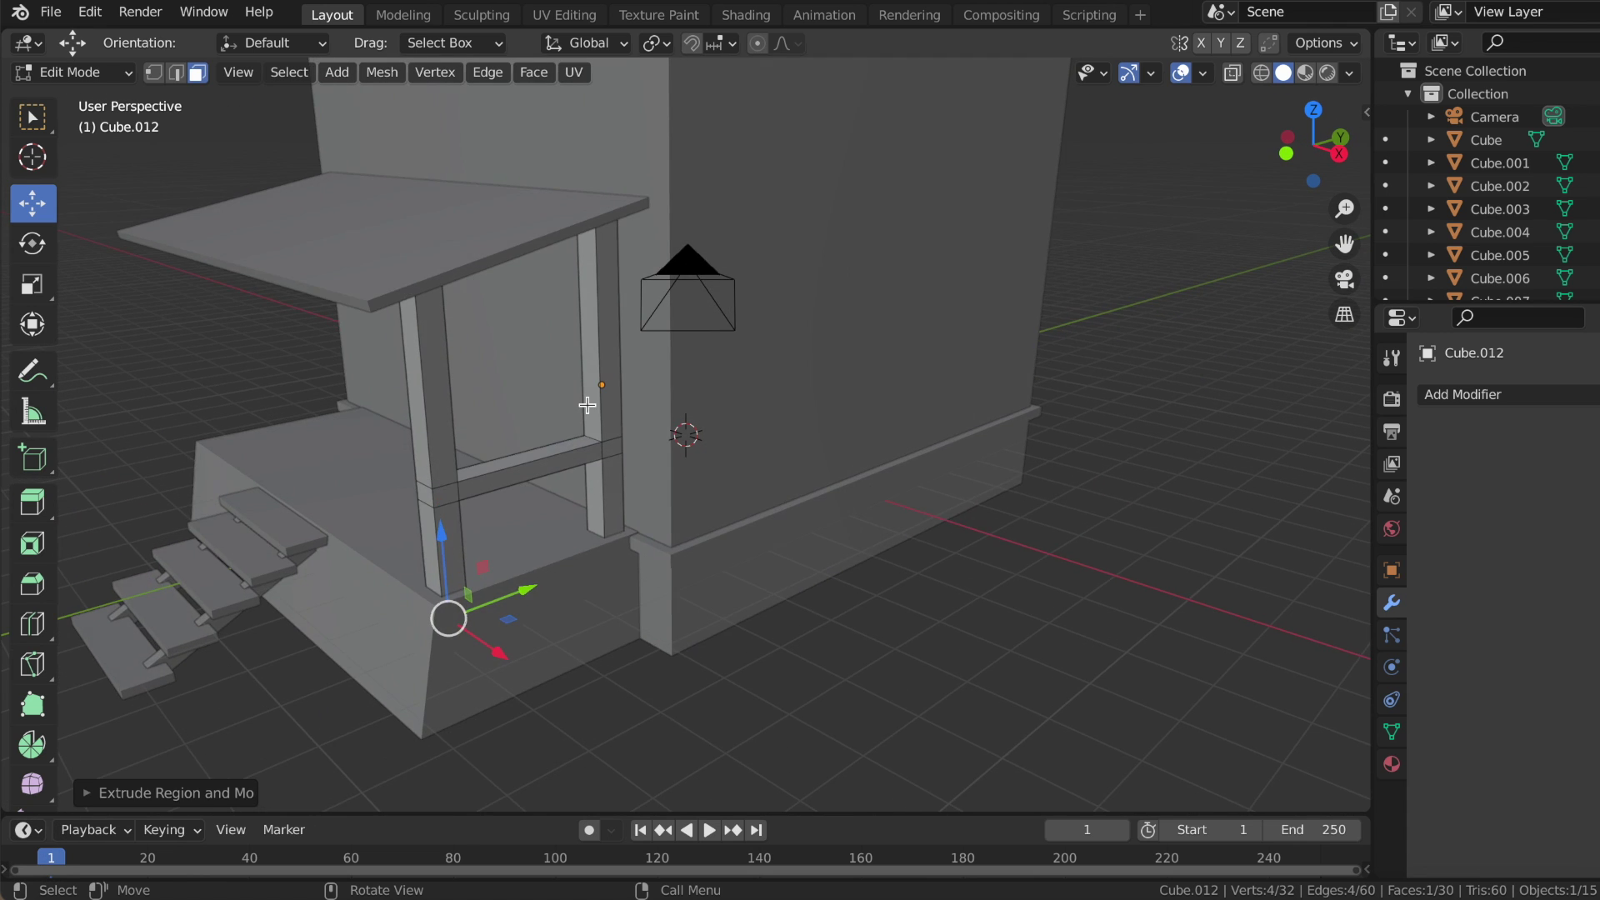
{"action": "scroll", "coordinate": [587, 405], "scroll_direction": "up", "scroll_amount": 3}
{"action": "left_click", "coordinate": [34, 637]}
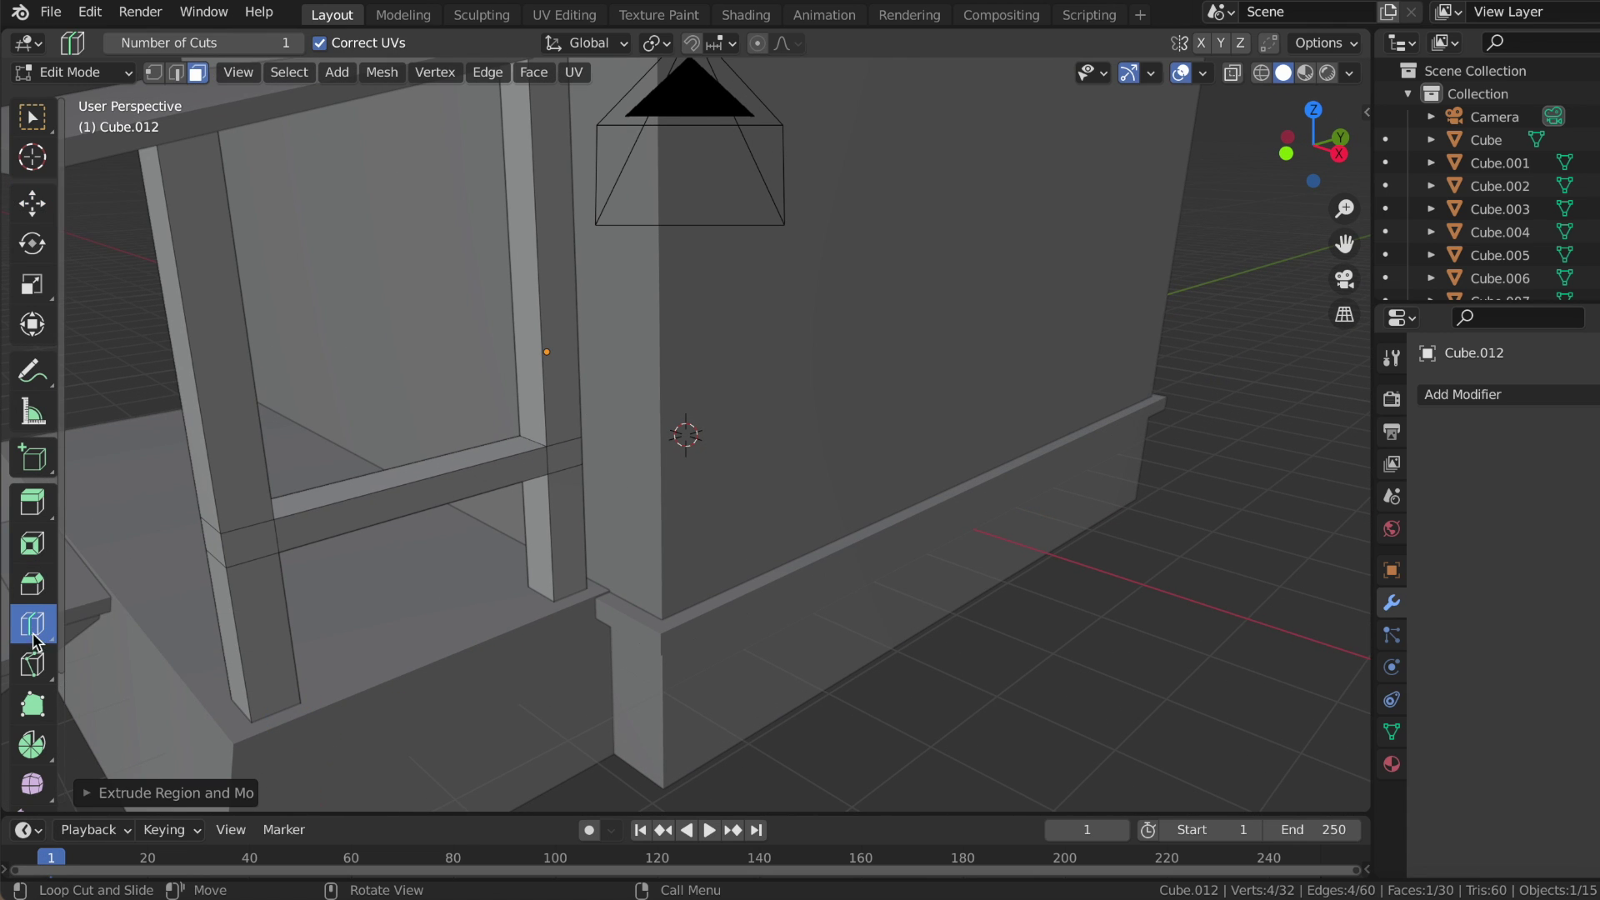
- Add several loop cuts along the railing crossbar, including its left part
{"action": "left_click", "coordinate": [366, 504]}
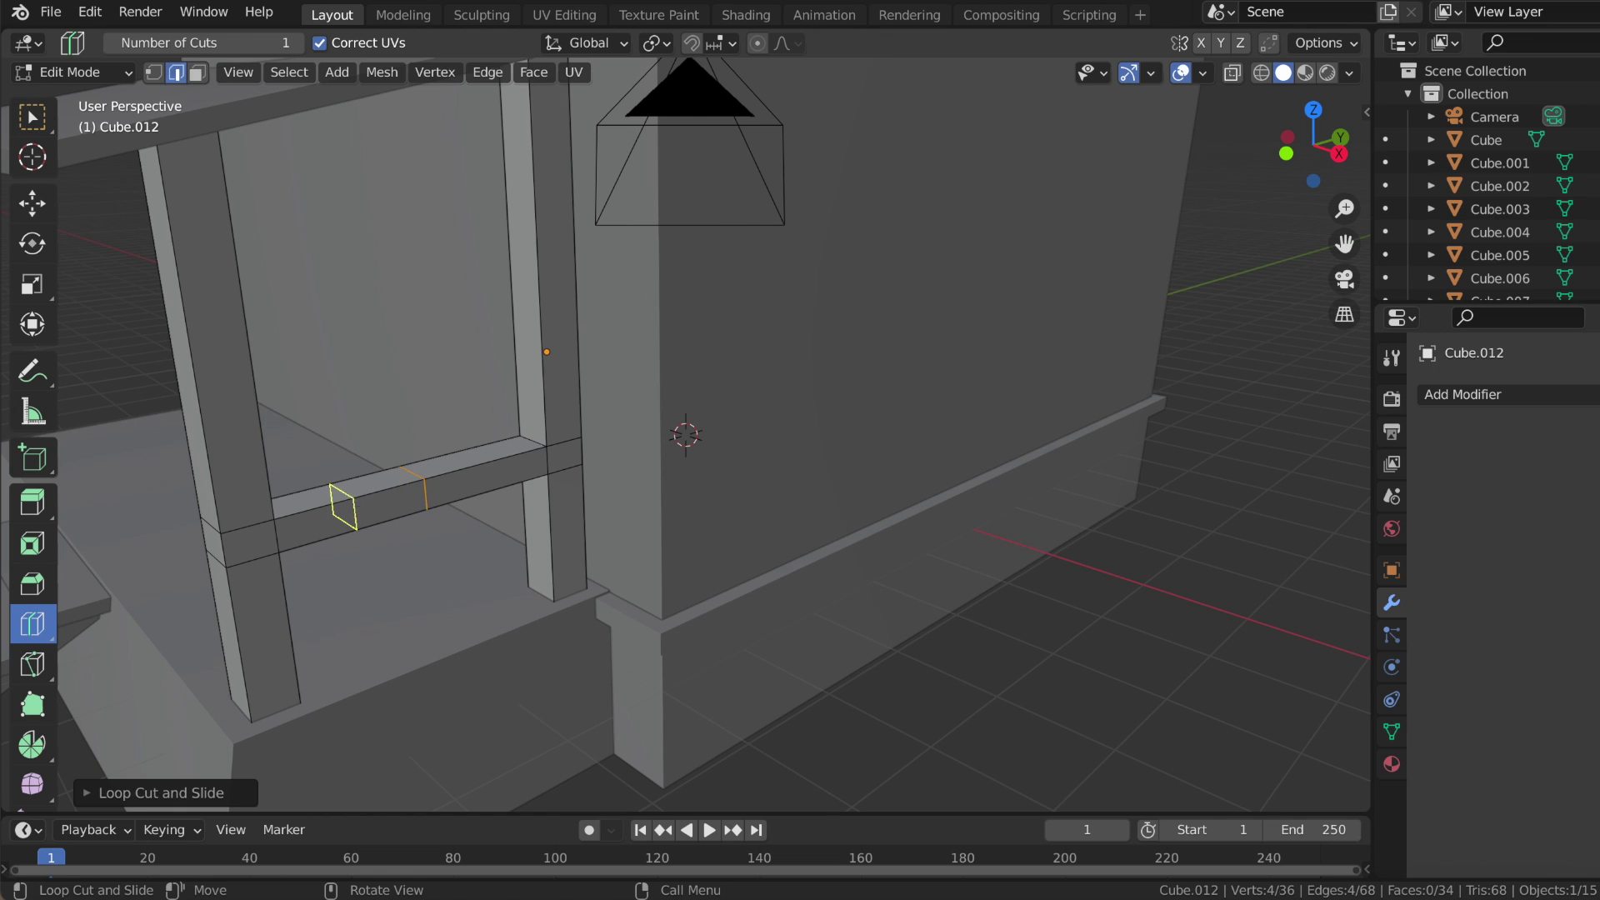
{"action": "left_click", "coordinate": [444, 498]}
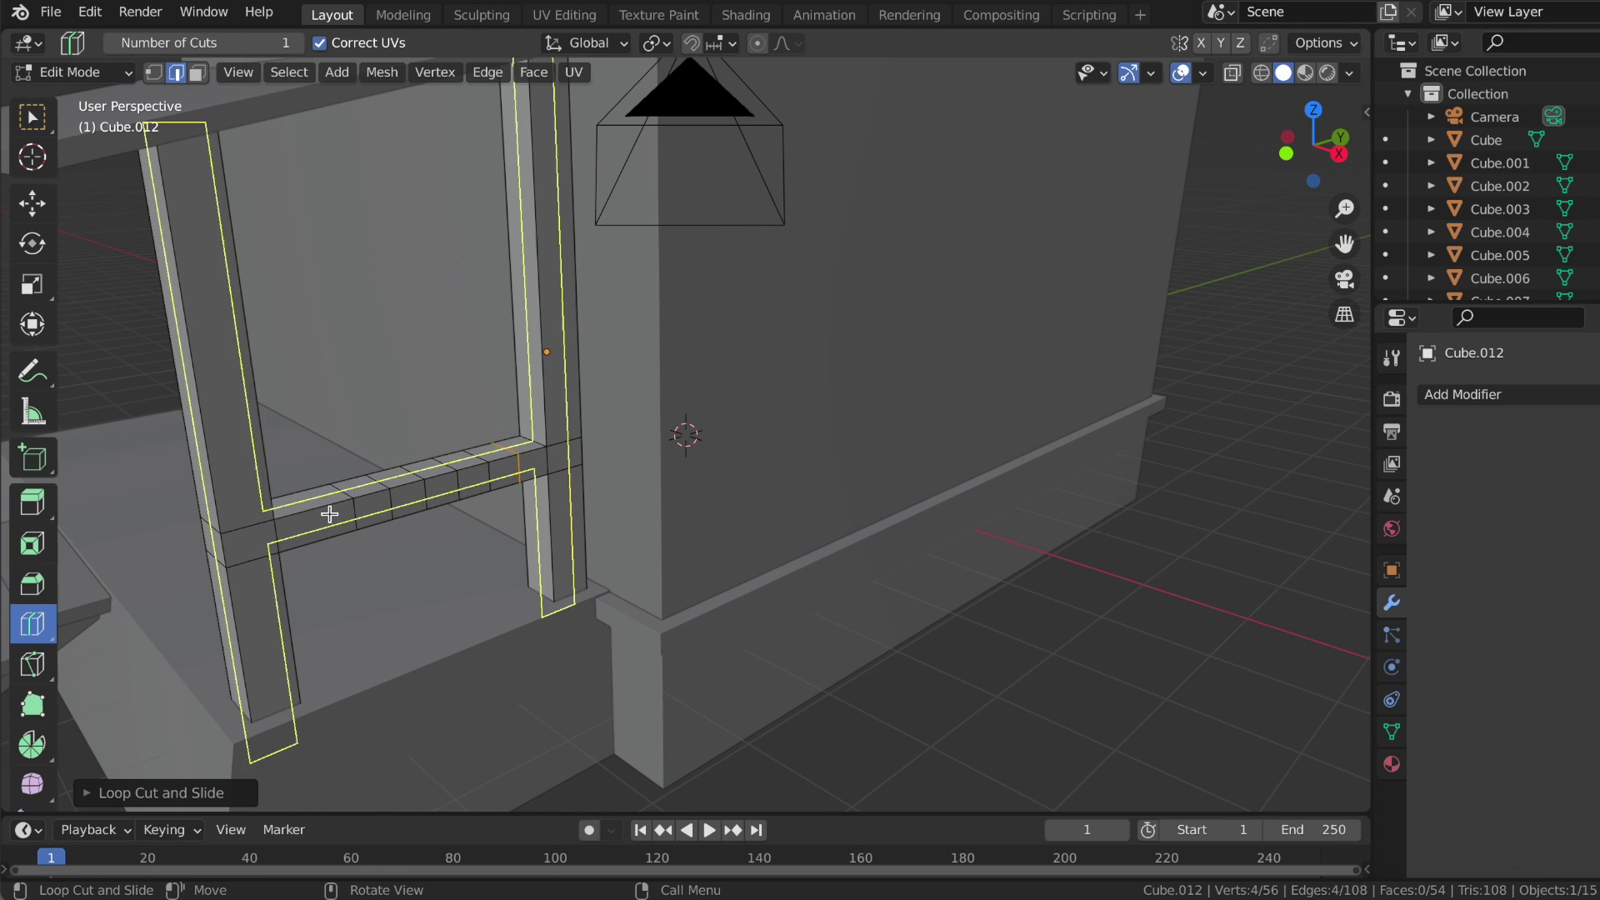
{"action": "mouse_move", "coordinate": [346, 510]}
{"action": "middle_mouse_down"}
{"action": "mouse_move", "coordinate": [417, 534]}
{"action": "mouse_move", "coordinate": [249, 575]}
{"action": "middle_mouse_up"}
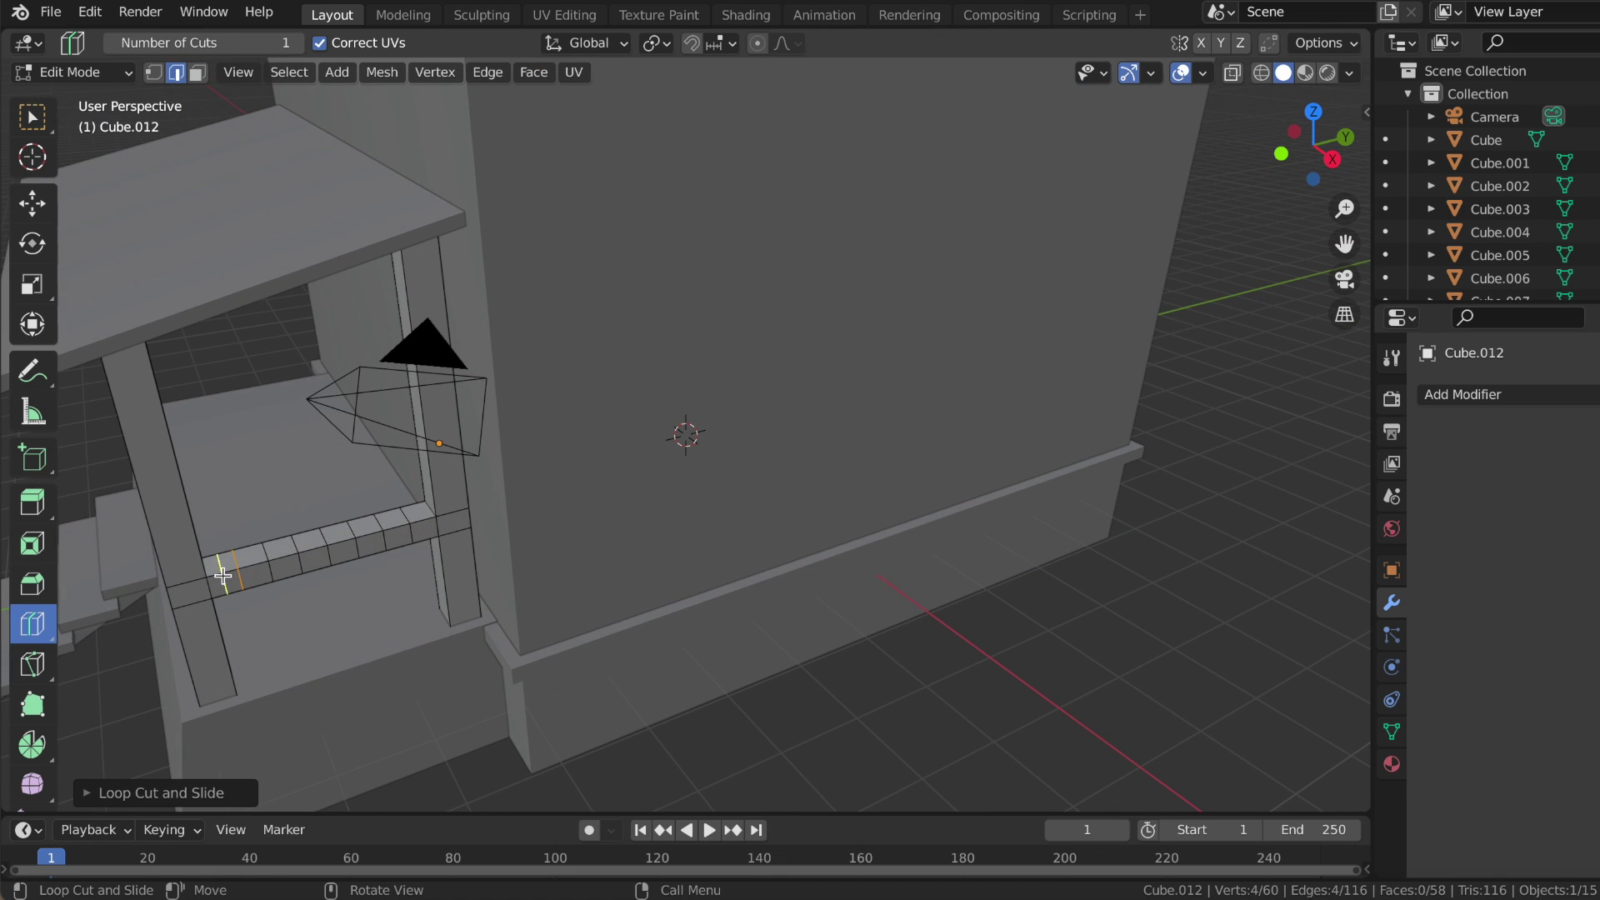
{"action": "left_click", "coordinate": [222, 575]}
{"action": "left_click", "coordinate": [260, 561]}
{"action": "middle_click_drag", "start_coordinate": [425, 523], "coordinate": [425, 523]}
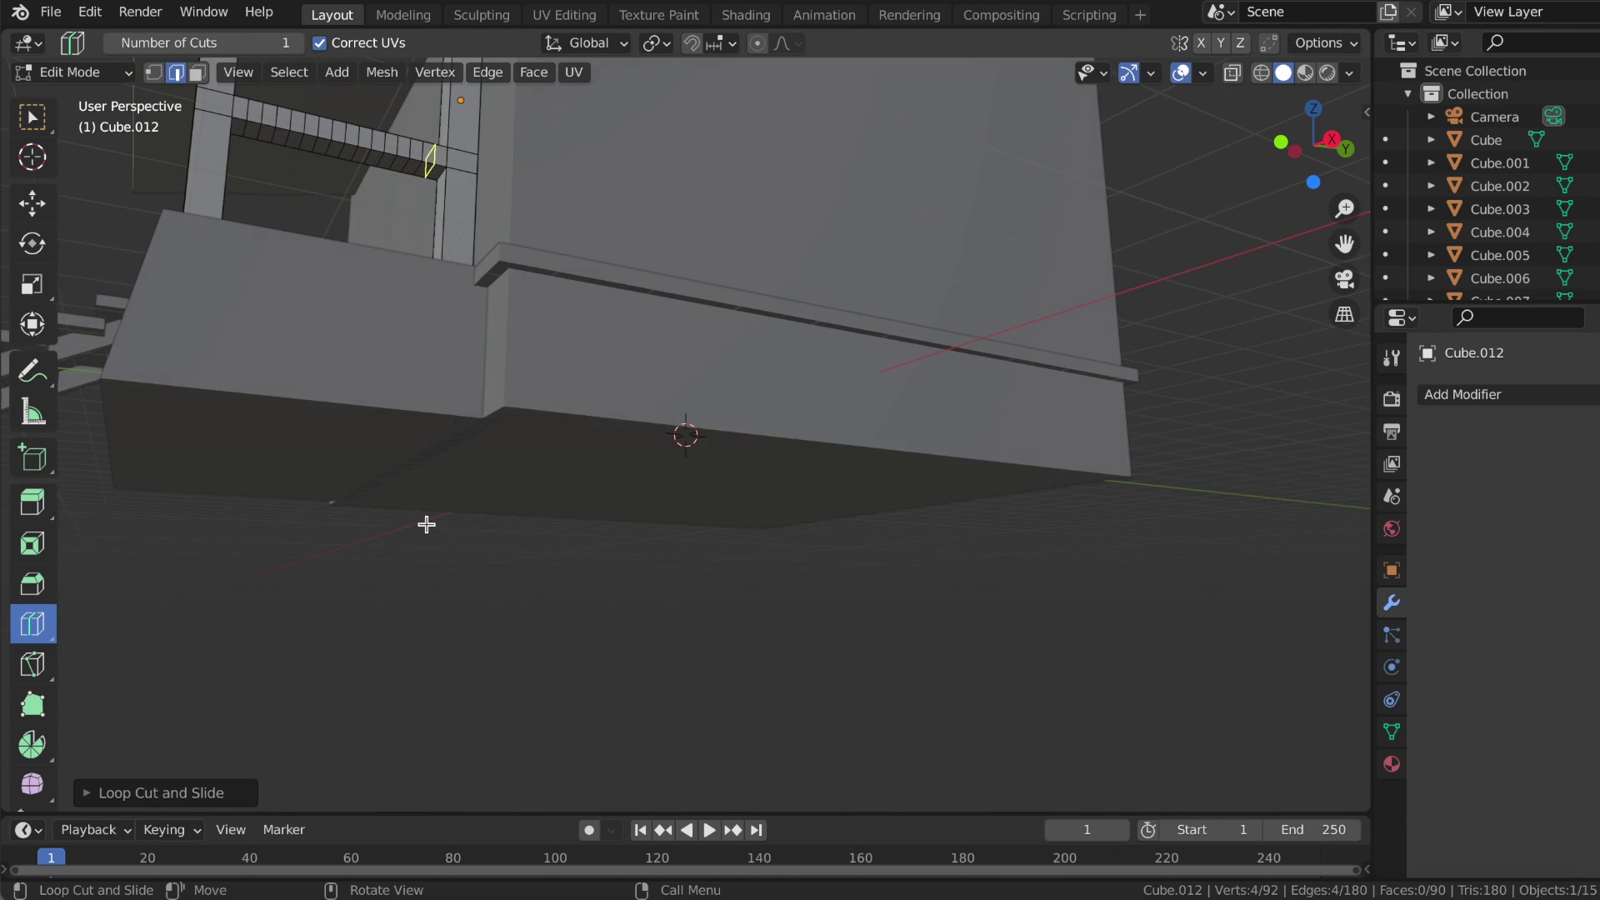
- Select alternating faces under the crossbar and extrude them down into balusters
{"action": "left_click", "coordinate": [199, 73]}
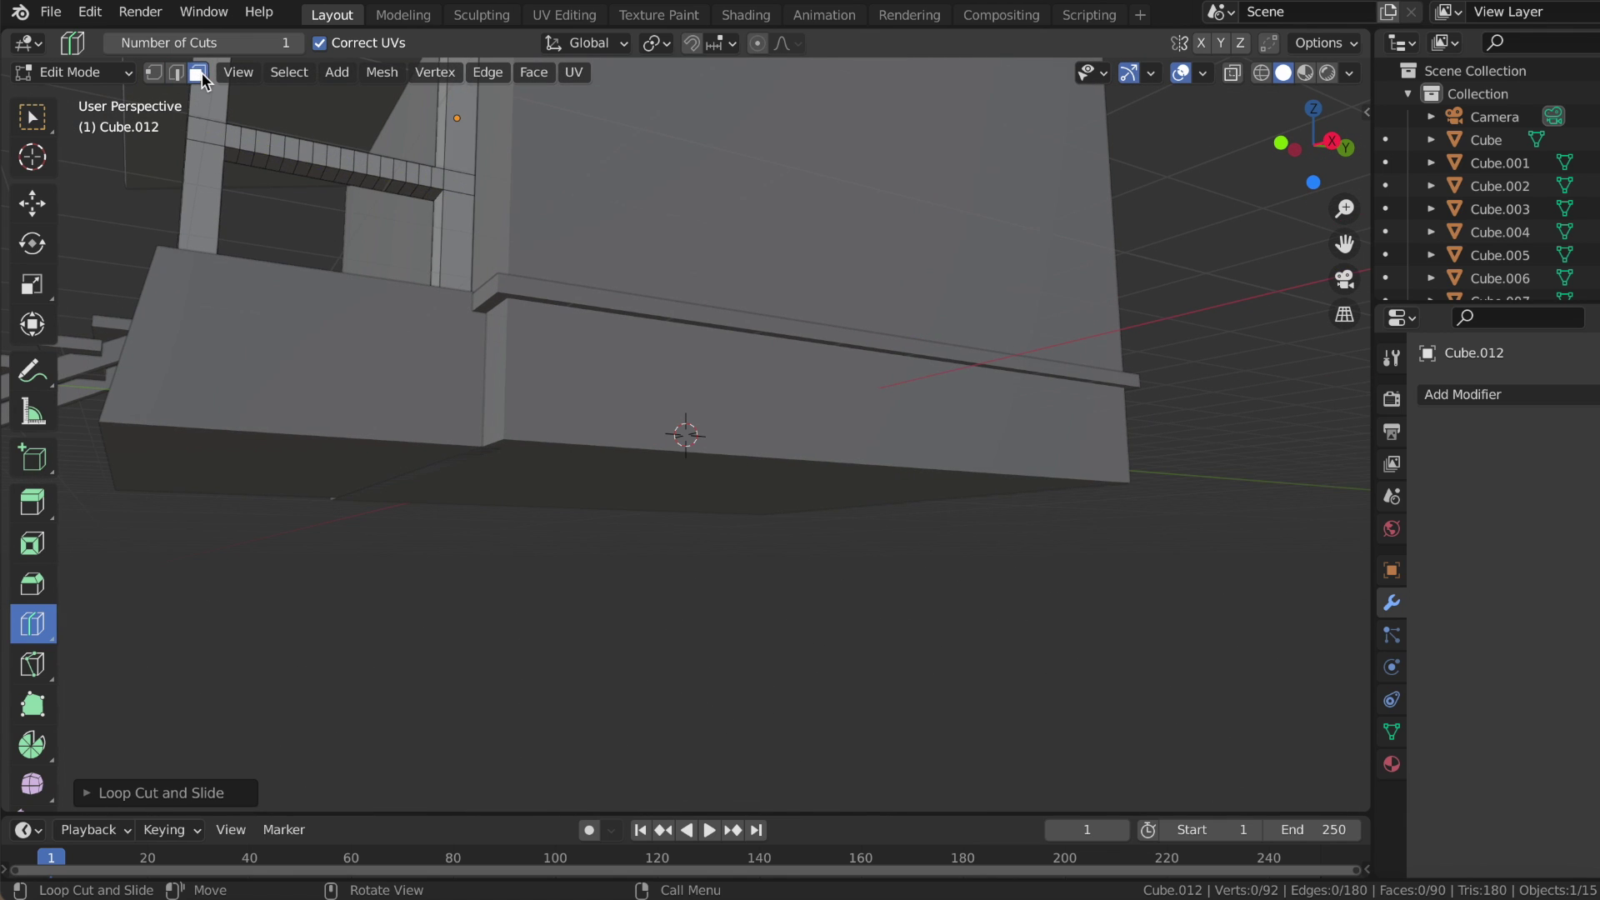
{"action": "key", "text": "w"}
{"action": "left_click", "coordinate": [244, 157]}
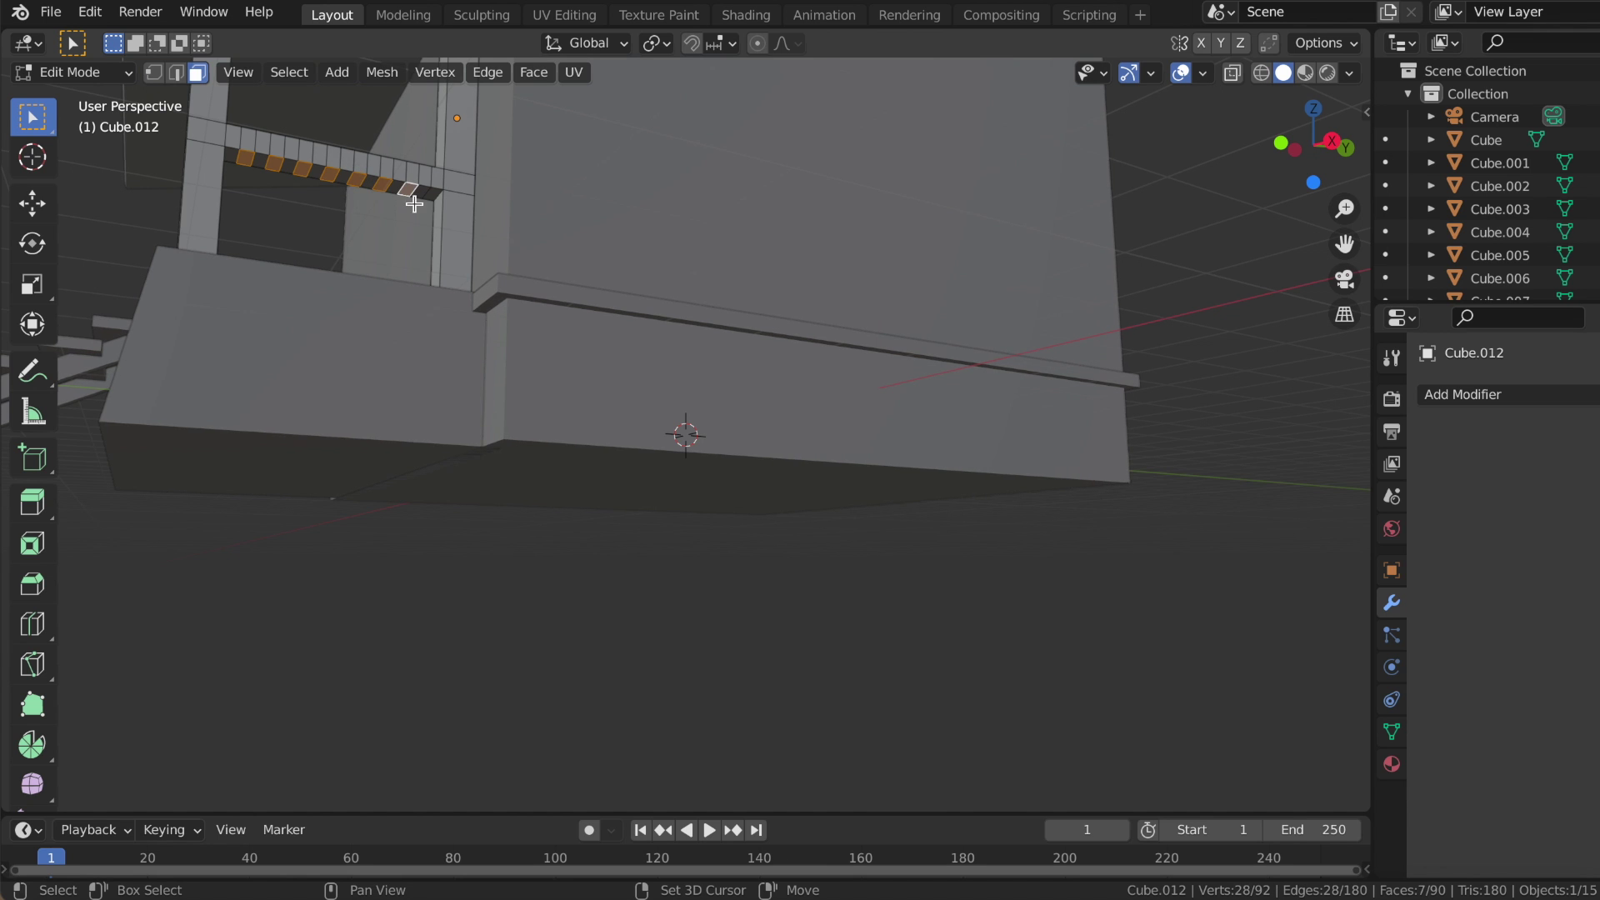
{"action": "middle_click_drag", "start_coordinate": [432, 205], "coordinate": [432, 205]}
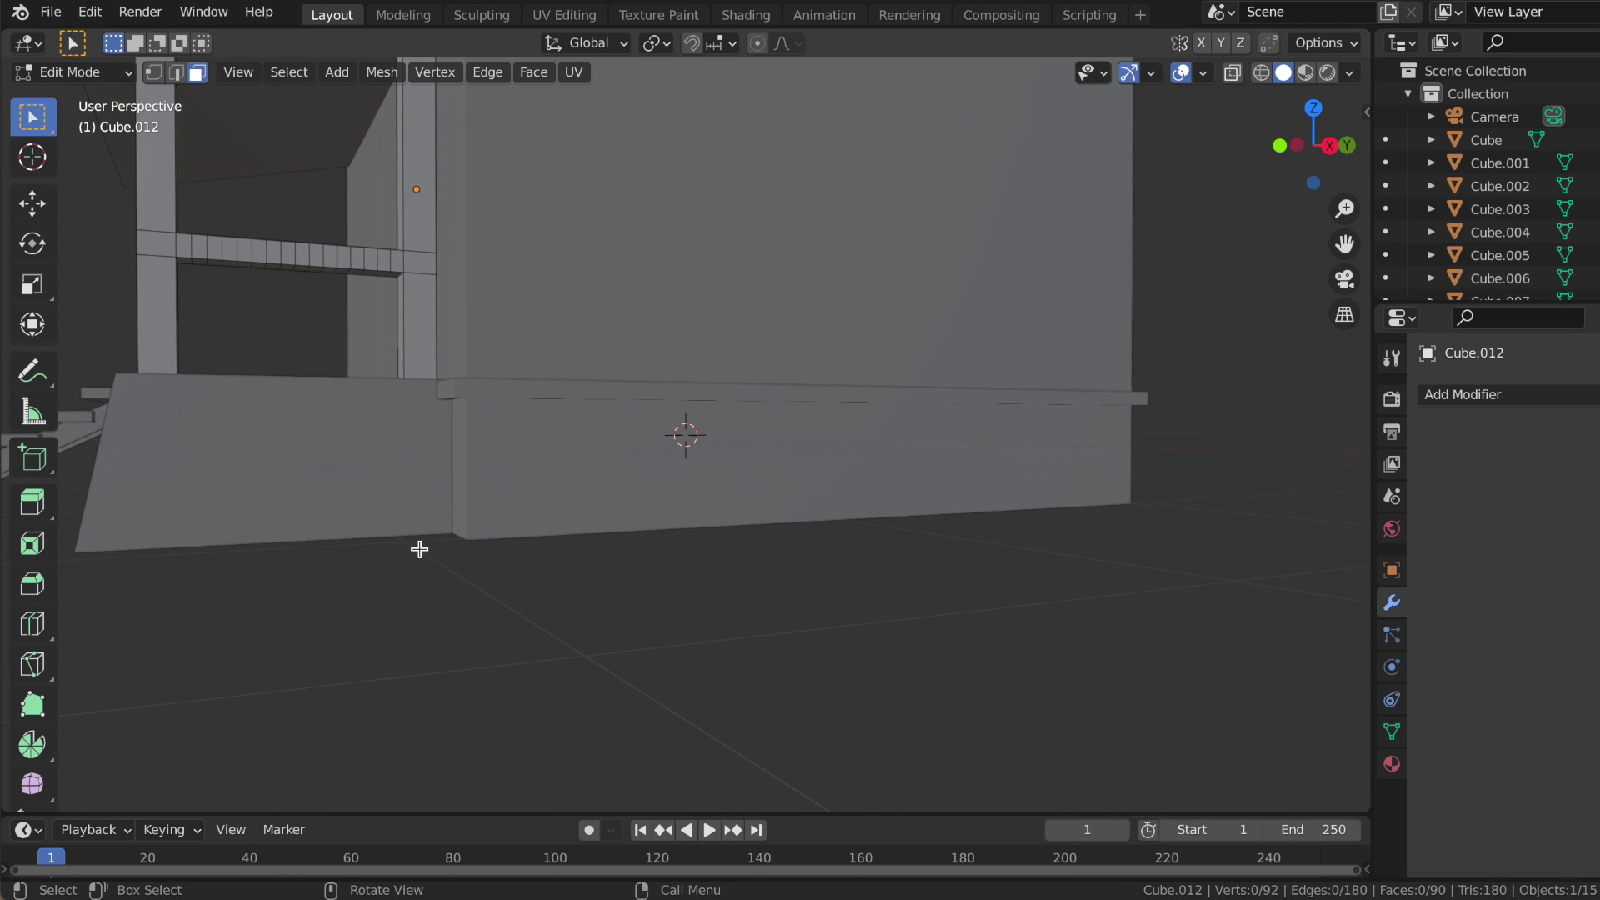
{"action": "left_click", "coordinate": [383, 273]}
{"action": "middle_click_drag", "start_coordinate": [382, 273], "coordinate": [333, 266]}
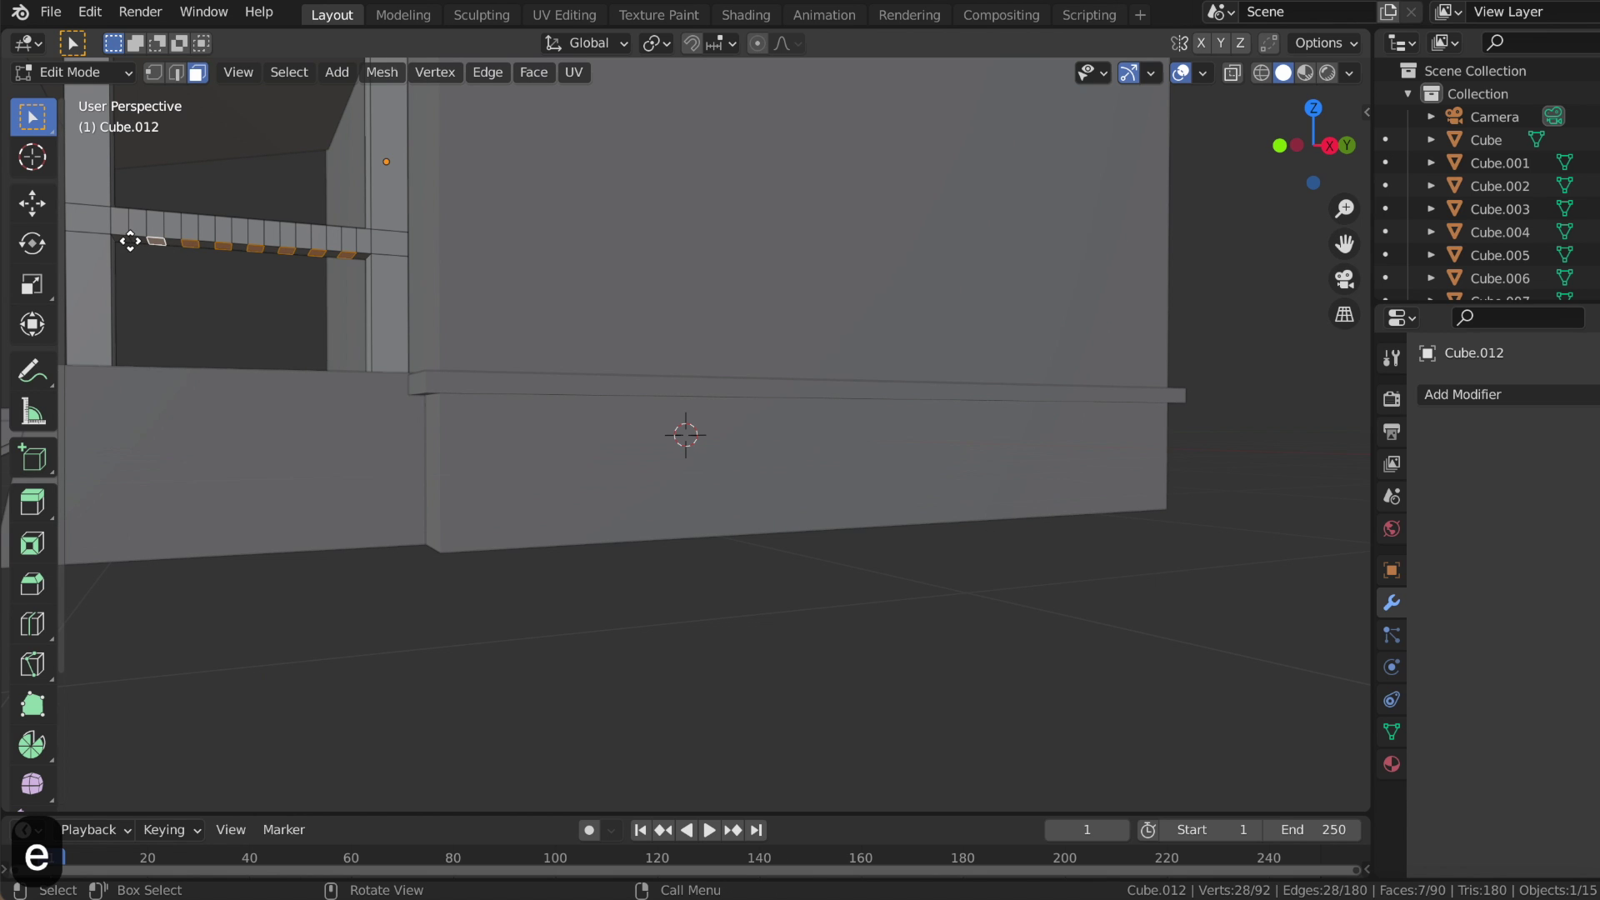
{"action": "key", "text": "e"}
{"action": "left_click", "coordinate": [125, 392]}
{"action": "middle_click_drag", "start_coordinate": [125, 393], "coordinate": [125, 396]}
- Extrude the railing's left end face, undoing and redoing the stray extrusion
{"action": "left_click", "coordinate": [97, 436]}
{"action": "key", "text": "e"}
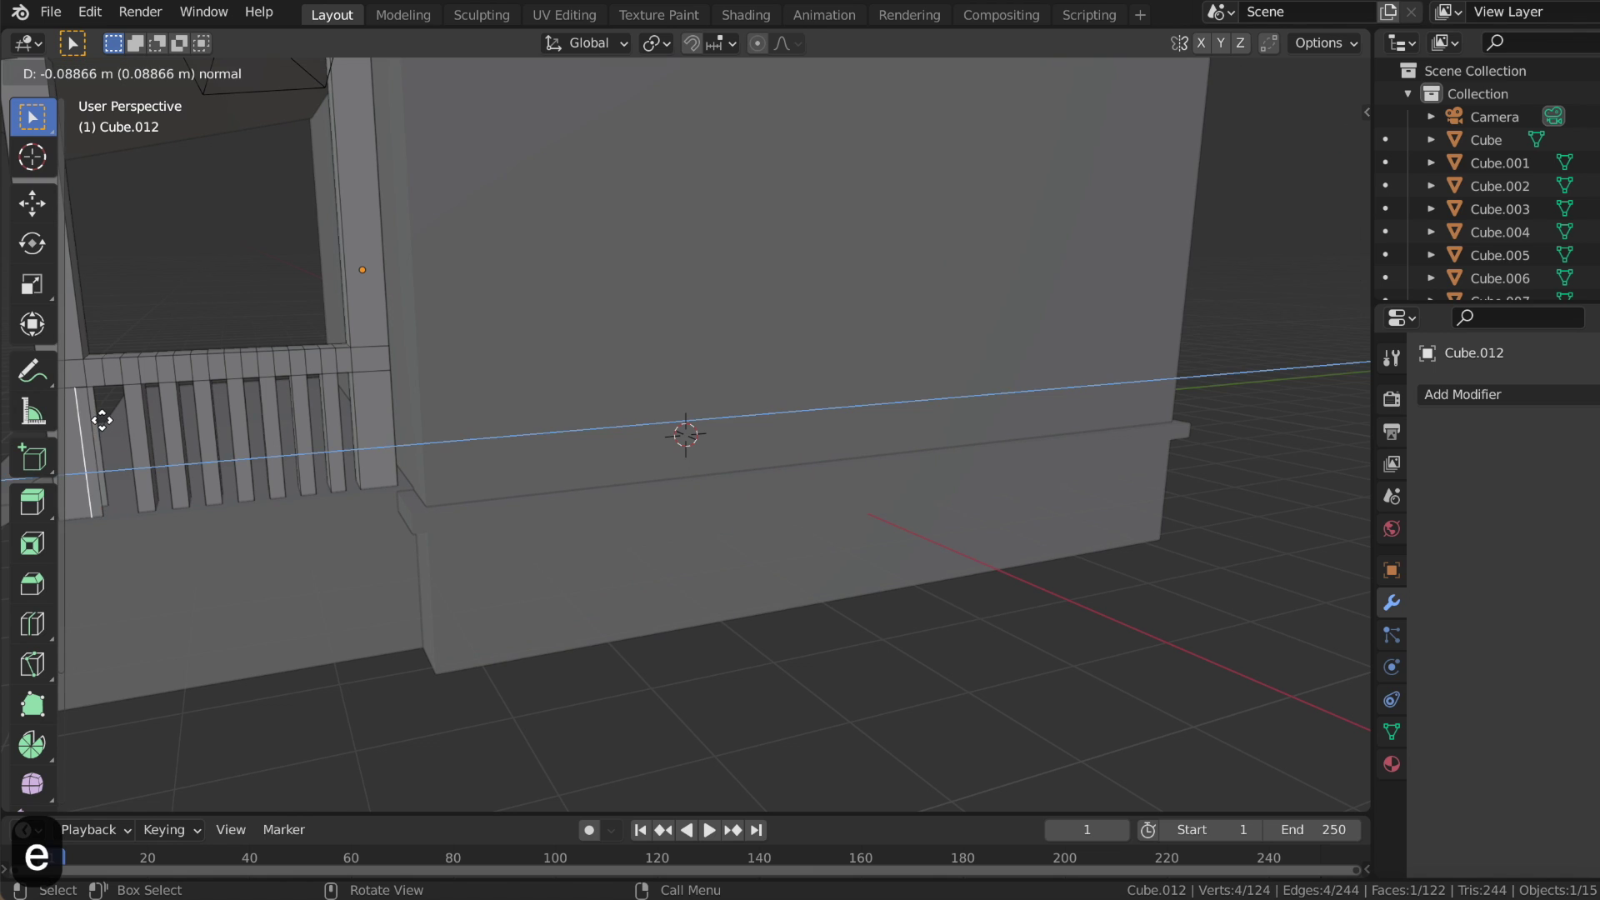
{"action": "left_click", "coordinate": [98, 421]}
{"action": "key", "text": "ctrl+z"}
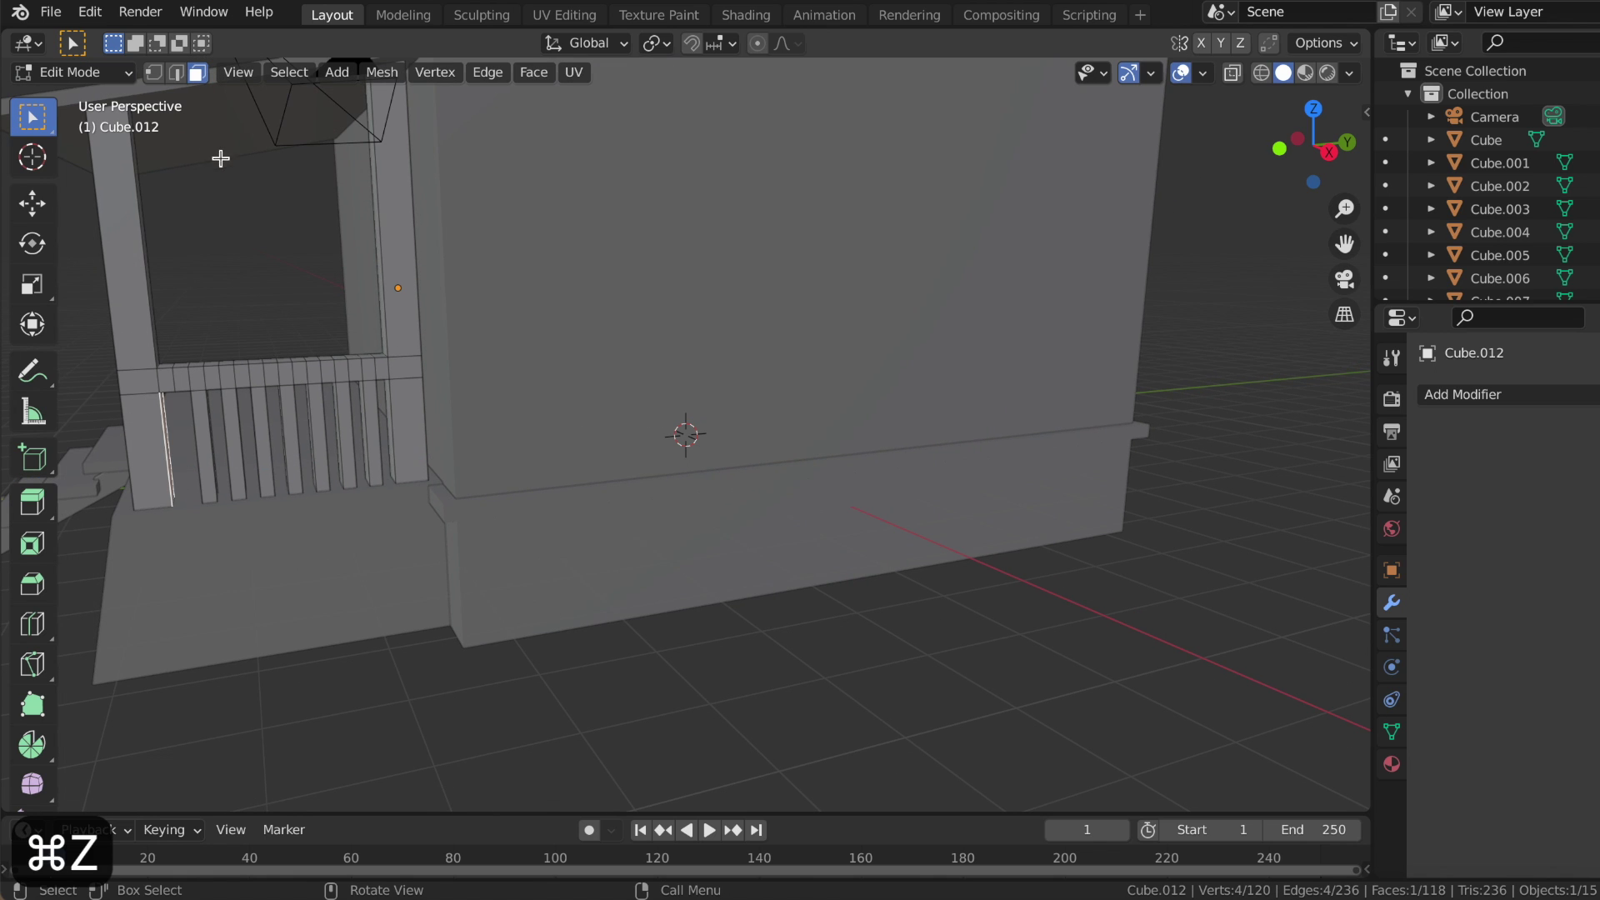
{"action": "left_click", "coordinate": [32, 202]}
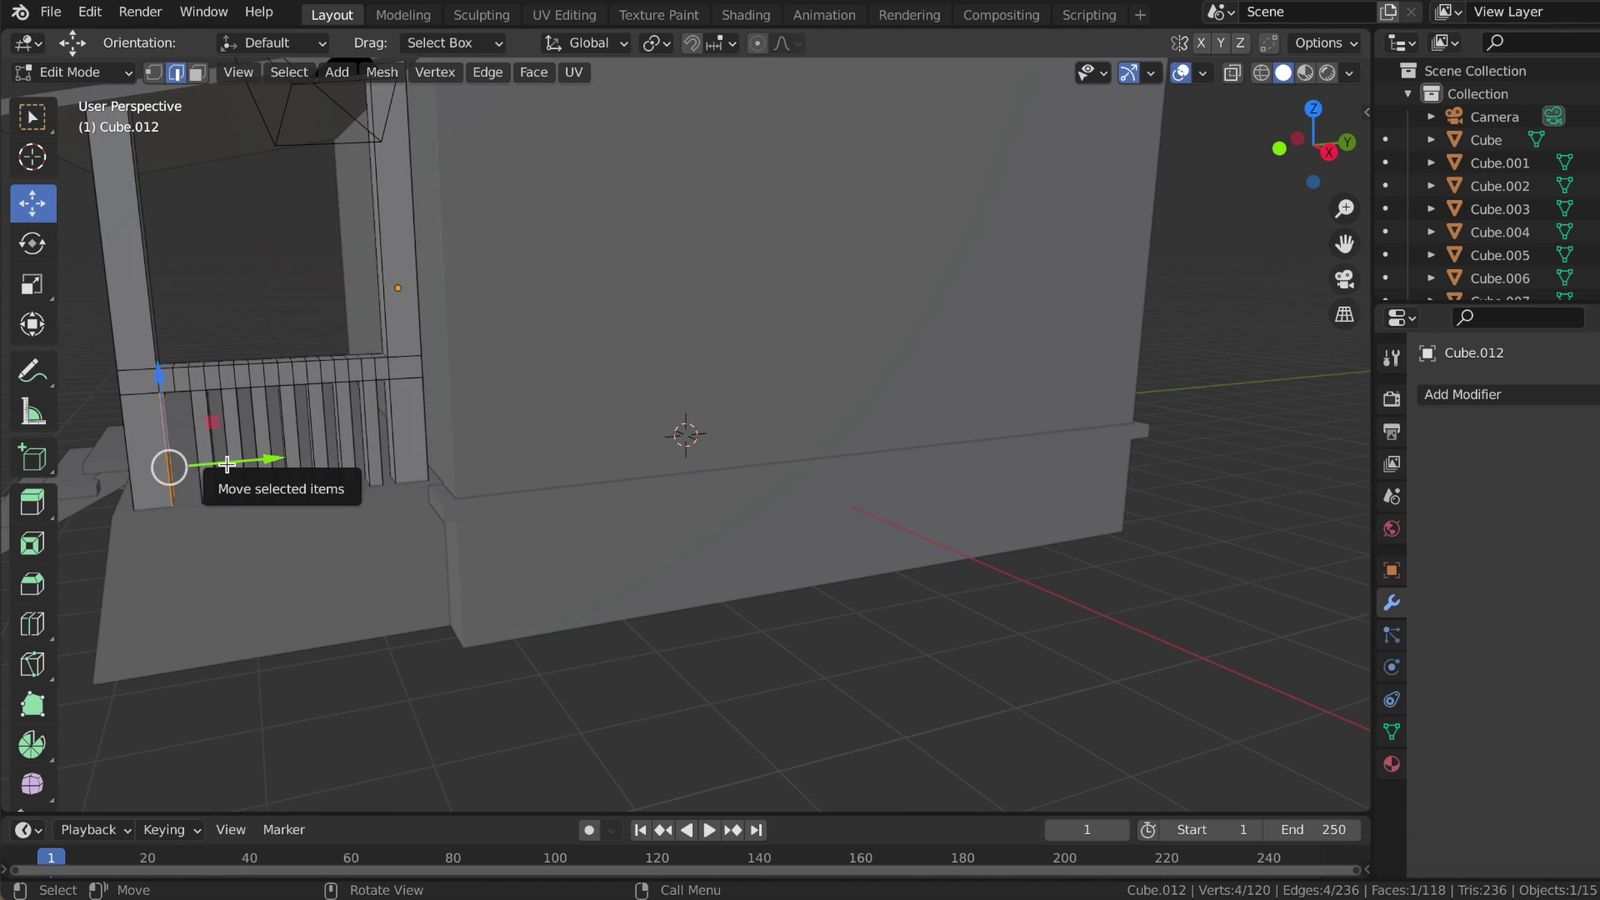
{"action": "middle_click_drag", "start_coordinate": [214, 489], "coordinate": [227, 464]}
{"action": "key", "text": "e"}
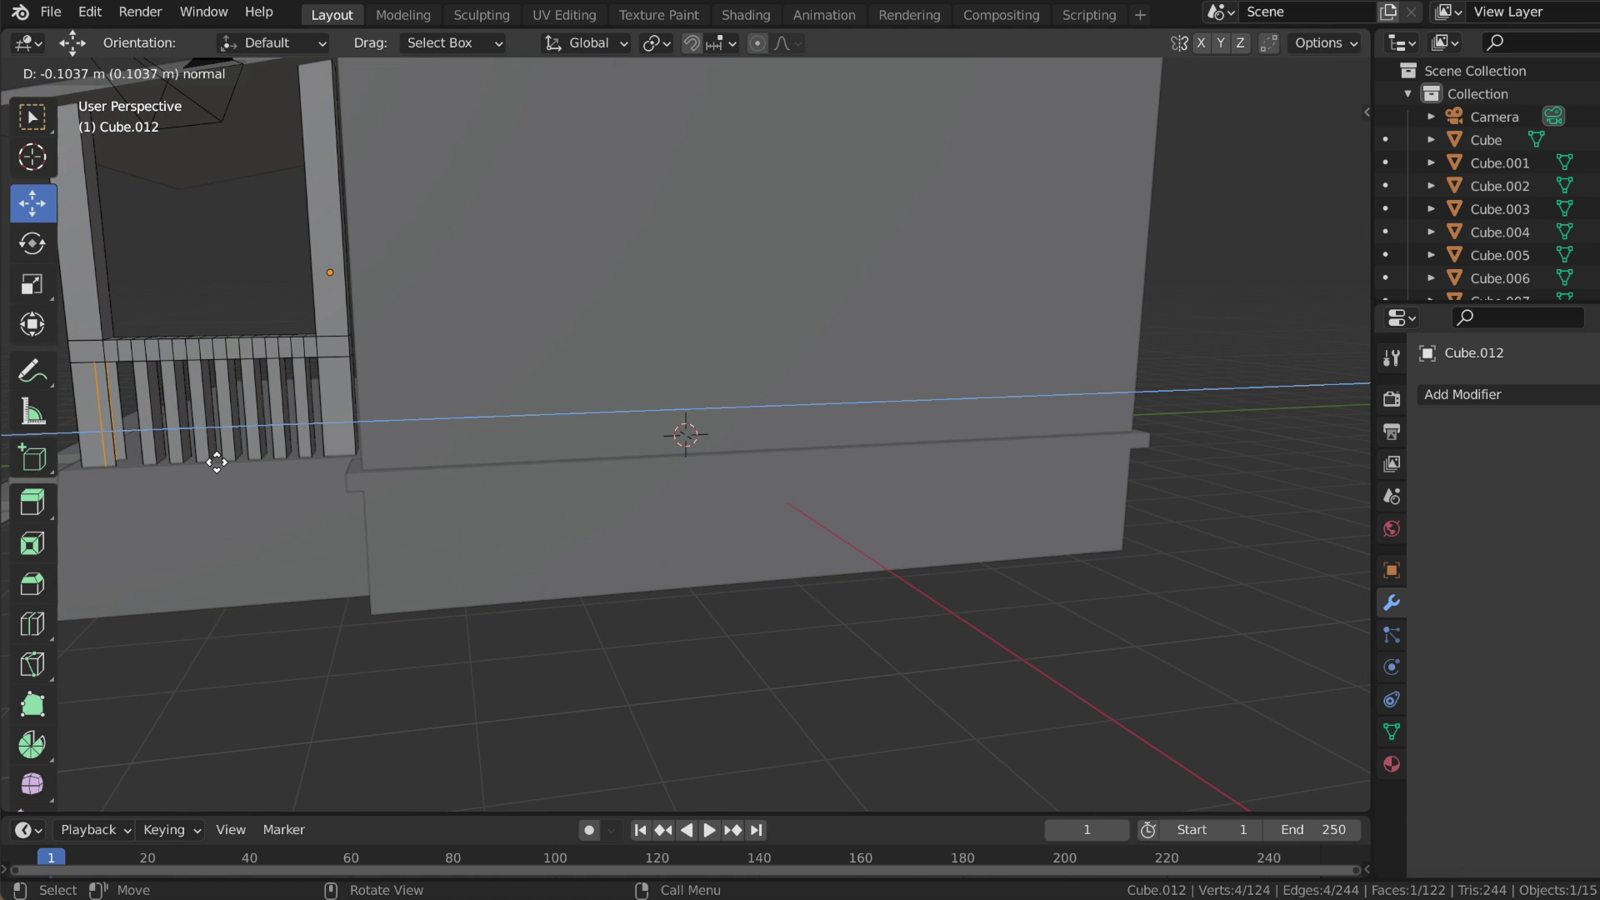
{"action": "left_click", "coordinate": [215, 462]}
- Delete the unwanted extra edges at the railing end
{"action": "right_click", "coordinate": [150, 435]}
{"action": "left_click", "coordinate": [125, 601]}
{"action": "right_click", "coordinate": [150, 411]}
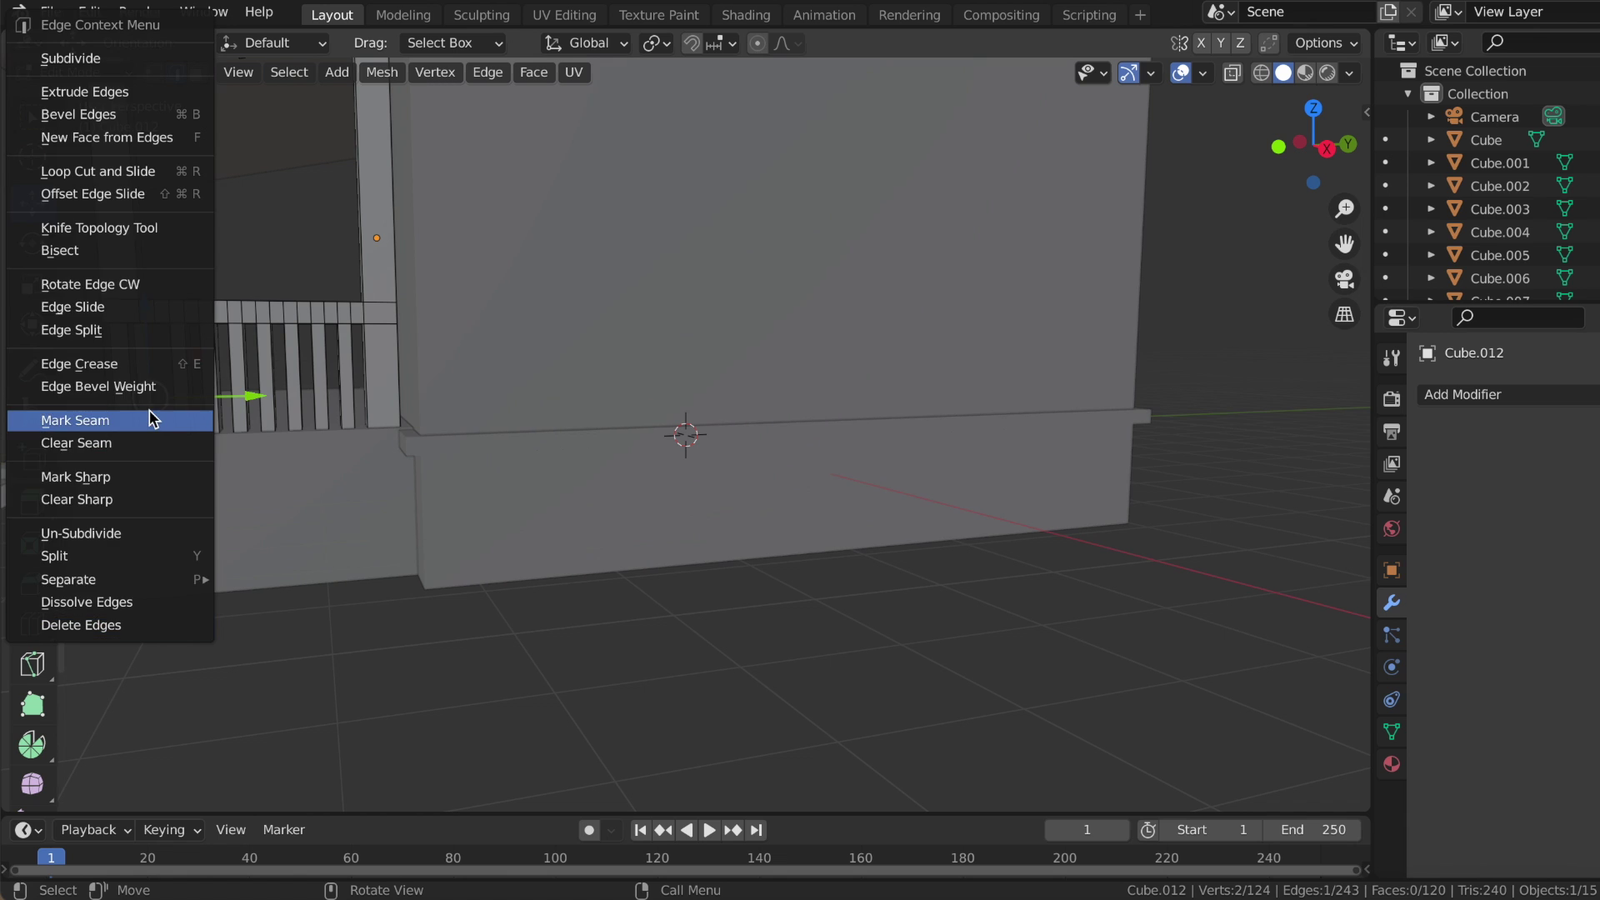
{"action": "left_click", "coordinate": [100, 624]}
{"action": "mouse_move", "coordinate": [100, 625]}
{"action": "middle_mouse_down"}
{"action": "mouse_move", "coordinate": [336, 519]}
{"action": "mouse_move", "coordinate": [442, 439]}
{"action": "mouse_move", "coordinate": [384, 493]}
{"action": "middle_mouse_up"}
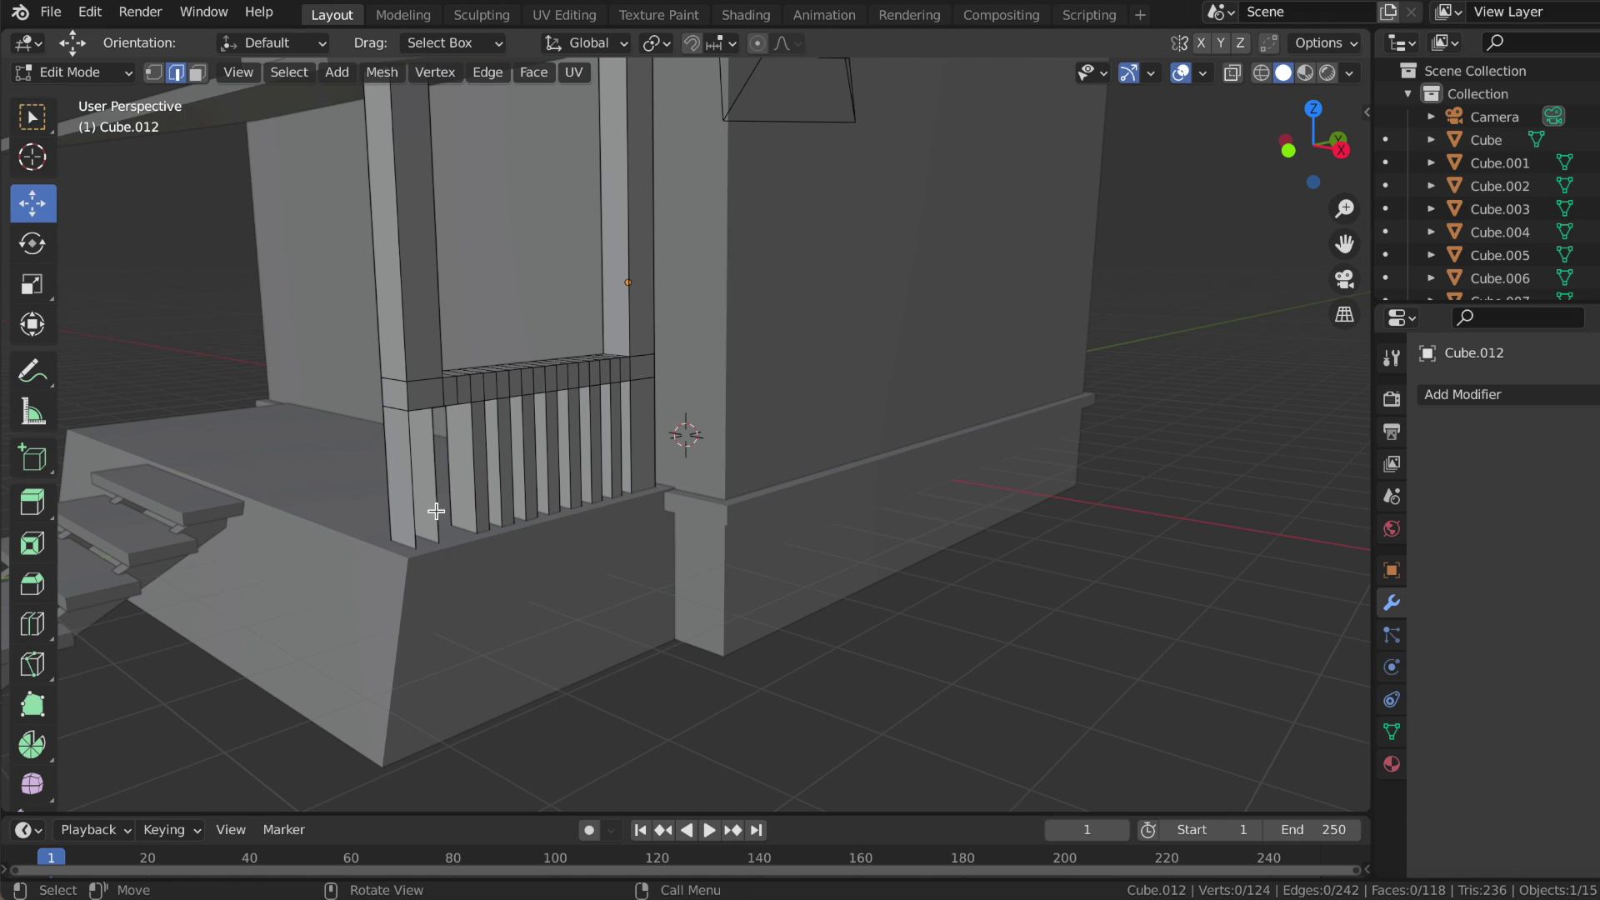
- Fill the open gap with a face and extrude a post face downward
{"action": "left_click", "coordinate": [420, 499], "text": "shift"}
{"action": "key", "text": "f"}
{"action": "key", "text": "alt+a"}
{"action": "mouse_move", "coordinate": [708, 722]}
{"action": "middle_mouse_down"}
{"action": "mouse_move", "coordinate": [508, 592]}
{"action": "mouse_move", "coordinate": [286, 363]}
{"action": "middle_mouse_up"}
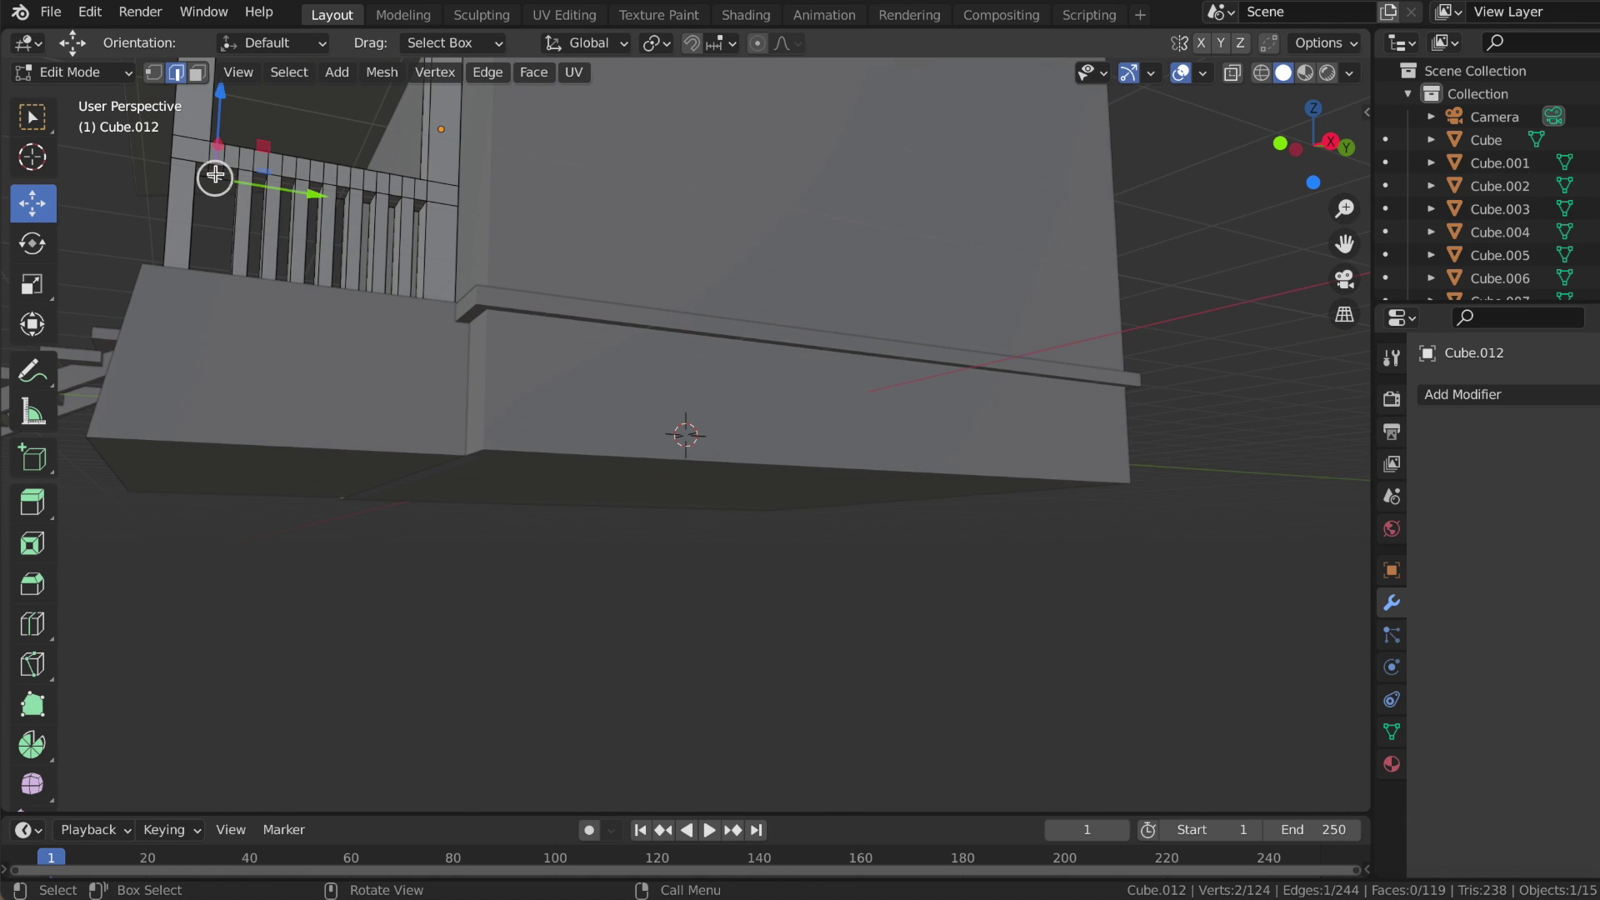
{"action": "key", "text": "3"}
{"action": "left_click_drag", "start_coordinate": [222, 90], "coordinate": [221, 242]}
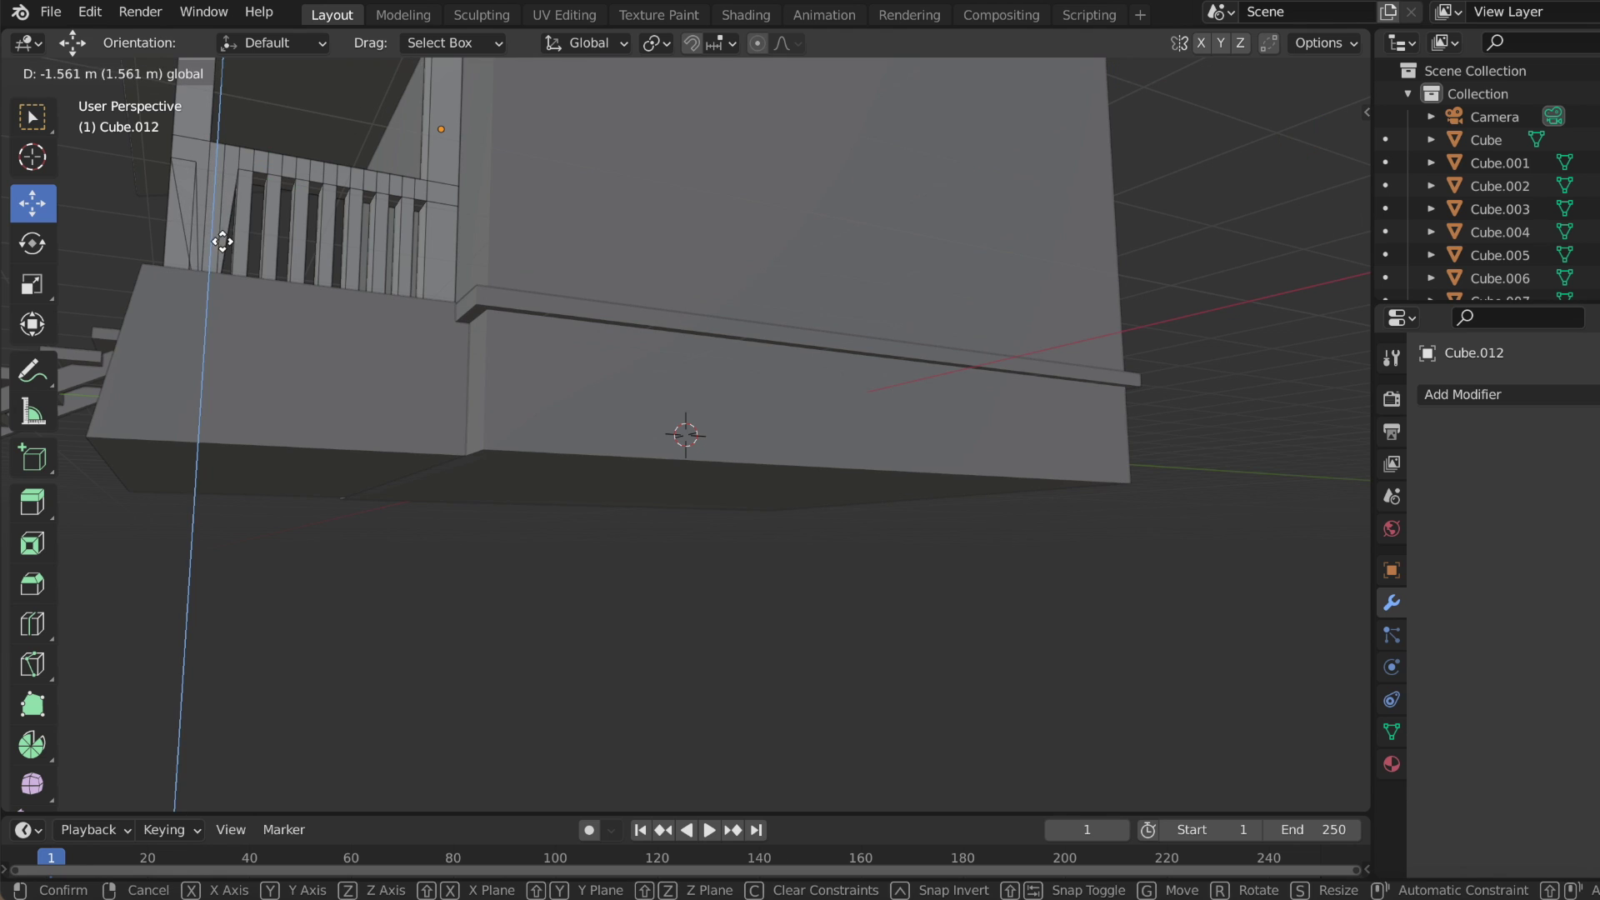
{"action": "key", "text": "super+z"}
{"action": "key", "text": "e"}
{"action": "left_click", "coordinate": [216, 388]}
- Extrude the left post face and dissolve a stray edge on it
{"action": "middle_click_drag", "start_coordinate": [217, 388], "coordinate": [214, 382]}
{"action": "left_click", "coordinate": [90, 394]}
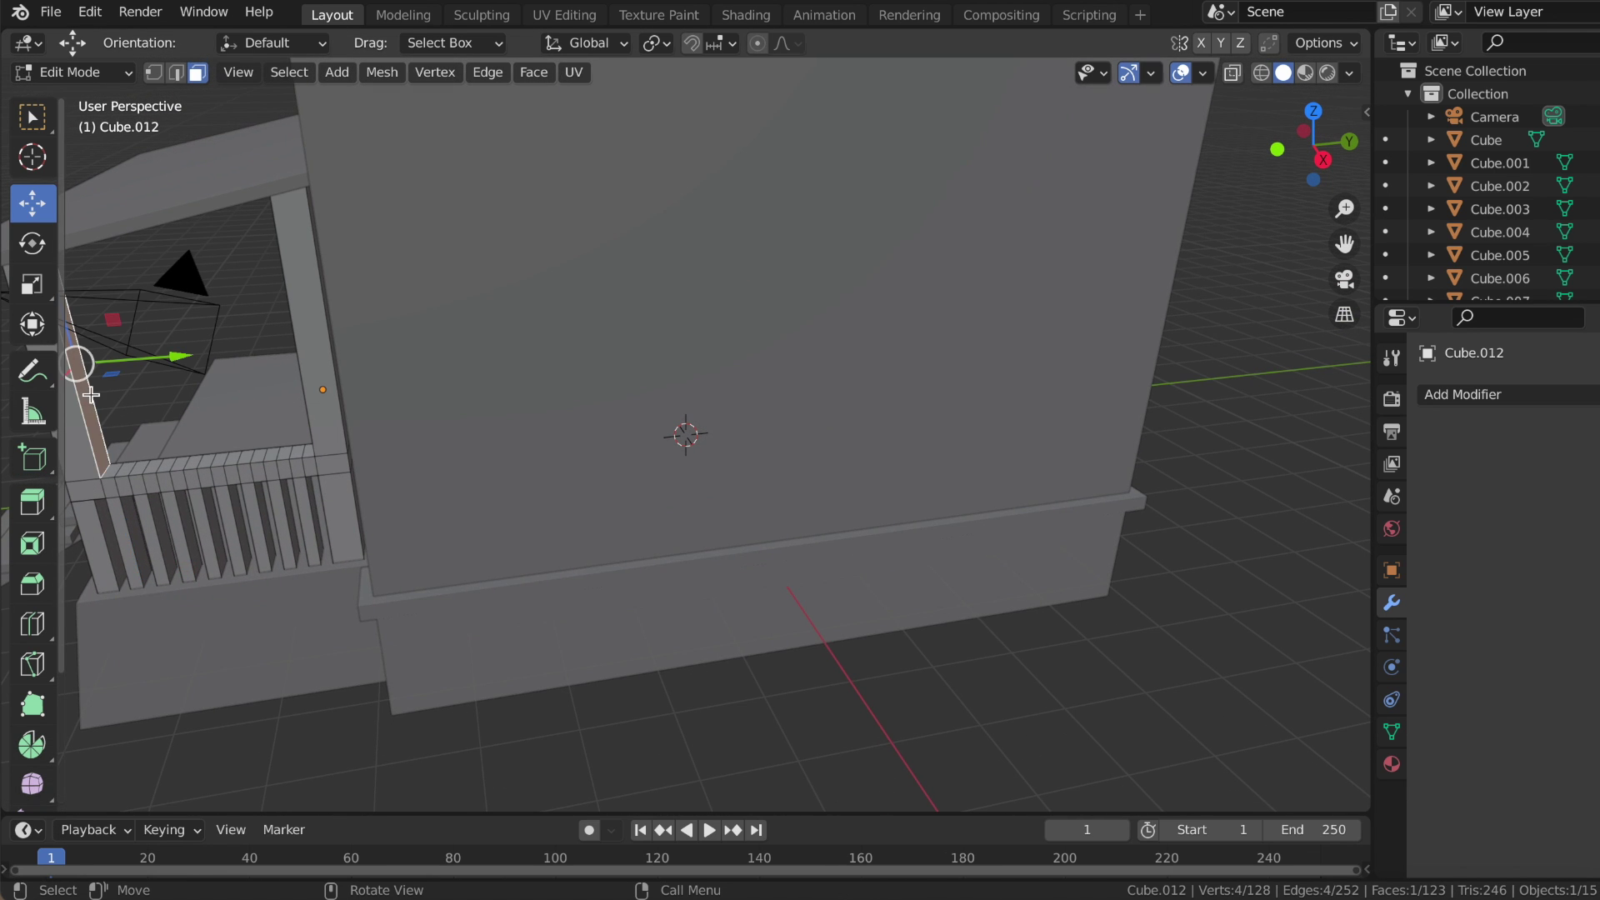
{"action": "key", "text": "e"}
{"action": "left_click", "coordinate": [167, 357]}
{"action": "middle_click_drag", "start_coordinate": [167, 357], "coordinate": [171, 360]}
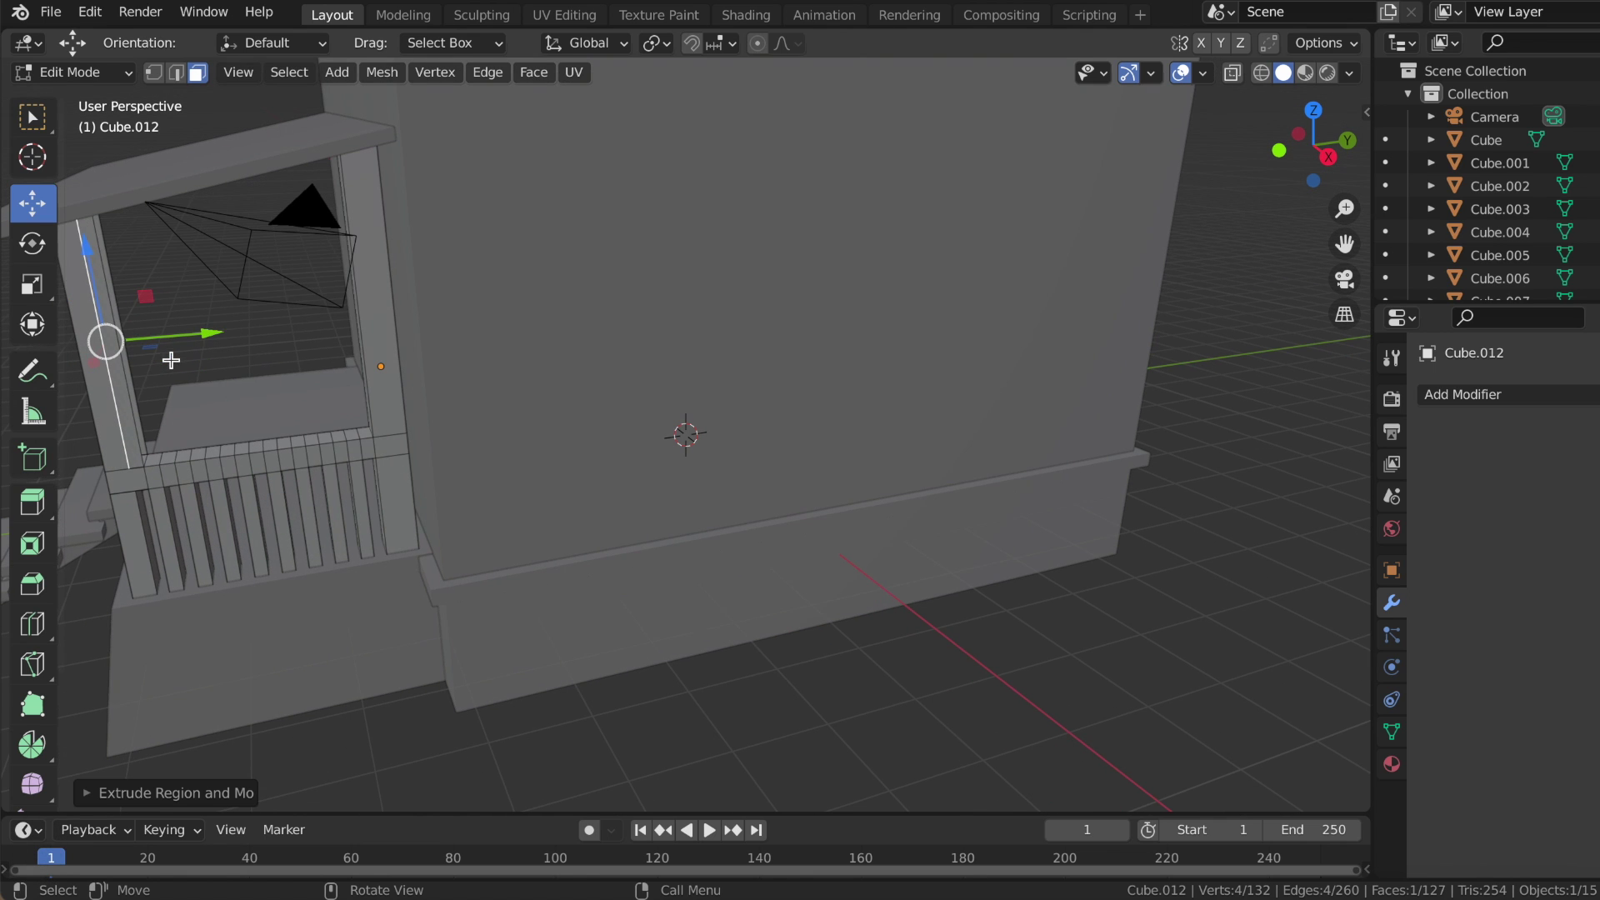
{"action": "left_click", "coordinate": [132, 416]}
{"action": "left_click", "coordinate": [175, 73]}
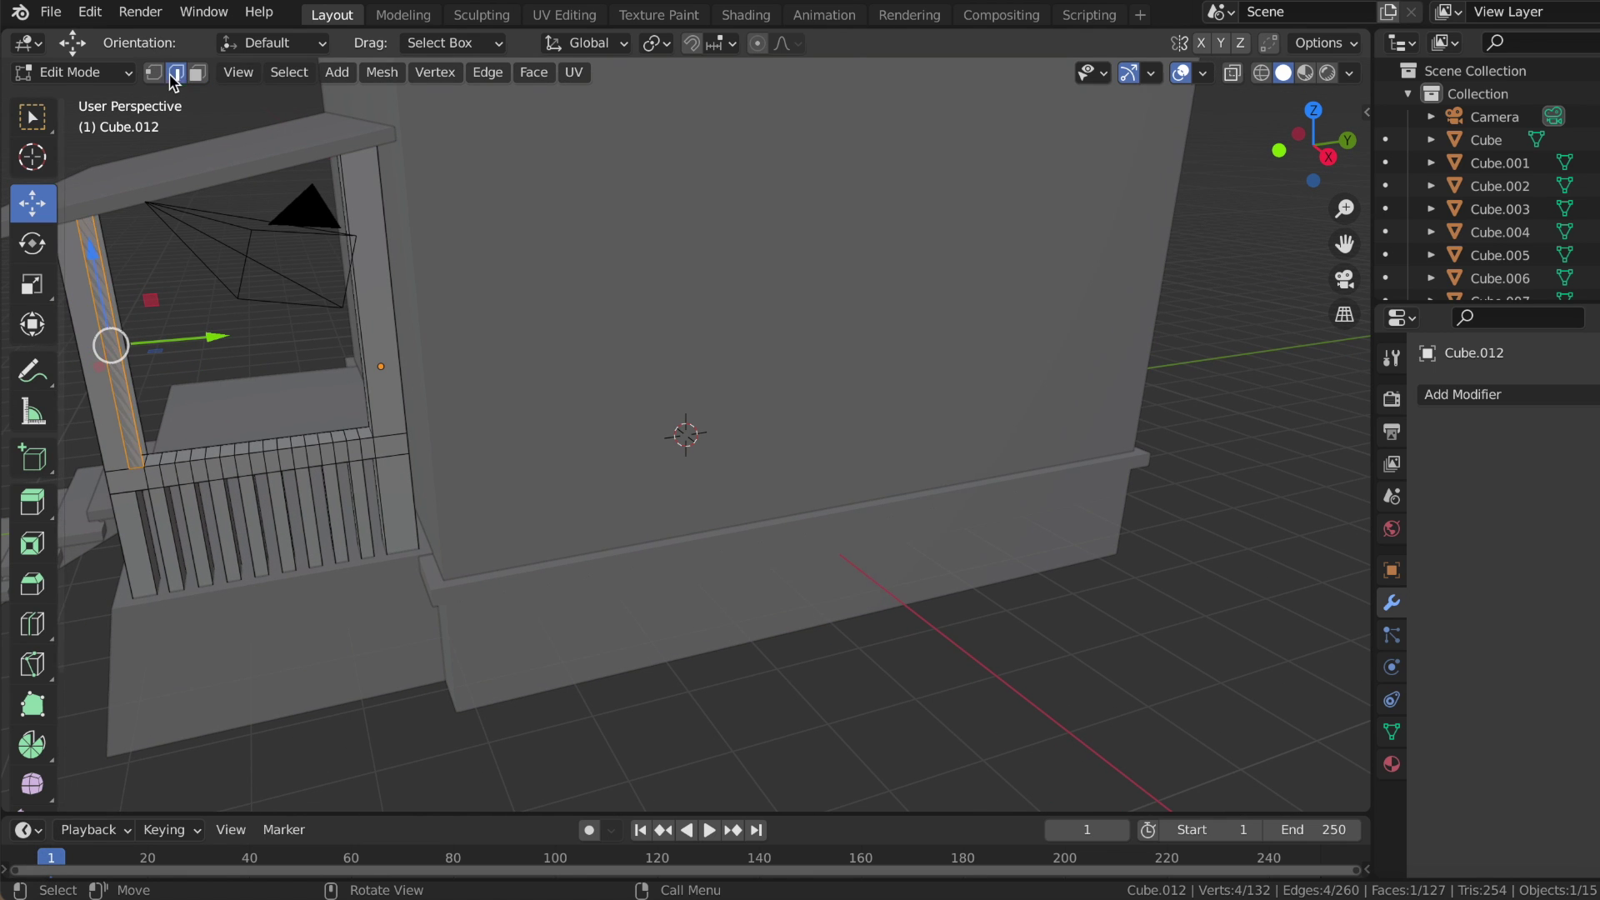
{"action": "left_click", "coordinate": [133, 420]}
{"action": "right_click", "coordinate": [135, 407]}
{"action": "left_click", "coordinate": [133, 668]}
{"action": "mouse_move", "coordinate": [134, 671]}
{"action": "middle_mouse_down"}
{"action": "mouse_move", "coordinate": [179, 403]}
{"action": "mouse_move", "coordinate": [70, 350]}
{"action": "middle_mouse_up"}
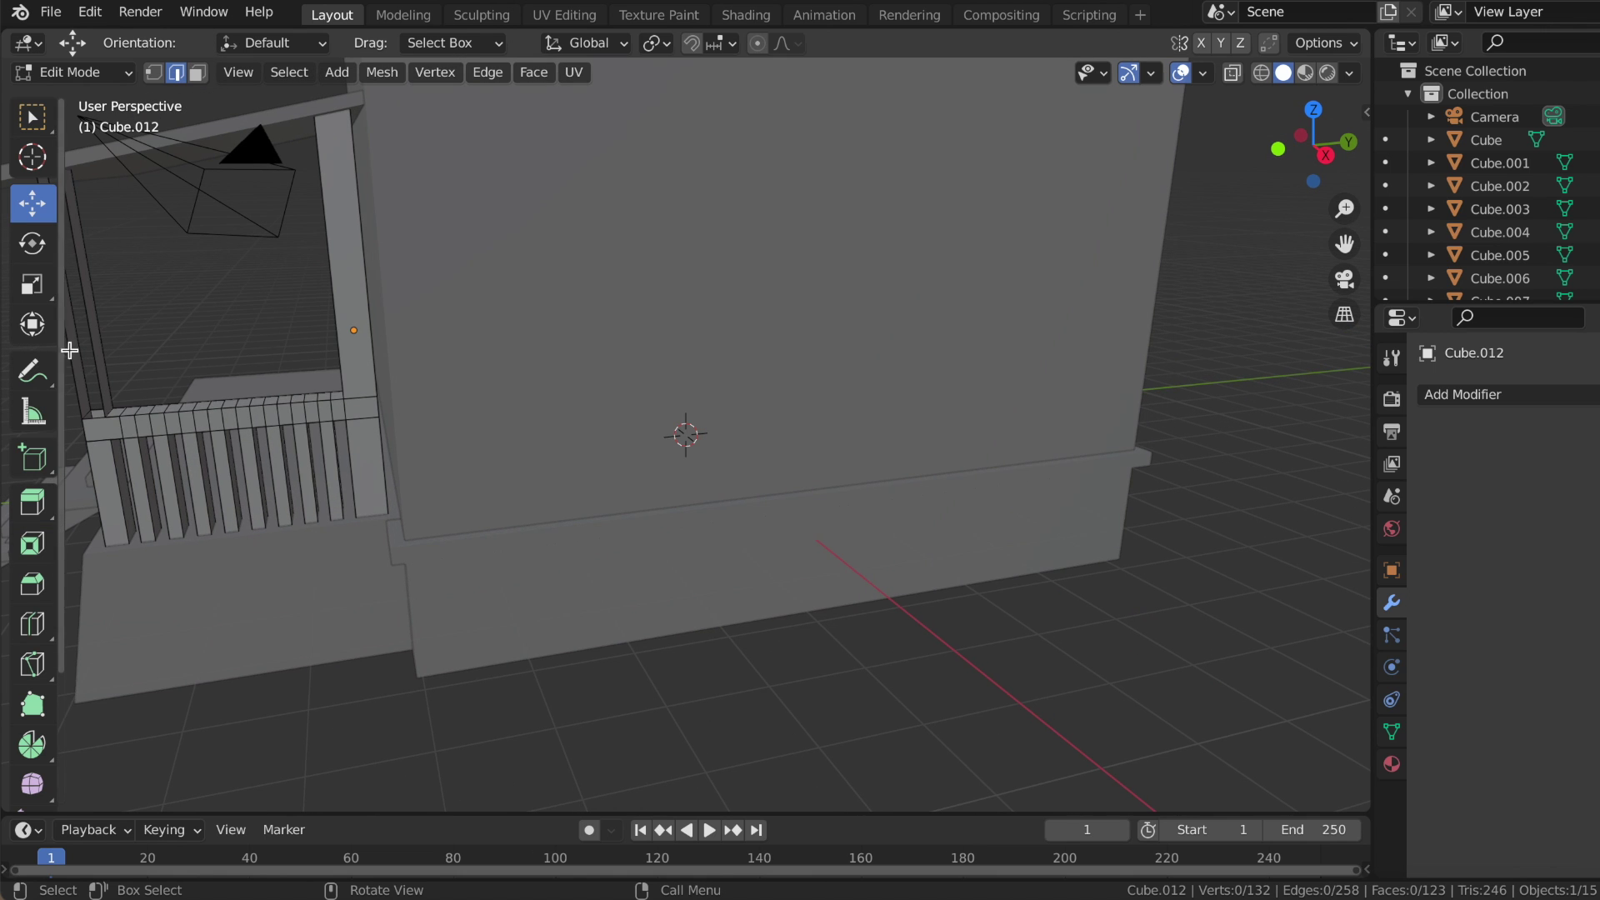
- Fill the remaining gaps on the porch posts, removing an unwanted face on the right post
{"action": "scroll", "coordinate": [82, 303], "scroll_direction": "down", "scroll_amount": 1}
{"action": "left_click", "coordinate": [218, 314], "text": "alt"}
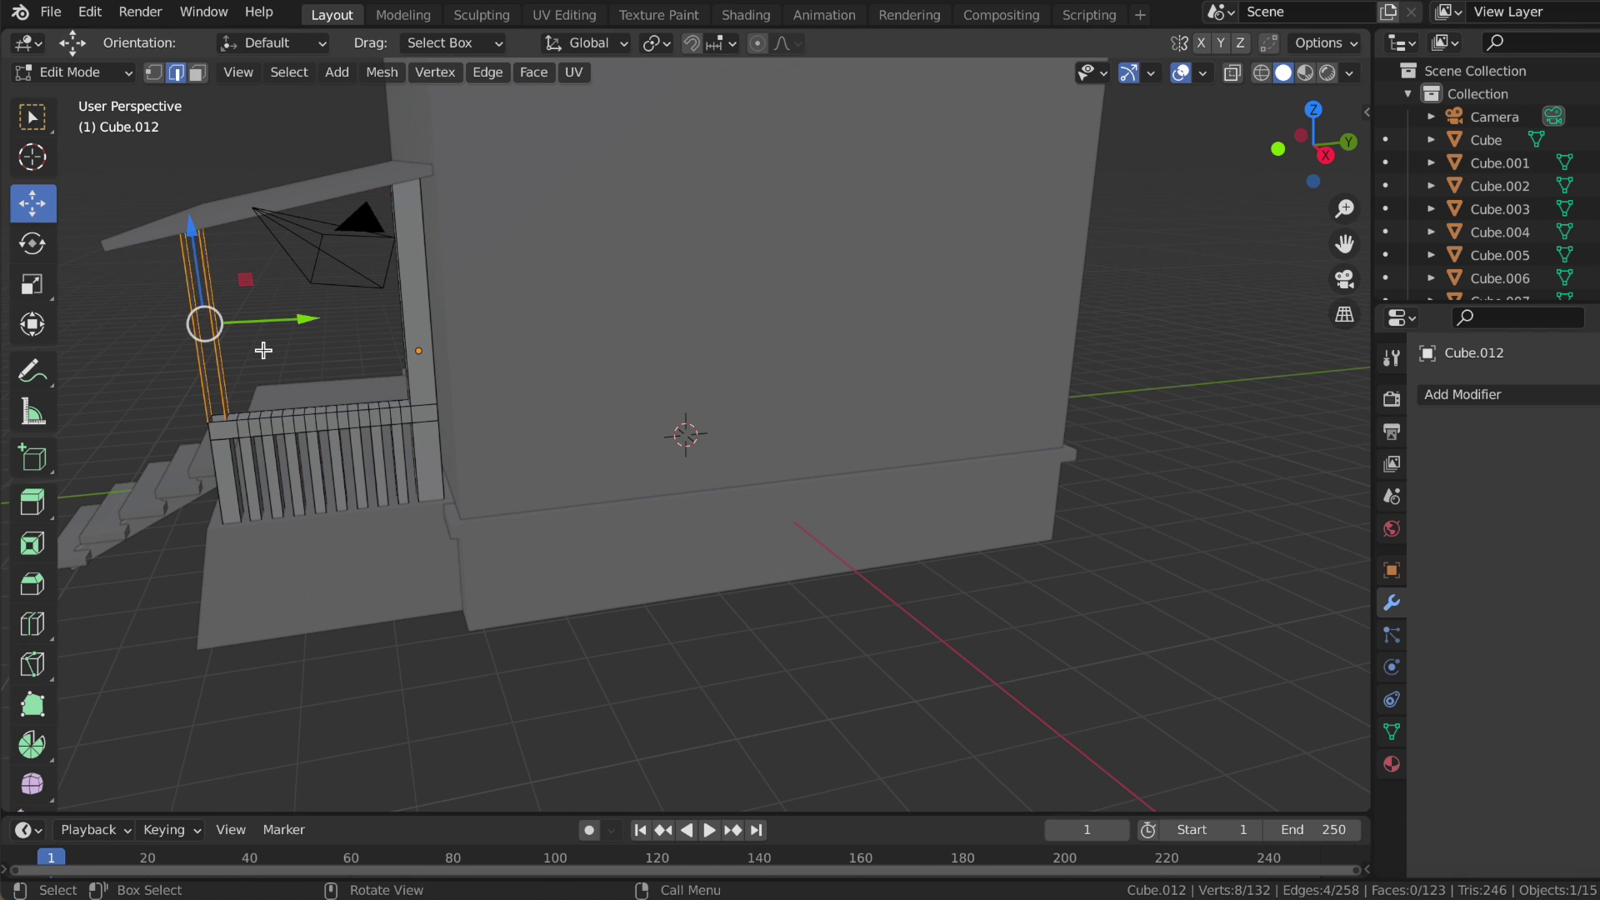
{"action": "key", "text": "f"}
{"action": "key", "text": "super+z"}
{"action": "left_click", "coordinate": [208, 391], "text": "alt"}
{"action": "key", "text": "f"}
{"action": "middle_click_drag", "start_coordinate": [208, 391], "coordinate": [200, 389]}
{"action": "left_click", "coordinate": [1118, 377]}
{"action": "key", "text": "f"}
{"action": "middle_click_drag", "start_coordinate": [1117, 433], "coordinate": [1068, 589]}
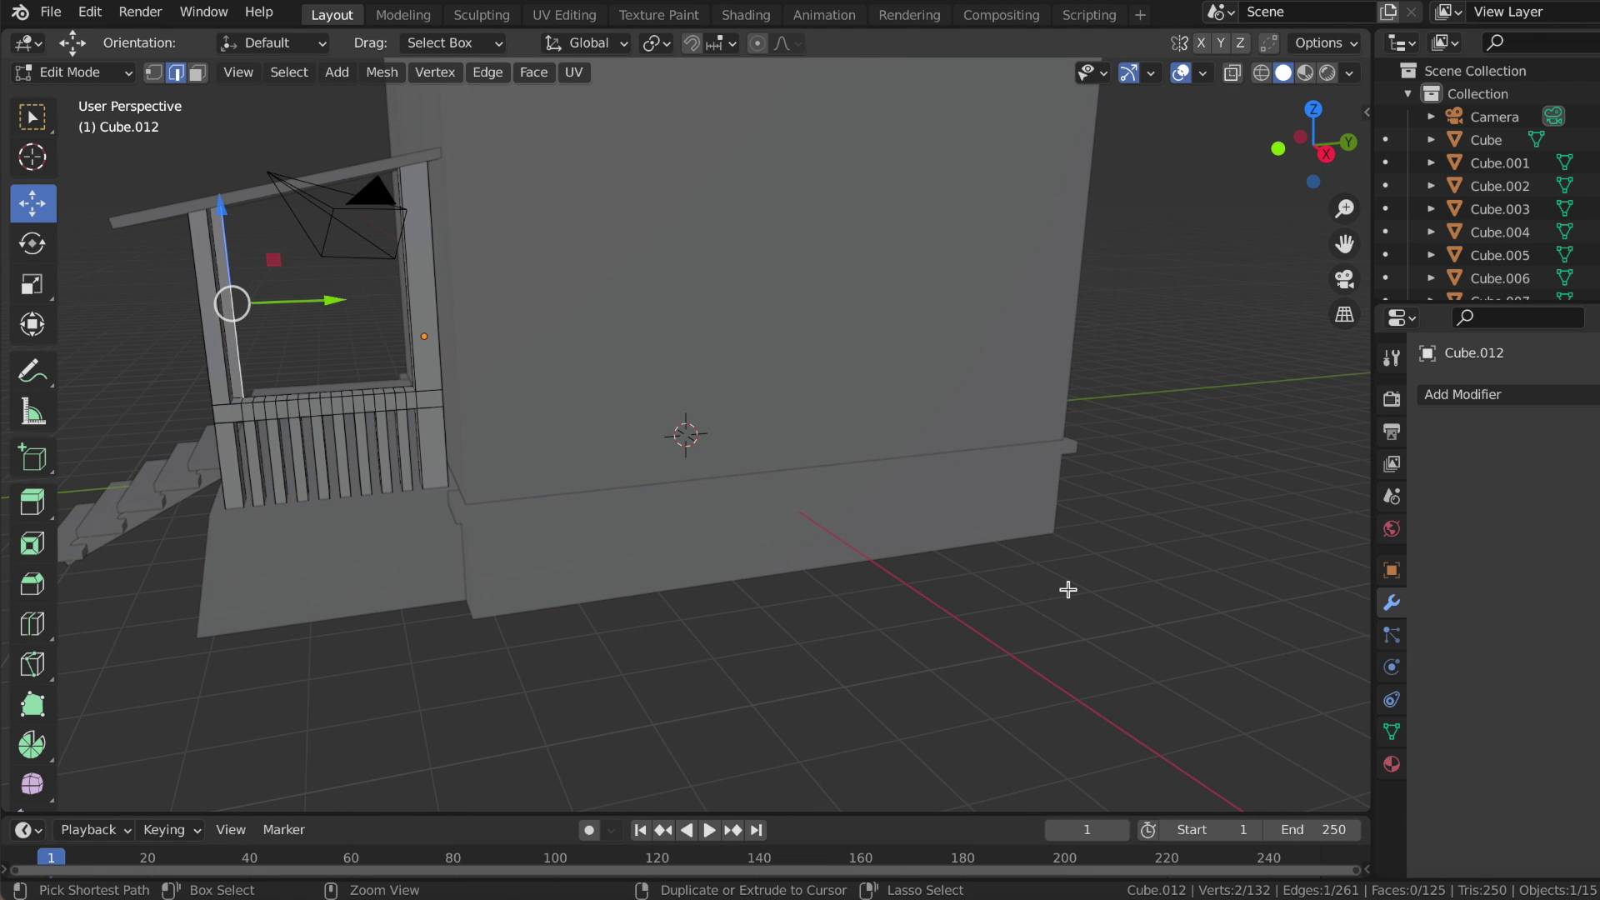
{"action": "key", "text": "ctrl+z"}
{"action": "middle_click_drag", "start_coordinate": [635, 546], "coordinate": [637, 543]}
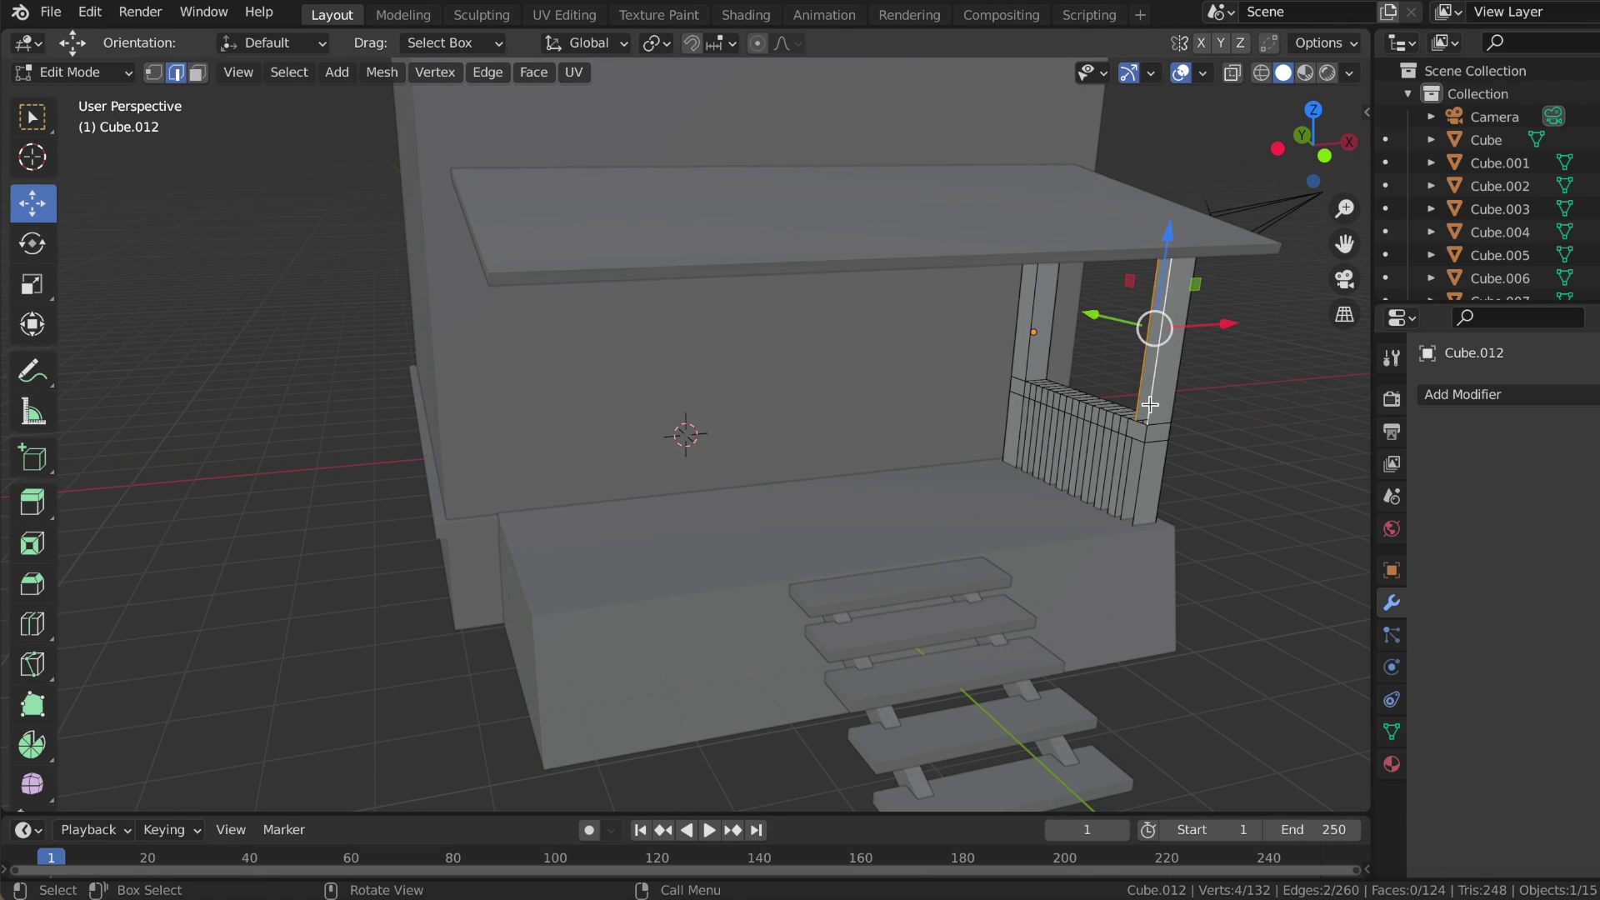
{"action": "left_click", "coordinate": [1134, 519]}
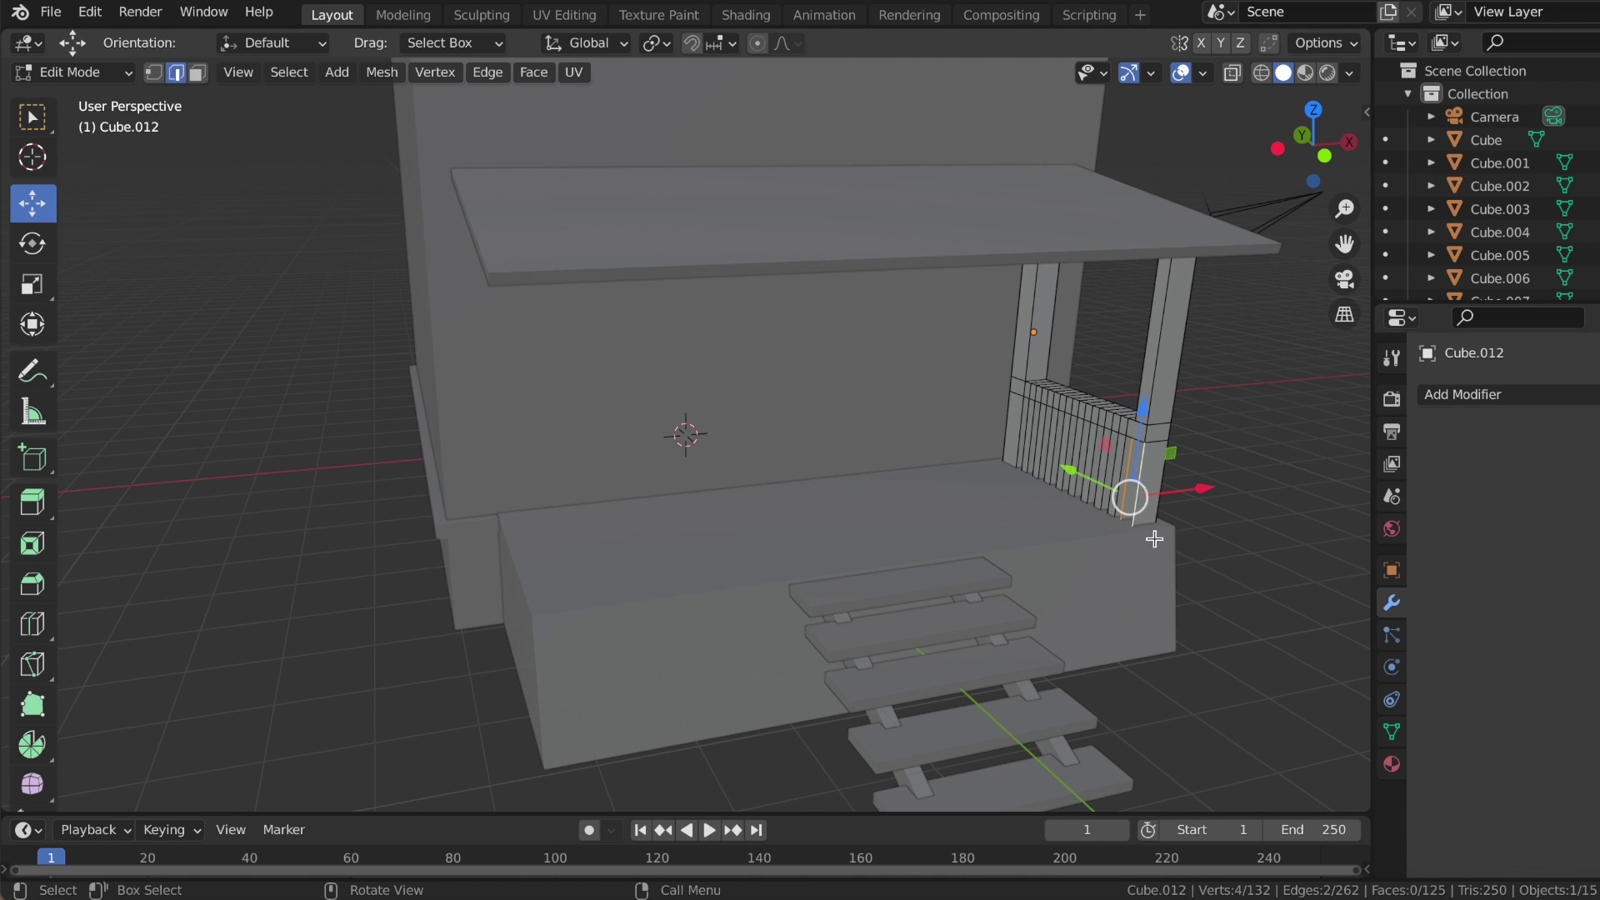
- Select the inner post faces and slide them flush against the house wall
{"action": "mouse_move", "coordinate": [1226, 536]}
{"action": "middle_mouse_down"}
{"action": "mouse_move", "coordinate": [1076, 561]}
{"action": "mouse_move", "coordinate": [889, 528]}
{"action": "middle_mouse_up"}
{"action": "scroll", "coordinate": [888, 528], "scroll_direction": "up", "scroll_amount": 2}
{"action": "scroll", "coordinate": [889, 529], "scroll_direction": "up", "scroll_amount": 4}
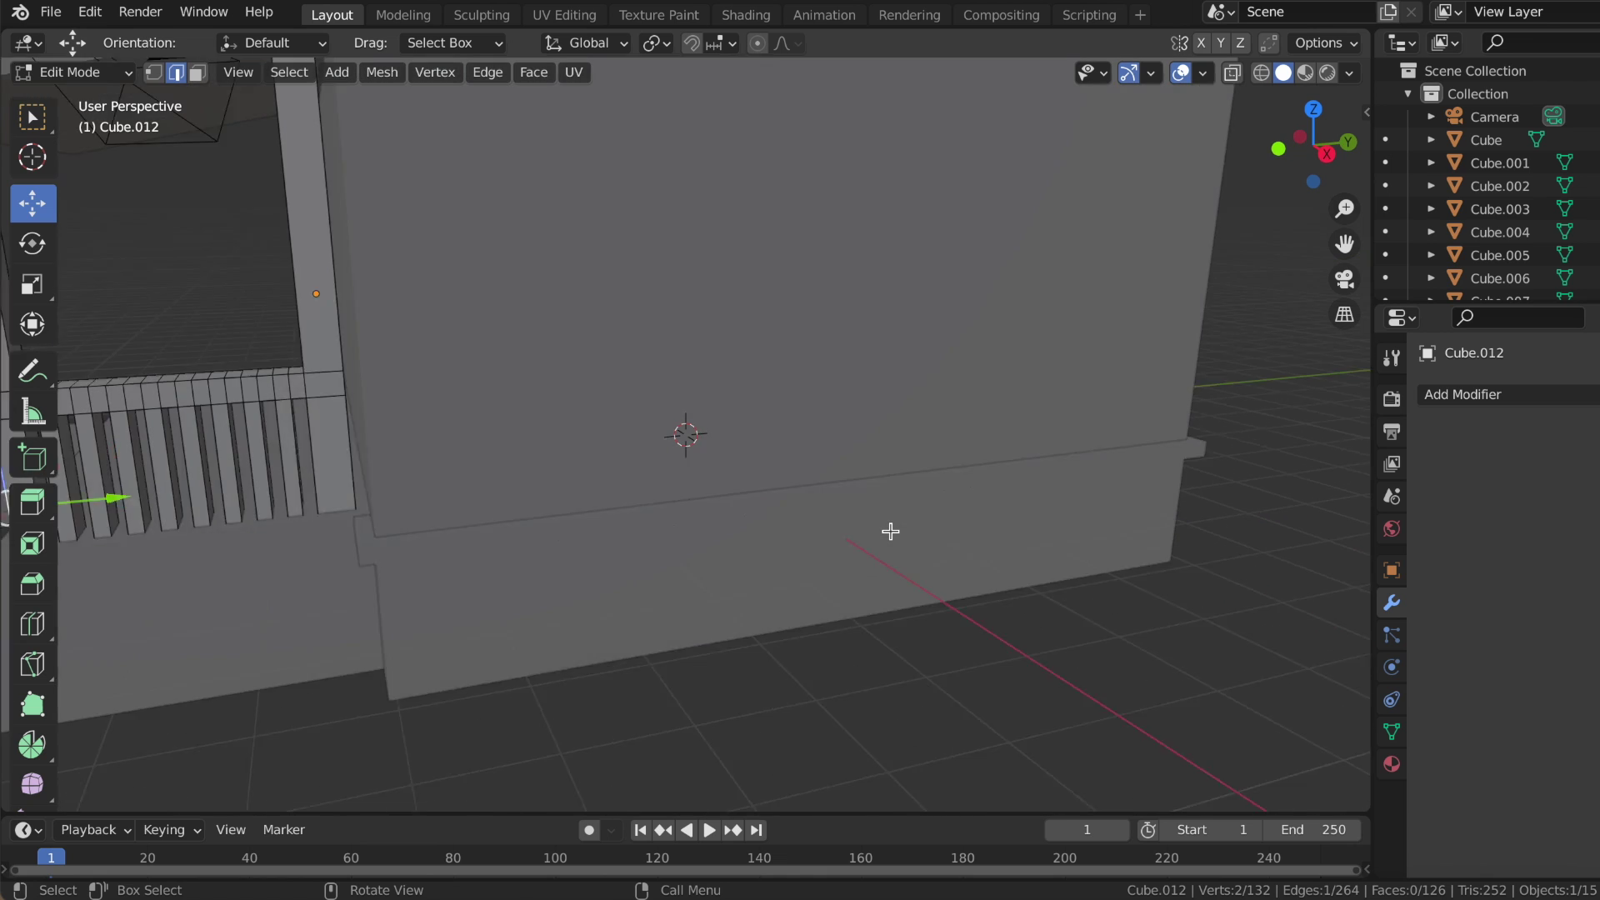
{"action": "middle_click_drag", "start_coordinate": [767, 506], "coordinate": [440, 406]}
{"action": "left_click", "coordinate": [199, 77]}
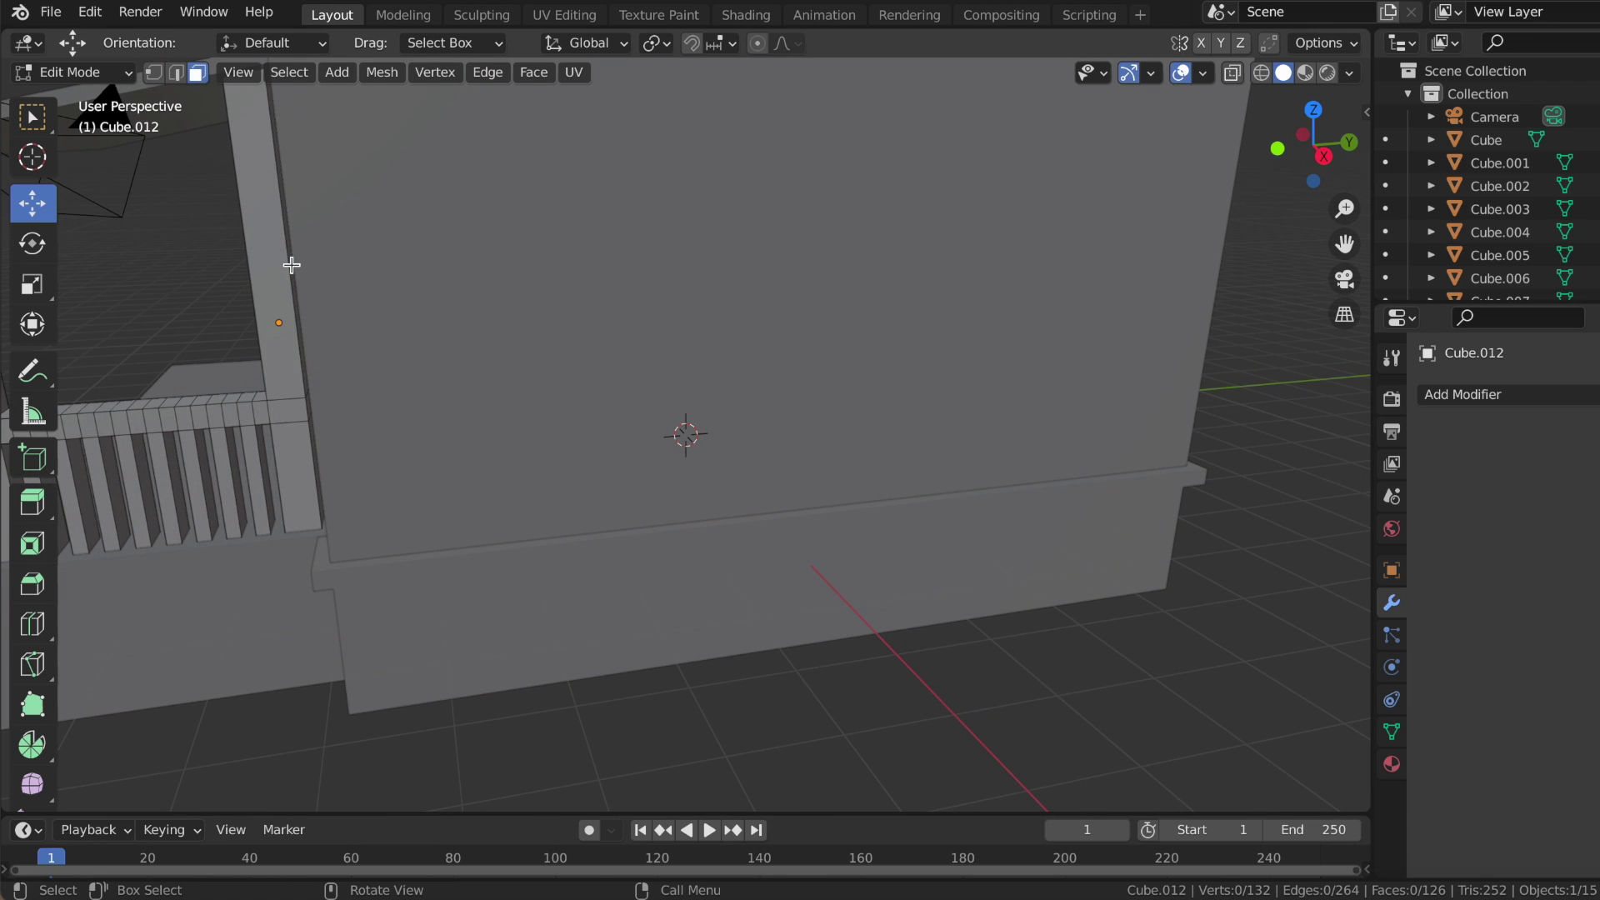
{"action": "left_click", "coordinate": [309, 420], "text": "shift"}
{"action": "left_click_drag", "start_coordinate": [383, 350], "coordinate": [386, 364]}
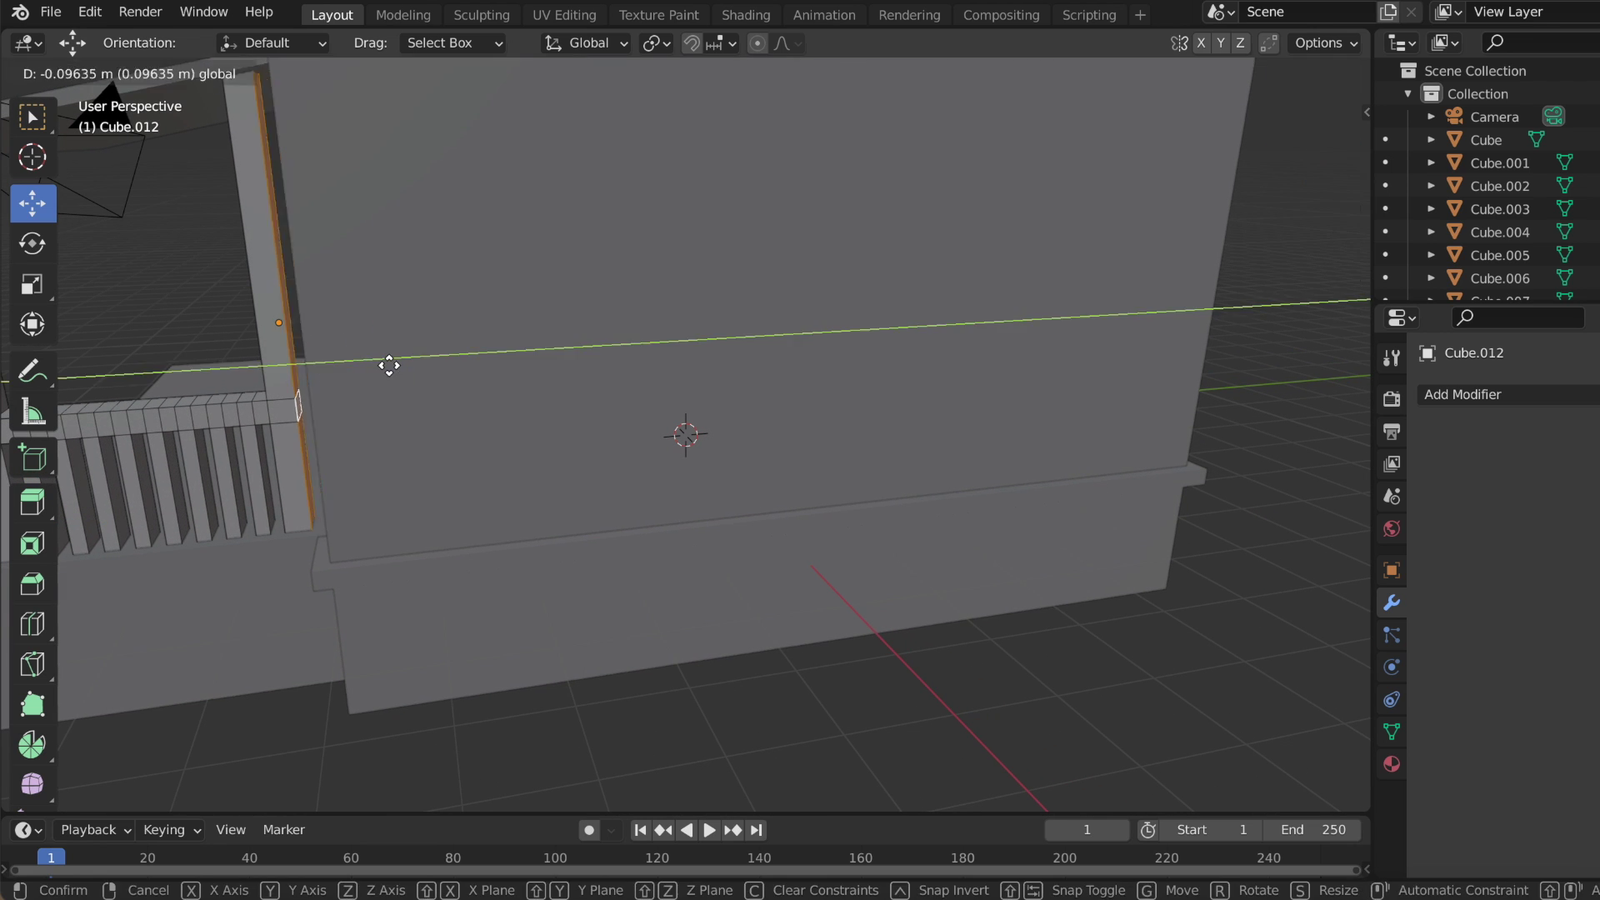
- Return to Object Mode and nudge the whole railing along the Y axis
{"action": "middle_click_drag", "start_coordinate": [386, 364], "coordinate": [385, 367]}
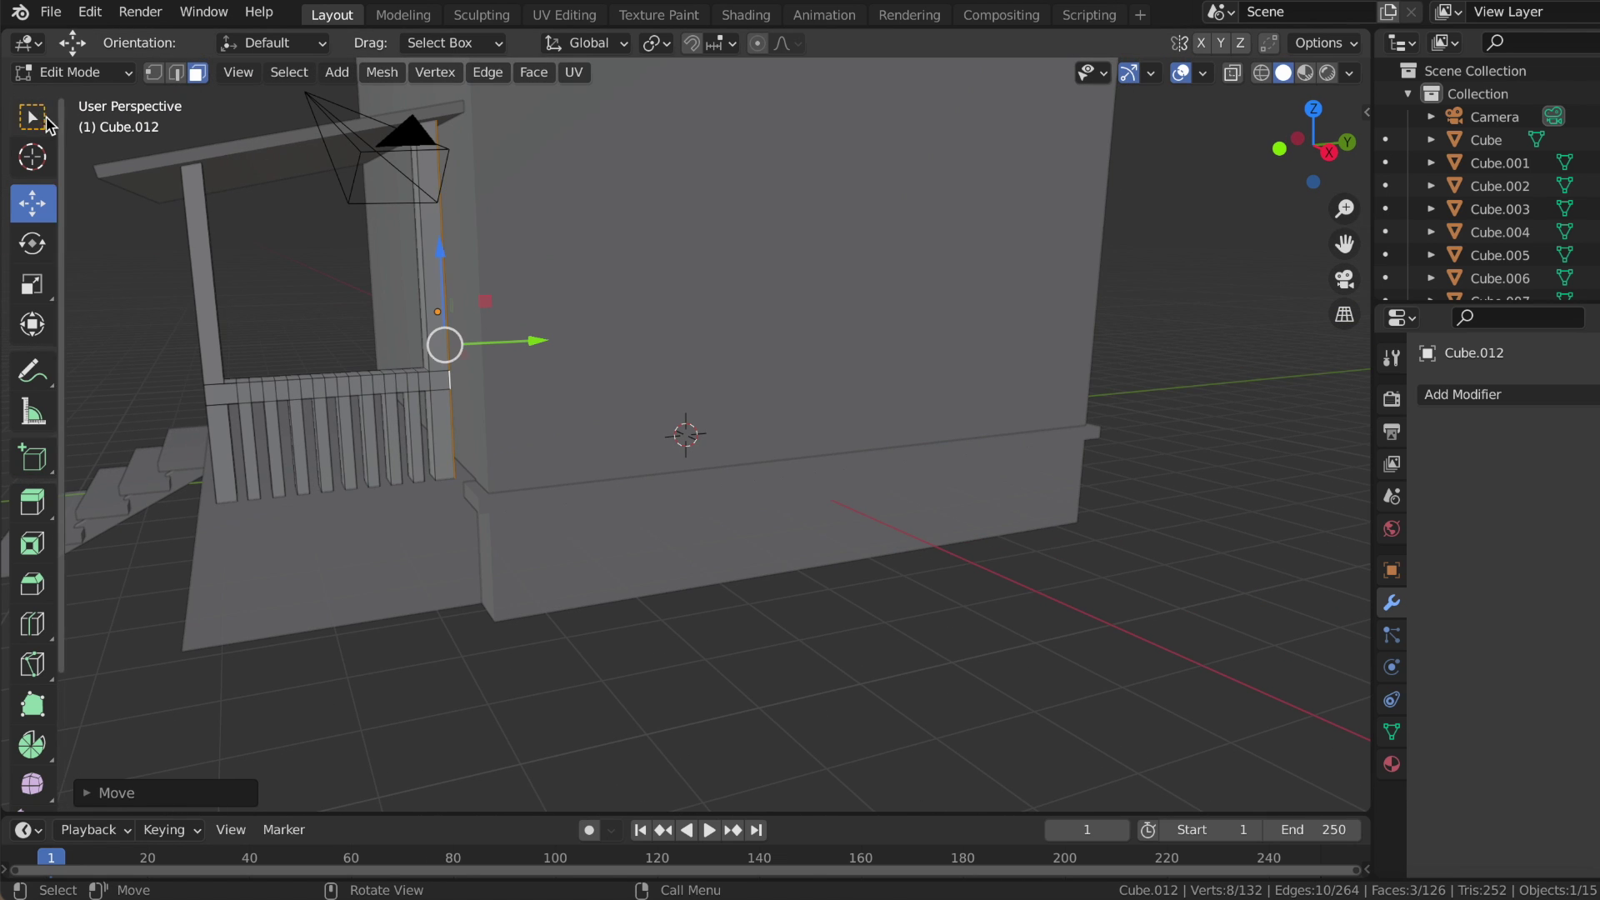
{"action": "middle_click_drag", "start_coordinate": [385, 367], "coordinate": [261, 215]}
{"action": "scroll", "coordinate": [1491, 209], "scroll_direction": "down", "scroll_amount": 5}
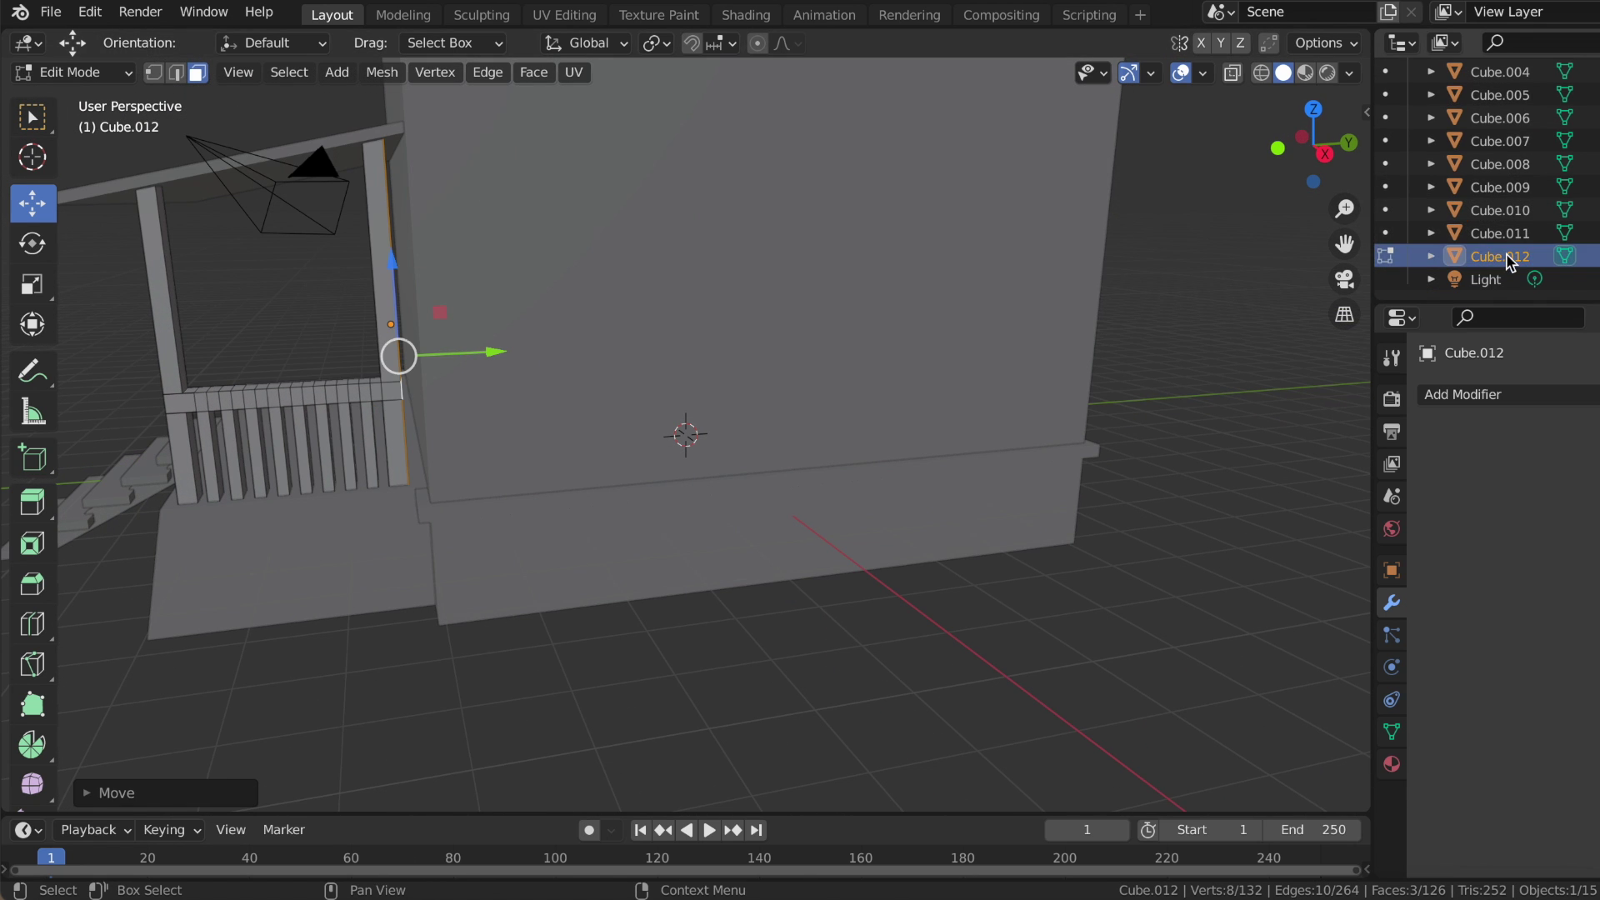
{"action": "key", "text": "Tab"}
{"action": "middle_click_drag", "start_coordinate": [1053, 378], "coordinate": [673, 346]}
{"action": "left_click_drag", "start_coordinate": [547, 331], "coordinate": [551, 325]}
- Reselect the railing Cube.012 and lower it slightly into place
{"action": "left_click", "coordinate": [857, 671]}
{"action": "middle_click_drag", "start_coordinate": [857, 672], "coordinate": [856, 697]}
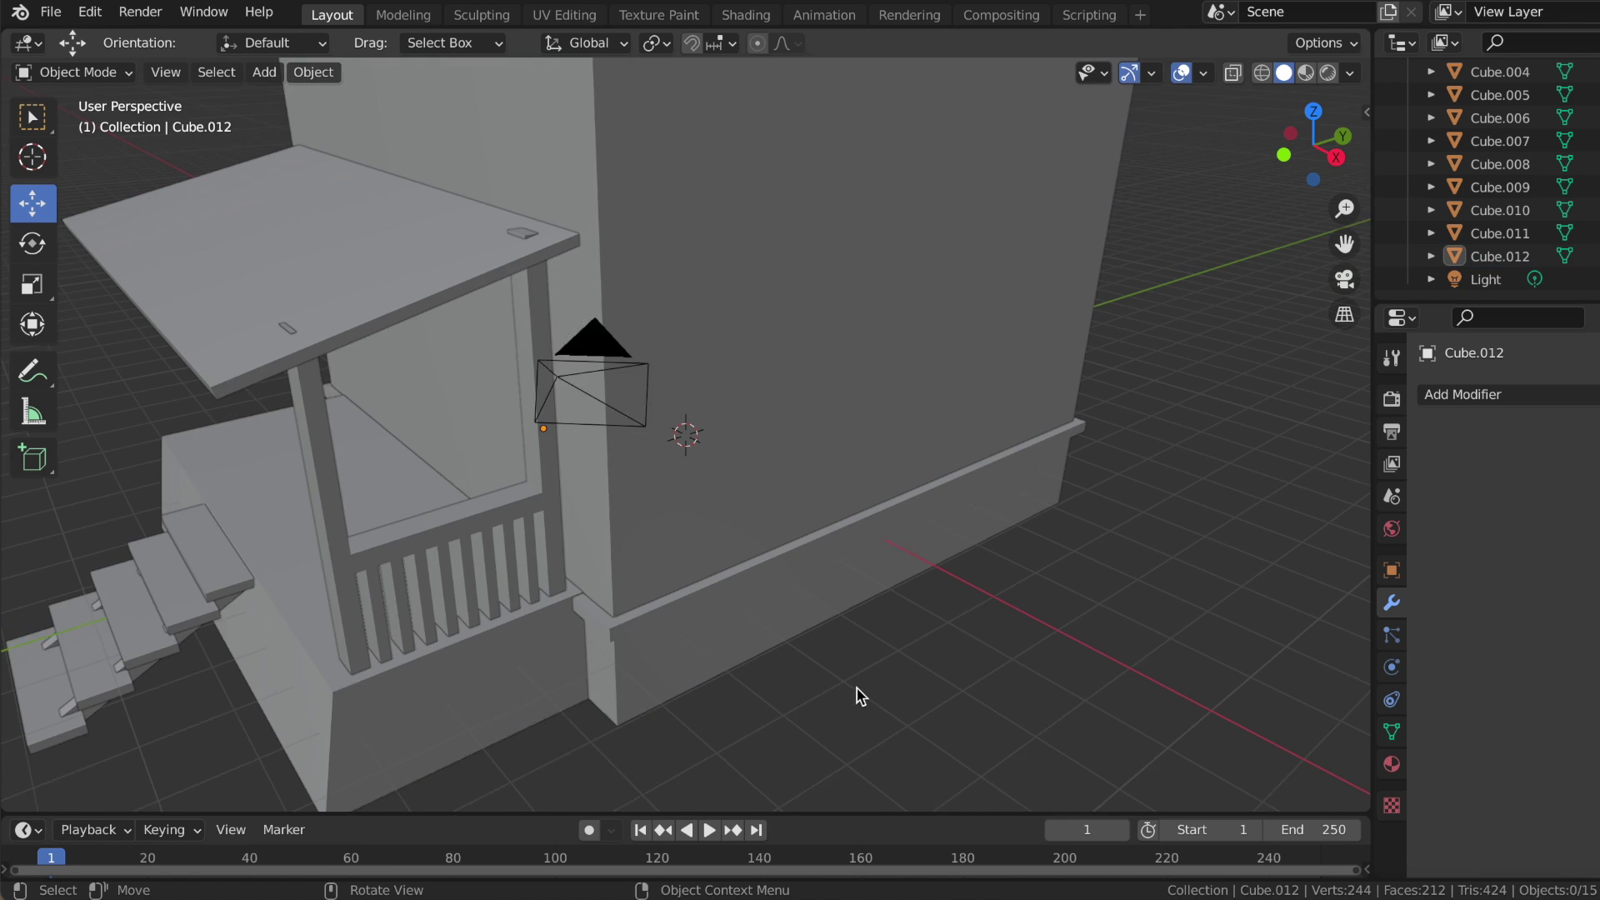
{"action": "left_click", "coordinate": [561, 536]}
{"action": "left_click_drag", "start_coordinate": [545, 433], "coordinate": [547, 367]}
{"action": "middle_click_drag", "start_coordinate": [1003, 689], "coordinate": [1052, 451]}
{"action": "left_click", "coordinate": [1052, 457]}
- Extrude the right post face about 2 m sideways into a horizontal rail
{"action": "key", "text": "Tab"}
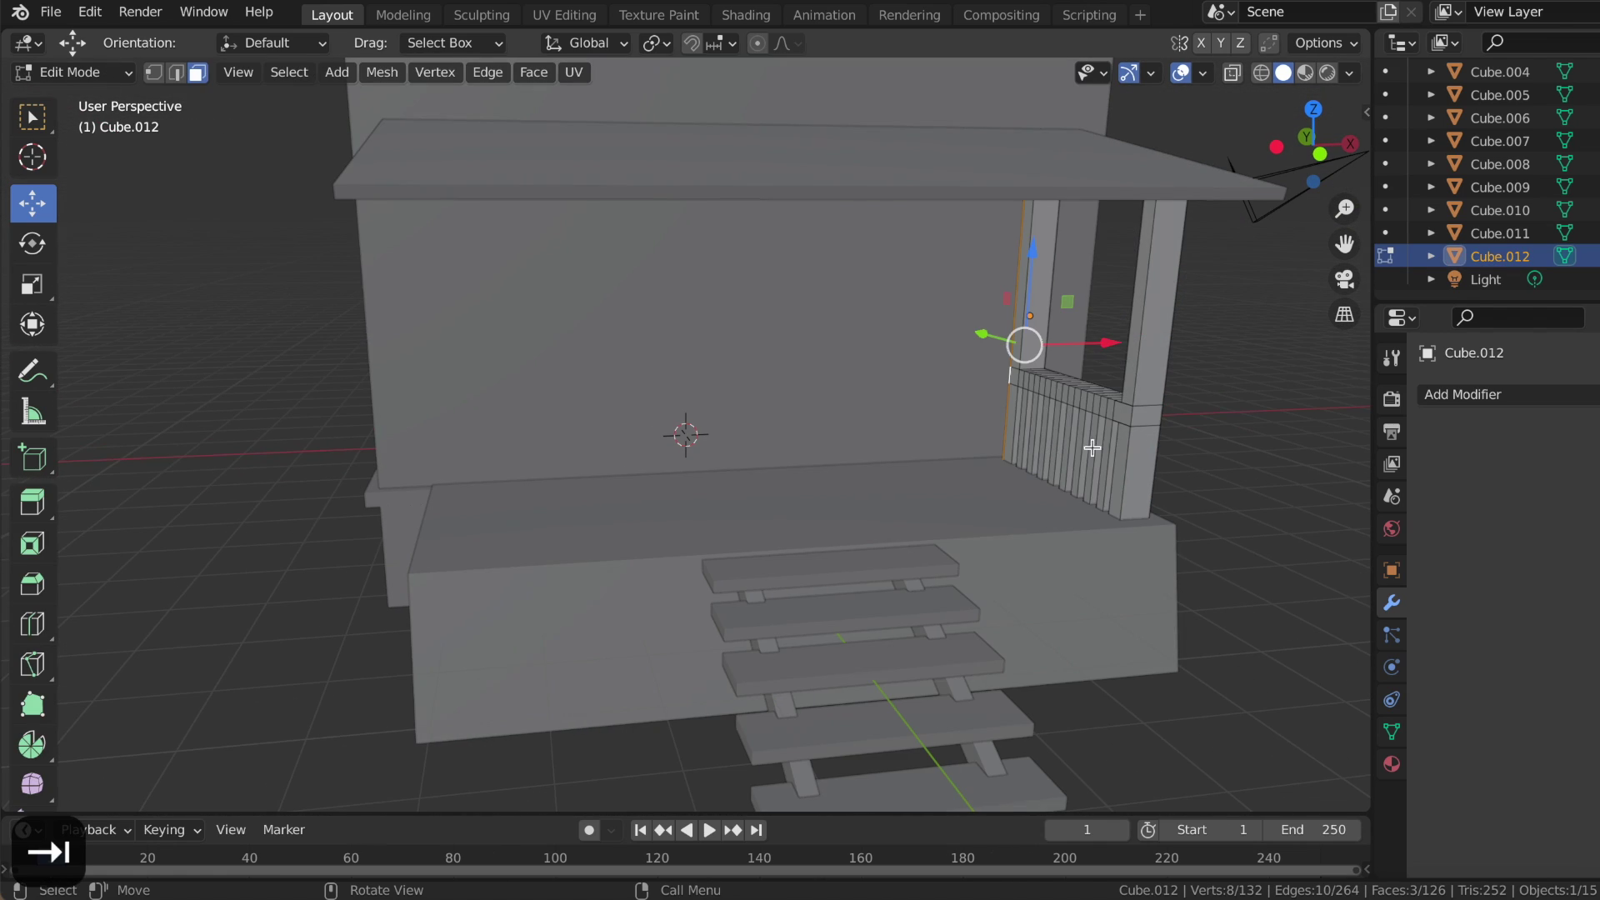
{"action": "key", "text": "w"}
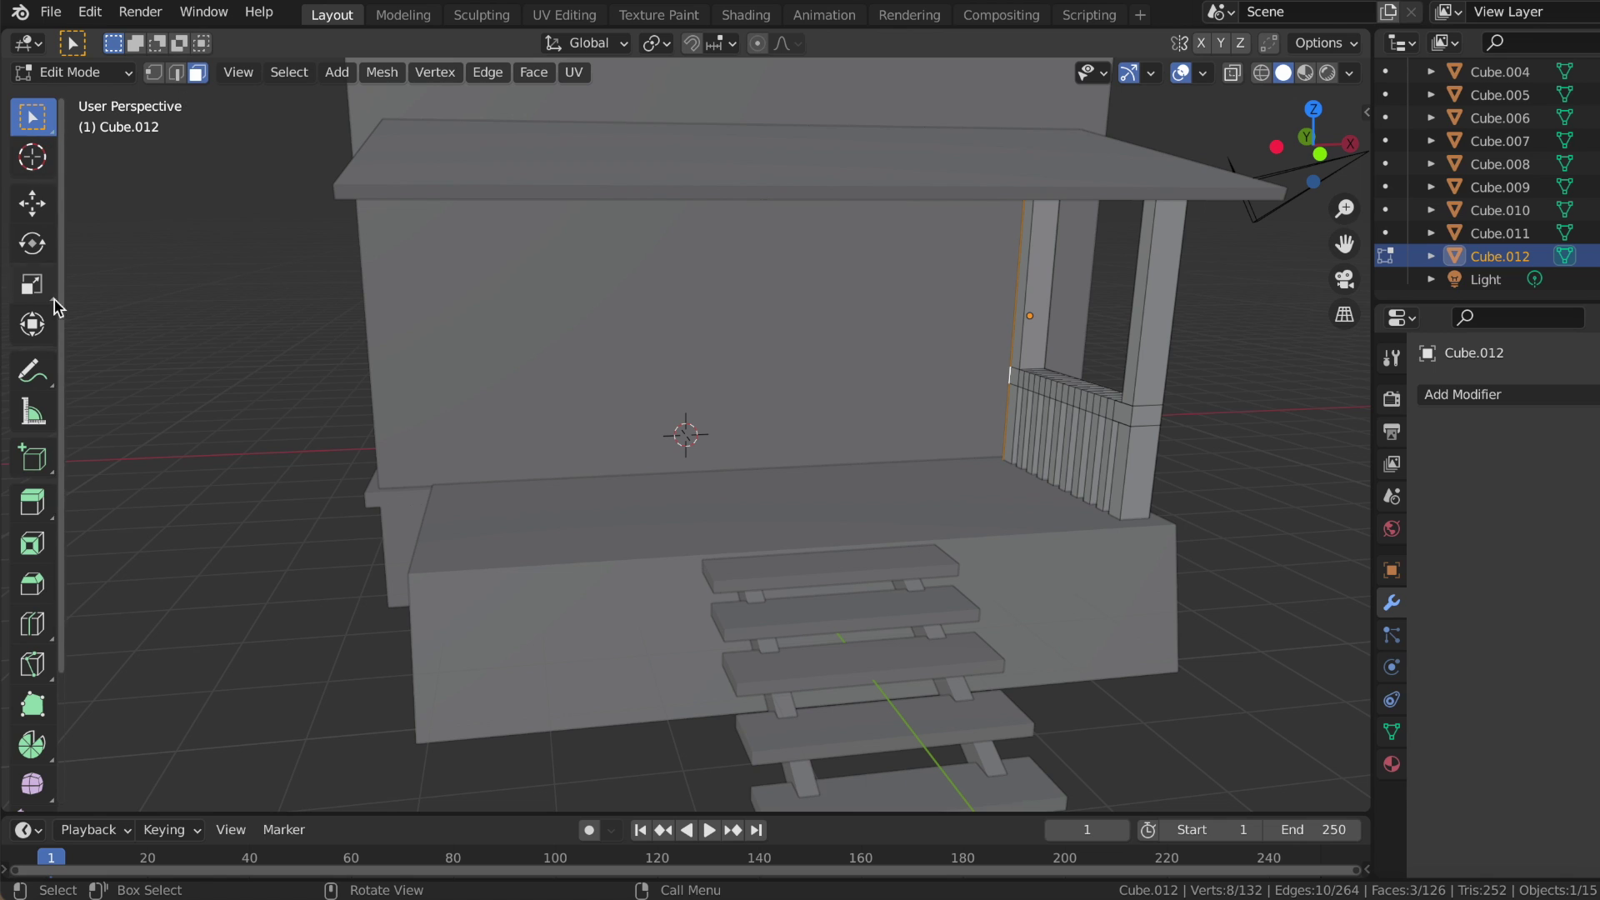
{"action": "middle_click_drag", "start_coordinate": [1183, 442], "coordinate": [833, 300]}
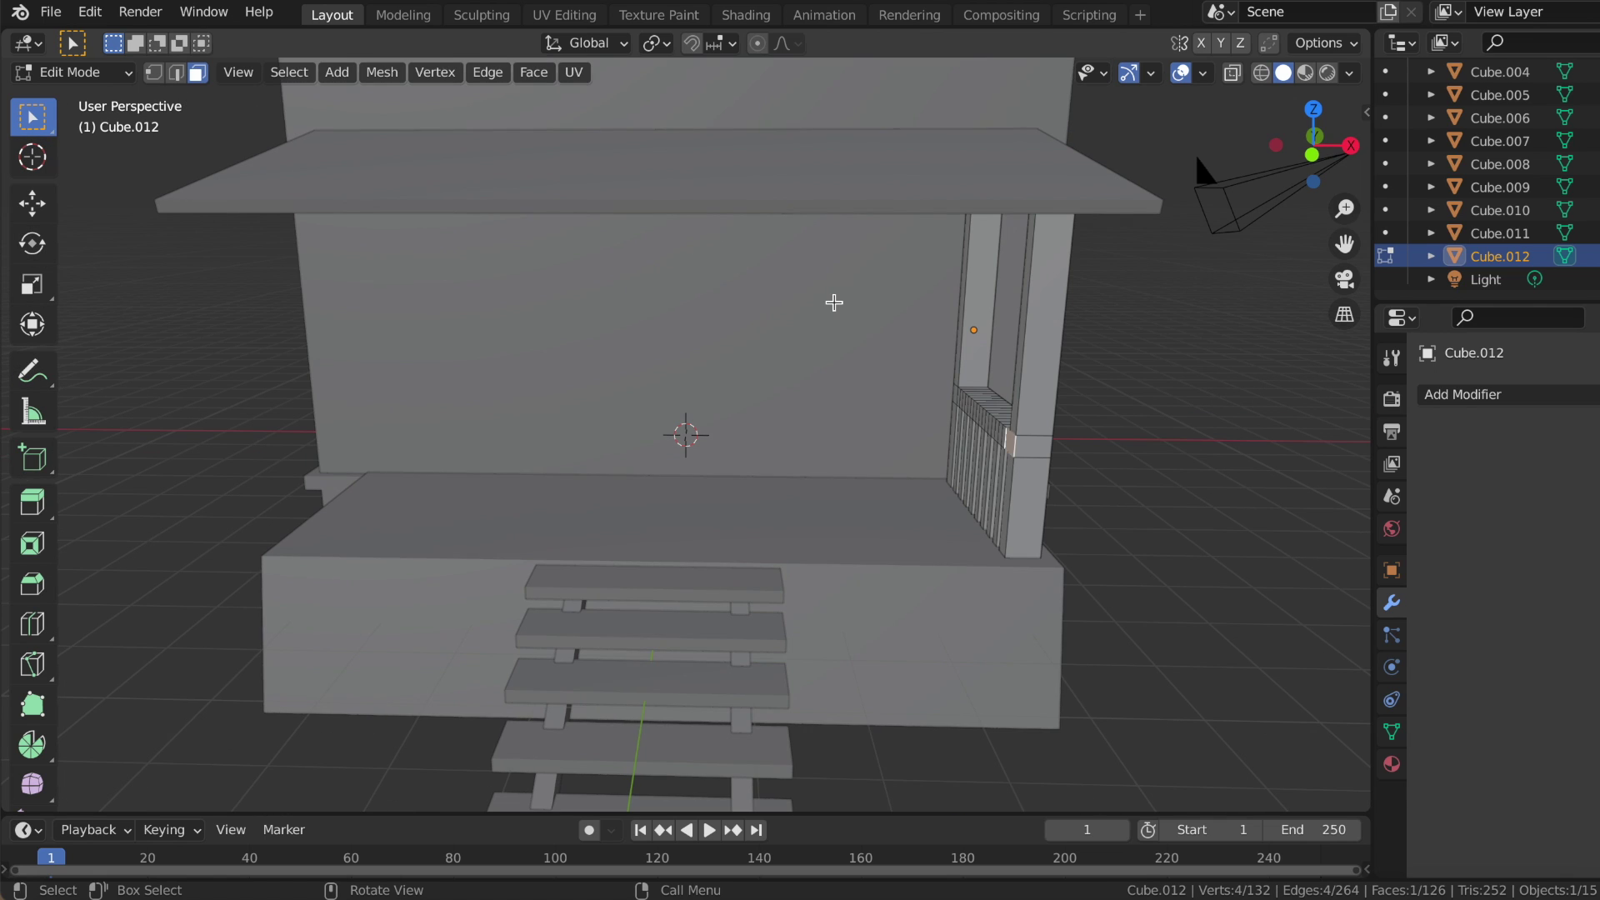
{"action": "key", "text": "e"}
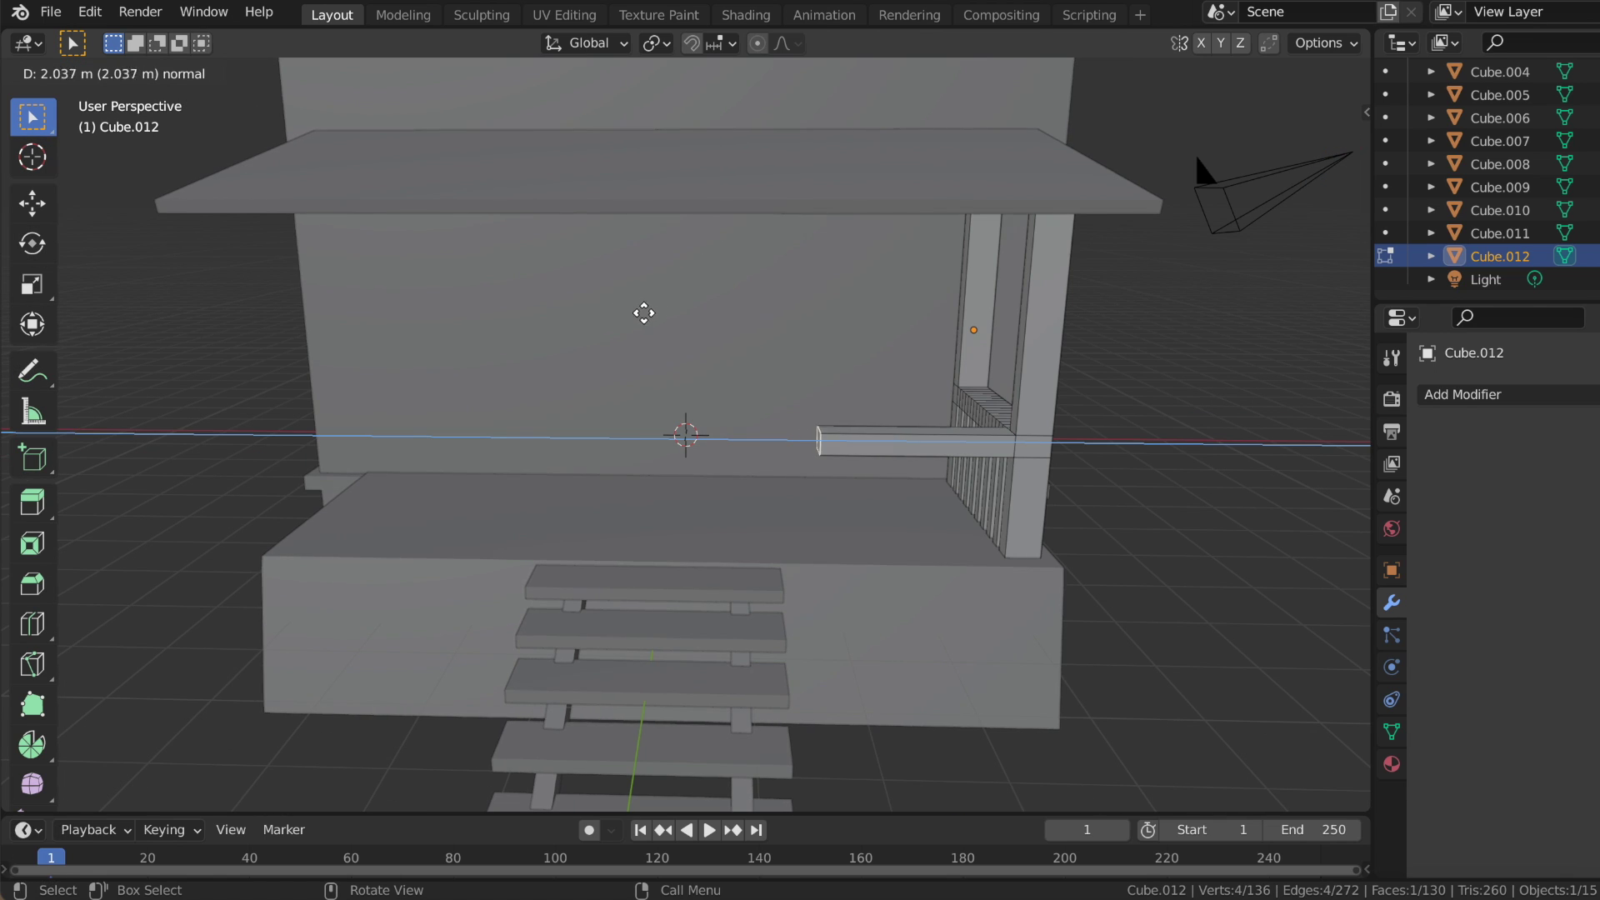
{"action": "left_click", "coordinate": [646, 316]}
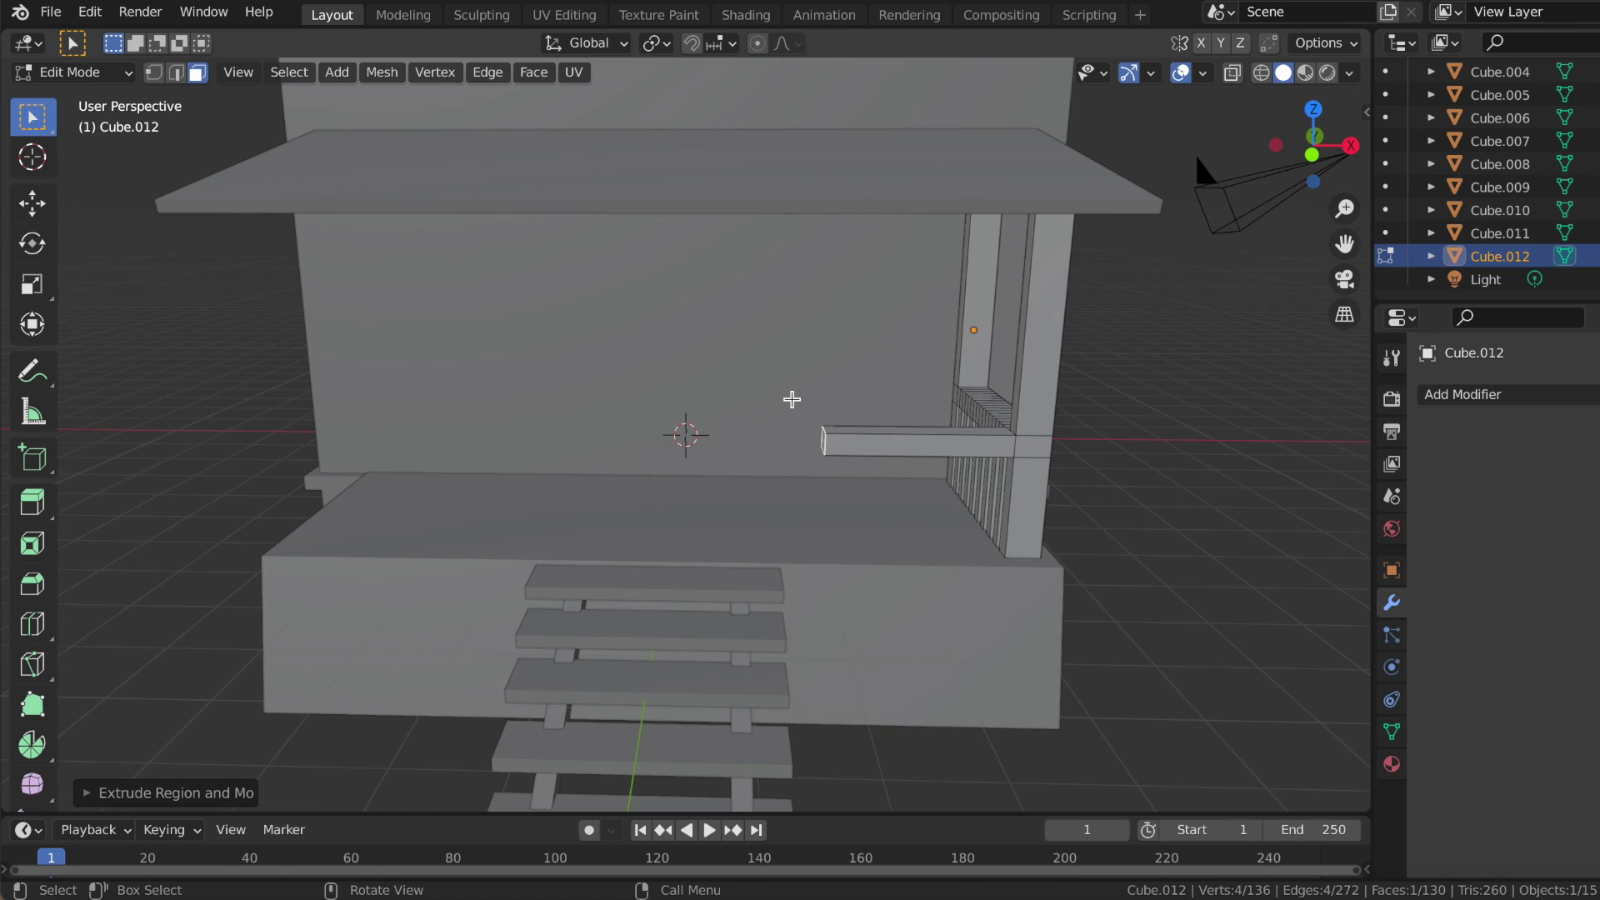
{"action": "middle_click_drag", "start_coordinate": [791, 396], "coordinate": [792, 399]}
- Add loop cuts across the new rail and the top beam
{"action": "left_click", "coordinate": [31, 624]}
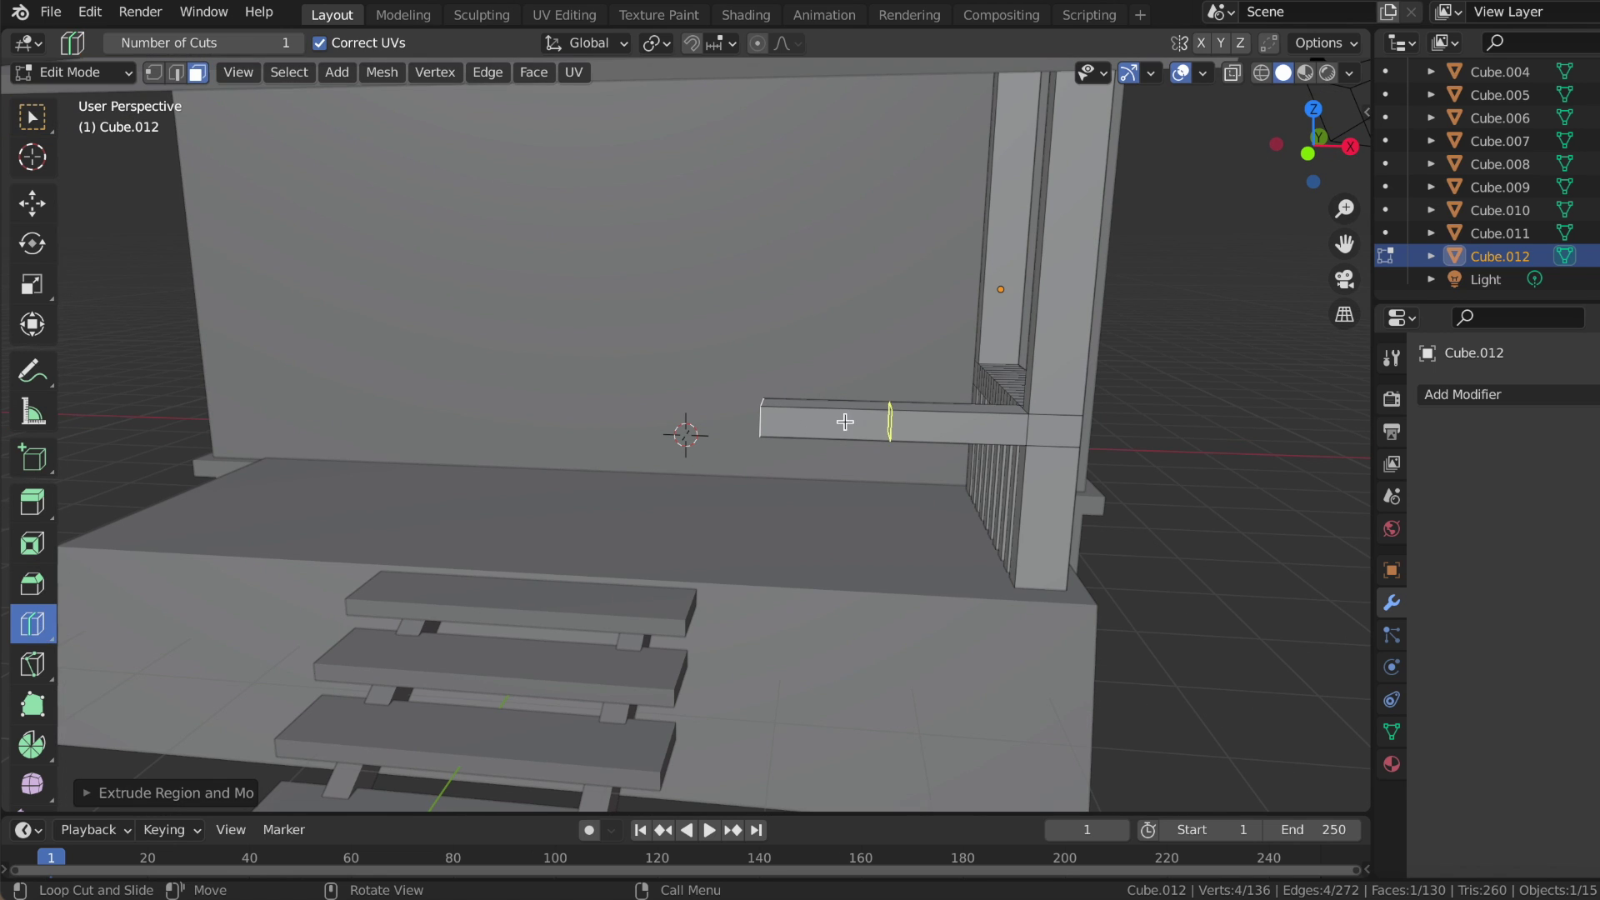
{"action": "left_click", "coordinate": [888, 425]}
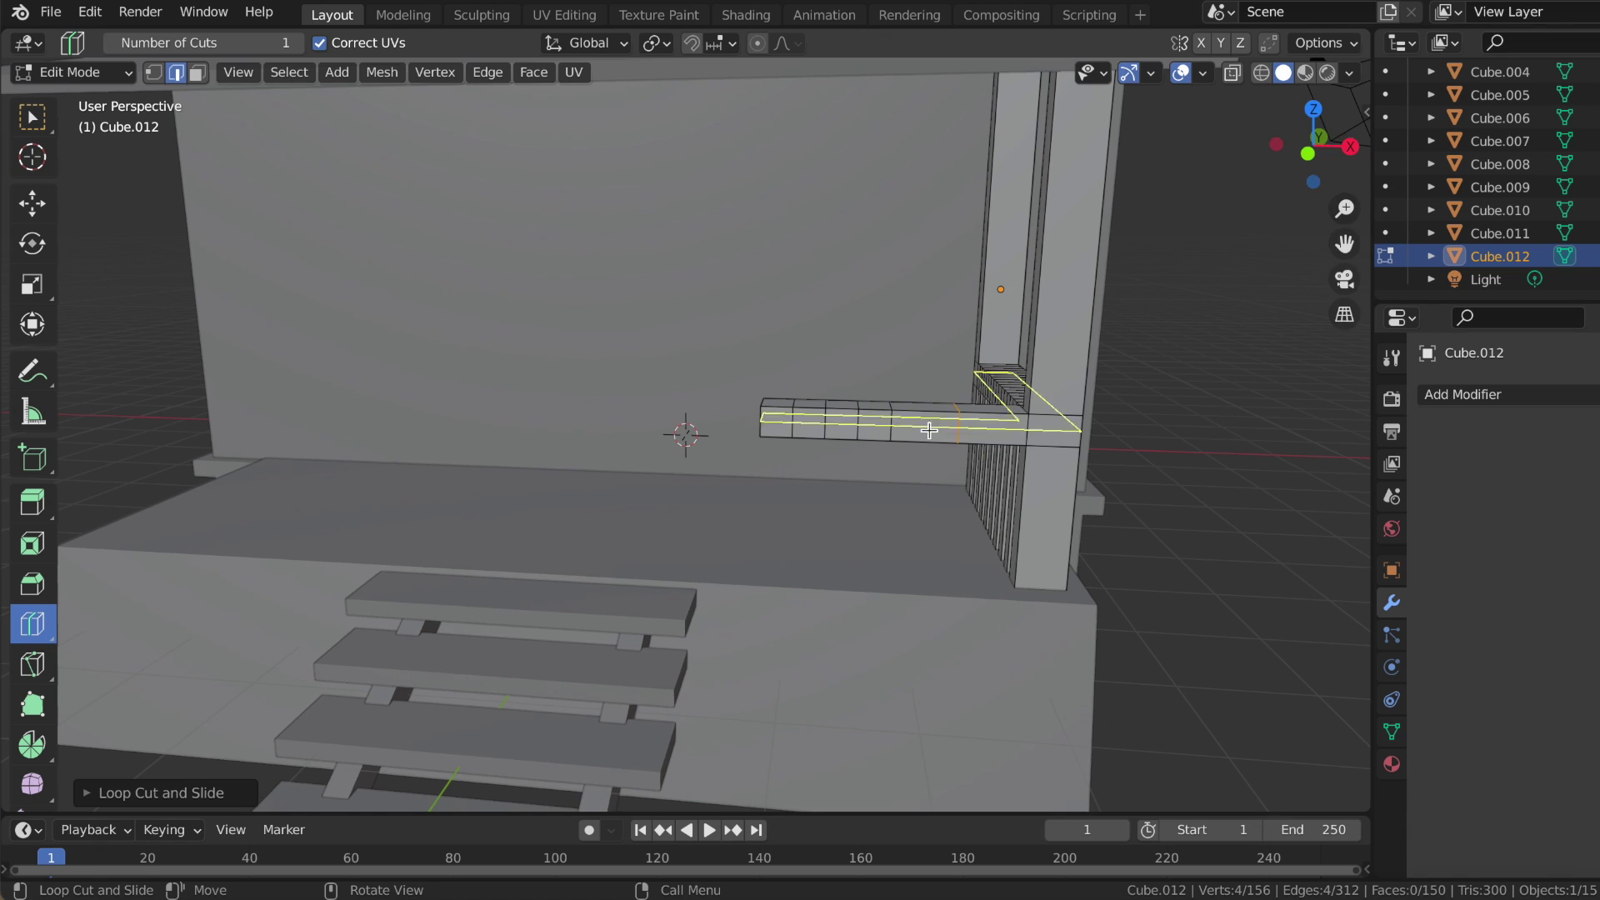
{"action": "left_click", "coordinate": [1000, 431]}
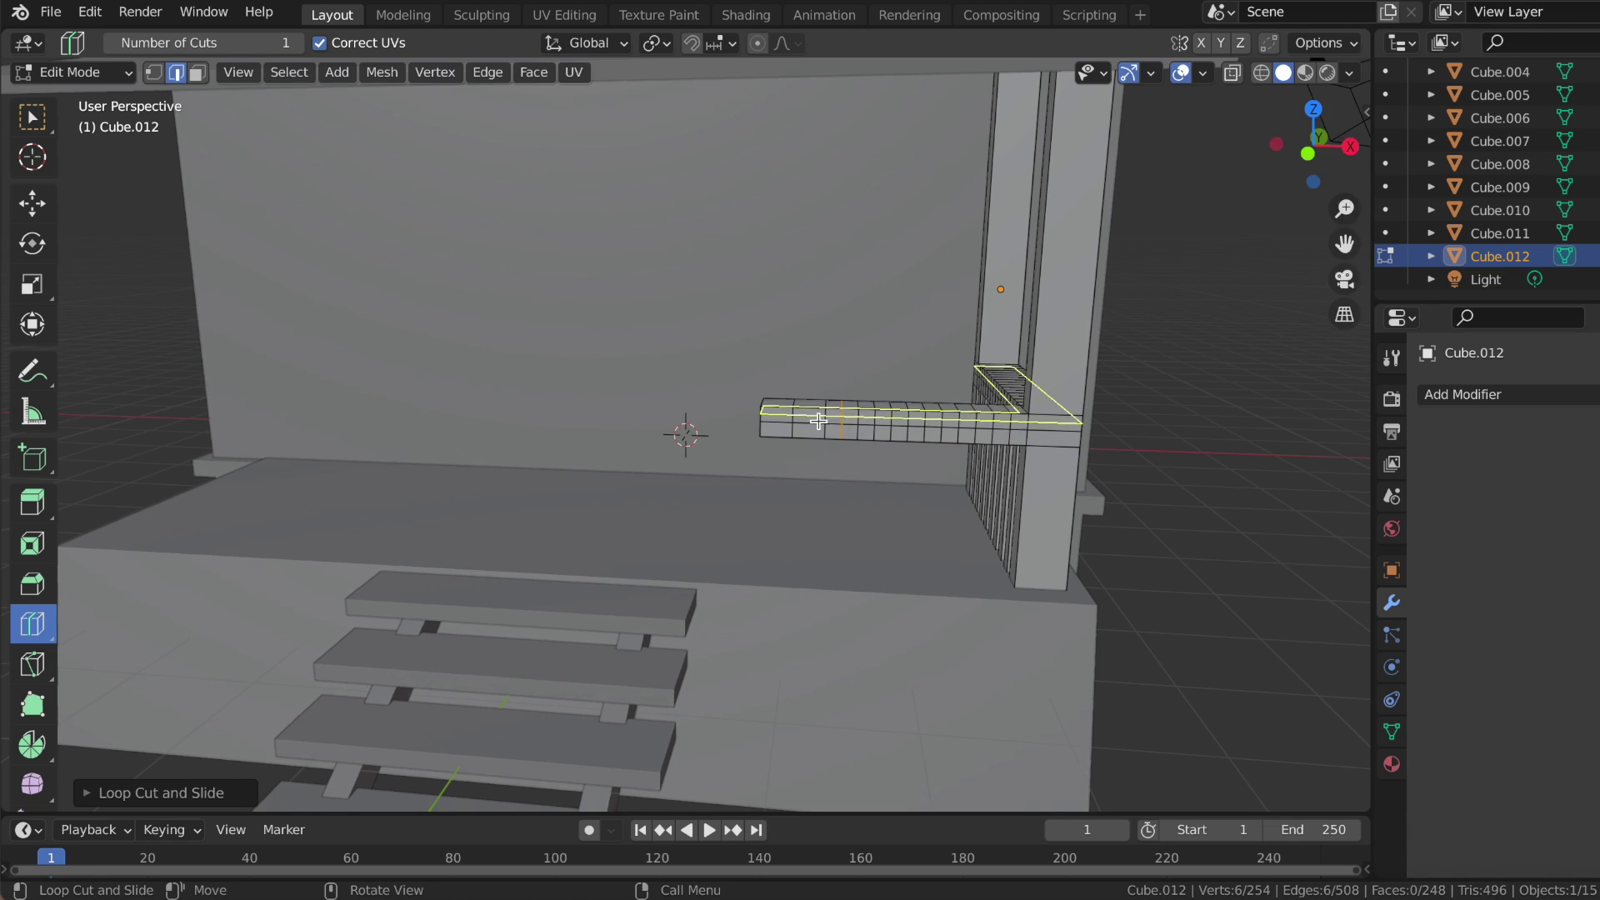
{"action": "left_click", "coordinate": [779, 419]}
{"action": "middle_click_drag", "start_coordinate": [780, 419], "coordinate": [776, 421]}
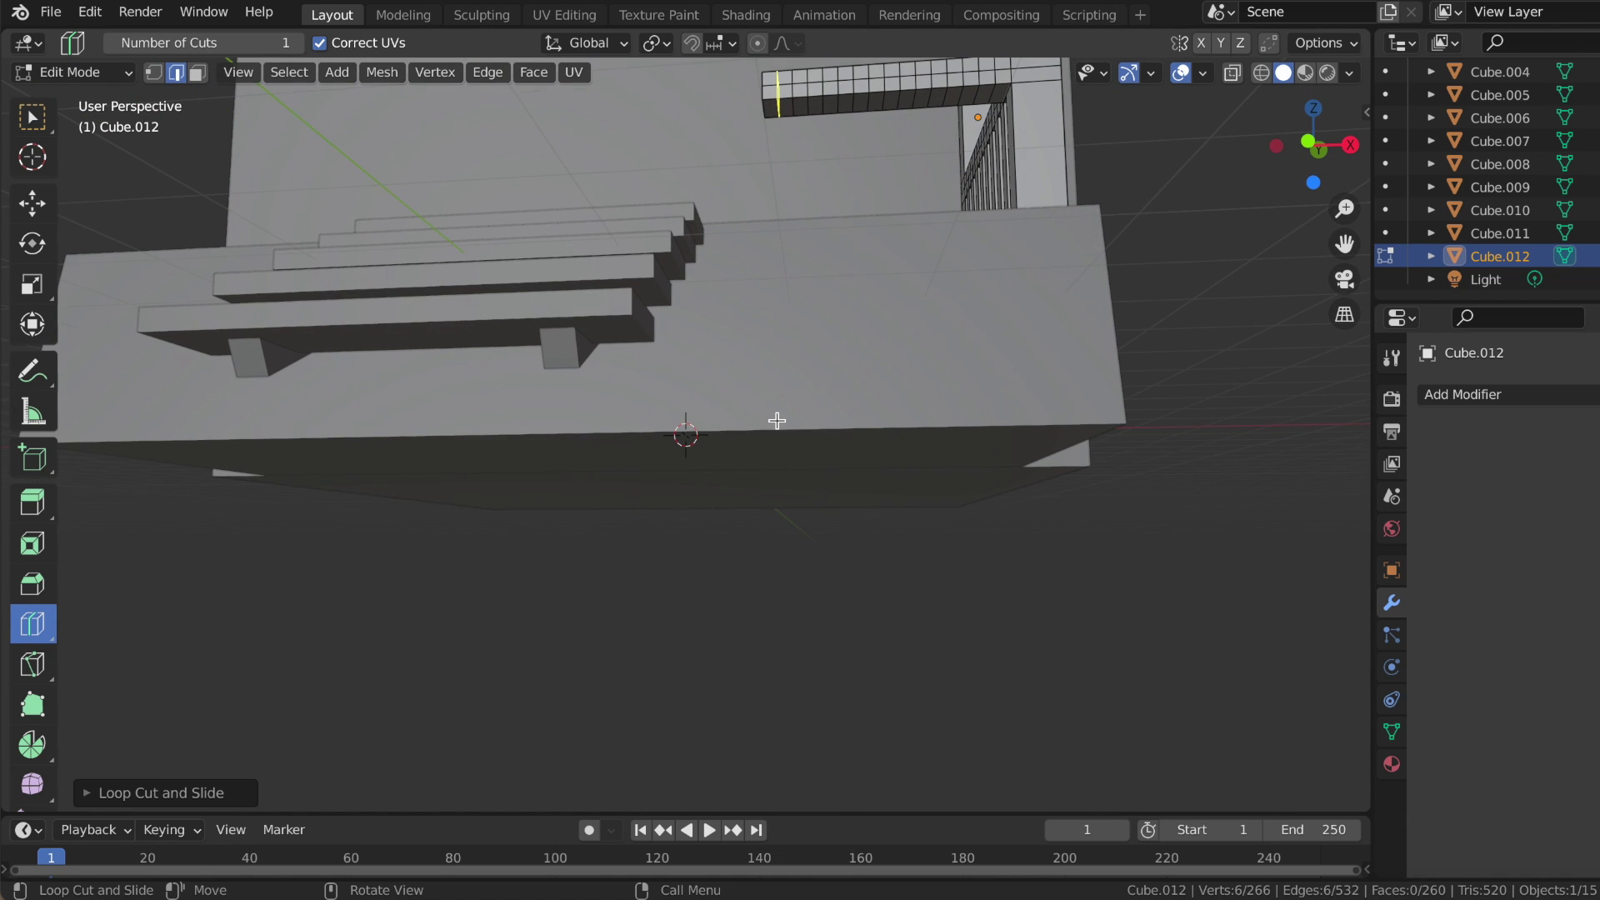
- Select a face on the top beam in Face select mode
{"action": "left_click", "coordinate": [197, 72]}
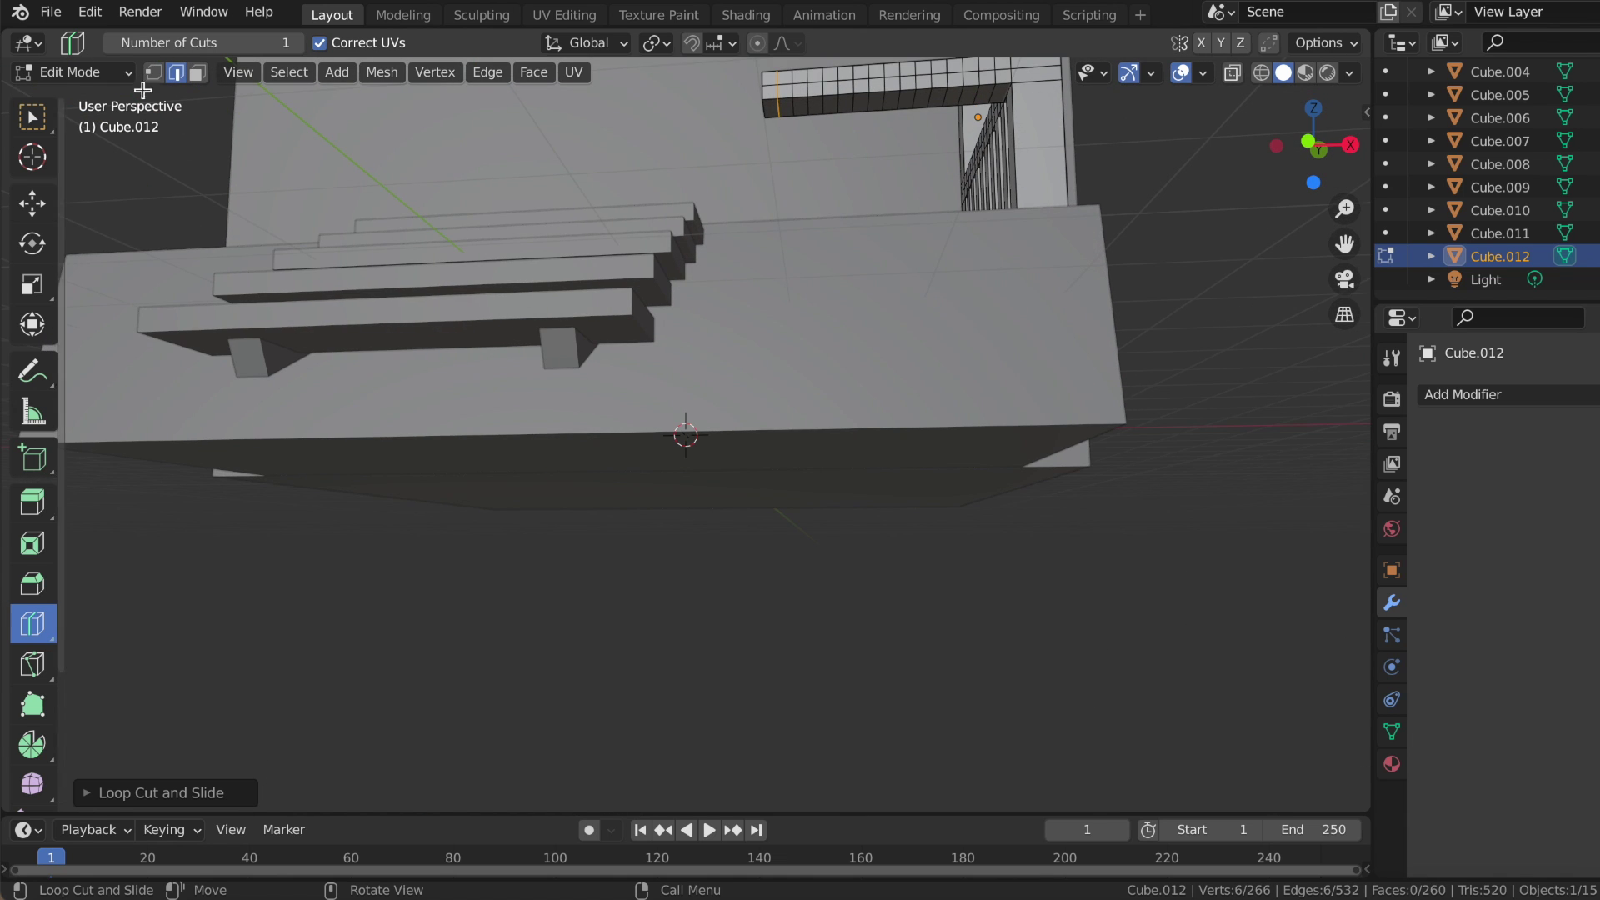
{"action": "key", "text": "w"}
{"action": "left_click", "coordinate": [983, 94]}
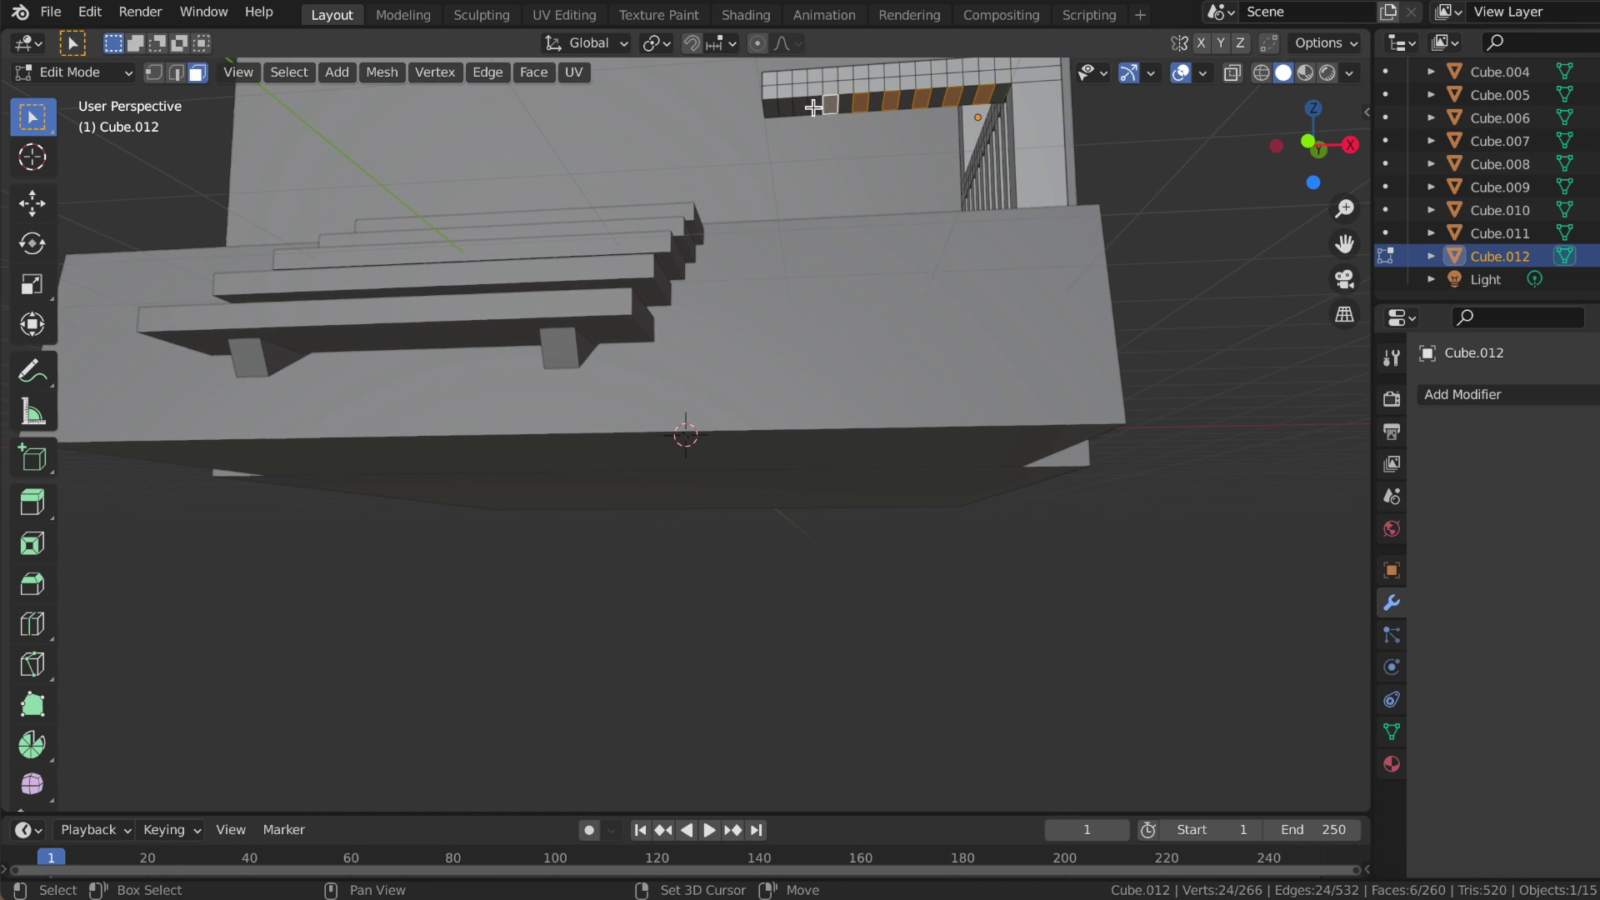
{"action": "middle_click_drag", "start_coordinate": [771, 111], "coordinate": [767, 111]}
- Extrude the selected faces into railing bars and lengthen the top rail's end
{"action": "key", "text": "e"}
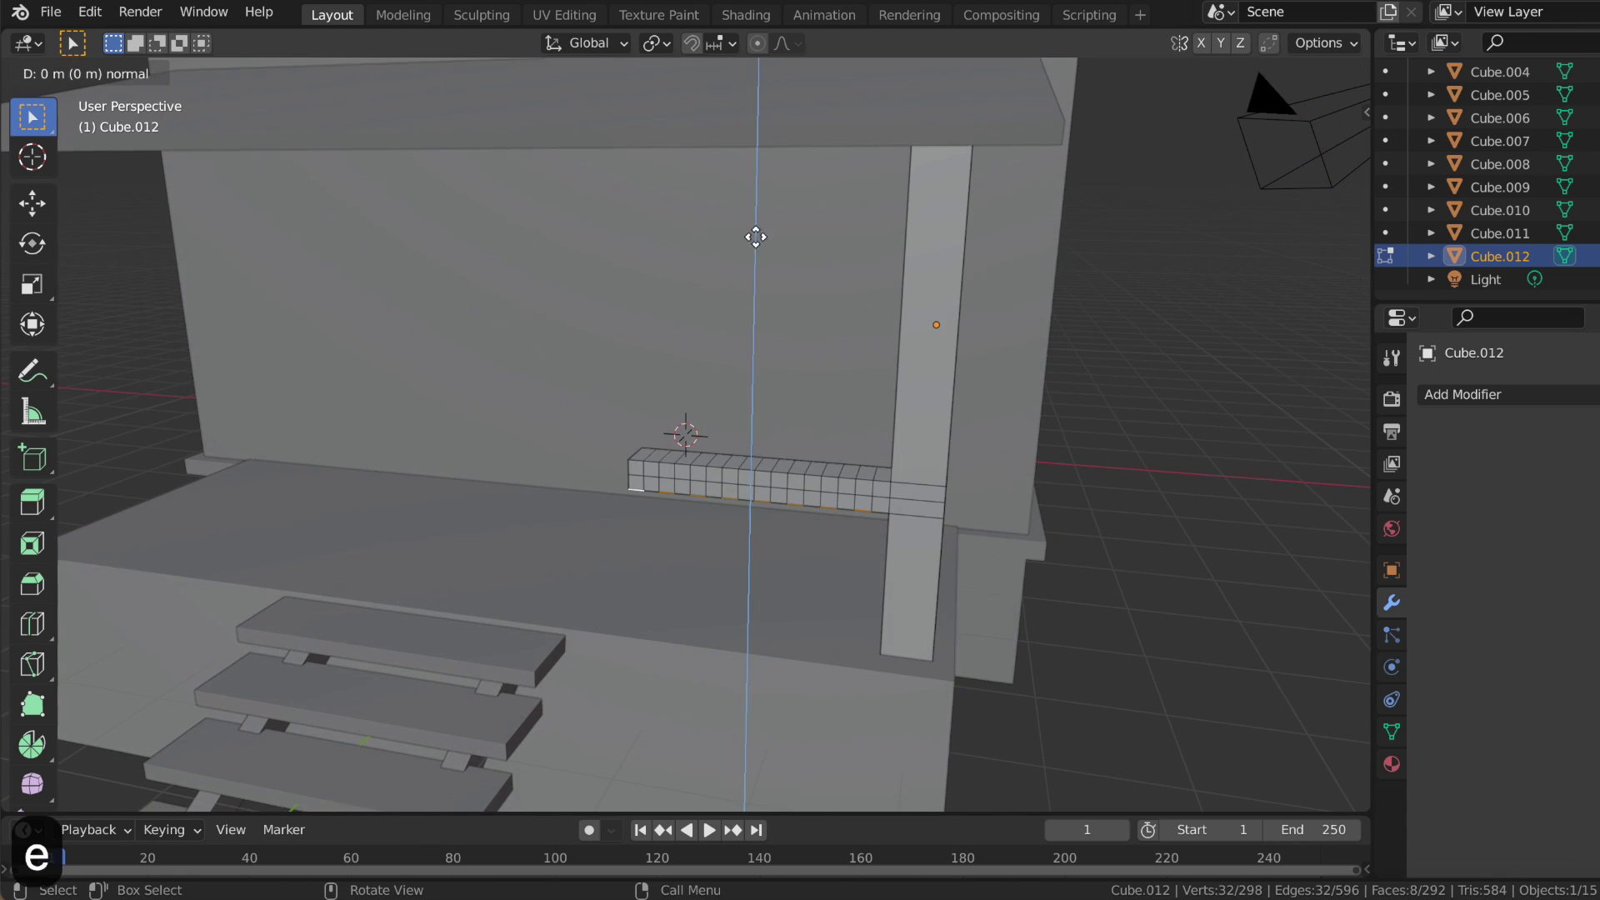
{"action": "left_click", "coordinate": [744, 304]}
{"action": "middle_click_drag", "start_coordinate": [743, 304], "coordinate": [429, 295]}
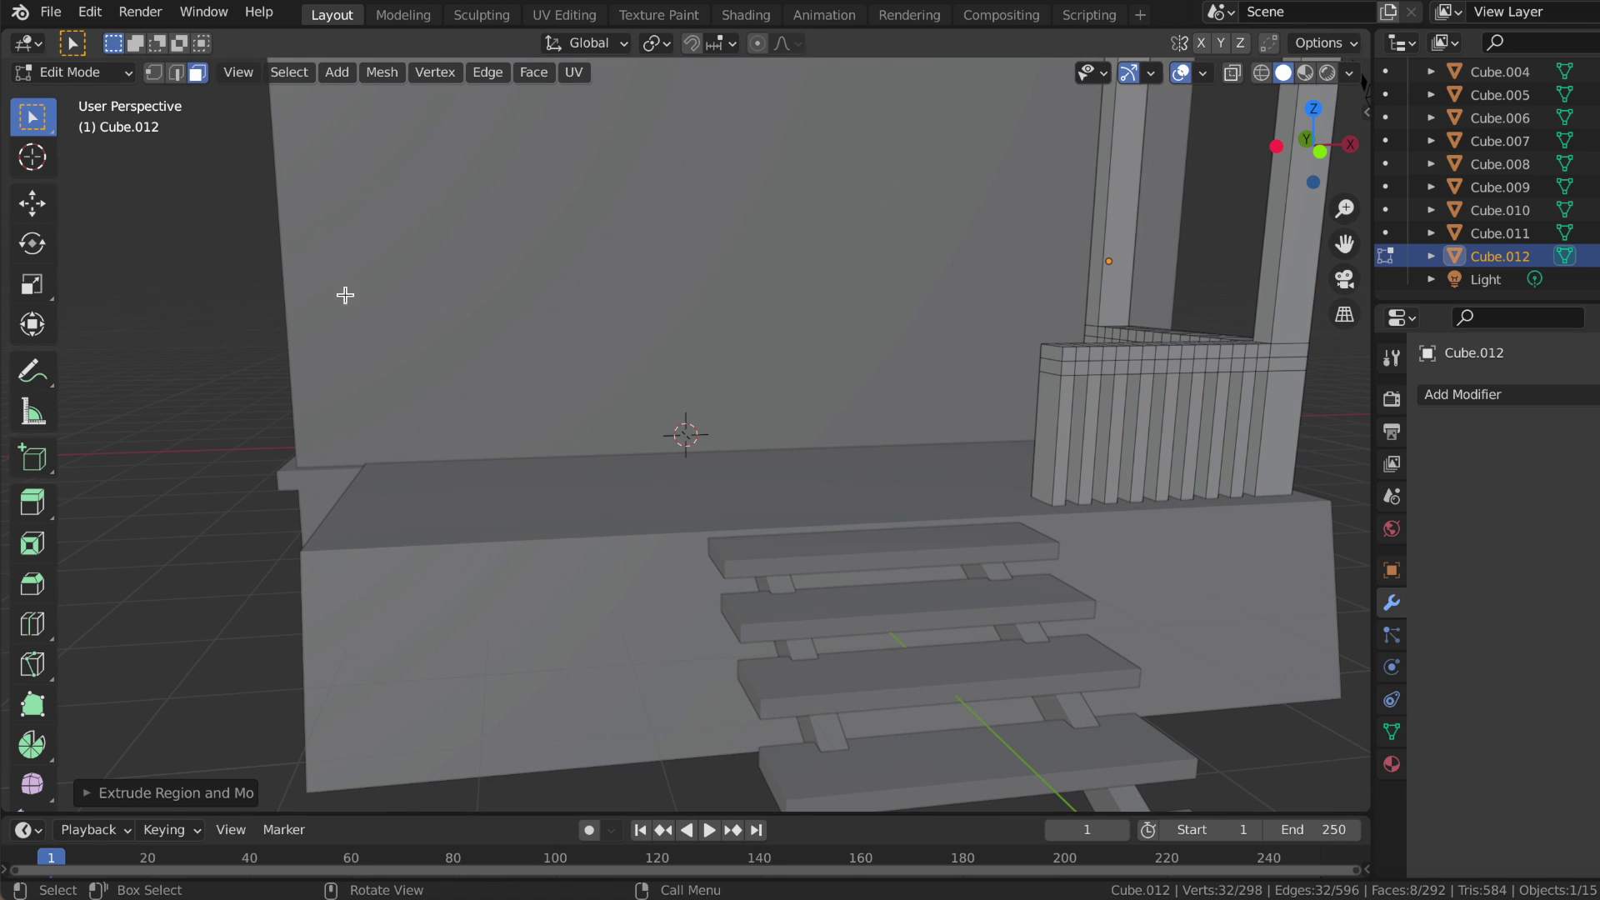
{"action": "left_click", "coordinate": [1050, 364]}
{"action": "middle_click_drag", "start_coordinate": [1057, 357], "coordinate": [1095, 414]}
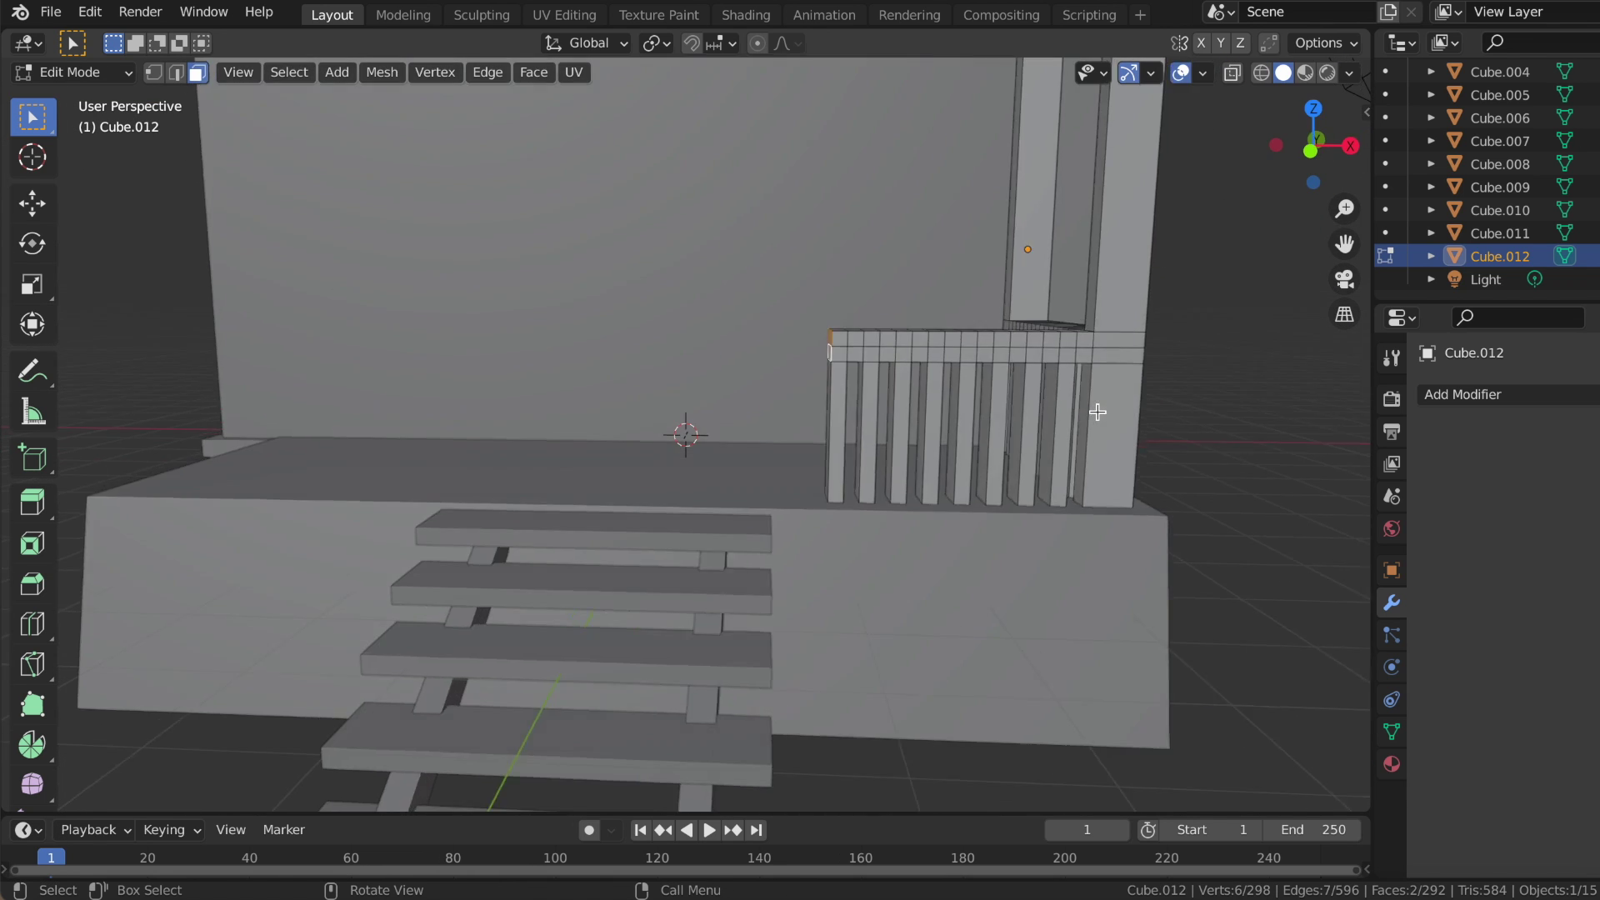
{"action": "key", "text": "e"}
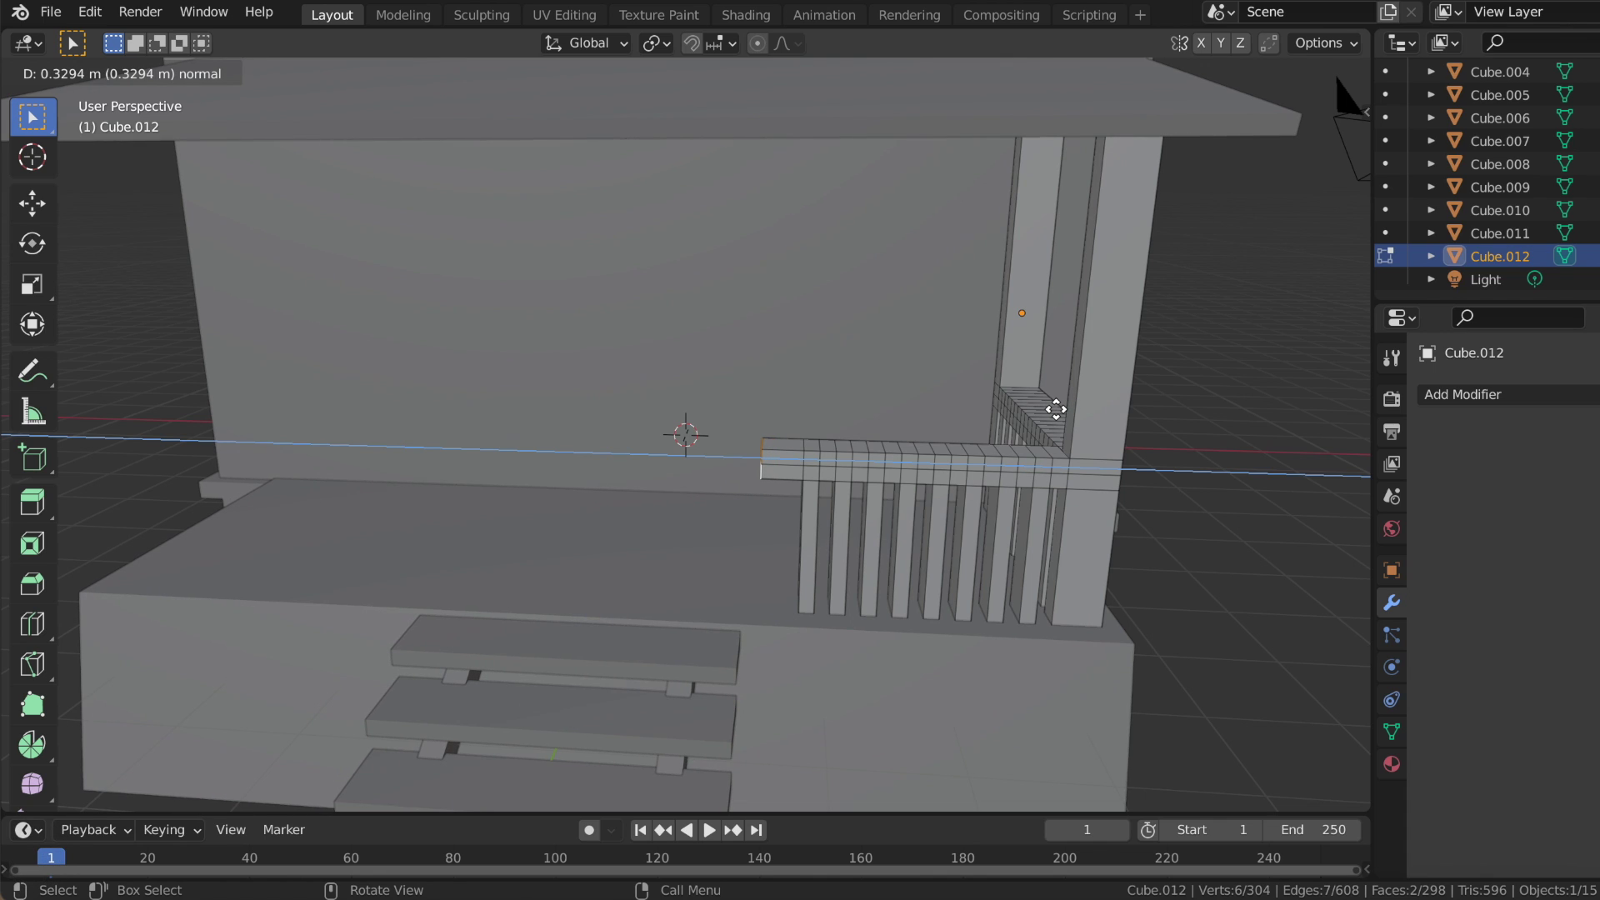
{"action": "left_click", "coordinate": [1079, 415]}
{"action": "key", "text": "e"}
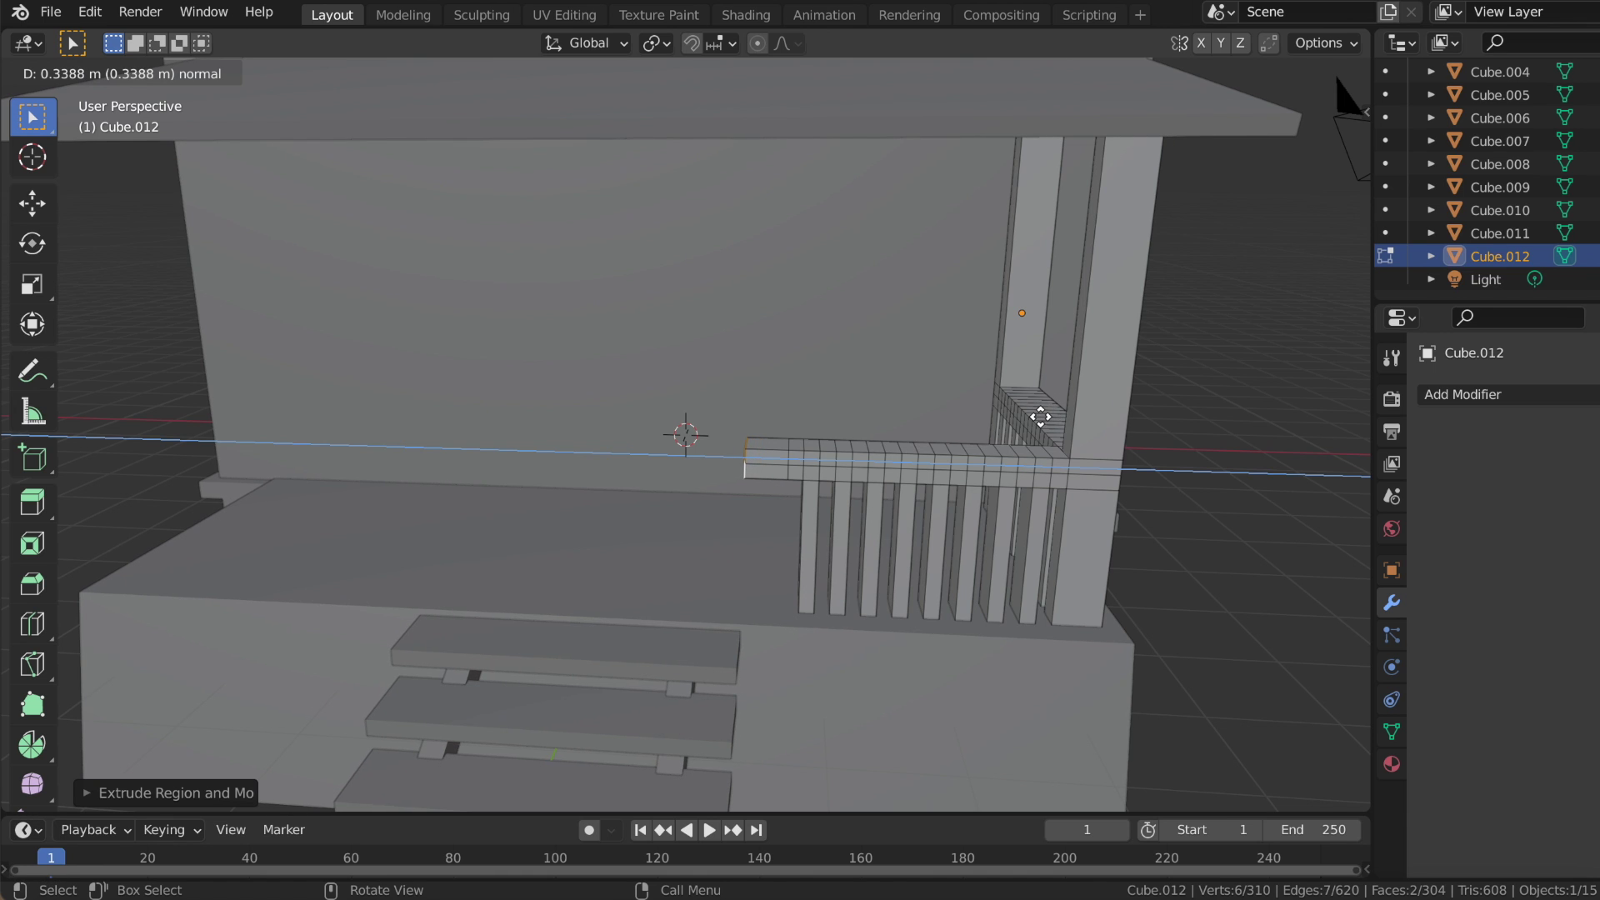
{"action": "left_click", "coordinate": [1038, 417]}
- Extrude the other rail end and raise the corner post taller
{"action": "mouse_move", "coordinate": [1035, 418]}
{"action": "middle_mouse_down"}
{"action": "mouse_move", "coordinate": [1036, 399]}
{"action": "mouse_move", "coordinate": [1035, 418]}
{"action": "middle_mouse_up"}
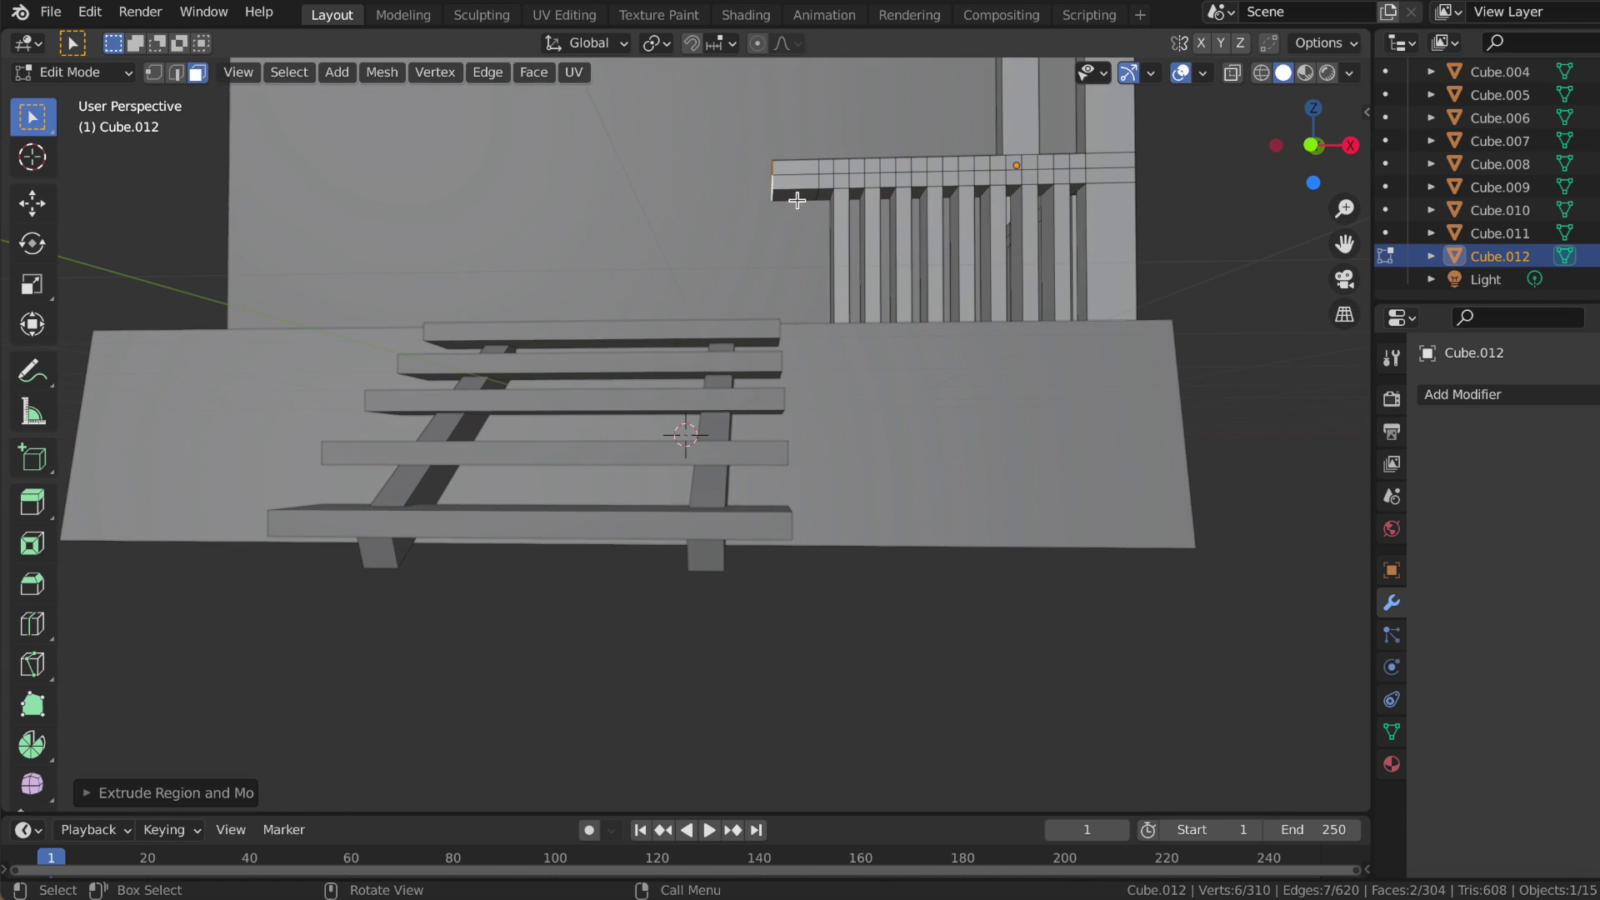
{"action": "left_click", "coordinate": [797, 198]}
{"action": "key", "text": "e"}
{"action": "left_click", "coordinate": [832, 432]}
{"action": "middle_click_drag", "start_coordinate": [833, 433], "coordinate": [767, 443]}
{"action": "left_click", "coordinate": [657, 457]}
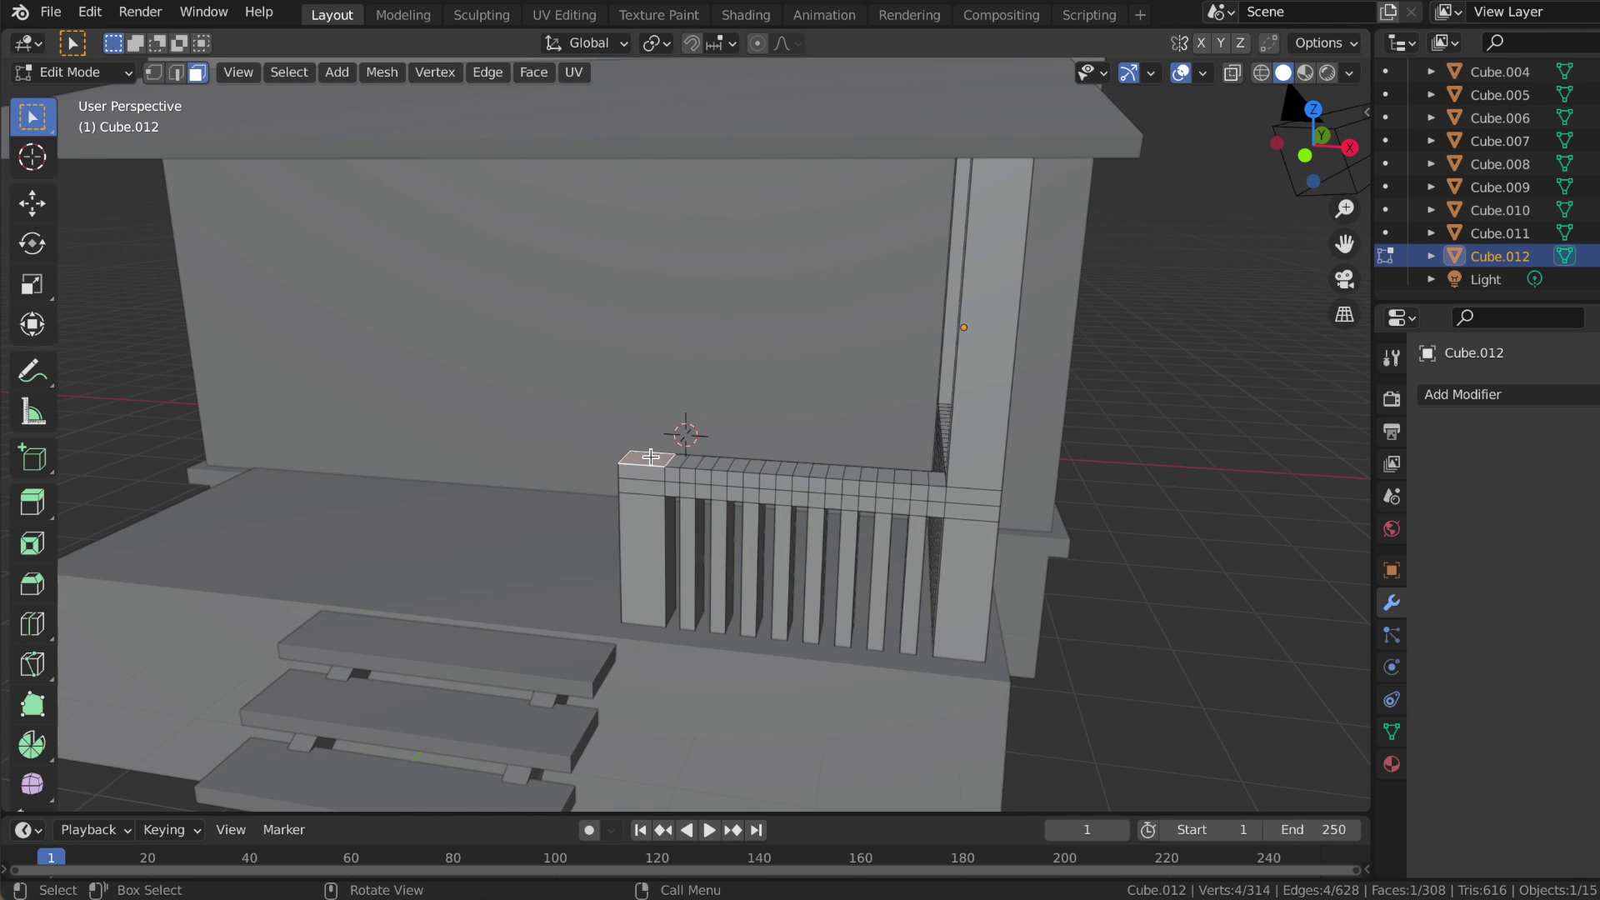
{"action": "key", "text": "e"}
{"action": "left_click", "coordinate": [673, 108]}
{"action": "middle_click_drag", "start_coordinate": [864, 208], "coordinate": [864, 215]}
- Copy and paste the railing, then move the copy along X to the porch's left side
{"action": "key", "text": "Tab"}
{"action": "key", "text": "ctrl+c"}
{"action": "key", "text": "ctrl+v"}
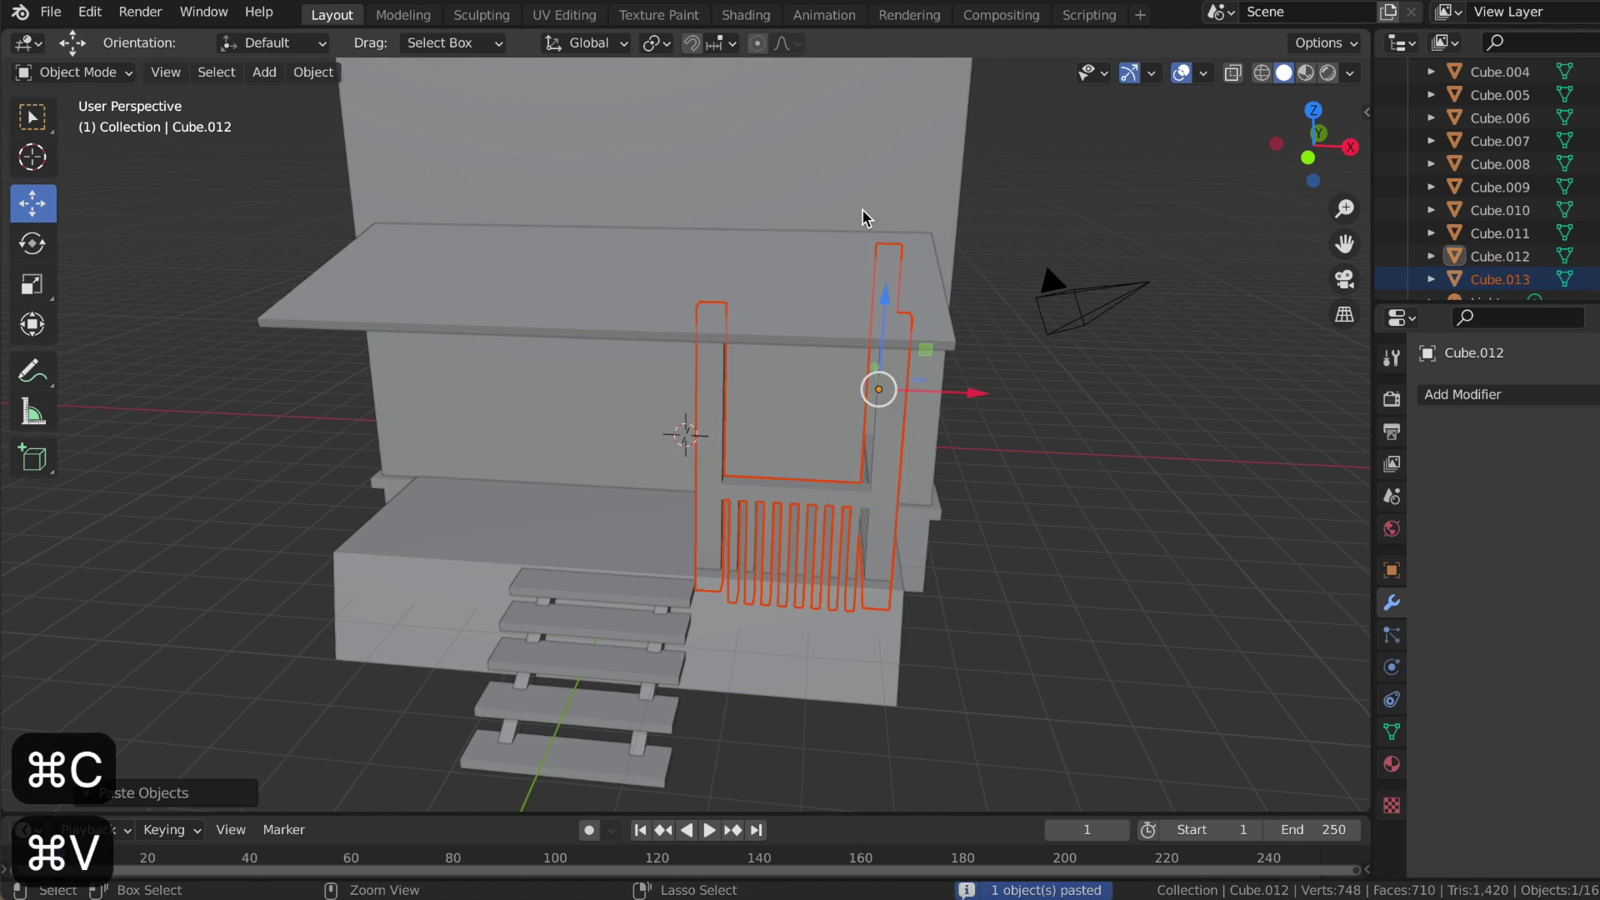
{"action": "key", "text": "g"}
{"action": "key", "text": "x"}
{"action": "left_click", "coordinate": [647, 382]}
{"action": "middle_click_drag", "start_coordinate": [646, 382], "coordinate": [633, 383]}
- Cancel an accidental move and undo a Mirror modifier mistakenly added to the original railing
{"action": "key", "text": "g"}
{"action": "key", "text": "Escape"}
{"action": "left_click", "coordinate": [1462, 394]}
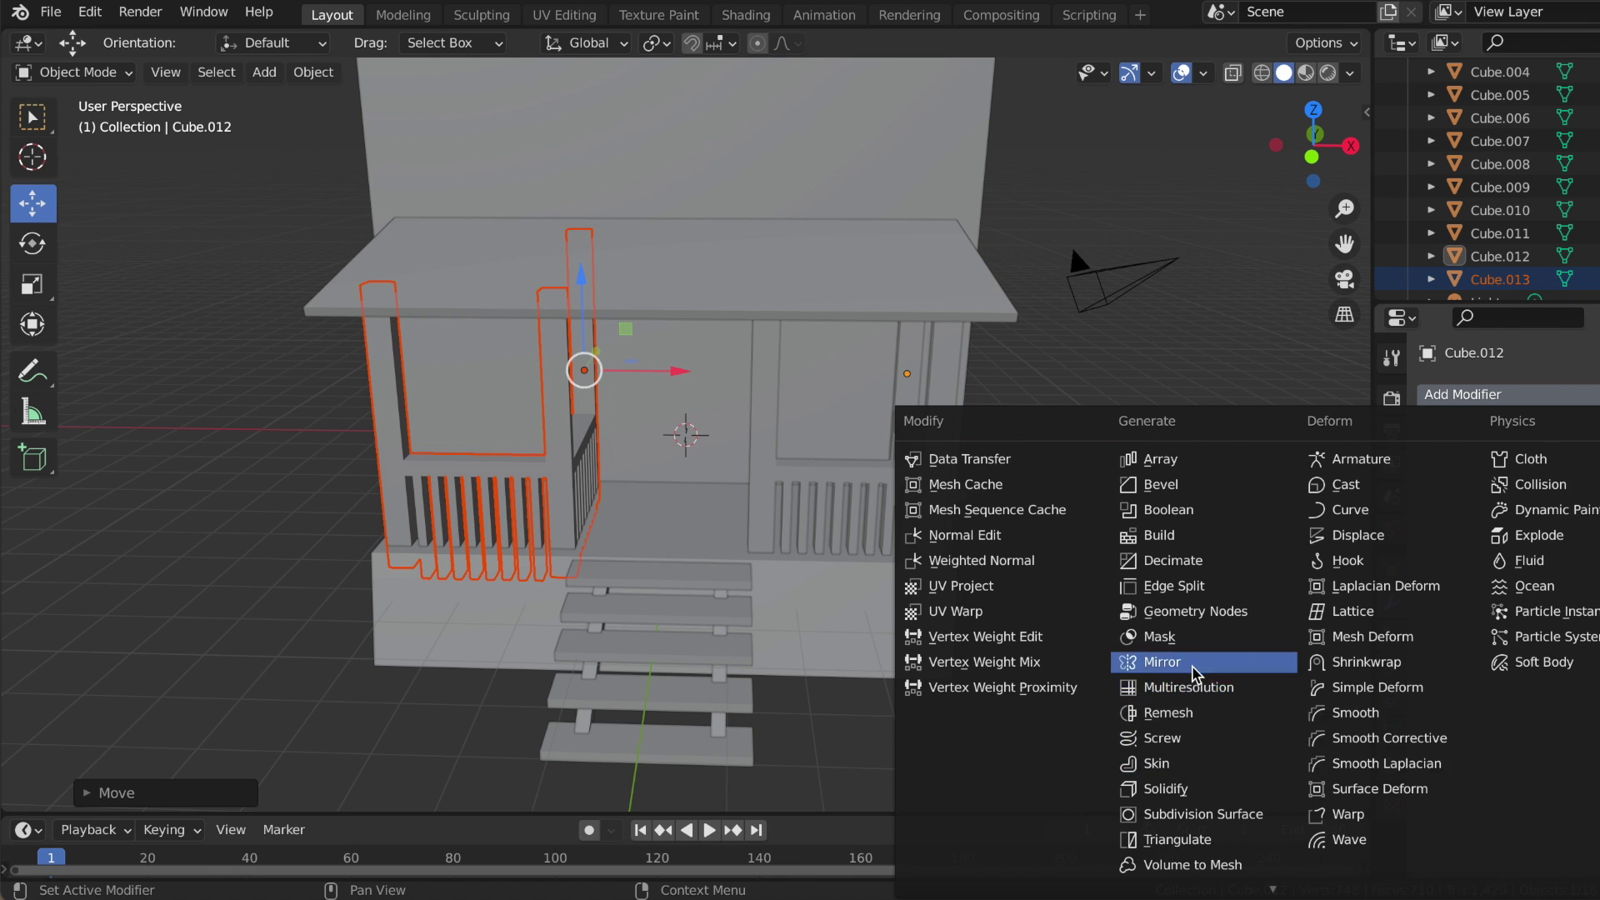
{"action": "left_click", "coordinate": [1212, 662]}
{"action": "middle_click_drag", "start_coordinate": [1233, 492], "coordinate": [1162, 495]}
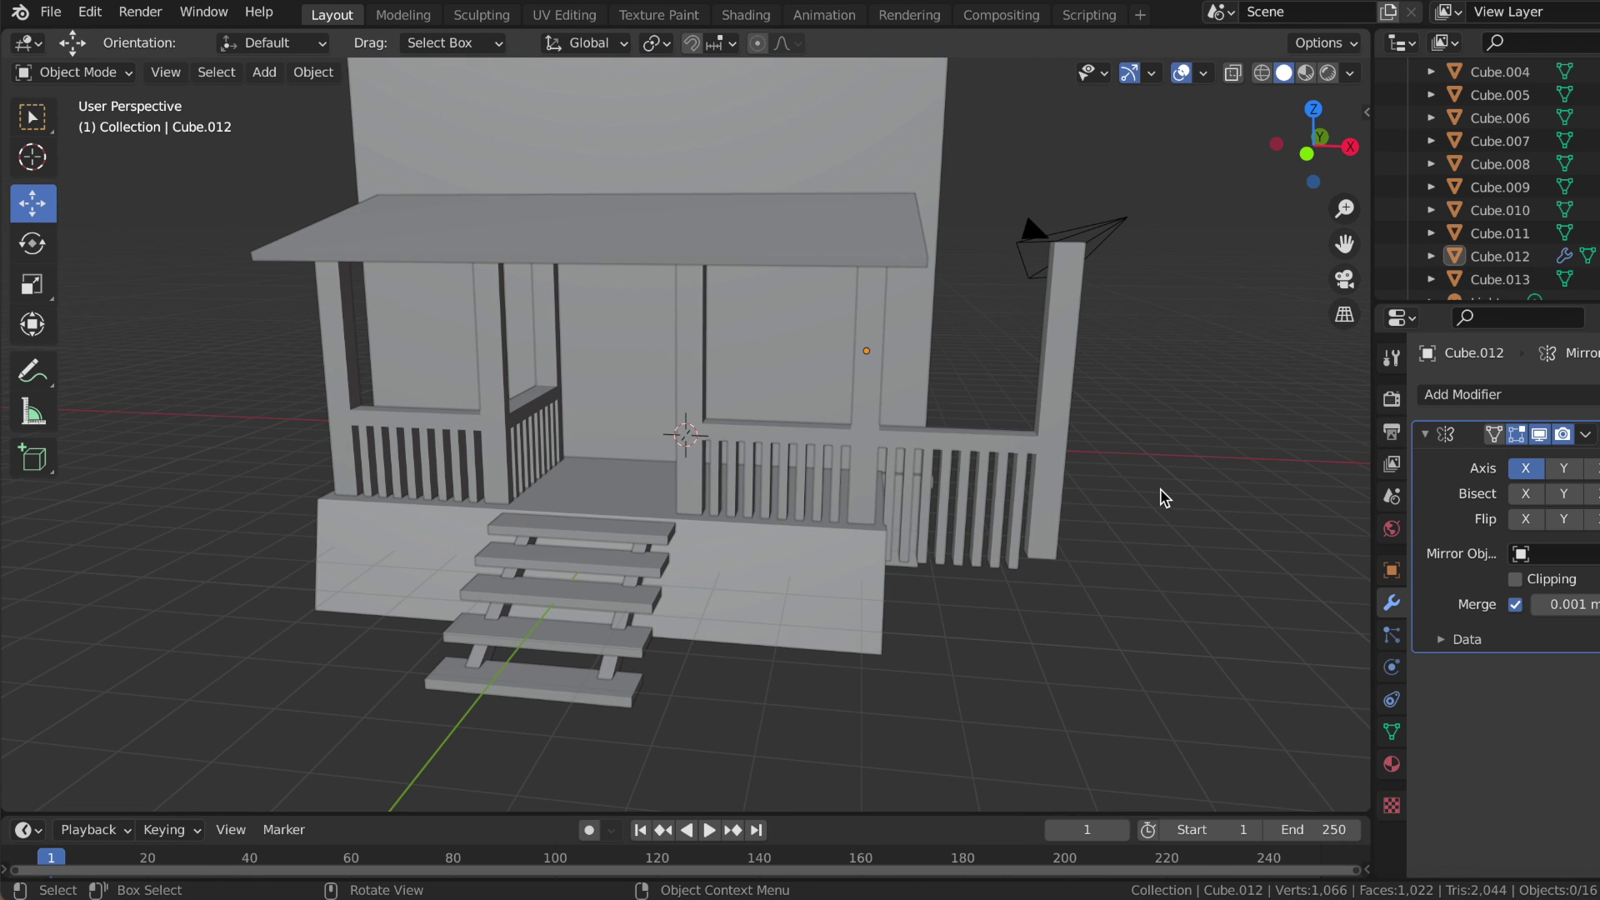
{"action": "key", "text": "super+z"}
{"action": "key", "text": "super+z"}
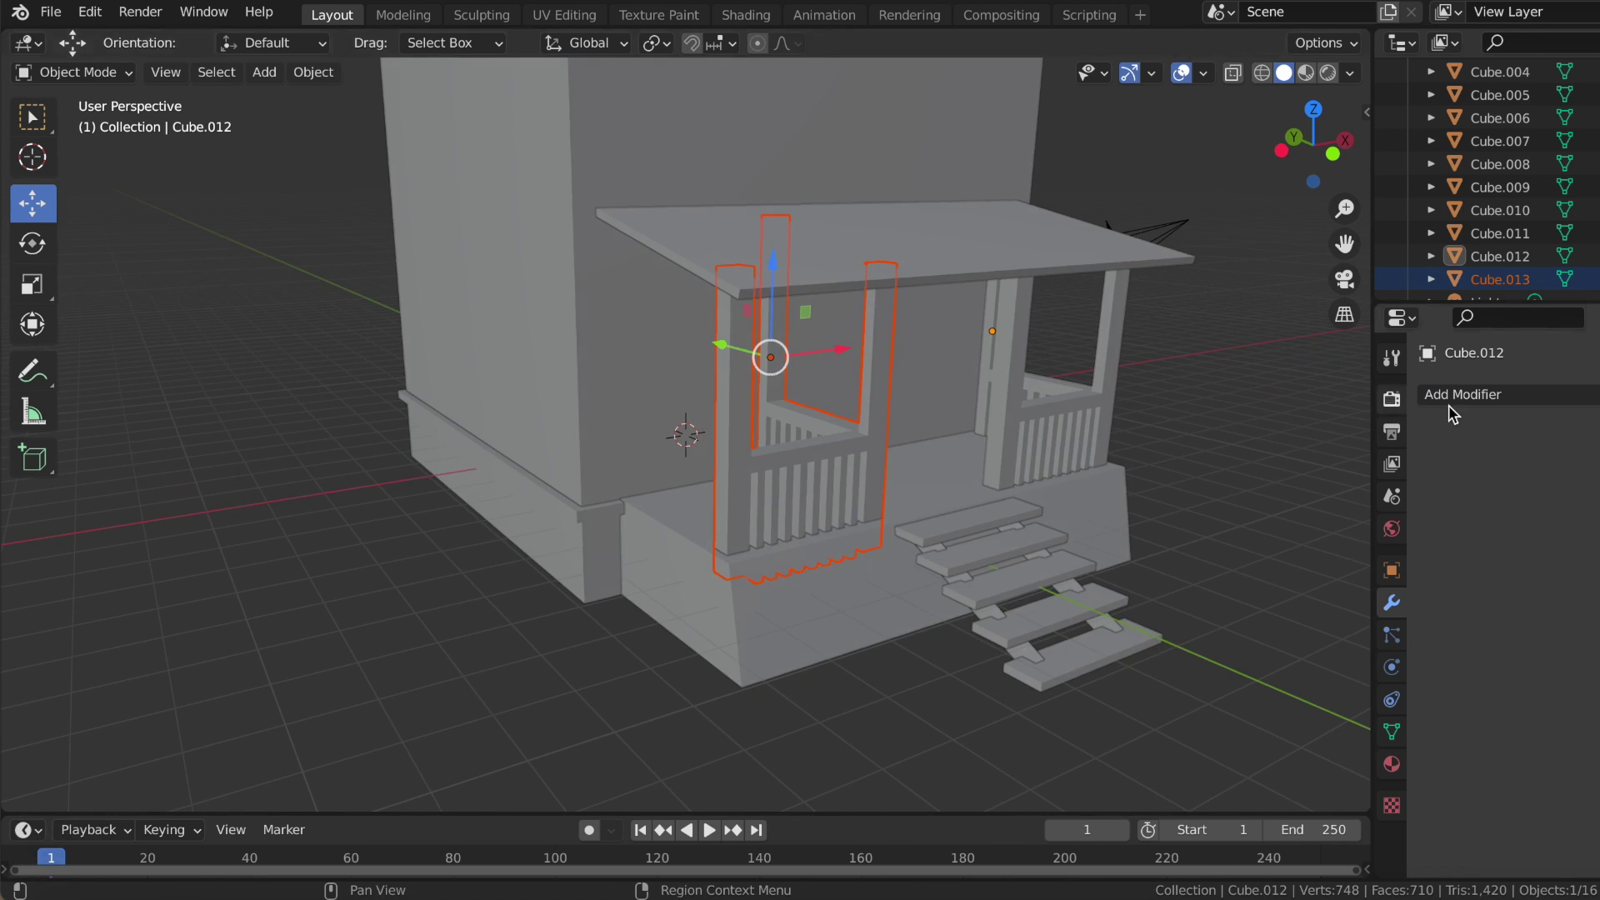
- Give the copied railing Cube.013 a Mirror modifier along the X axis
{"action": "left_click", "coordinate": [1451, 400]}
{"action": "left_click", "coordinate": [1192, 664]}
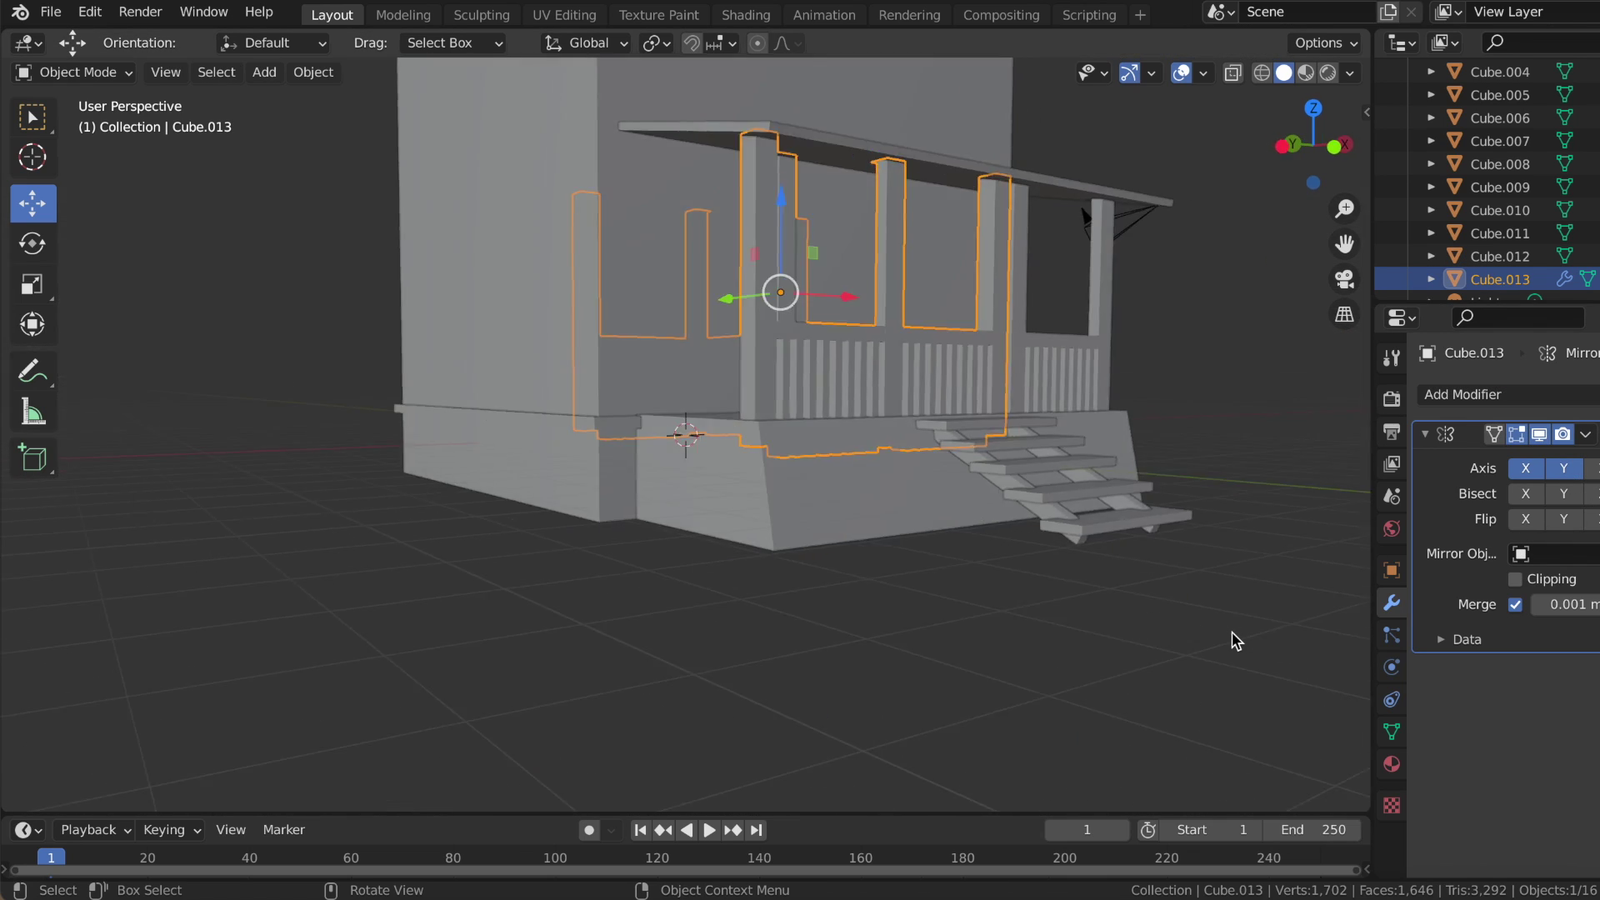
{"action": "middle_click_drag", "start_coordinate": [1231, 631], "coordinate": [1422, 527]}
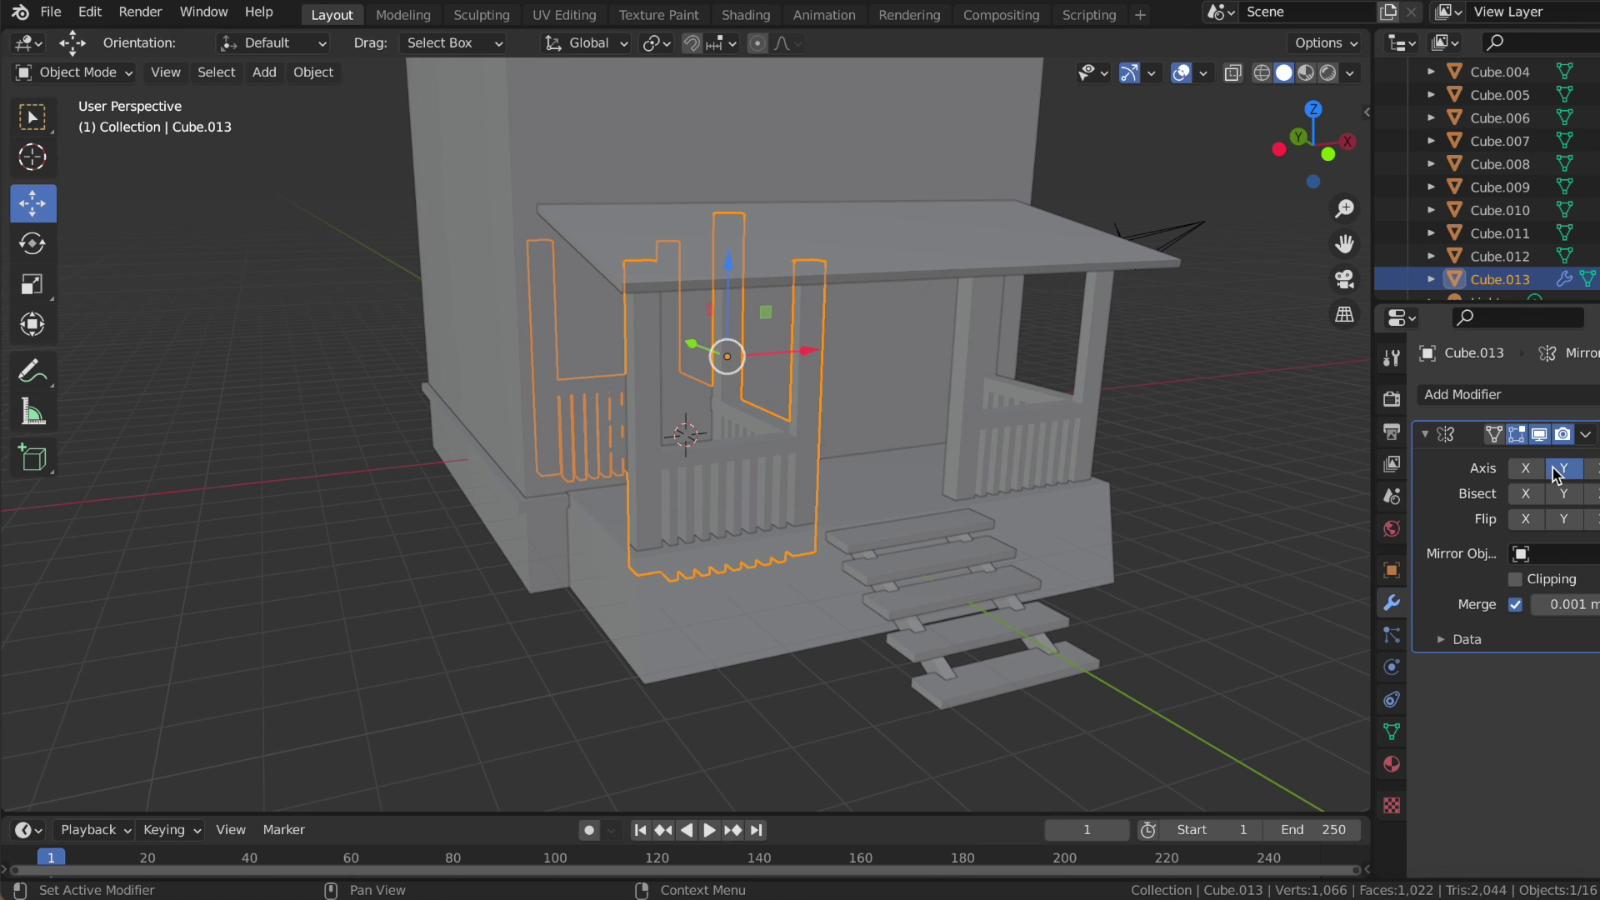
{"action": "left_click", "coordinate": [1524, 470]}
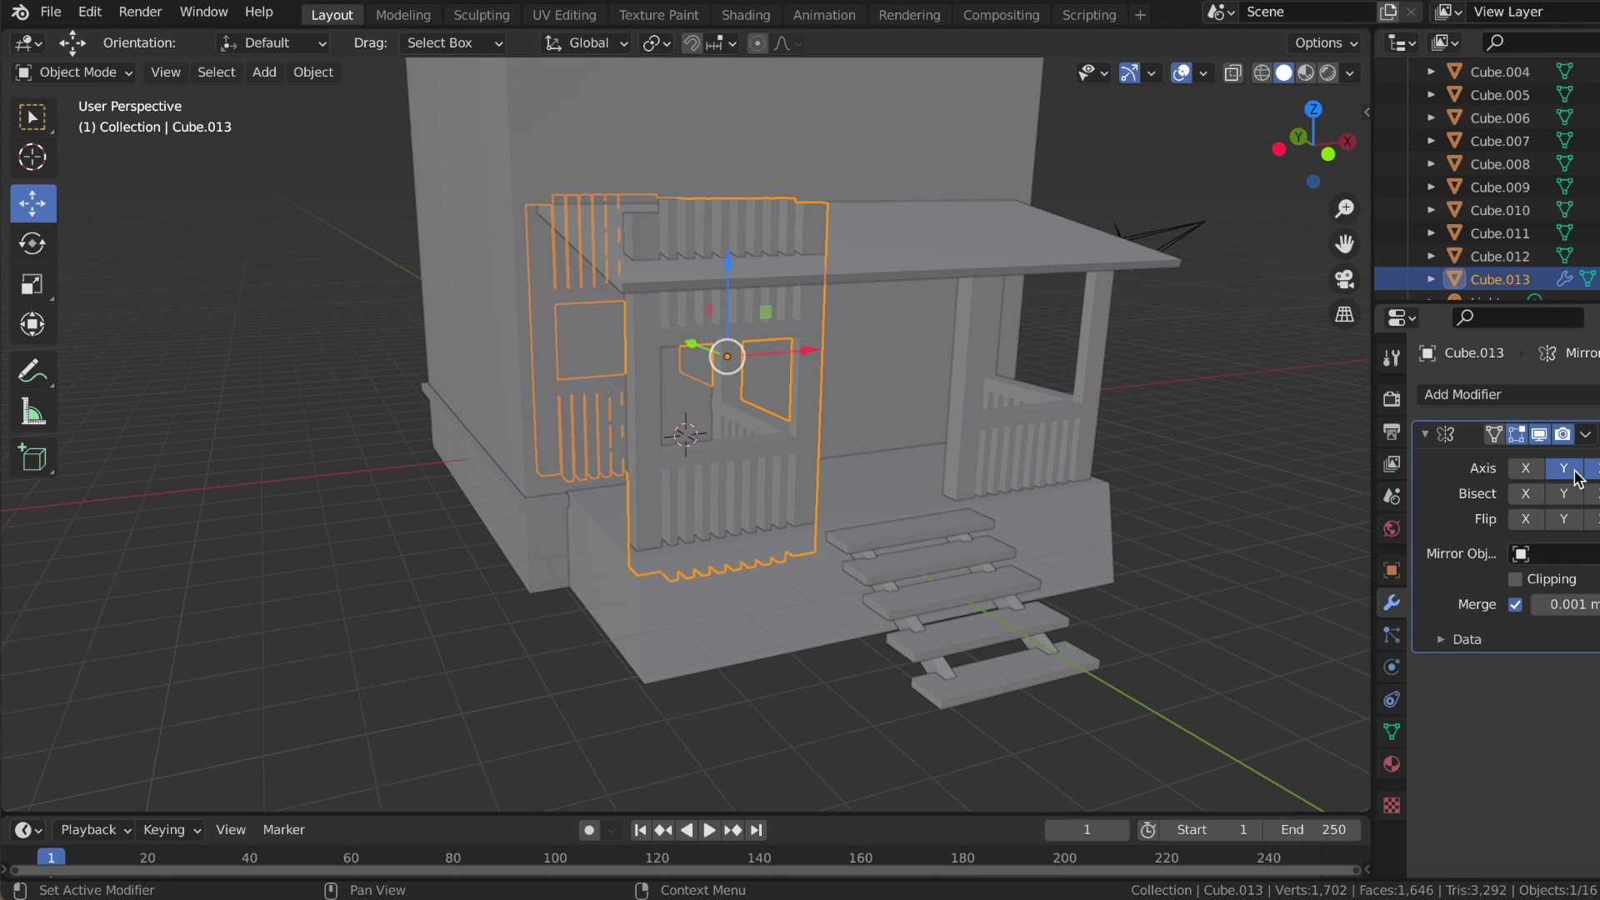
{"action": "left_click", "coordinate": [1524, 468]}
{"action": "middle_click_drag", "start_coordinate": [1416, 517], "coordinate": [1249, 542]}
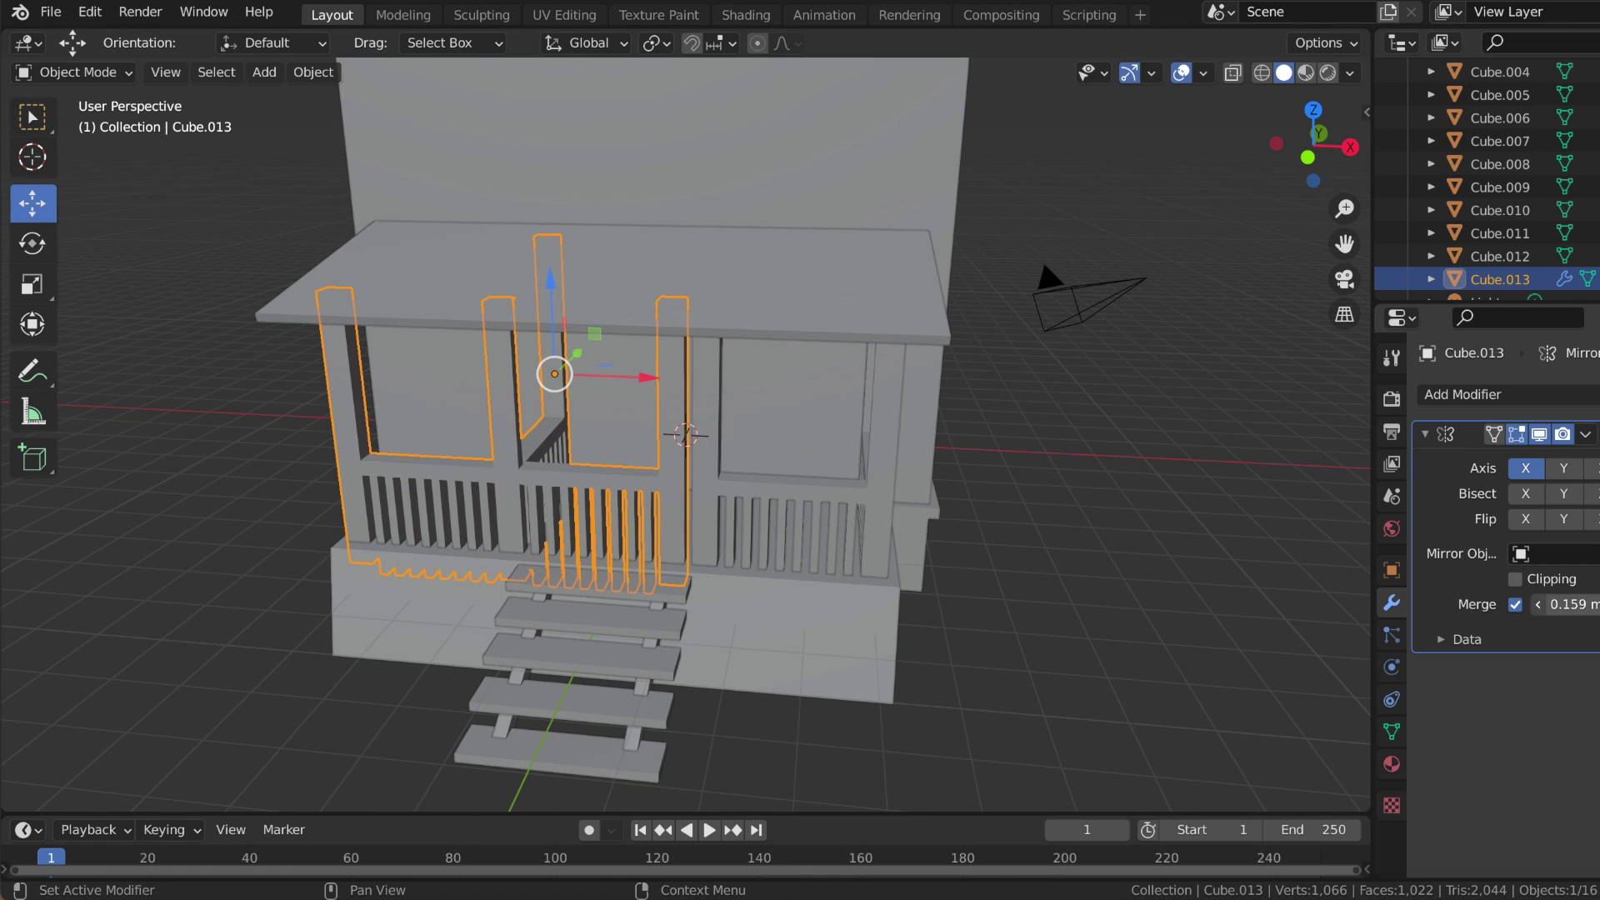
{"action": "key", "text": "Tab"}
- Box-select the left porch railing in X-ray and move it further left and forward
{"action": "middle_click_drag", "start_coordinate": [1153, 653], "coordinate": [593, 514]}
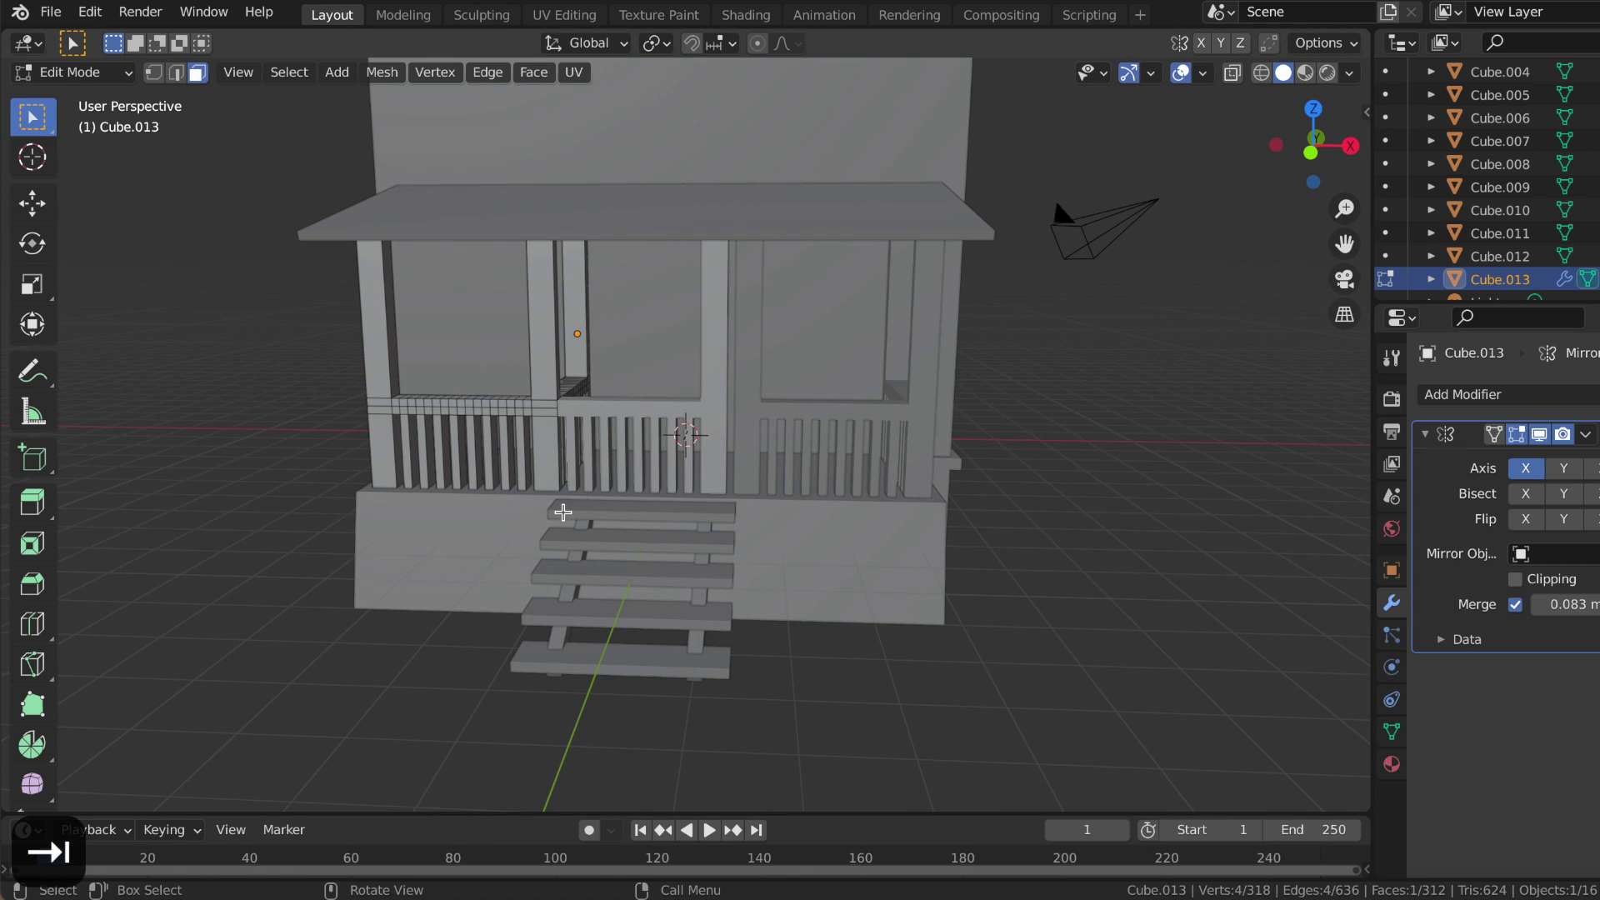
{"action": "left_click", "coordinate": [31, 202]}
{"action": "left_click", "coordinate": [1261, 72]}
{"action": "left_click_drag", "start_coordinate": [210, 117], "coordinate": [629, 543]}
{"action": "key", "text": "alt+z"}
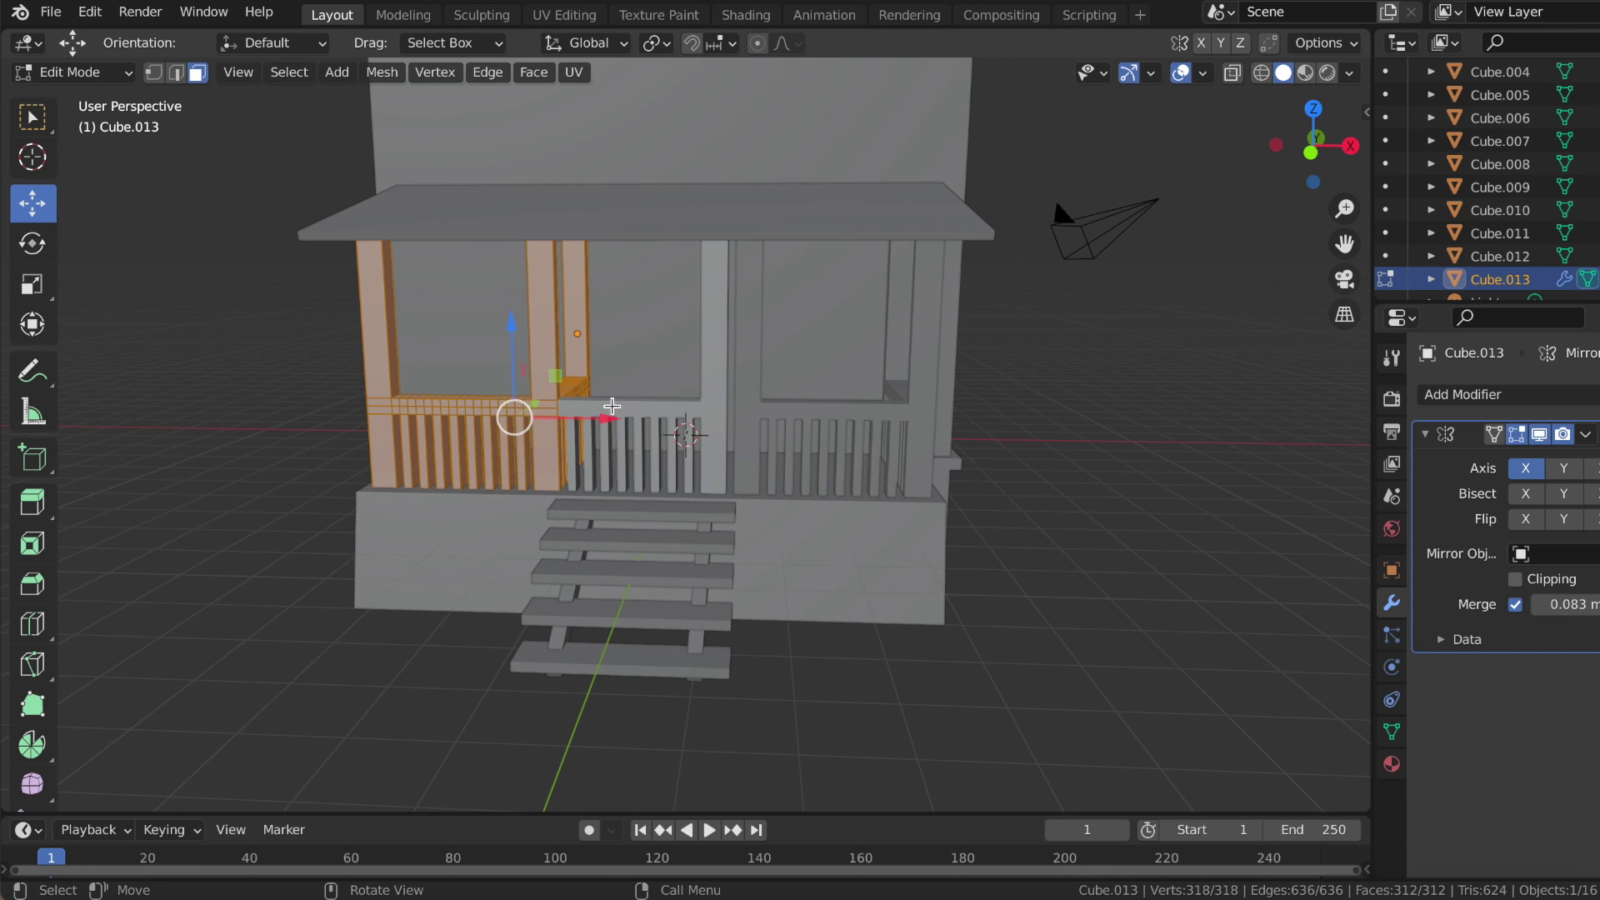
{"action": "key", "text": "g"}
{"action": "left_click", "coordinate": [530, 426]}
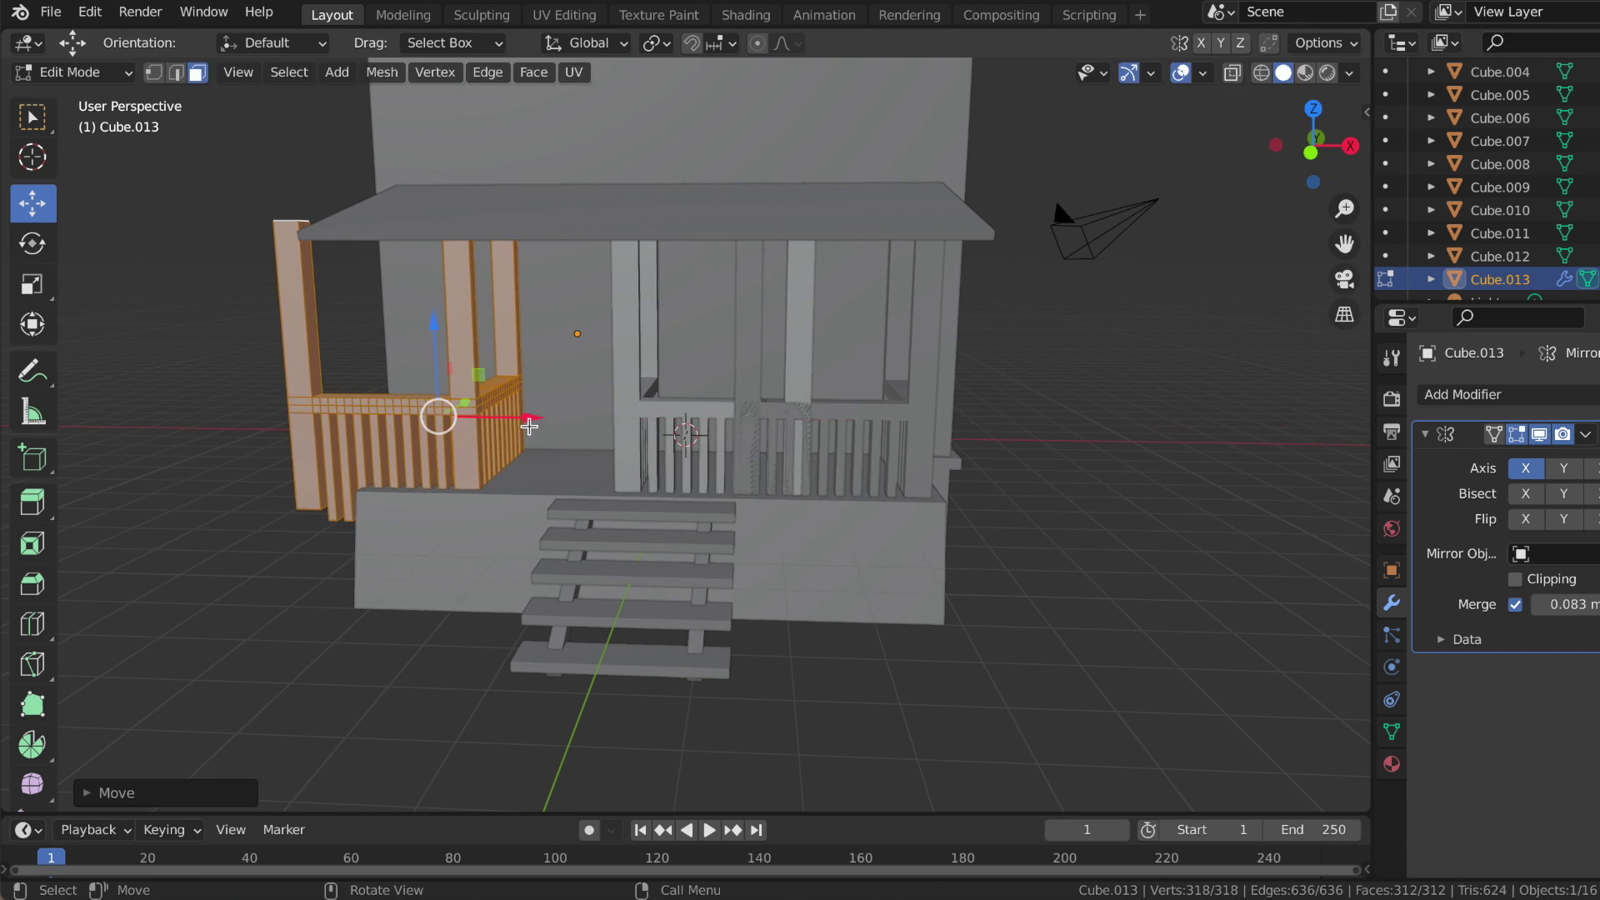
- Apply the copied railing's Mirror modifier and return to Edit Mode
{"action": "middle_click_drag", "start_coordinate": [1123, 444], "coordinate": [1049, 450]}
{"action": "left_click", "coordinate": [1586, 434]}
{"action": "key", "text": "Escape"}
{"action": "key", "text": "Tab"}
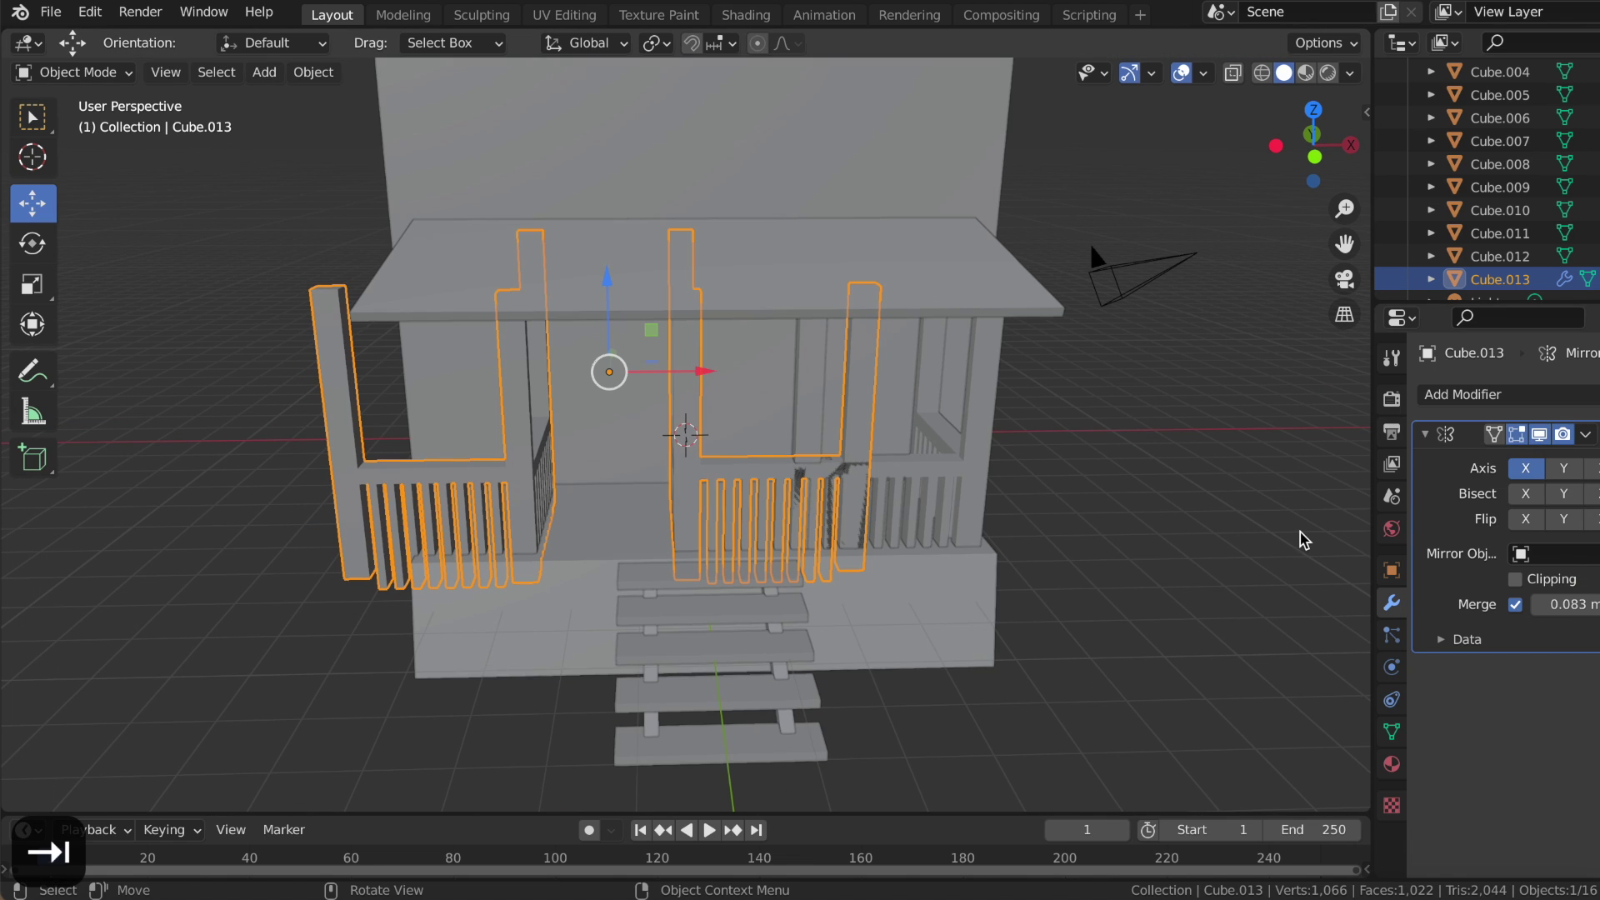
{"action": "left_click", "coordinate": [1587, 434]}
{"action": "left_click", "coordinate": [1436, 464]}
{"action": "key", "text": "Tab"}
- Delete the extra mirrored half's faces, leaving a single railing section
{"action": "mouse_move", "coordinate": [1436, 464]}
{"action": "middle_mouse_down"}
{"action": "mouse_move", "coordinate": [1154, 475]}
{"action": "mouse_move", "coordinate": [729, 407]}
{"action": "middle_mouse_up"}
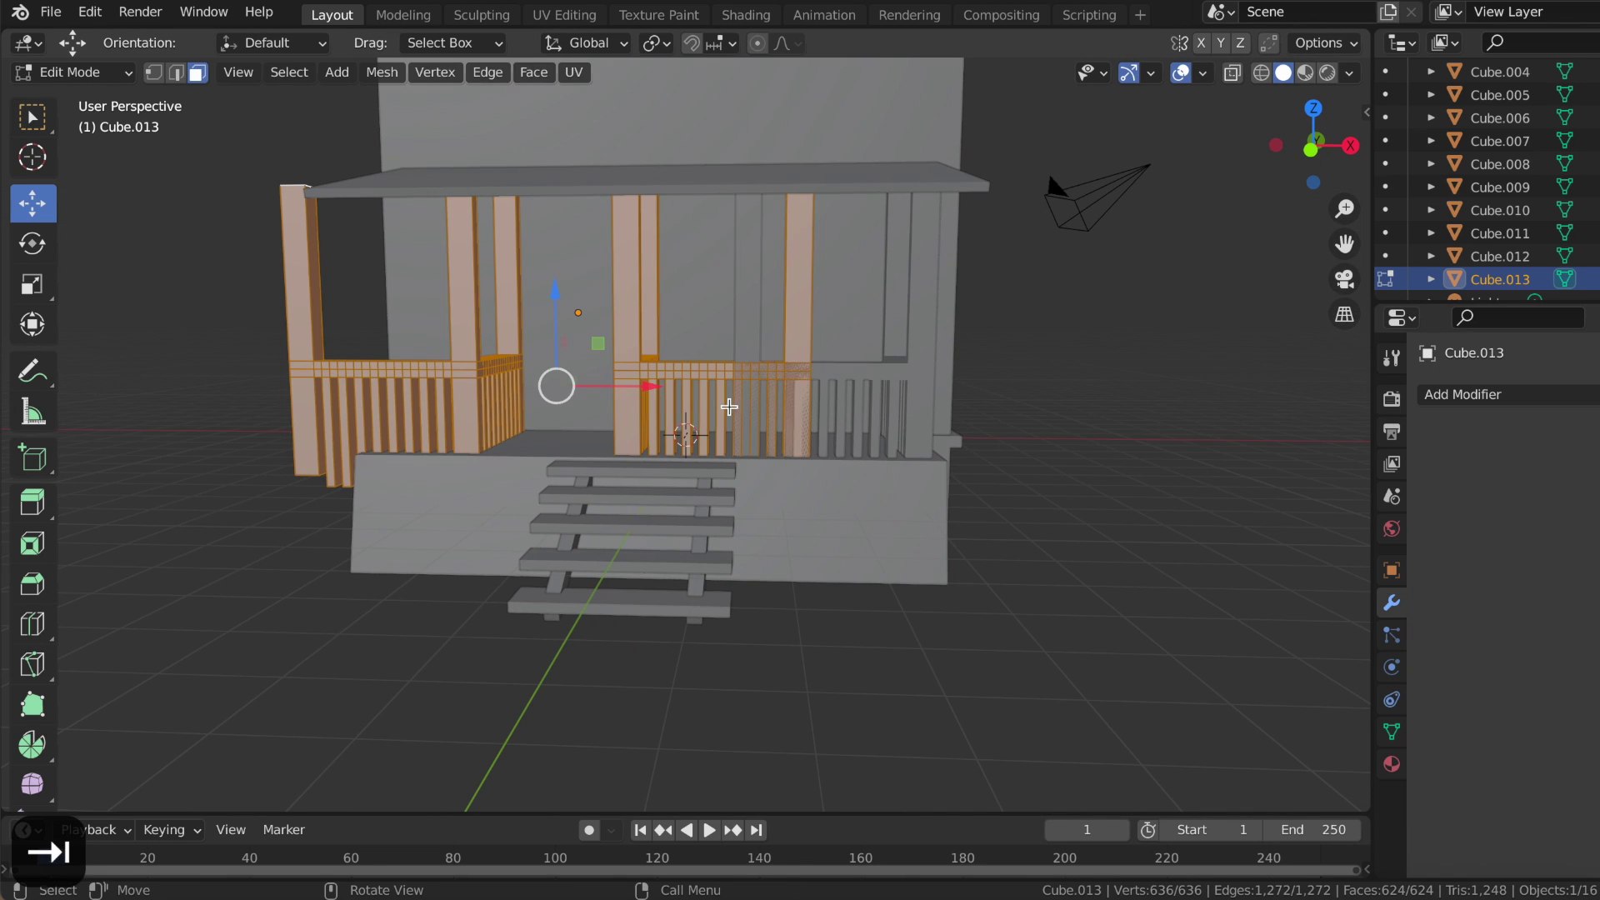
{"action": "left_click", "coordinate": [1232, 72]}
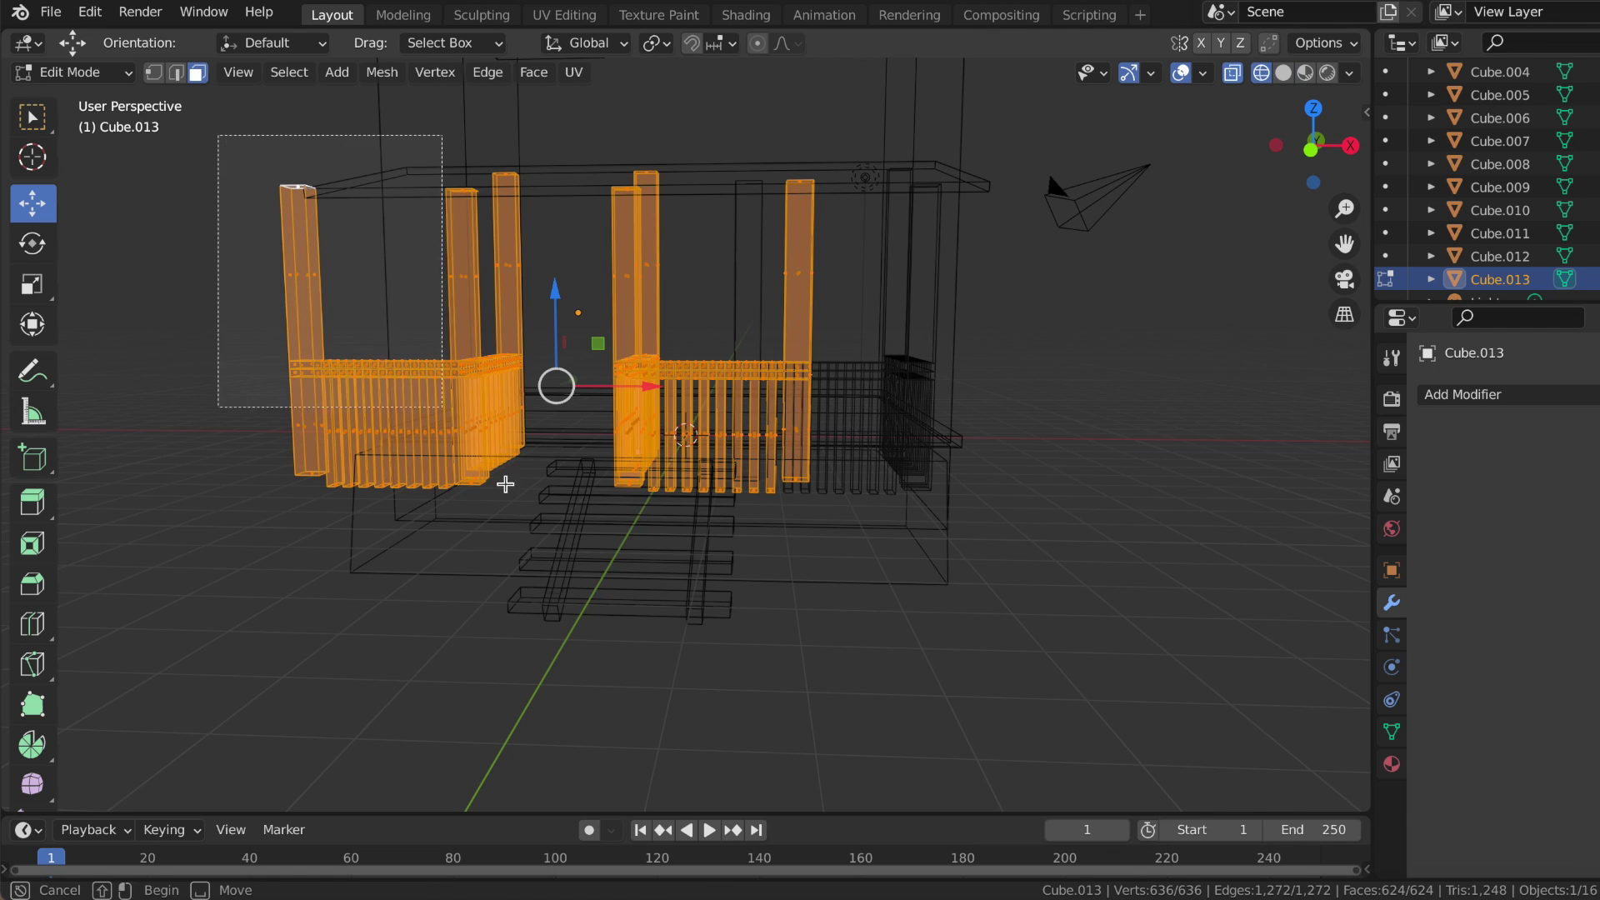
{"action": "left_click_drag", "start_coordinate": [505, 483], "coordinate": [483, 471]}
{"action": "key", "text": "alt+a"}
{"action": "left_click_drag", "start_coordinate": [222, 142], "coordinate": [484, 470]}
{"action": "right_click", "coordinate": [483, 469]}
{"action": "left_click", "coordinate": [412, 878]}
{"action": "key", "text": "Tab"}
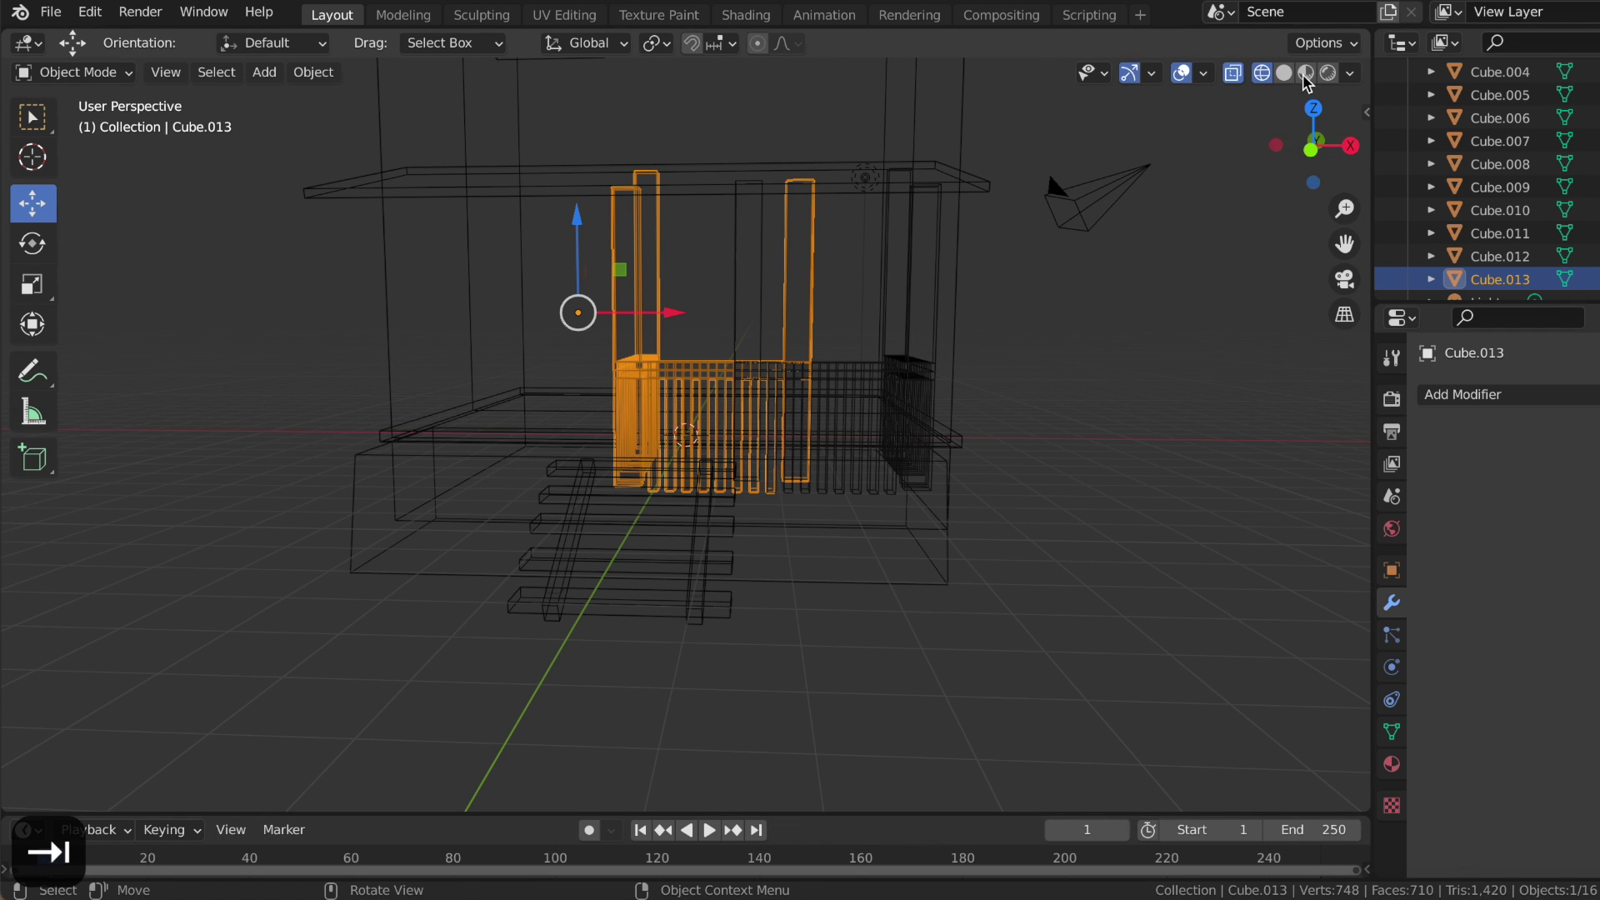
{"action": "left_click", "coordinate": [1284, 75]}
- Slide the copied railing about 3.57 m left along the porch front, beside the stairs
{"action": "mouse_move", "coordinate": [834, 434]}
{"action": "middle_mouse_down"}
{"action": "mouse_move", "coordinate": [731, 417]}
{"action": "mouse_move", "coordinate": [733, 497]}
{"action": "middle_mouse_up"}
{"action": "left_click", "coordinate": [734, 497]}
{"action": "left_click_drag", "start_coordinate": [658, 387], "coordinate": [467, 382]}
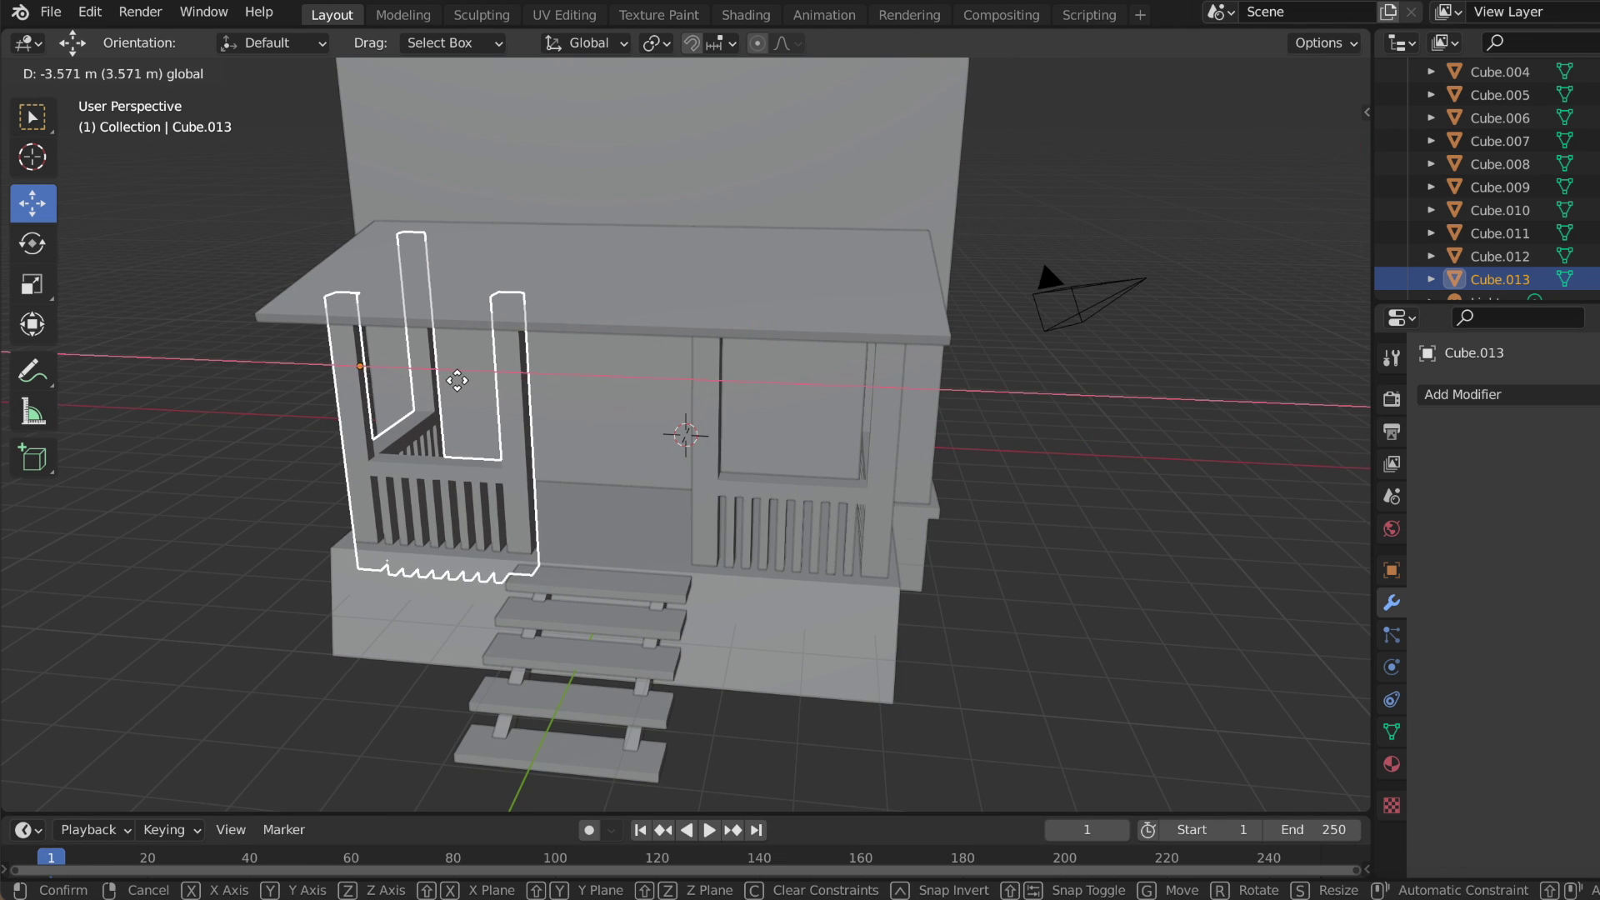
{"action": "left_click", "coordinate": [454, 369]}
{"action": "left_click", "coordinate": [1039, 571]}
{"action": "middle_click_drag", "start_coordinate": [1039, 572], "coordinate": [1057, 527]}
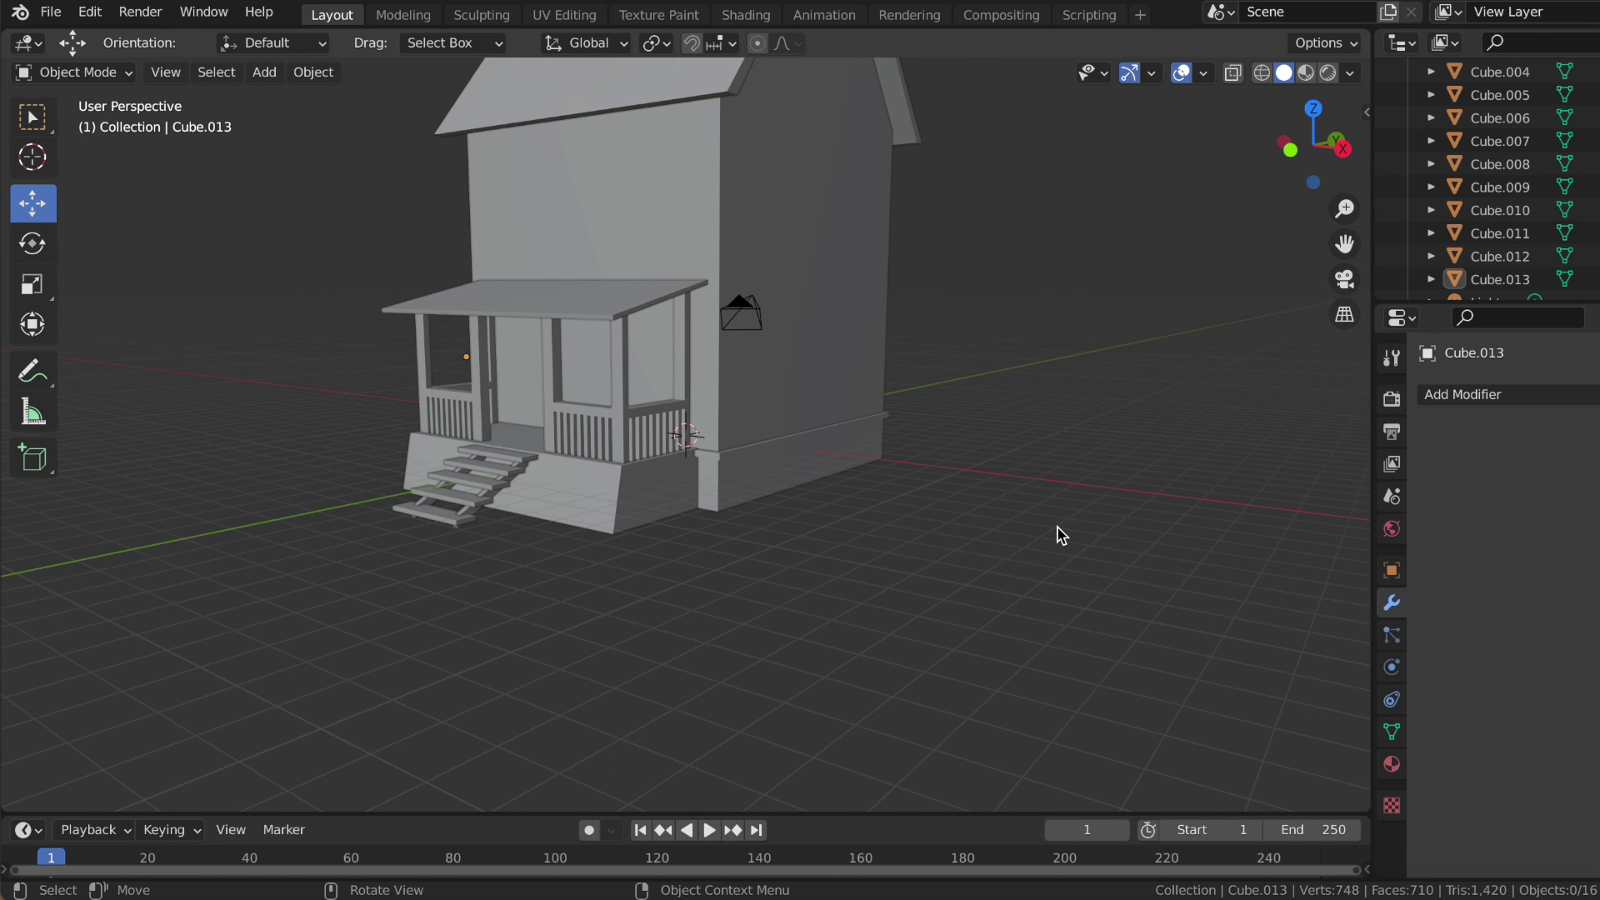
{"action": "middle_click_drag", "start_coordinate": [1056, 527], "coordinate": [751, 516]}
- Add a new cube (Cube.014) to serve as the door block
{"action": "scroll", "coordinate": [1057, 527], "scroll_direction": "up", "scroll_amount": 2}
{"action": "scroll", "coordinate": [1056, 527], "scroll_direction": "up", "scroll_amount": 3}
{"action": "scroll", "coordinate": [752, 517], "scroll_direction": "up", "scroll_amount": 2}
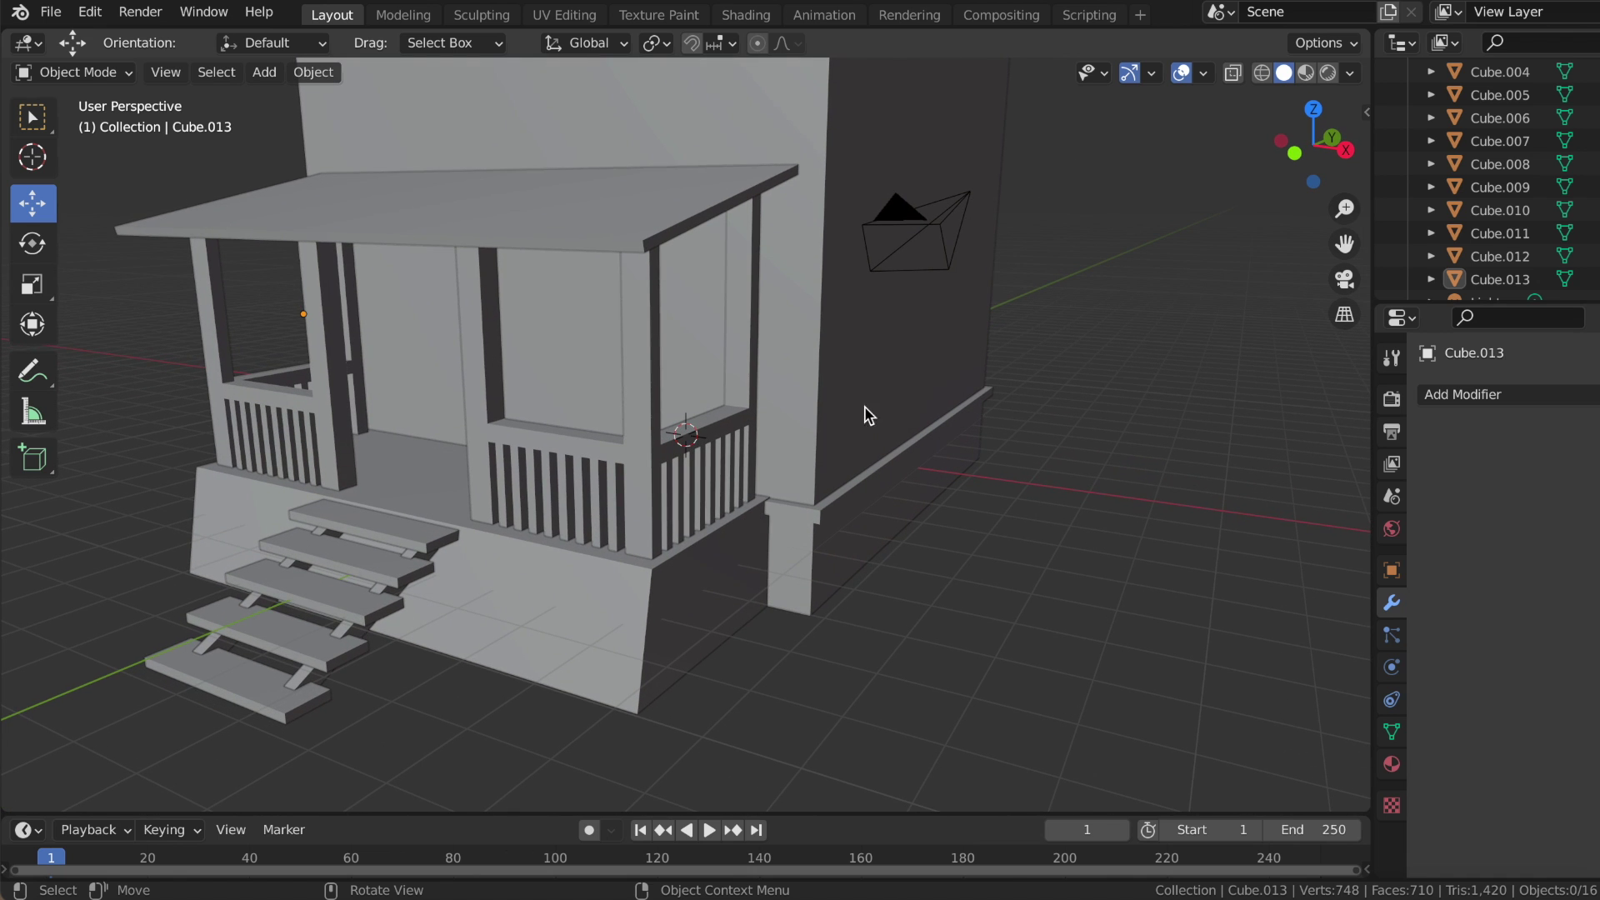
{"action": "left_click", "coordinate": [991, 520]}
{"action": "middle_click_drag", "start_coordinate": [991, 519], "coordinate": [636, 447]}
{"action": "scroll", "coordinate": [637, 446], "scroll_direction": "down", "scroll_amount": 2}
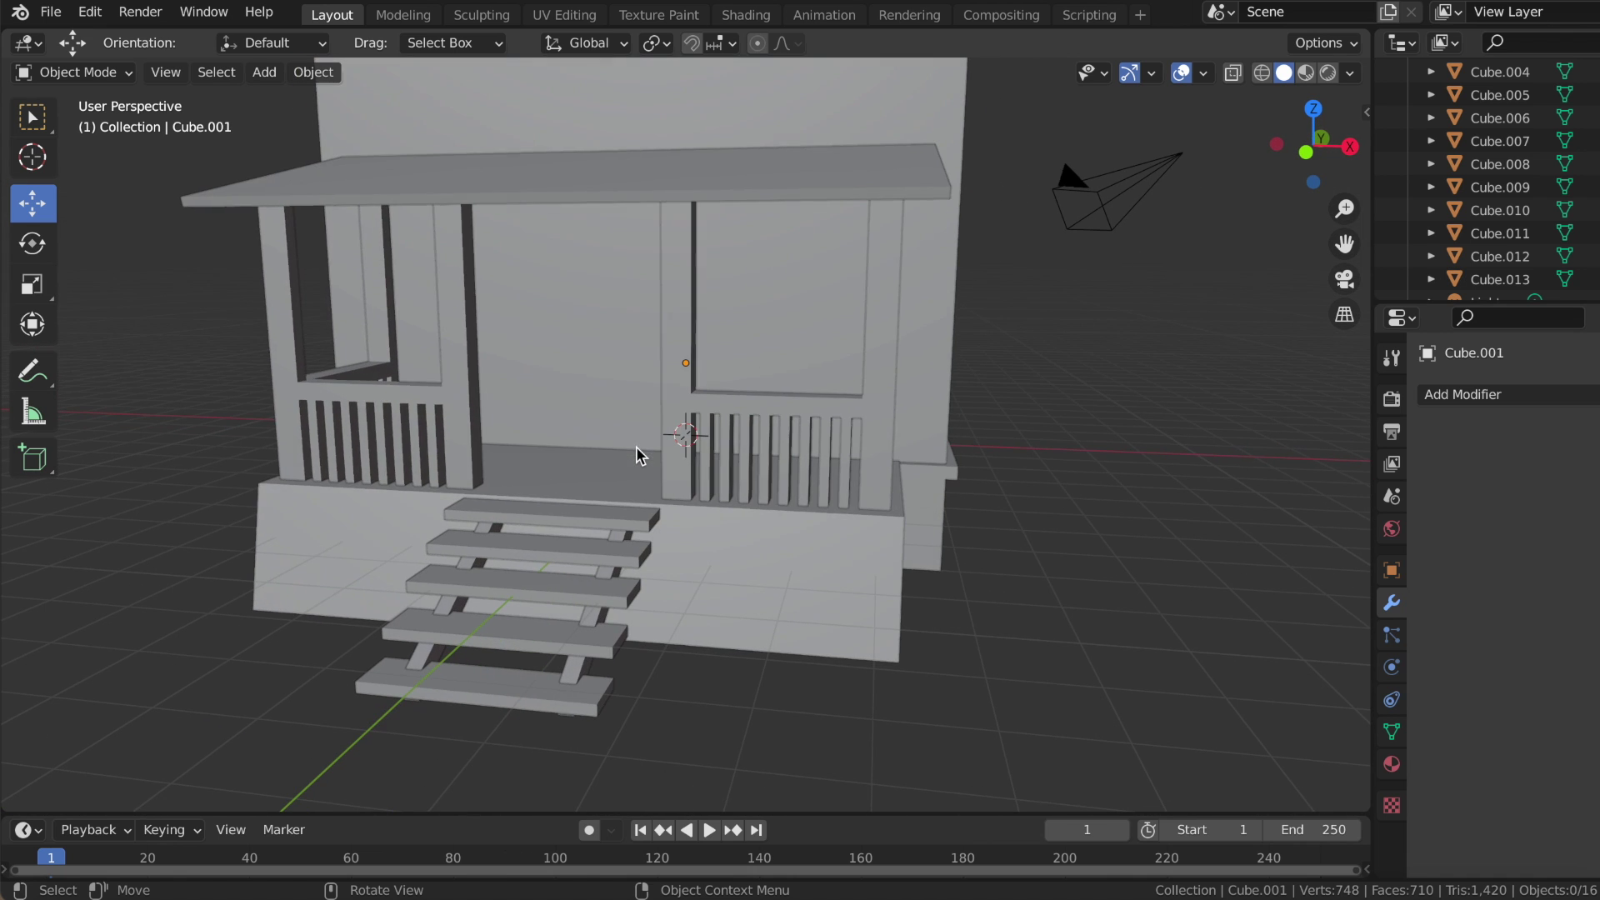
{"action": "left_click", "coordinate": [267, 75]}
{"action": "mouse_move", "coordinate": [442, 131]}
{"action": "left_click", "coordinate": [495, 122]}
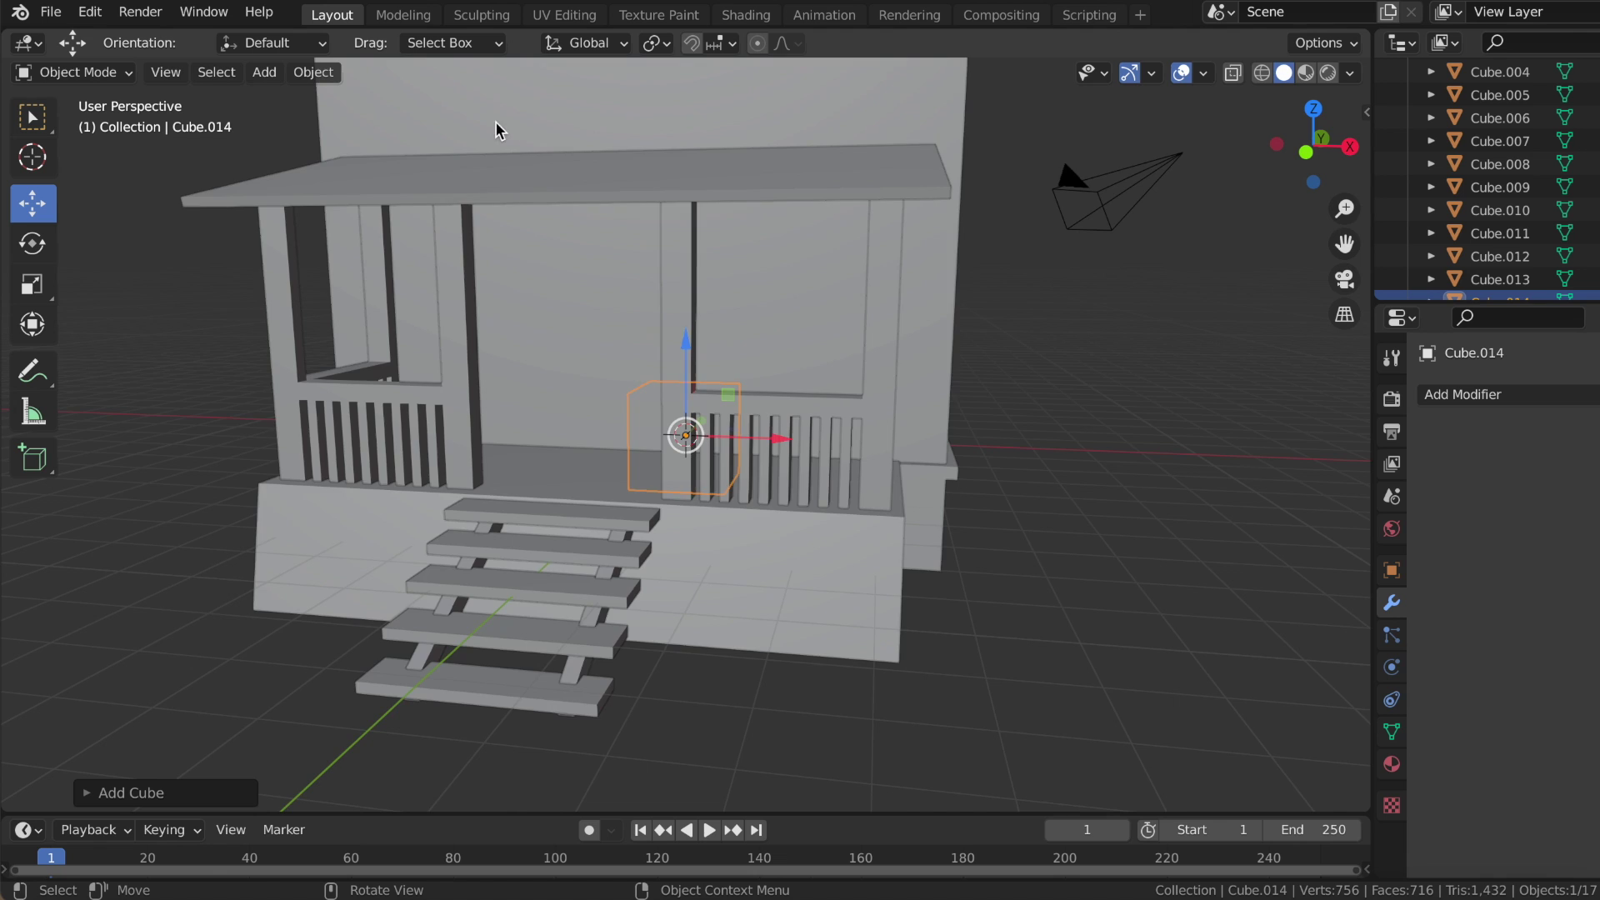
- Move the new cube along Y and raise it vertically toward the porch
{"action": "middle_click_drag", "start_coordinate": [495, 121], "coordinate": [555, 262]}
{"action": "key", "text": "g"}
{"action": "key", "text": "y"}
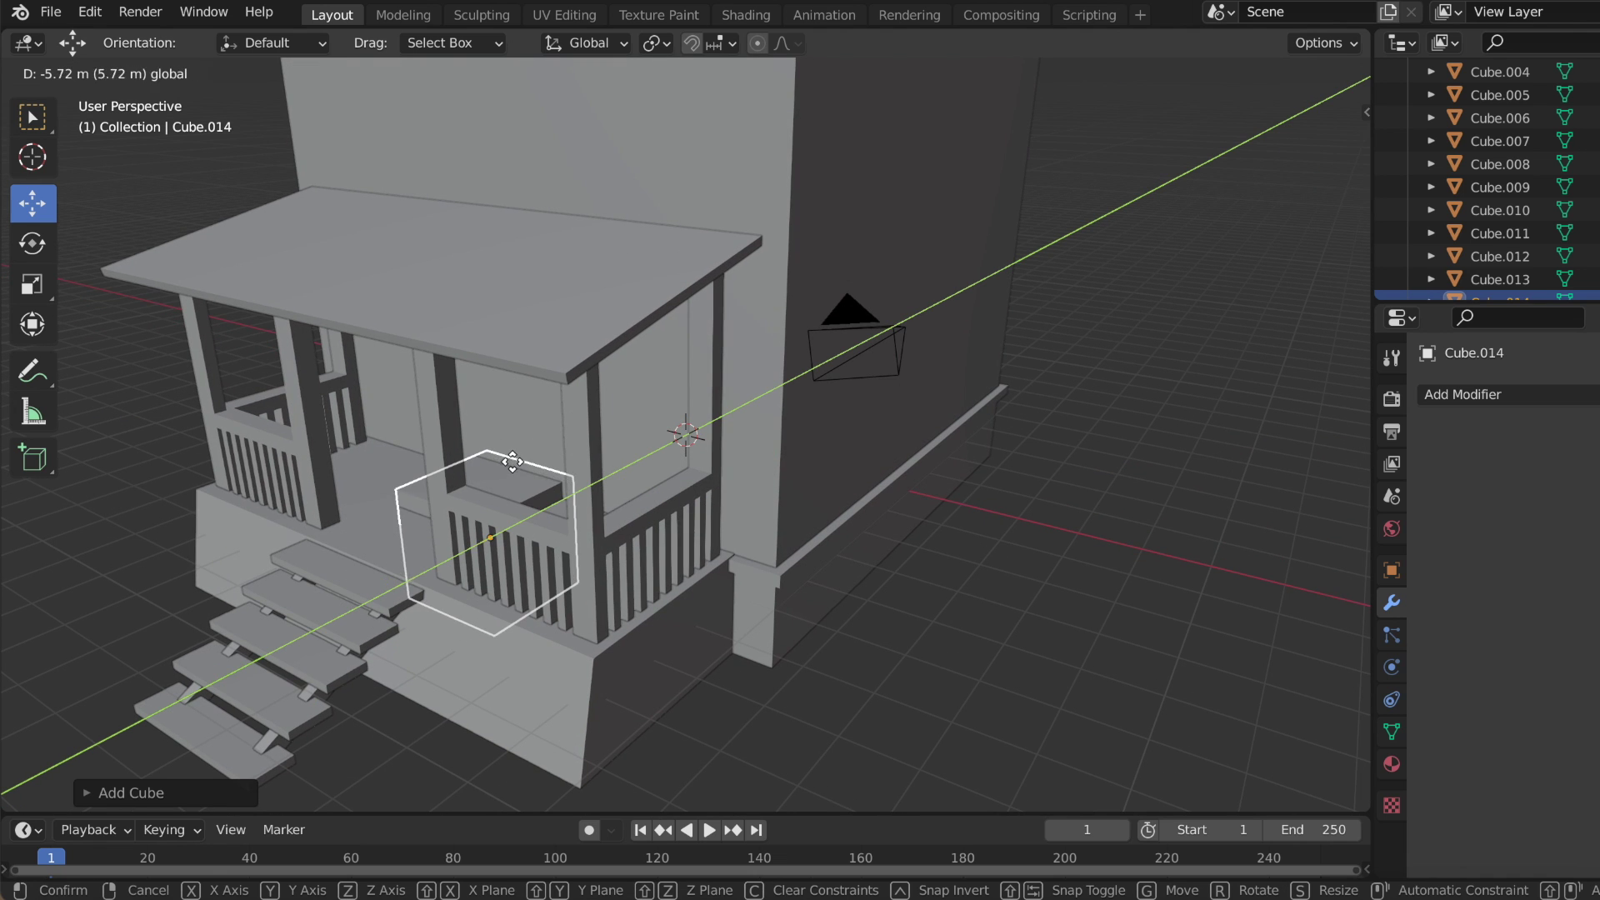
{"action": "middle_click_drag", "start_coordinate": [511, 469], "coordinate": [719, 356]}
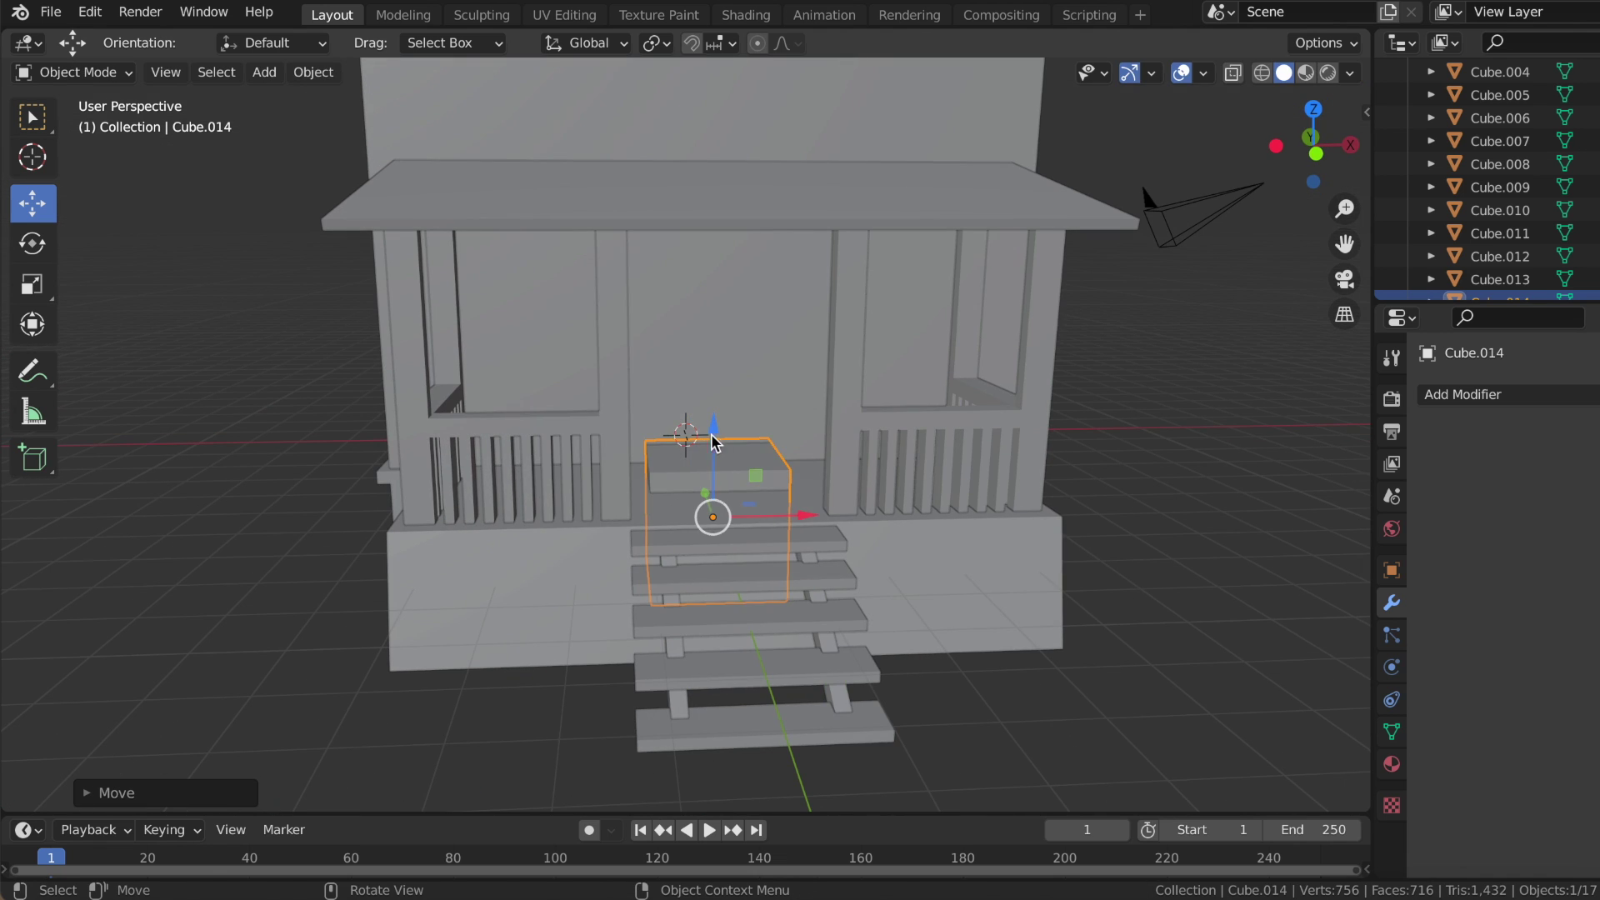
{"action": "key", "text": "z"}
{"action": "left_click", "coordinate": [717, 325]}
- Align the door block in front and side views and push it into the front wall
{"action": "middle_click_drag", "start_coordinate": [718, 325], "coordinate": [606, 319]}
{"action": "left_click_drag", "start_coordinate": [577, 311], "coordinate": [577, 315]}
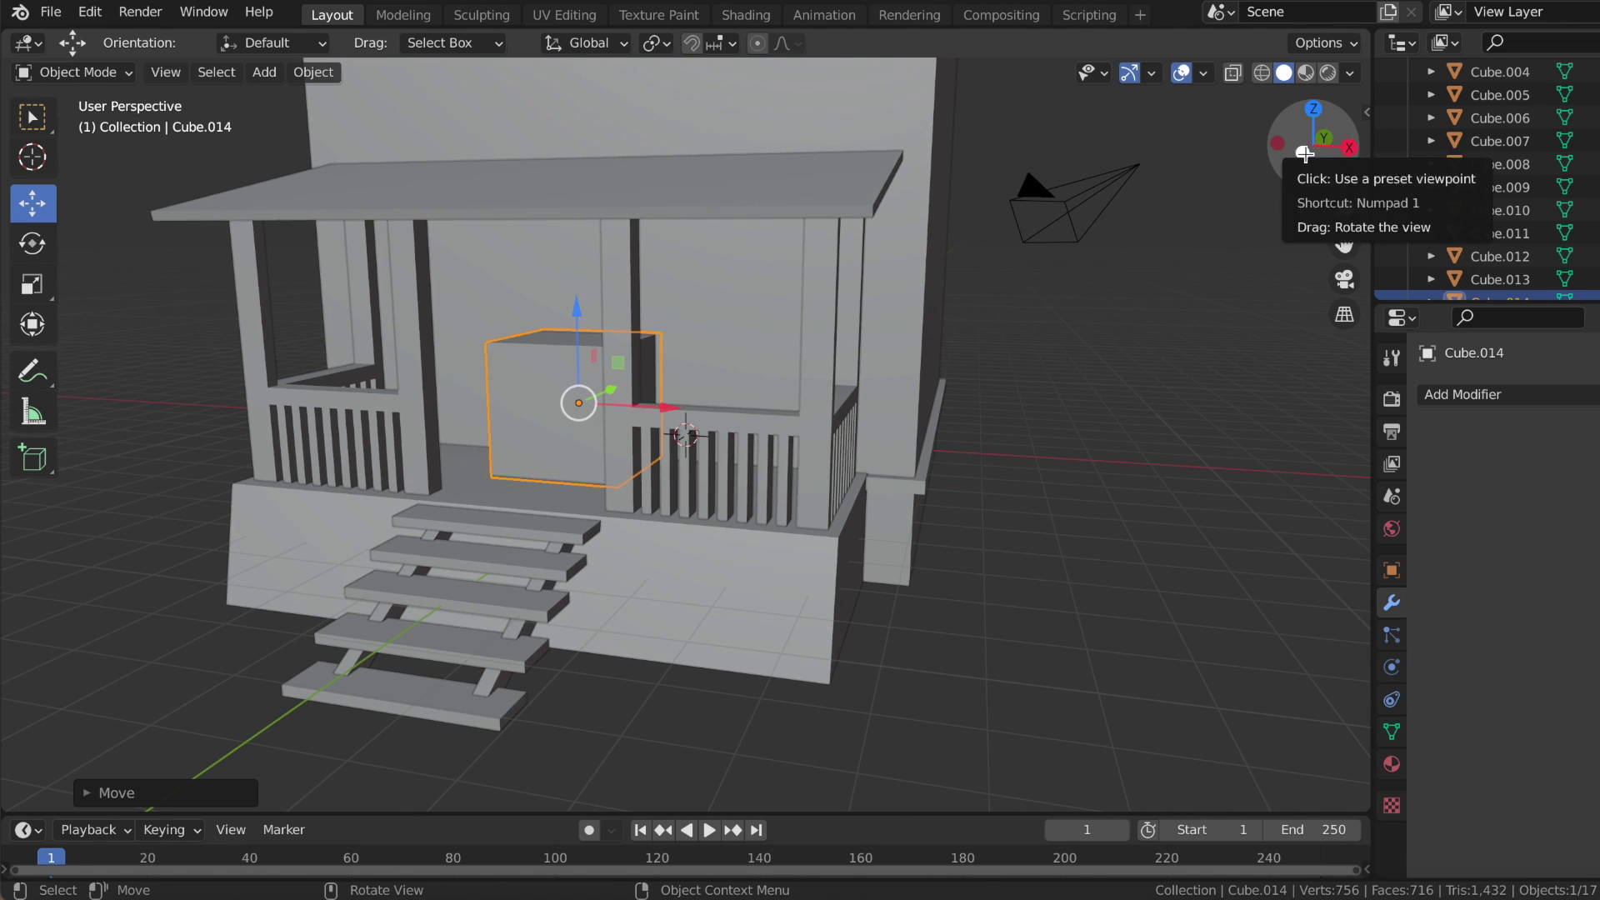
{"action": "left_click", "coordinate": [1302, 152]}
{"action": "left_click", "coordinate": [683, 257]}
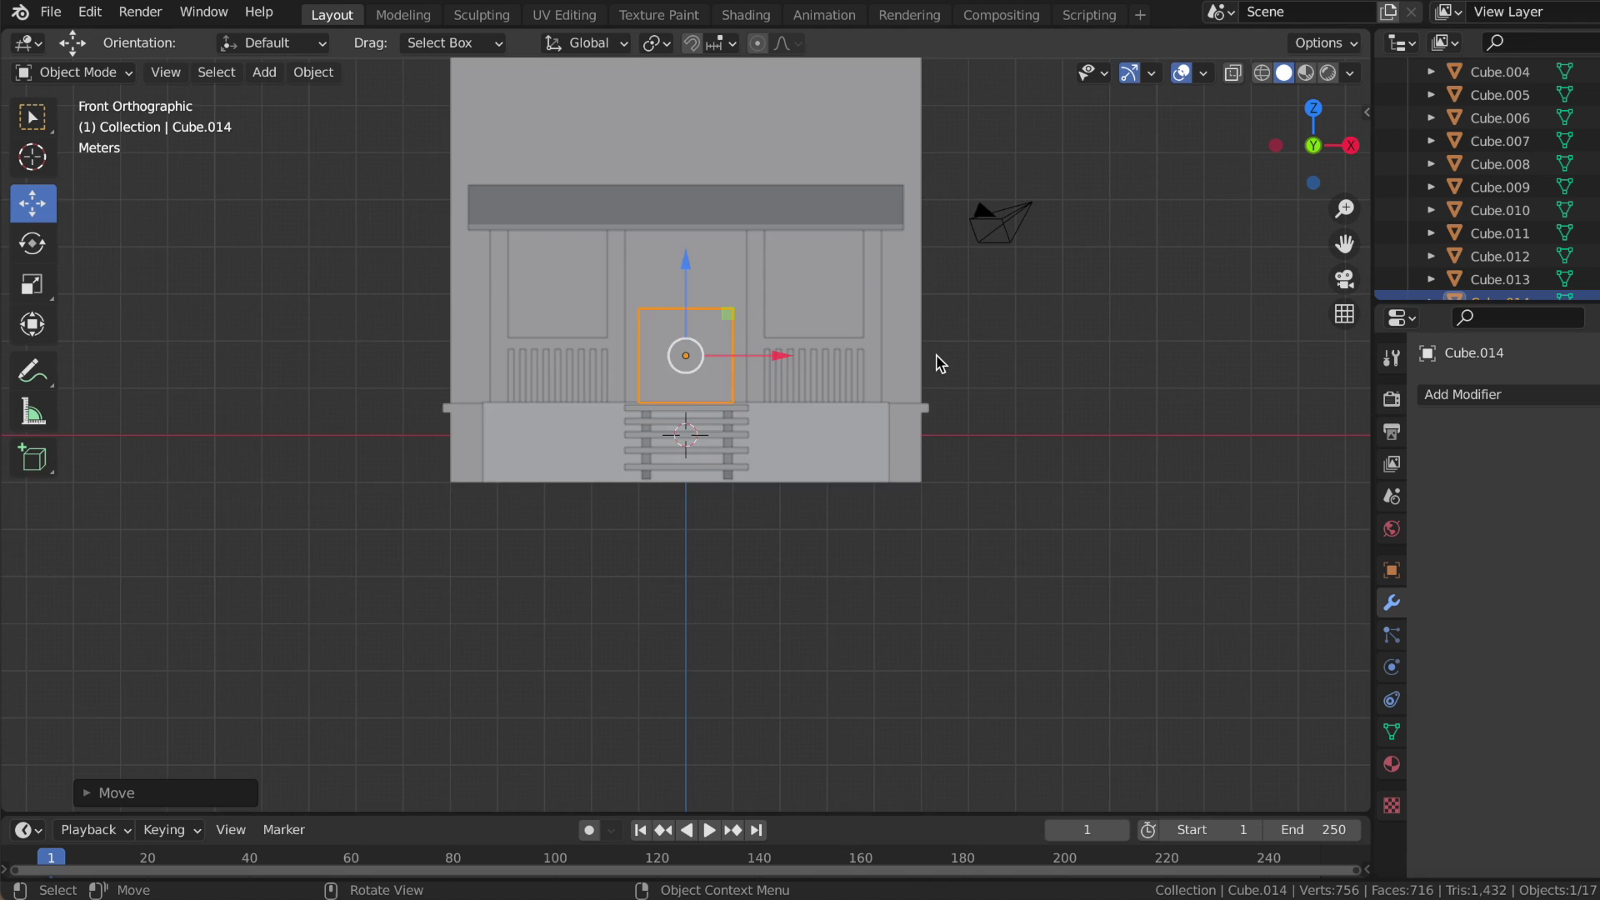
{"action": "middle_click_drag", "start_coordinate": [937, 353], "coordinate": [1325, 156]}
{"action": "left_click", "coordinate": [1342, 151]}
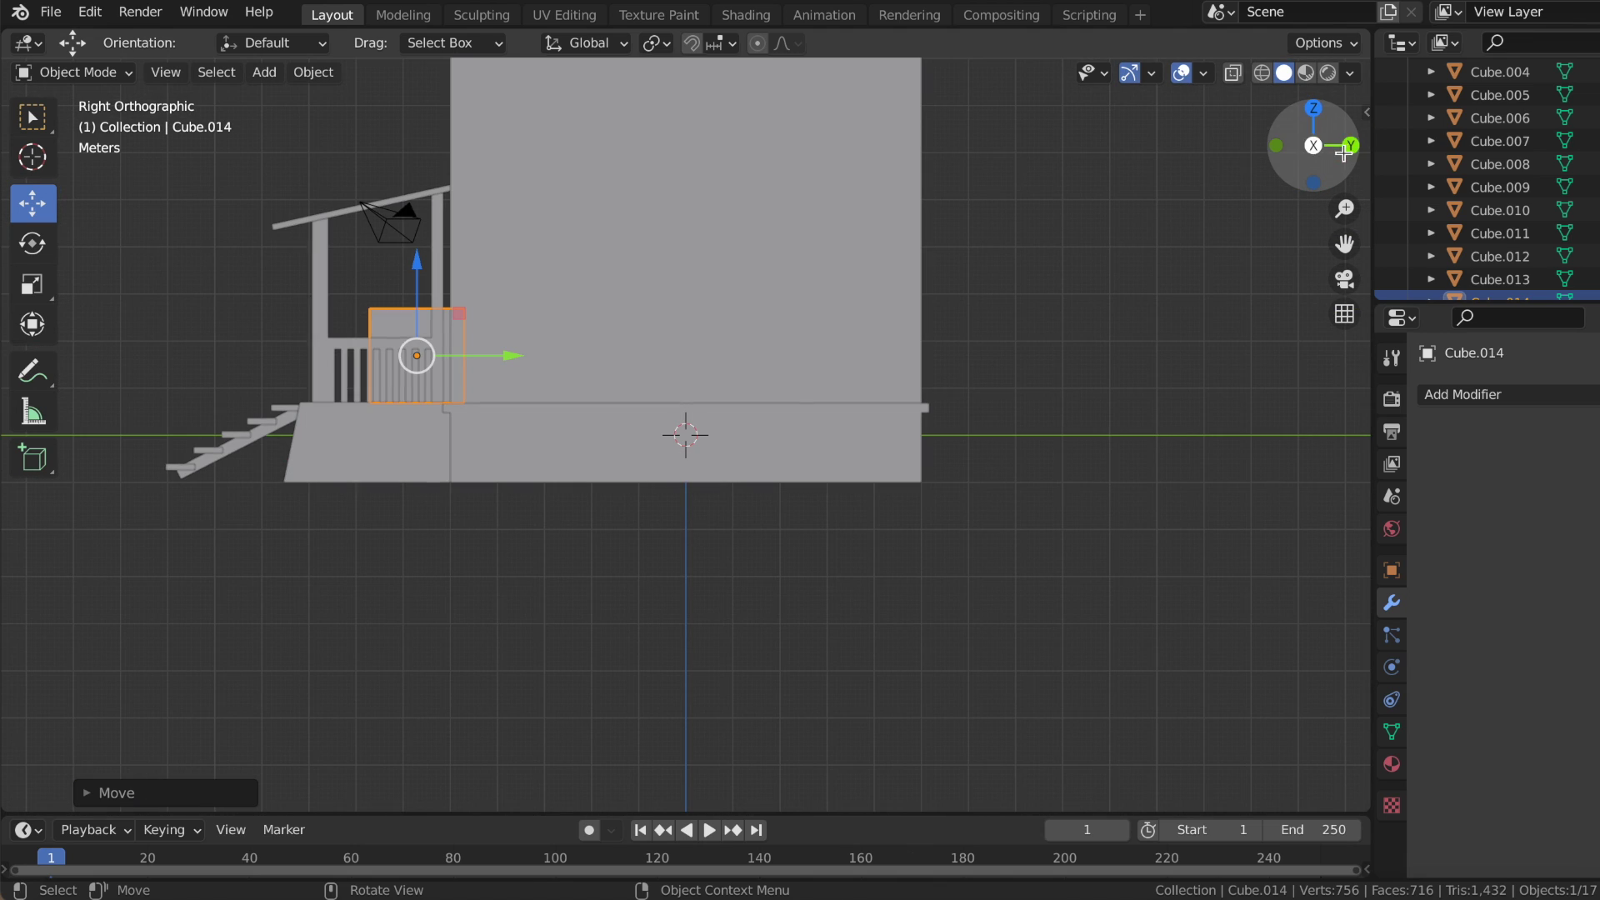
{"action": "left_click_drag", "start_coordinate": [514, 356], "coordinate": [517, 356]}
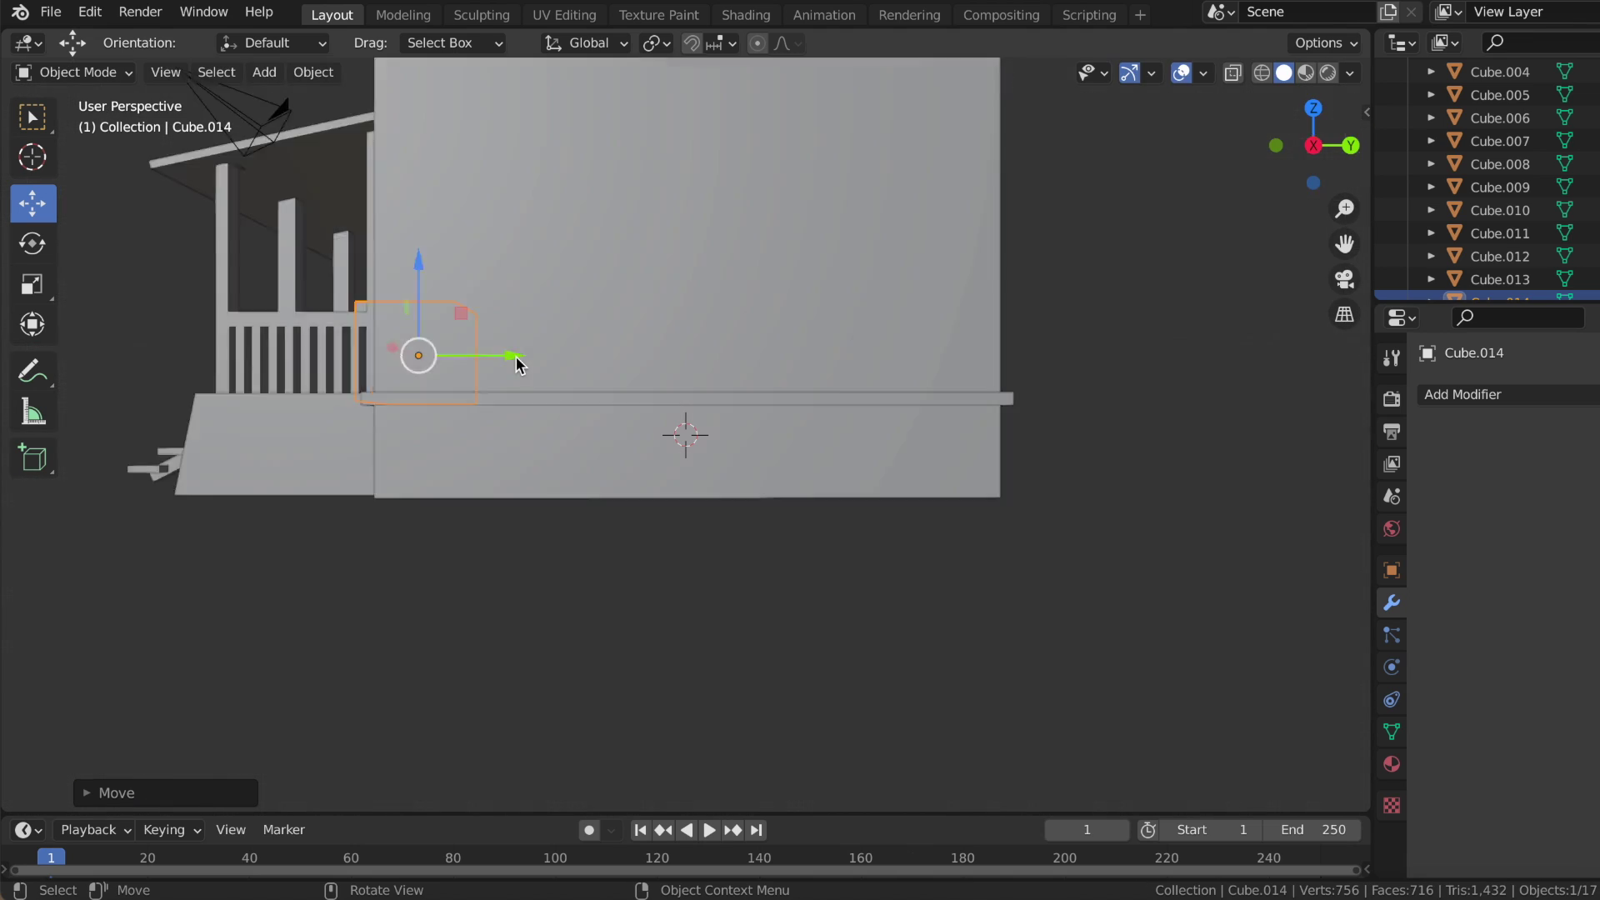
{"action": "middle_click_drag", "start_coordinate": [517, 357], "coordinate": [392, 280]}
- Raise the door block's top face in Edit Mode to make it taller
{"action": "key", "text": "Tab"}
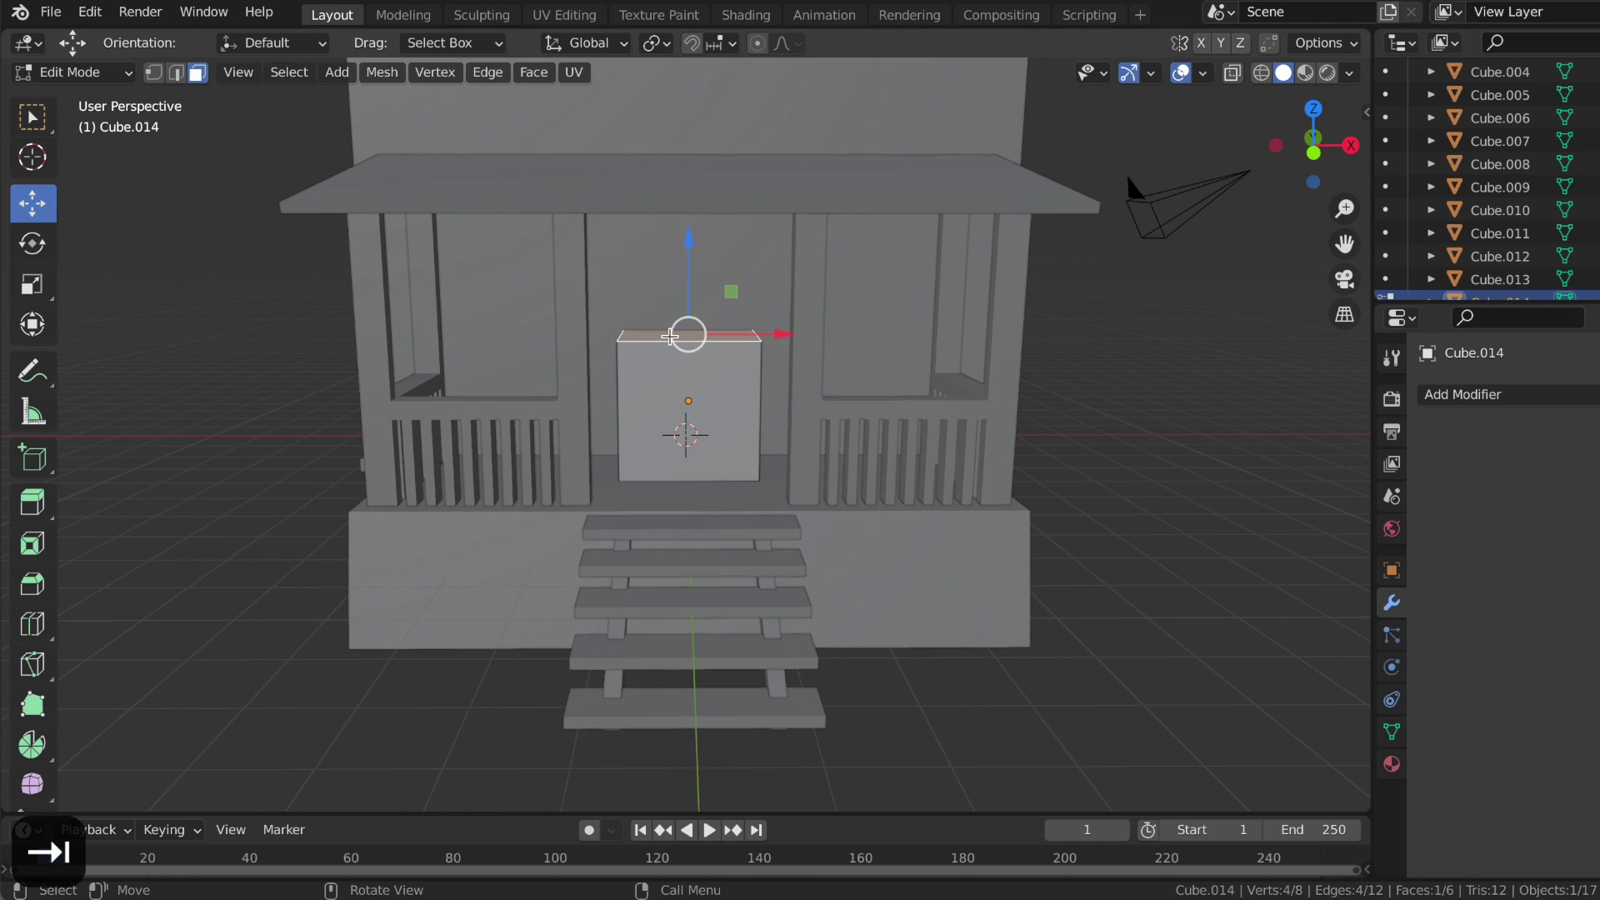
{"action": "left_click_drag", "start_coordinate": [671, 336], "coordinate": [698, 139]}
{"action": "middle_click_drag", "start_coordinate": [697, 139], "coordinate": [698, 133]}
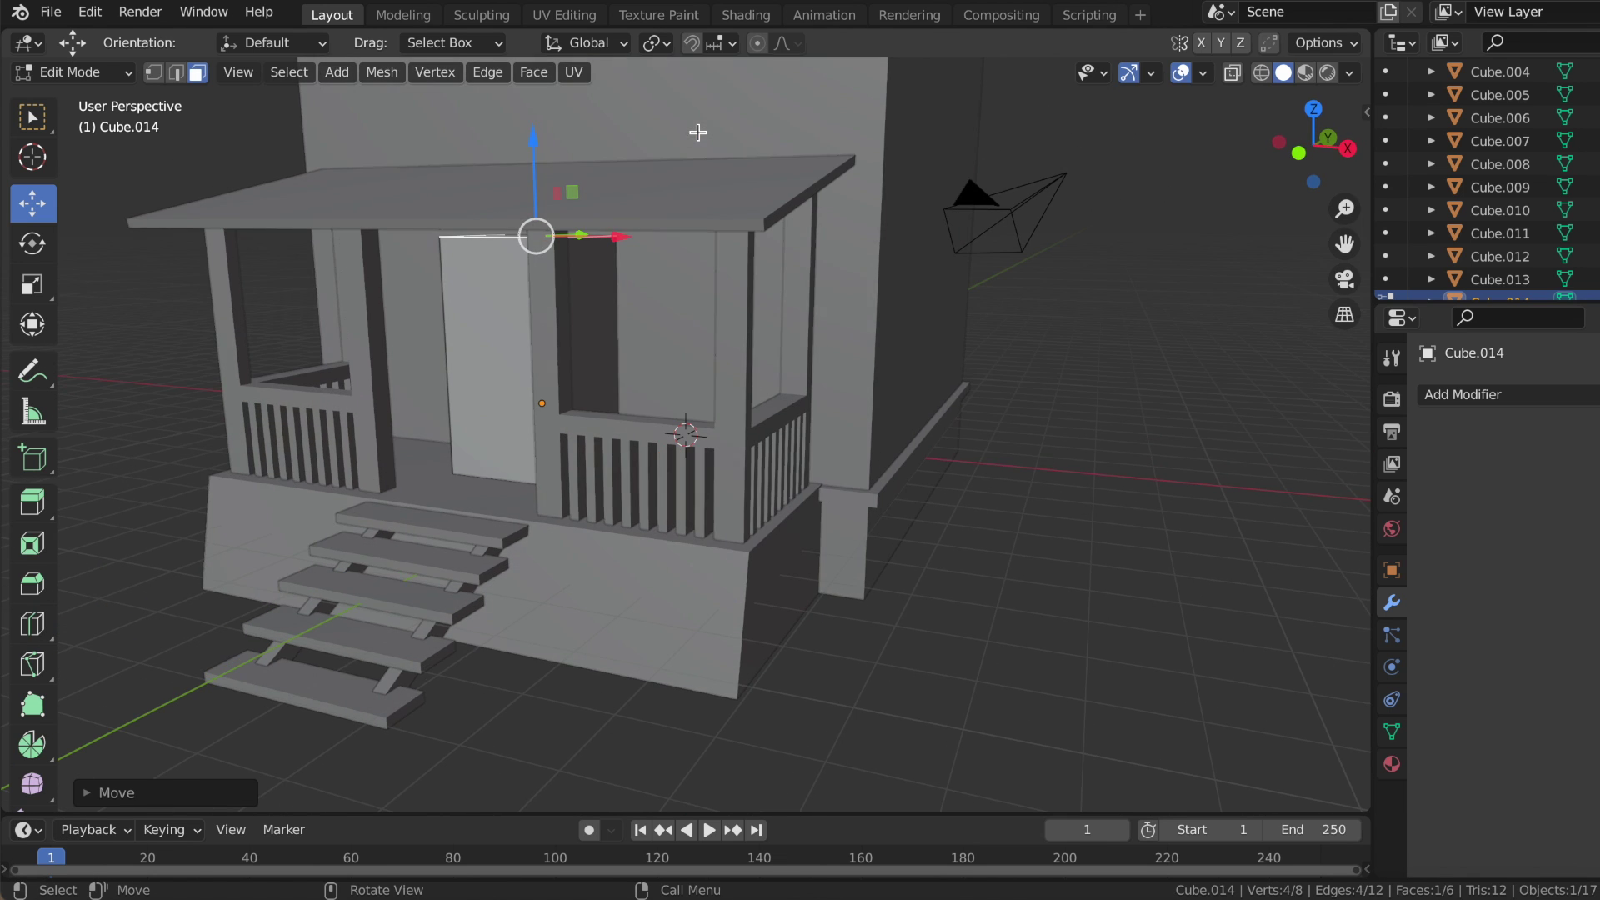
{"action": "scroll", "coordinate": [534, 149], "scroll_direction": "down", "scroll_amount": 5}
{"action": "scroll", "coordinate": [583, 200], "scroll_direction": "up", "scroll_amount": 2}
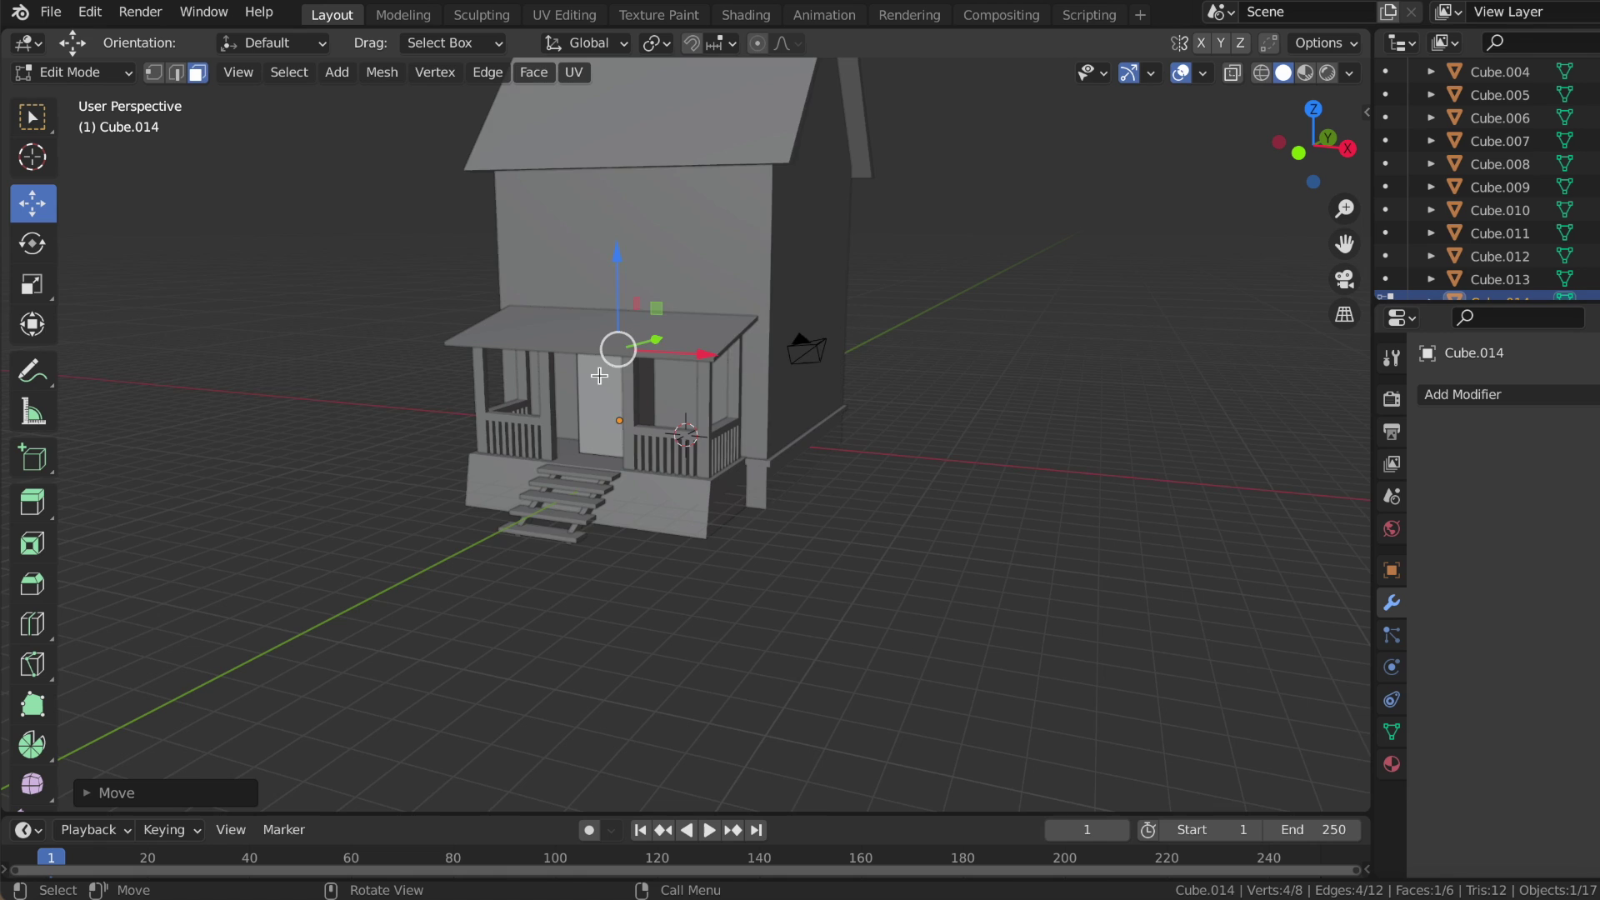
{"action": "scroll", "coordinate": [603, 223], "scroll_direction": "up", "scroll_amount": 2}
{"action": "left_click_drag", "start_coordinate": [602, 223], "coordinate": [597, 240]}
{"action": "scroll", "coordinate": [599, 239], "scroll_direction": "up", "scroll_amount": 3}
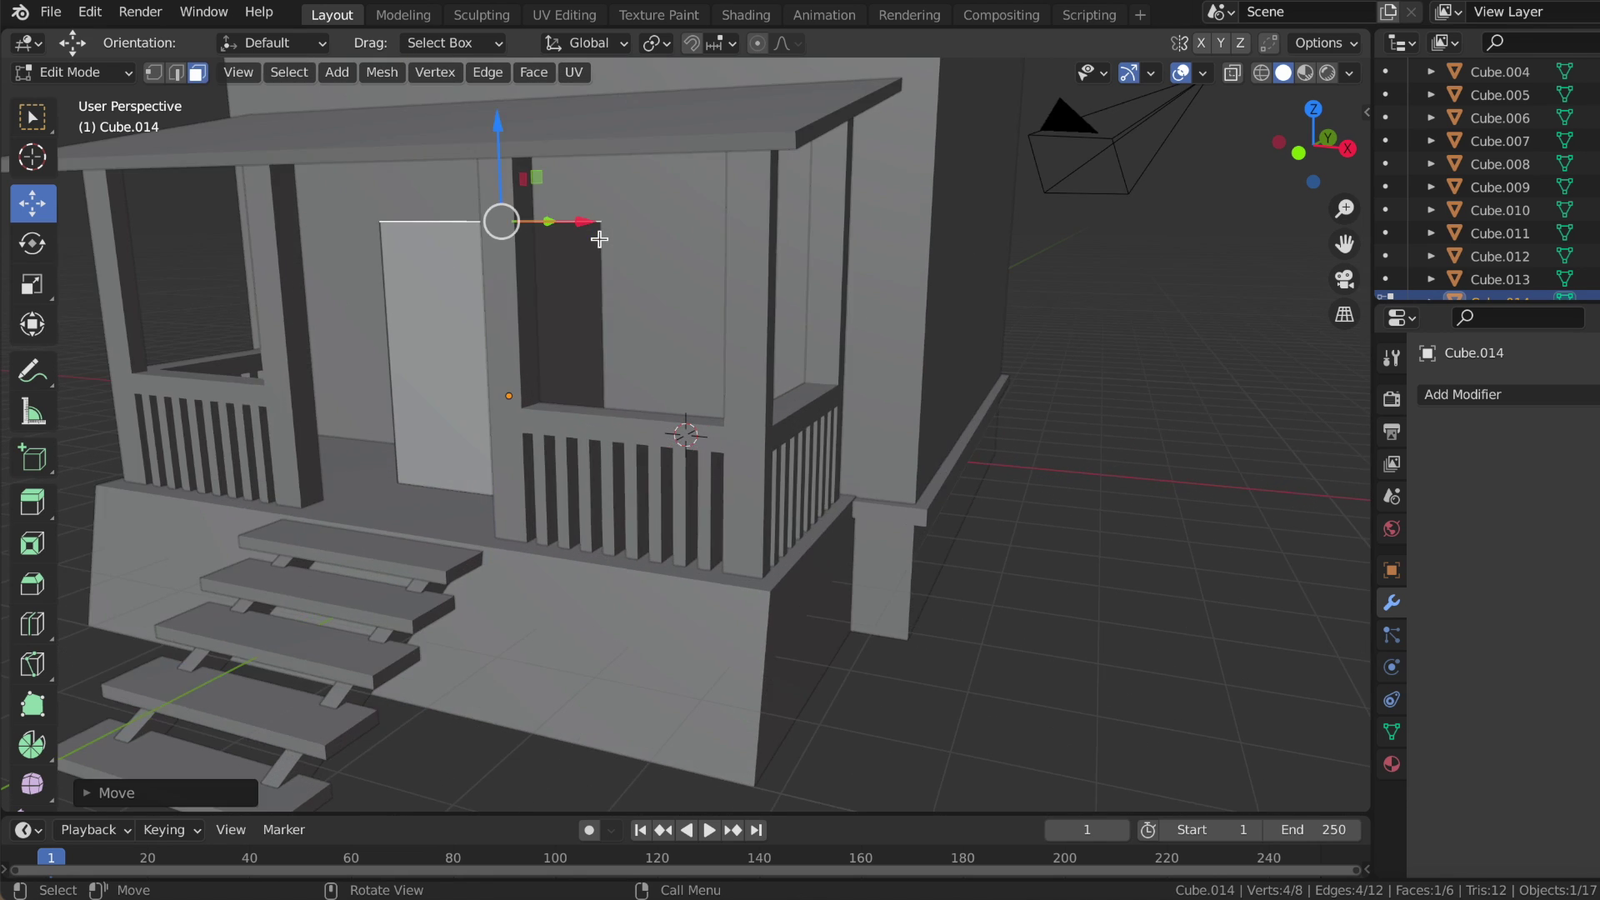
{"action": "scroll", "coordinate": [599, 239], "scroll_direction": "up", "scroll_amount": 2}
{"action": "key", "text": "Tab"}
- Narrow the door block along X and adjust its face to fit between the posts
{"action": "left_click", "coordinate": [32, 283]}
{"action": "left_click_drag", "start_coordinate": [805, 356], "coordinate": [787, 356]}
{"action": "middle_click_drag", "start_coordinate": [787, 355], "coordinate": [556, 416]}
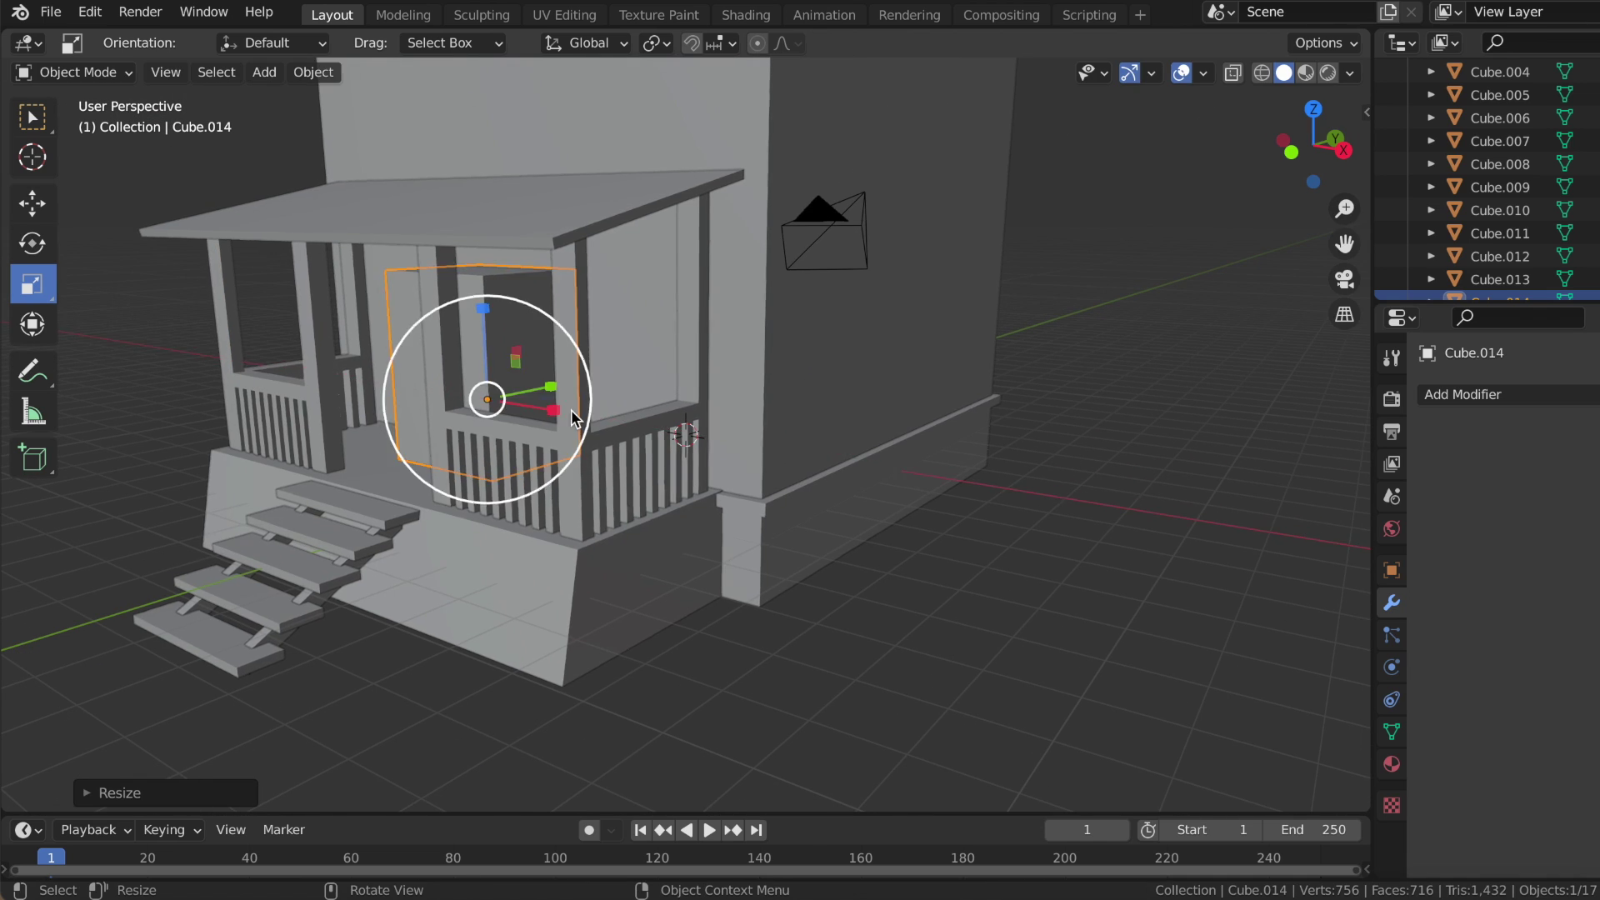
{"action": "mouse_move", "coordinate": [557, 416]}
{"action": "middle_mouse_down"}
{"action": "mouse_move", "coordinate": [646, 432]}
{"action": "mouse_move", "coordinate": [567, 250]}
{"action": "middle_mouse_up"}
{"action": "key", "text": "Tab"}
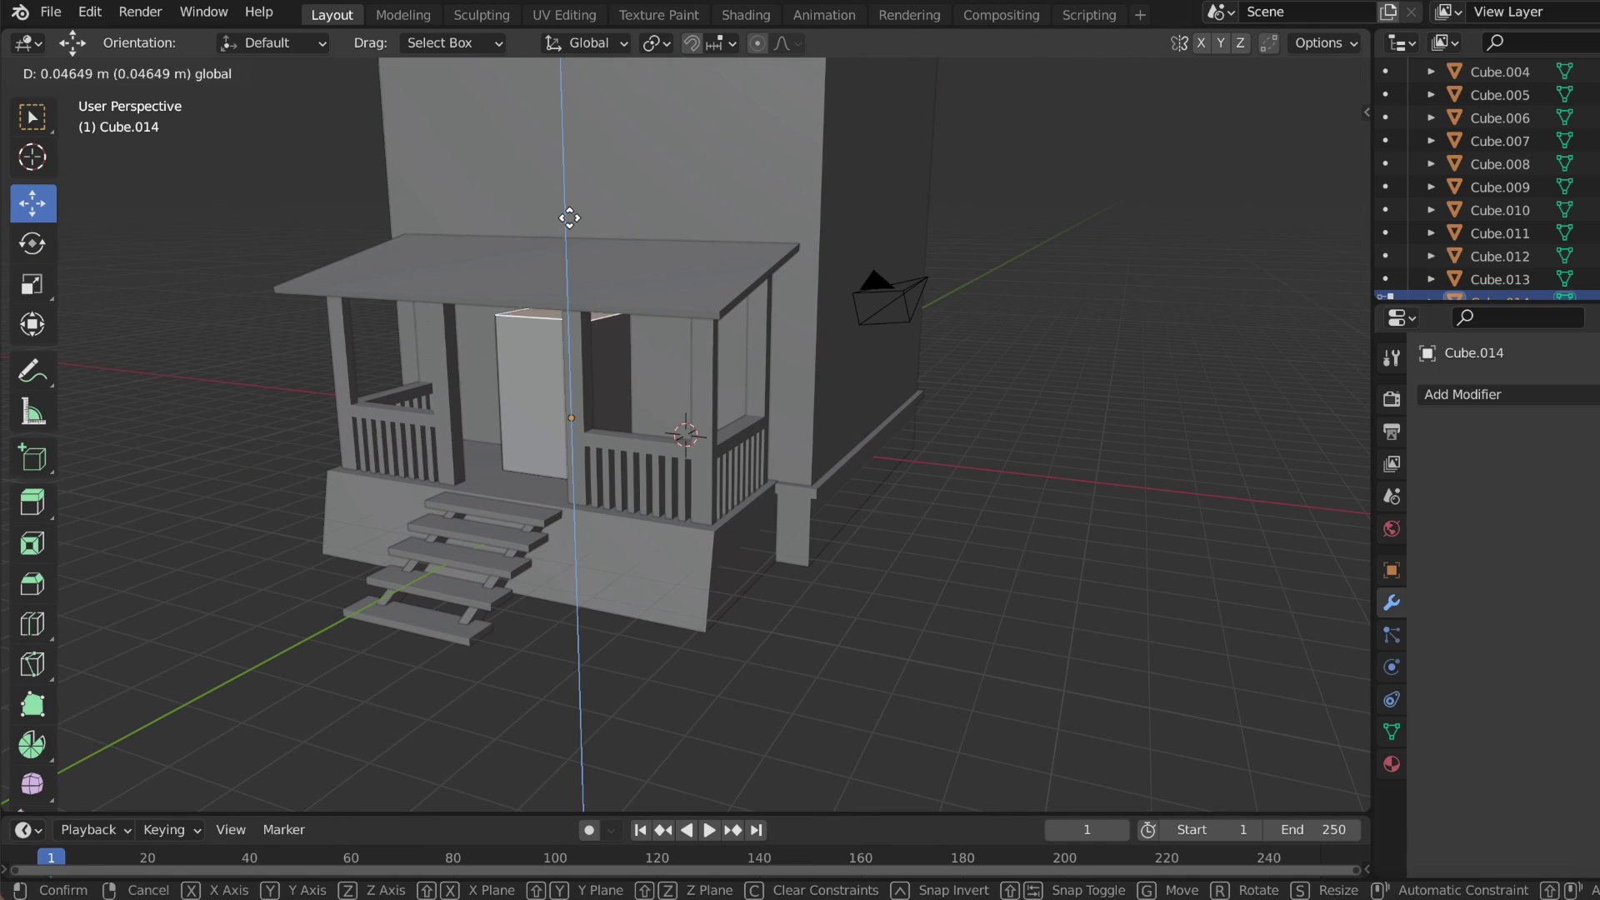
{"action": "left_click_drag", "start_coordinate": [567, 250], "coordinate": [567, 242]}
{"action": "mouse_move", "coordinate": [566, 241]}
{"action": "middle_mouse_down"}
{"action": "mouse_move", "coordinate": [670, 154]}
{"action": "mouse_move", "coordinate": [658, 136]}
{"action": "mouse_move", "coordinate": [1062, 122]}
{"action": "middle_mouse_up"}
{"action": "key", "text": "Tab"}
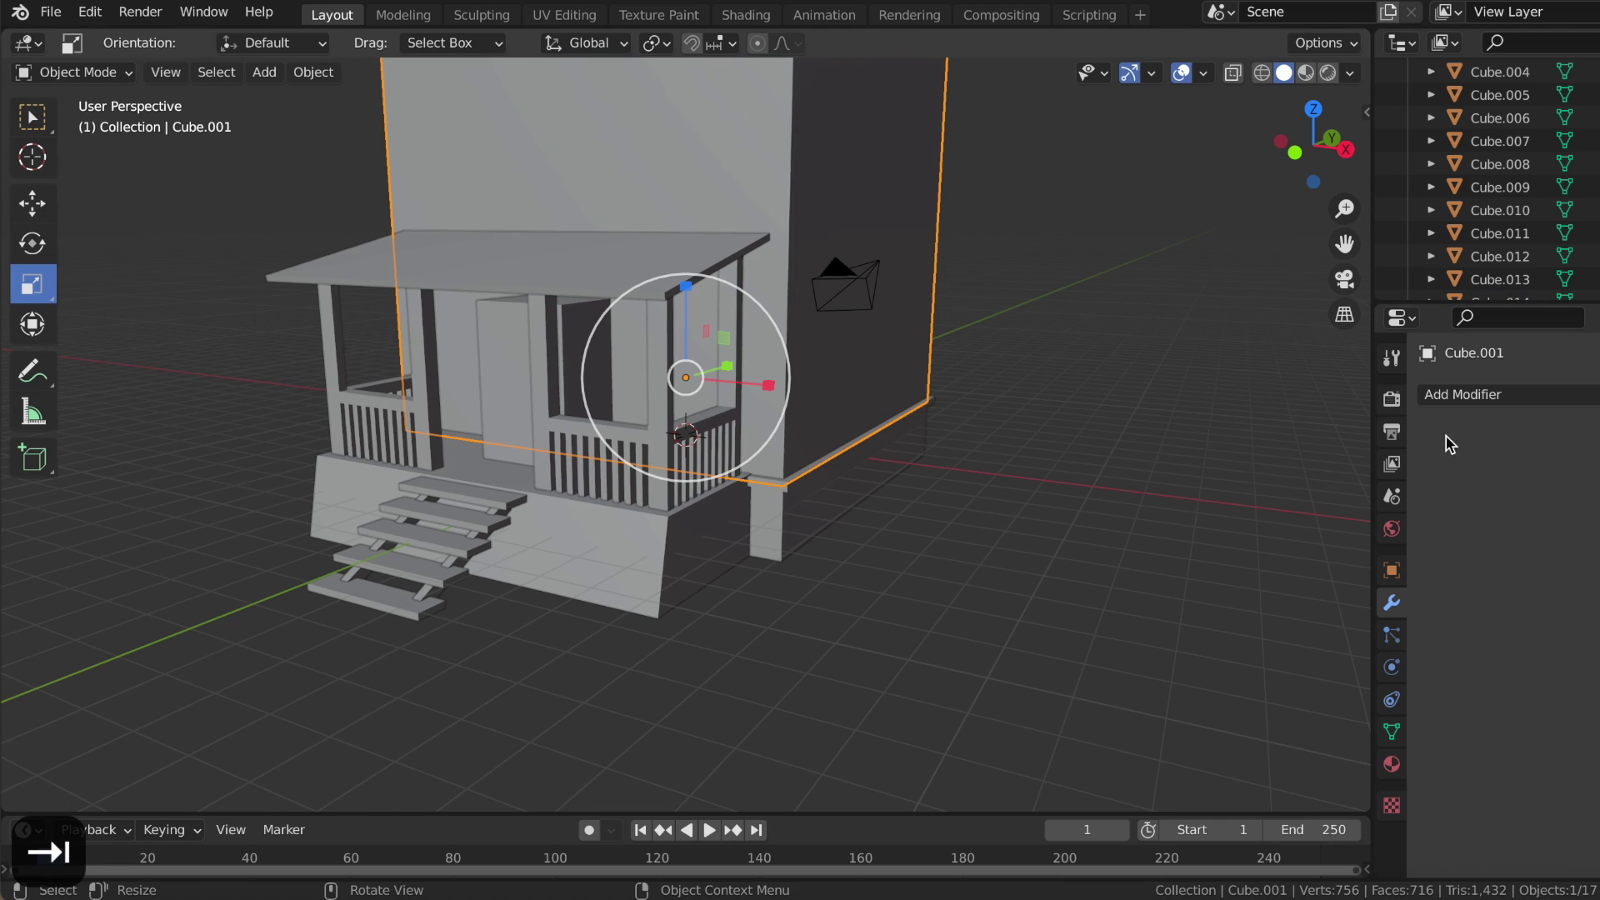
- Add and apply a Boolean modifier on Cube.001 using Cube.014 to cut the doorway
{"action": "left_click", "coordinate": [1495, 395]}
{"action": "left_click", "coordinate": [1167, 514]}
{"action": "left_click", "coordinate": [509, 384]}
{"action": "left_click", "coordinate": [1585, 435]}
{"action": "left_click", "coordinate": [1466, 458]}
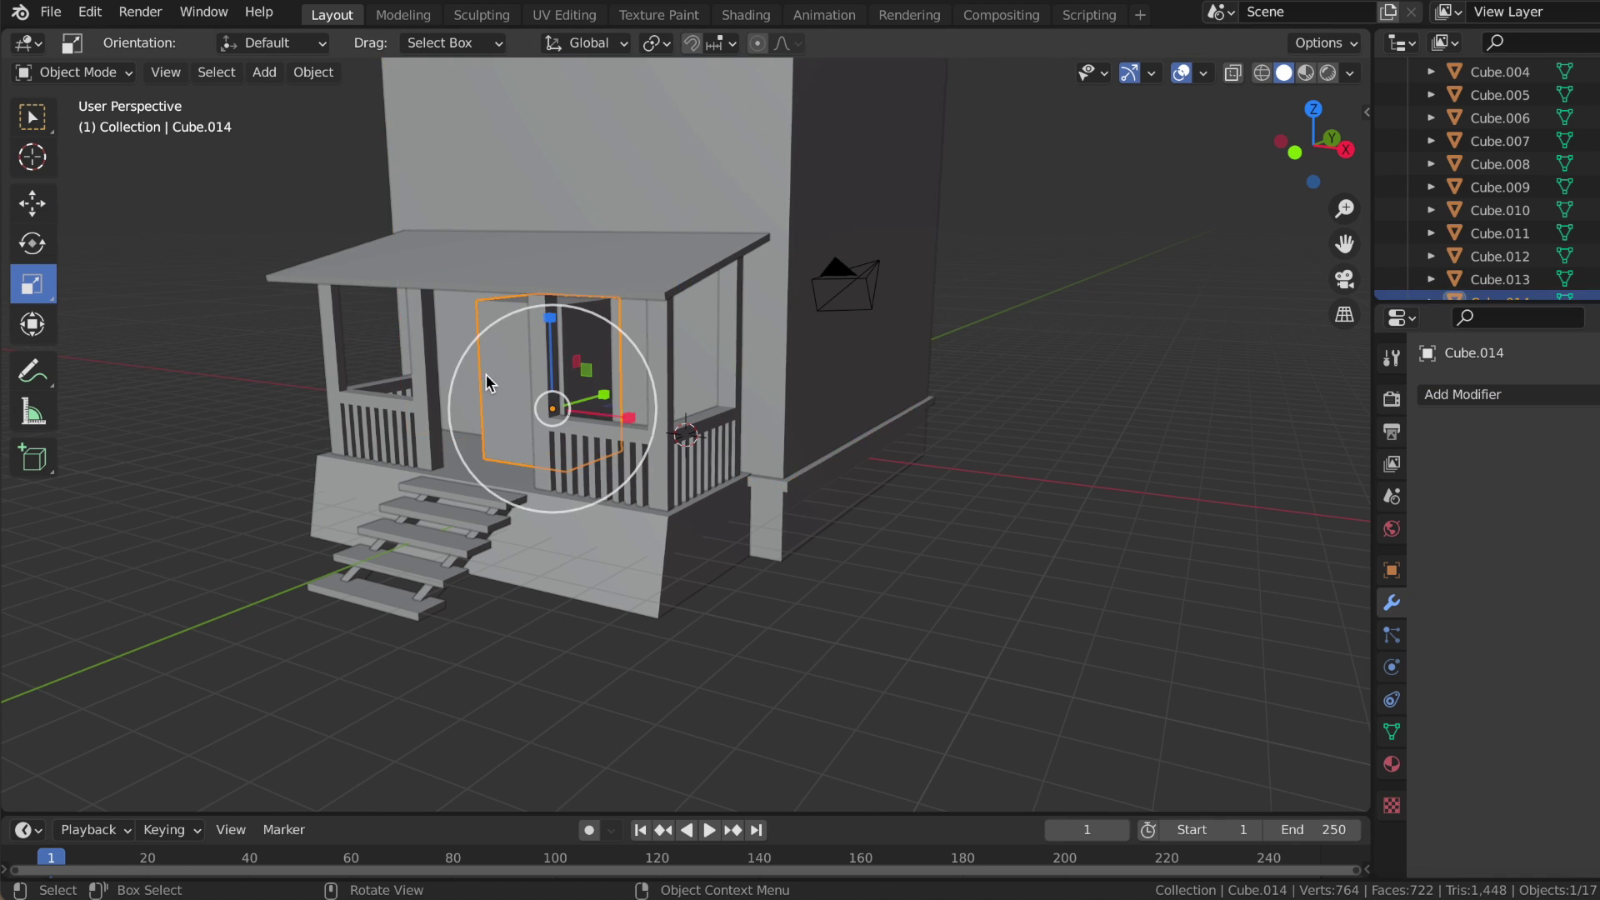
- Reposition the door block along Y so it sits in the doorway
{"action": "left_click_drag", "start_coordinate": [608, 406], "coordinate": [633, 391]}
{"action": "mouse_move", "coordinate": [633, 392]}
{"action": "middle_mouse_down"}
{"action": "mouse_move", "coordinate": [666, 367]}
{"action": "mouse_move", "coordinate": [856, 427]}
{"action": "middle_mouse_up"}
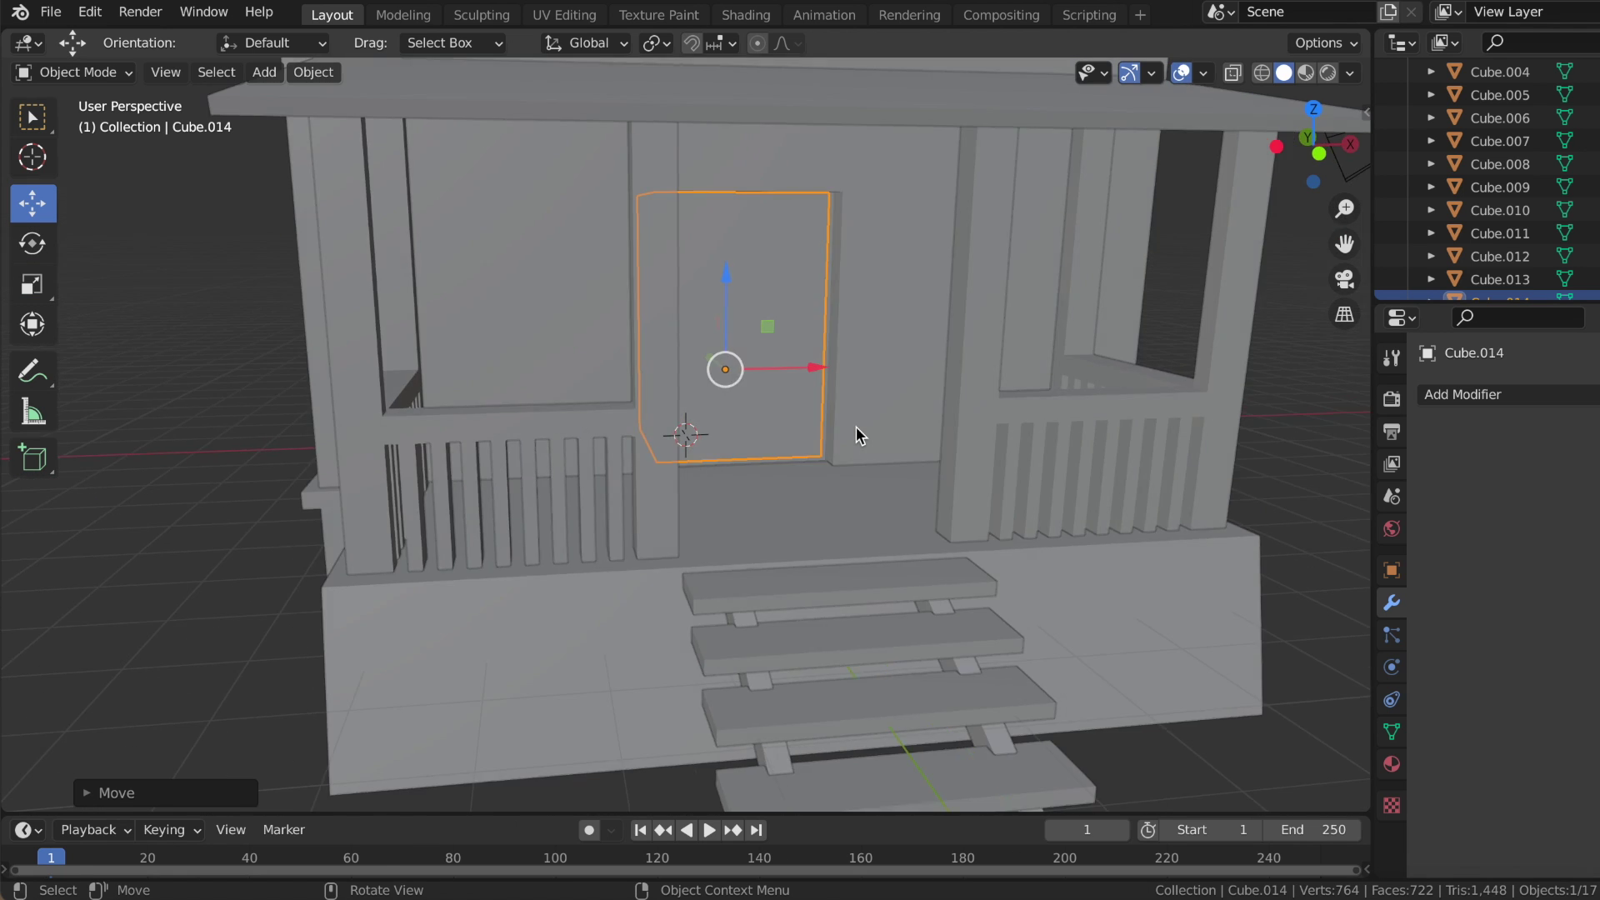
{"action": "scroll", "coordinate": [857, 426], "scroll_direction": "up", "scroll_amount": 5}
{"action": "mouse_move", "coordinate": [715, 390]}
{"action": "middle_mouse_down"}
{"action": "mouse_move", "coordinate": [749, 393]}
{"action": "mouse_move", "coordinate": [724, 399]}
{"action": "middle_mouse_up"}
{"action": "key", "text": "g"}
{"action": "key", "text": "y"}
{"action": "left_click", "coordinate": [729, 407]}
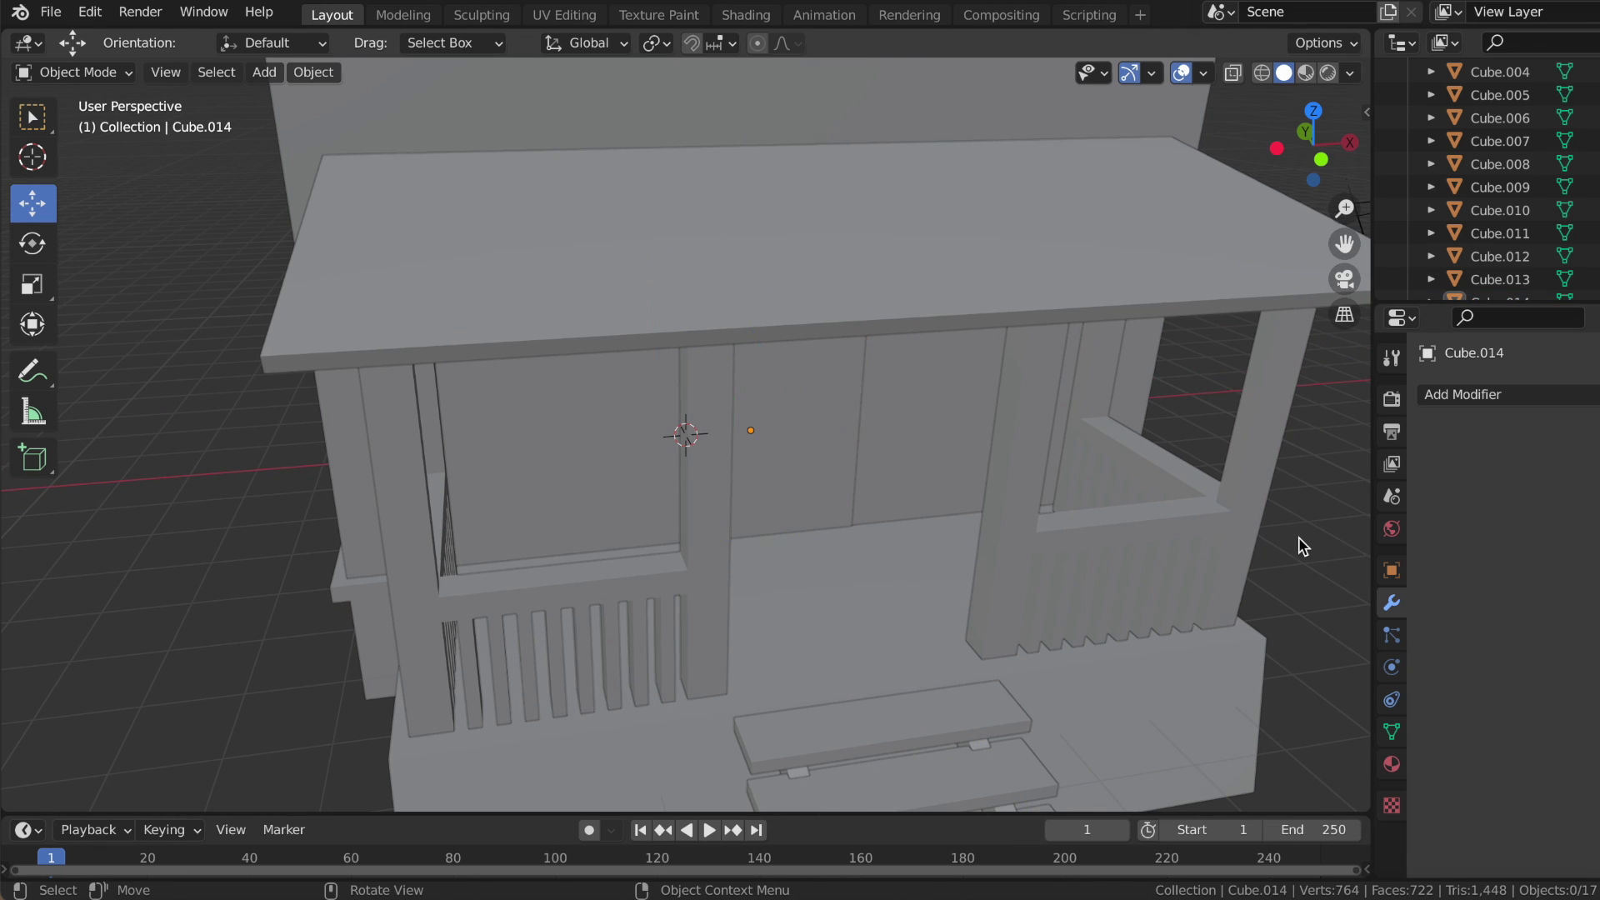
{"action": "key", "text": "g"}
{"action": "left_click", "coordinate": [722, 381]}
{"action": "middle_click_drag", "start_coordinate": [1329, 547], "coordinate": [700, 246]}
{"action": "left_click", "coordinate": [263, 72]}
{"action": "mouse_move", "coordinate": [340, 98]}
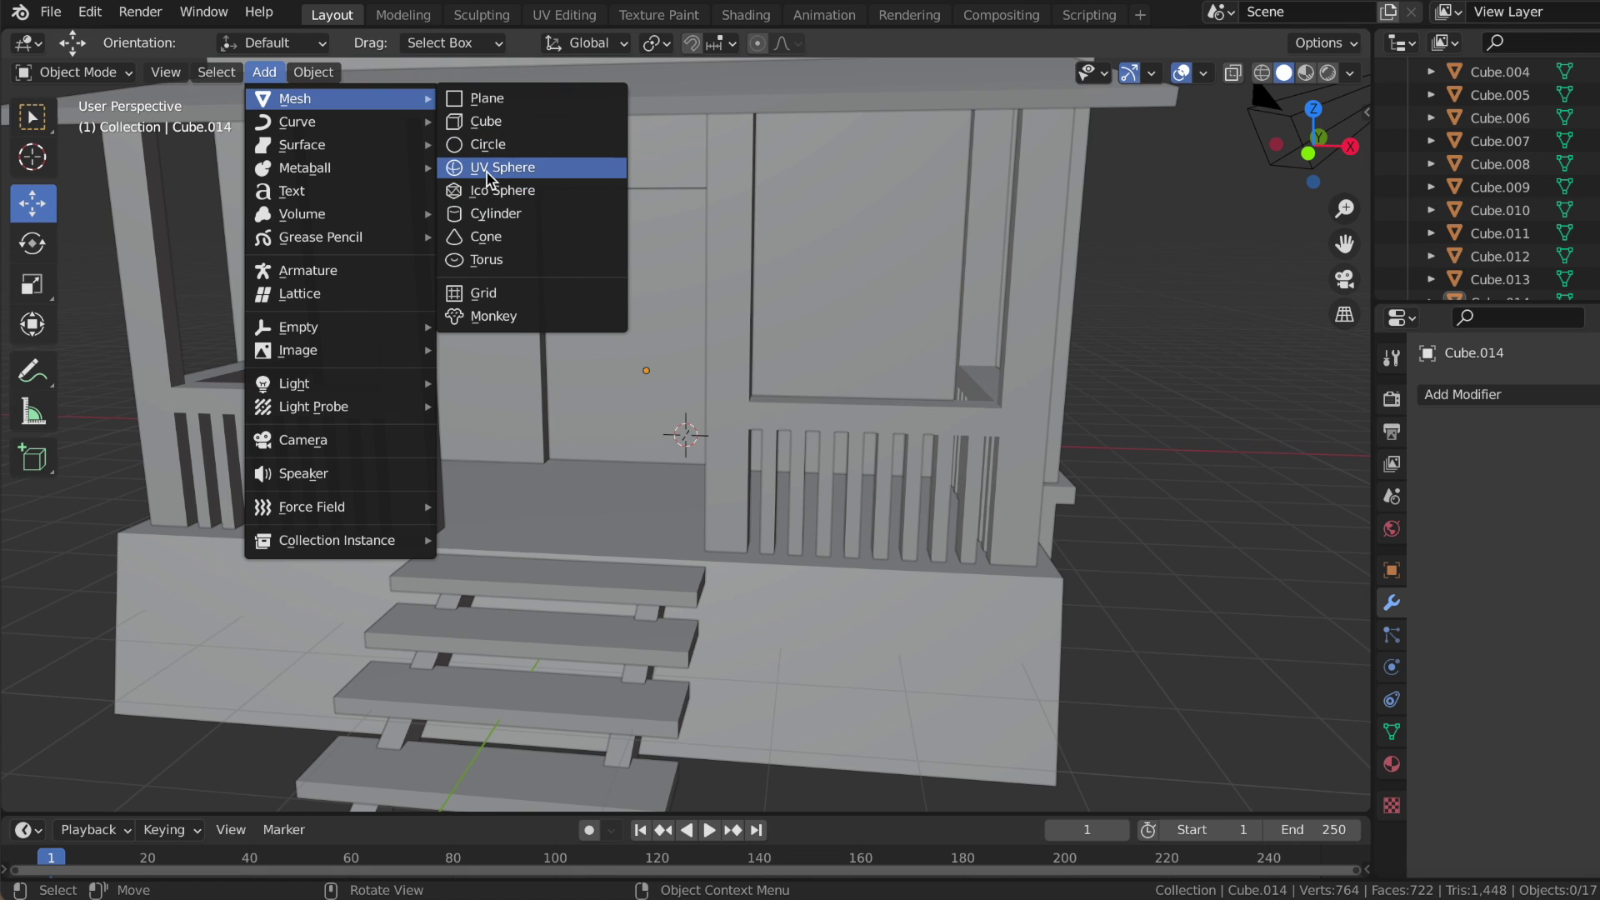
- Add a cone and set its X rotation to -90°
{"action": "left_click", "coordinate": [482, 244]}
{"action": "mouse_move", "coordinate": [588, 351]}
{"action": "middle_mouse_down"}
{"action": "mouse_move", "coordinate": [705, 408]}
{"action": "mouse_move", "coordinate": [117, 295]}
{"action": "middle_mouse_up"}
{"action": "left_click_drag", "start_coordinate": [664, 406], "coordinate": [666, 483]}
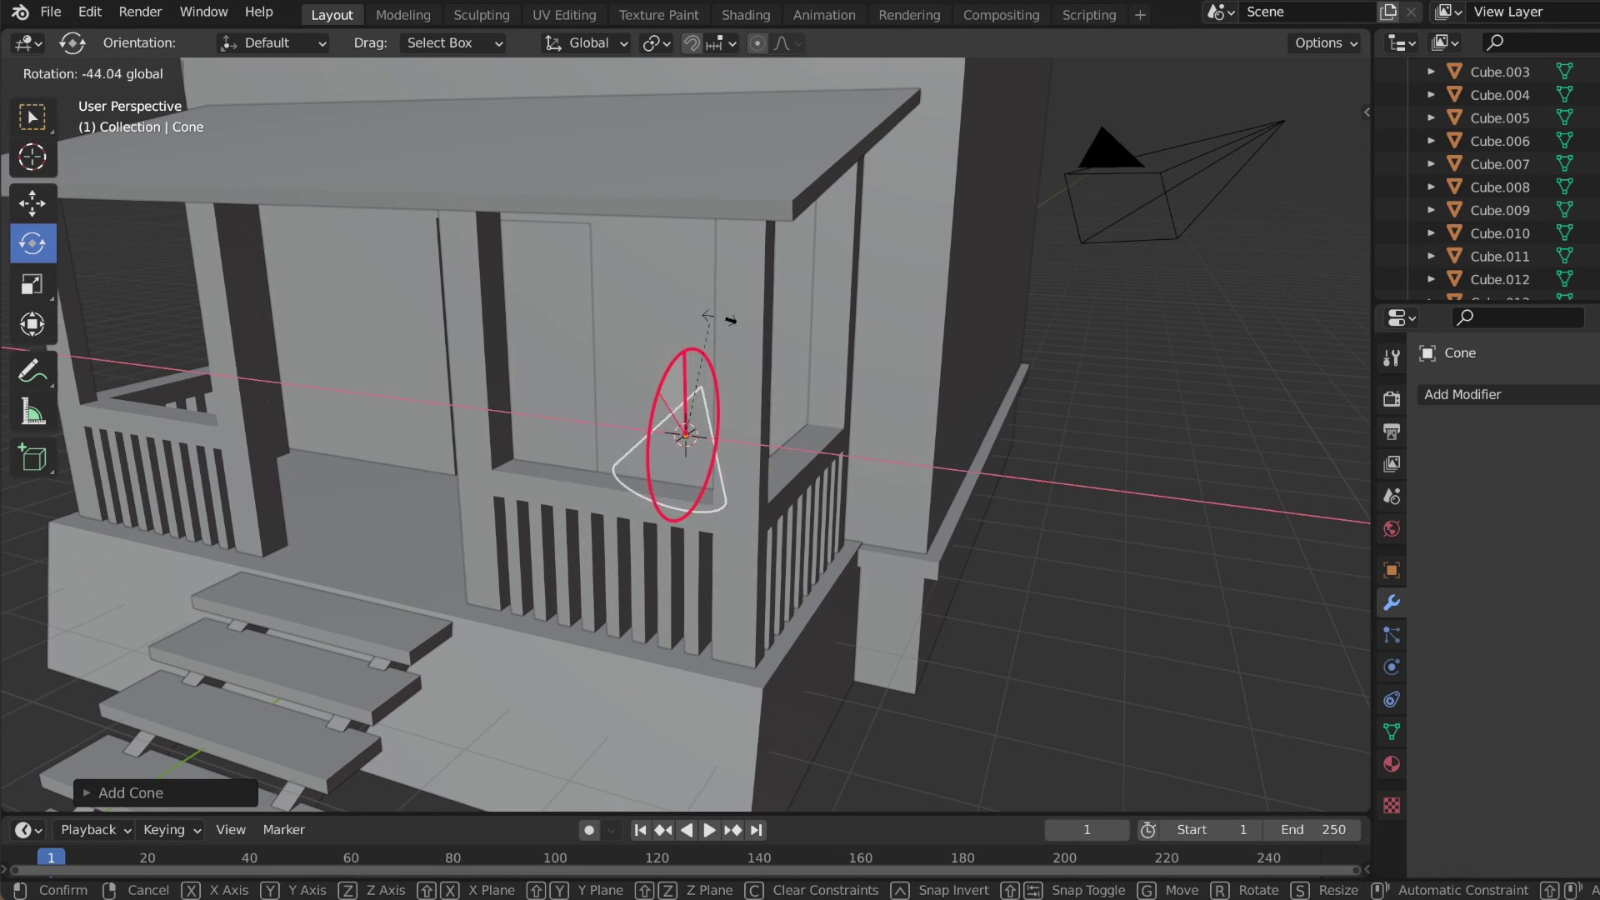
{"action": "left_click", "coordinate": [1390, 570]}
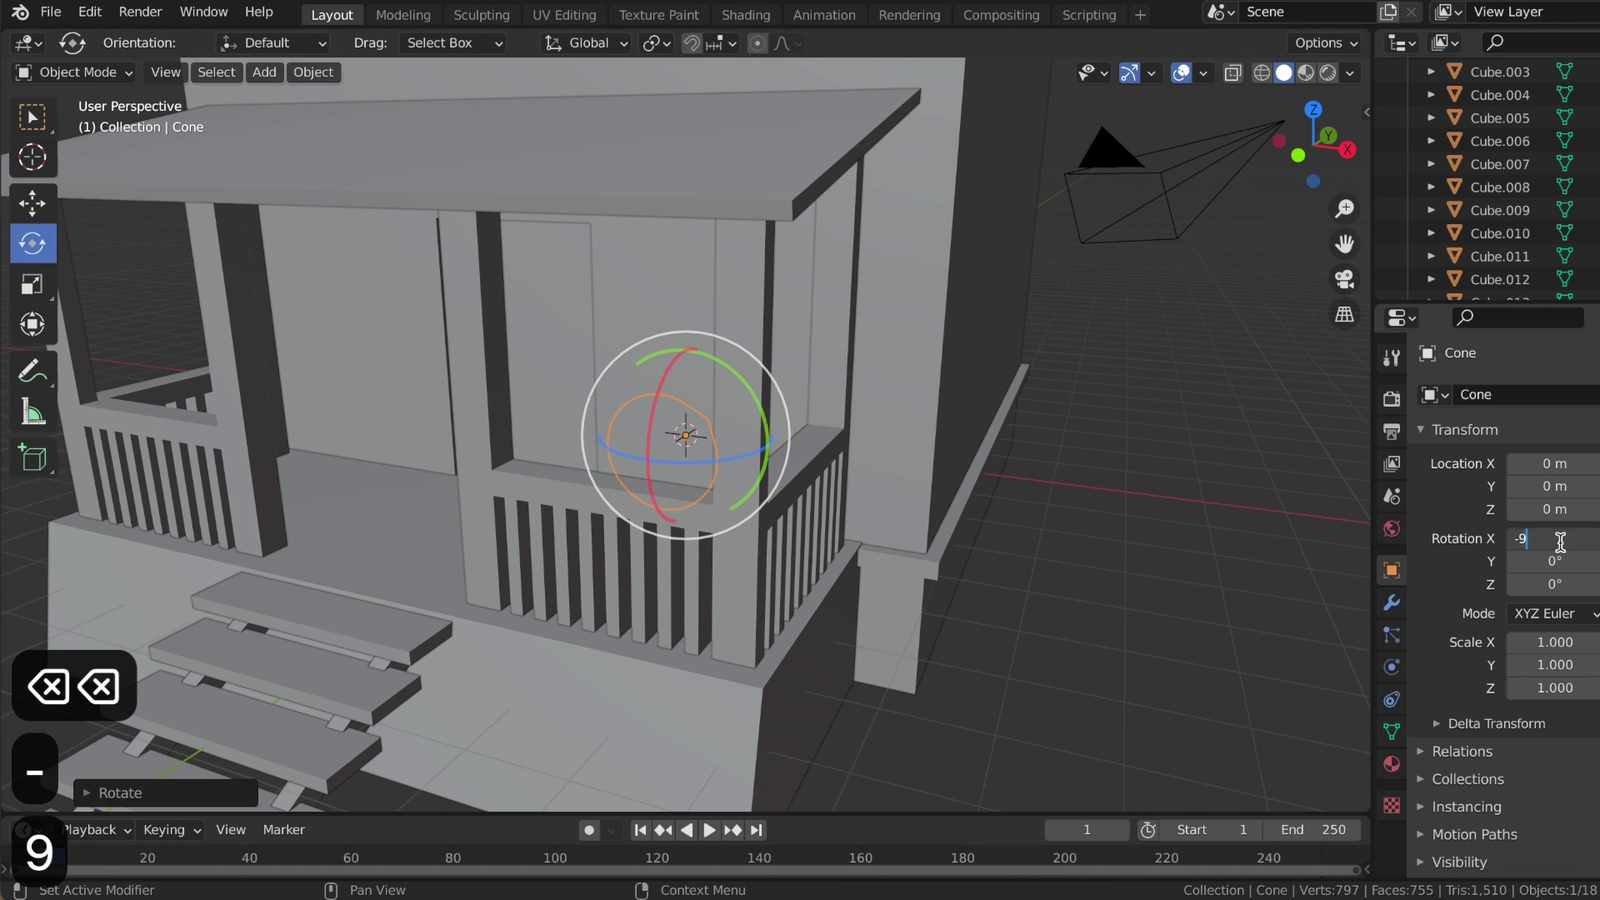
{"action": "type", "text": "0"}
{"action": "key", "text": "Return"}
- Raise the cone to door height, shrink it to 0.210, and move it onto the door
{"action": "left_click_drag", "start_coordinate": [660, 431], "coordinate": [500, 550]}
{"action": "middle_click_drag", "start_coordinate": [689, 436], "coordinate": [632, 422]}
{"action": "left_click_drag", "start_coordinate": [631, 421], "coordinate": [632, 282]}
{"action": "key", "text": "s"}
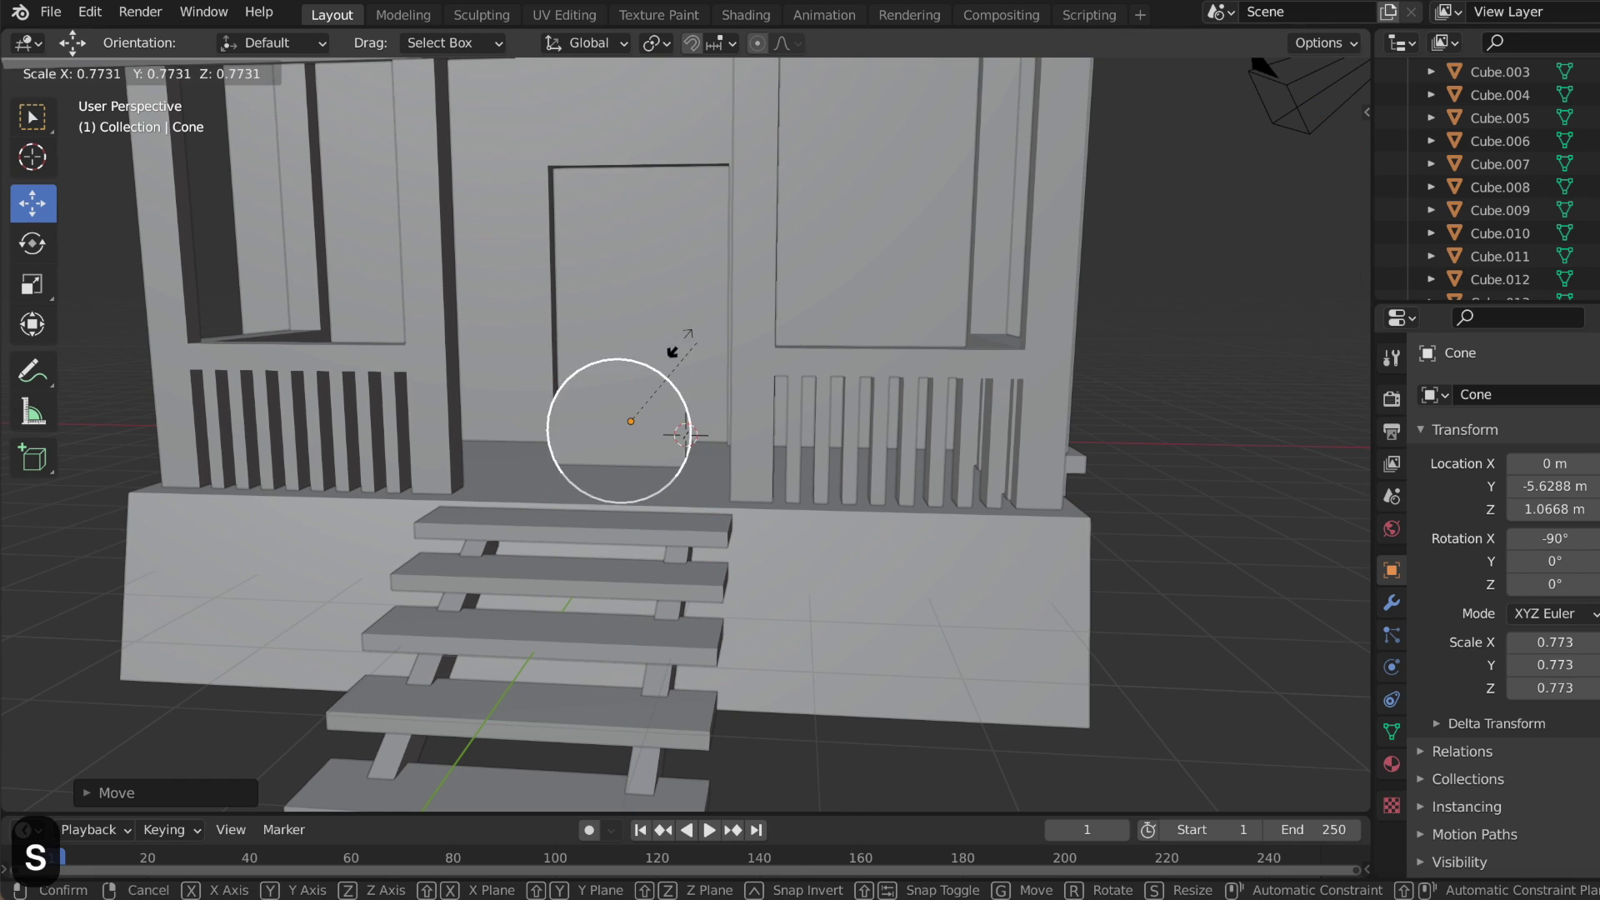
{"action": "left_click", "coordinate": [650, 392]}
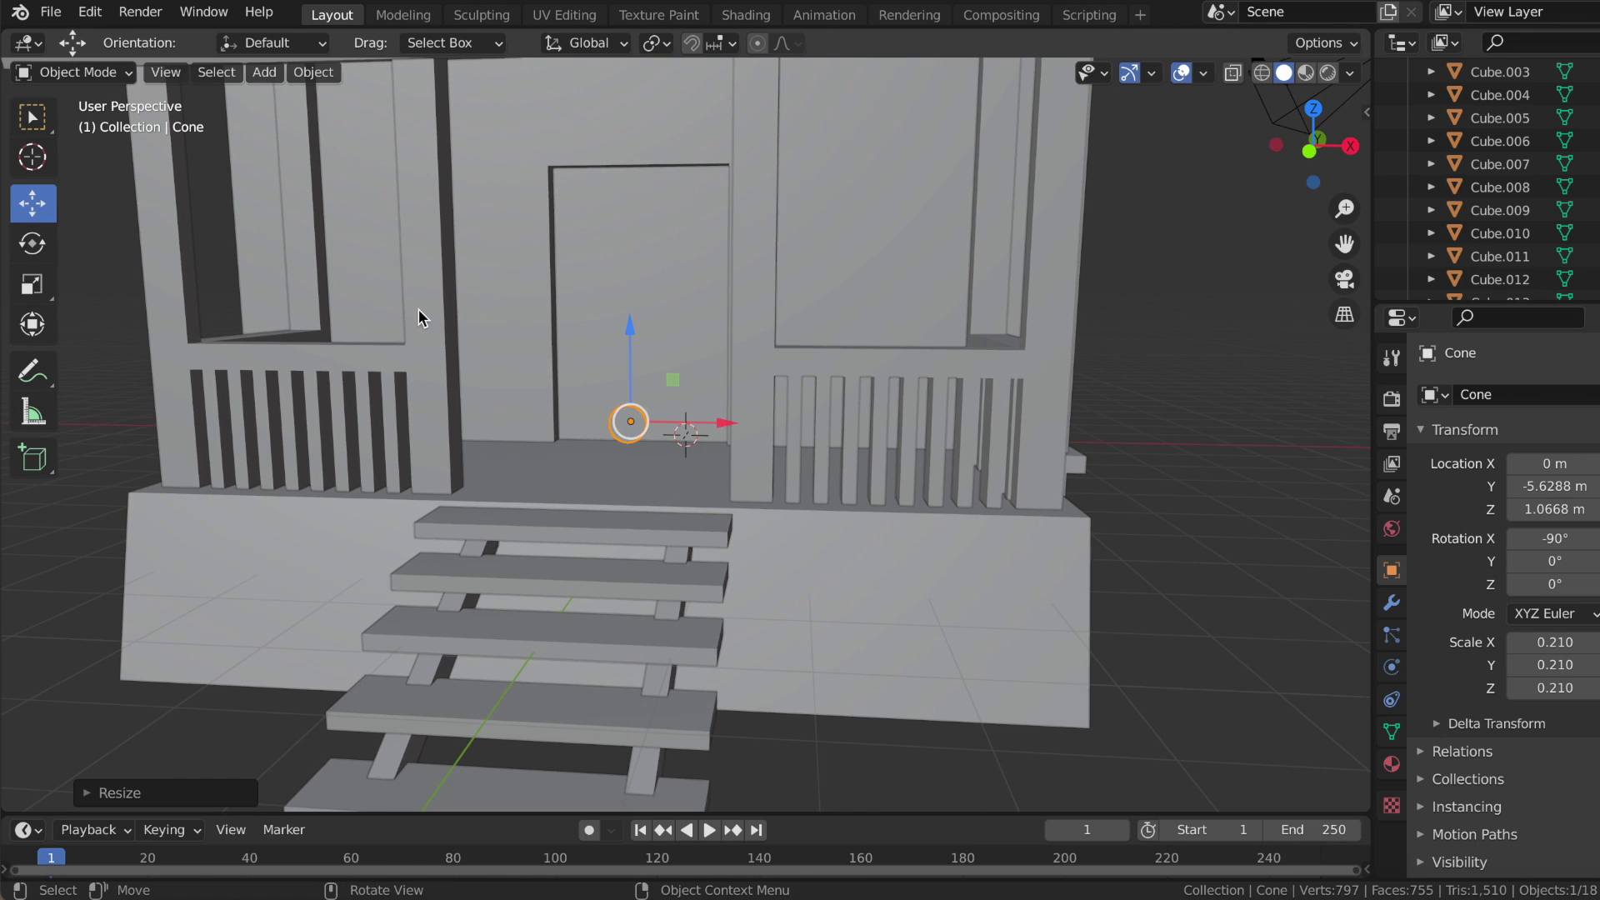
{"action": "middle_click_drag", "start_coordinate": [418, 309], "coordinate": [880, 370]}
{"action": "key", "text": "g"}
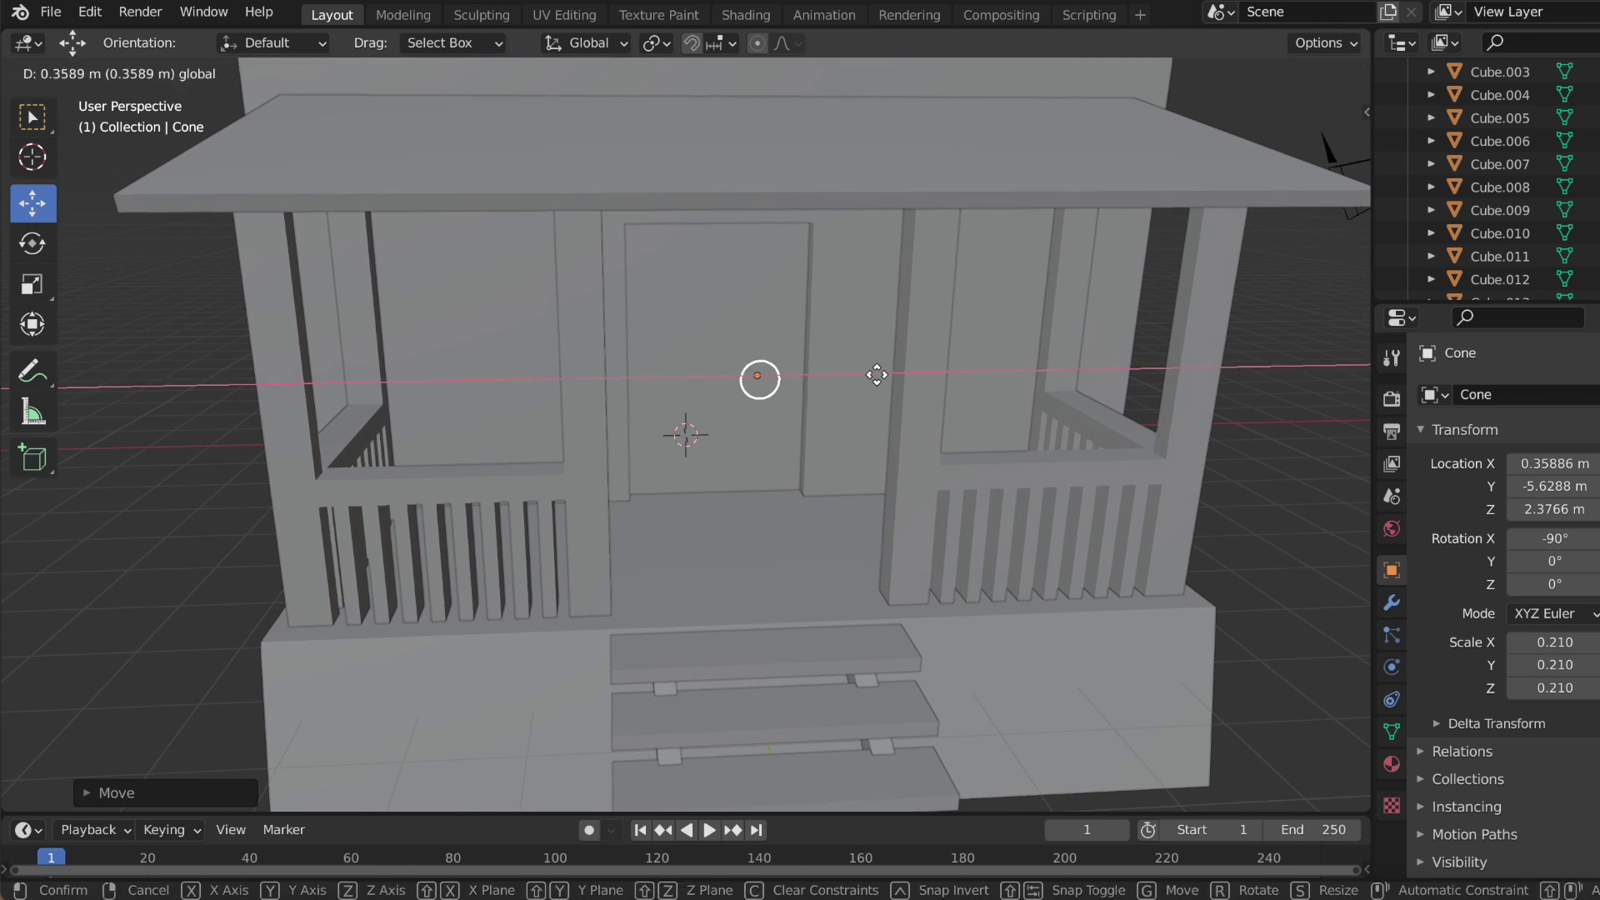
{"action": "left_click", "coordinate": [876, 371]}
- In Right Ortho view, move the cone toward the door and scale it to 0.158
{"action": "left_click", "coordinate": [1350, 147]}
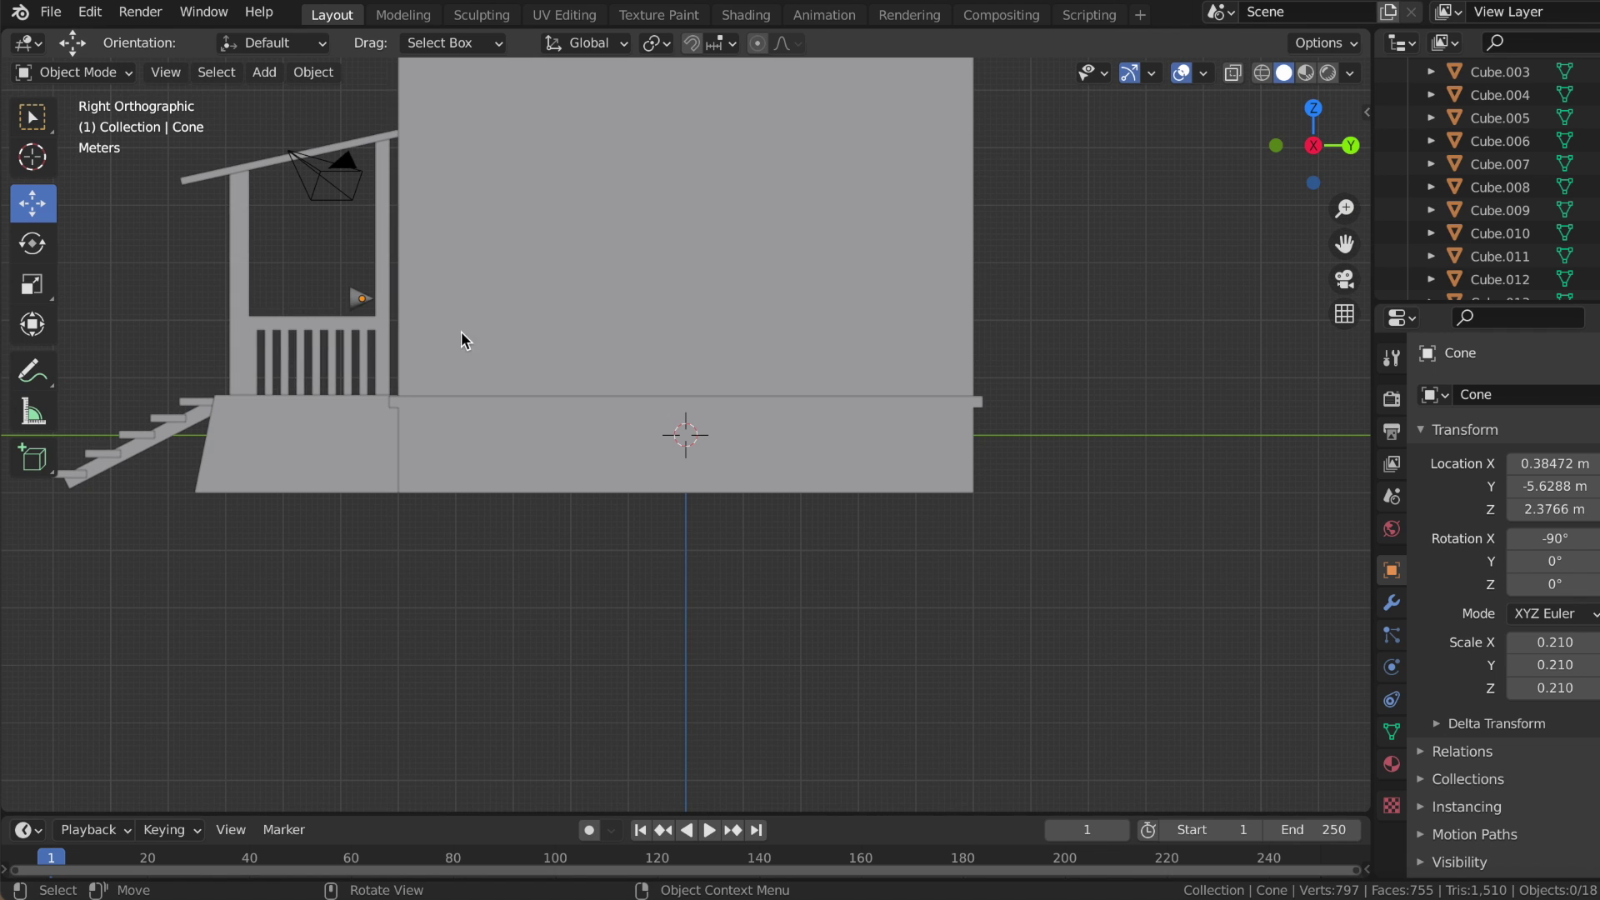
{"action": "left_click_drag", "start_coordinate": [483, 297], "coordinate": [500, 298]}
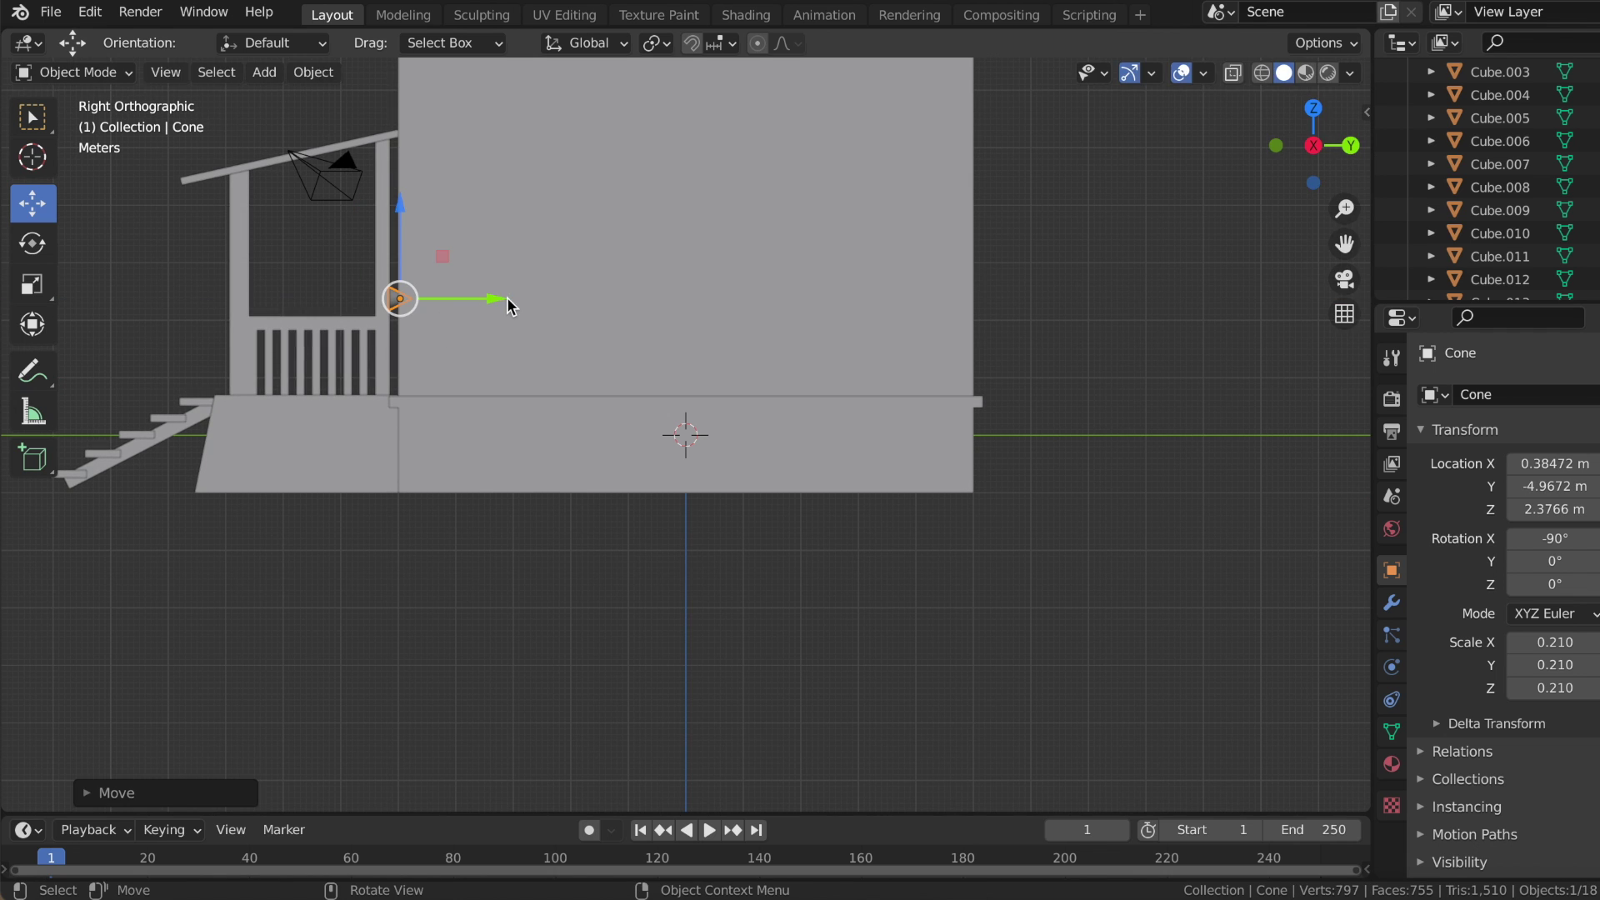
{"action": "key", "text": "s"}
{"action": "left_click", "coordinate": [482, 300]}
{"action": "middle_click_drag", "start_coordinate": [482, 300], "coordinate": [483, 302]}
- Nudge the doorknob slightly along Y and X to line it up on the door
{"action": "left_click_drag", "start_coordinate": [827, 308], "coordinate": [814, 300]}
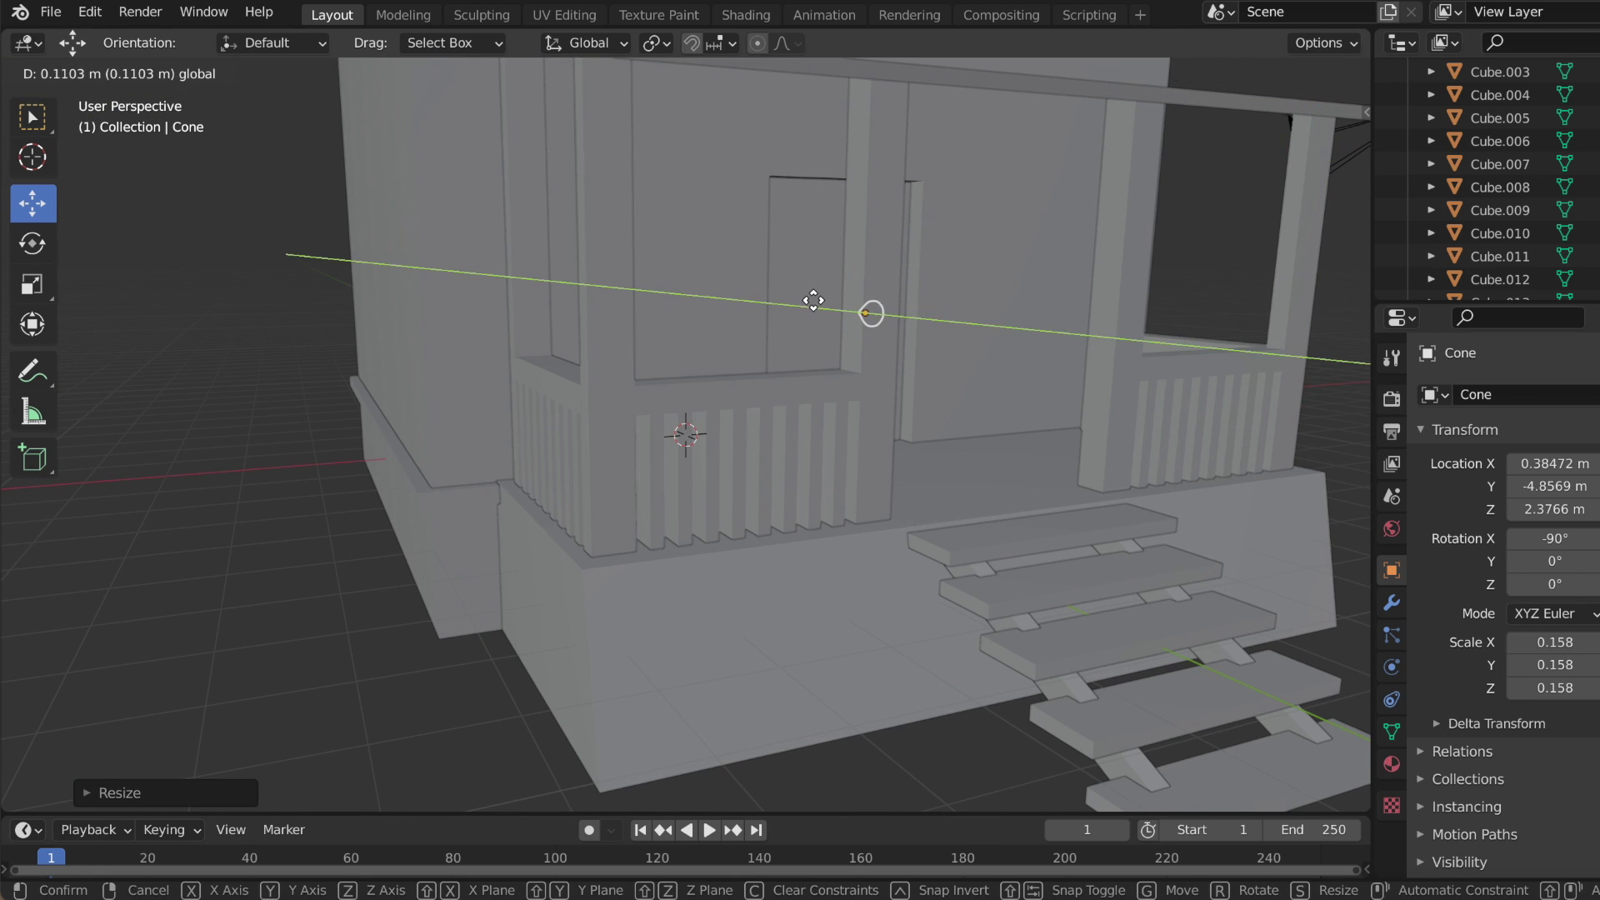
{"action": "middle_click_drag", "start_coordinate": [308, 509], "coordinate": [563, 408]}
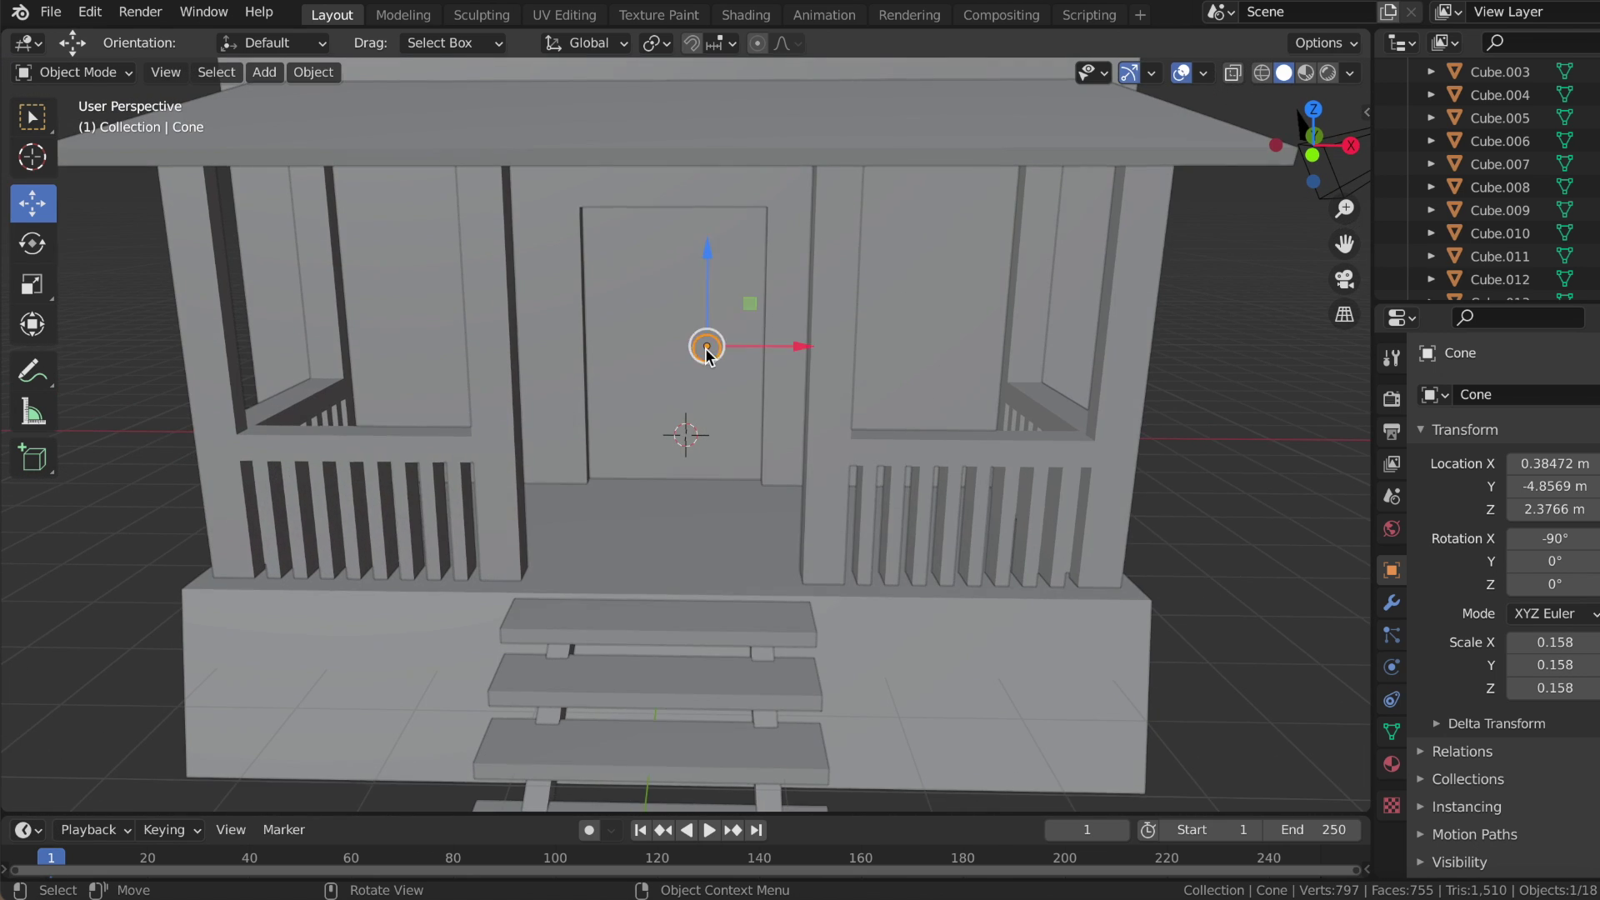
{"action": "left_click_drag", "start_coordinate": [831, 344], "coordinate": [844, 346]}
{"action": "left_click", "coordinate": [1151, 382]}
{"action": "middle_click_drag", "start_coordinate": [1236, 408], "coordinate": [489, 372]}
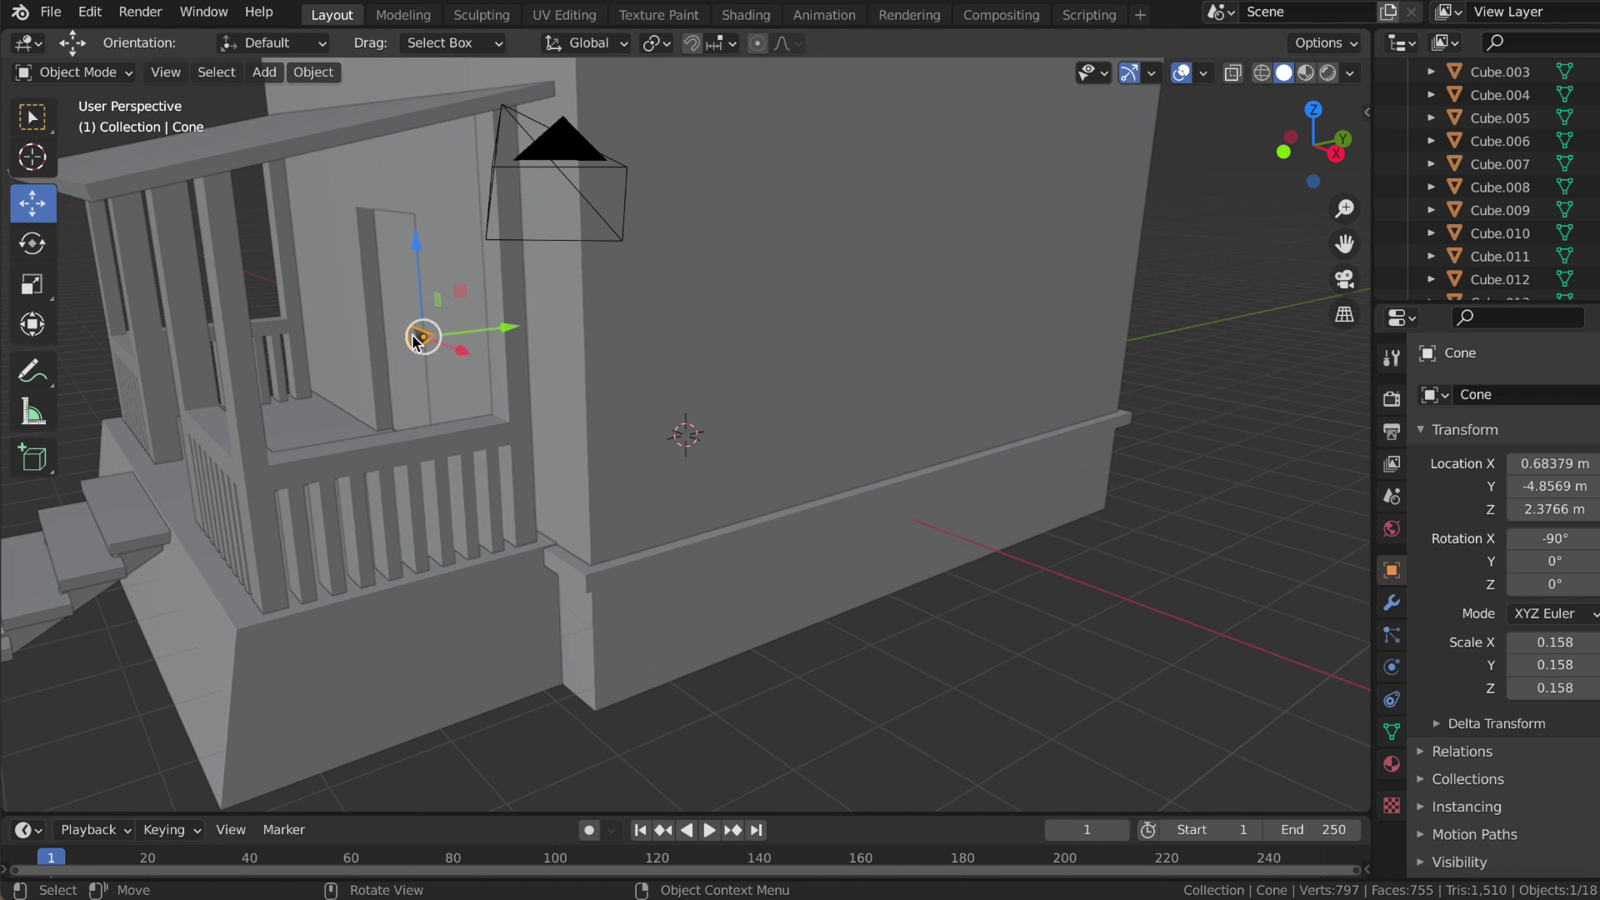
- Adjust the doorknob's depth along Y so it sits against the door face
{"action": "left_click_drag", "start_coordinate": [517, 334], "coordinate": [525, 325]}
{"action": "mouse_move", "coordinate": [525, 325]}
{"action": "middle_mouse_down"}
{"action": "mouse_move", "coordinate": [536, 307]}
{"action": "mouse_move", "coordinate": [528, 333]}
{"action": "mouse_move", "coordinate": [774, 354]}
{"action": "middle_mouse_up"}
{"action": "left_click_drag", "start_coordinate": [773, 354], "coordinate": [1252, 442]}
{"action": "middle_click_drag", "start_coordinate": [1253, 443], "coordinate": [1021, 360]}
{"action": "left_click_drag", "start_coordinate": [939, 325], "coordinate": [871, 310]}
{"action": "middle_click_drag", "start_coordinate": [871, 310], "coordinate": [557, 658]}
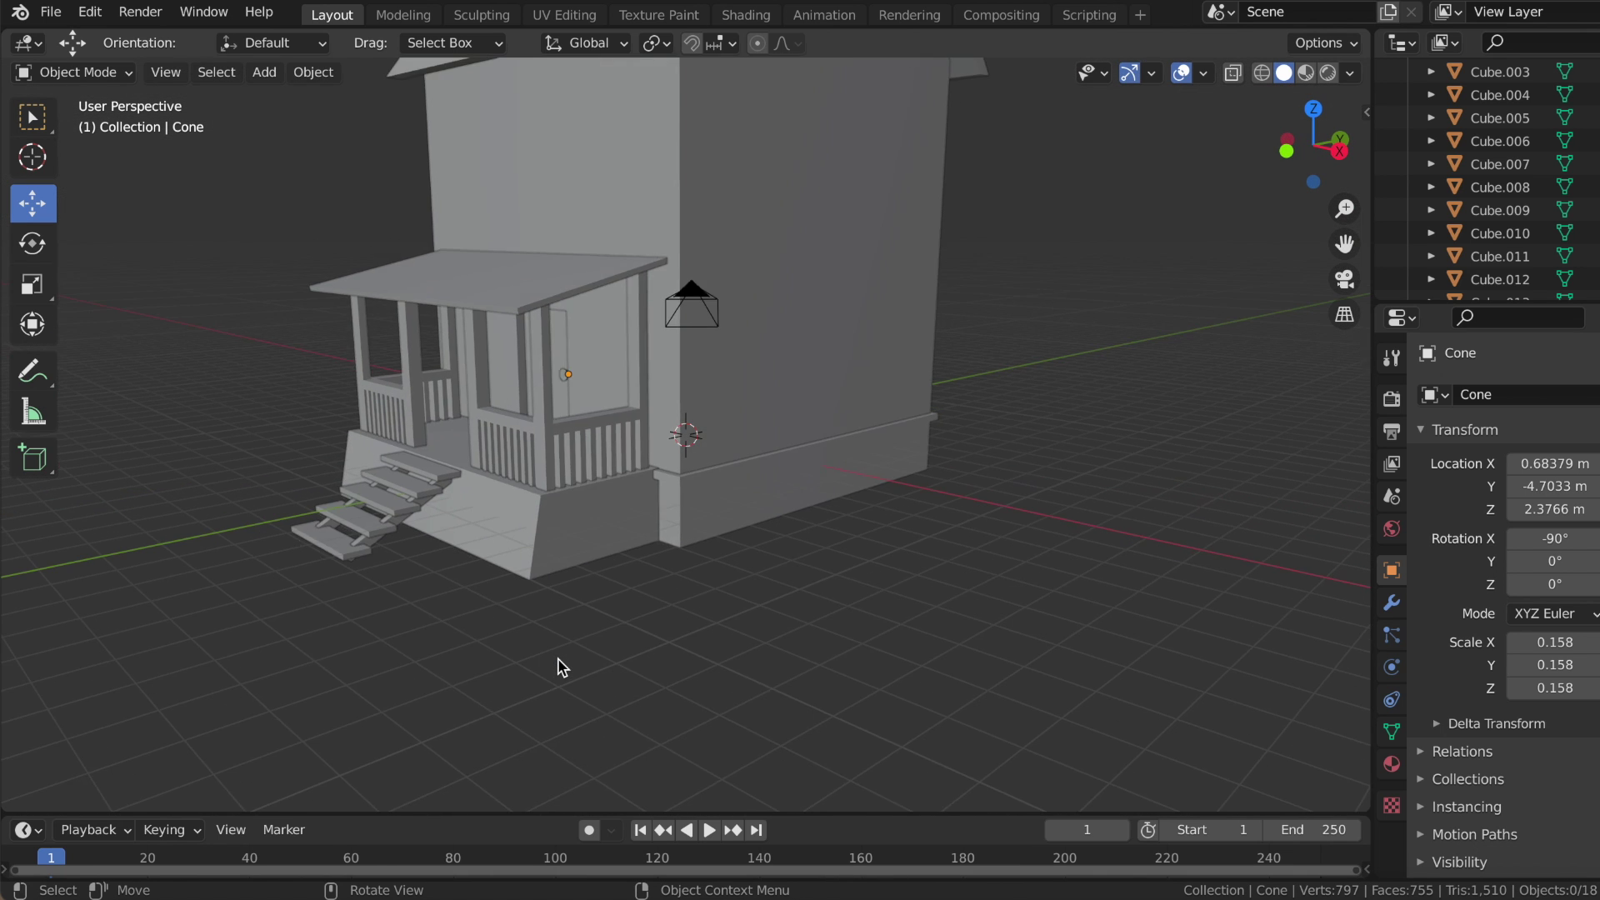
{"action": "scroll", "coordinate": [557, 658], "scroll_direction": "down", "scroll_amount": 3}
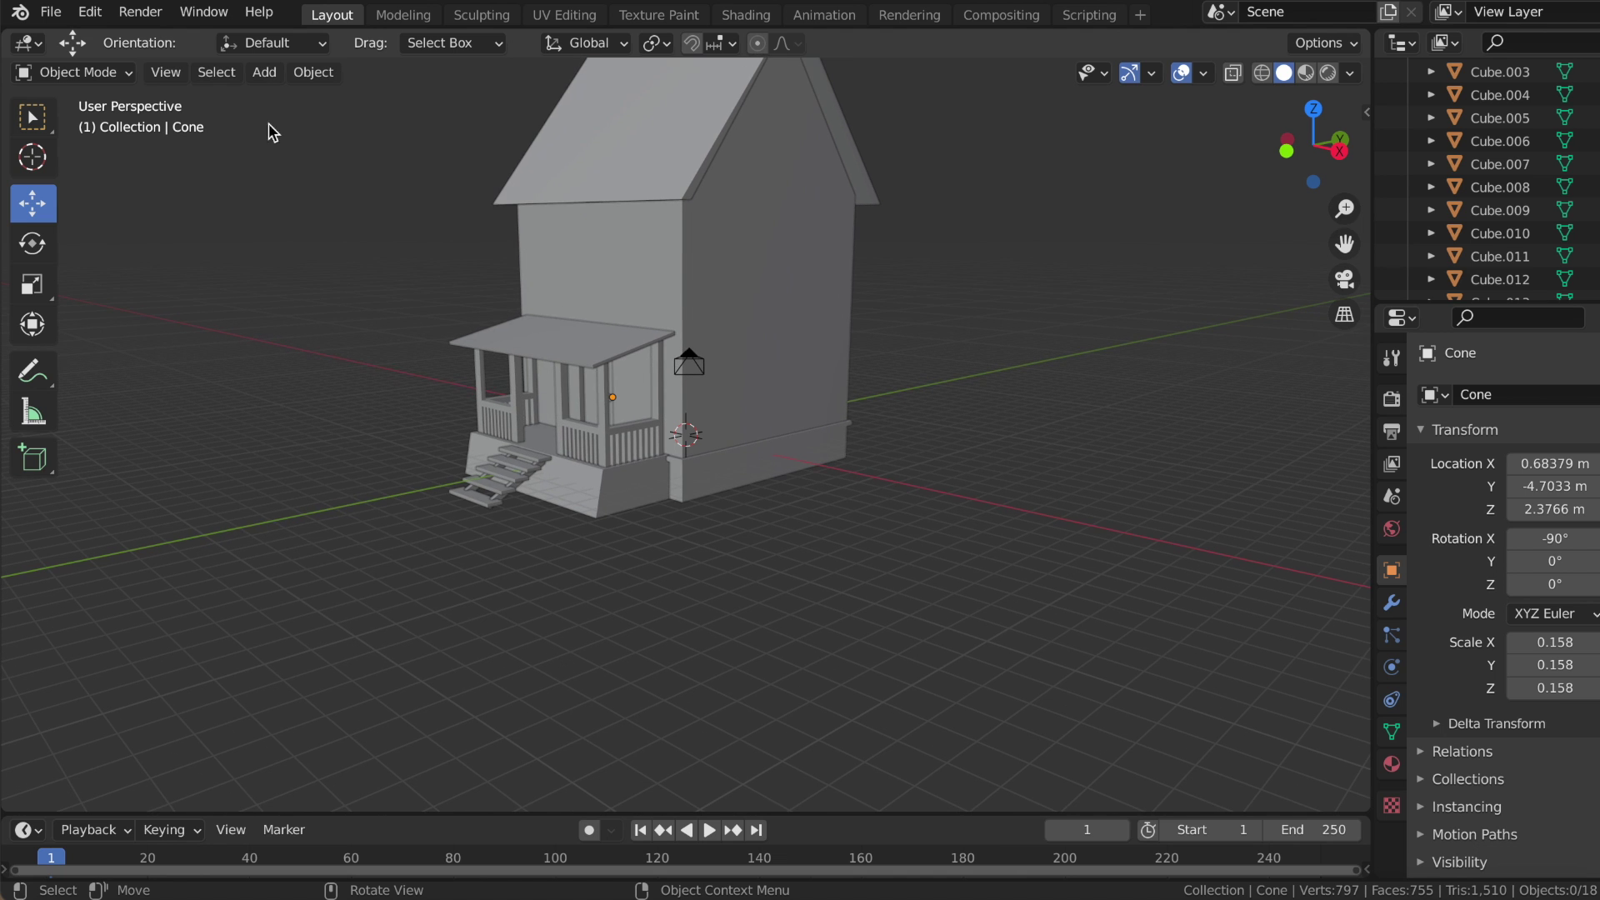
- Add a new cube and slide it along X beside the house
{"action": "left_click", "coordinate": [264, 72]}
{"action": "left_click", "coordinate": [499, 121]}
{"action": "key", "text": "g"}
{"action": "key", "text": "x"}
{"action": "left_click", "coordinate": [864, 517]}
- Stretch the cube along Y and widen it along X to 1.163
{"action": "middle_click_drag", "start_coordinate": [863, 516], "coordinate": [867, 520]}
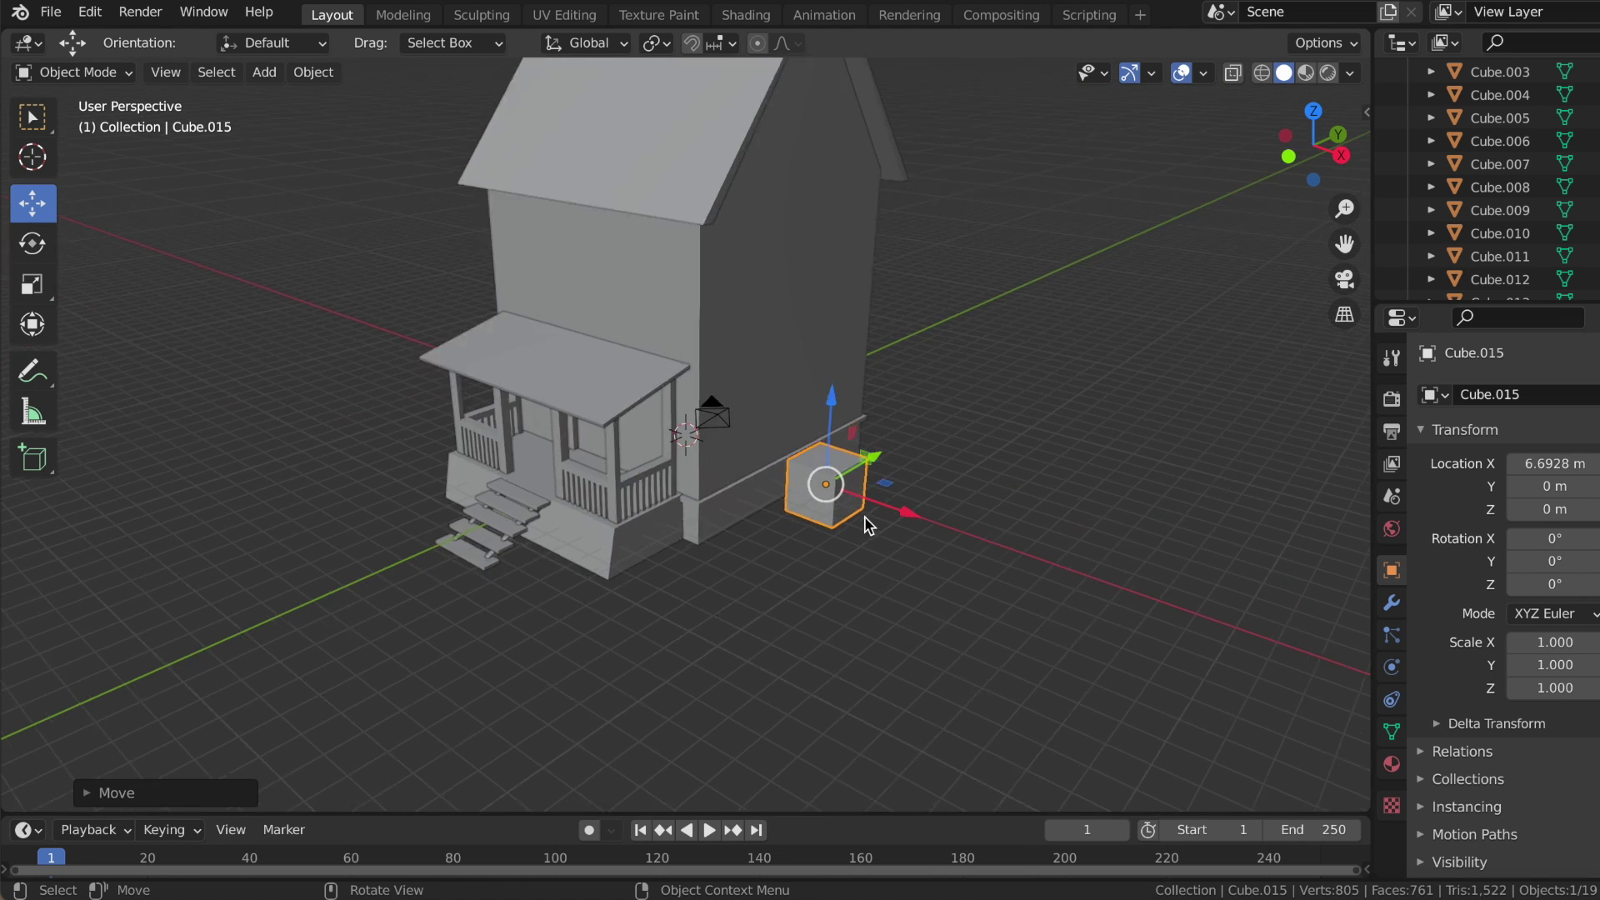
{"action": "scroll", "coordinate": [870, 513], "scroll_direction": "up", "scroll_amount": 3}
{"action": "key", "text": "KP_6"}
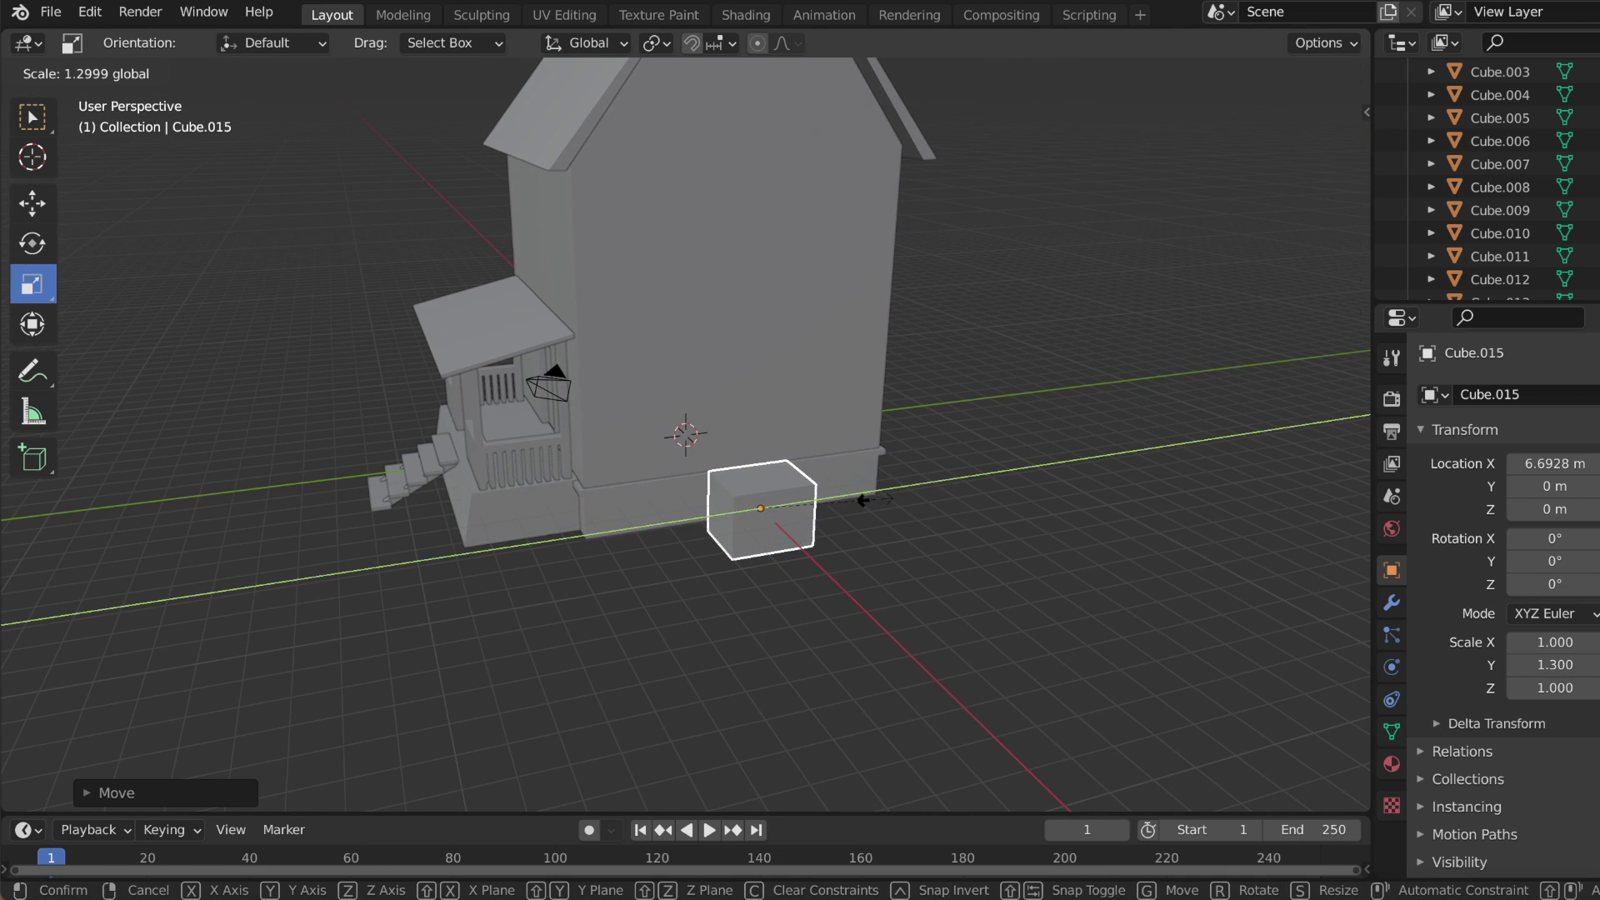
{"action": "left_click_drag", "start_coordinate": [837, 500], "coordinate": [876, 498]}
{"action": "middle_click_drag", "start_coordinate": [876, 499], "coordinate": [877, 505]}
{"action": "scroll", "coordinate": [876, 506], "scroll_direction": "up", "scroll_amount": 2}
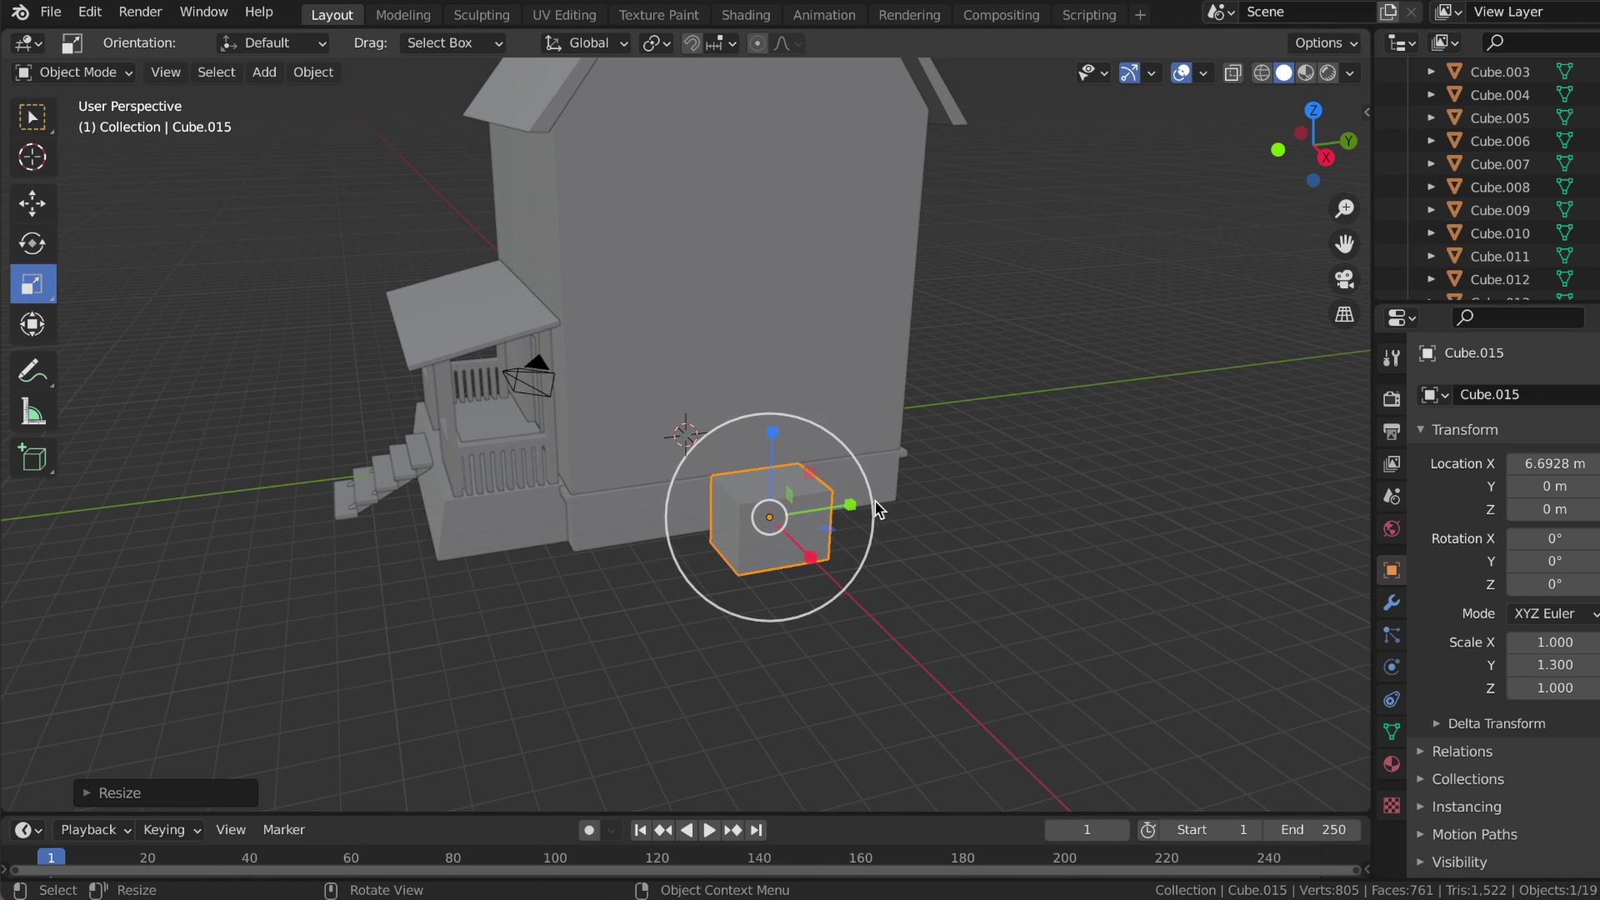
{"action": "left_click_drag", "start_coordinate": [833, 506], "coordinate": [842, 507]}
{"action": "middle_click_drag", "start_coordinate": [842, 506], "coordinate": [892, 491]}
{"action": "left_click_drag", "start_coordinate": [937, 474], "coordinate": [991, 481]}
{"action": "left_click", "coordinate": [991, 481]}
- Stretch the cube taller along Z into a tall block
{"action": "left_click_drag", "start_coordinate": [903, 385], "coordinate": [907, 334]}
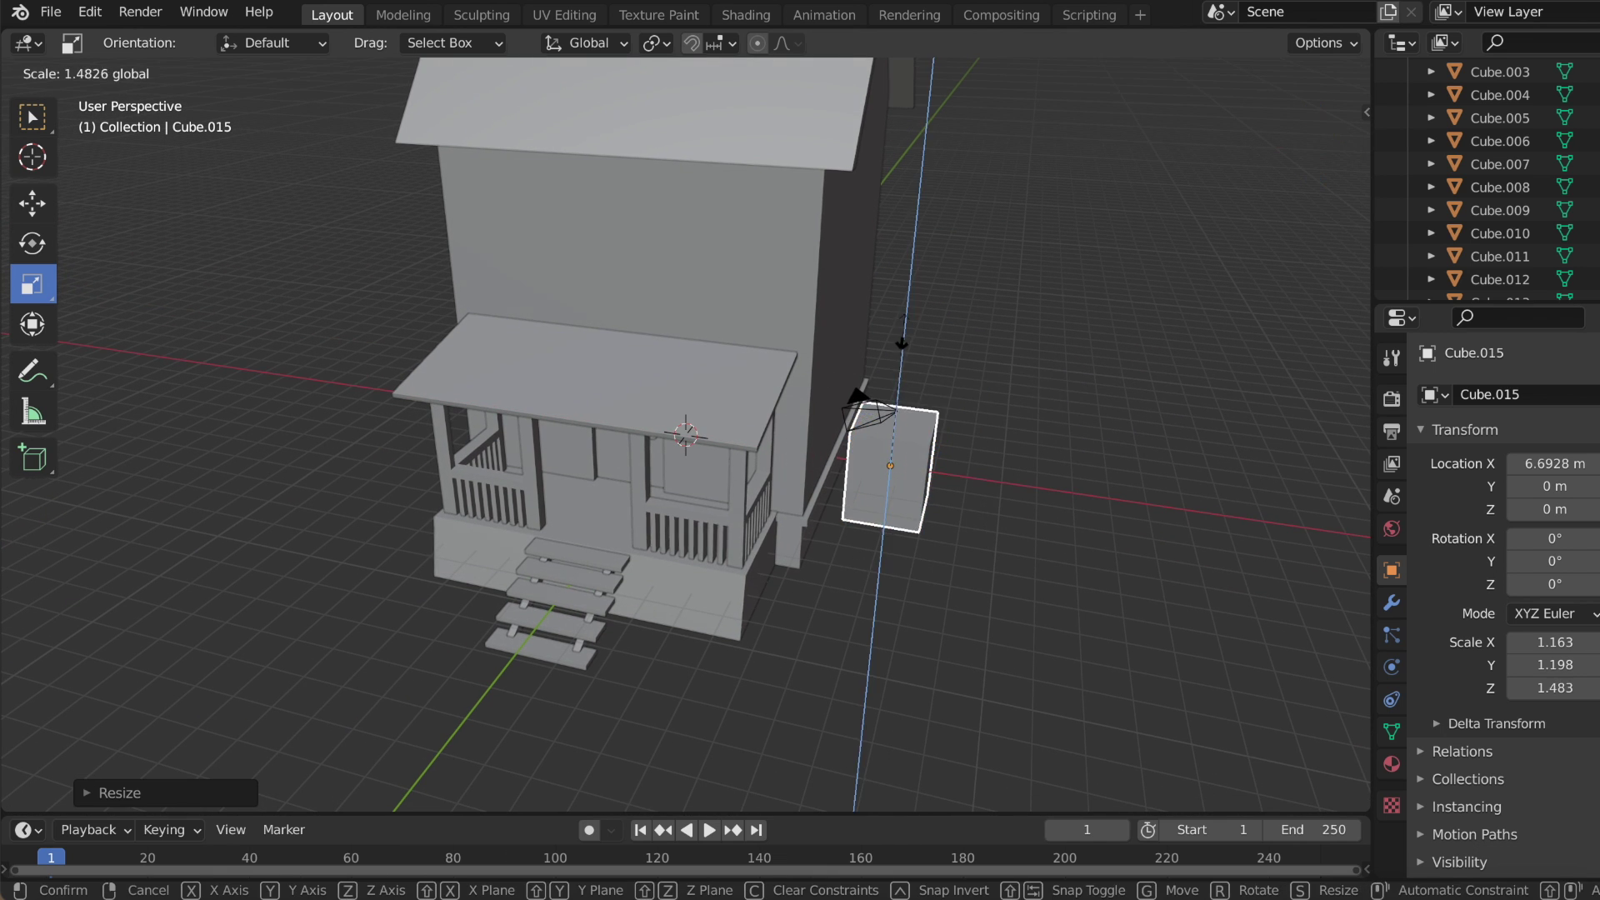
{"action": "middle_click_drag", "start_coordinate": [906, 333], "coordinate": [850, 350]}
{"action": "mouse_move", "coordinate": [850, 358]}
{"action": "left_mouse_down"}
{"action": "mouse_move", "coordinate": [857, 312]}
{"action": "mouse_move", "coordinate": [857, 327]}
{"action": "left_mouse_up"}
{"action": "middle_click_drag", "start_coordinate": [857, 326], "coordinate": [798, 361]}
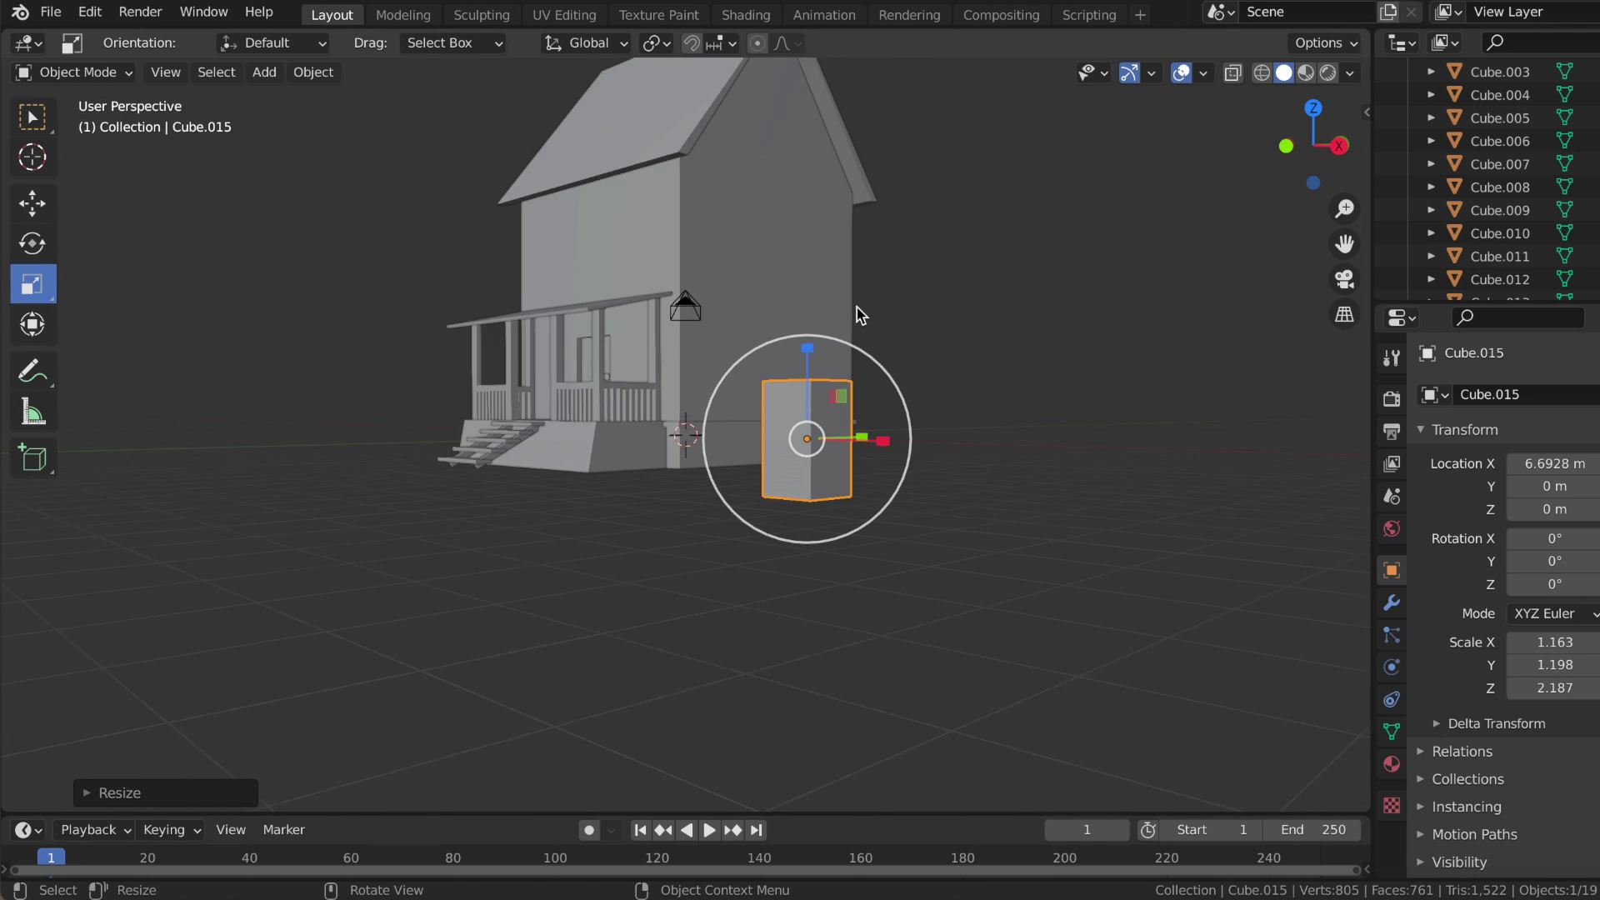
{"action": "left_click_drag", "start_coordinate": [787, 364], "coordinate": [789, 364]}
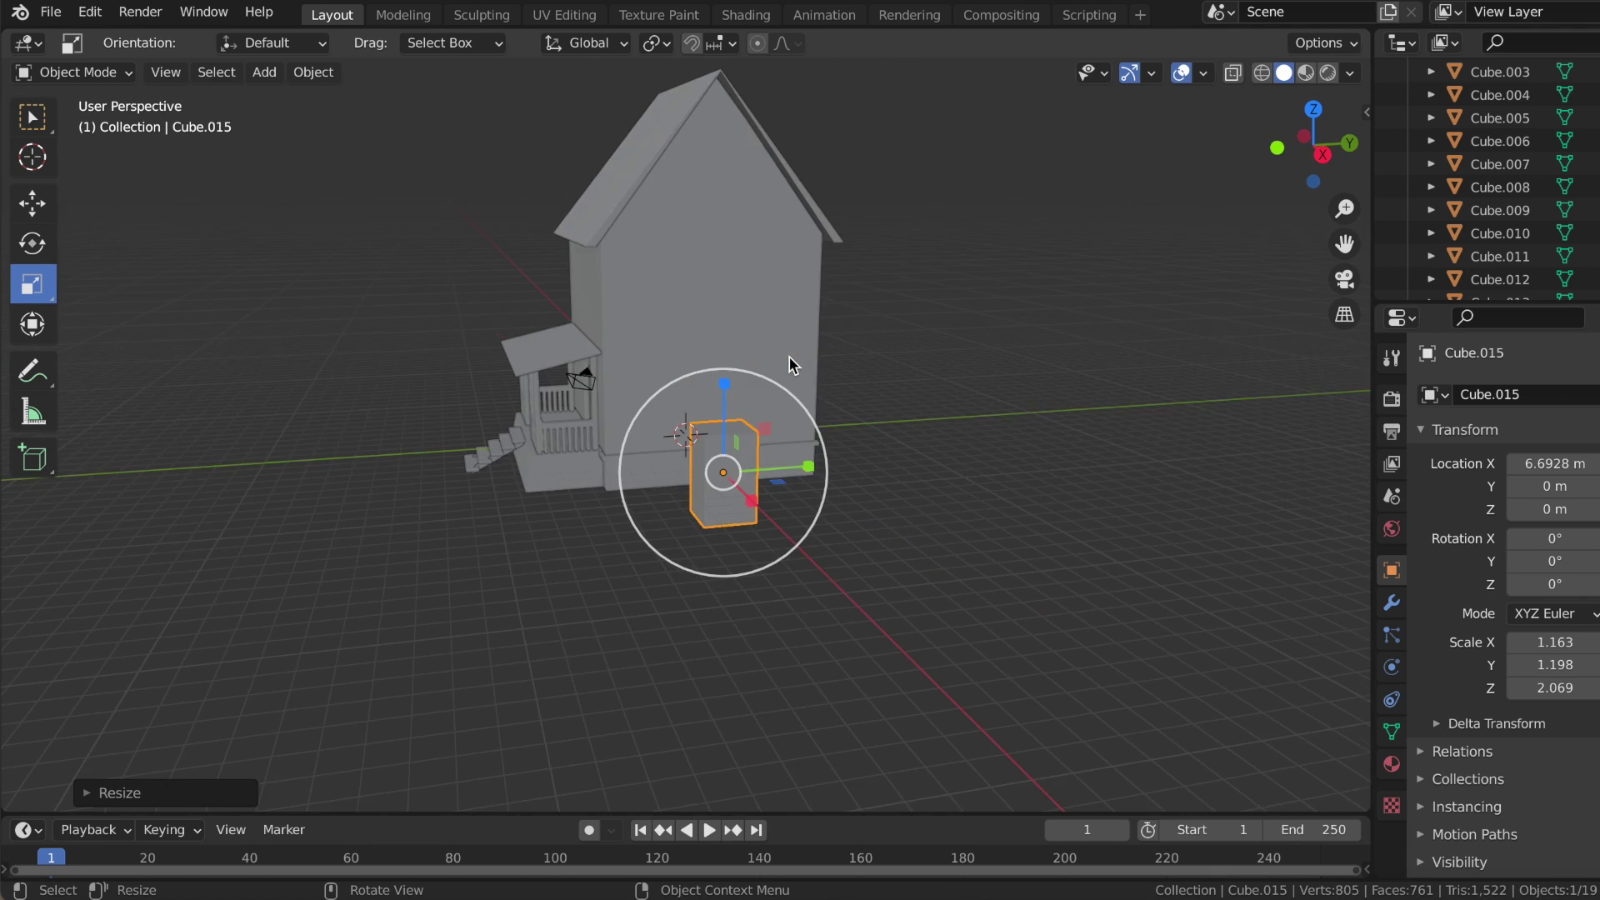
{"action": "middle_click_drag", "start_coordinate": [789, 364], "coordinate": [775, 427]}
{"action": "left_click_drag", "start_coordinate": [775, 421], "coordinate": [787, 416]}
{"action": "middle_click_drag", "start_coordinate": [785, 416], "coordinate": [783, 408]}
{"action": "left_click_drag", "start_coordinate": [783, 408], "coordinate": [750, 328]}
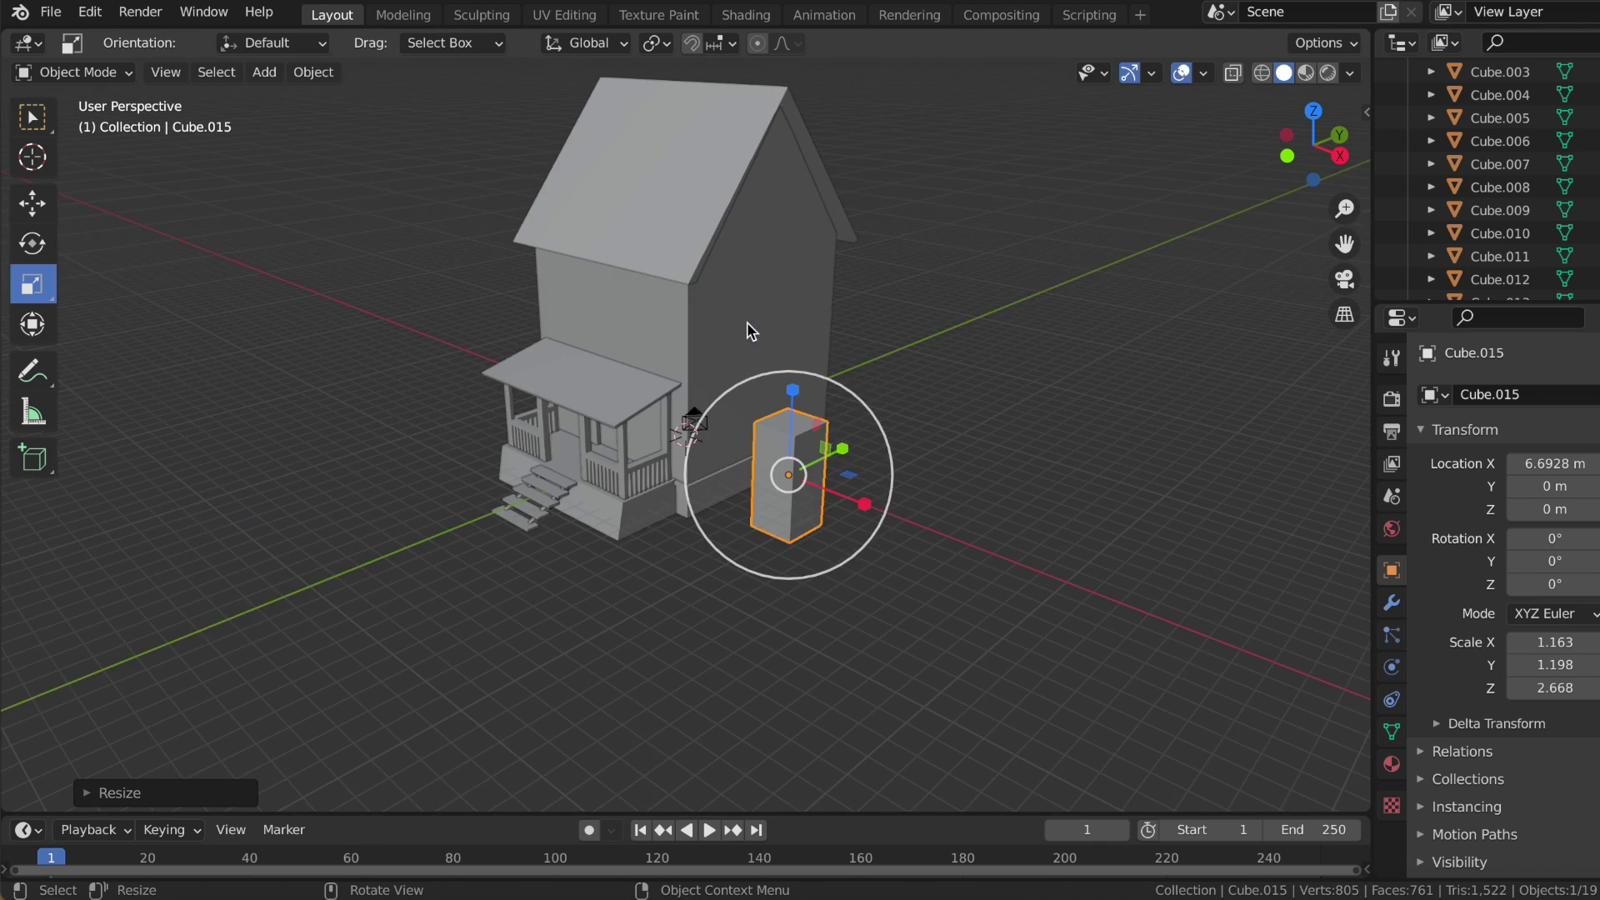
{"action": "middle_click_drag", "start_coordinate": [749, 329], "coordinate": [825, 449]}
- Readjust X width and Y depth for a 1.380 × 2.064 × 2.668 block
{"action": "left_click_drag", "start_coordinate": [828, 450], "coordinate": [897, 503]}
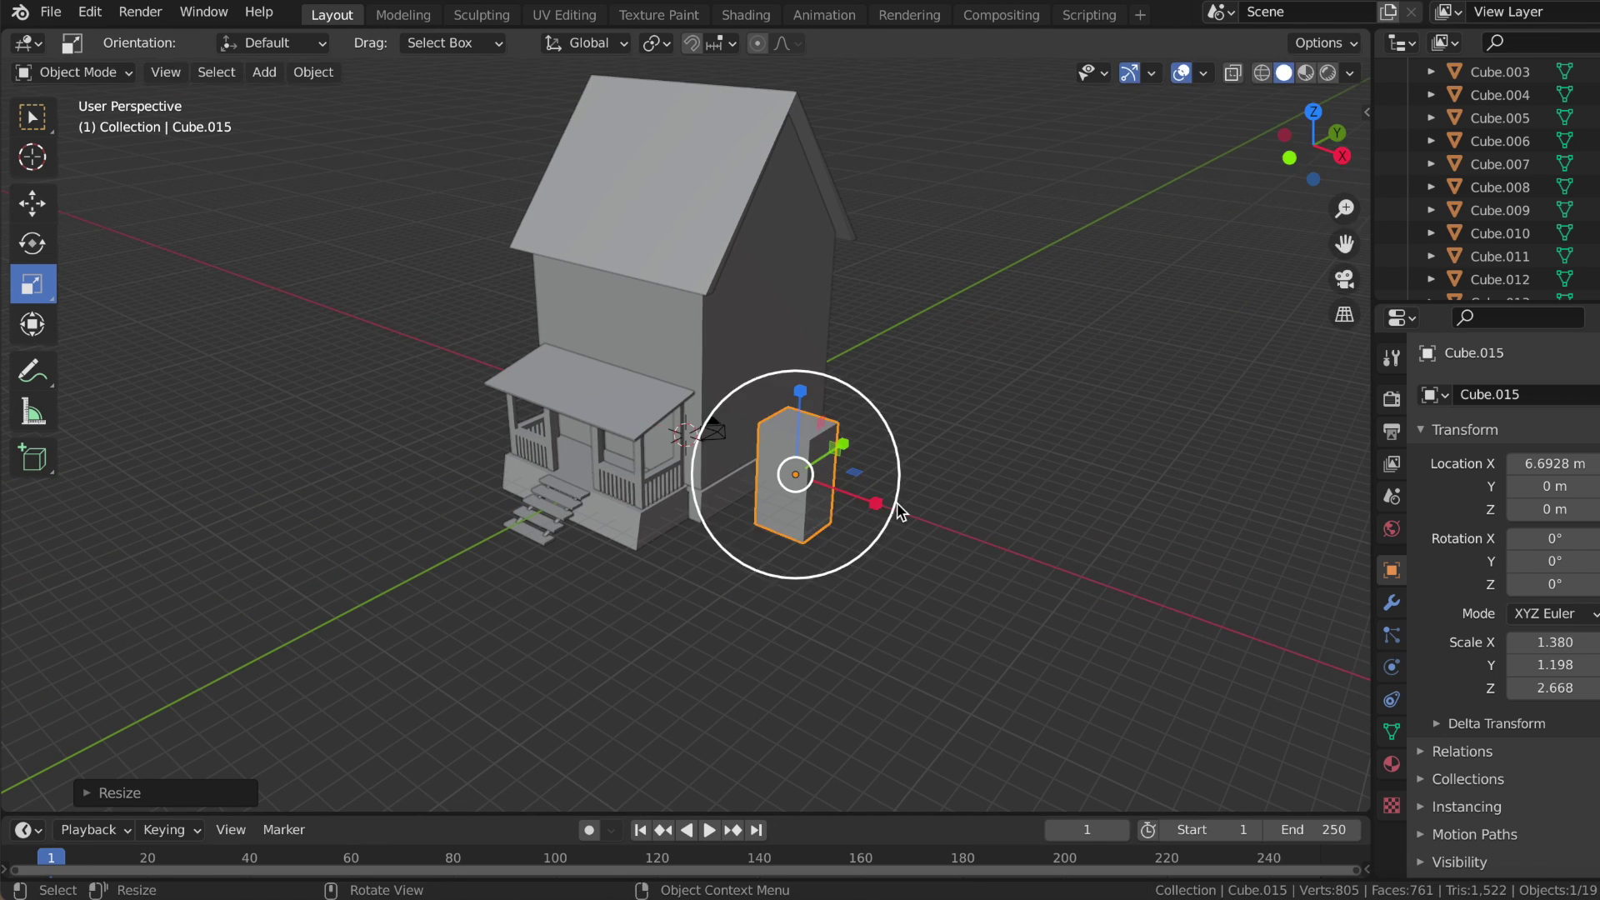
{"action": "middle_click_drag", "start_coordinate": [896, 502], "coordinate": [897, 502]}
{"action": "left_click_drag", "start_coordinate": [800, 476], "coordinate": [840, 484]}
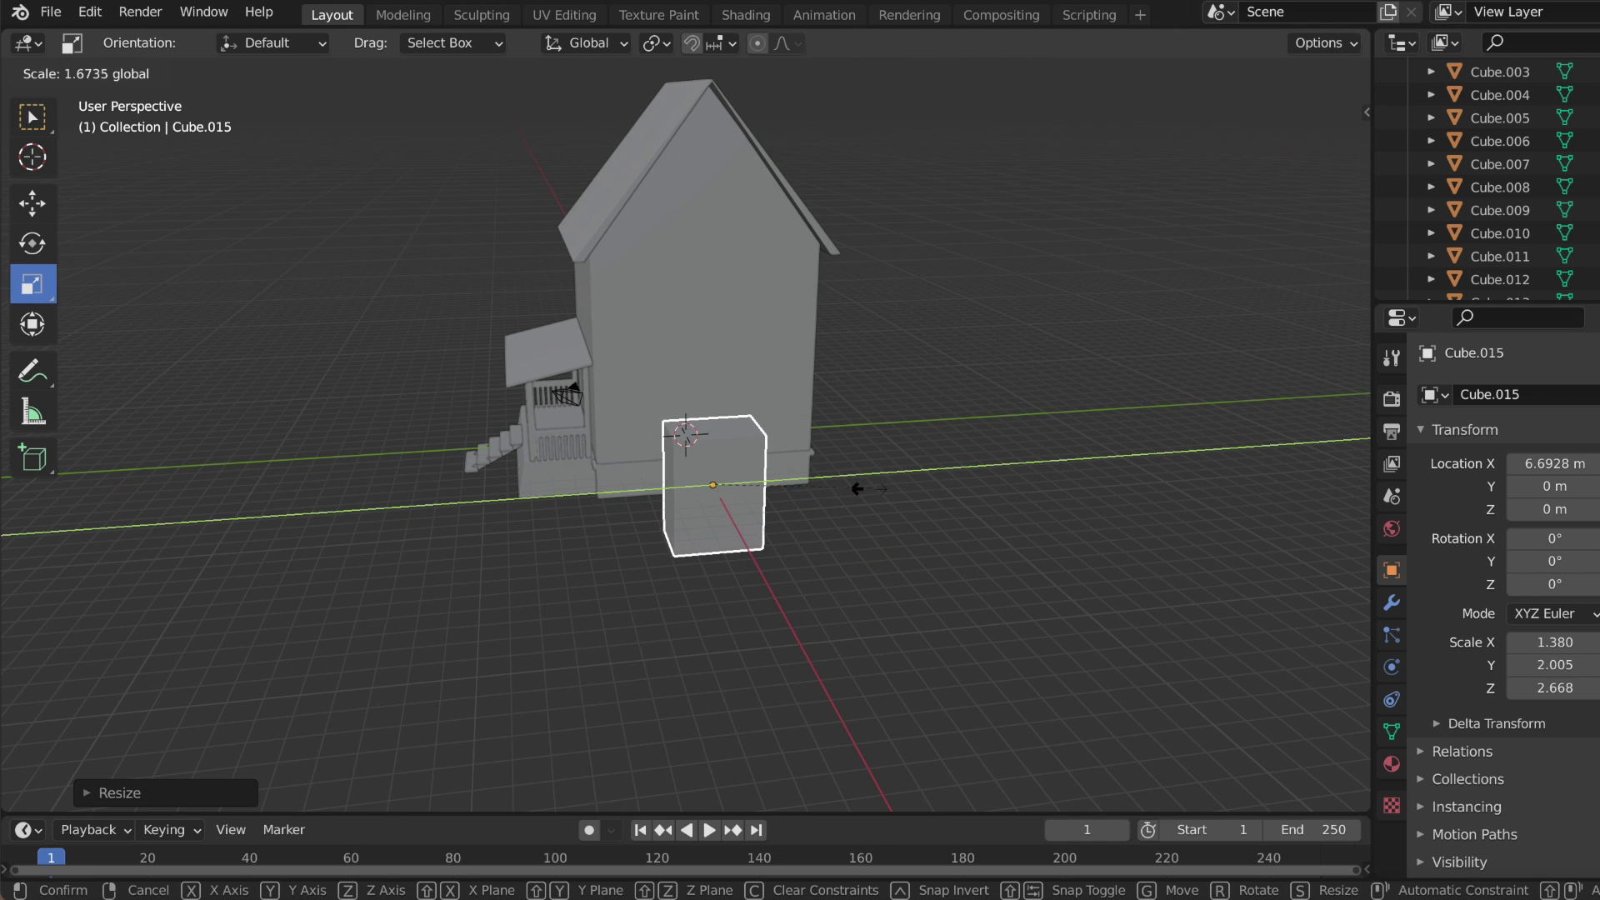
{"action": "left_click", "coordinate": [871, 487]}
{"action": "middle_click_drag", "start_coordinate": [876, 488], "coordinate": [880, 496]}
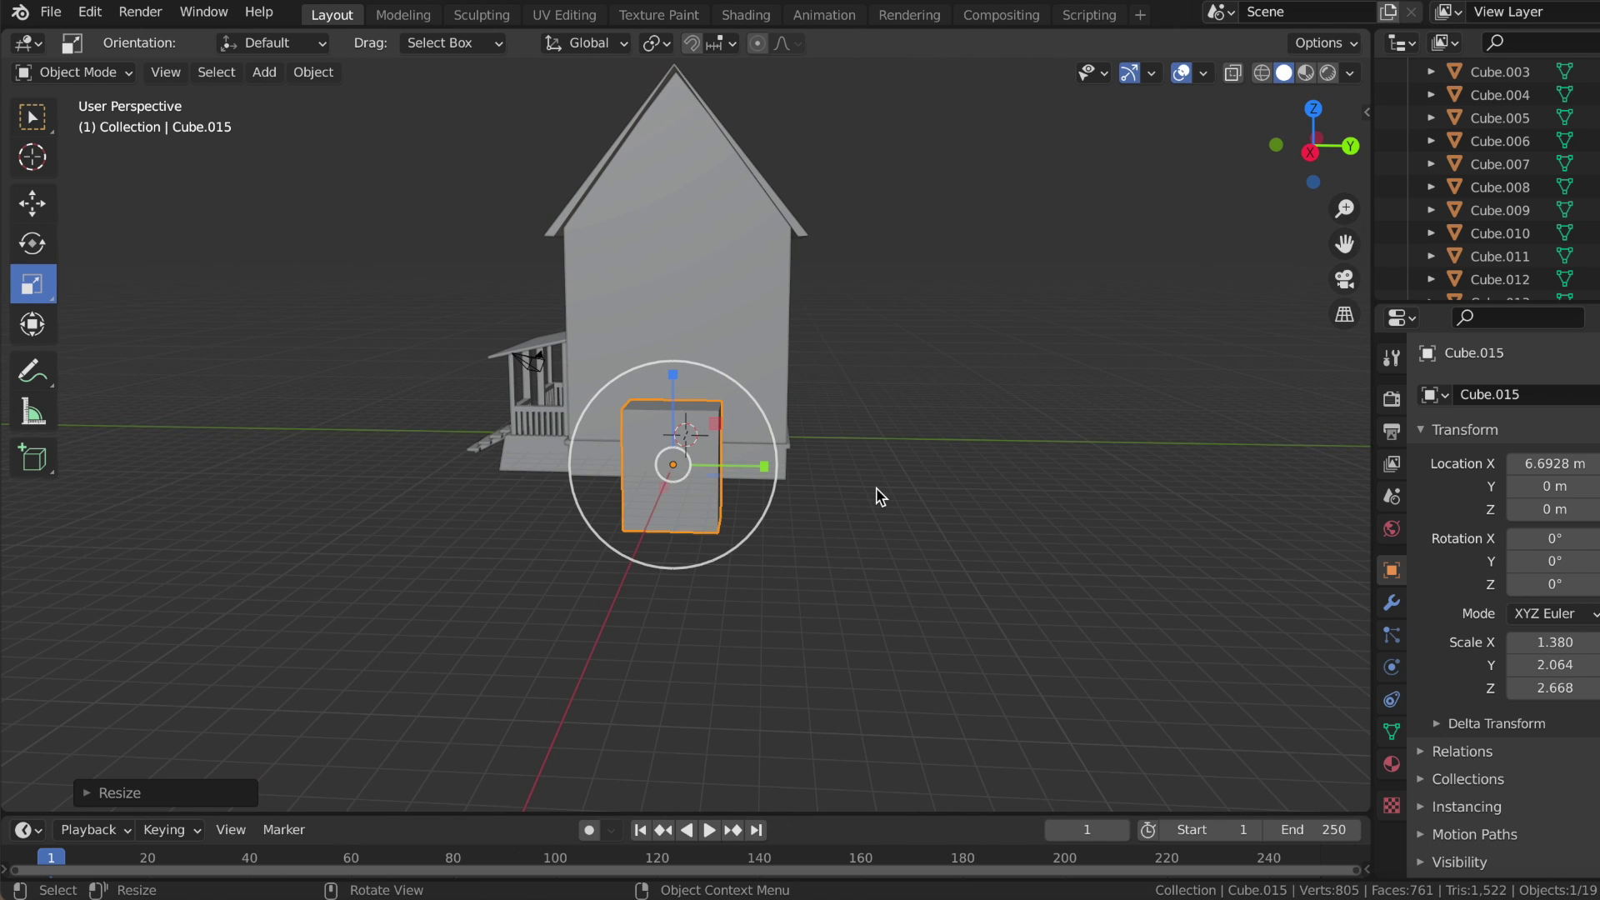
{"action": "middle_click_drag", "start_coordinate": [786, 480], "coordinate": [787, 476]}
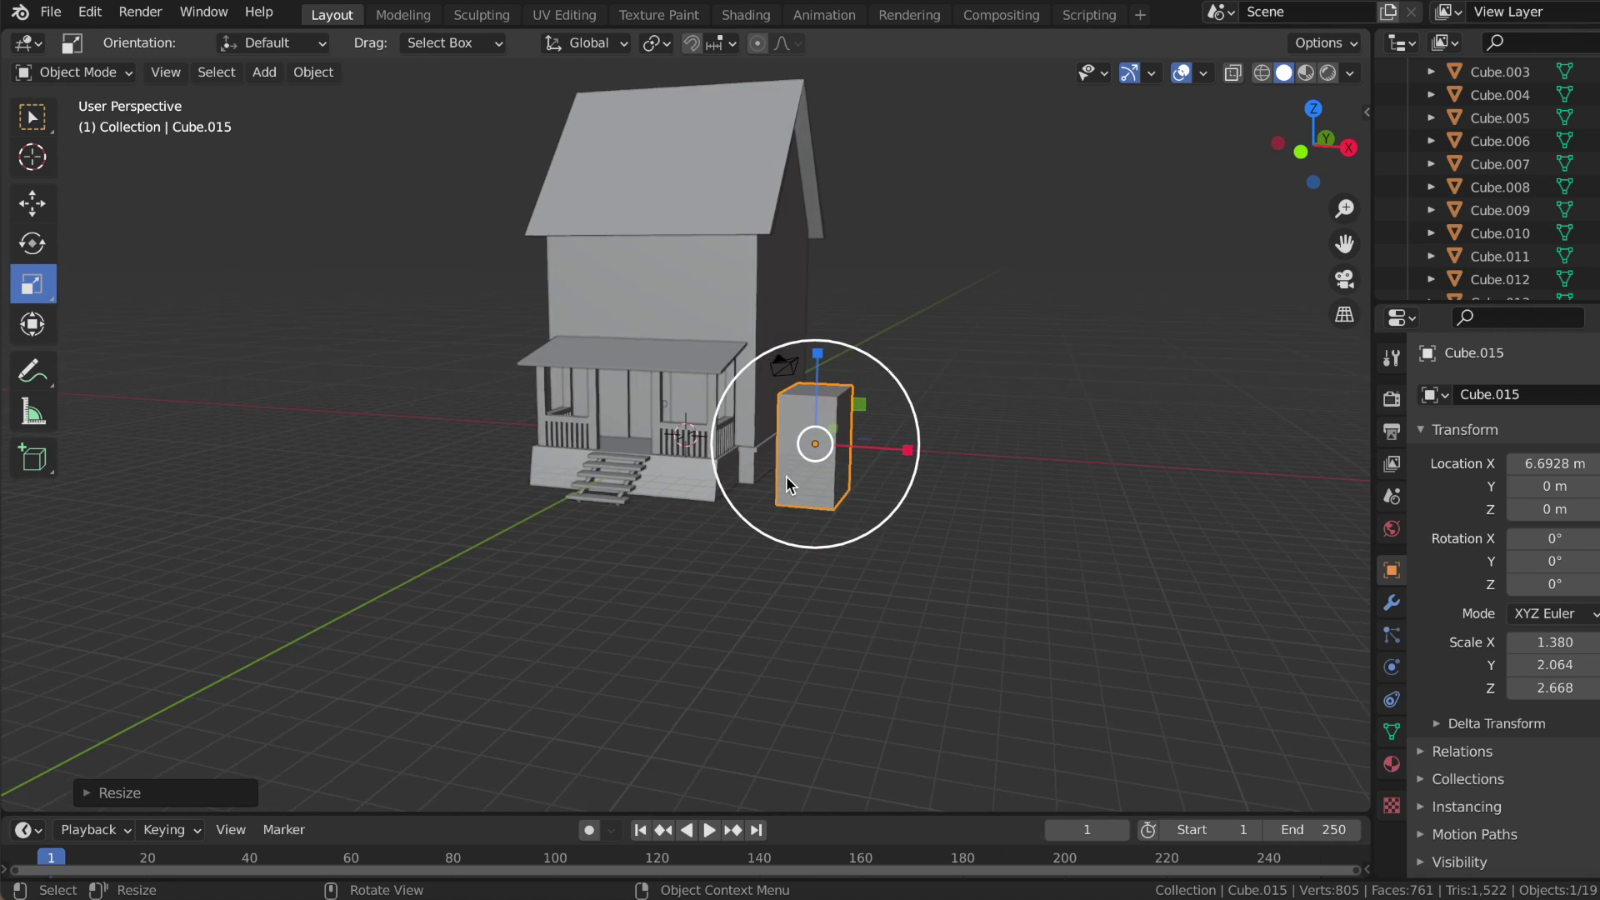
- Lift the block onto the front roof slope at Z 13.764 m
{"action": "left_click", "coordinate": [31, 200]}
{"action": "left_click_drag", "start_coordinate": [852, 356], "coordinate": [854, 92]}
{"action": "mouse_move", "coordinate": [858, 303]}
{"action": "middle_mouse_down"}
{"action": "mouse_move", "coordinate": [792, 200]}
{"action": "mouse_move", "coordinate": [784, 250]}
{"action": "middle_mouse_up"}
{"action": "left_click_drag", "start_coordinate": [785, 249], "coordinate": [783, 162]}
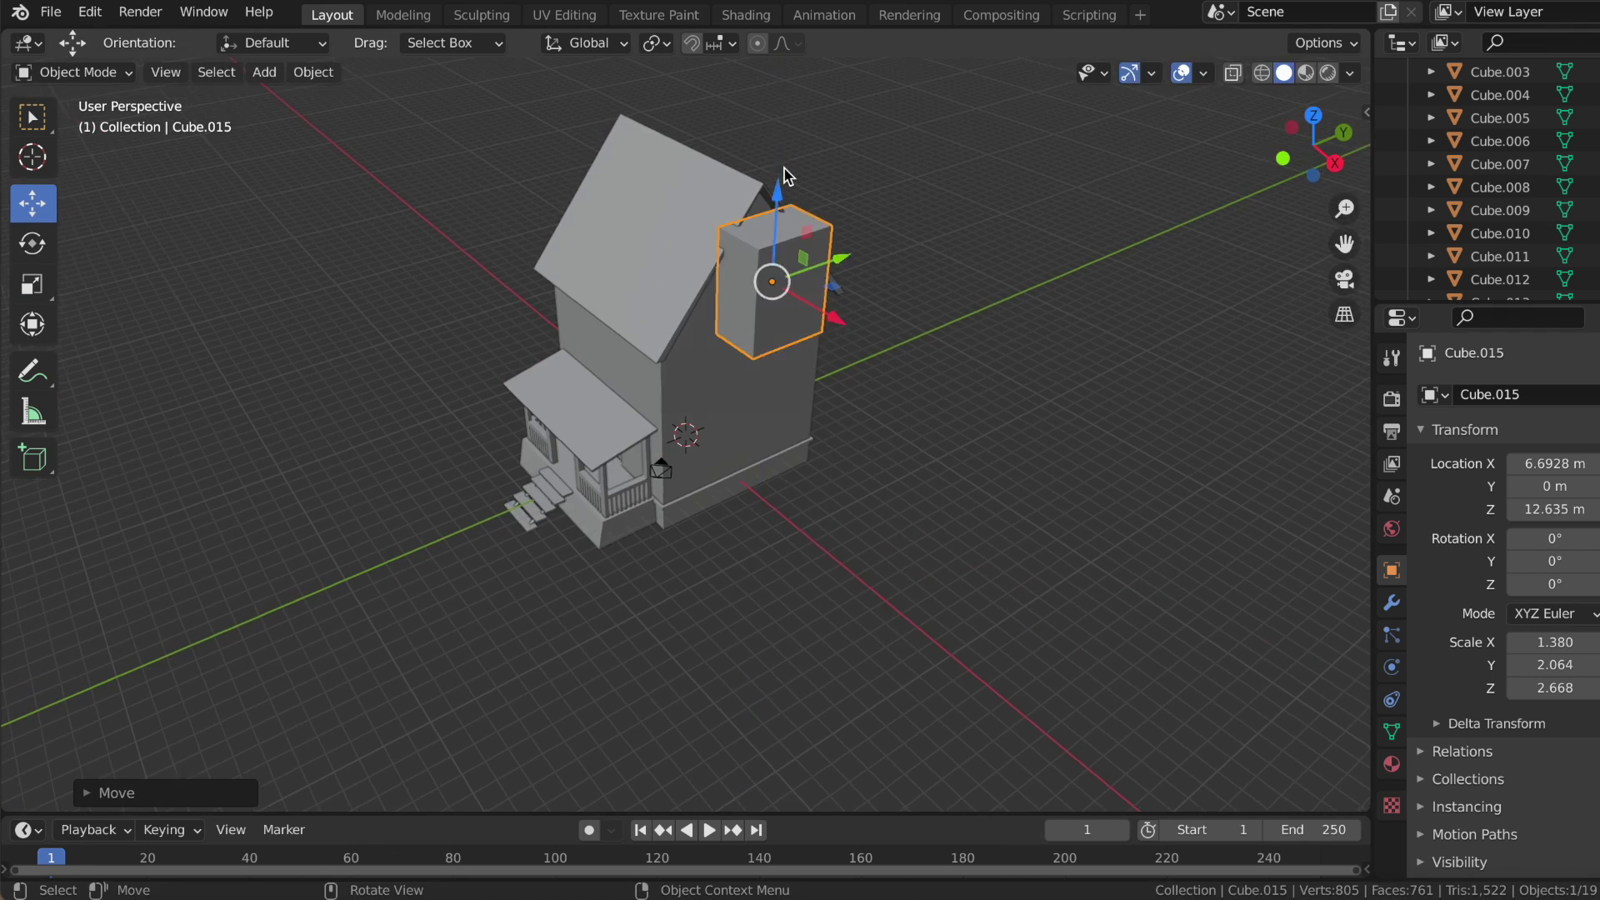
{"action": "middle_click_drag", "start_coordinate": [783, 162], "coordinate": [884, 271]}
{"action": "mouse_move", "coordinate": [920, 275]}
{"action": "left_mouse_down"}
{"action": "mouse_move", "coordinate": [777, 254]}
{"action": "mouse_move", "coordinate": [726, 225]}
{"action": "mouse_move", "coordinate": [714, 255]}
{"action": "left_mouse_up"}
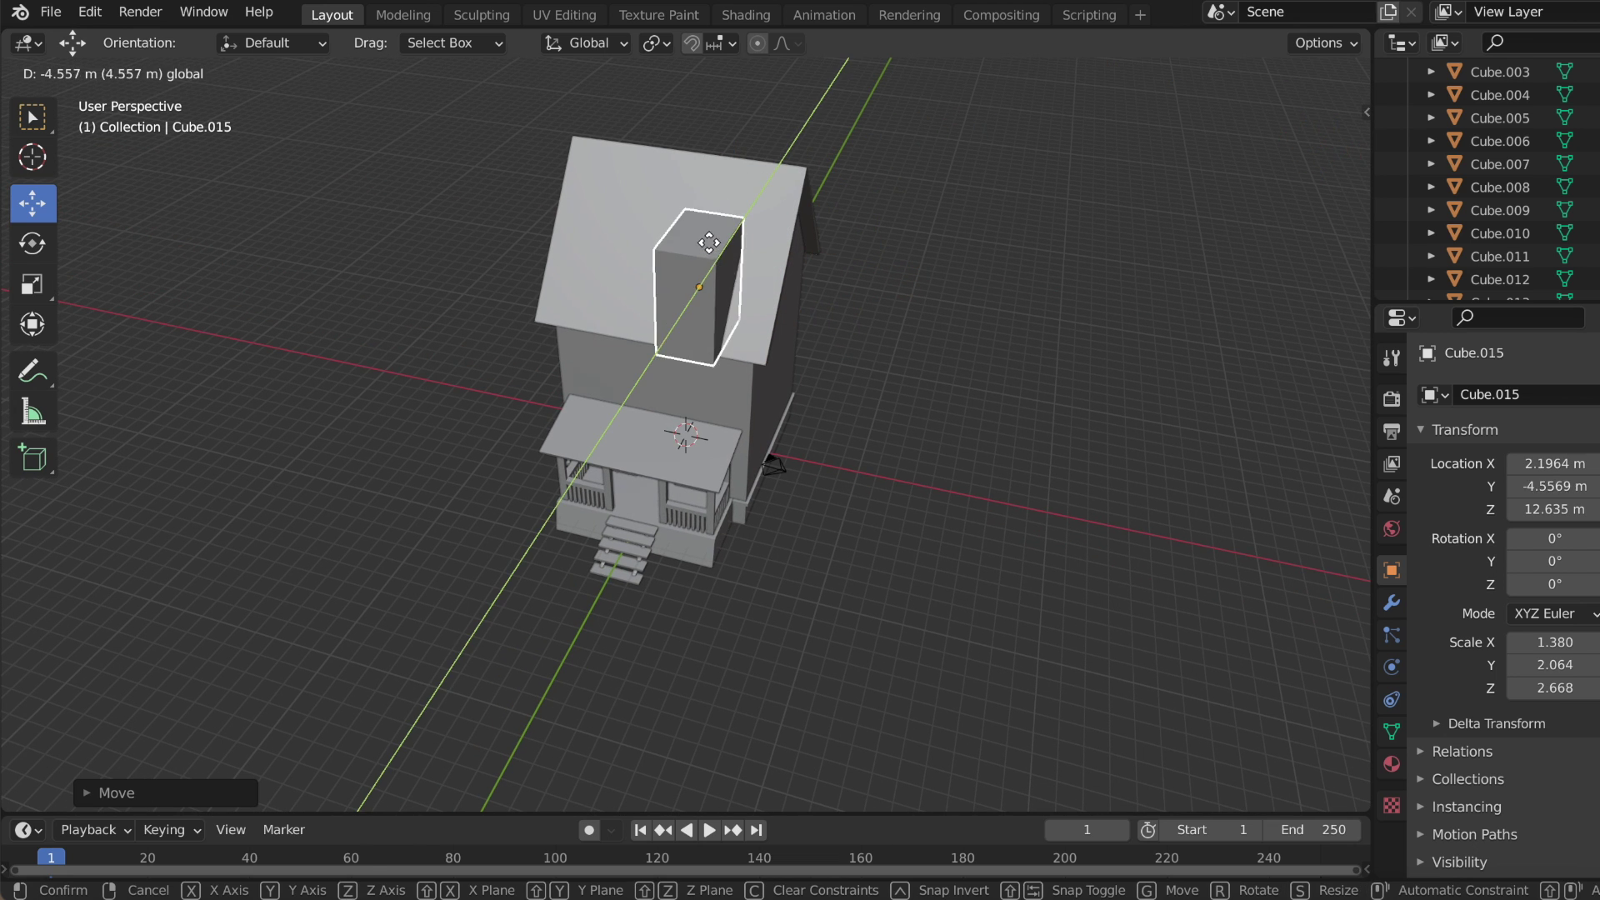
{"action": "left_click_drag", "start_coordinate": [716, 160], "coordinate": [714, 148]}
{"action": "mouse_move", "coordinate": [714, 149]}
{"action": "middle_mouse_down"}
{"action": "mouse_move", "coordinate": [641, 102]}
{"action": "mouse_move", "coordinate": [700, 118]}
{"action": "middle_mouse_up"}
{"action": "scroll", "coordinate": [527, 247], "scroll_direction": "up", "scroll_amount": 3}
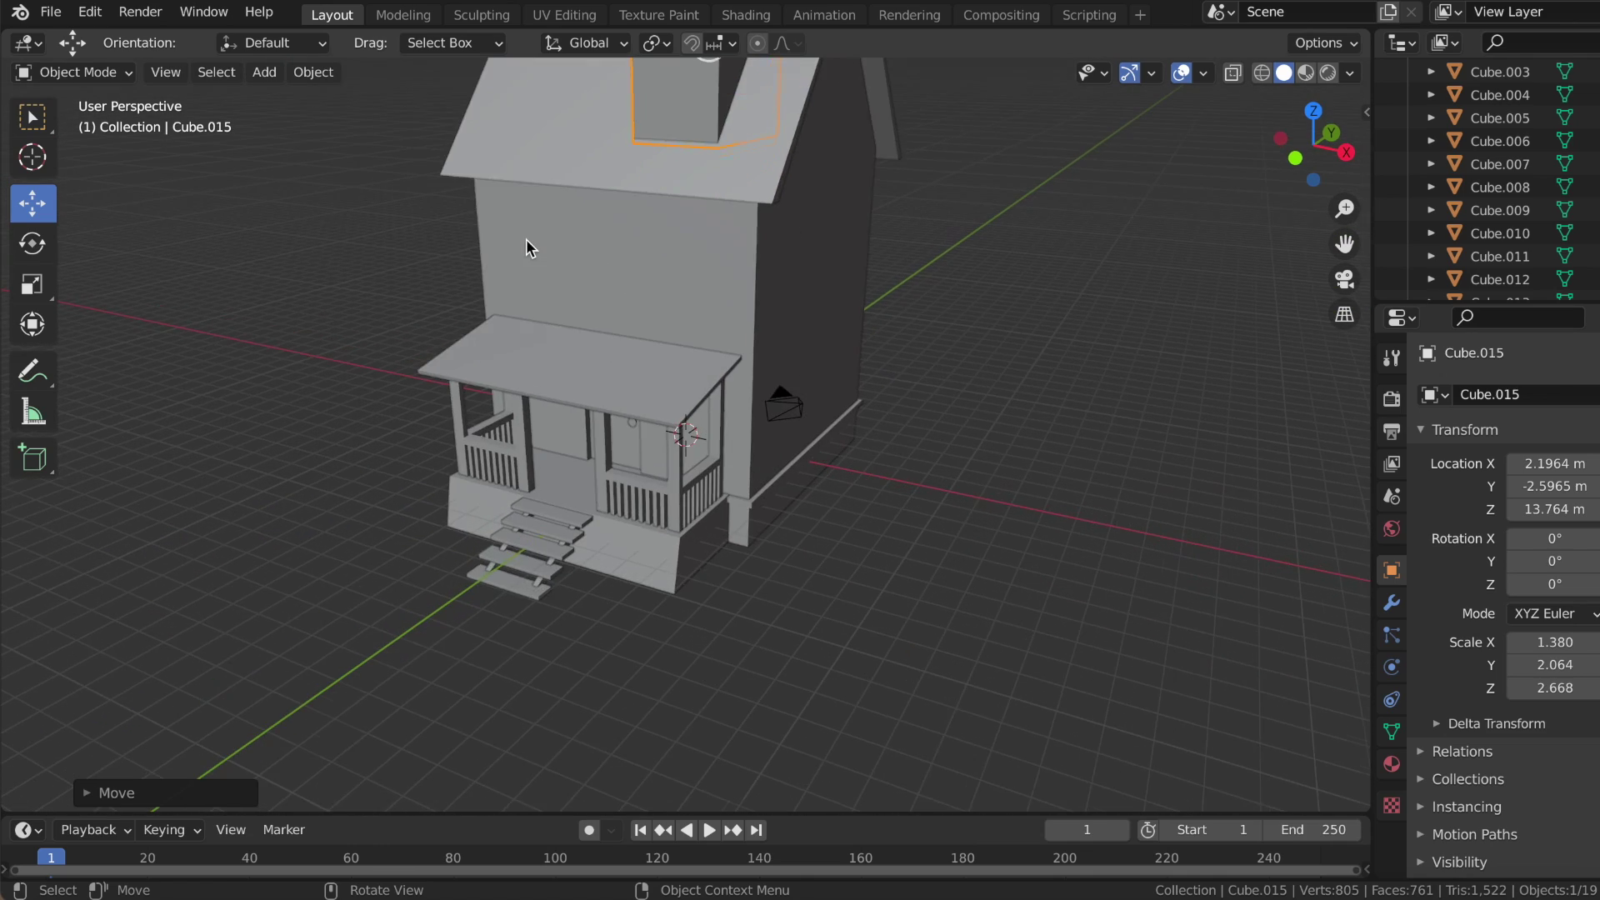
{"action": "scroll", "coordinate": [527, 247], "scroll_direction": "down", "scroll_amount": 3}
{"action": "middle_click_drag", "start_coordinate": [527, 246], "coordinate": [150, 218]}
- In Edit Mode, move the block's top face down
{"action": "key", "text": "Tab"}
{"action": "mouse_move", "coordinate": [433, 197]}
{"action": "middle_mouse_down"}
{"action": "mouse_move", "coordinate": [735, 207]}
{"action": "mouse_move", "coordinate": [700, 179]}
{"action": "middle_mouse_up"}
{"action": "left_click_drag", "start_coordinate": [700, 178], "coordinate": [704, 120]}
{"action": "left_click", "coordinate": [705, 116]}
- Nudge the dormer's top face into position, cancelling an accidental move
{"action": "scroll", "coordinate": [704, 121], "scroll_direction": "up", "scroll_amount": 3}
{"action": "scroll", "coordinate": [704, 121], "scroll_direction": "down", "scroll_amount": 3}
{"action": "middle_click_drag", "start_coordinate": [704, 121], "coordinate": [706, 120]}
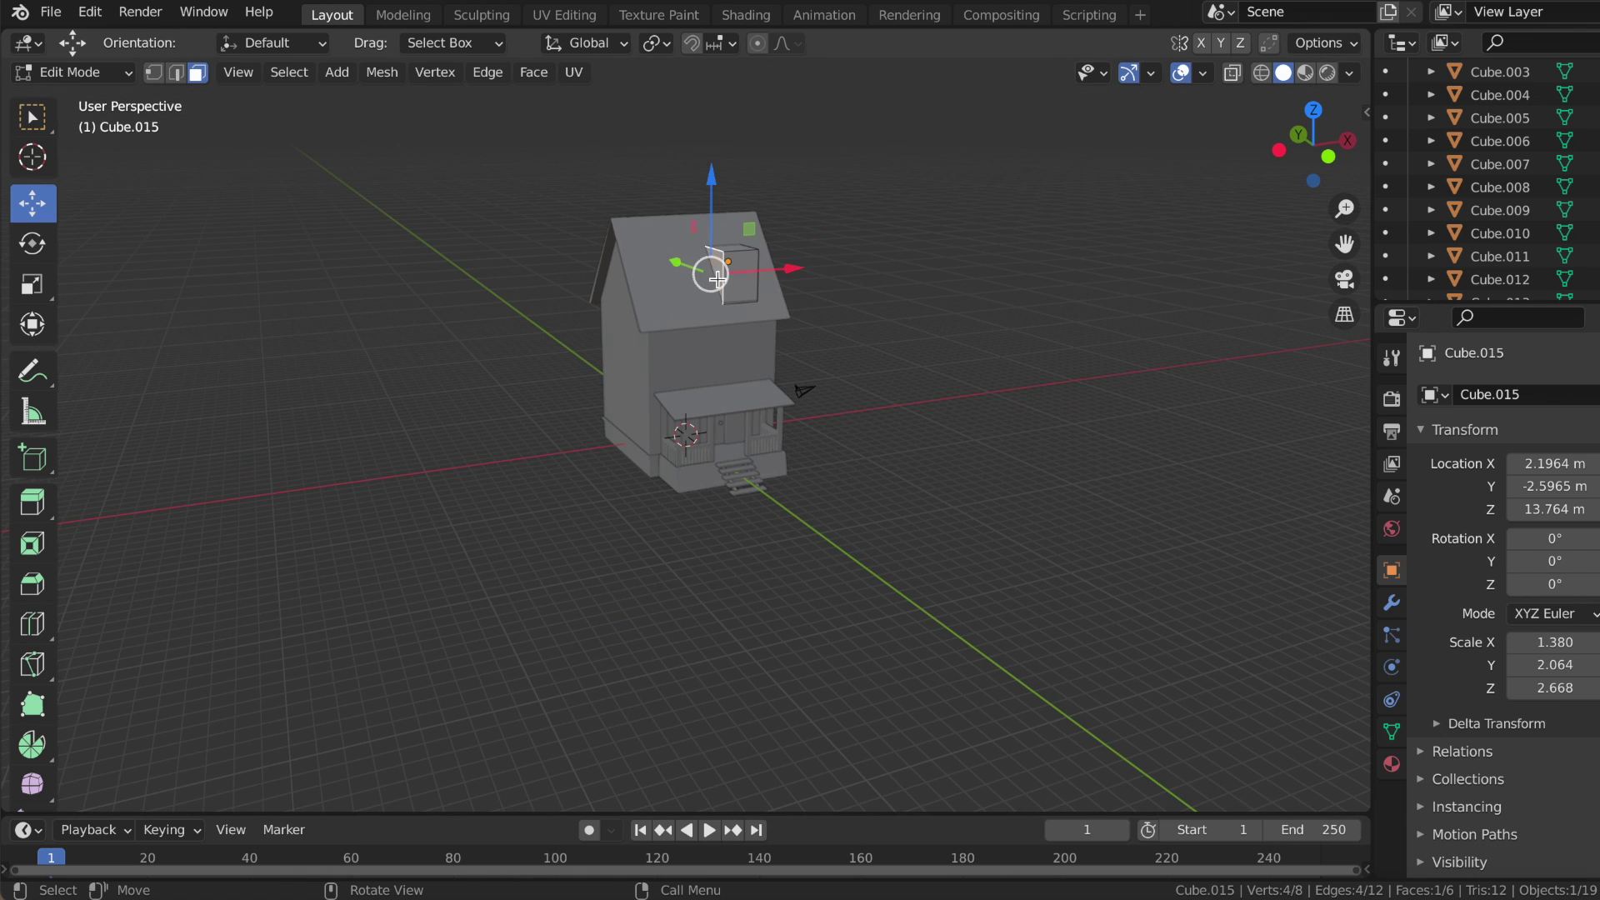
{"action": "left_click", "coordinate": [804, 271]}
{"action": "middle_click_drag", "start_coordinate": [804, 271], "coordinate": [804, 273]}
{"action": "left_click_drag", "start_coordinate": [807, 207], "coordinate": [804, 207]}
{"action": "left_click", "coordinate": [809, 203]}
{"action": "middle_click_drag", "start_coordinate": [810, 203], "coordinate": [808, 204]}
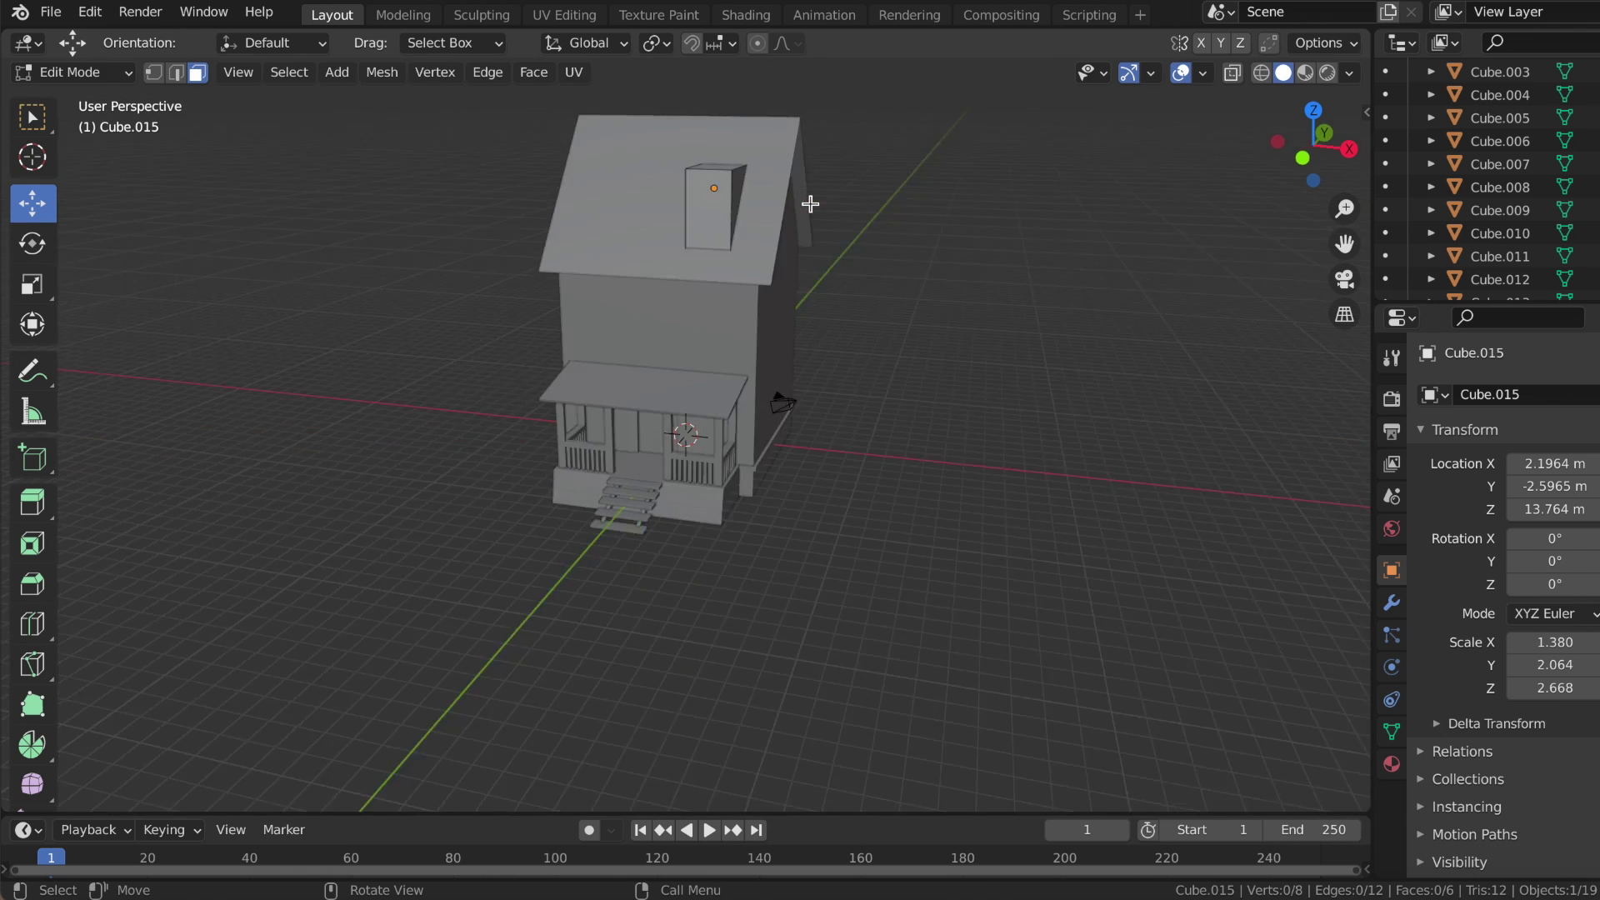
{"action": "middle_click_drag", "start_coordinate": [685, 207], "coordinate": [712, 107]}
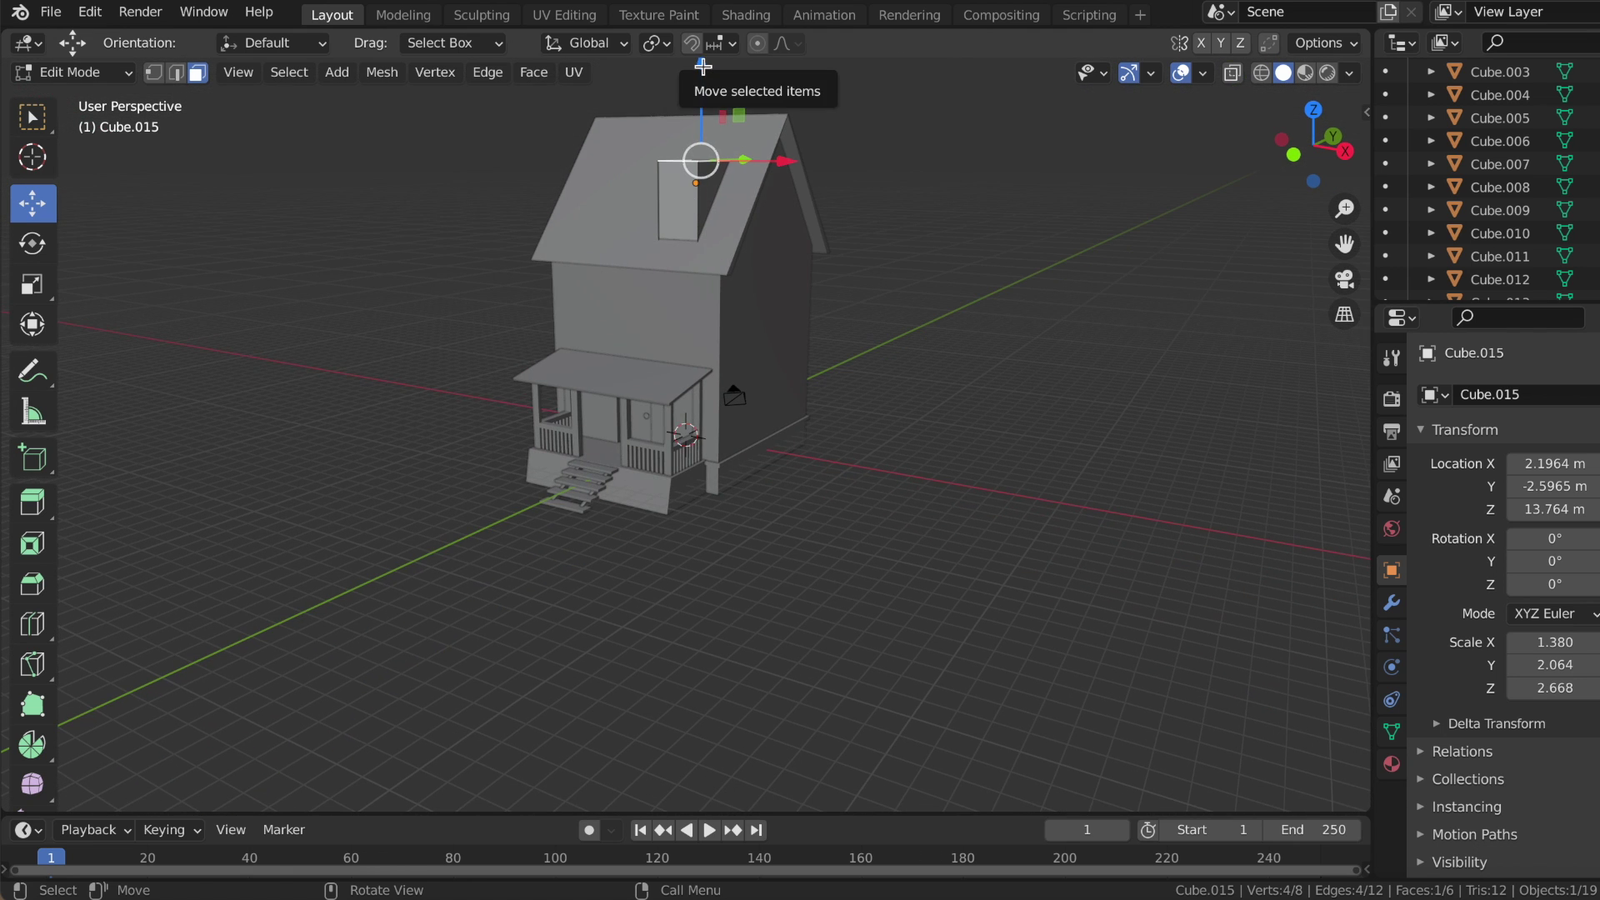
{"action": "left_click_drag", "start_coordinate": [704, 71], "coordinate": [703, 74]}
{"action": "key", "text": "Escape"}
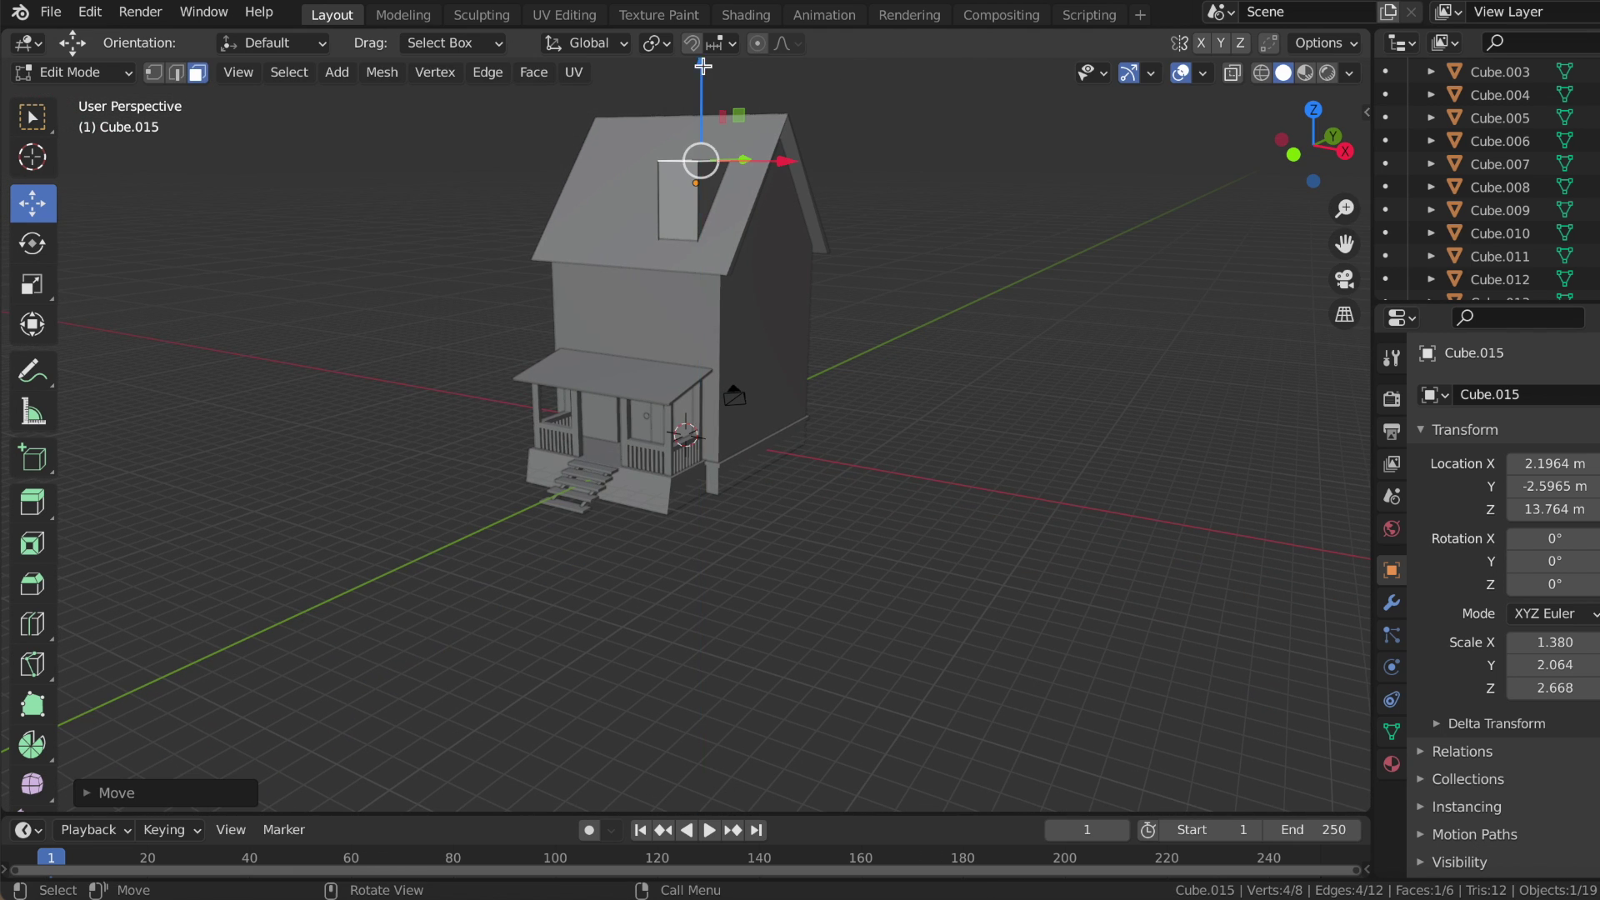
- Loop-cut across the dormer top and raise the centre edge into a gable peak
{"action": "left_click", "coordinate": [33, 624]}
{"action": "middle_click_drag", "start_coordinate": [684, 148], "coordinate": [726, 245]}
{"action": "left_click", "coordinate": [715, 229]}
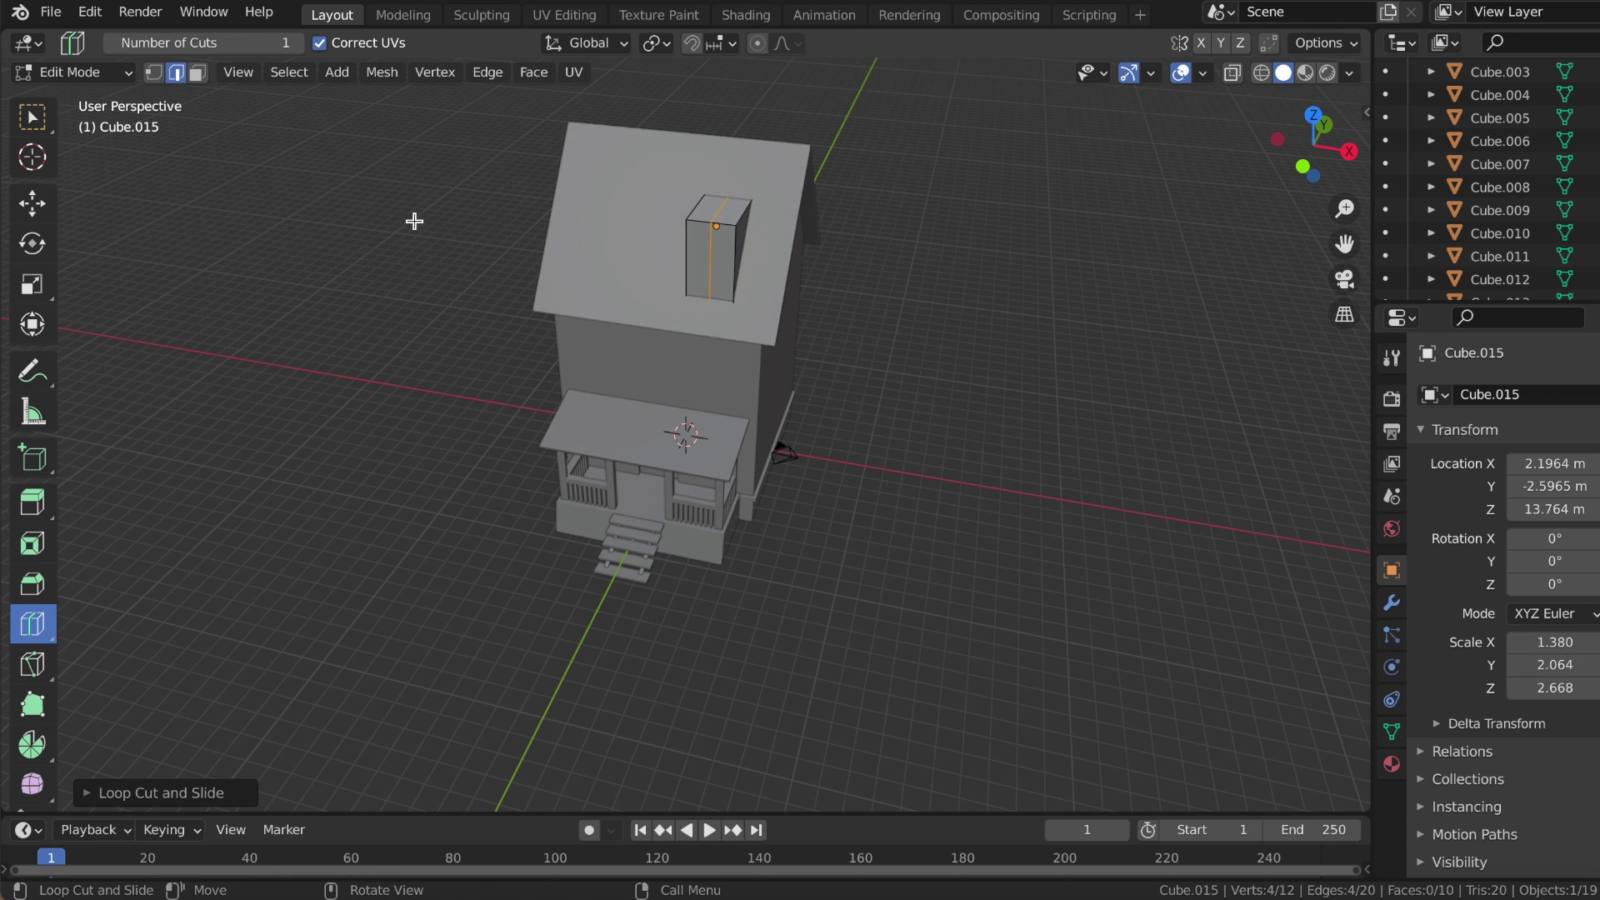
{"action": "left_click", "coordinate": [33, 117]}
{"action": "left_click", "coordinate": [719, 203]}
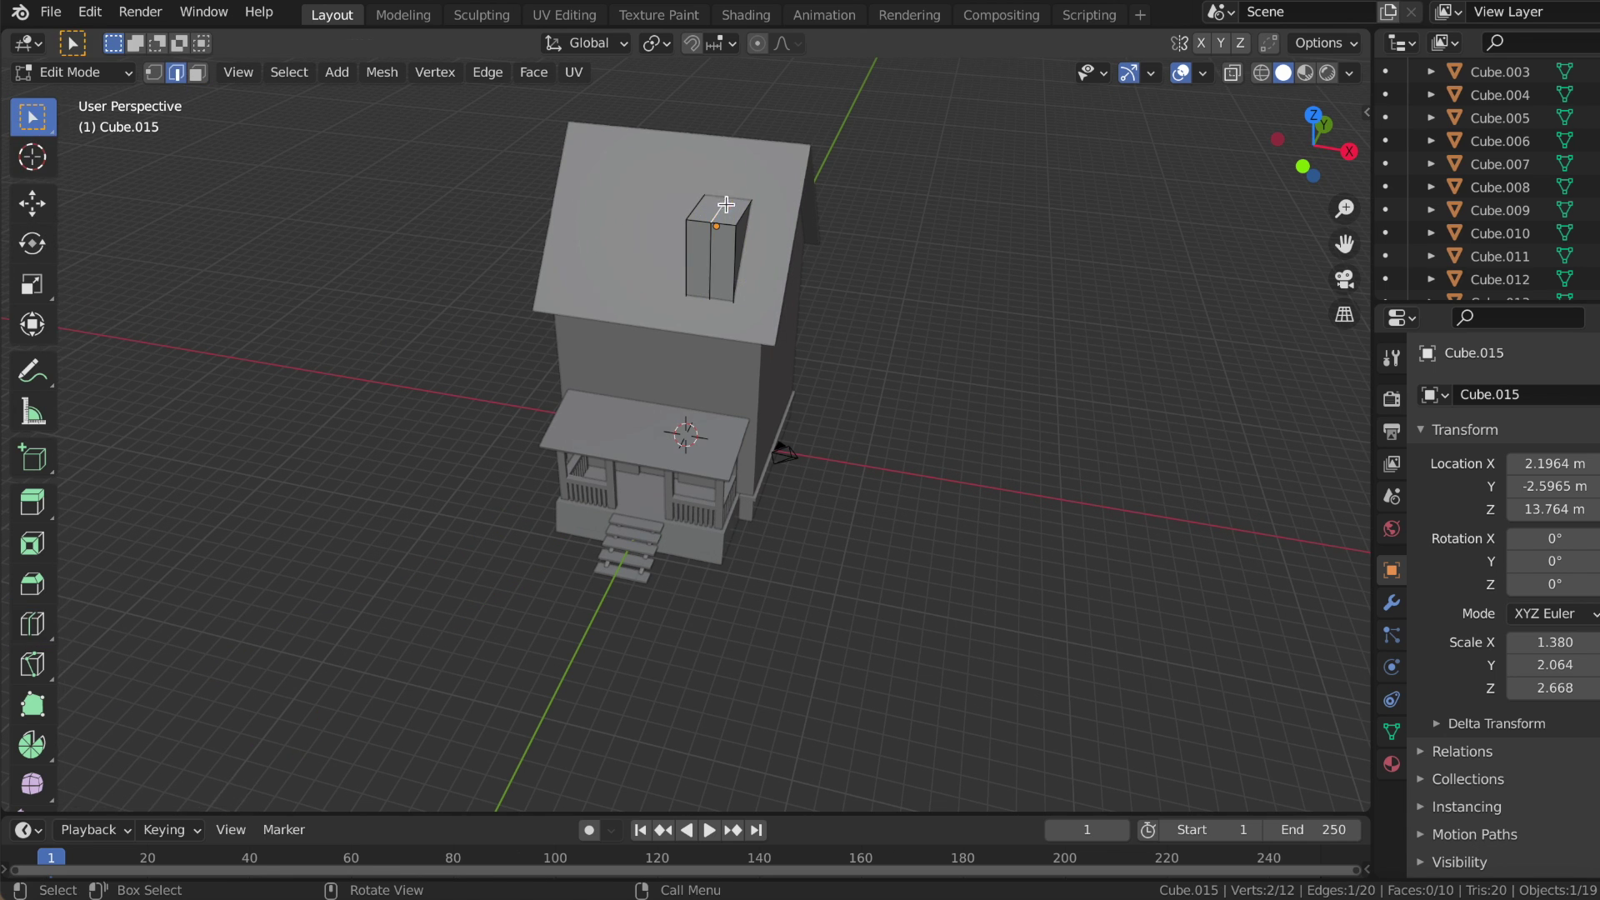
{"action": "left_click", "coordinate": [32, 203]}
{"action": "left_click_drag", "start_coordinate": [726, 123], "coordinate": [721, 81]}
{"action": "middle_click_drag", "start_coordinate": [721, 81], "coordinate": [704, 167]}
{"action": "scroll", "coordinate": [704, 167], "scroll_direction": "down", "scroll_amount": 4}
{"action": "left_click_drag", "start_coordinate": [700, 163], "coordinate": [698, 159]}
{"action": "middle_click_drag", "start_coordinate": [698, 159], "coordinate": [749, 217]}
{"action": "left_click_drag", "start_coordinate": [679, 158], "coordinate": [679, 156]}
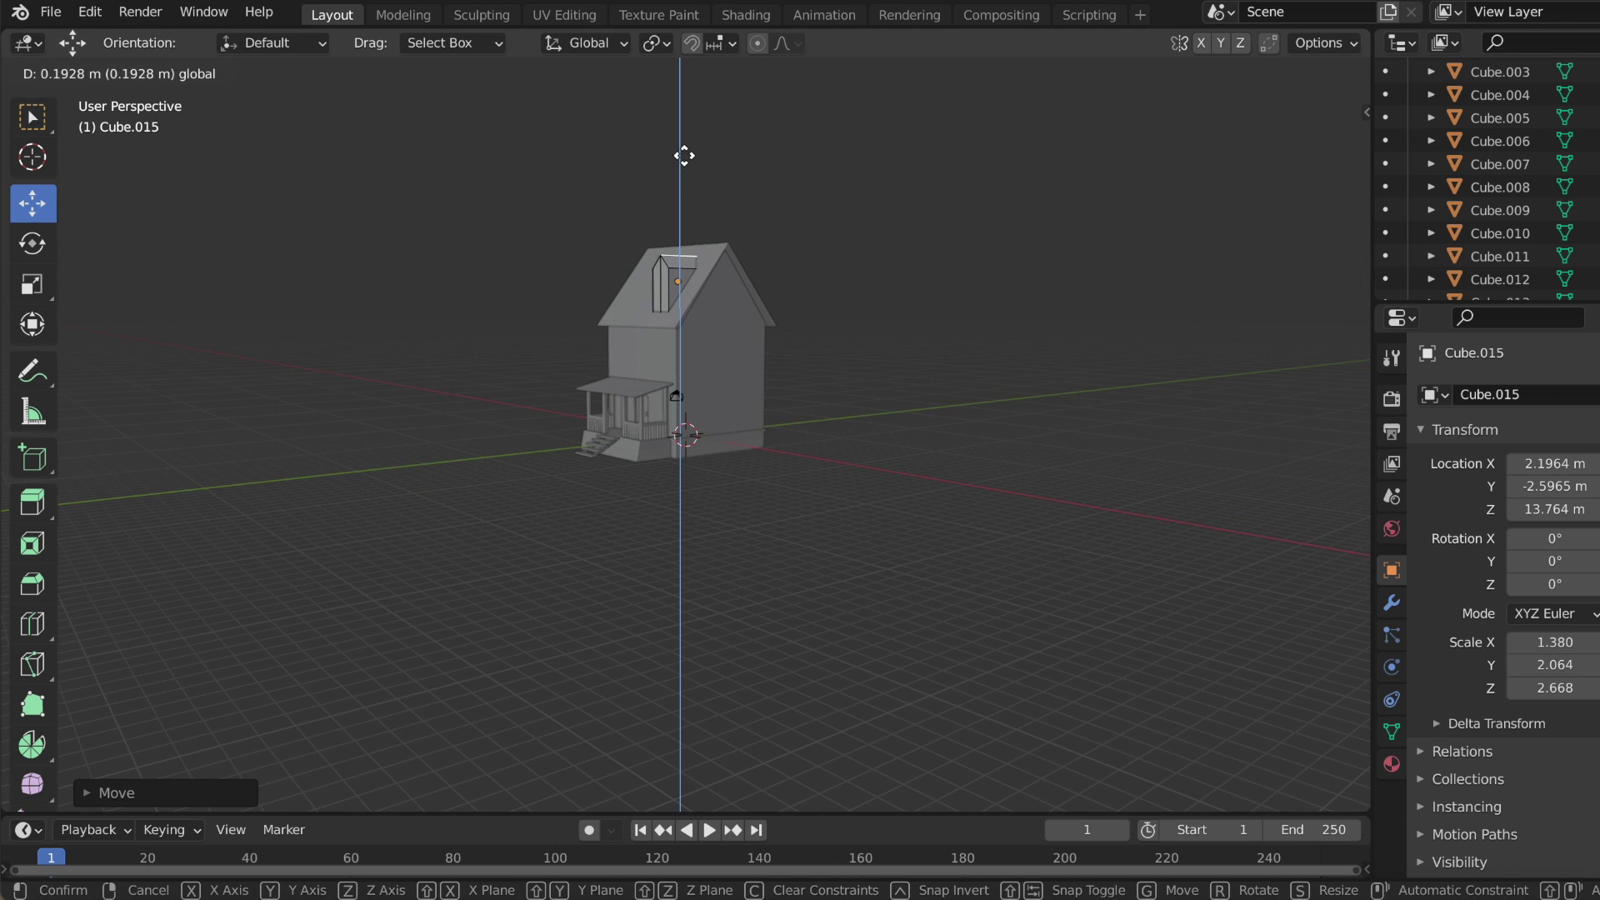
{"action": "scroll", "coordinate": [813, 248], "scroll_direction": "up", "scroll_amount": 3}
{"action": "scroll", "coordinate": [816, 254], "scroll_direction": "up", "scroll_amount": 1}
- Separate the sloped roof faces into a new object, Cube.016, and leave Edit Mode
{"action": "key", "text": "Tab"}
{"action": "key", "text": "Tab"}
{"action": "middle_click_drag", "start_coordinate": [708, 141], "coordinate": [742, 157]}
{"action": "left_click", "coordinate": [742, 157]}
{"action": "right_click", "coordinate": [733, 158]}
{"action": "left_click", "coordinate": [831, 409]}
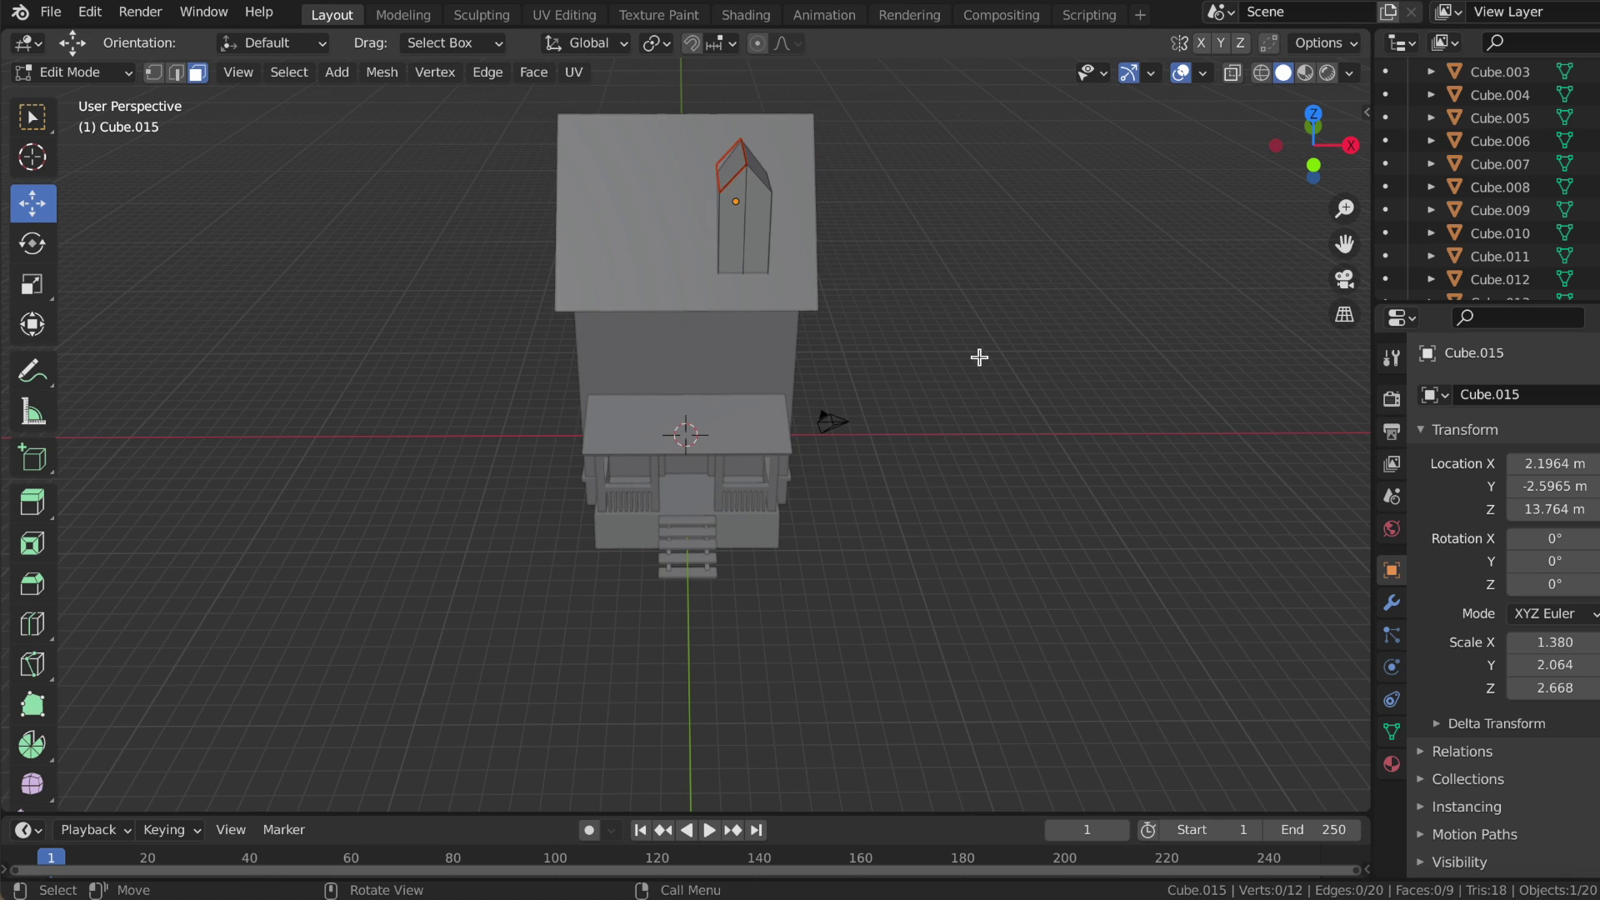
{"action": "scroll", "coordinate": [979, 357], "scroll_direction": "down", "scroll_amount": 5}
{"action": "scroll", "coordinate": [979, 357], "scroll_direction": "down", "scroll_amount": 5}
{"action": "key", "text": "ctrl+z"}
{"action": "middle_click_drag", "start_coordinate": [979, 357], "coordinate": [750, 335]}
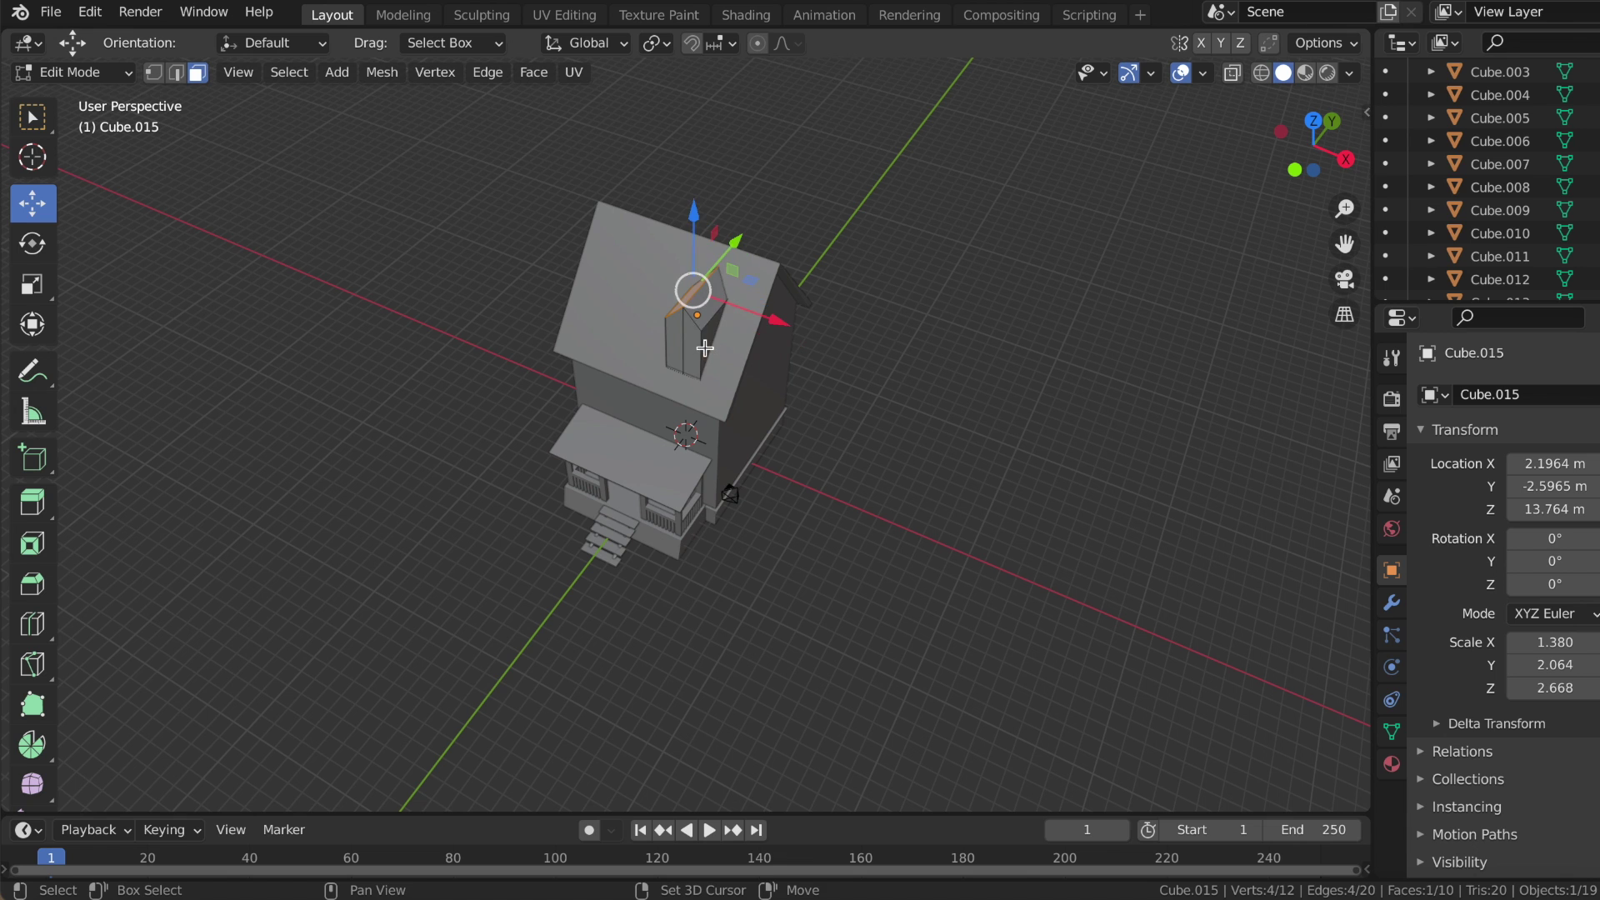
{"action": "right_click", "coordinate": [697, 385]}
{"action": "left_click", "coordinate": [818, 433]}
{"action": "middle_click_drag", "start_coordinate": [818, 432], "coordinate": [833, 408]}
{"action": "scroll", "coordinate": [1491, 234], "scroll_direction": "down", "scroll_amount": 3}
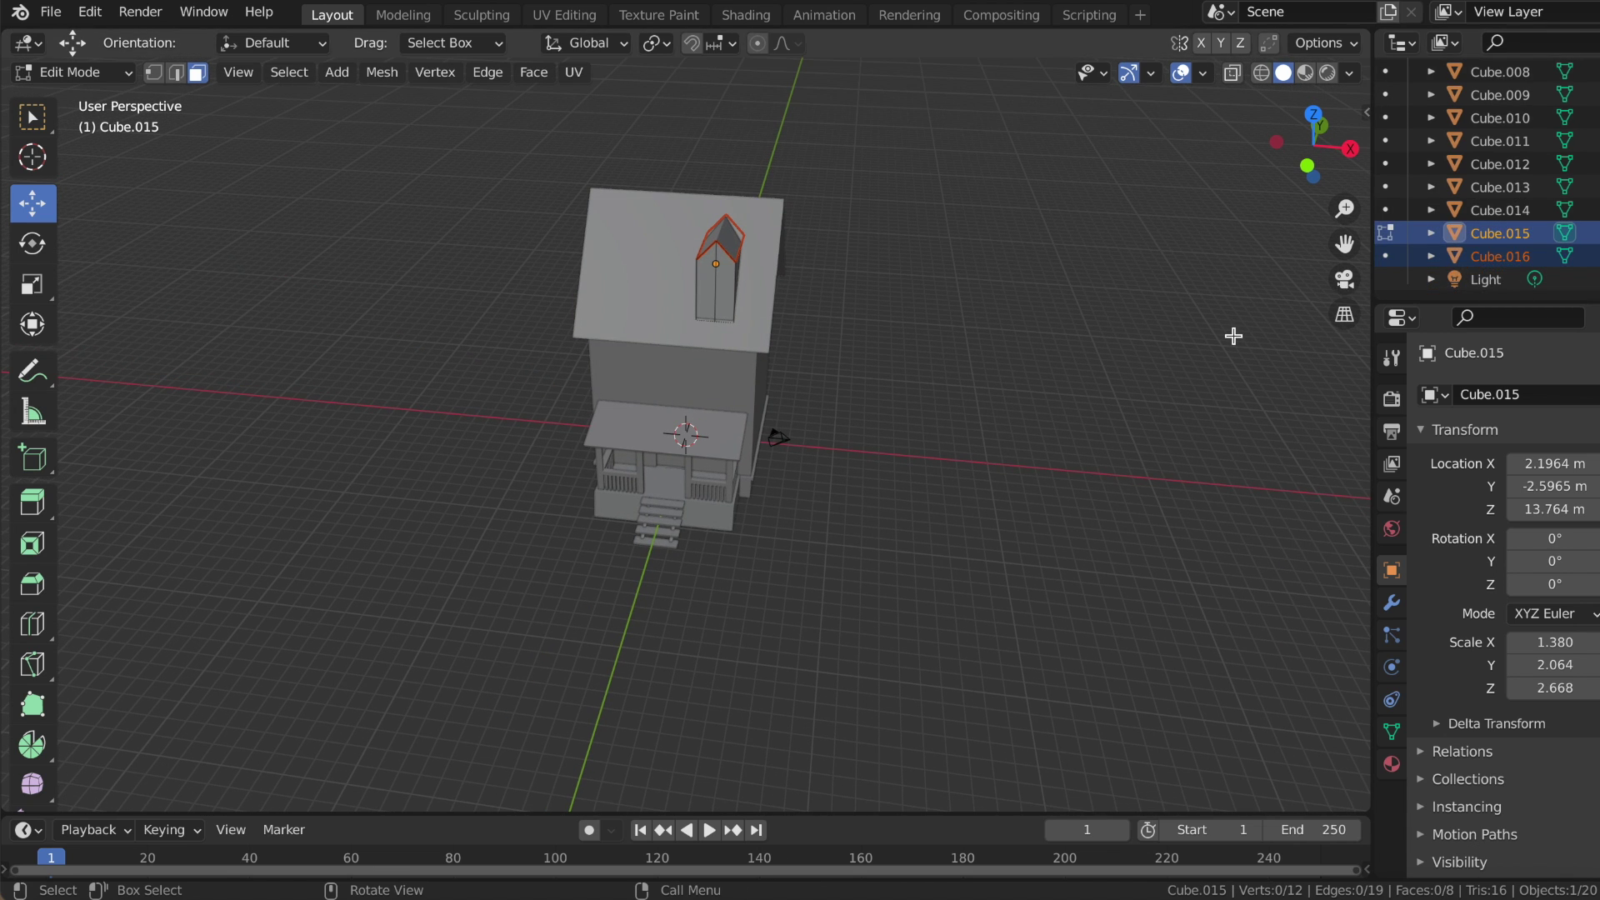
{"action": "key", "text": "Tab"}
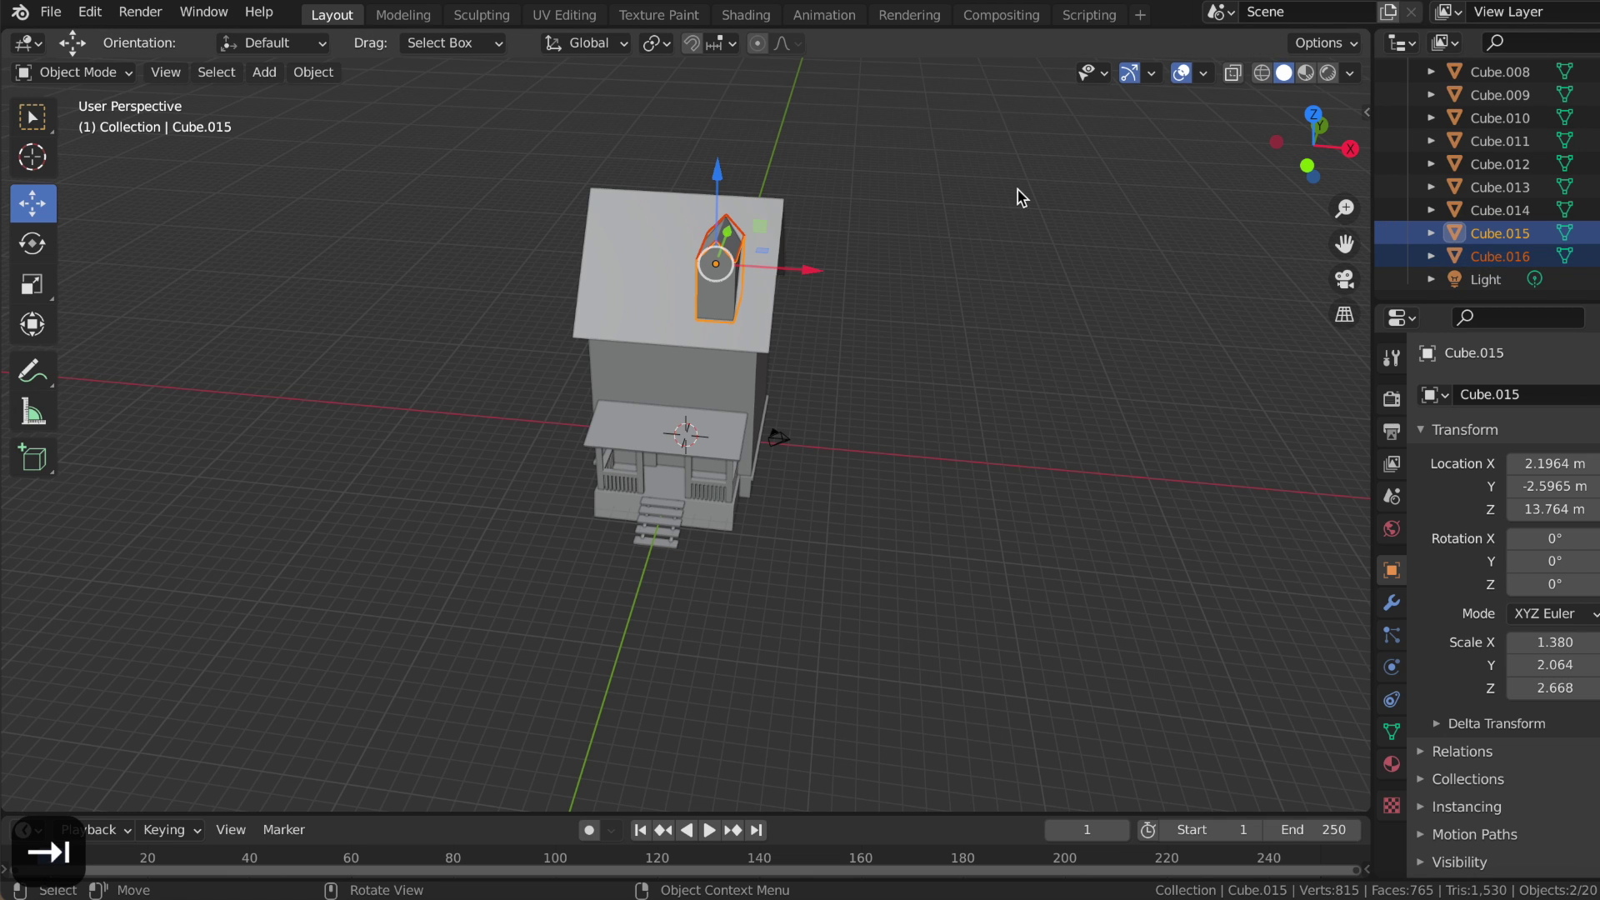
- Scale the split-off roof piece Cube.016 up slightly
{"action": "left_click", "coordinate": [1499, 255]}
{"action": "scroll", "coordinate": [922, 314], "scroll_direction": "up", "scroll_amount": 1}
{"action": "scroll", "coordinate": [923, 314], "scroll_direction": "up", "scroll_amount": 2}
{"action": "key", "text": "s"}
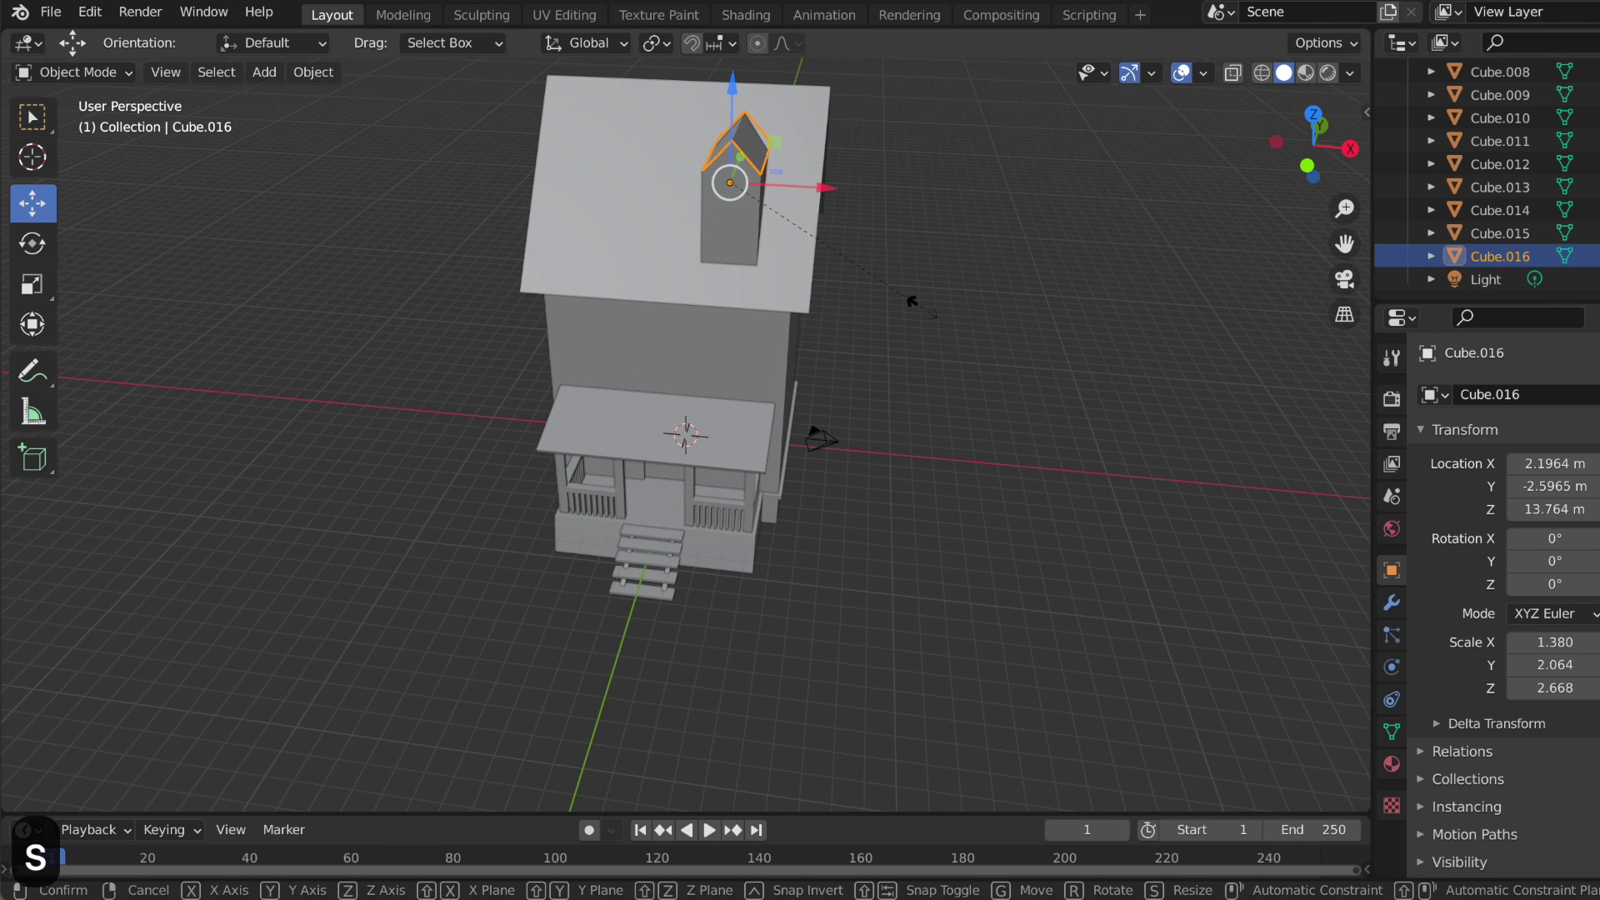
{"action": "left_click", "coordinate": [968, 343]}
{"action": "left_click", "coordinate": [1113, 380]}
{"action": "middle_click_drag", "start_coordinate": [1113, 379], "coordinate": [1393, 569]}
- Add a Solidify modifier to Cube.016 with 0.08 m thickness
{"action": "left_click", "coordinate": [1391, 601]}
{"action": "left_click", "coordinate": [1458, 394]}
{"action": "left_click", "coordinate": [1201, 788]}
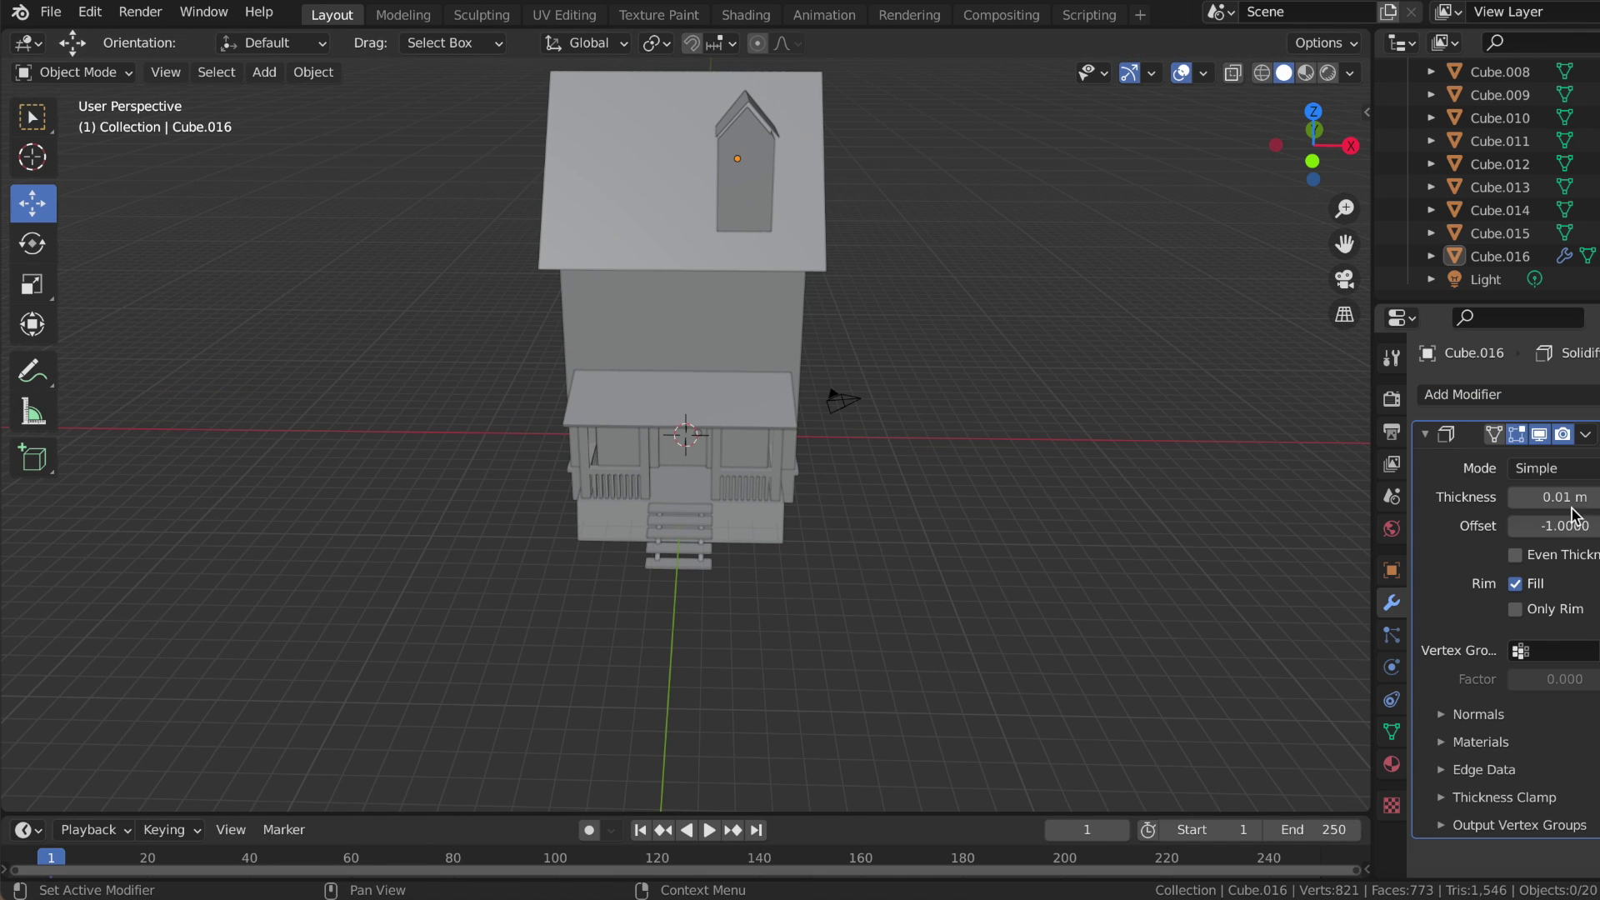
{"action": "double_click", "coordinate": [1543, 496]}
{"action": "key", "text": "BackSpace"}
{"action": "type", "text": "5"}
{"action": "key", "text": "Return"}
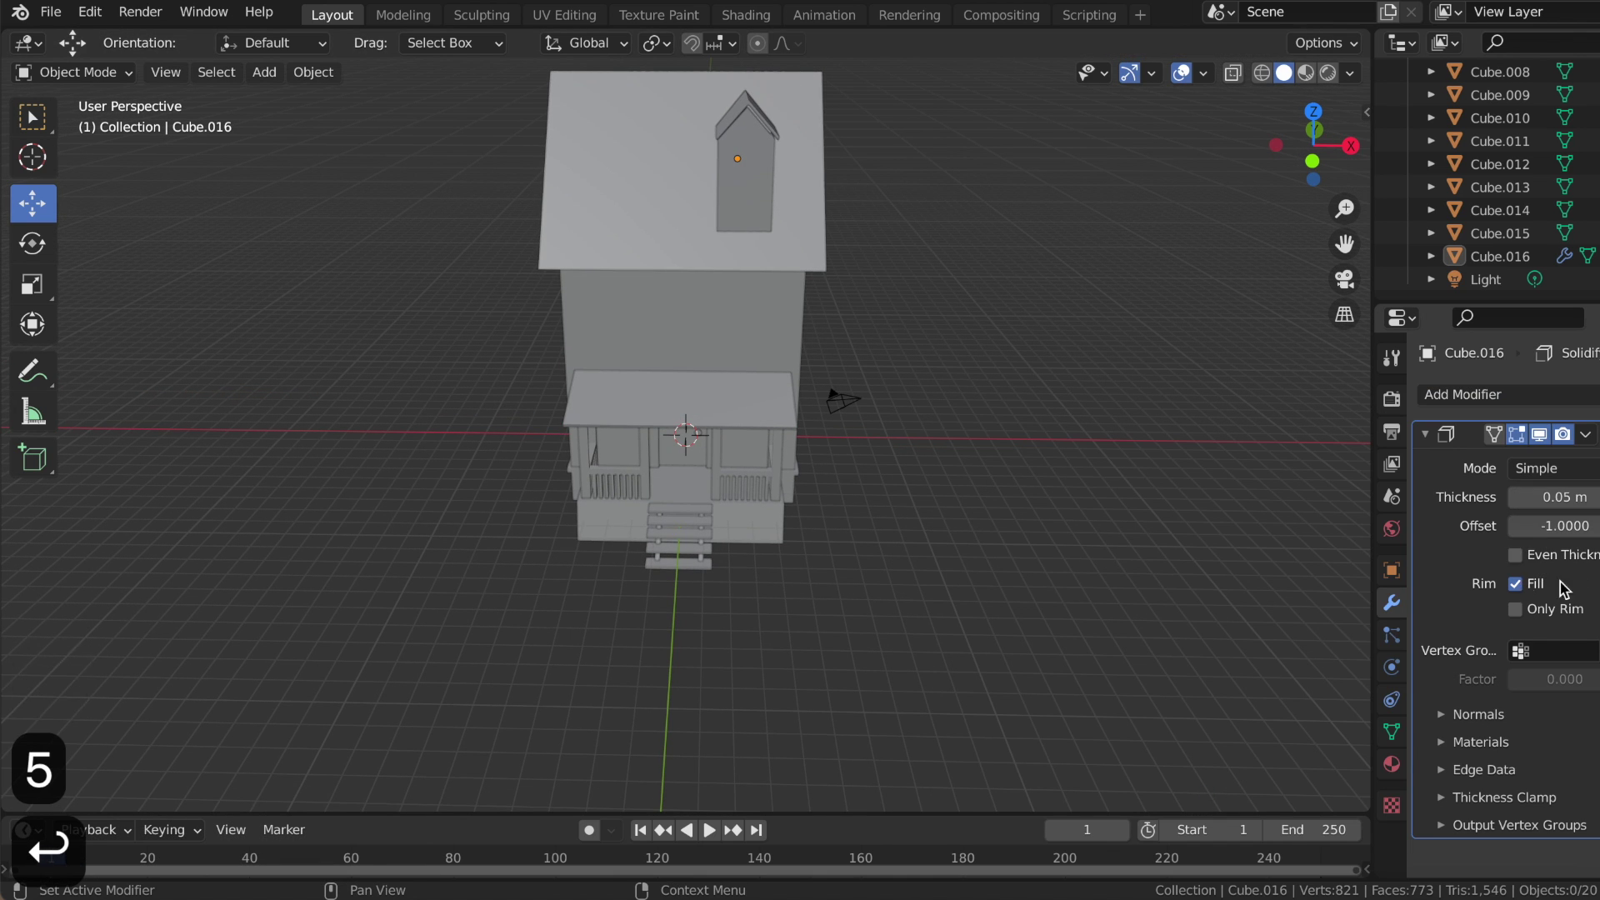
{"action": "left_click", "coordinate": [1540, 496]}
{"action": "key", "text": "BackSpace"}
{"action": "type", "text": "8"}
{"action": "key", "text": "Return"}
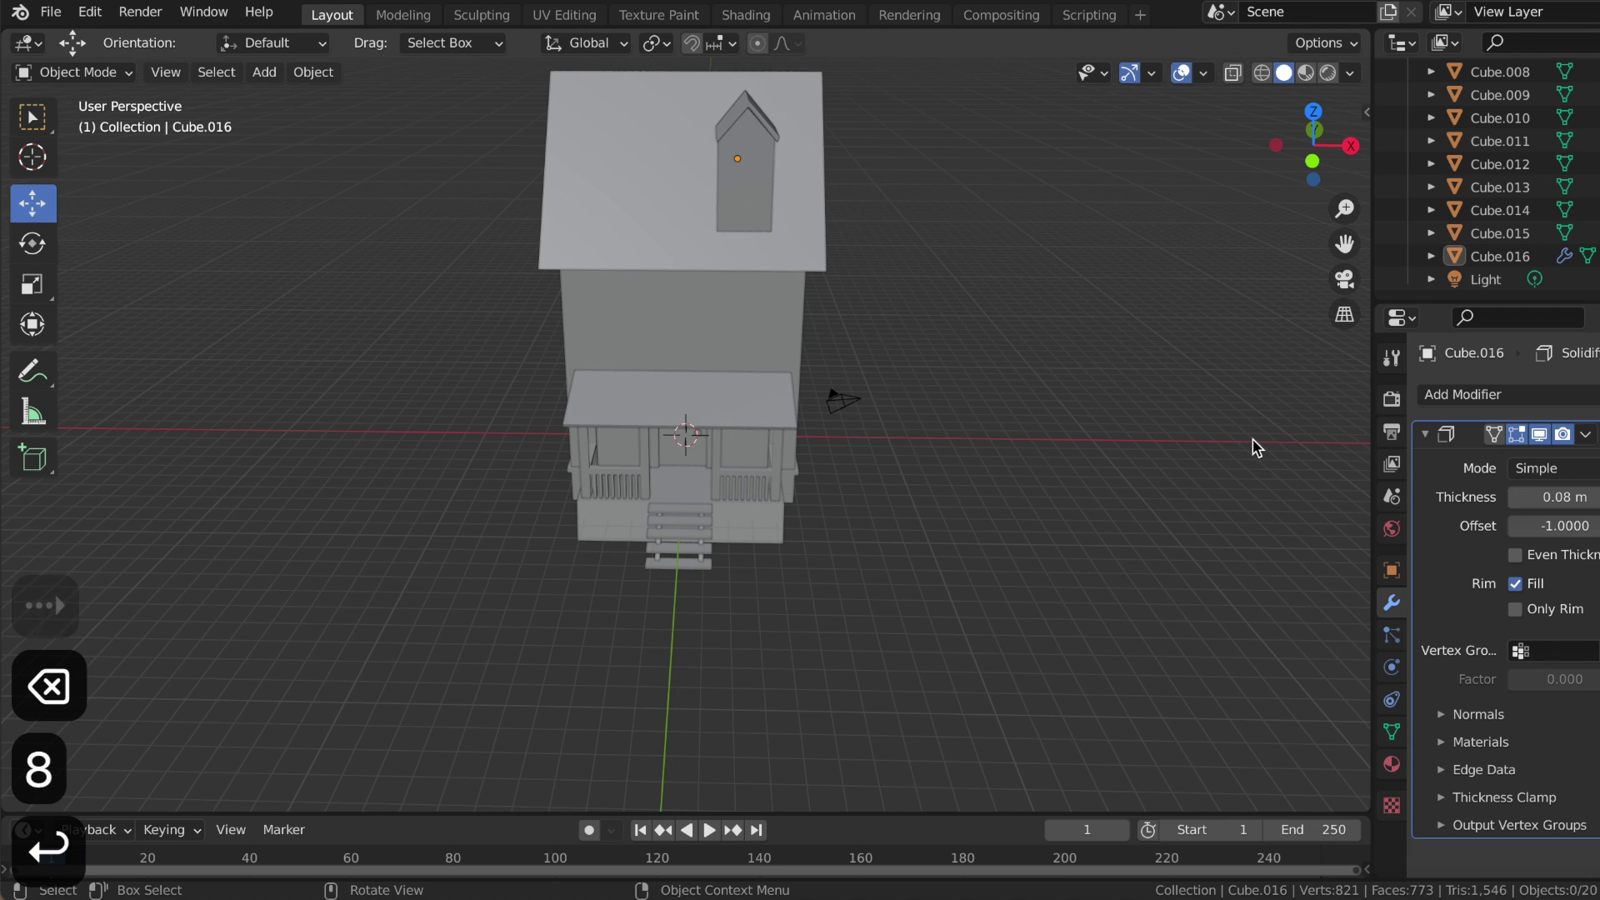
- Select the dormer body and its roof together
{"action": "middle_click_drag", "start_coordinate": [1252, 438], "coordinate": [1183, 450]}
{"action": "left_click", "coordinate": [704, 159]}
{"action": "mouse_move", "coordinate": [704, 159]}
{"action": "middle_mouse_down"}
{"action": "mouse_move", "coordinate": [742, 103]}
{"action": "mouse_move", "coordinate": [958, 135]}
{"action": "mouse_move", "coordinate": [838, 155]}
{"action": "middle_mouse_up"}
{"action": "left_click", "coordinate": [958, 135]}
{"action": "scroll", "coordinate": [958, 135], "scroll_direction": "down", "scroll_amount": 4}
{"action": "scroll", "coordinate": [958, 135], "scroll_direction": "up", "scroll_amount": 5}
{"action": "scroll", "coordinate": [958, 135], "scroll_direction": "down", "scroll_amount": 2}
{"action": "left_click", "coordinate": [743, 201]}
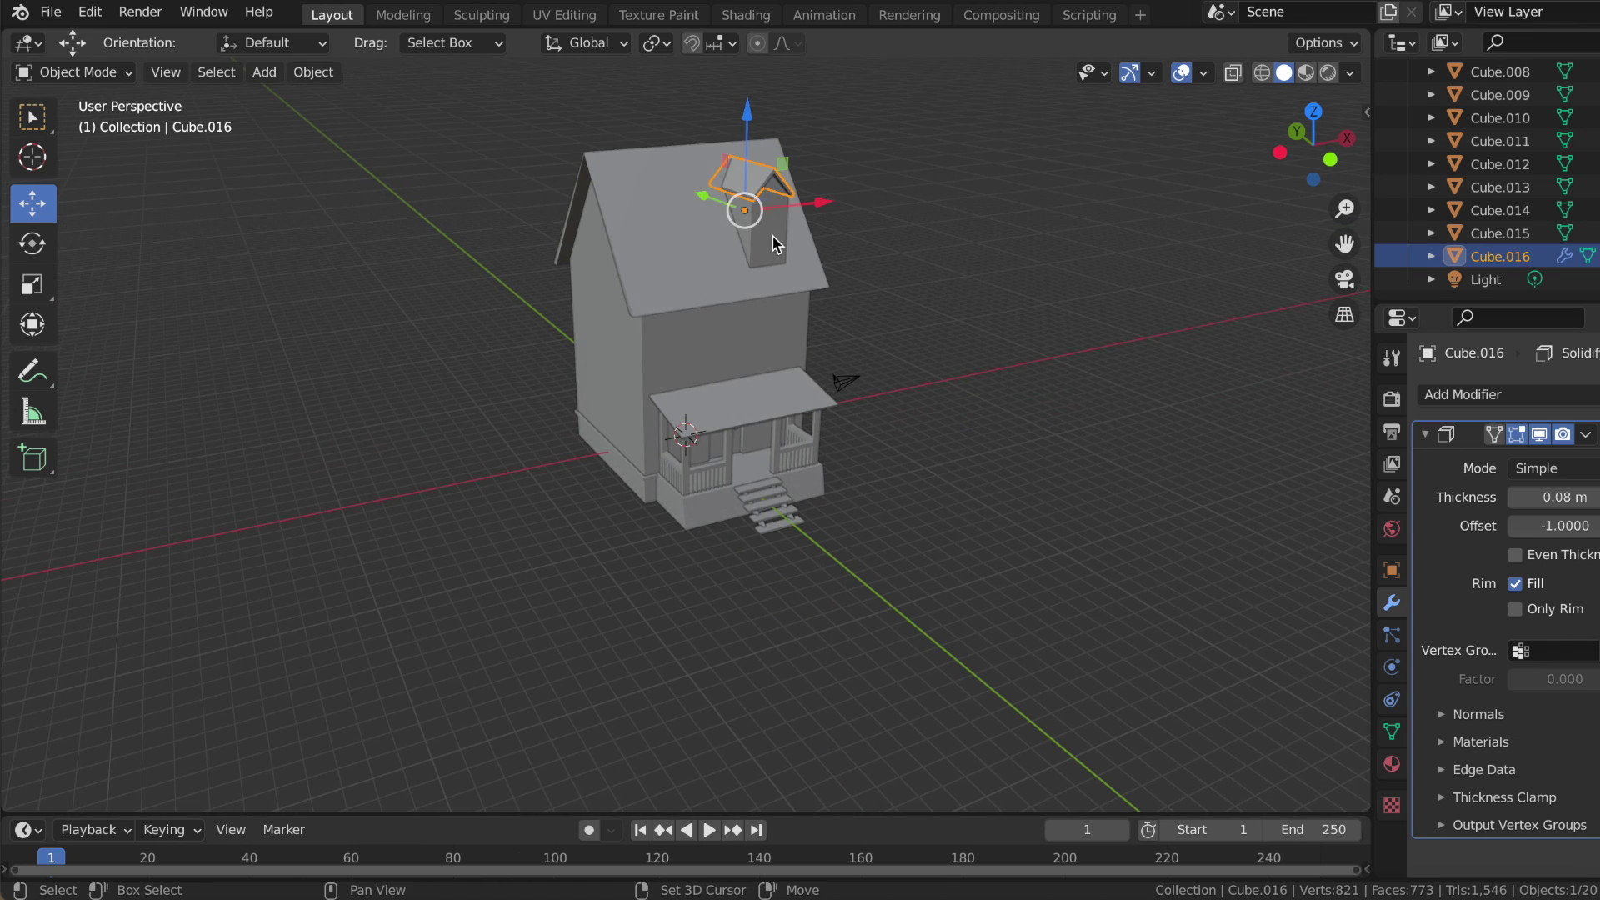
{"action": "middle_click_drag", "start_coordinate": [742, 215], "coordinate": [744, 242]}
{"action": "left_click", "coordinate": [32, 283]}
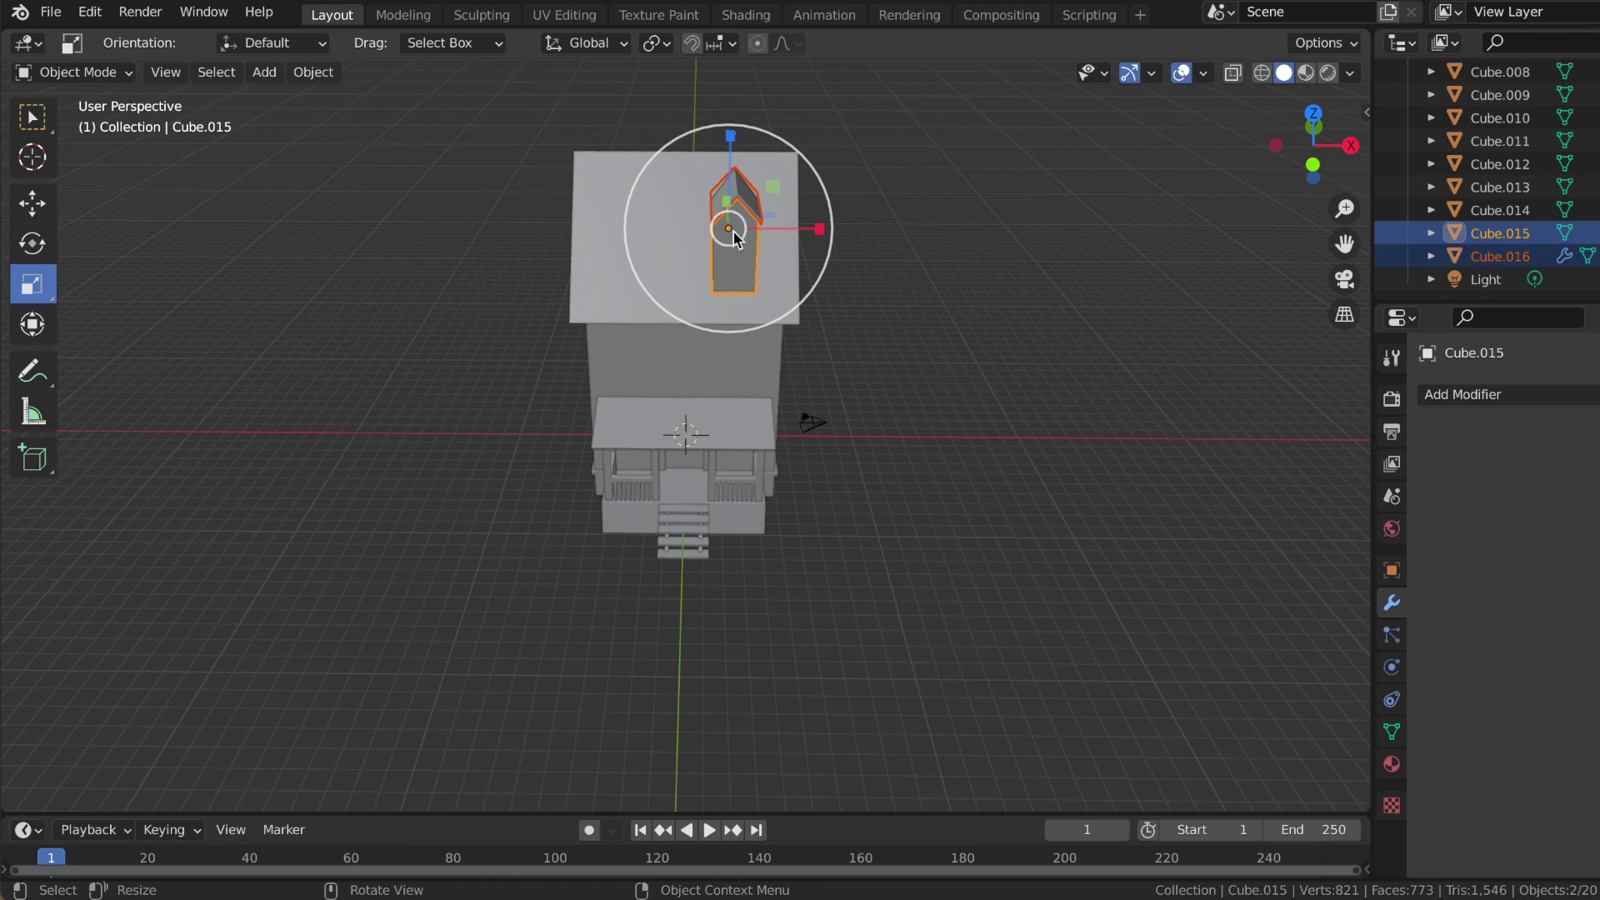
- Widen the dormer along X and apply the roof's Solidify modifier
{"action": "left_click_drag", "start_coordinate": [823, 228], "coordinate": [829, 233]}
{"action": "left_click", "coordinate": [1499, 256]}
{"action": "left_click", "coordinate": [1555, 433]}
{"action": "left_click", "coordinate": [1479, 456]}
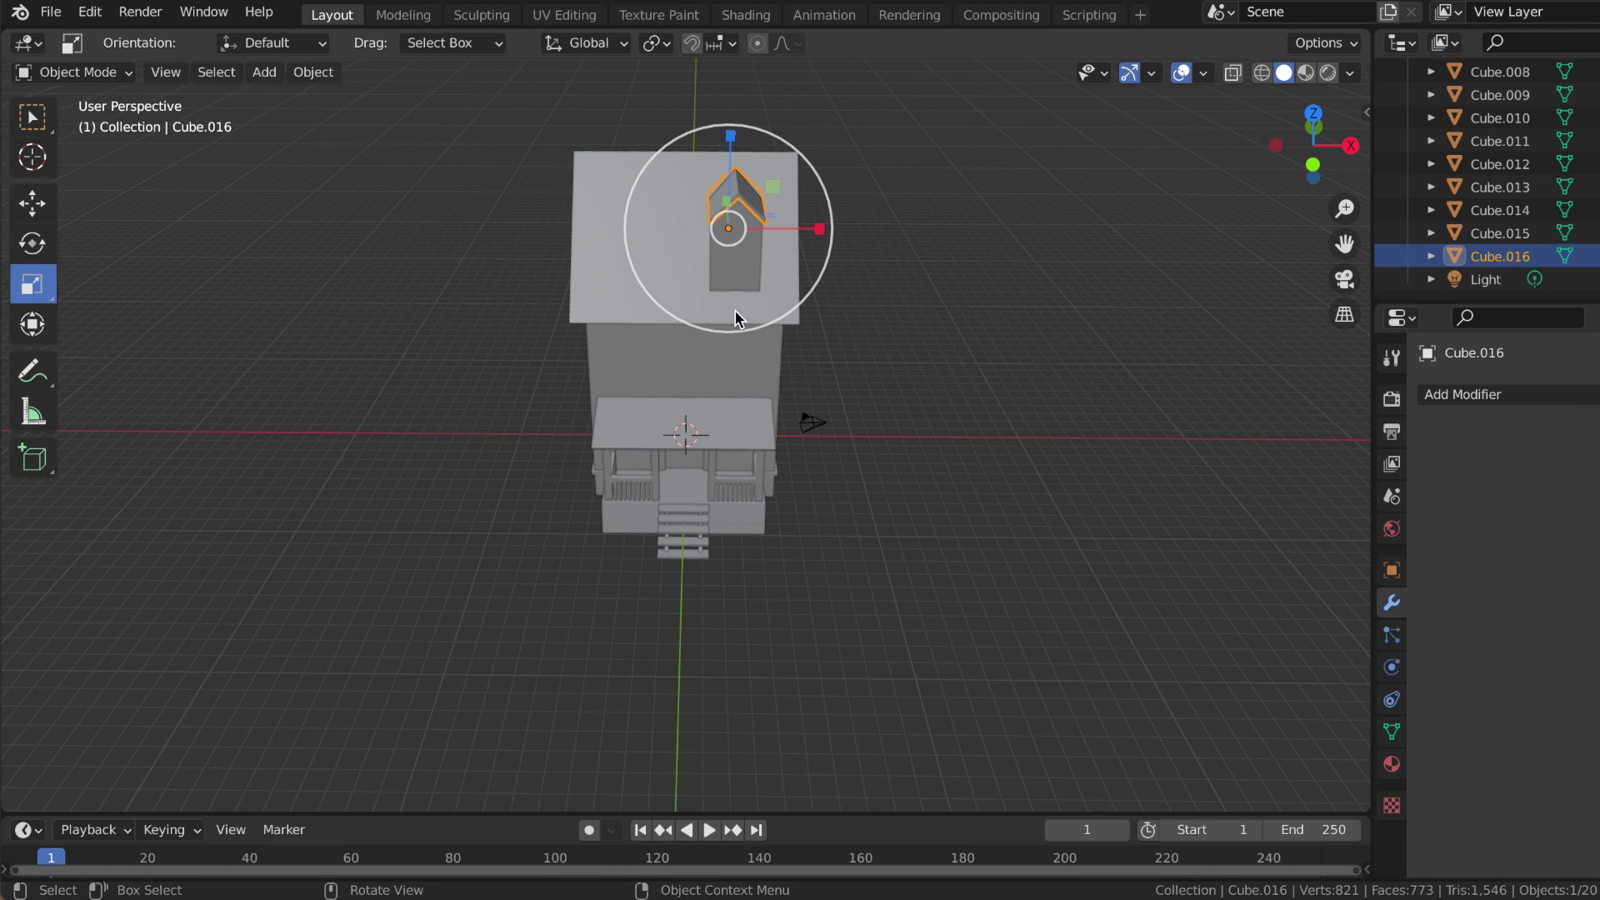
- Duplicate the dormer body and roof, placing the copy left of the original
{"action": "left_click", "coordinate": [752, 280], "text": "shift"}
{"action": "key", "text": "ctrl+c"}
{"action": "key", "text": "ctrl+v"}
{"action": "left_click_drag", "start_coordinate": [750, 278], "coordinate": [760, 242]}
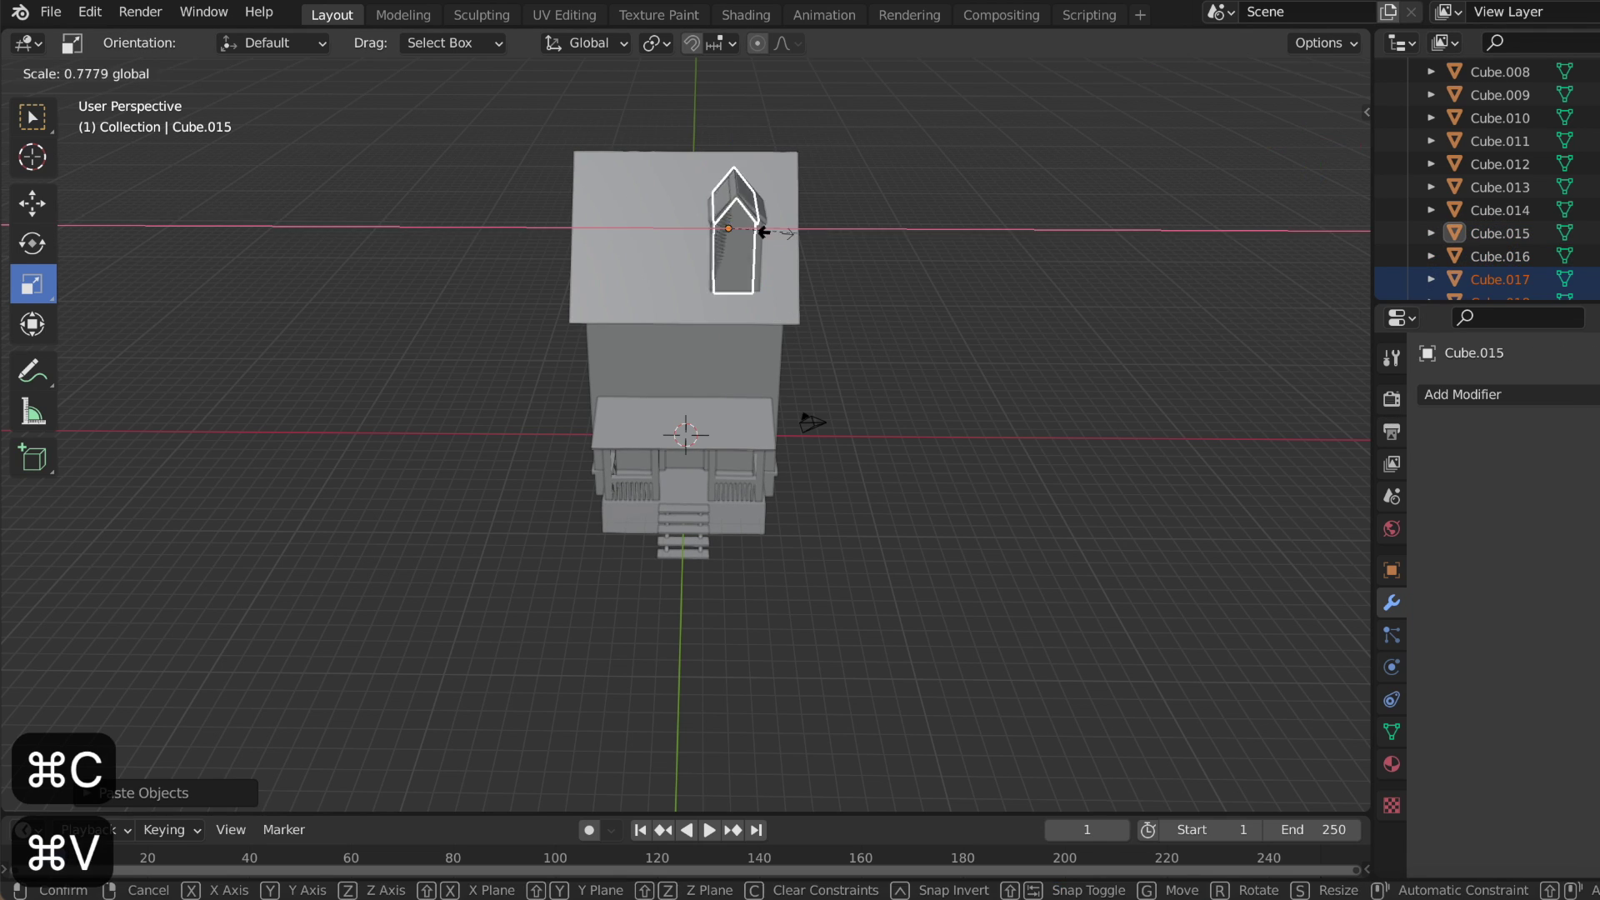
{"action": "key", "text": "super+z"}
{"action": "left_click_drag", "start_coordinate": [861, 238], "coordinate": [749, 238]}
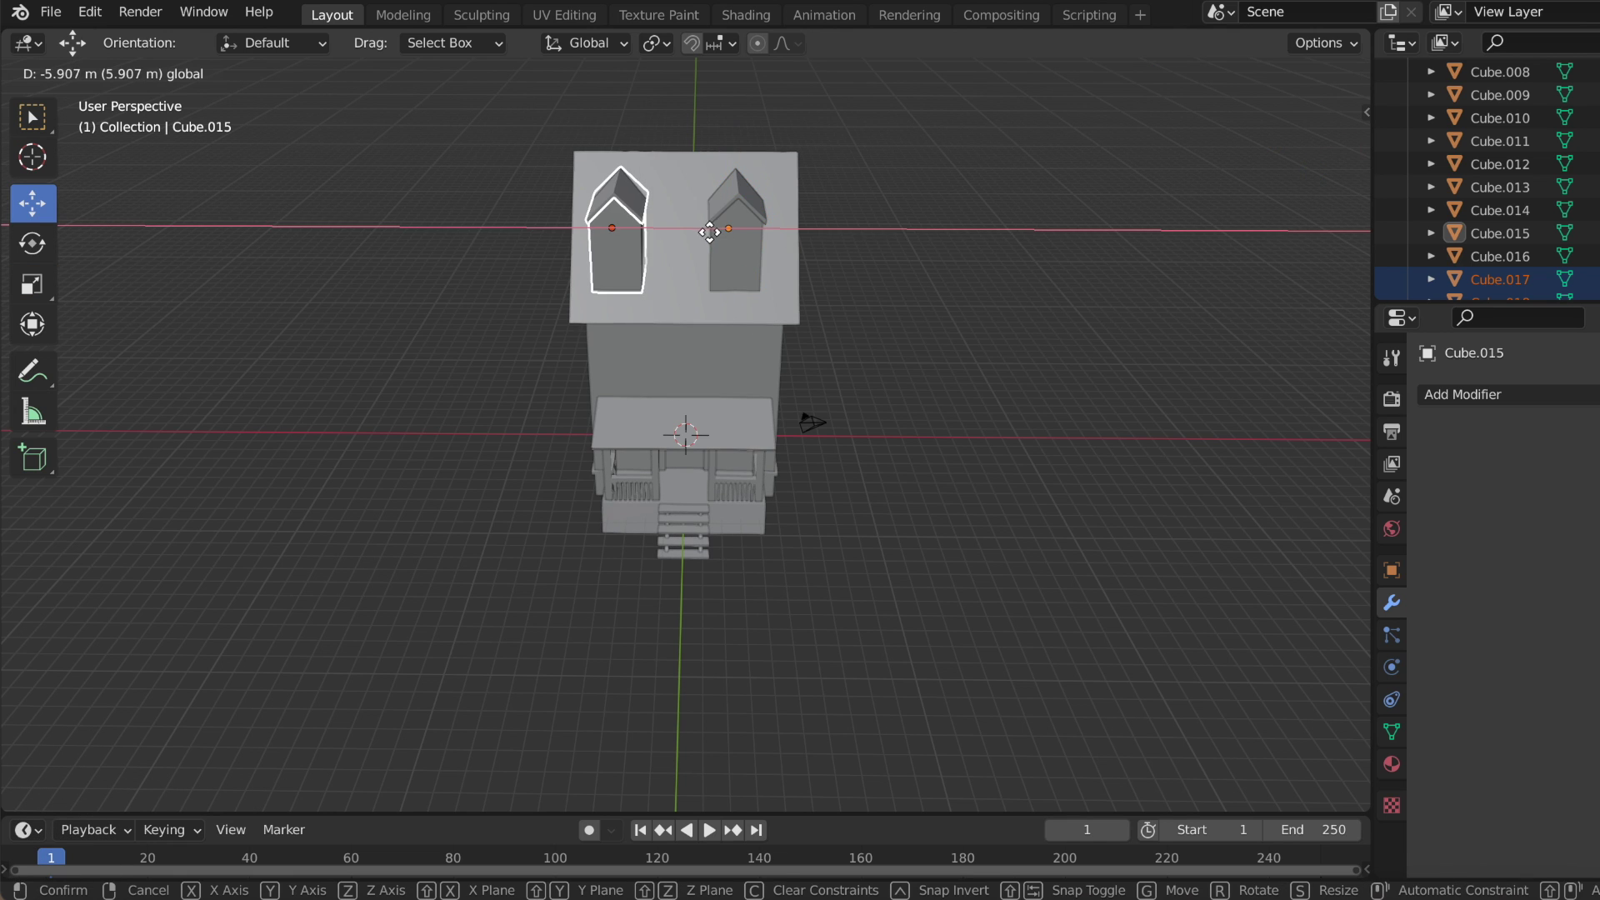
{"action": "left_click", "coordinate": [1313, 164]}
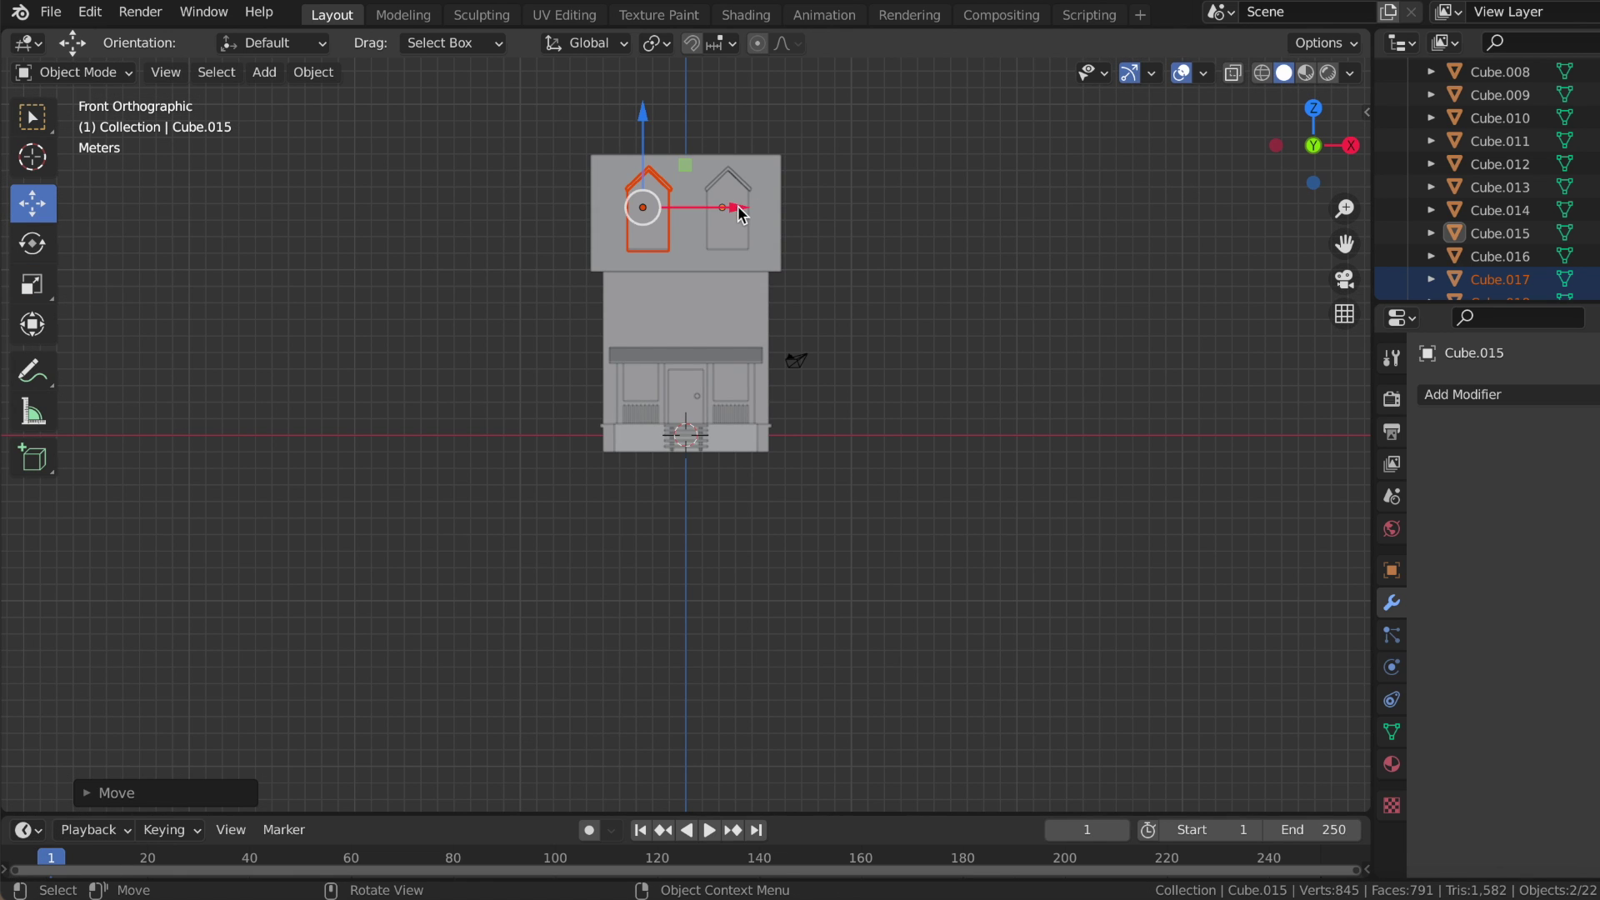
{"action": "left_click", "coordinate": [898, 236]}
{"action": "middle_click_drag", "start_coordinate": [898, 236], "coordinate": [899, 235]}
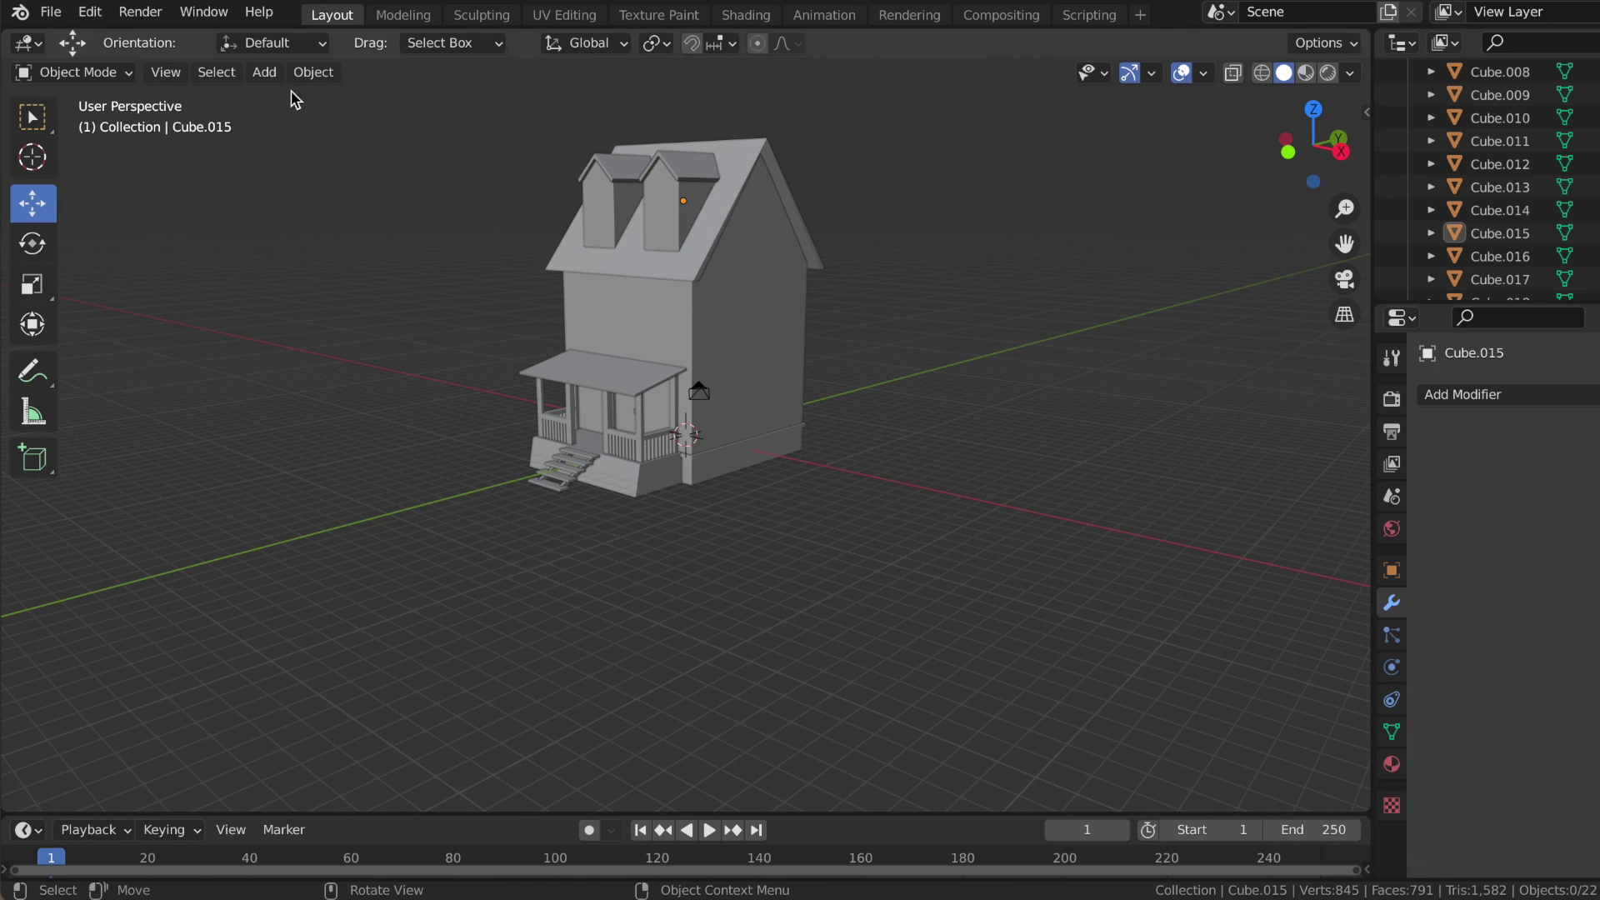
- Add a cube and move it up along Z and across along Y over the upper roof
{"action": "left_click", "coordinate": [264, 72]}
{"action": "middle_click_drag", "start_coordinate": [723, 350], "coordinate": [723, 350]}
{"action": "left_click", "coordinate": [265, 71]}
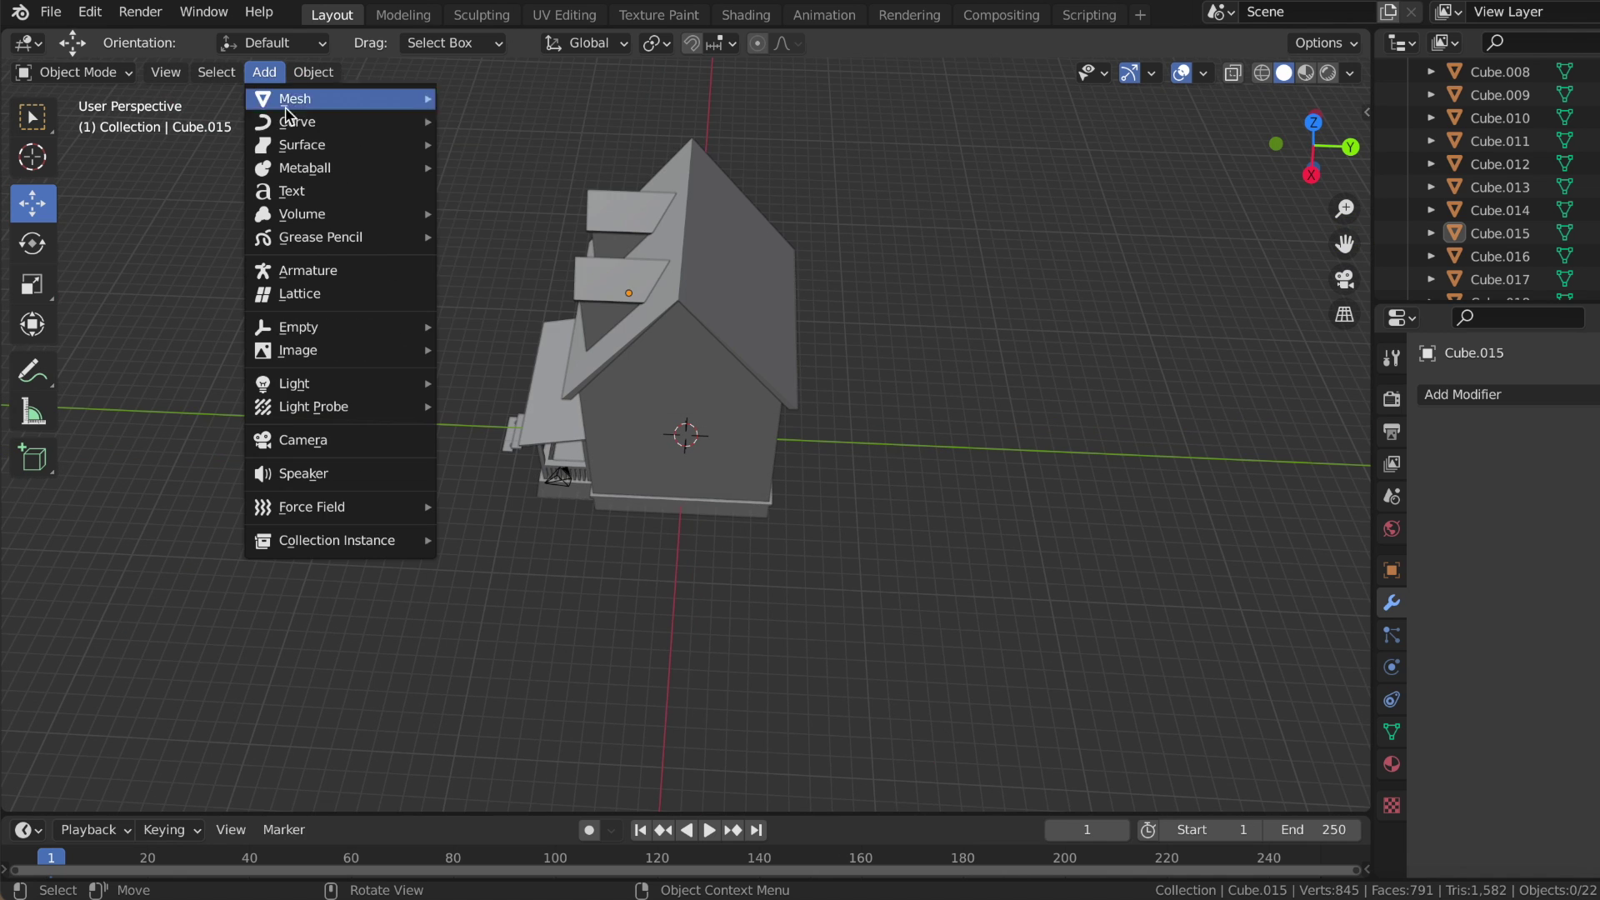
{"action": "left_click", "coordinate": [488, 121]}
{"action": "key", "text": "g"}
{"action": "key", "text": "z"}
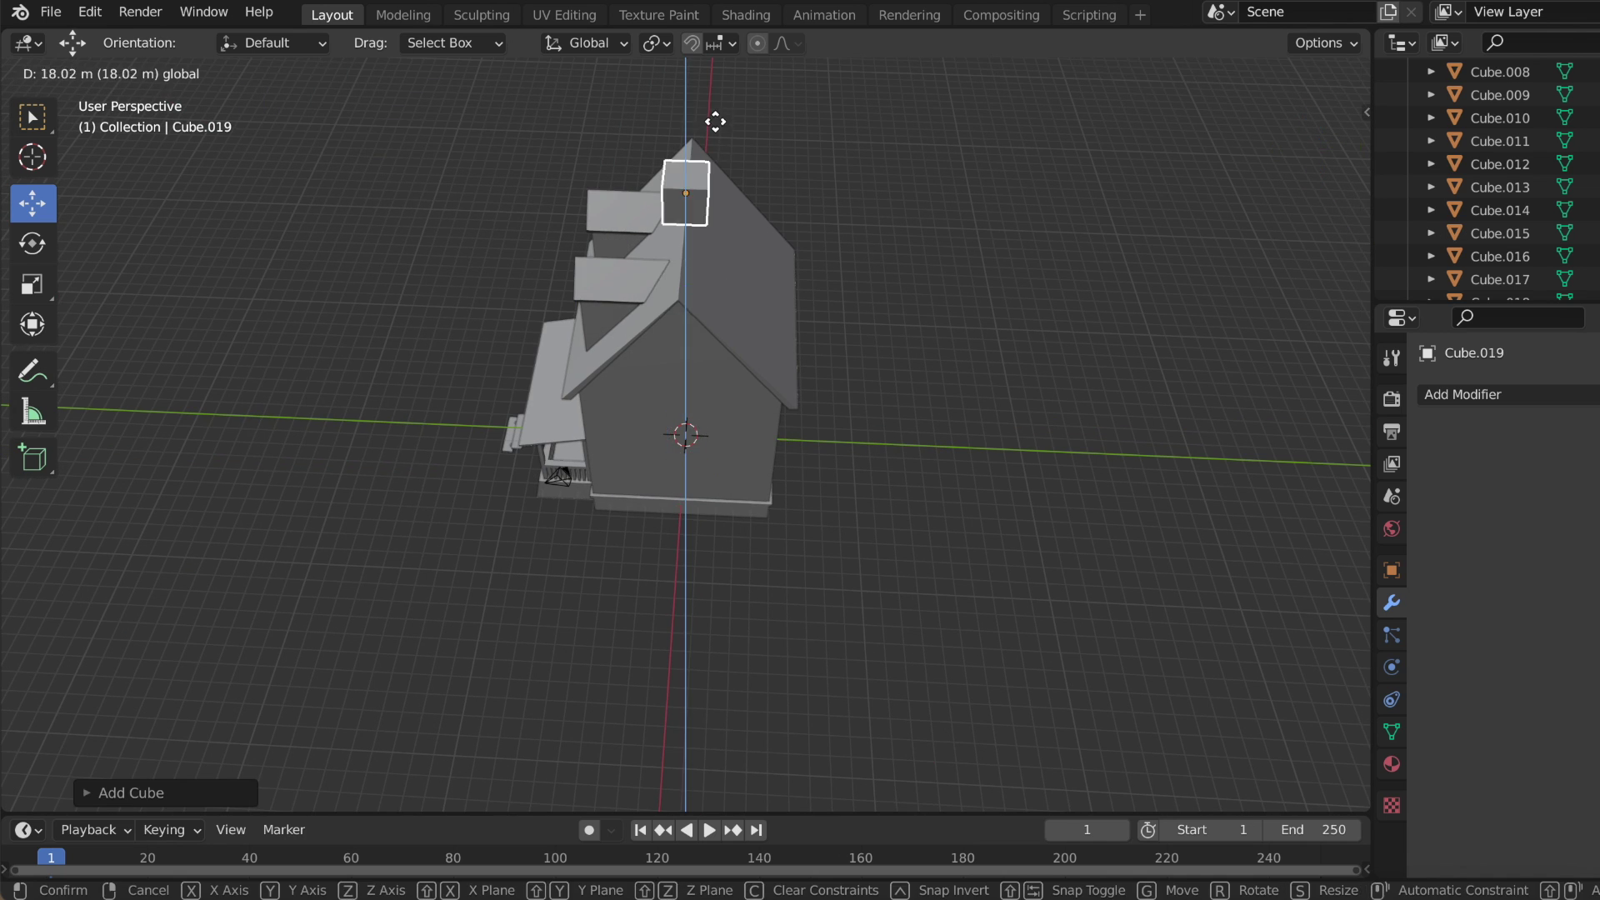
{"action": "left_click", "coordinate": [714, 169]}
{"action": "key", "text": "g"}
{"action": "key", "text": "y"}
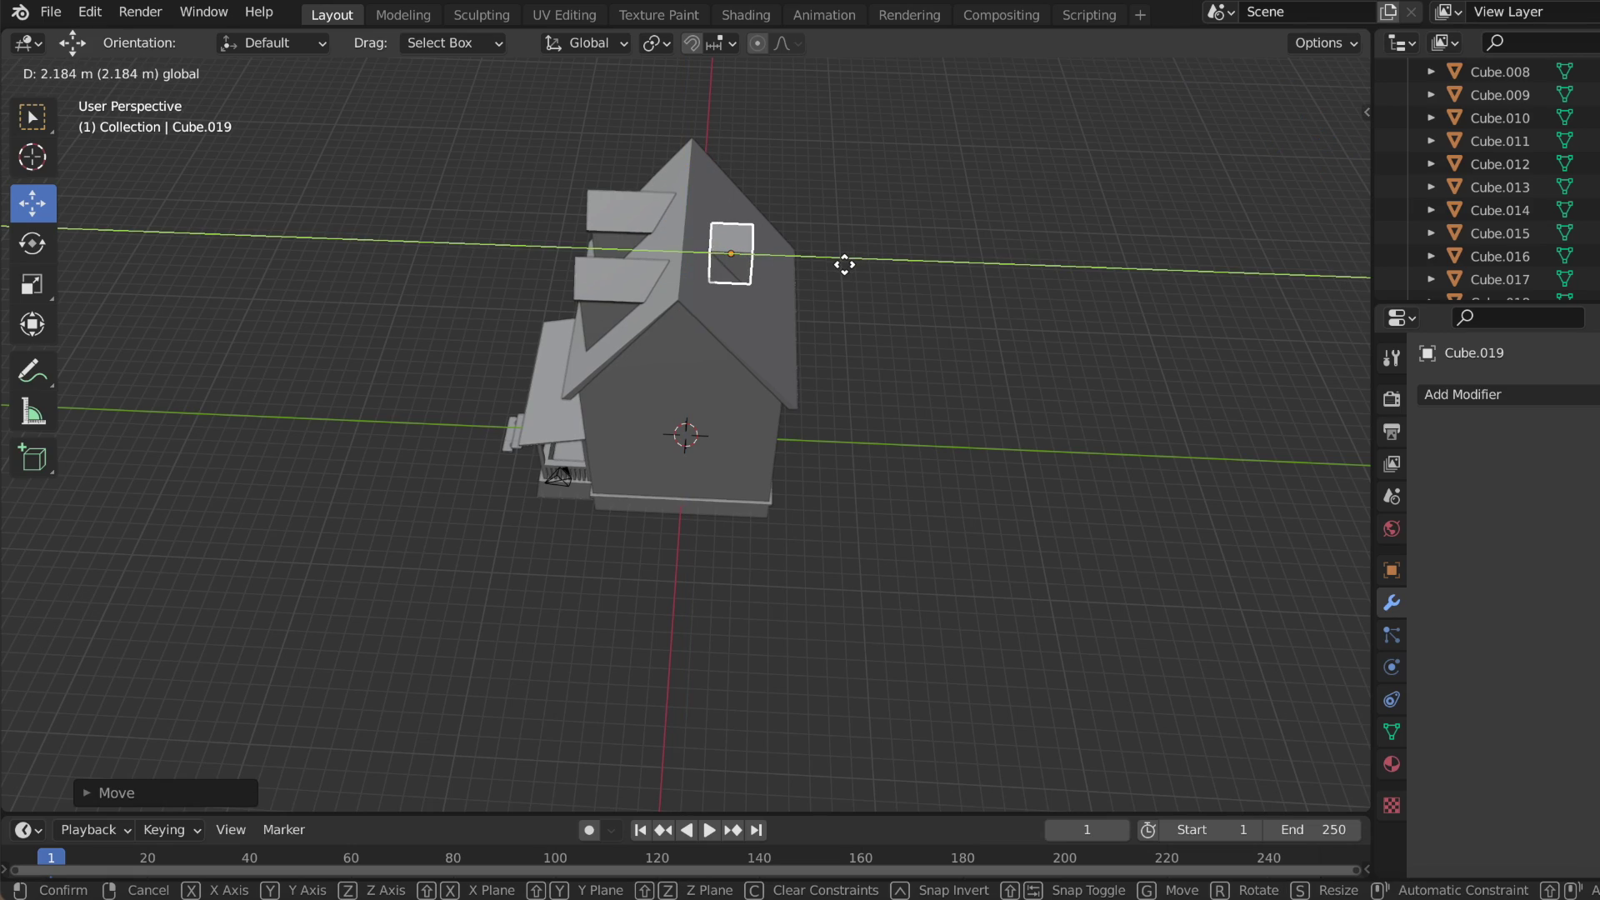
{"action": "left_click", "coordinate": [838, 266]}
- Scale the cube into a flat, elongated block
{"action": "middle_click_drag", "start_coordinate": [839, 263], "coordinate": [839, 263]}
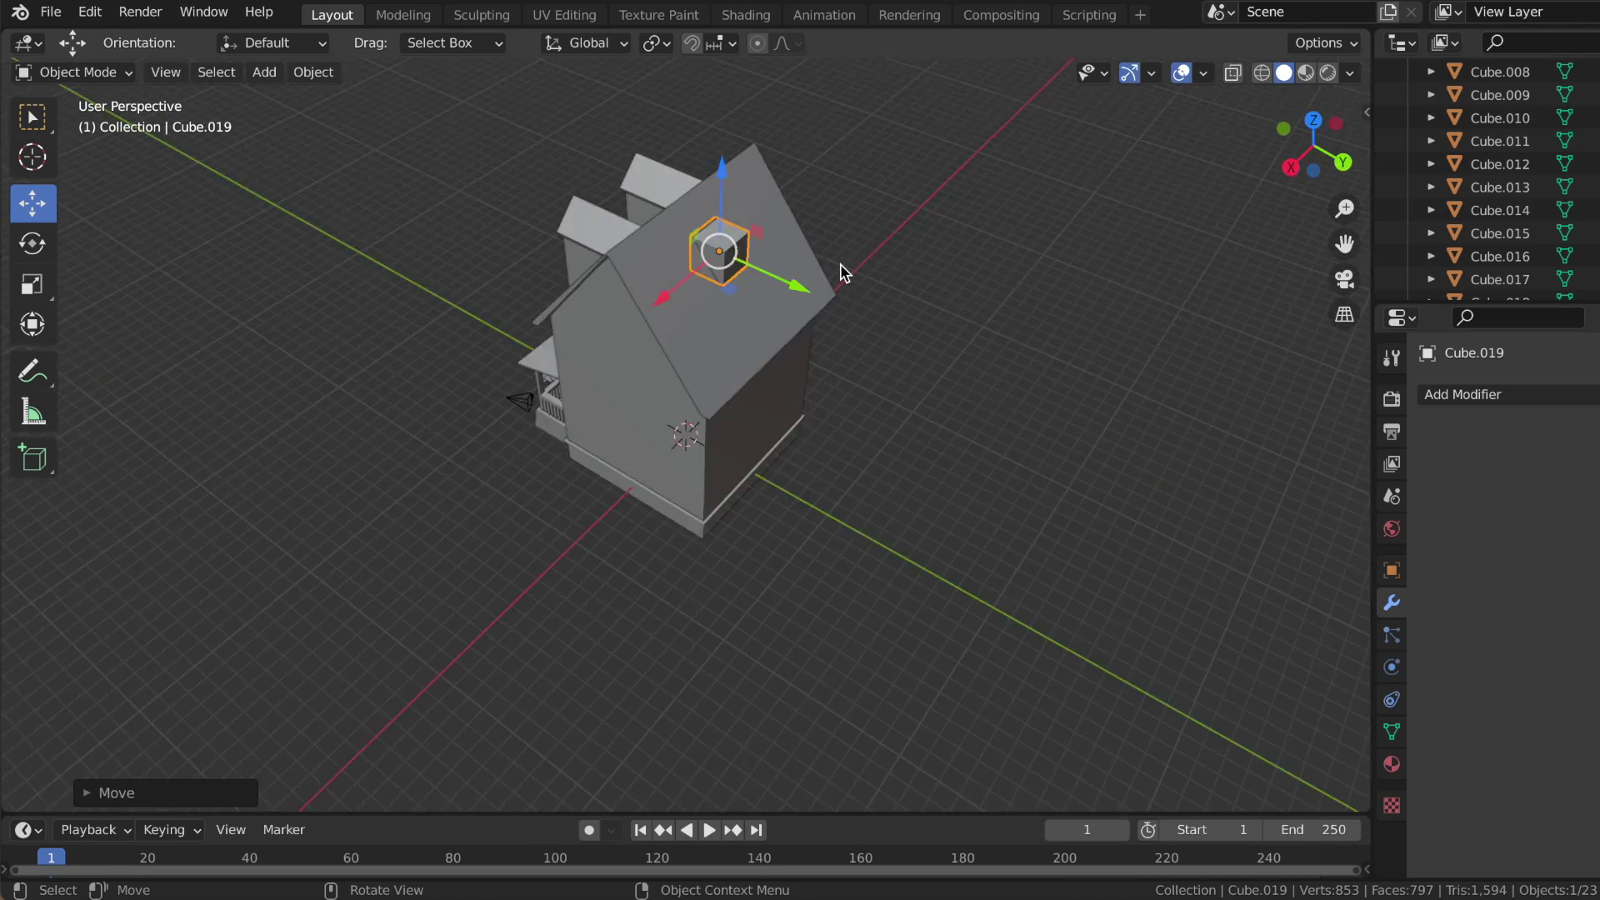
{"action": "scroll", "coordinate": [840, 264], "scroll_direction": "up", "scroll_amount": 2}
{"action": "left_click", "coordinate": [31, 244]}
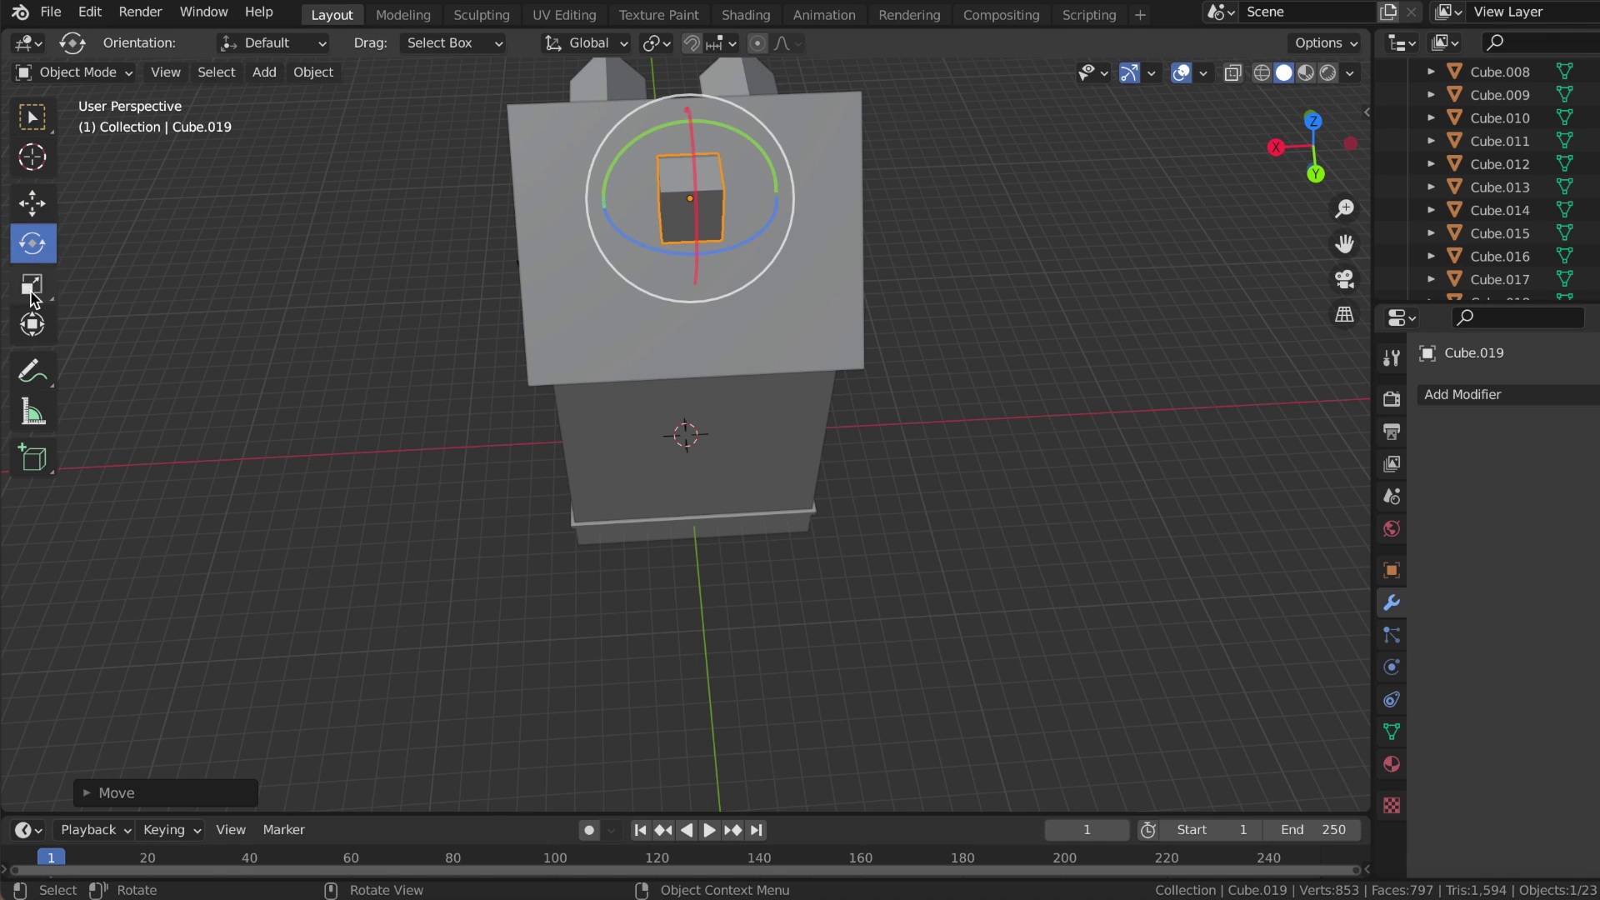
{"action": "left_click", "coordinate": [32, 284]}
{"action": "left_click_drag", "start_coordinate": [600, 199], "coordinate": [483, 203]}
{"action": "middle_click_drag", "start_coordinate": [483, 203], "coordinate": [482, 203]}
- Slide the flat block into place on the upper roof slope
{"action": "left_click", "coordinate": [31, 203]}
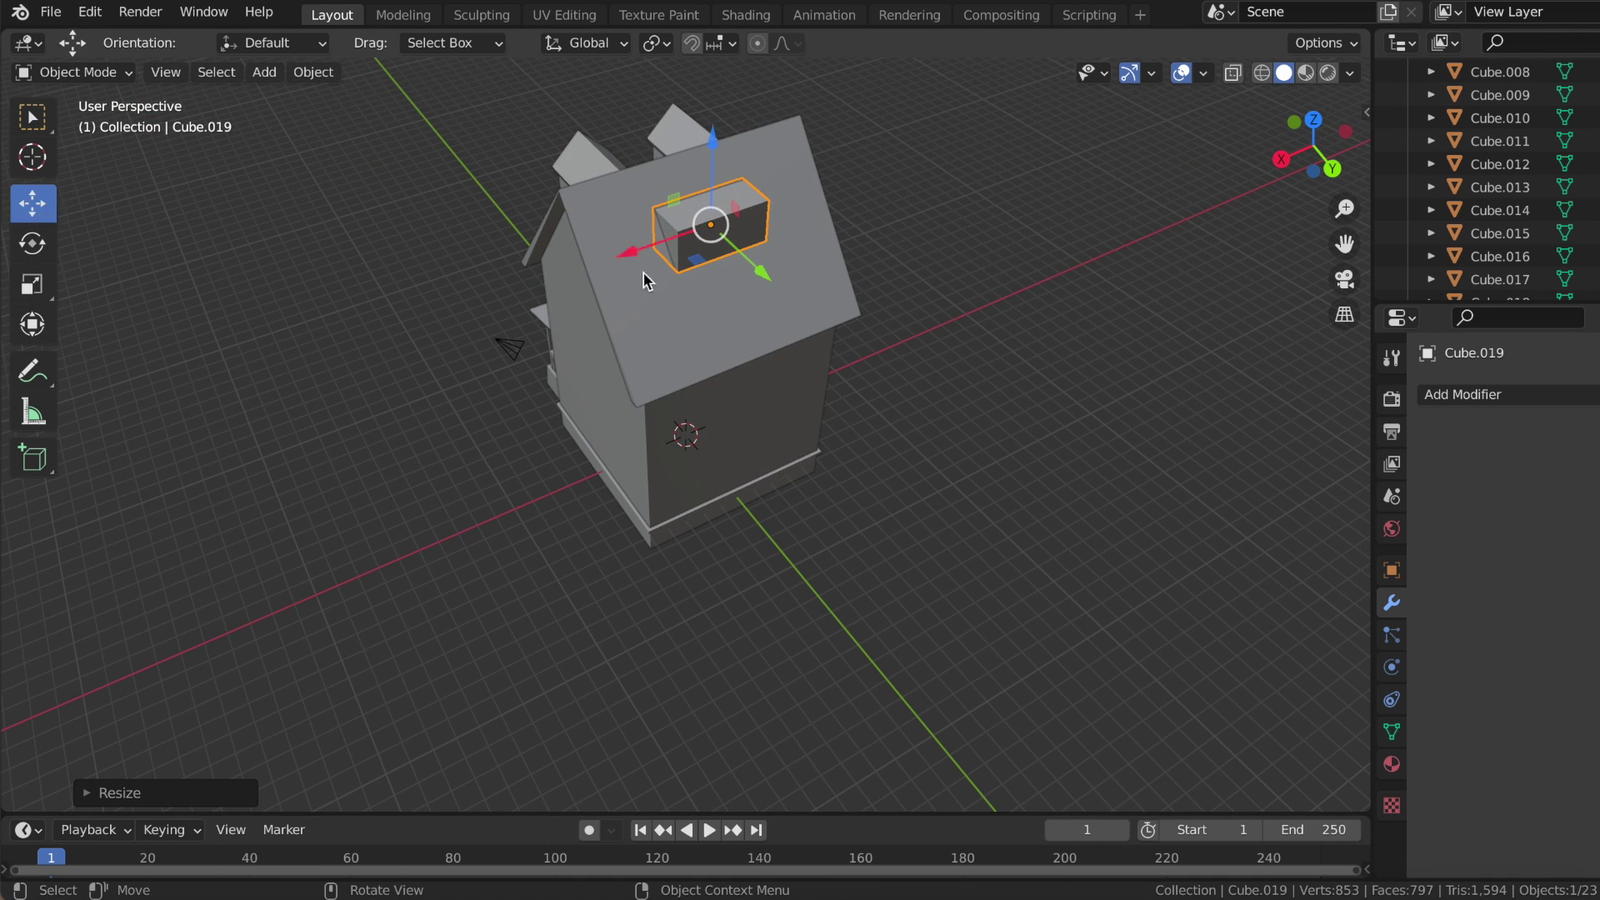
{"action": "left_click_drag", "start_coordinate": [775, 281], "coordinate": [763, 264]}
{"action": "left_click_drag", "start_coordinate": [621, 257], "coordinate": [673, 252]}
{"action": "mouse_move", "coordinate": [673, 251]}
{"action": "middle_mouse_down"}
{"action": "mouse_move", "coordinate": [859, 218]}
{"action": "mouse_move", "coordinate": [976, 241]}
{"action": "mouse_move", "coordinate": [916, 208]}
{"action": "middle_mouse_up"}
{"action": "left_click", "coordinate": [916, 233]}
{"action": "left_click", "coordinate": [264, 71]}
- Add a small chimney cube, raise it onto the roof block and enlarge it slightly
{"action": "left_click", "coordinate": [500, 123]}
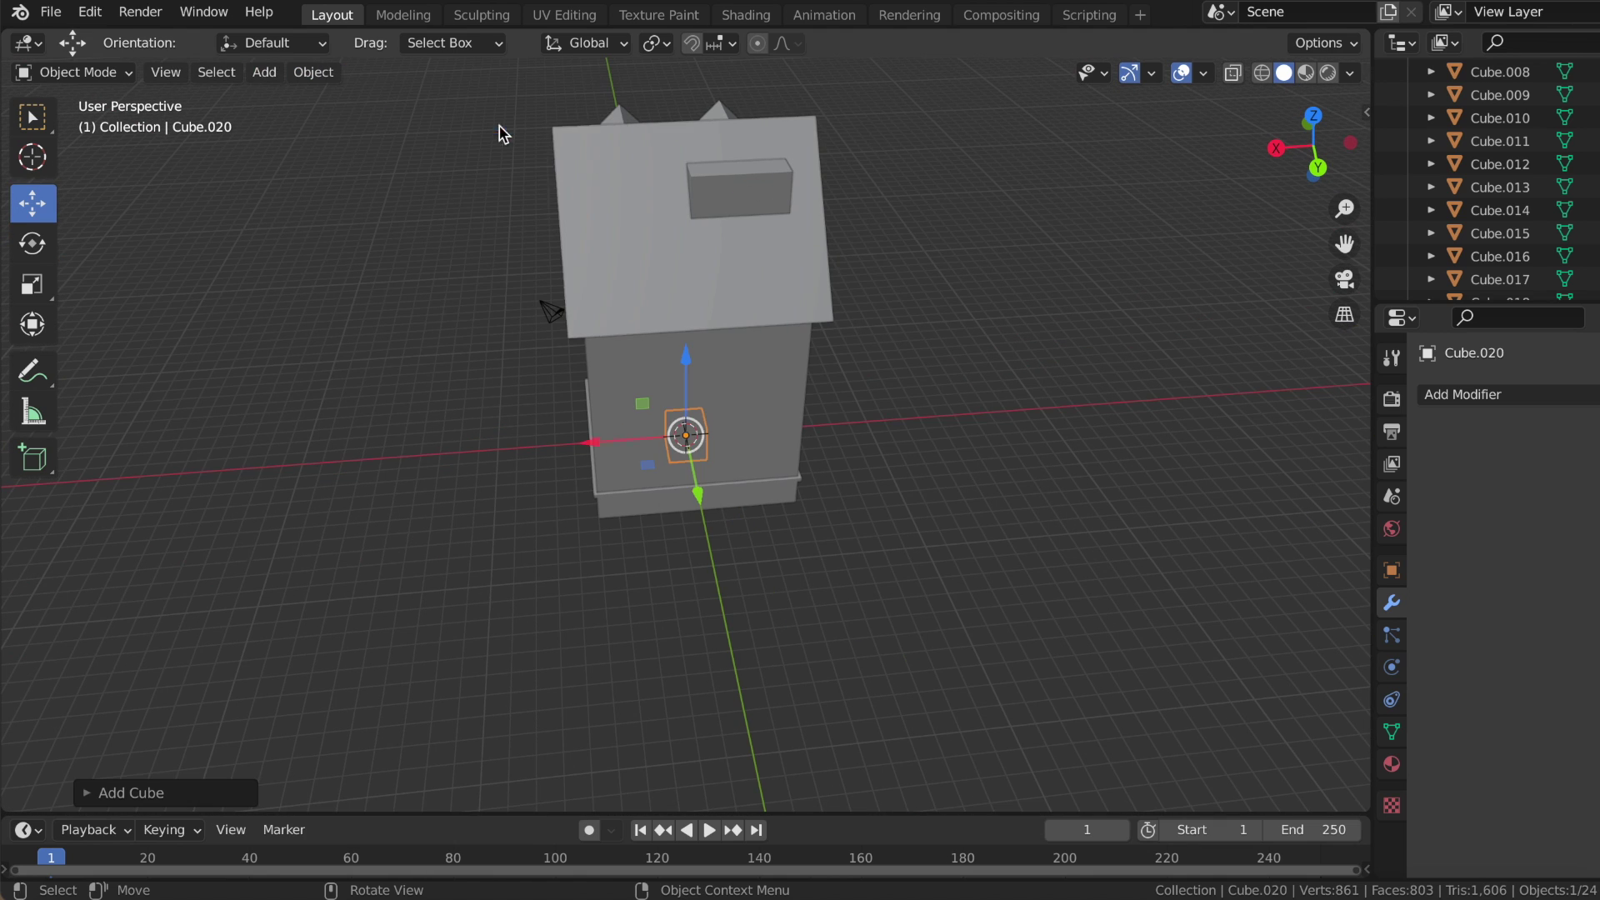
{"action": "left_click_drag", "start_coordinate": [688, 367], "coordinate": [728, 812]}
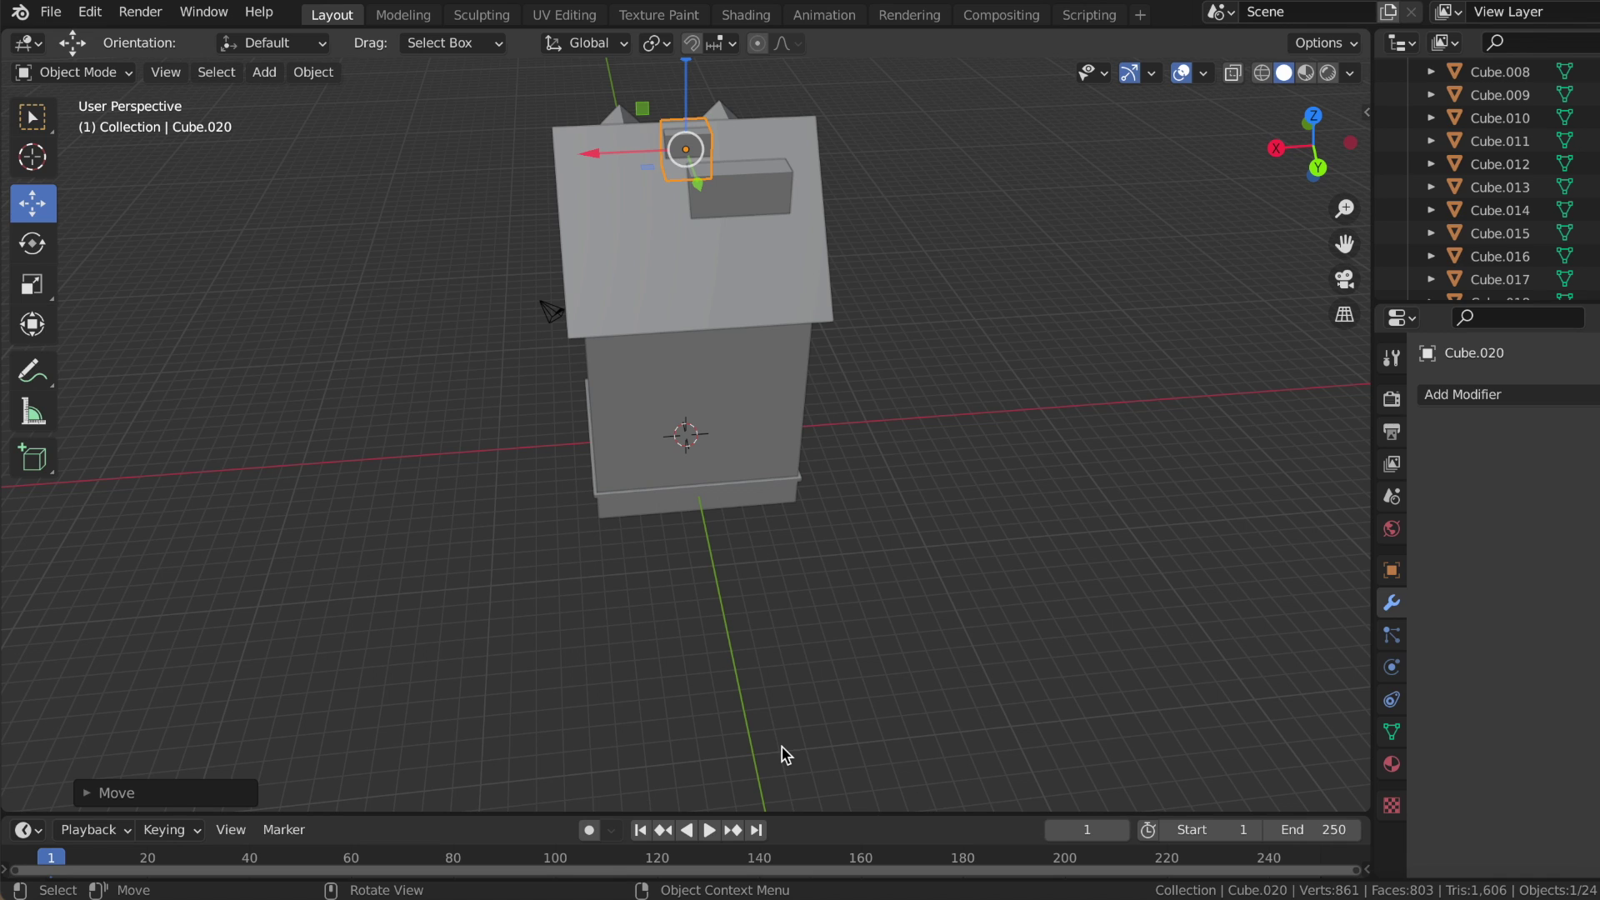
{"action": "middle_click_drag", "start_coordinate": [783, 754], "coordinate": [783, 733]}
{"action": "key", "text": "g"}
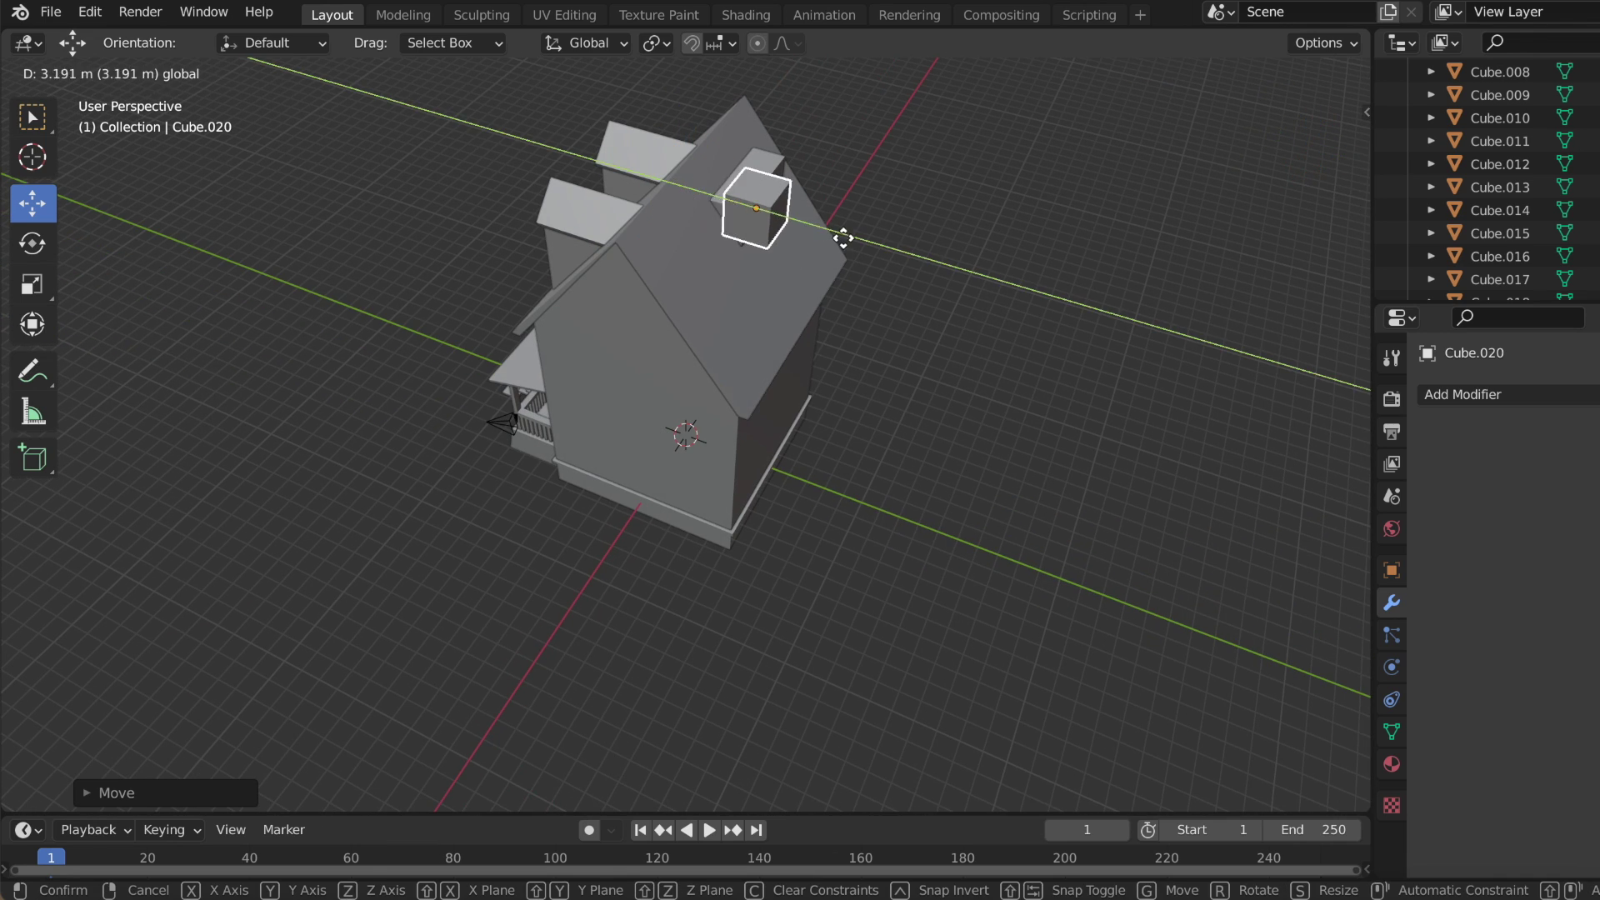
{"action": "left_click", "coordinate": [798, 230]}
{"action": "middle_click_drag", "start_coordinate": [798, 230], "coordinate": [809, 215]}
{"action": "scroll", "coordinate": [805, 217], "scroll_direction": "up", "scroll_amount": 3}
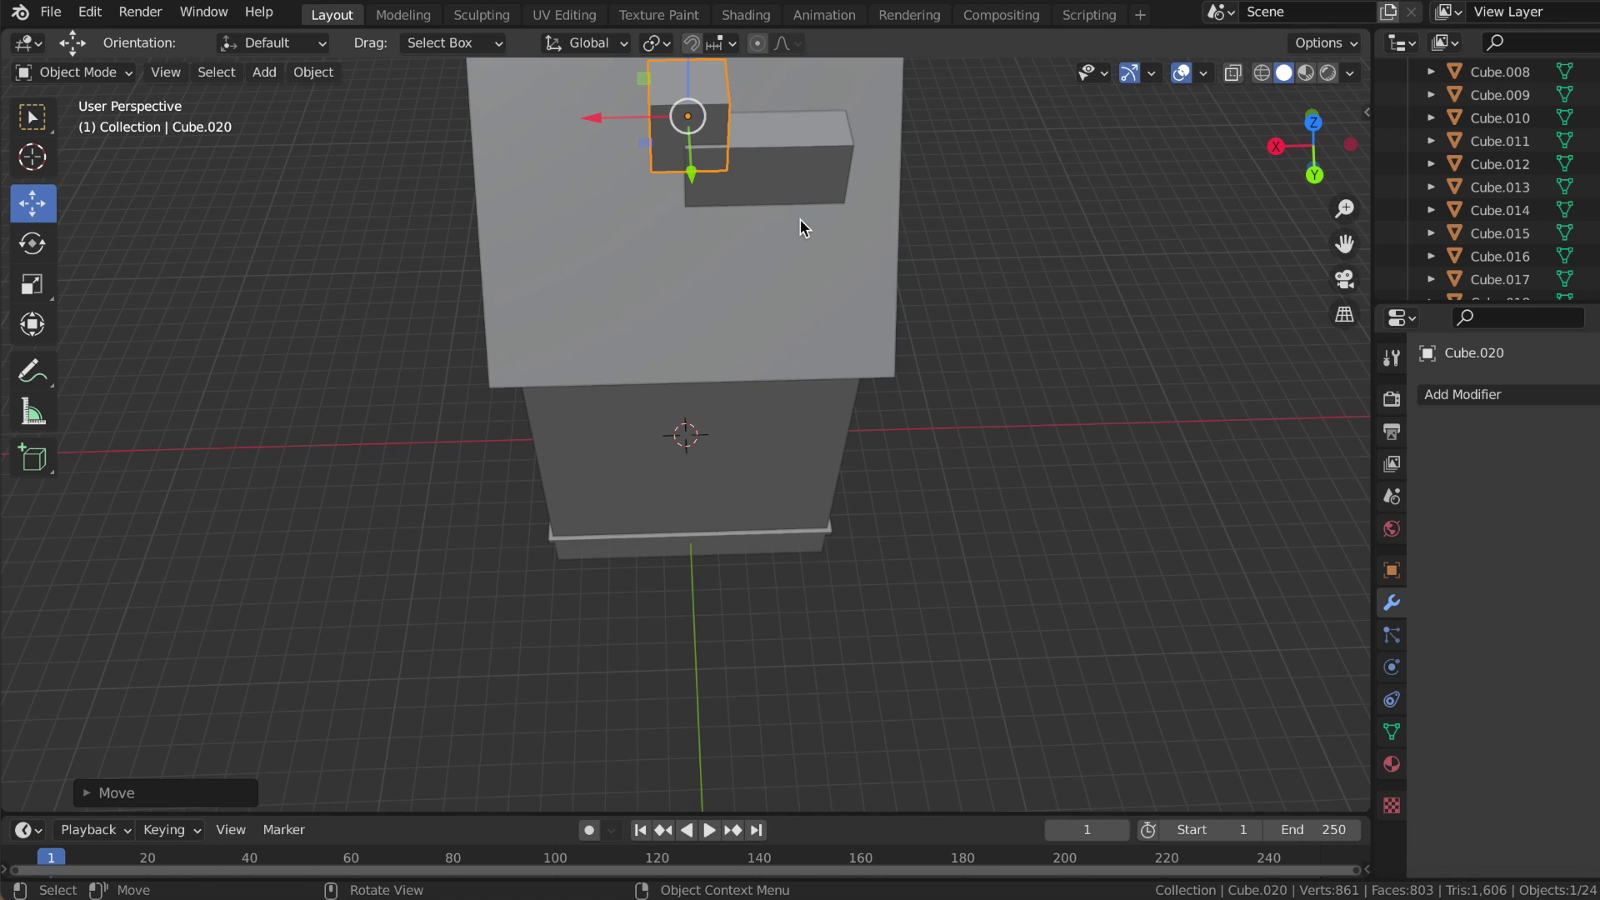
{"action": "key", "text": "s"}
{"action": "key", "text": "s"}
{"action": "key", "text": "s"}
{"action": "key", "text": "s"}
- Nudge the chimney cube along the Y axis on the roof block
{"action": "key", "text": "s"}
{"action": "key", "text": "s"}
{"action": "key", "text": "s"}
{"action": "left_click", "coordinate": [779, 200]}
{"action": "middle_click_drag", "start_coordinate": [779, 200], "coordinate": [742, 184]}
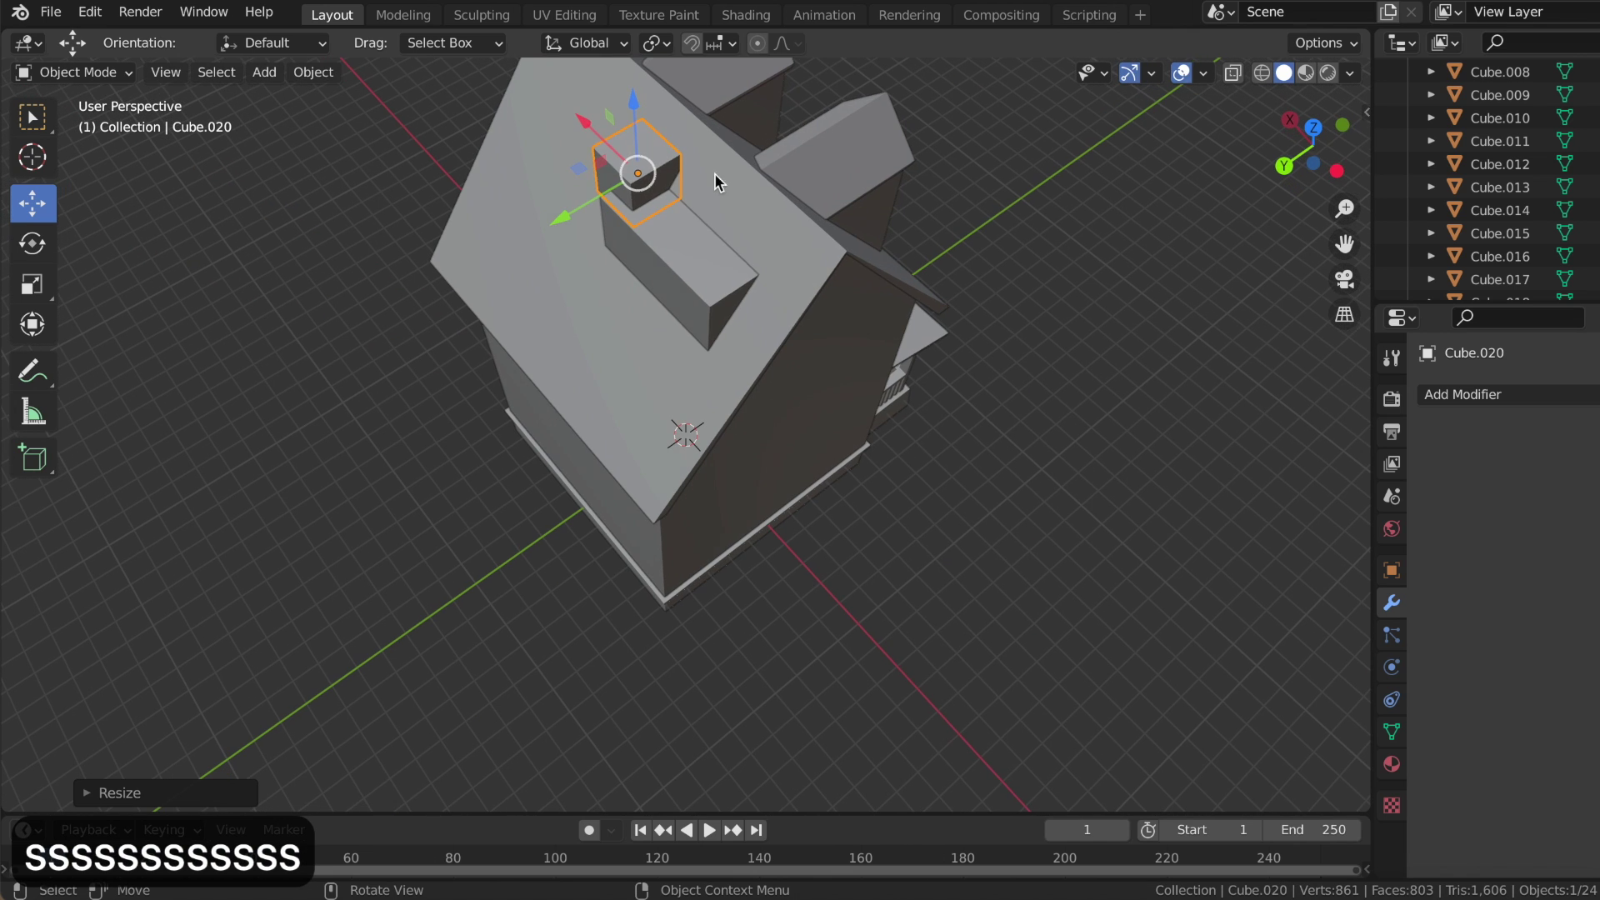
{"action": "key", "text": "g"}
{"action": "right_click", "coordinate": [635, 223]}
{"action": "key", "text": "s"}
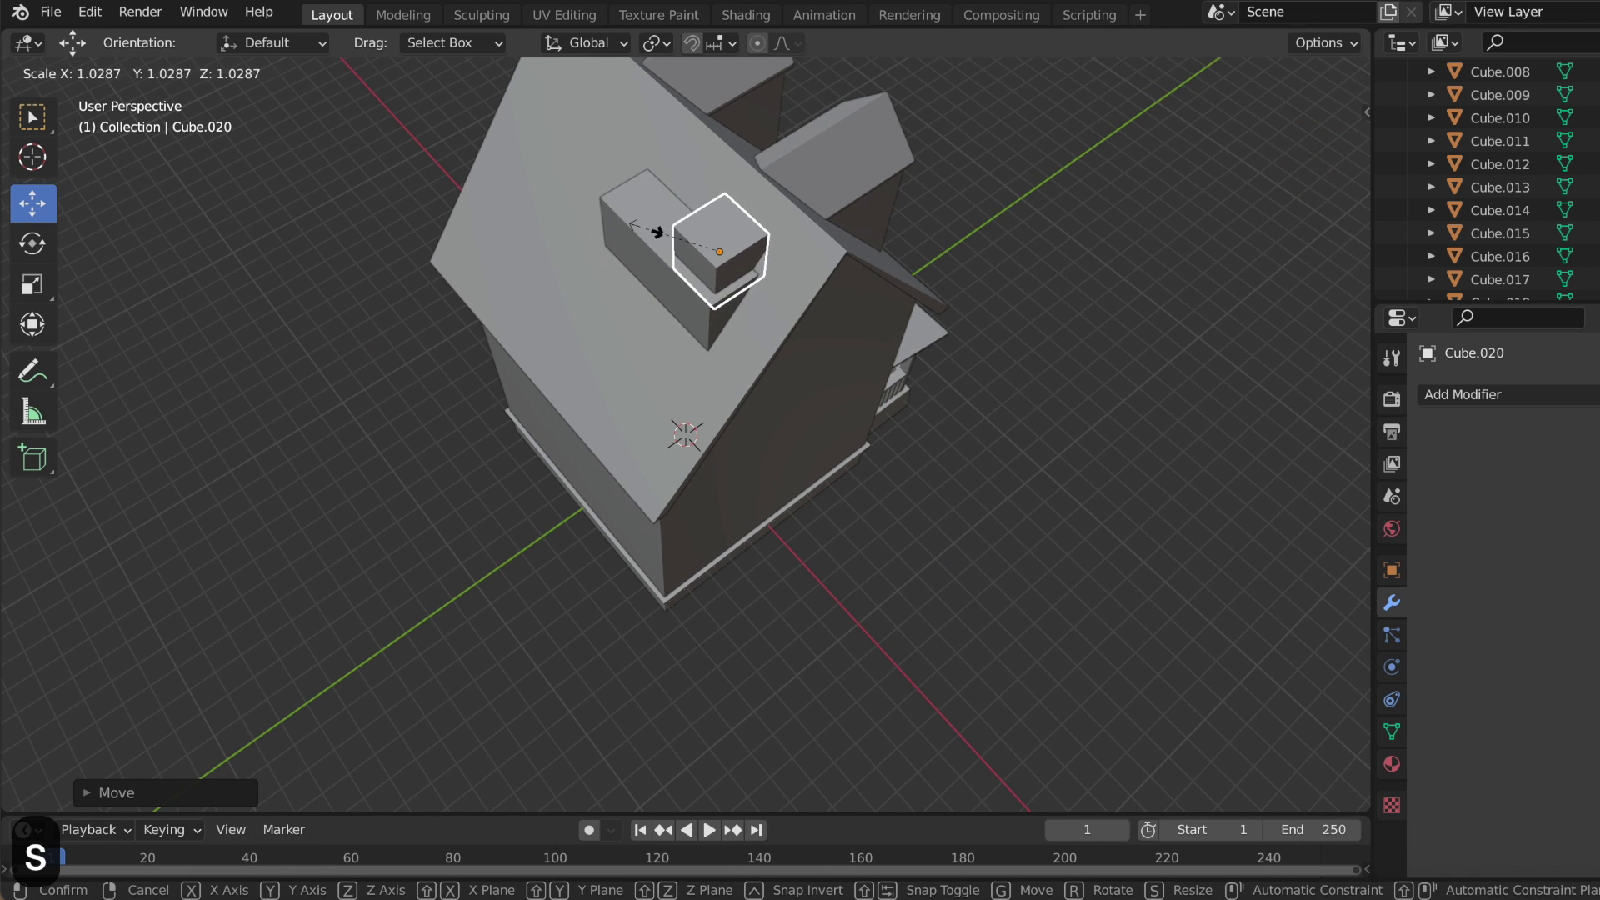
{"action": "right_click", "coordinate": [645, 234]}
{"action": "middle_click_drag", "start_coordinate": [645, 233], "coordinate": [371, 171]}
{"action": "left_click_drag", "start_coordinate": [588, 209], "coordinate": [571, 211]}
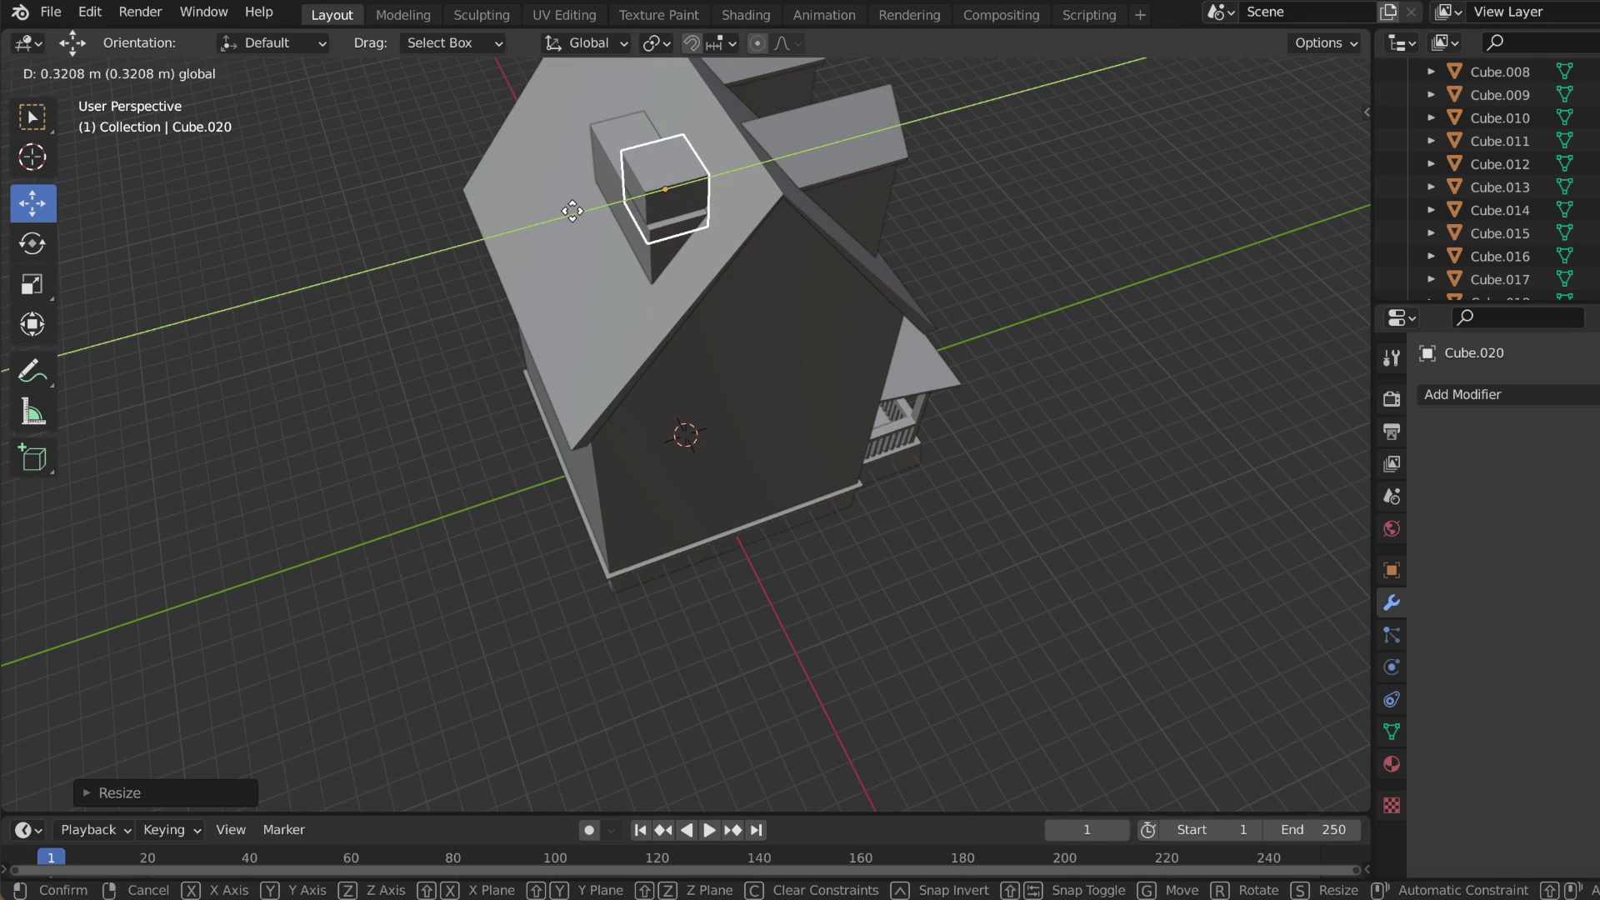
{"action": "left_click", "coordinate": [578, 208]}
{"action": "key", "text": "KP_7"}
{"action": "middle_click_drag", "start_coordinate": [579, 208], "coordinate": [608, 225]}
- Move the chimney cube along X to the outer end of the roof block
{"action": "key", "text": "g"}
{"action": "key", "text": "x"}
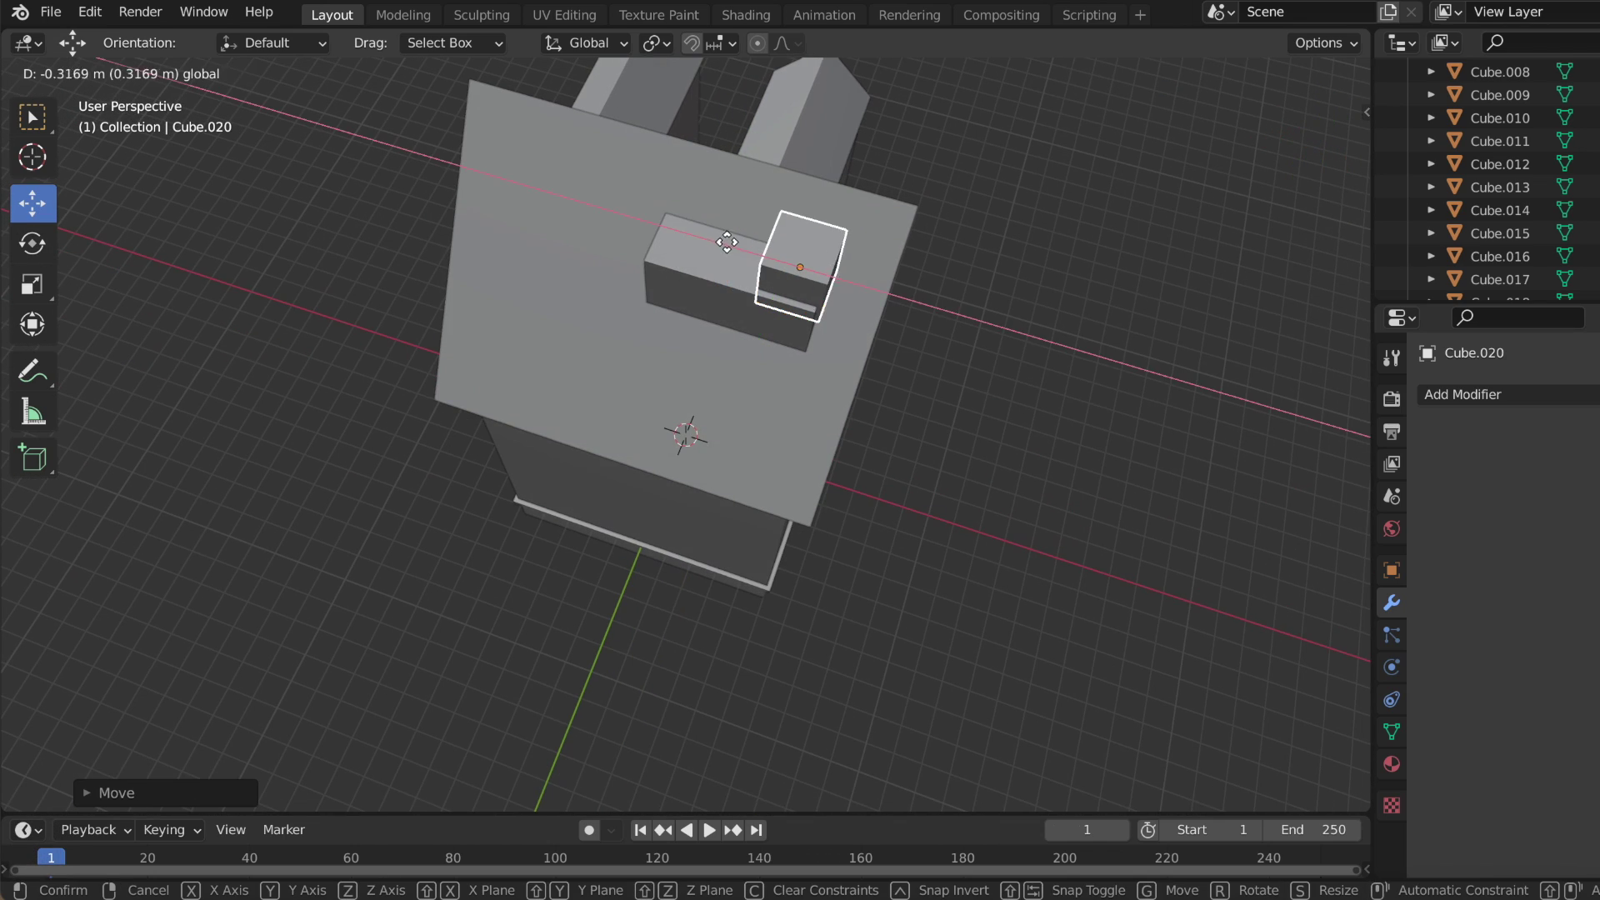
{"action": "left_click", "coordinate": [711, 238]}
{"action": "left_click", "coordinate": [697, 237]}
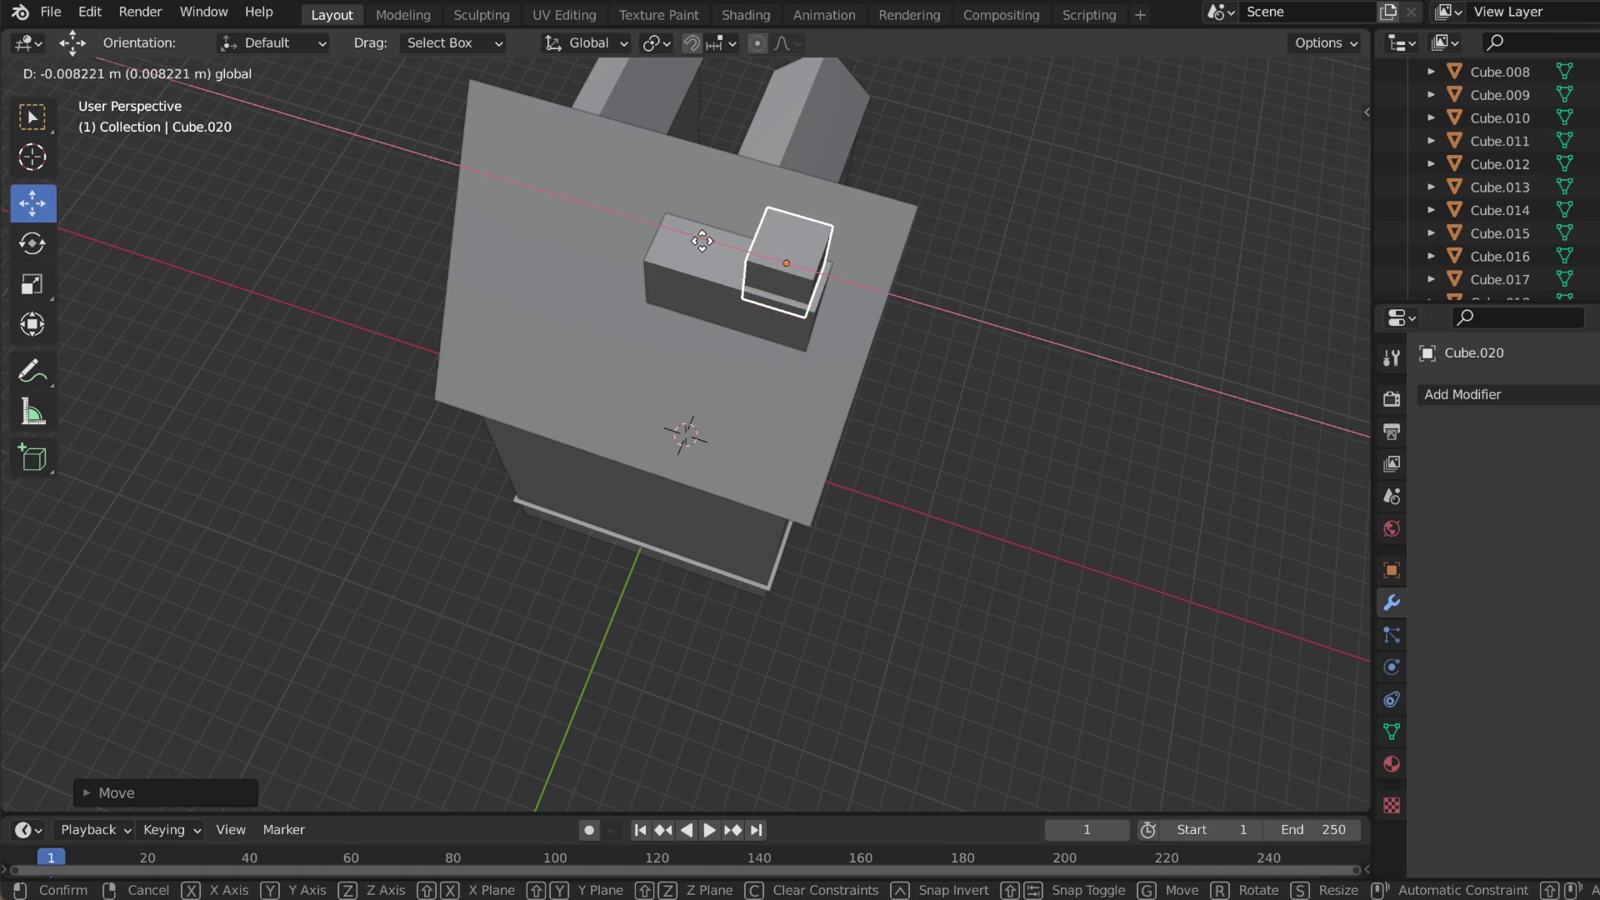
{"action": "middle_click_drag", "start_coordinate": [1028, 317], "coordinate": [992, 295]}
{"action": "key", "text": "Tab"}
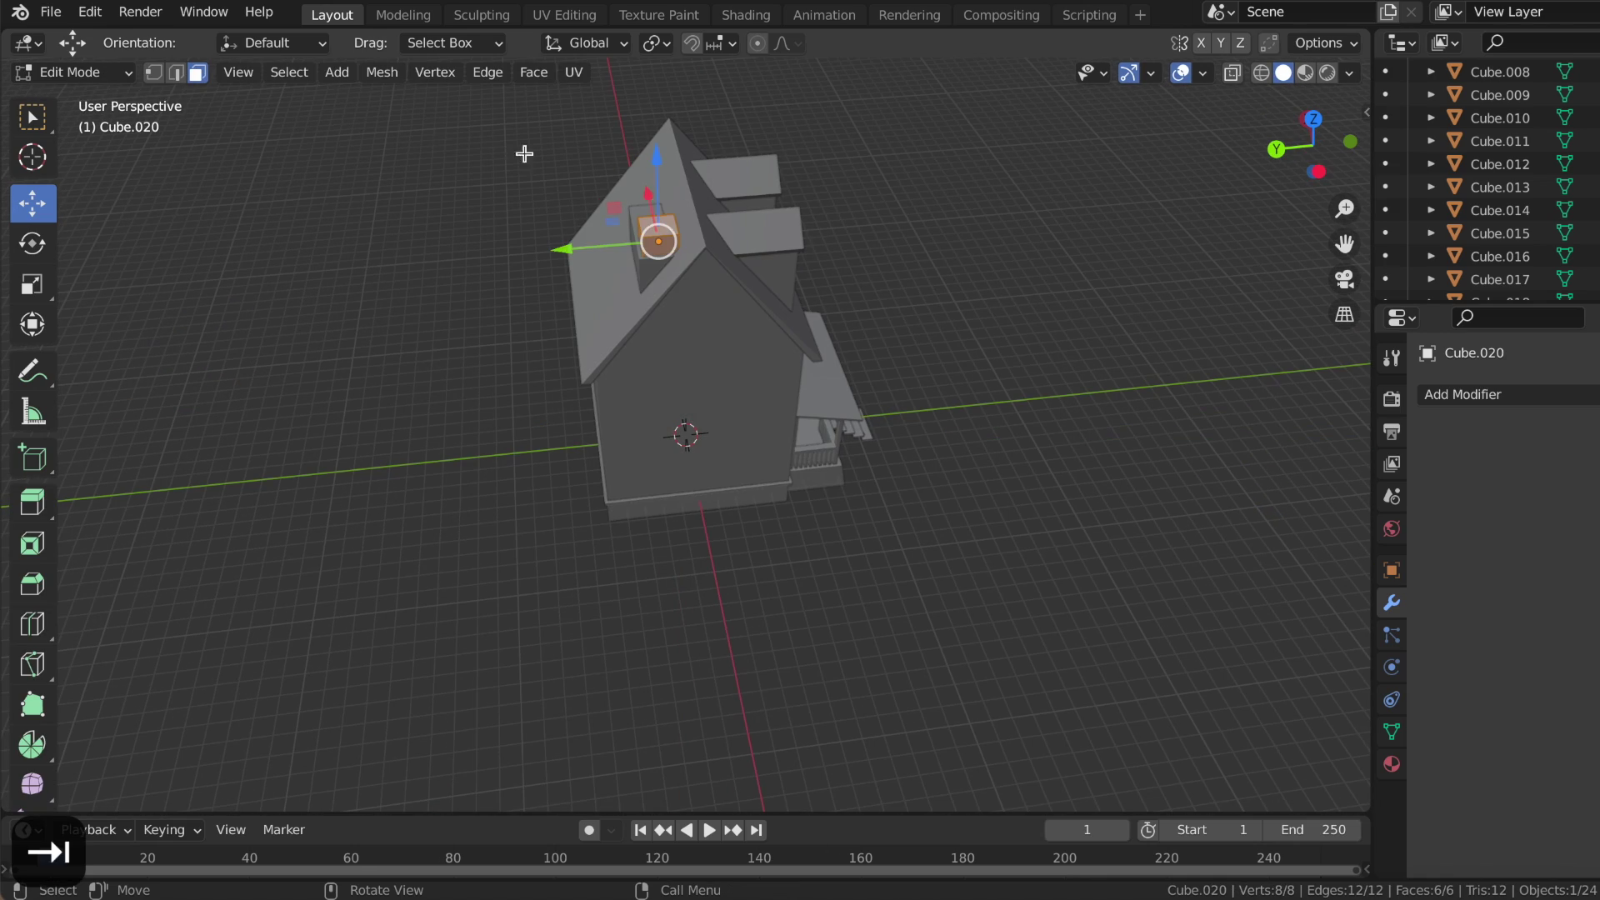
- Raise the chimney's top face to set a tall chimney height
{"action": "left_click", "coordinate": [666, 221]}
{"action": "left_click_drag", "start_coordinate": [660, 148], "coordinate": [658, 79]}
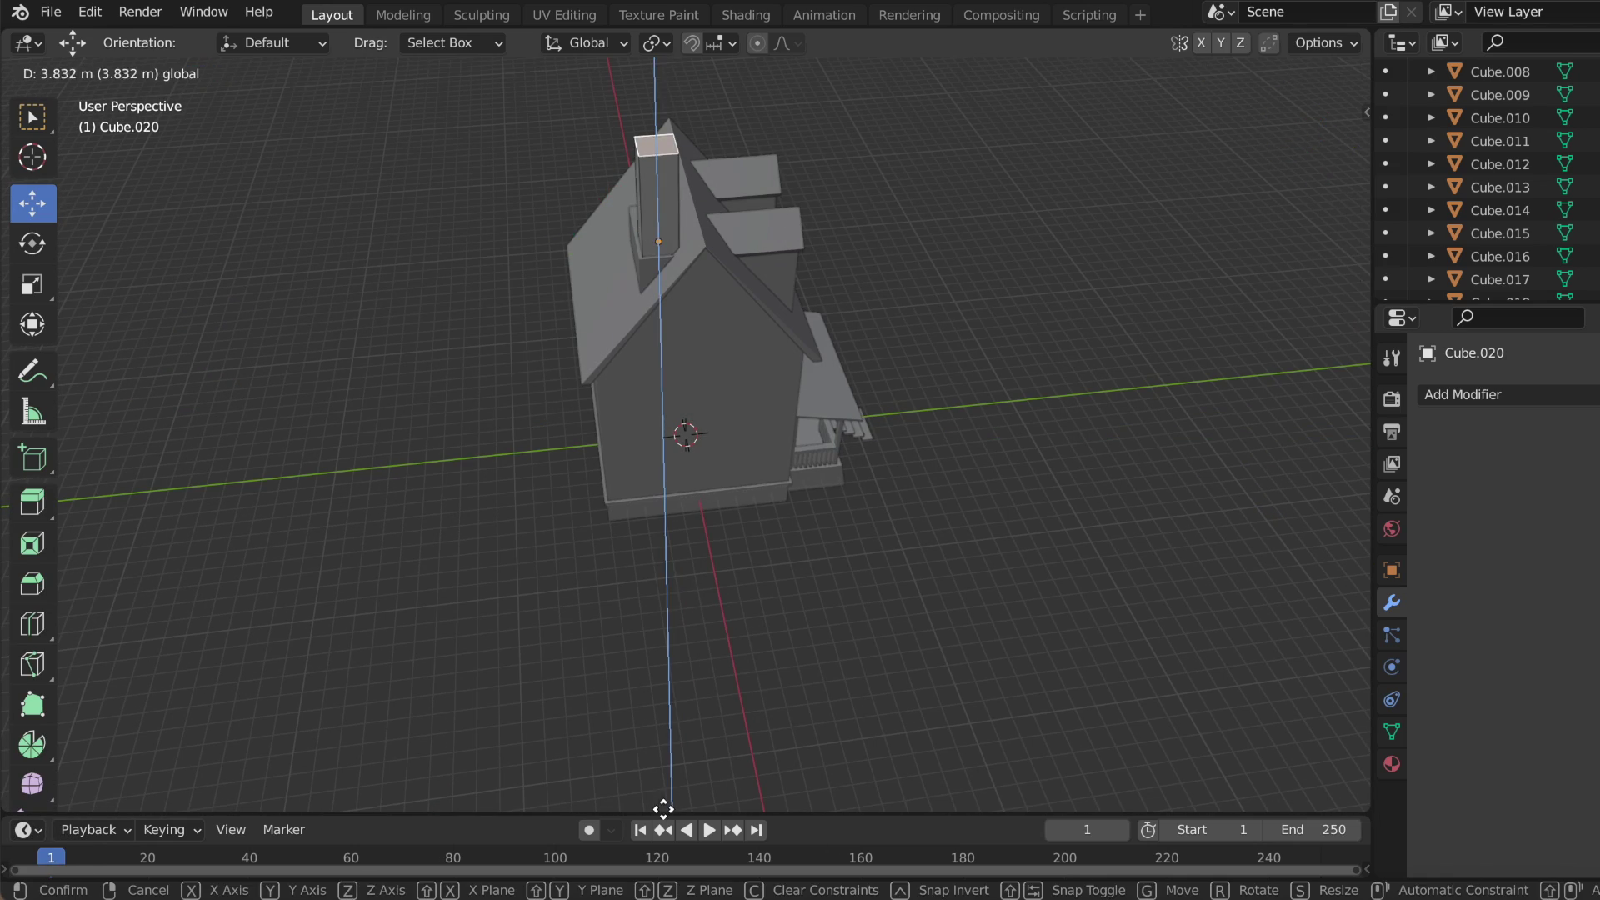
{"action": "middle_click_drag", "start_coordinate": [925, 233], "coordinate": [924, 233]}
{"action": "left_click_drag", "start_coordinate": [640, 85], "coordinate": [629, 104]}
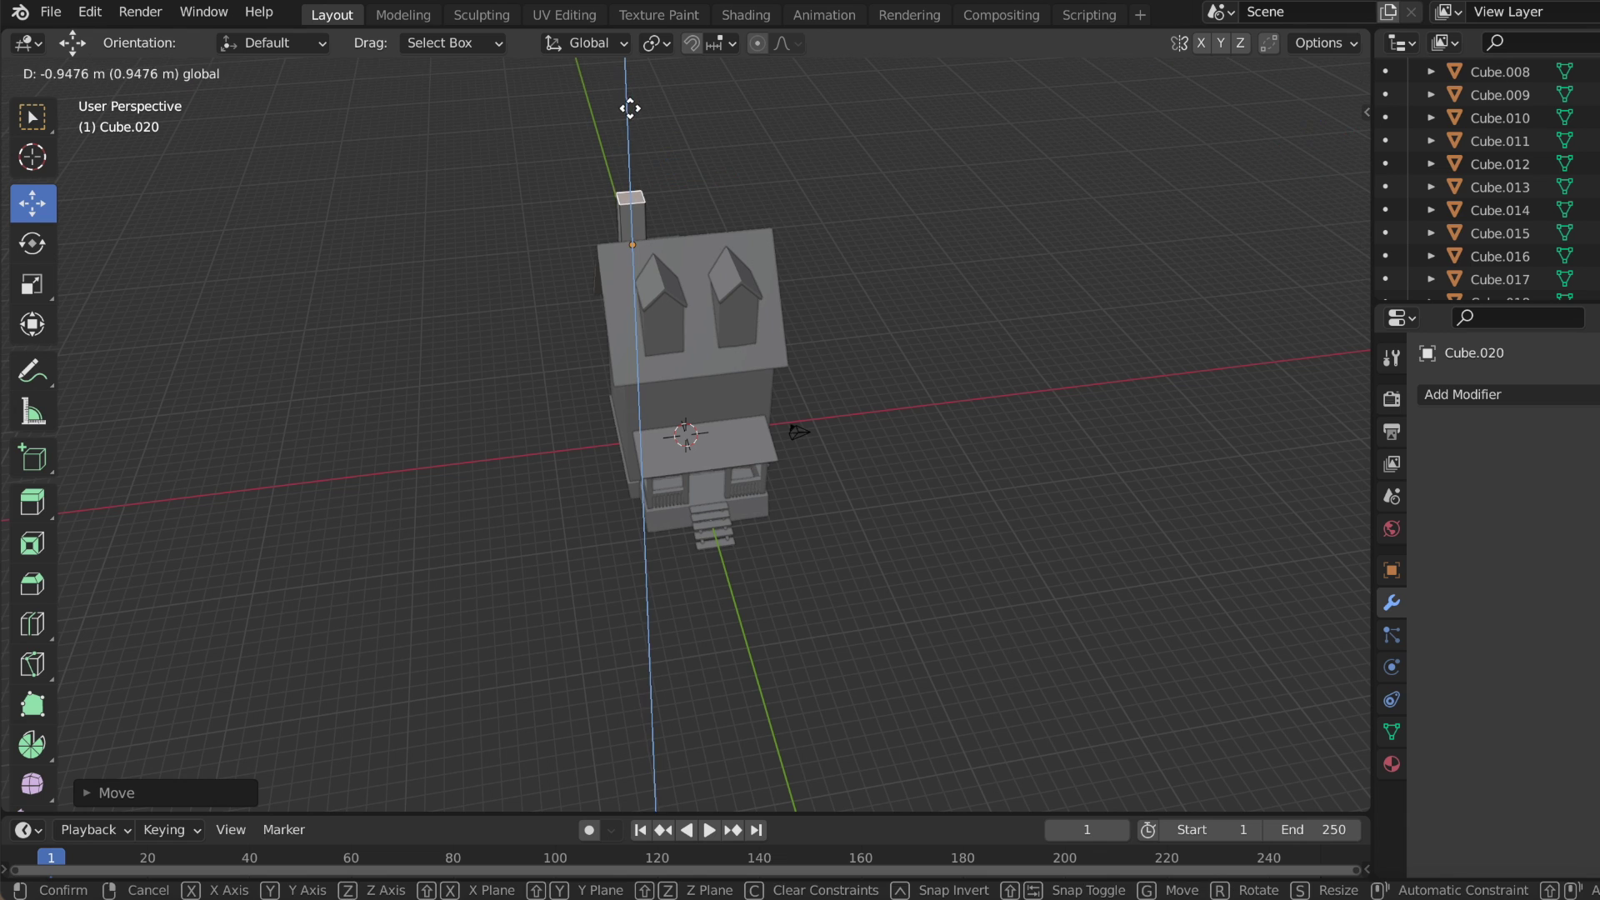
{"action": "middle_click_drag", "start_coordinate": [629, 104], "coordinate": [733, 153]}
{"action": "left_click_drag", "start_coordinate": [651, 77], "coordinate": [652, 81]}
{"action": "middle_click_drag", "start_coordinate": [809, 197], "coordinate": [810, 196]}
- Extrude and widen the top face into a cap, then extrude the cap upward
{"action": "key", "text": "e"}
{"action": "key", "text": "s"}
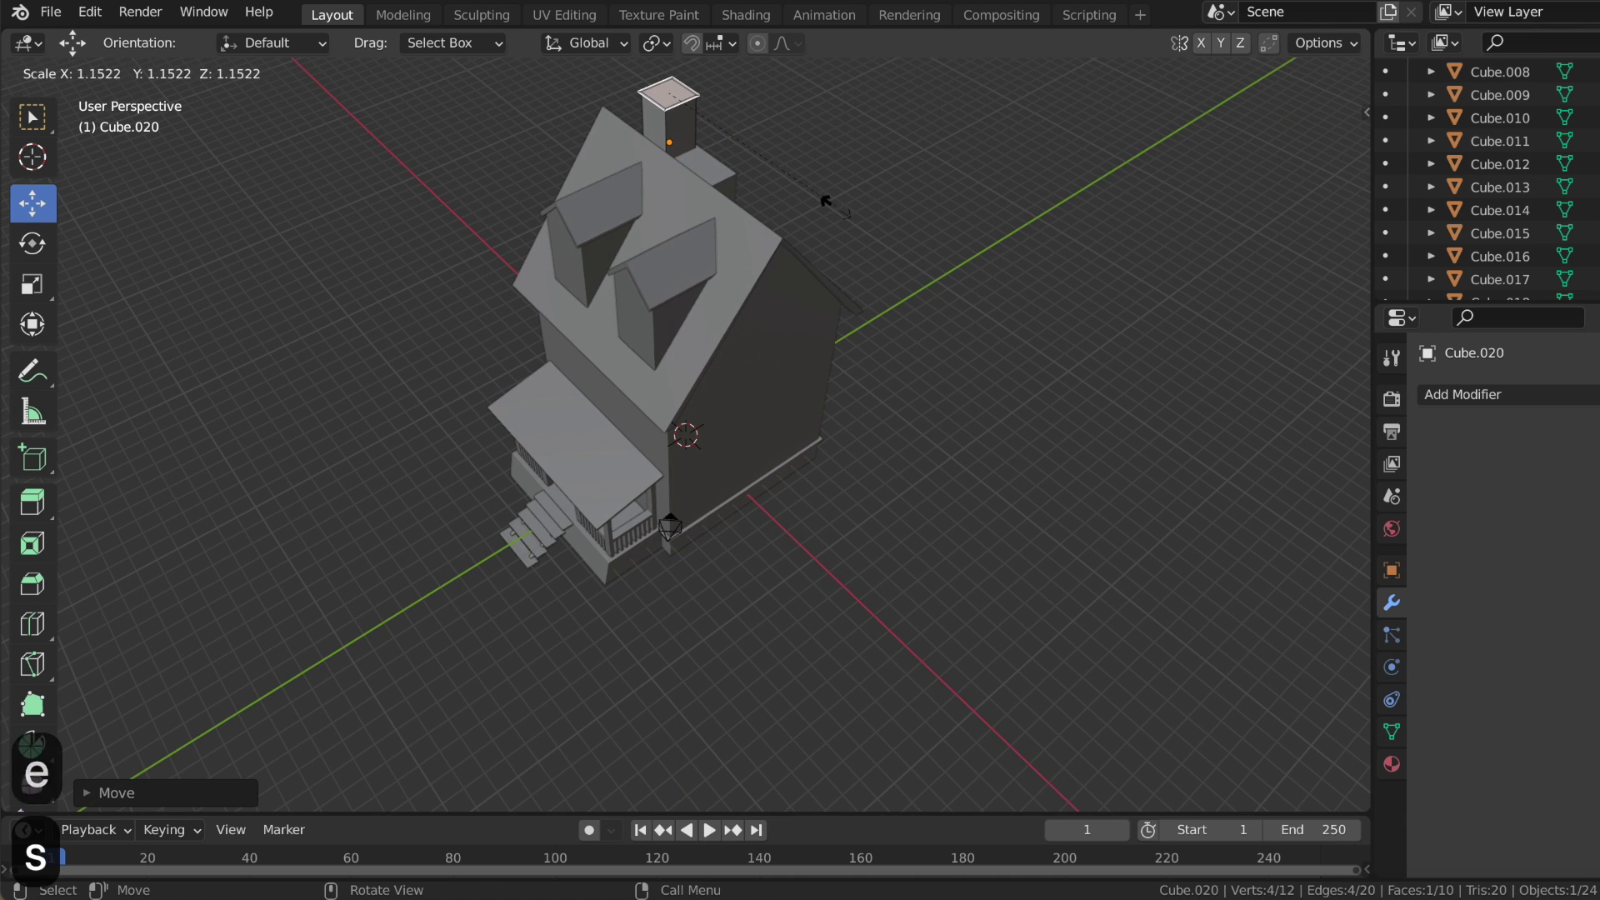
{"action": "left_click", "coordinate": [838, 210]}
{"action": "key", "text": "e"}
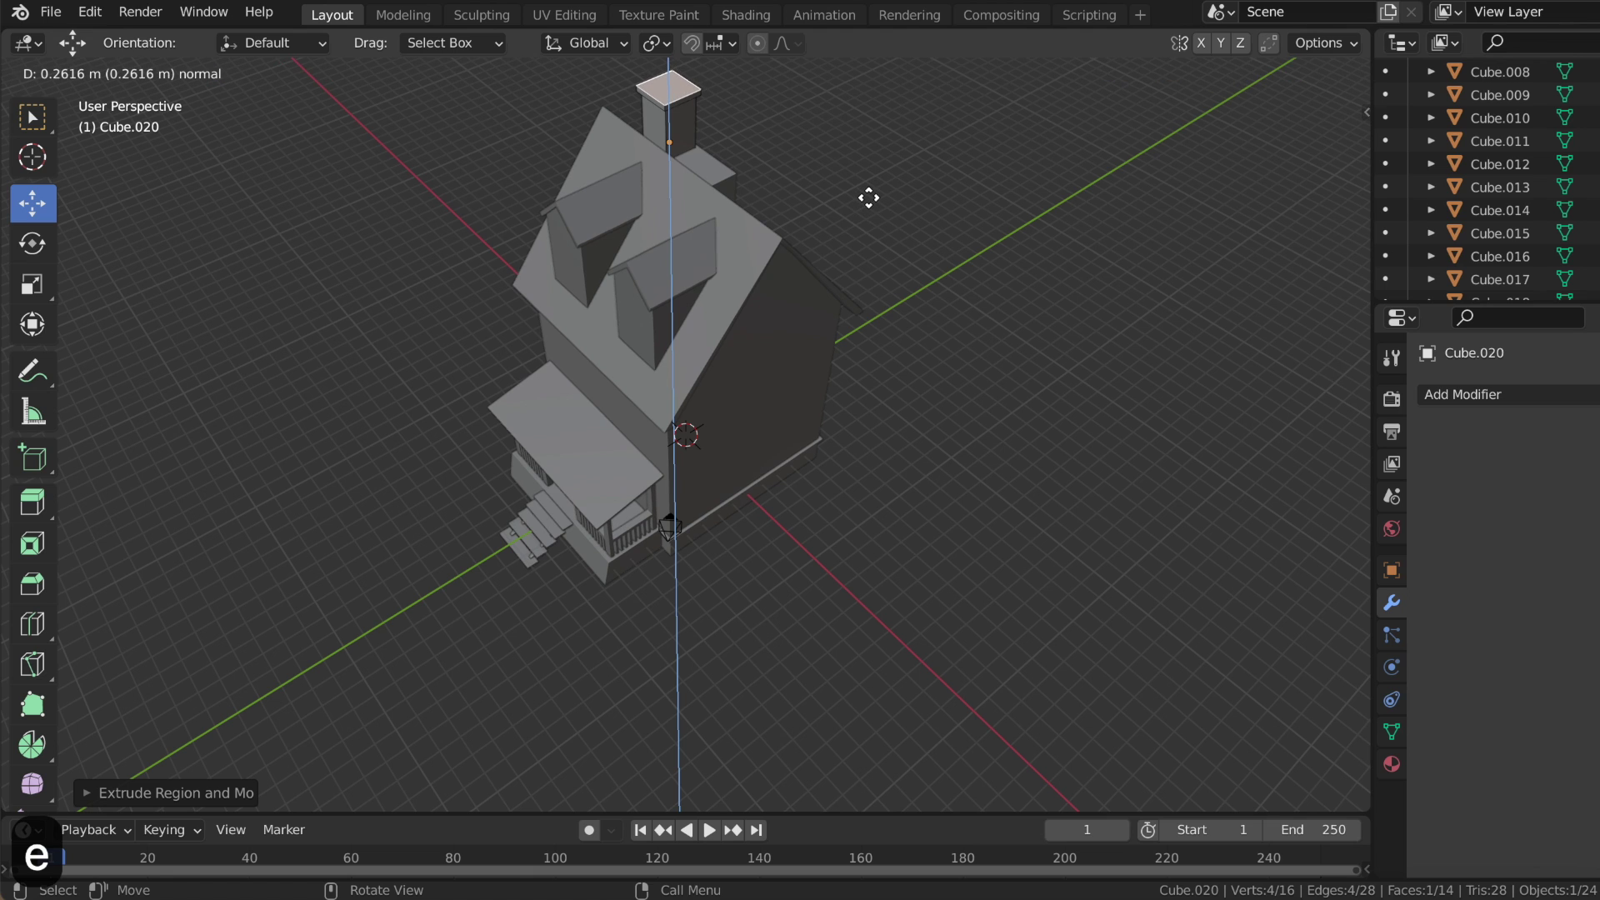
{"action": "left_click", "coordinate": [868, 196]}
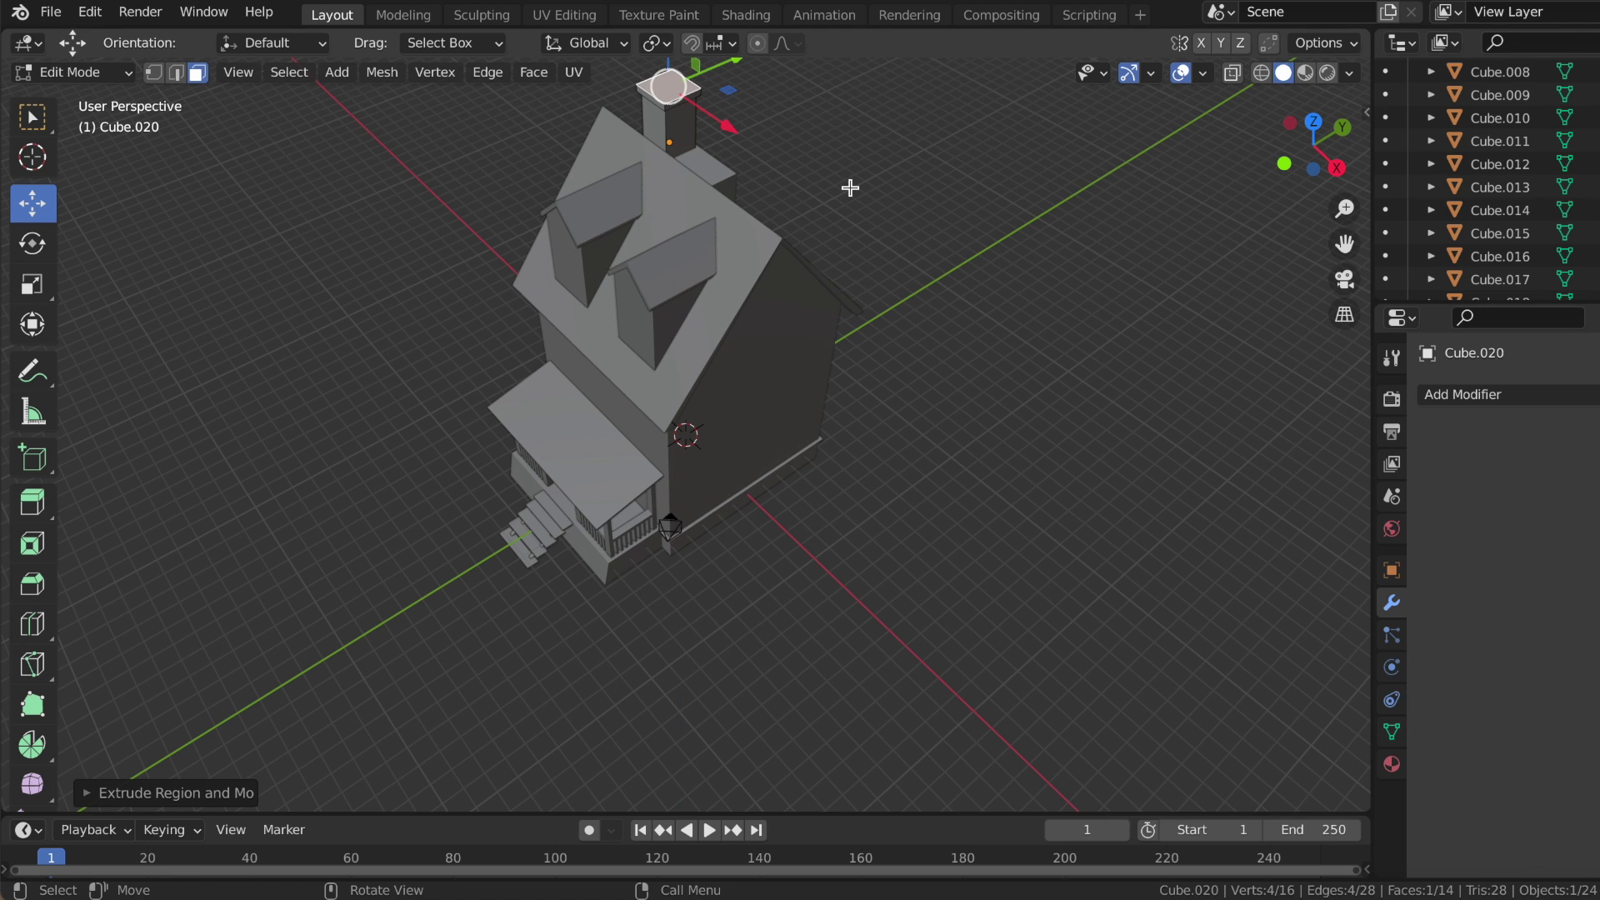
- Inset the chimney's top face and push it down into a hollow opening
{"action": "left_click", "coordinate": [31, 543]}
{"action": "scroll", "coordinate": [686, 135], "scroll_direction": "down", "scroll_amount": 1}
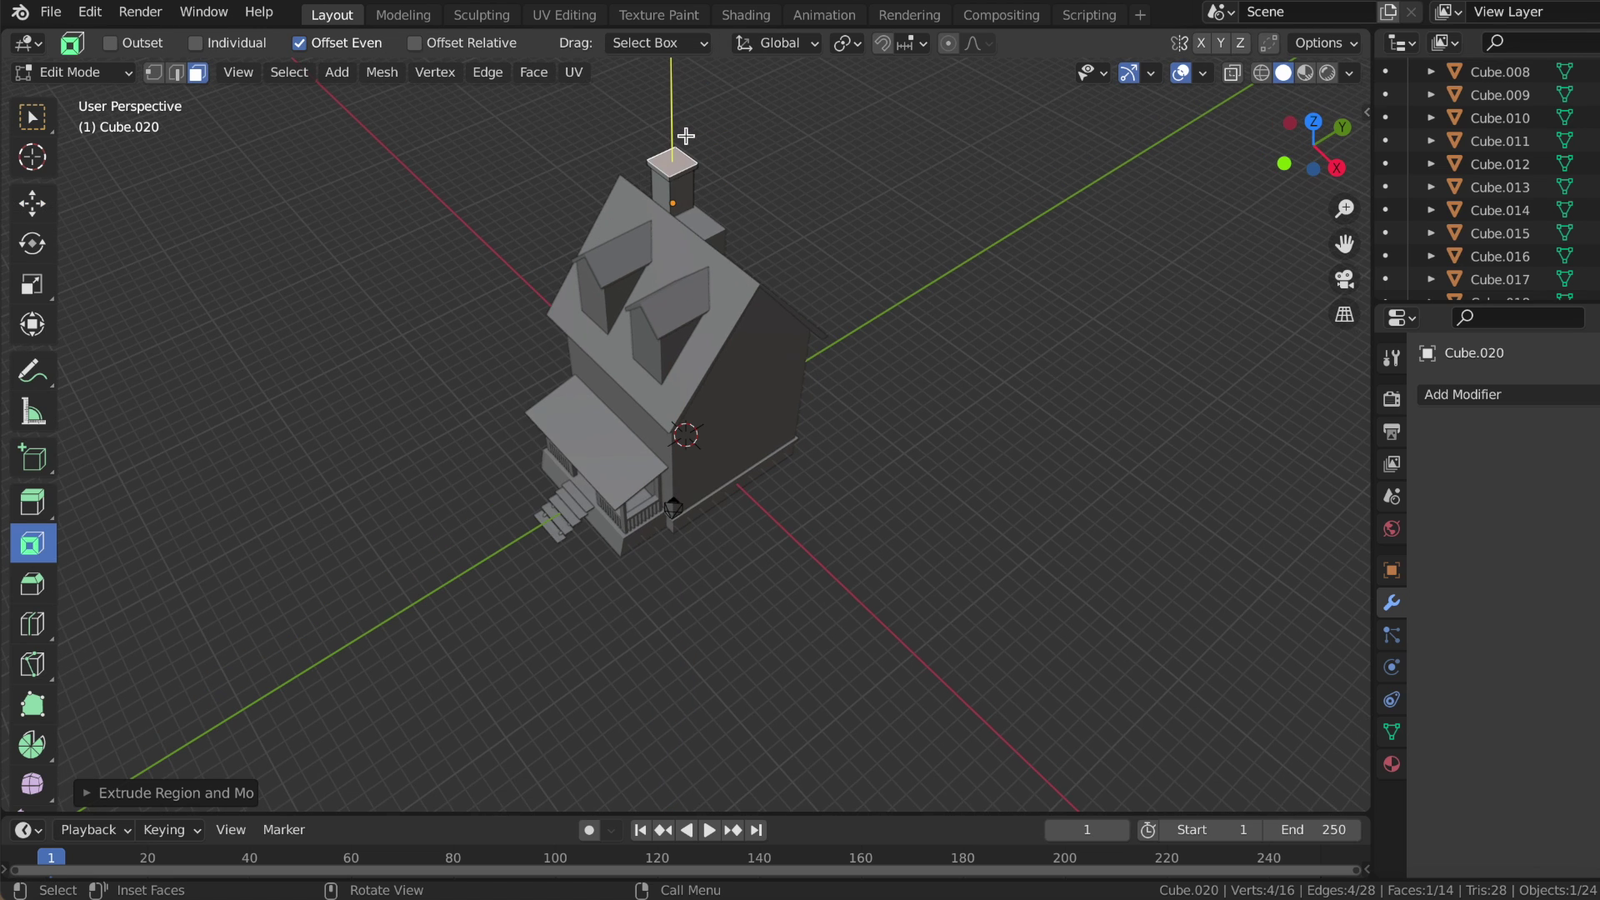
{"action": "scroll", "coordinate": [686, 135], "scroll_direction": "down", "scroll_amount": 1}
{"action": "left_click_drag", "start_coordinate": [671, 90], "coordinate": [620, 115]}
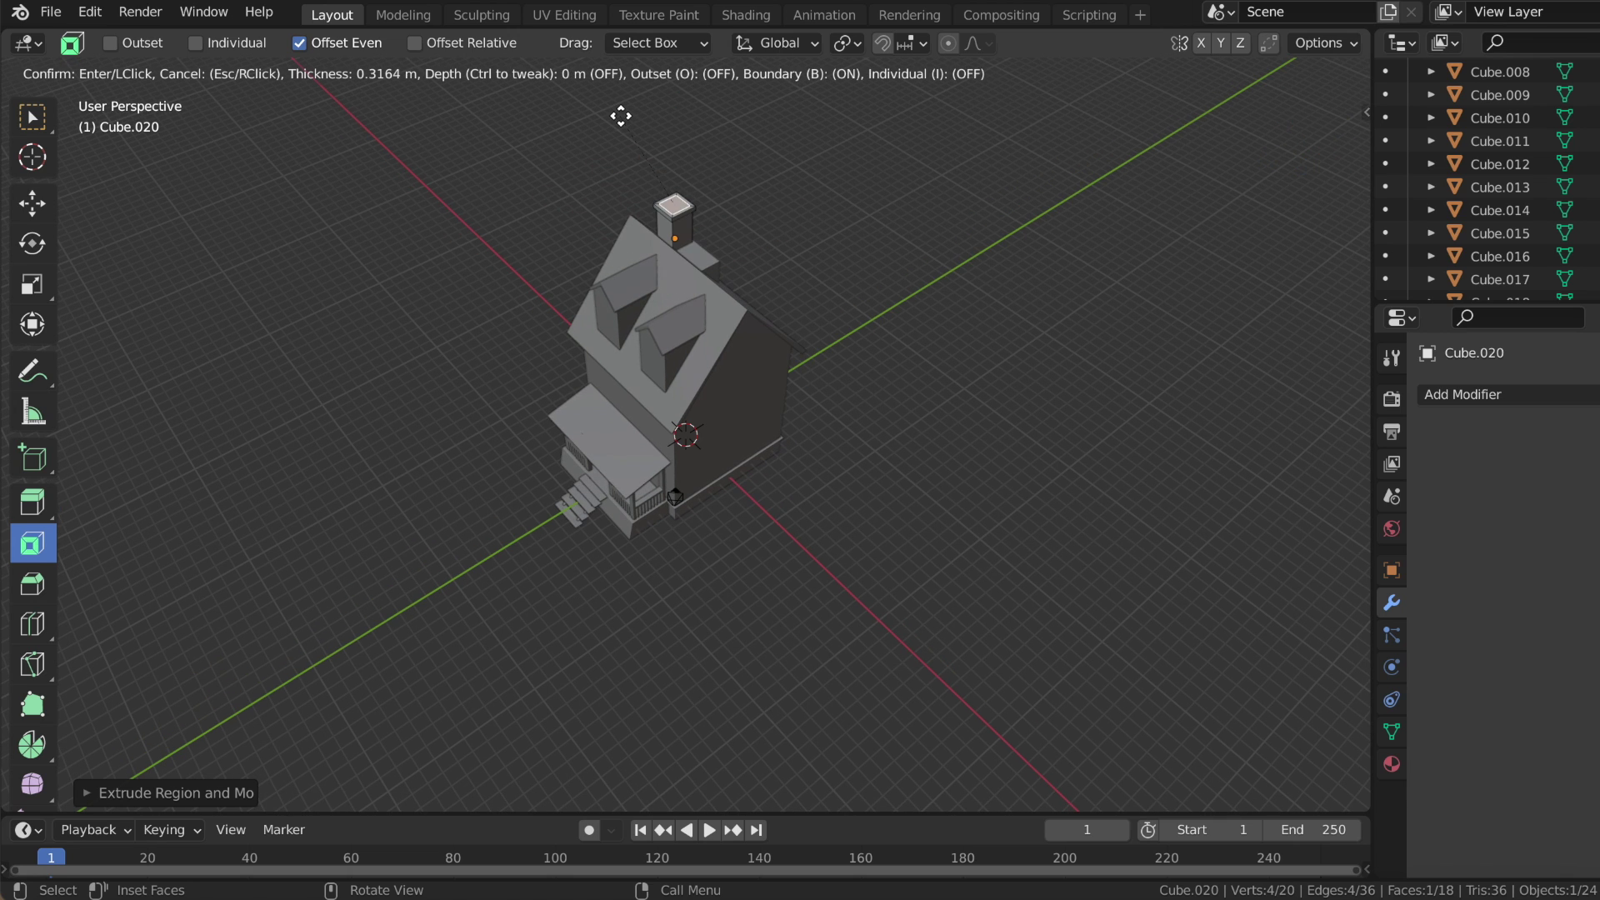
{"action": "left_click", "coordinate": [621, 116]}
{"action": "key", "text": "e"}
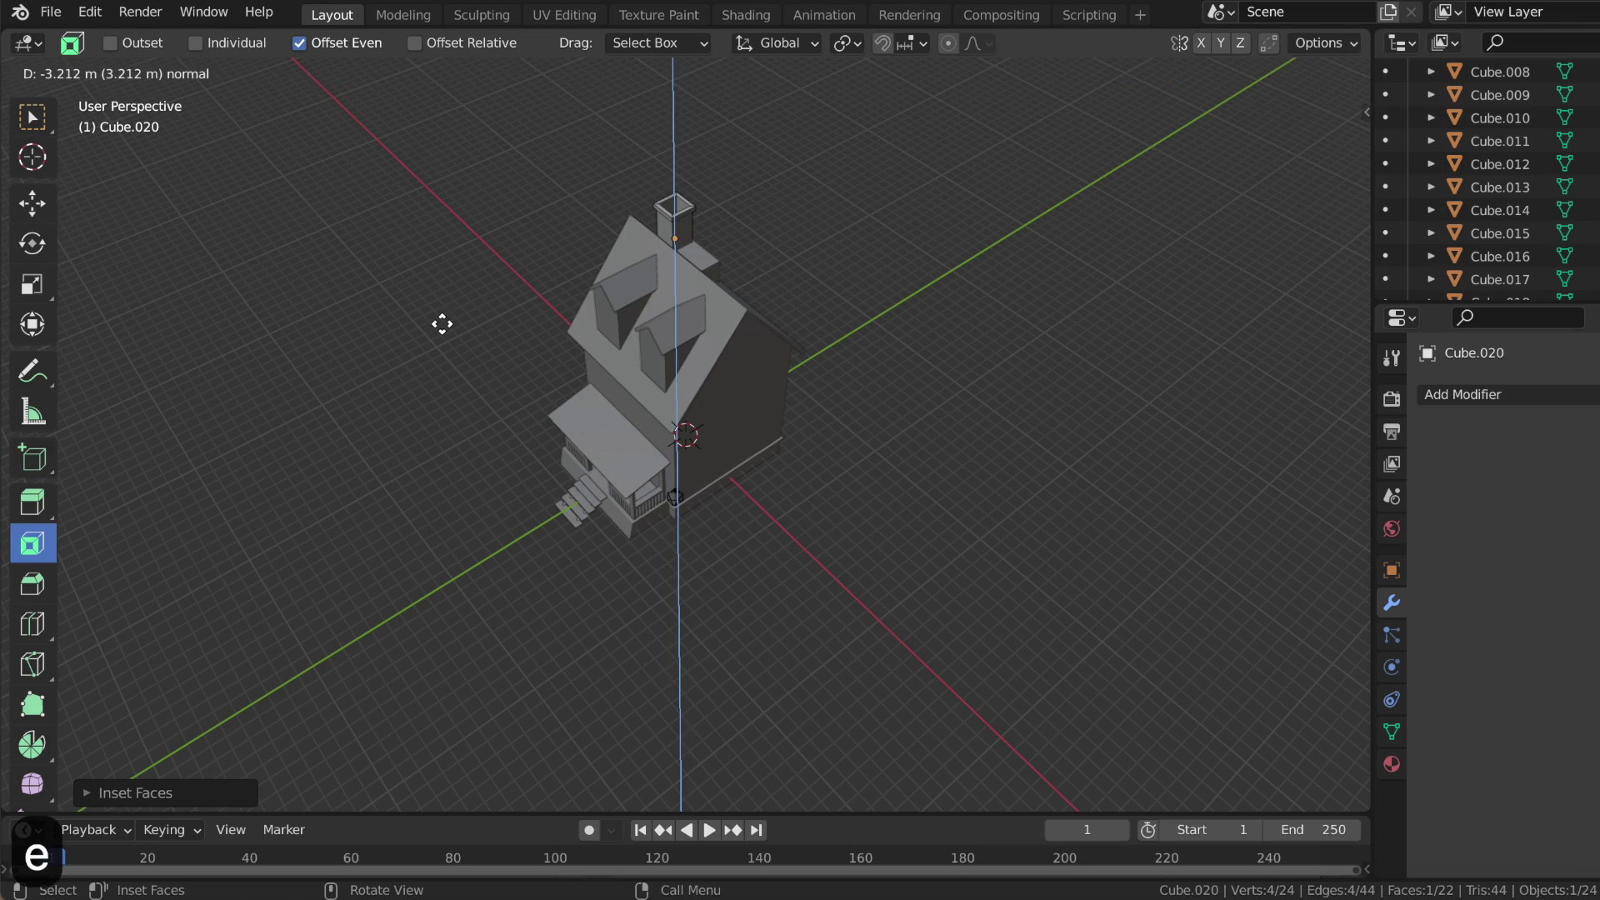
{"action": "left_click", "coordinate": [444, 342]}
{"action": "middle_click_drag", "start_coordinate": [444, 342], "coordinate": [443, 342]}
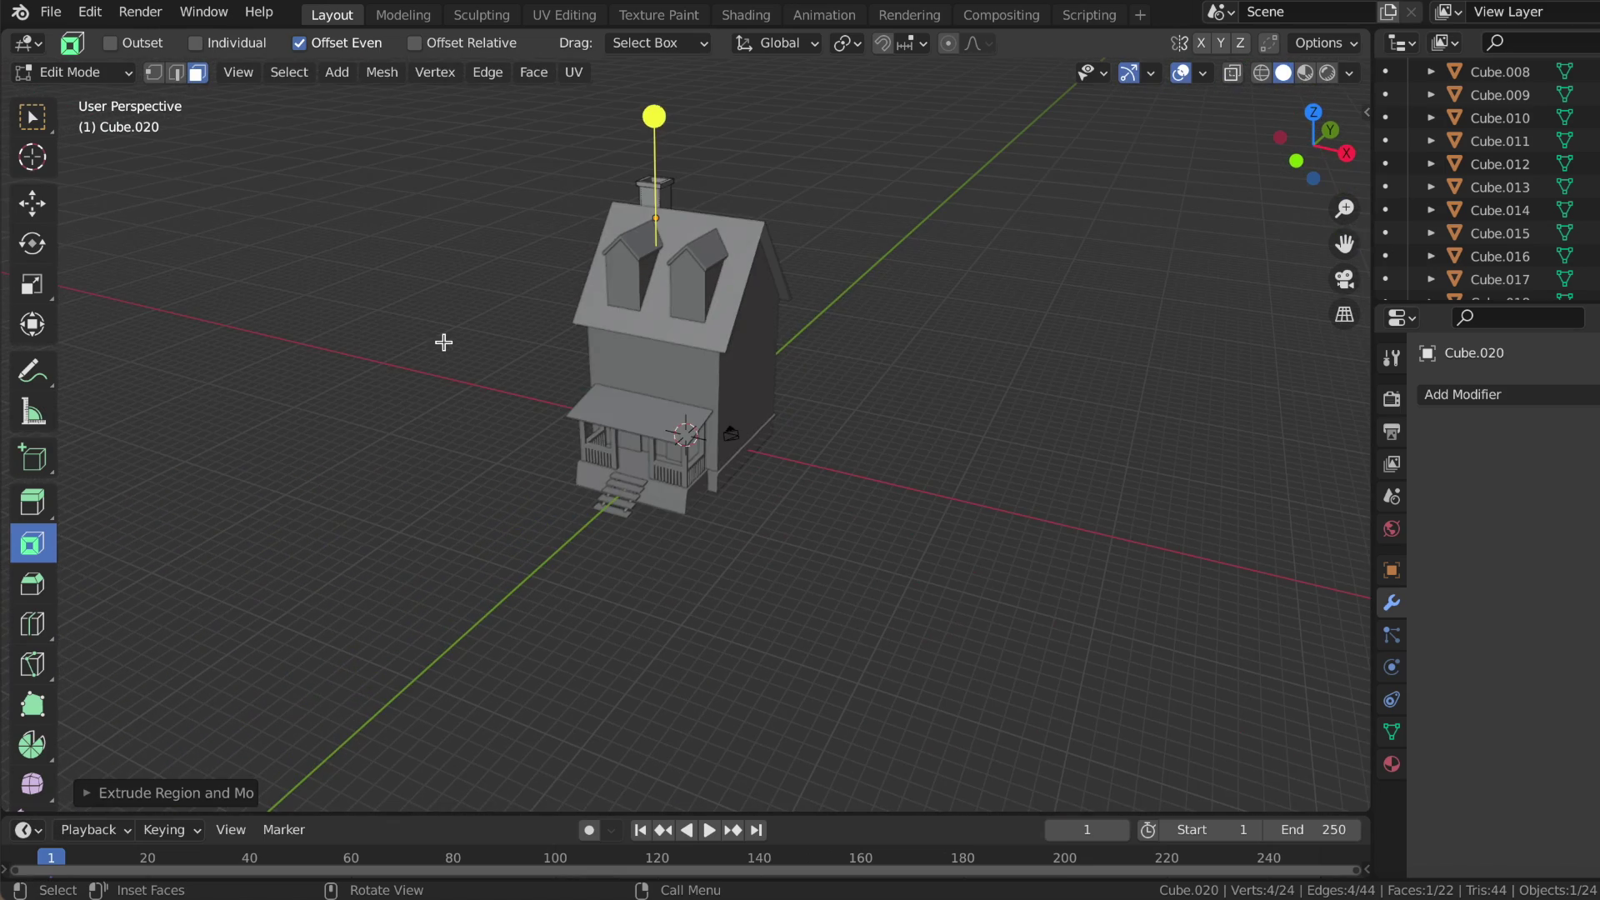
{"action": "key", "text": "Tab"}
{"action": "middle_click_drag", "start_coordinate": [767, 256], "coordinate": [767, 256]}
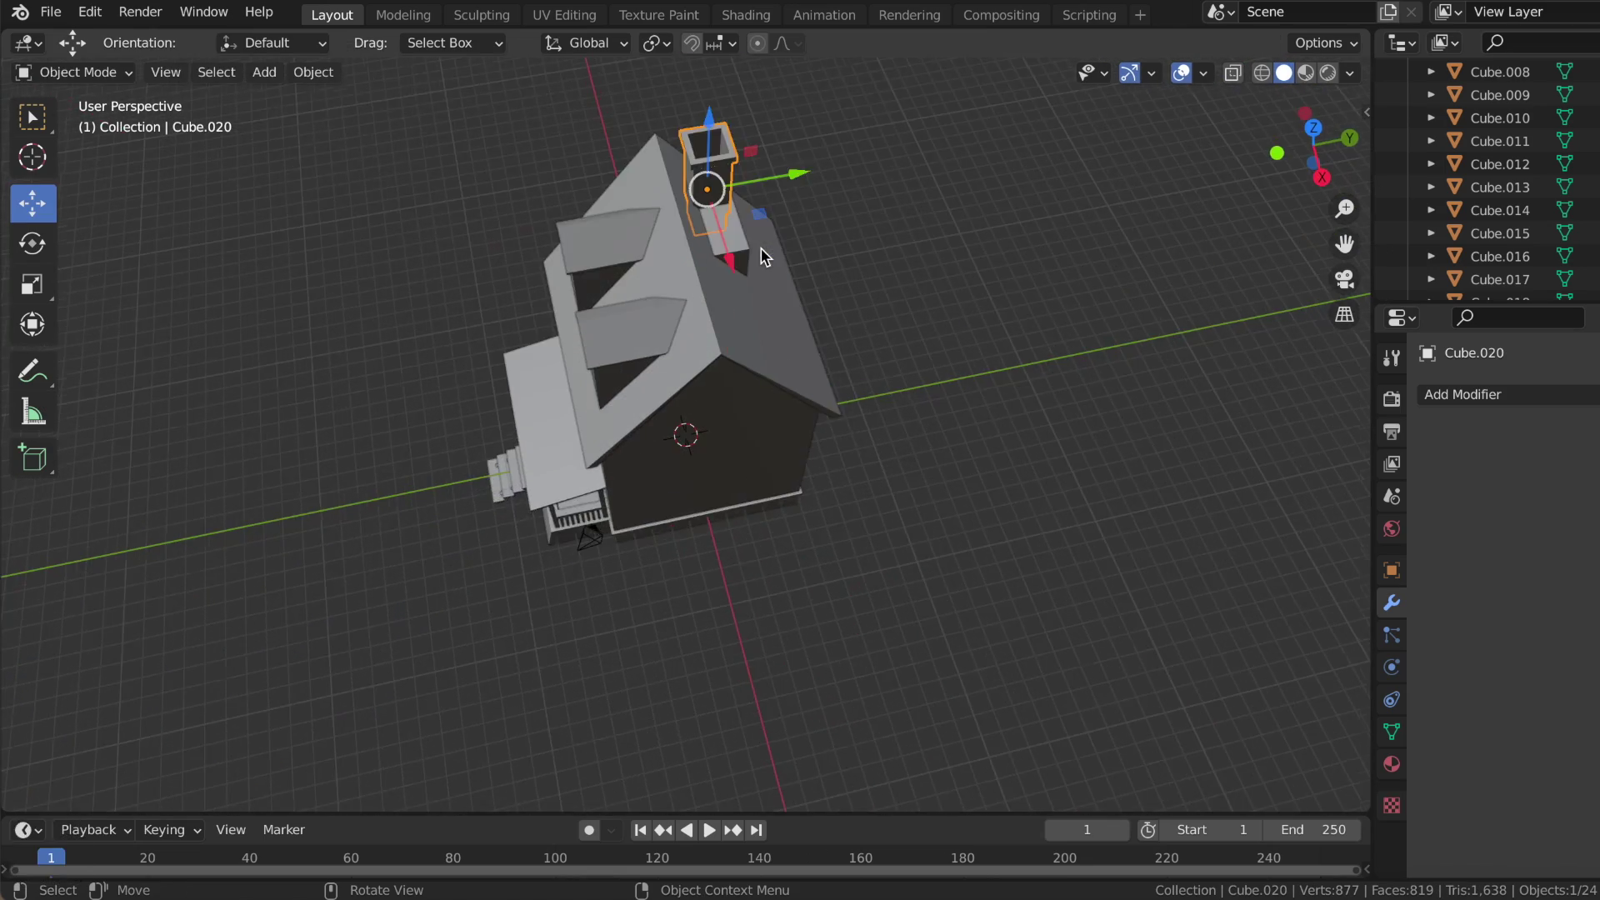
- Add a cube and move it along Y and Z above the porch roof
{"action": "scroll", "coordinate": [767, 256], "scroll_direction": "up", "scroll_amount": 3}
{"action": "scroll", "coordinate": [994, 261], "scroll_direction": "down", "scroll_amount": 3}
{"action": "middle_click_drag", "start_coordinate": [994, 261], "coordinate": [994, 260]}
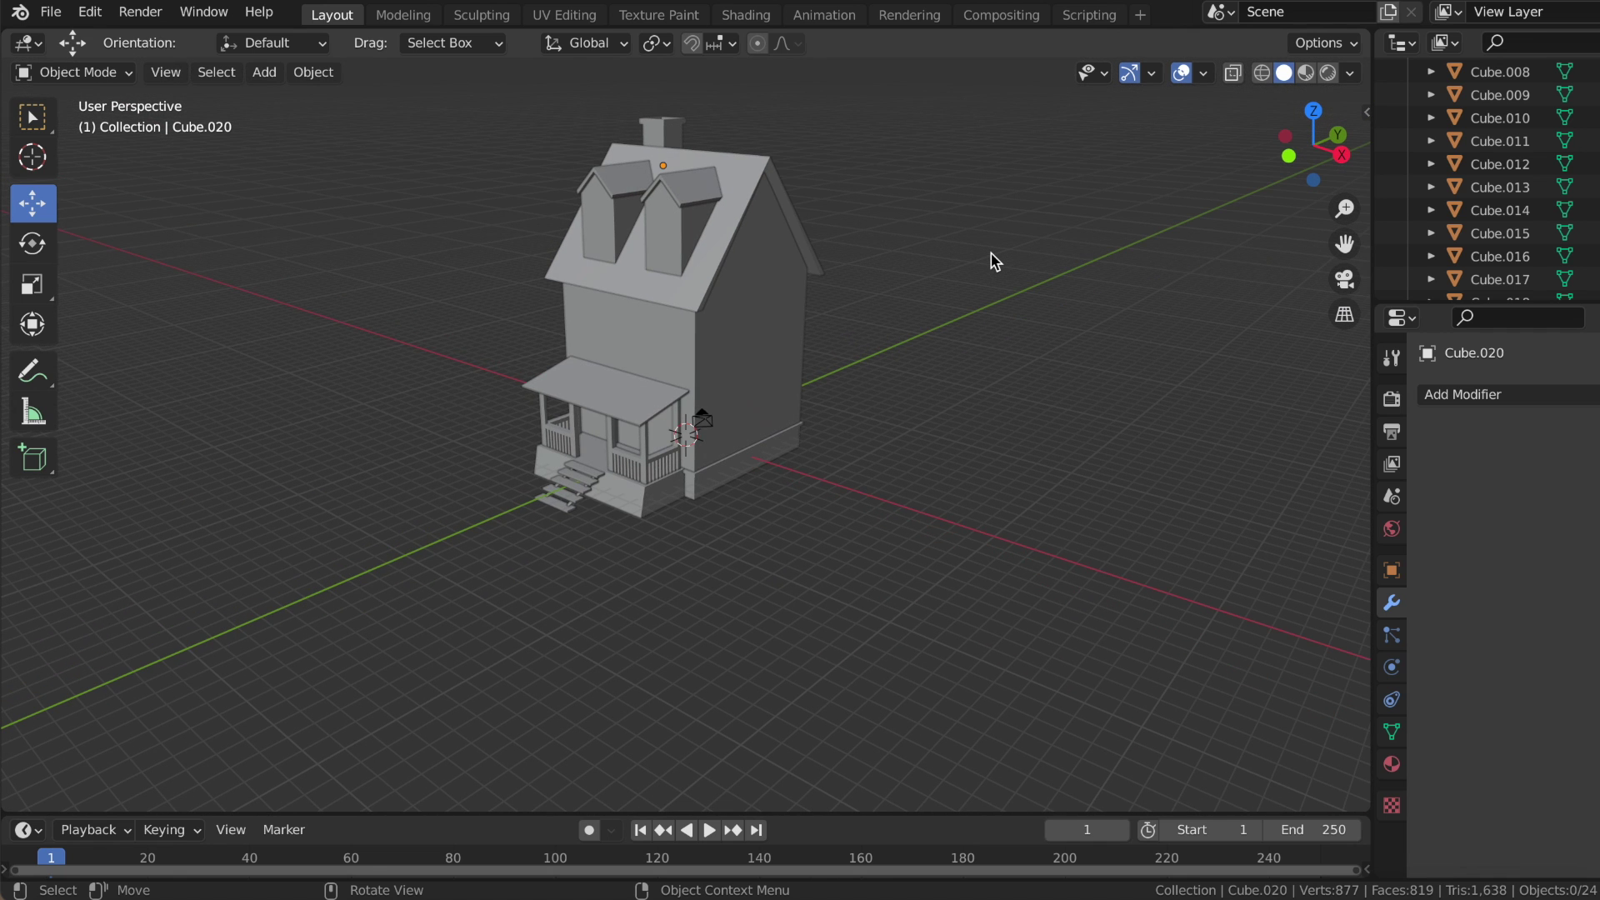
{"action": "scroll", "coordinate": [994, 261], "scroll_direction": "up", "scroll_amount": 3}
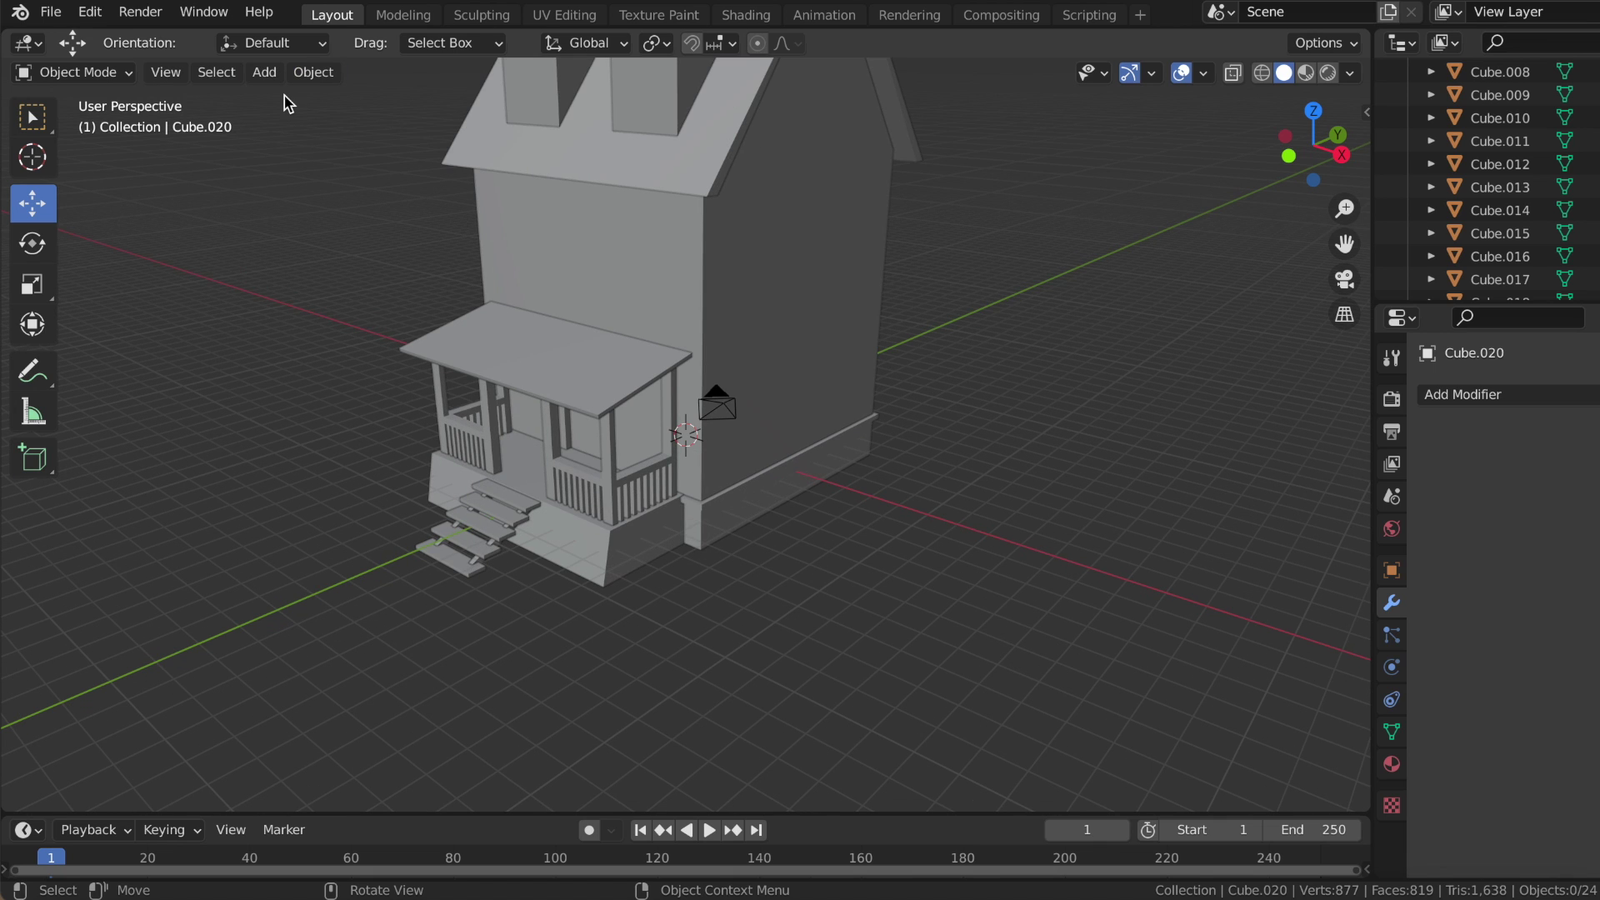
{"action": "left_click", "coordinate": [264, 72]}
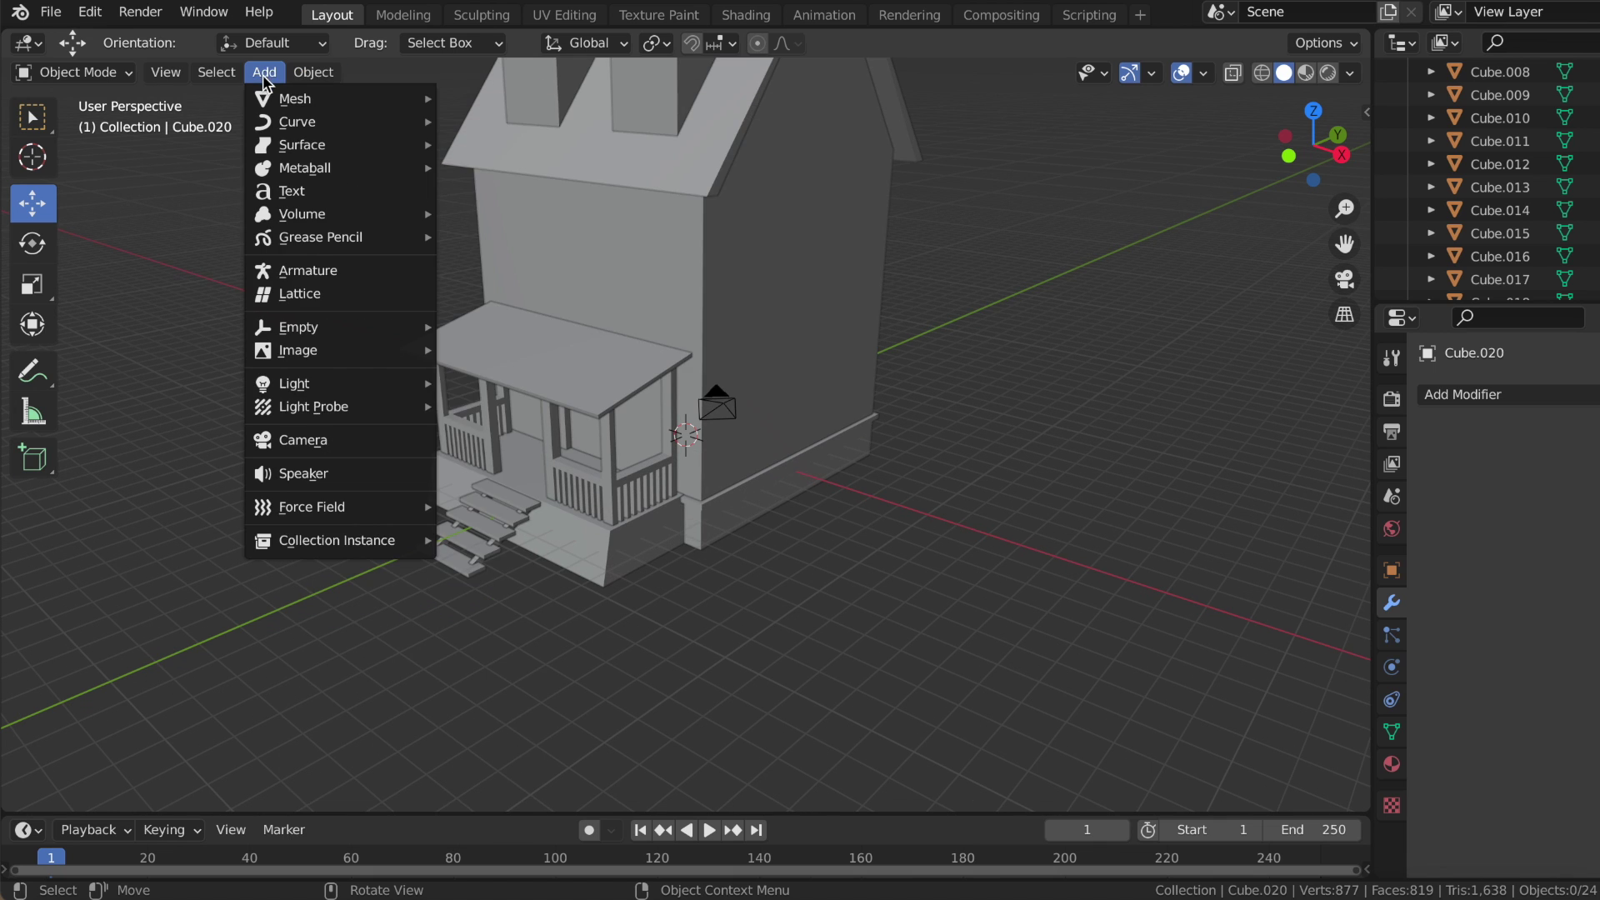
{"action": "mouse_move", "coordinate": [295, 98]}
{"action": "left_click", "coordinate": [485, 121]}
{"action": "key", "text": "g"}
{"action": "key", "text": "y"}
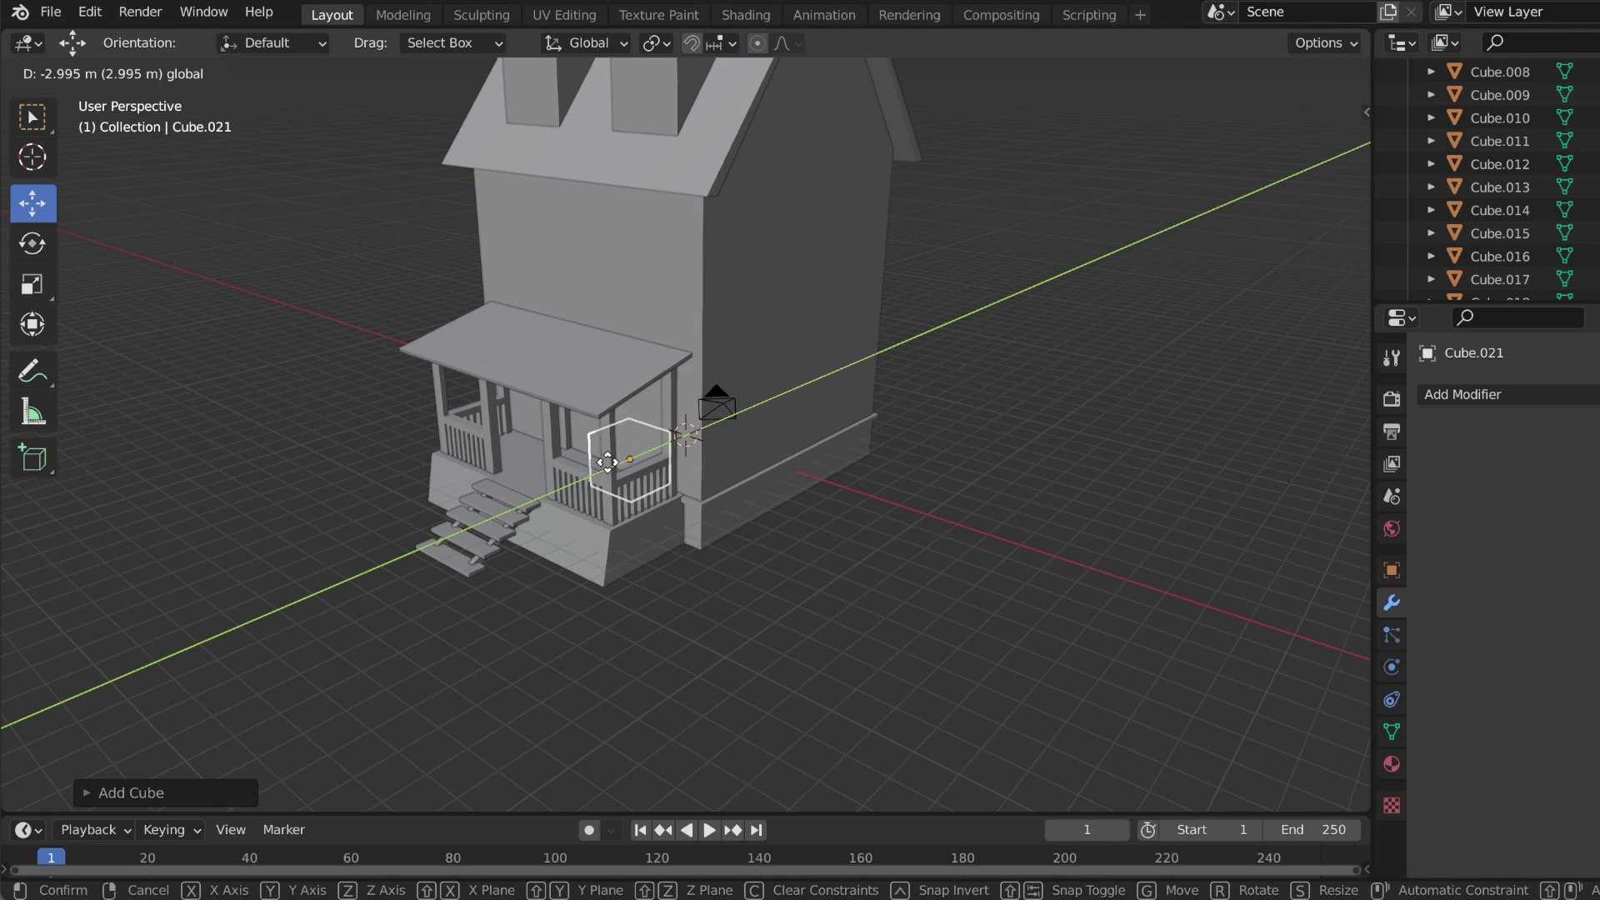
{"action": "left_click", "coordinate": [549, 508]}
{"action": "key", "text": "g"}
{"action": "key", "text": "z"}
{"action": "left_click", "coordinate": [500, 250]}
- Shift the cube along Y and X onto the upper front wall
{"action": "middle_click_drag", "start_coordinate": [500, 250], "coordinate": [653, 348]}
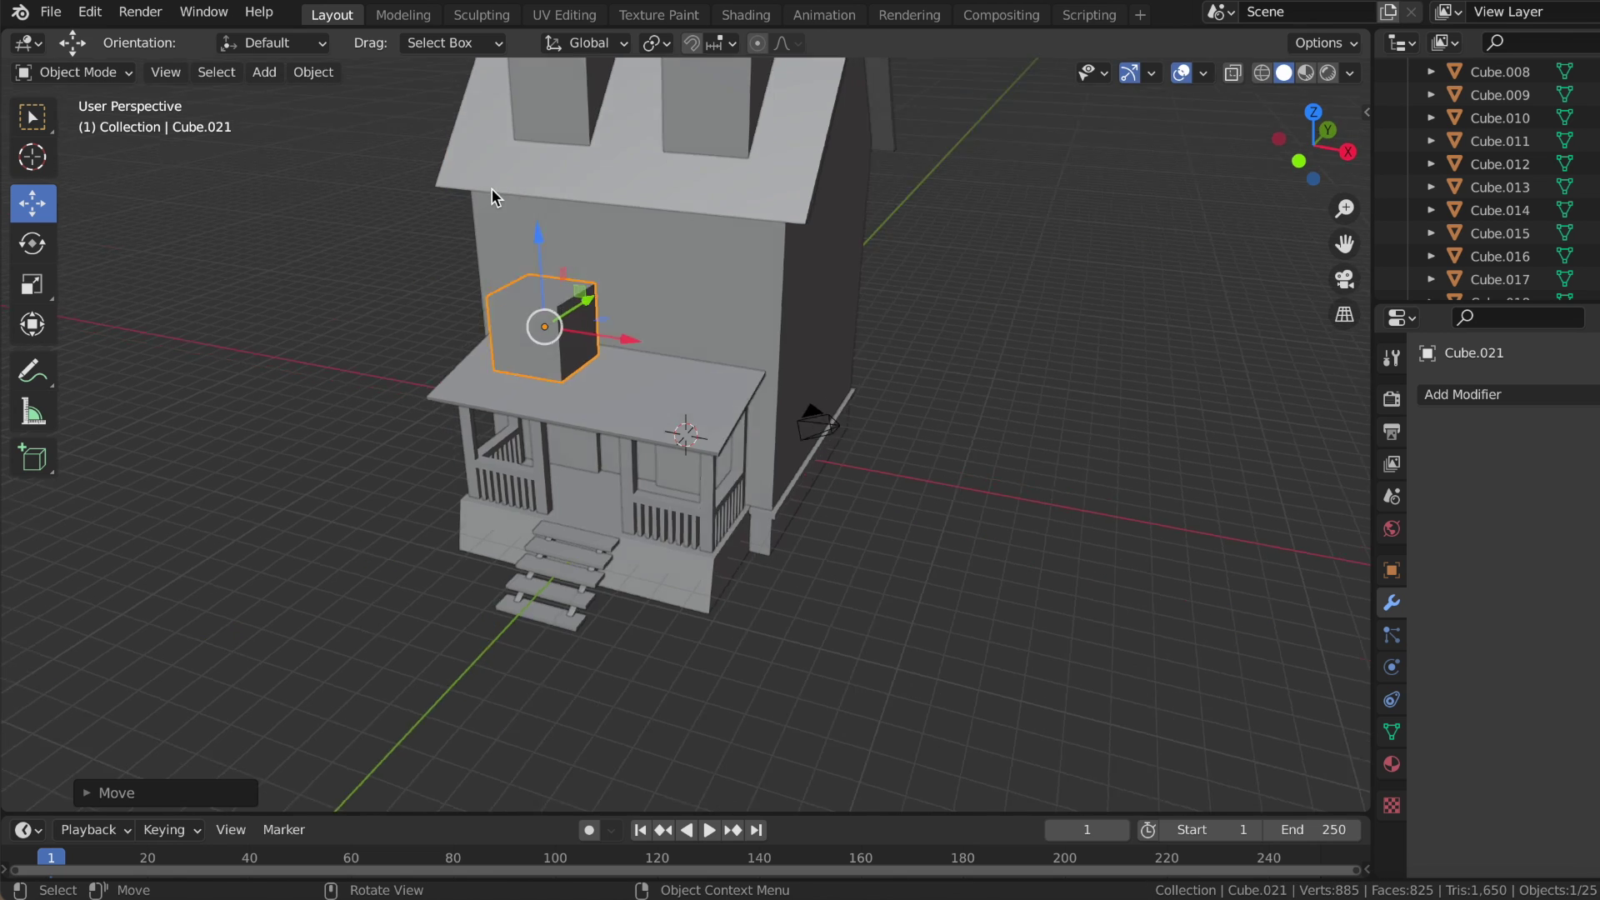
{"action": "key", "text": "g"}
{"action": "left_click", "coordinate": [790, 355]}
{"action": "key", "text": "g"}
{"action": "key", "text": "y"}
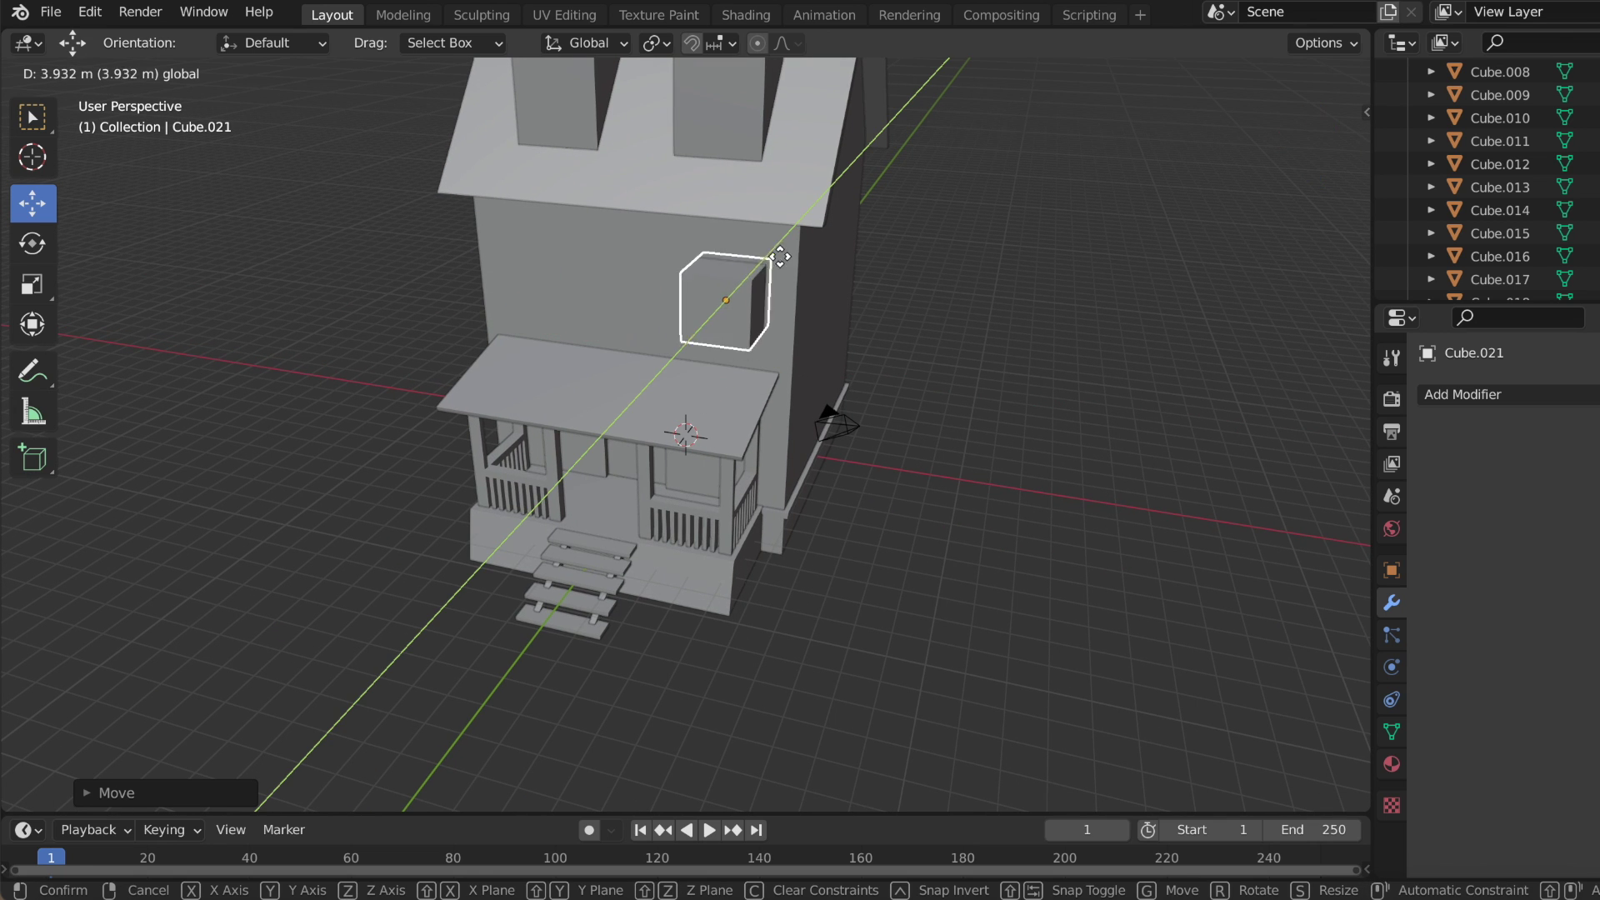
{"action": "left_click", "coordinate": [770, 265]}
{"action": "middle_click_drag", "start_coordinate": [770, 265], "coordinate": [774, 268]}
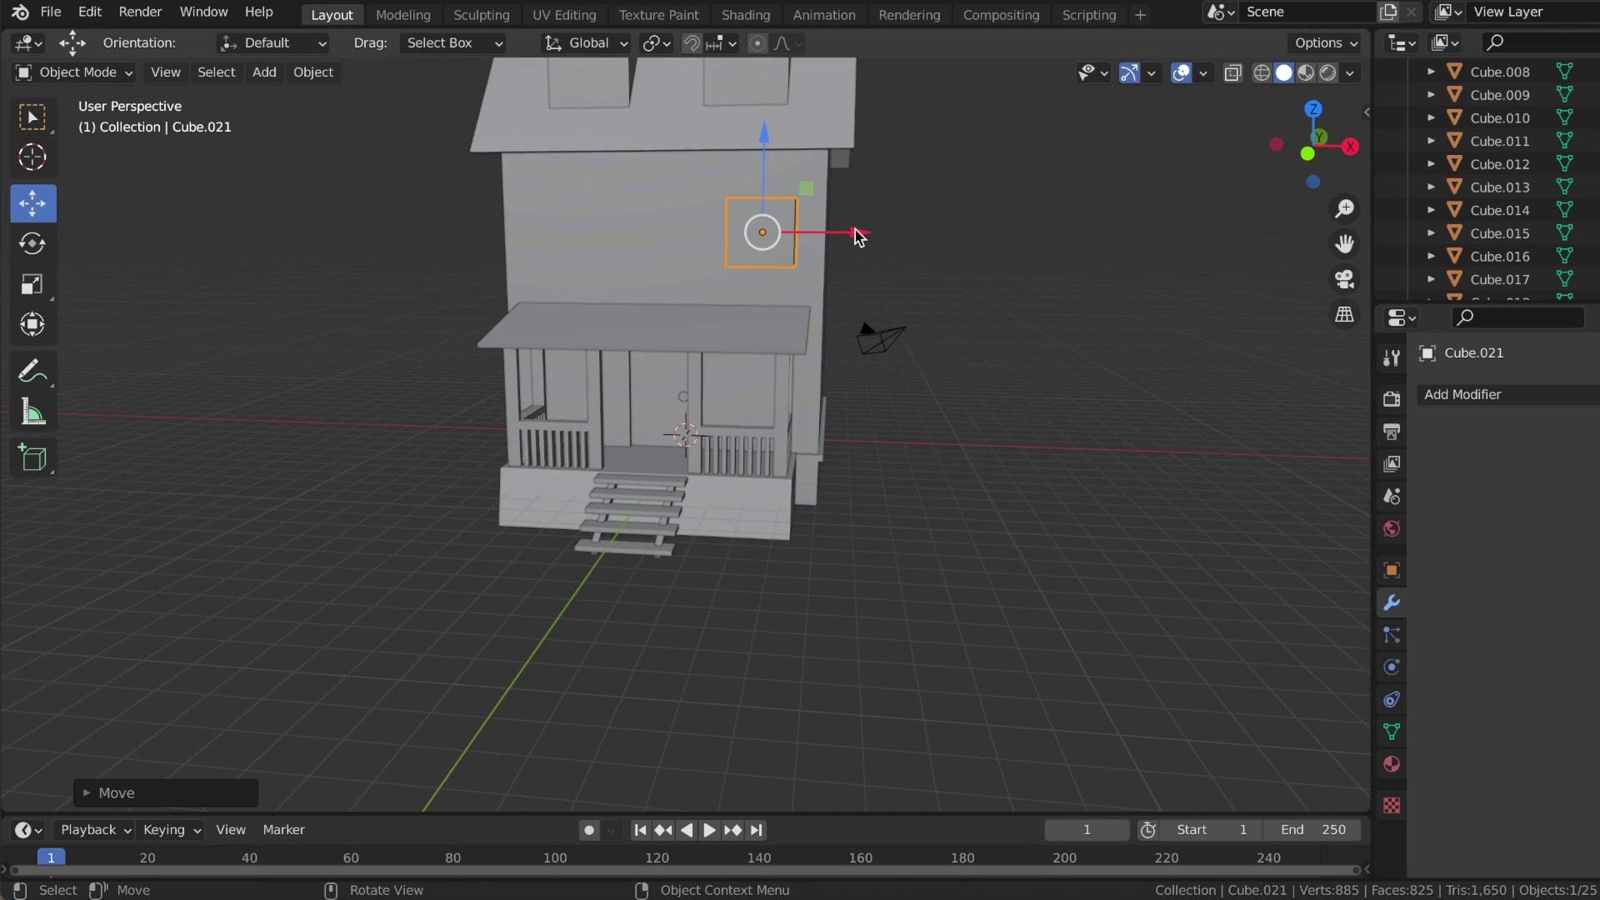
{"action": "key", "text": "g"}
{"action": "key", "text": "x"}
{"action": "left_click", "coordinate": [833, 232]}
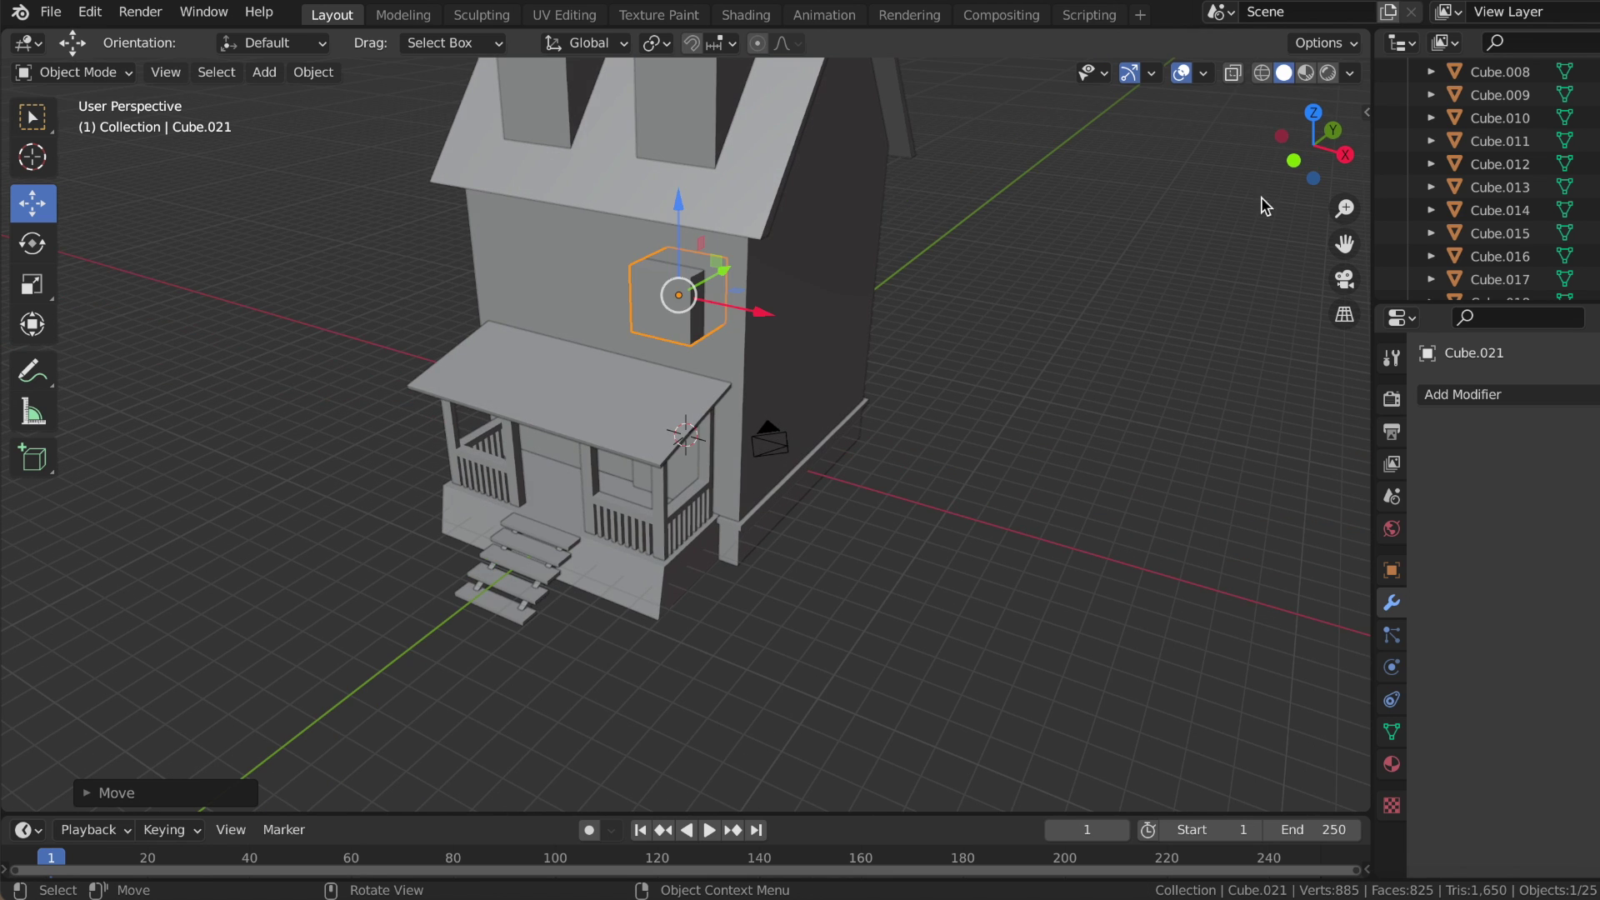
{"action": "left_click", "coordinate": [1298, 168]}
{"action": "key", "text": "g"}
{"action": "key", "text": "Escape"}
{"action": "mouse_move", "coordinate": [967, 314]}
{"action": "middle_mouse_down"}
{"action": "mouse_move", "coordinate": [619, 263]}
{"action": "mouse_move", "coordinate": [647, 215]}
{"action": "middle_mouse_up"}
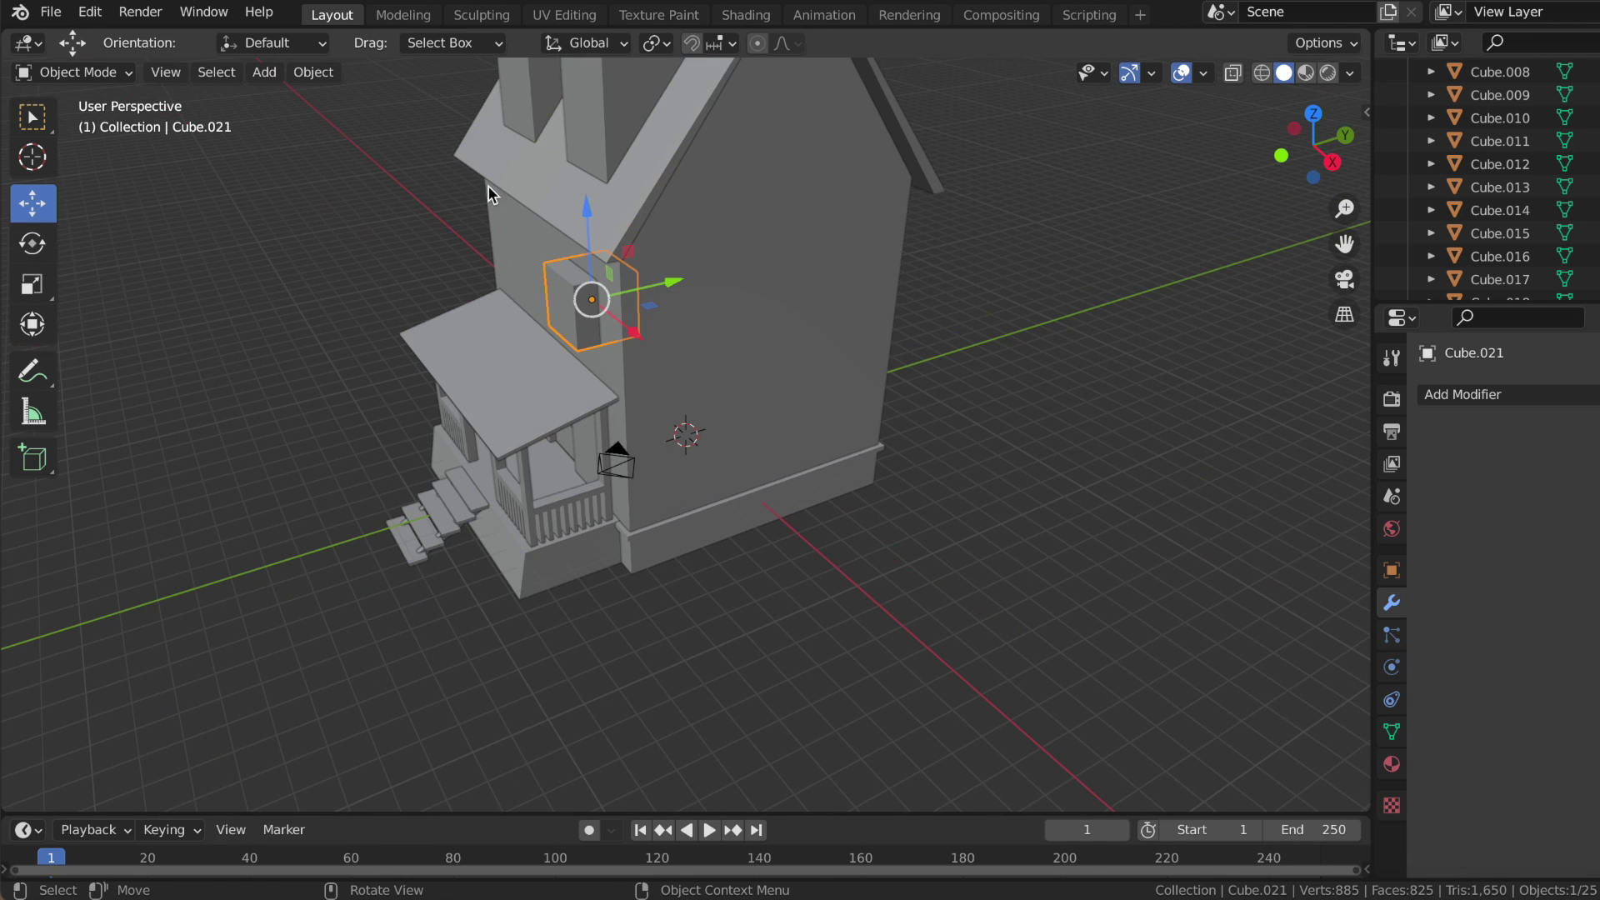
- Scale the cube into a thin, tall, narrow window panel
{"action": "left_click", "coordinate": [47, 287]}
{"action": "mouse_move", "coordinate": [672, 285]}
{"action": "left_mouse_down"}
{"action": "mouse_move", "coordinate": [597, 298]}
{"action": "mouse_move", "coordinate": [667, 281]}
{"action": "left_mouse_up"}
{"action": "left_click", "coordinate": [32, 203]}
{"action": "left_click", "coordinate": [596, 315]}
{"action": "left_click", "coordinate": [32, 284]}
{"action": "middle_click_drag", "start_coordinate": [285, 281], "coordinate": [712, 182]}
{"action": "left_click_drag", "start_coordinate": [740, 121], "coordinate": [741, 93]}
{"action": "middle_click_drag", "start_coordinate": [742, 93], "coordinate": [713, 231]}
{"action": "mouse_move", "coordinate": [703, 231]}
{"action": "left_mouse_down"}
{"action": "mouse_move", "coordinate": [678, 226]}
{"action": "mouse_move", "coordinate": [694, 236]}
{"action": "left_mouse_up"}
{"action": "left_click", "coordinate": [1021, 314]}
- Raise the window panel slightly and push it along Y against the wall
{"action": "middle_click_drag", "start_coordinate": [1022, 314], "coordinate": [1023, 315]}
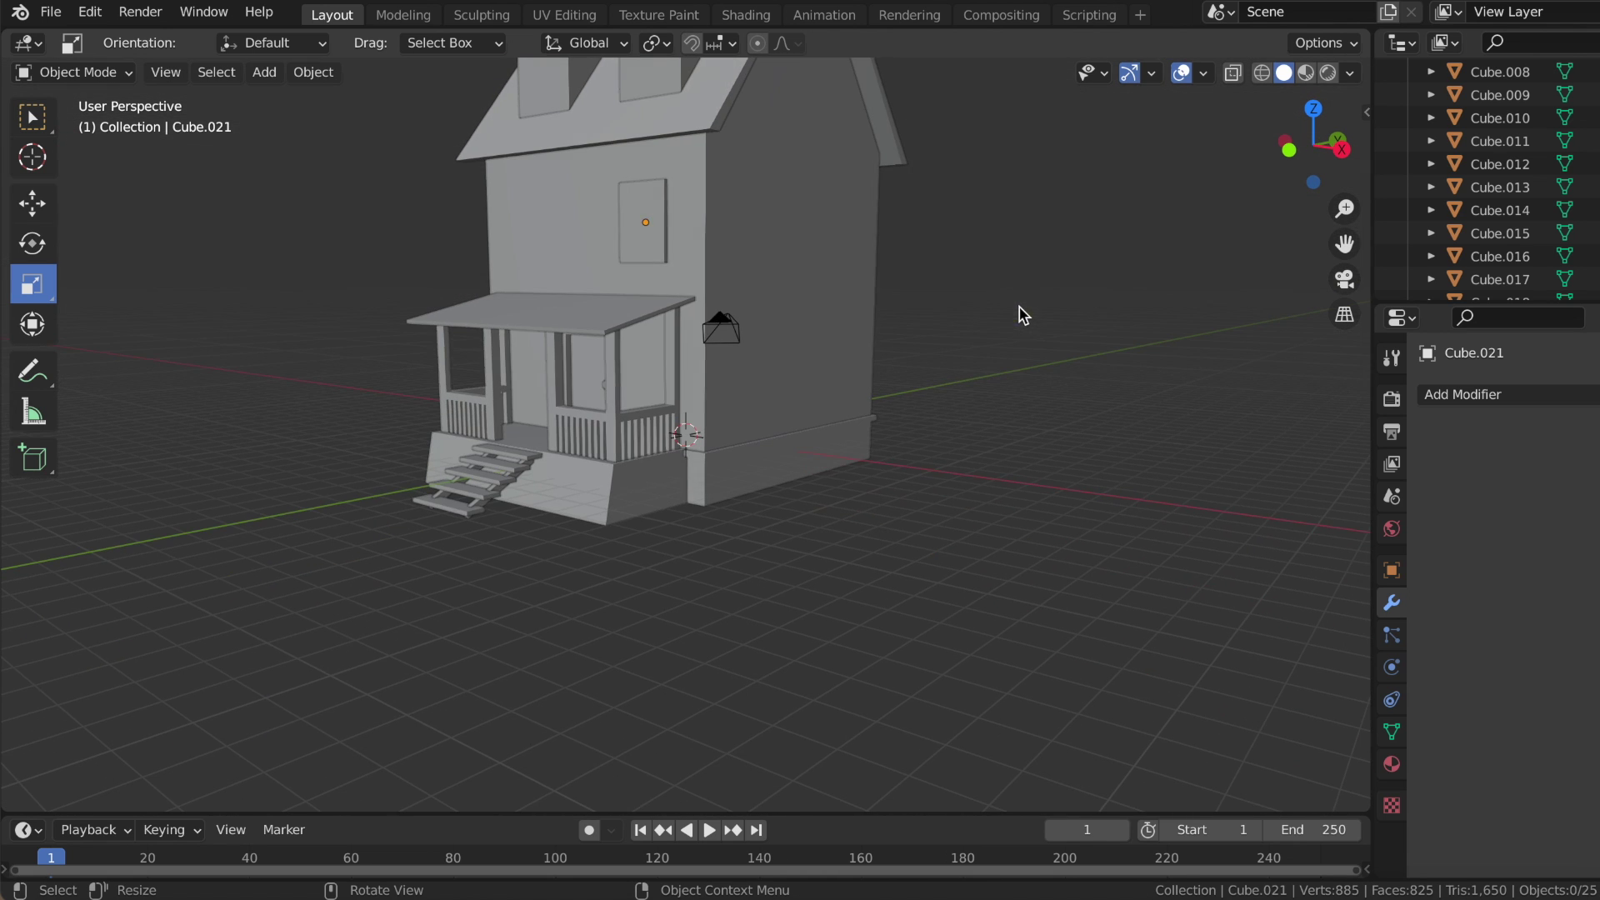
{"action": "left_click", "coordinate": [33, 202]}
{"action": "left_click_drag", "start_coordinate": [646, 126], "coordinate": [649, 117]}
{"action": "left_click", "coordinate": [935, 239]}
{"action": "mouse_move", "coordinate": [936, 239]}
{"action": "middle_mouse_down"}
{"action": "mouse_move", "coordinate": [832, 268]}
{"action": "mouse_move", "coordinate": [654, 211]}
{"action": "middle_mouse_up"}
{"action": "scroll", "coordinate": [833, 267], "scroll_direction": "up", "scroll_amount": 3}
{"action": "scroll", "coordinate": [594, 181], "scroll_direction": "up", "scroll_amount": 2}
{"action": "scroll", "coordinate": [639, 174], "scroll_direction": "down", "scroll_amount": 2}
{"action": "left_click_drag", "start_coordinate": [643, 172], "coordinate": [672, 181]}
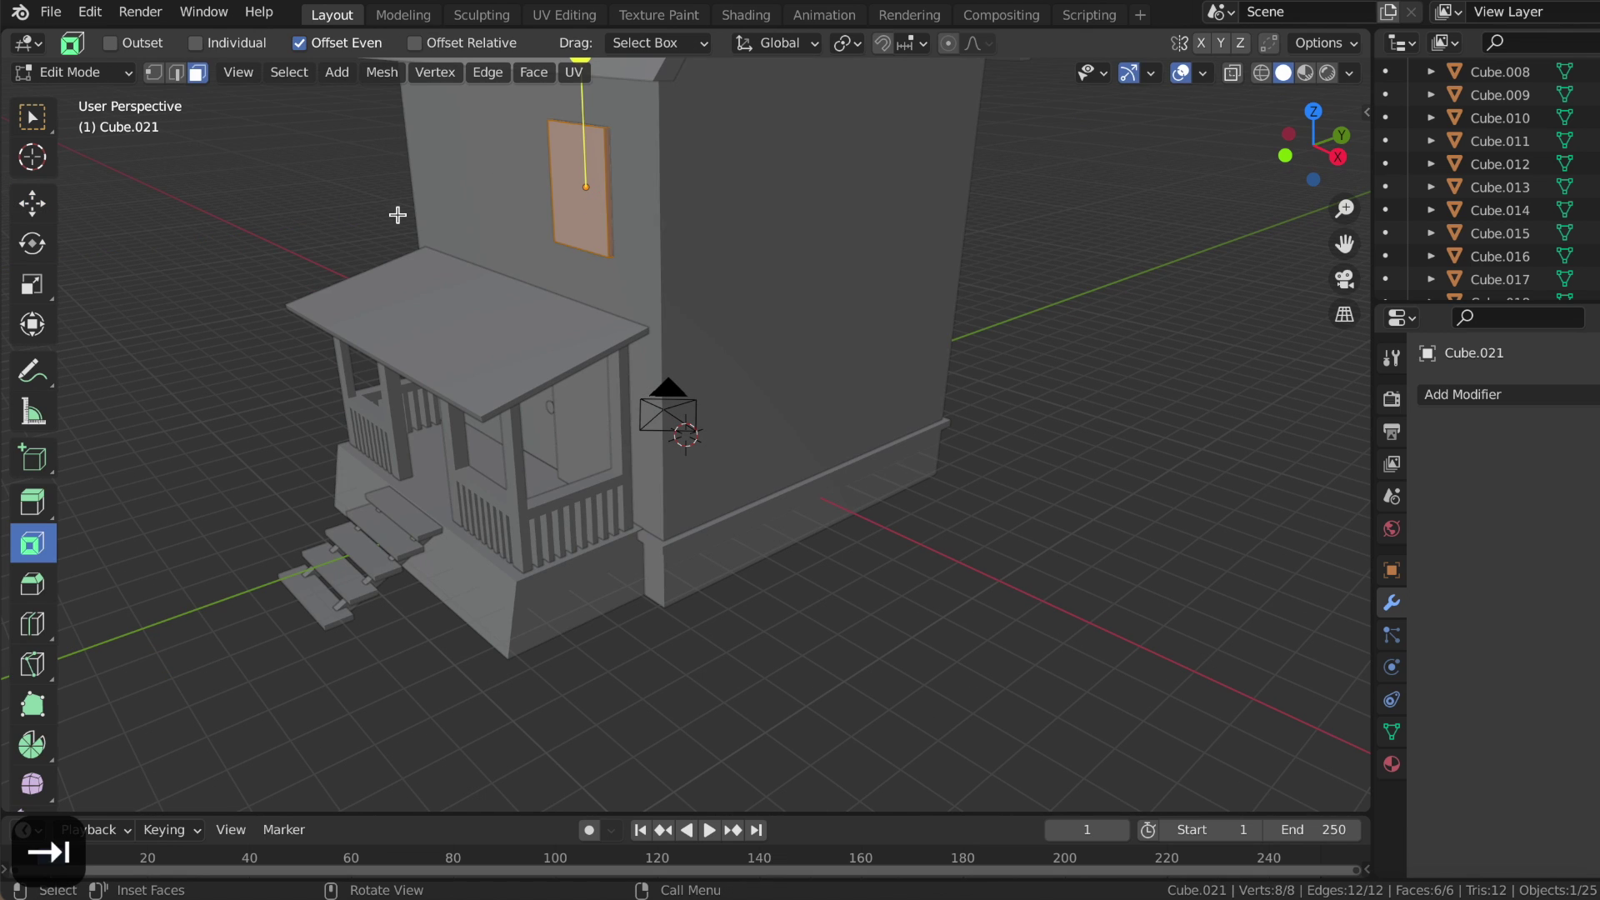
- Loop-cut the window panel horizontally, undo the edge slide, then loop-cut it vertically
{"action": "left_click", "coordinate": [577, 217]}
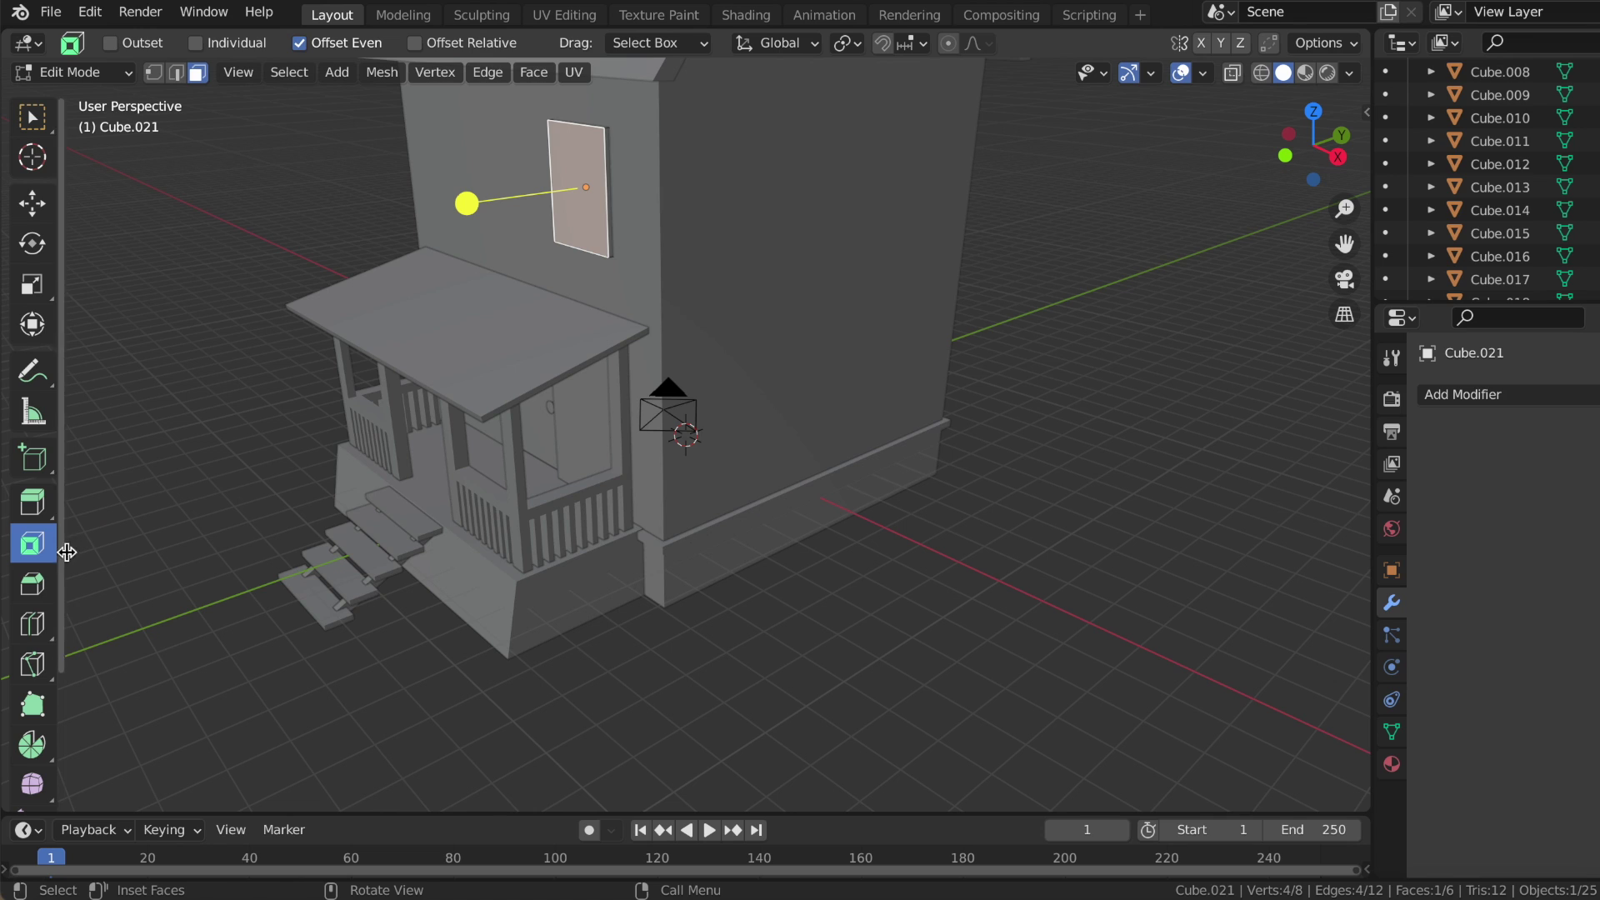
{"action": "left_click", "coordinate": [35, 625]}
{"action": "left_click", "coordinate": [584, 200]}
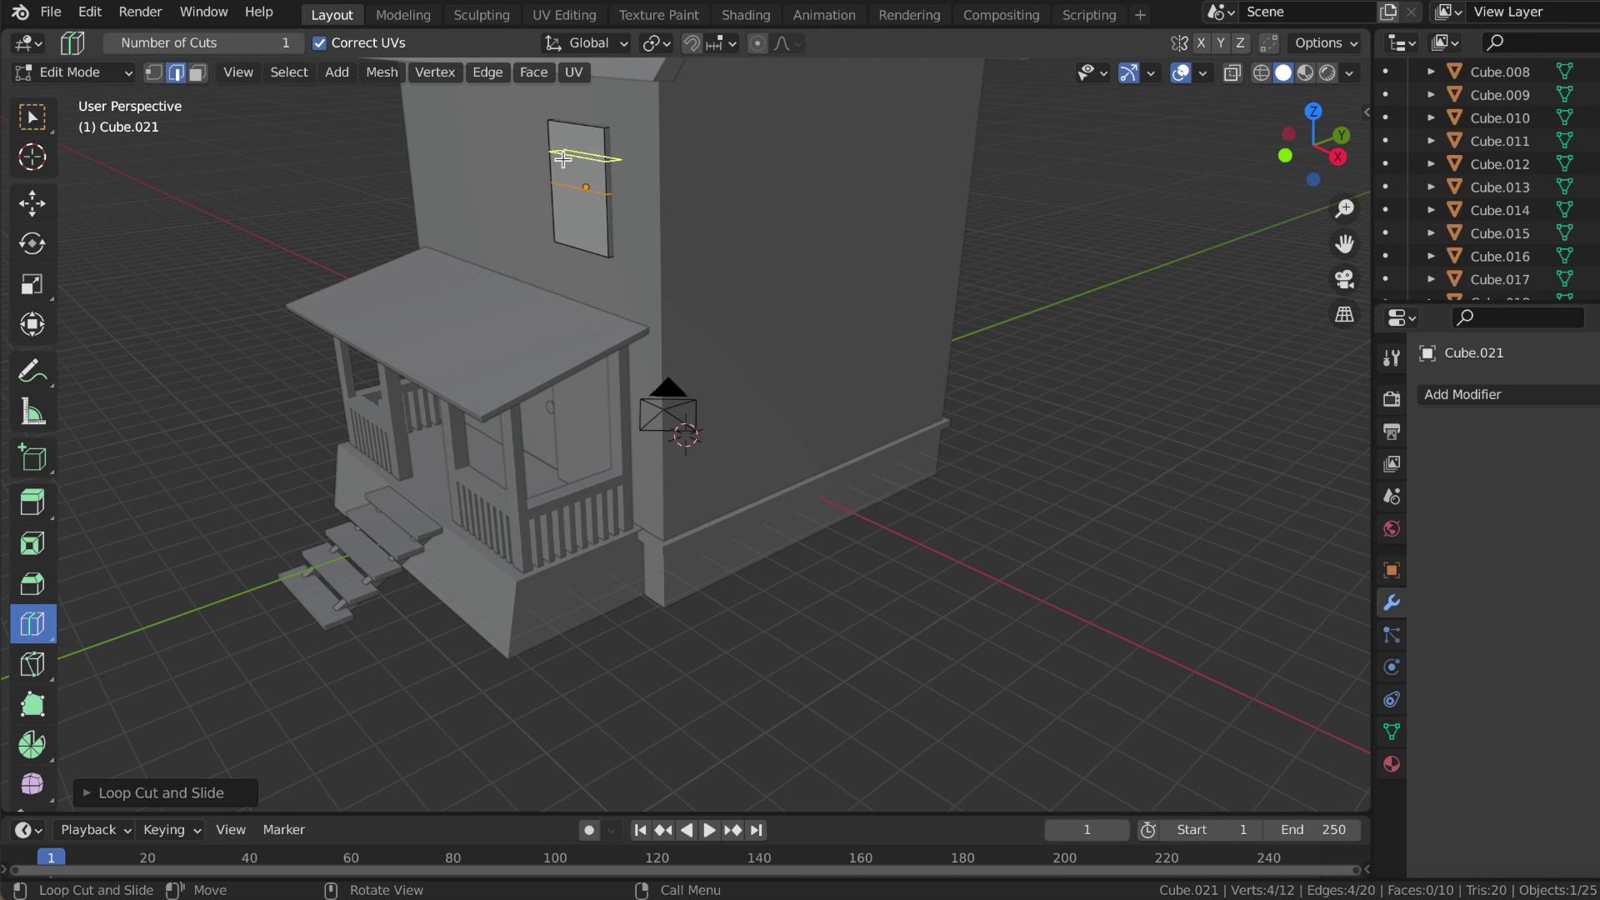
{"action": "left_click", "coordinate": [32, 204]}
{"action": "left_click_drag", "start_coordinate": [585, 125], "coordinate": [586, 799]}
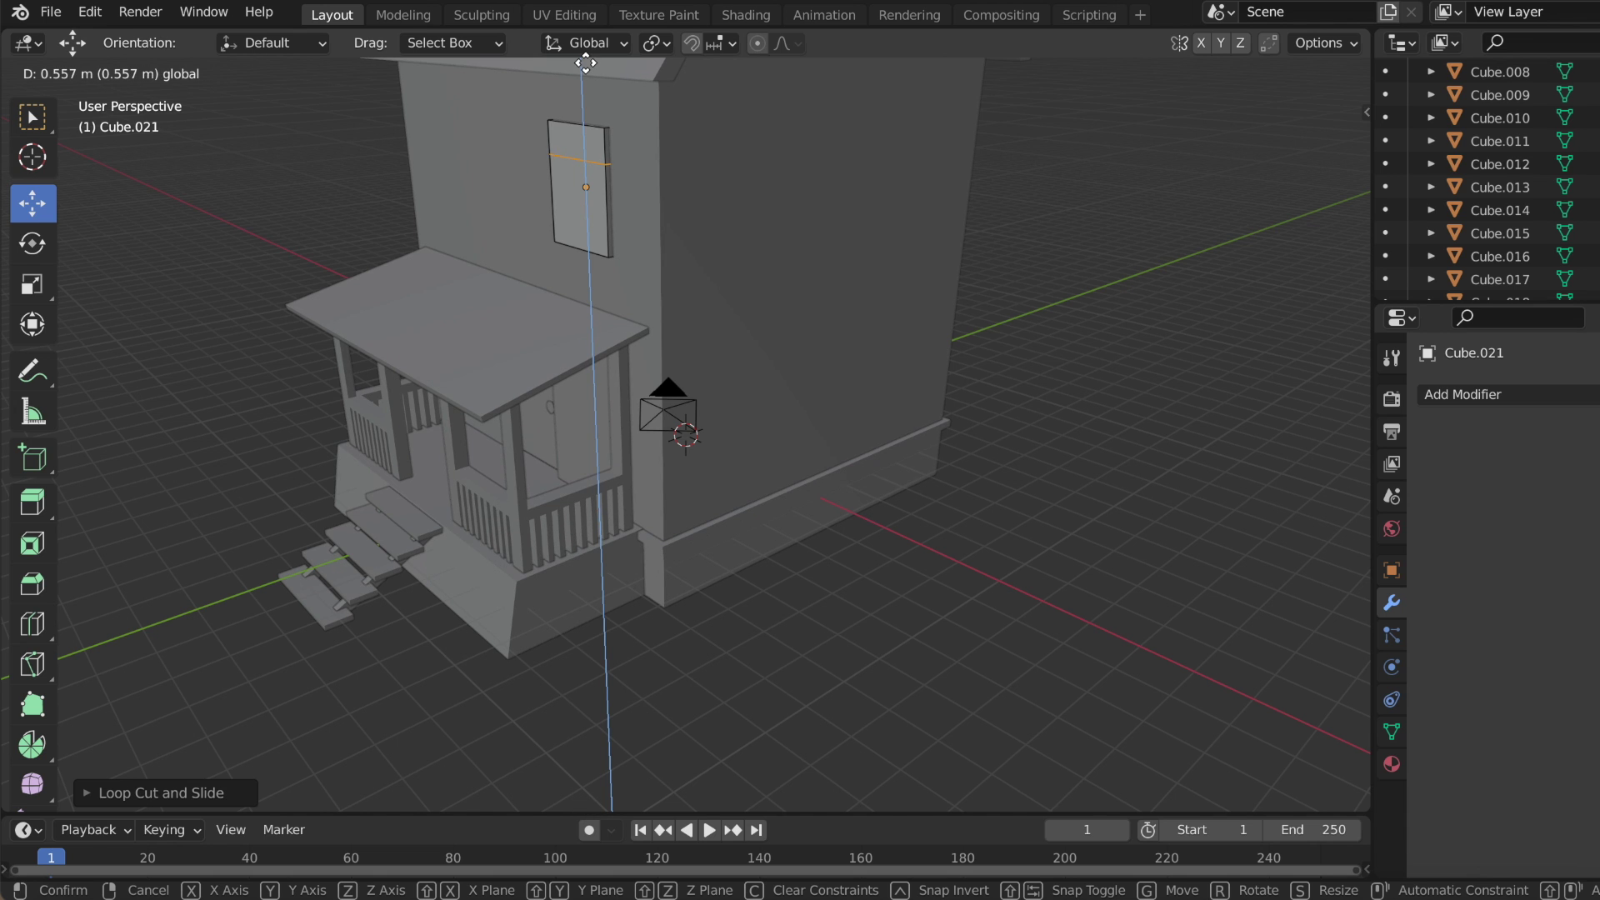
{"action": "left_click_drag", "start_coordinate": [586, 63], "coordinate": [586, 64]}
{"action": "middle_click_drag", "start_coordinate": [855, 695], "coordinate": [856, 695]}
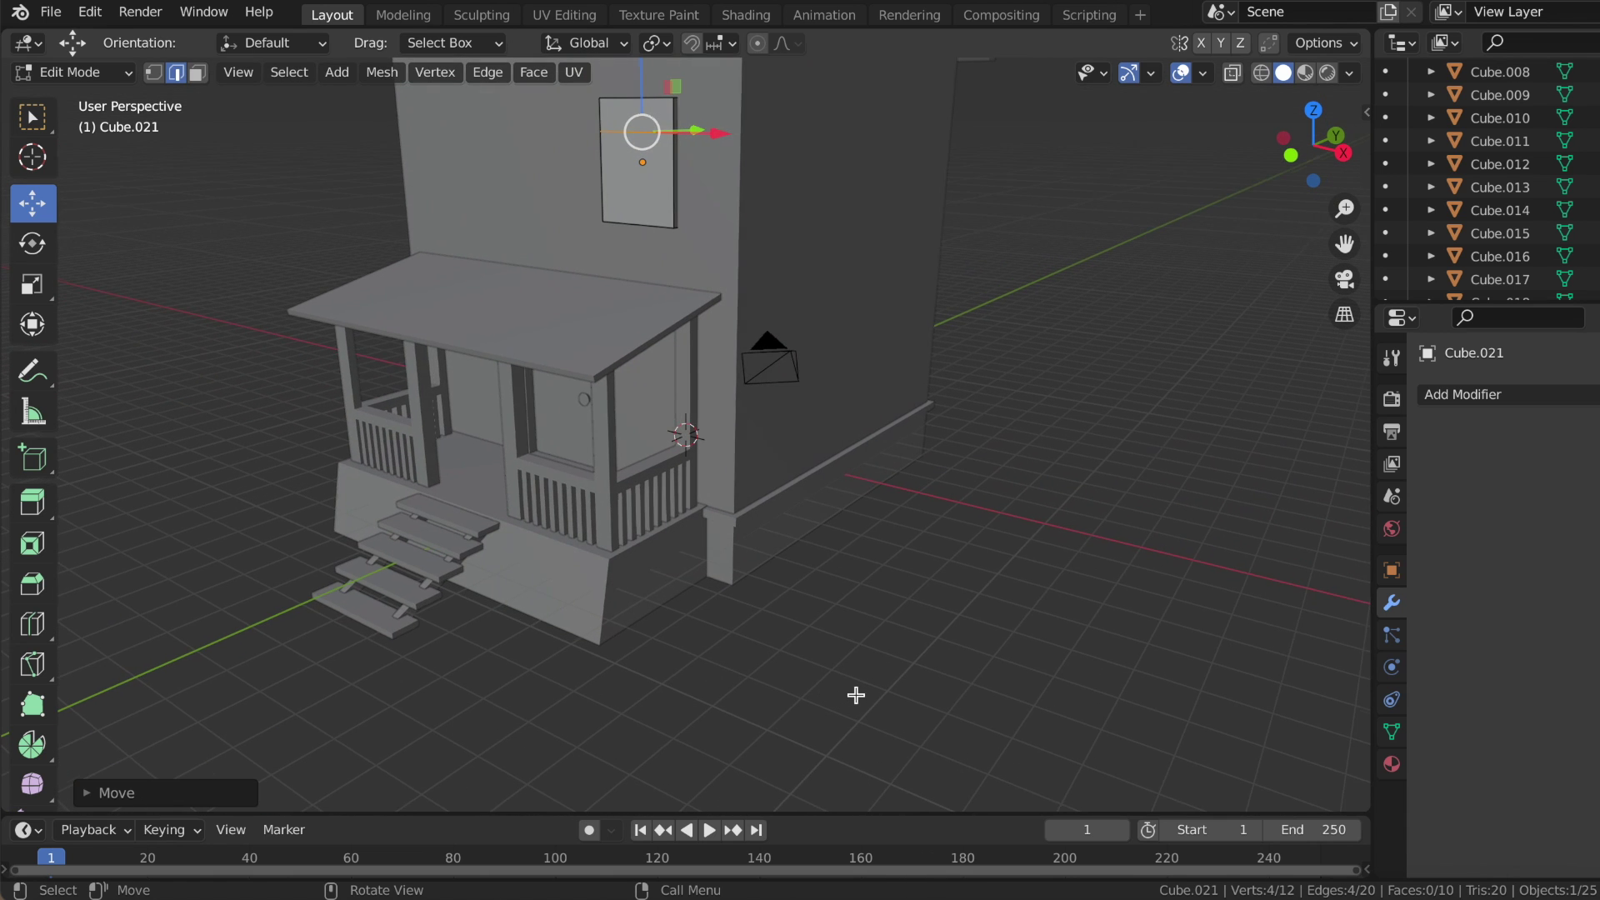
{"action": "key", "text": "super+z"}
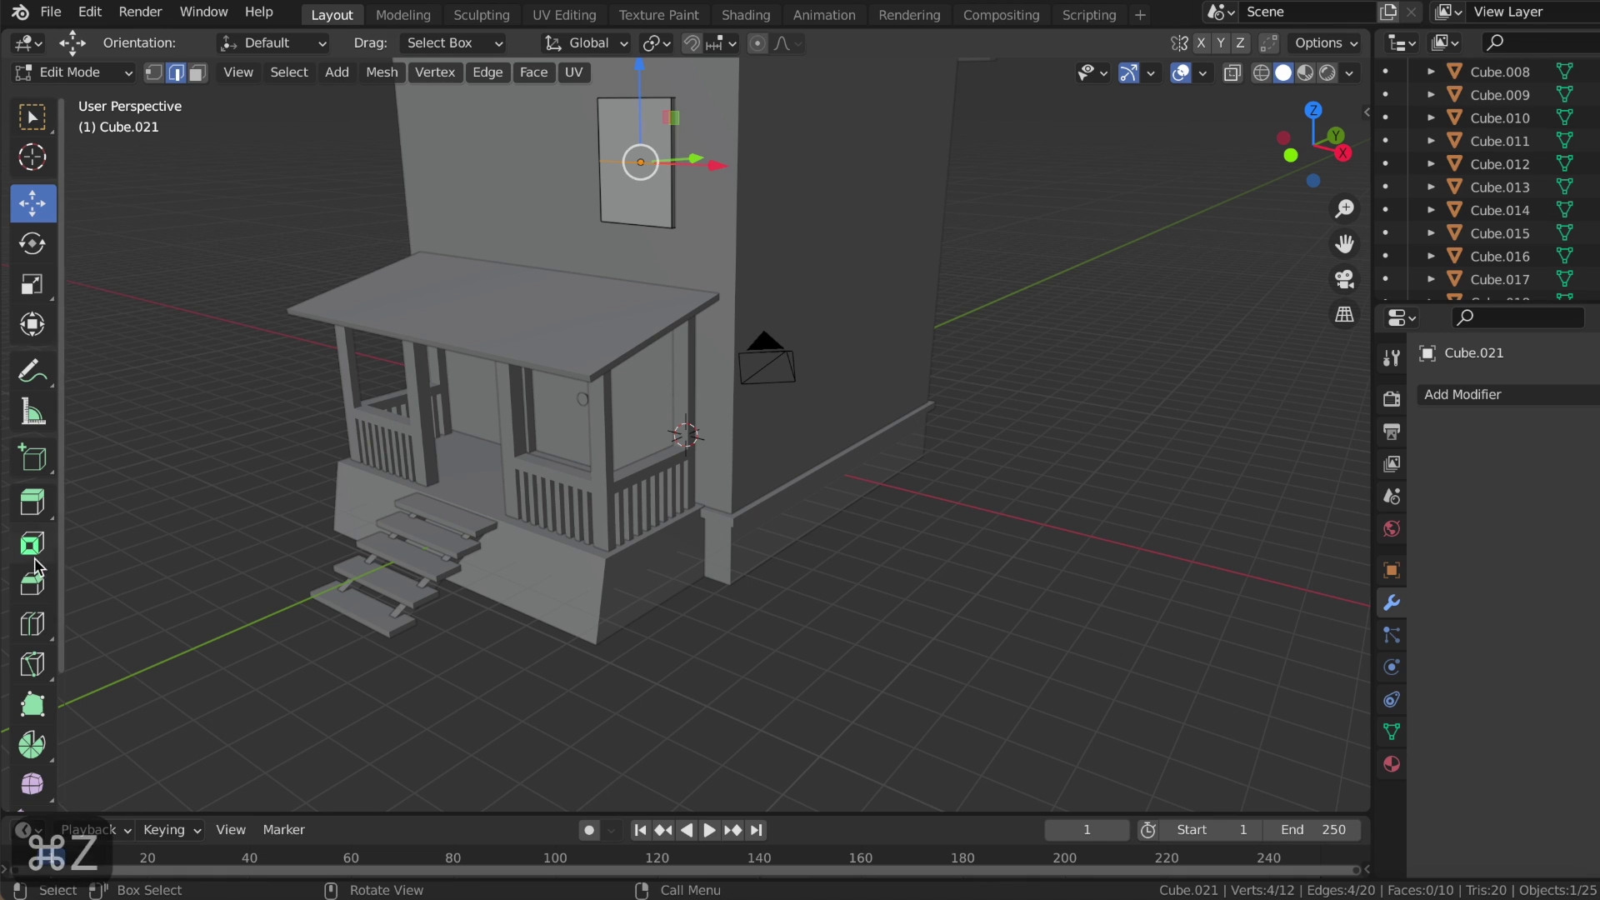
{"action": "left_click", "coordinate": [40, 618]}
{"action": "left_click", "coordinate": [644, 218]}
{"action": "middle_click_drag", "start_coordinate": [646, 214], "coordinate": [217, 283]}
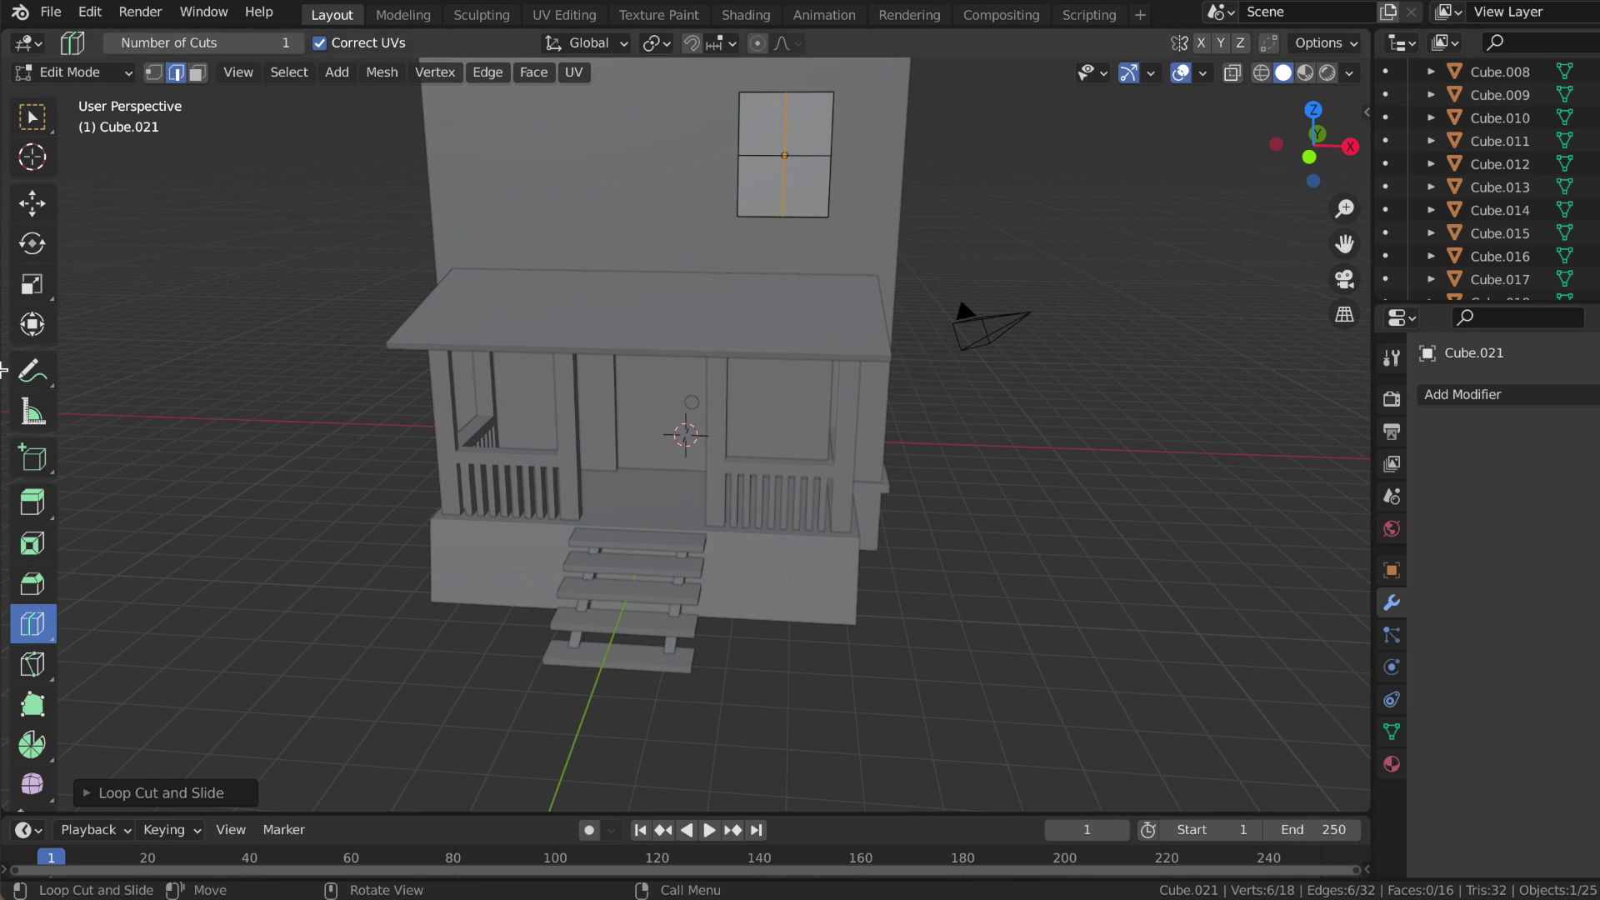
- Select all four window panes and inset them together once
{"action": "left_click", "coordinate": [31, 543]}
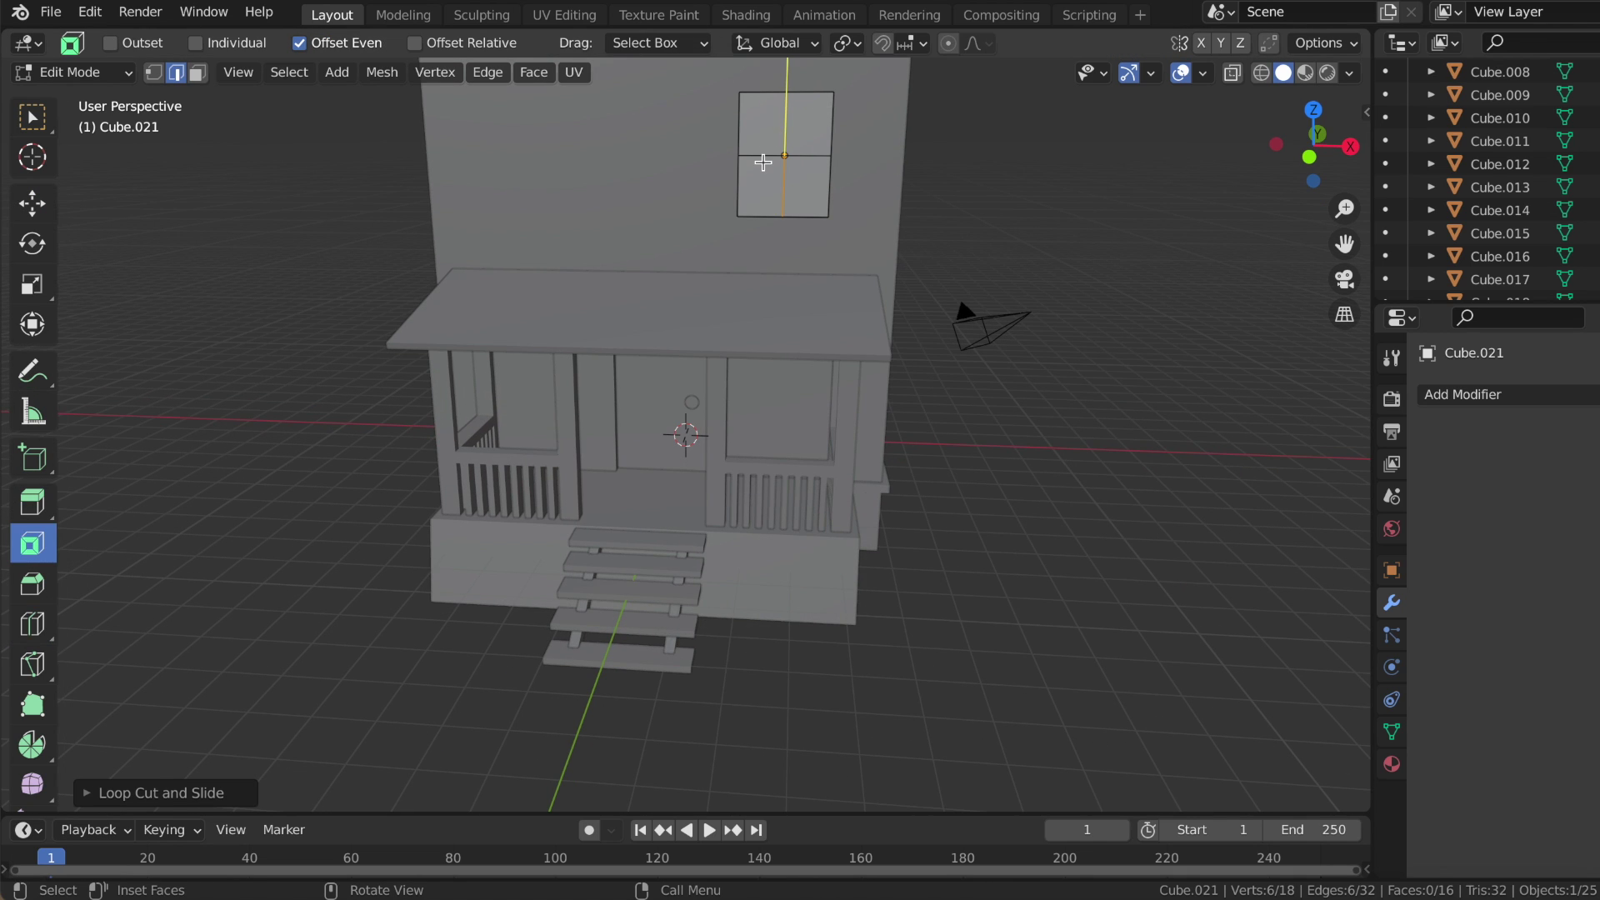
{"action": "left_click", "coordinate": [782, 123]}
{"action": "left_click", "coordinate": [808, 125], "text": "shift"}
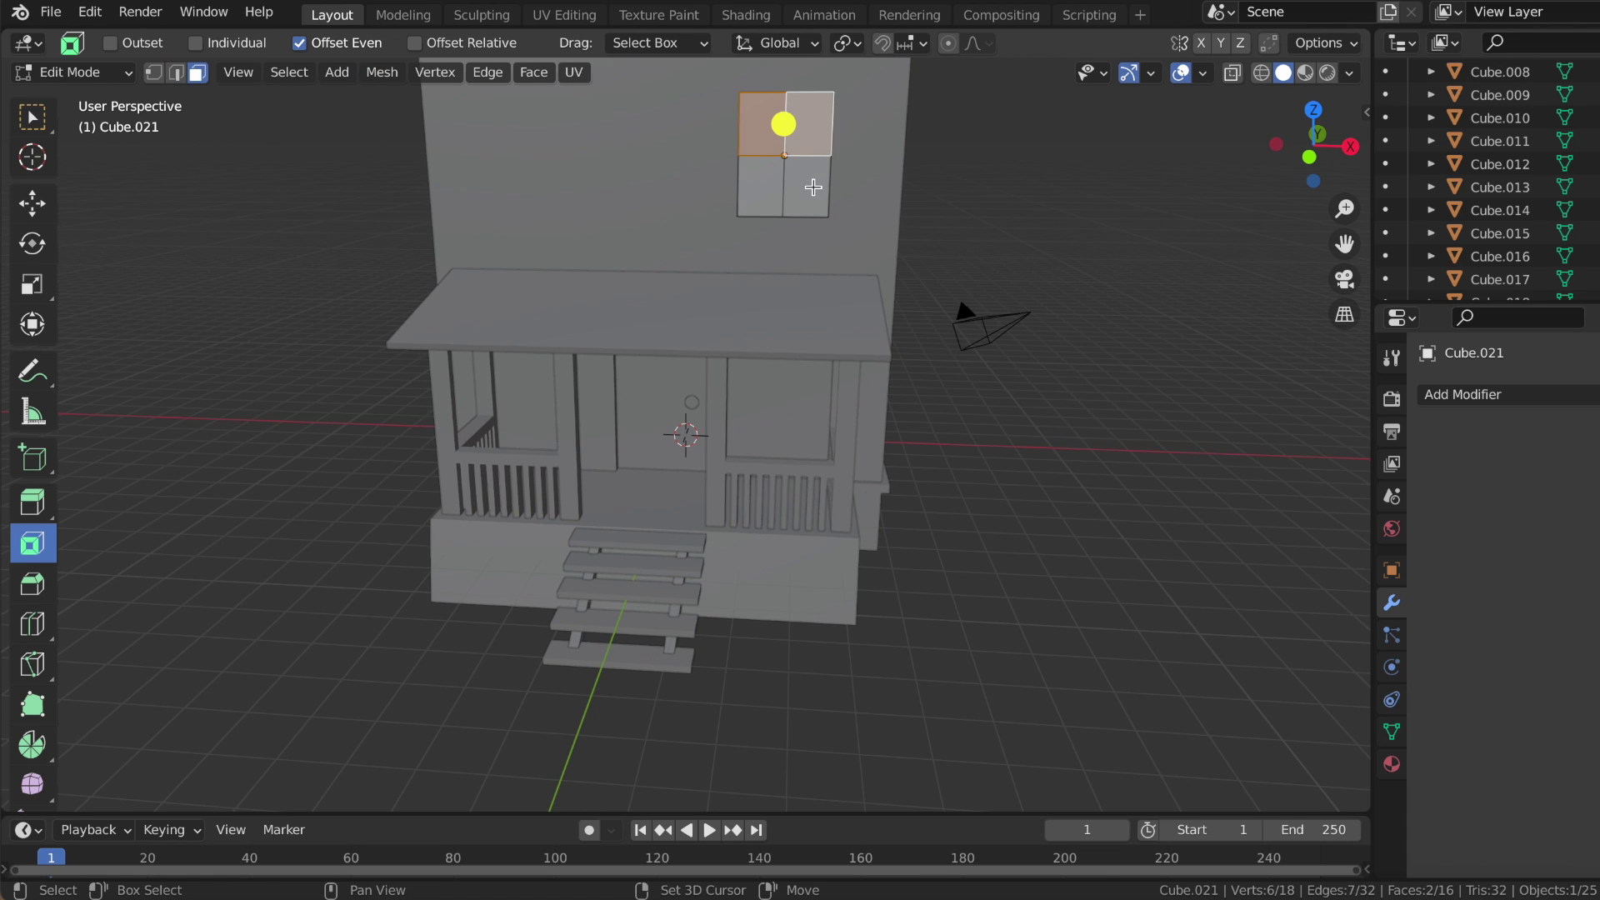
{"action": "left_click", "coordinate": [814, 186], "text": "shift"}
{"action": "left_click", "coordinate": [761, 163], "text": "shift"}
{"action": "left_click_drag", "start_coordinate": [761, 161], "coordinate": [761, 157]}
{"action": "left_click", "coordinate": [767, 160]}
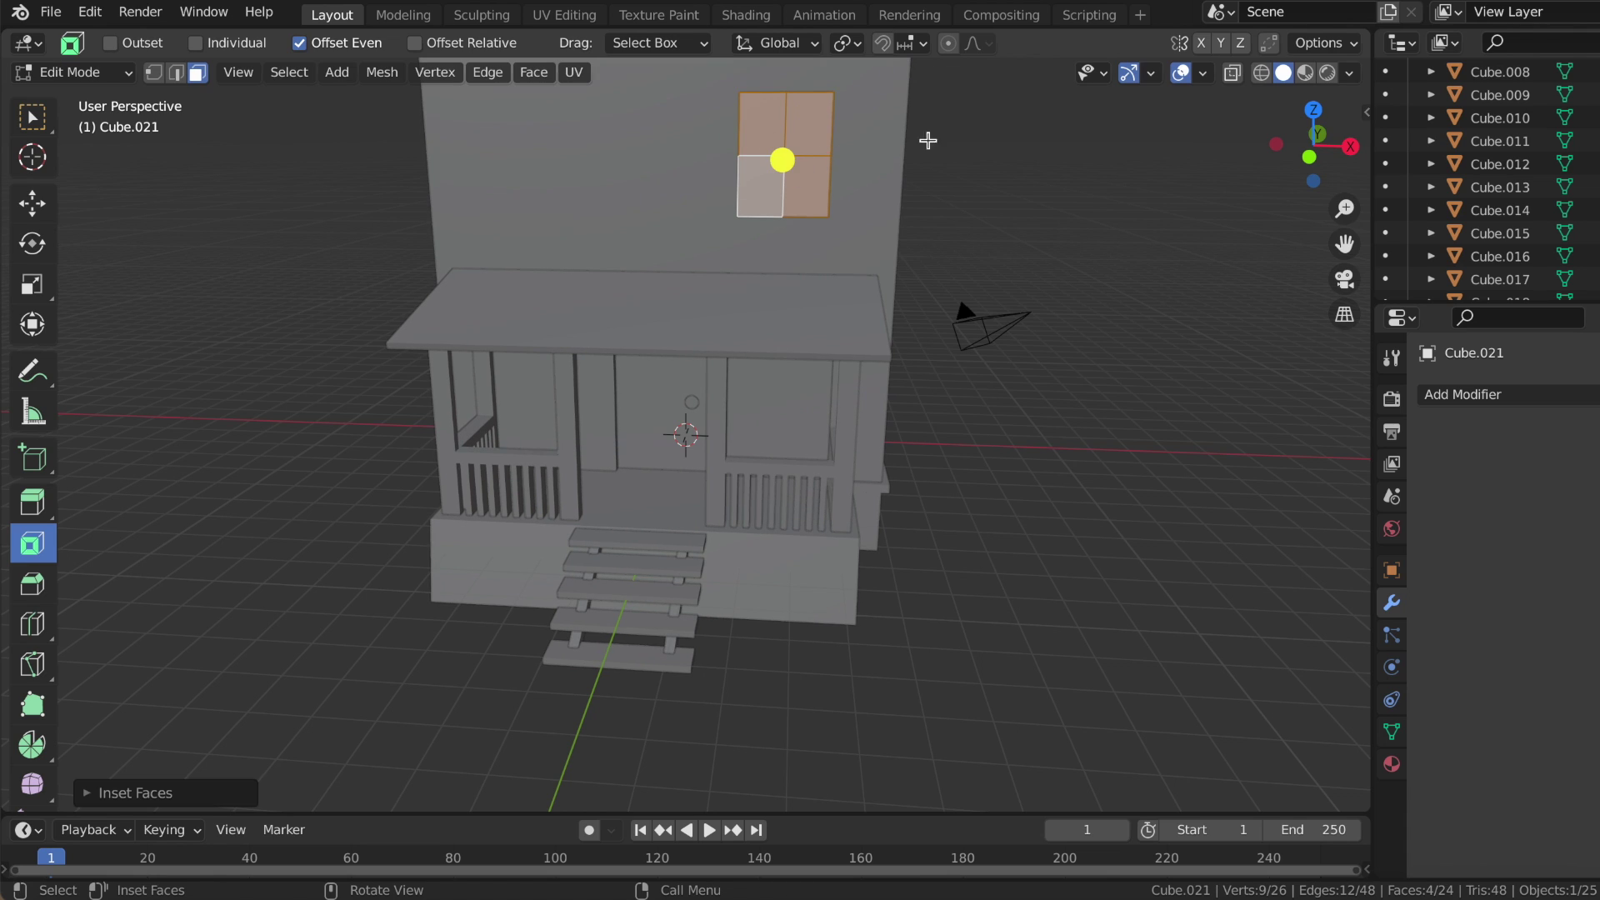
{"action": "left_click", "coordinate": [928, 143]}
- Try further insets on the panes, then undo those extra insets
{"action": "left_click_drag", "start_coordinate": [792, 122], "coordinate": [770, 123]}
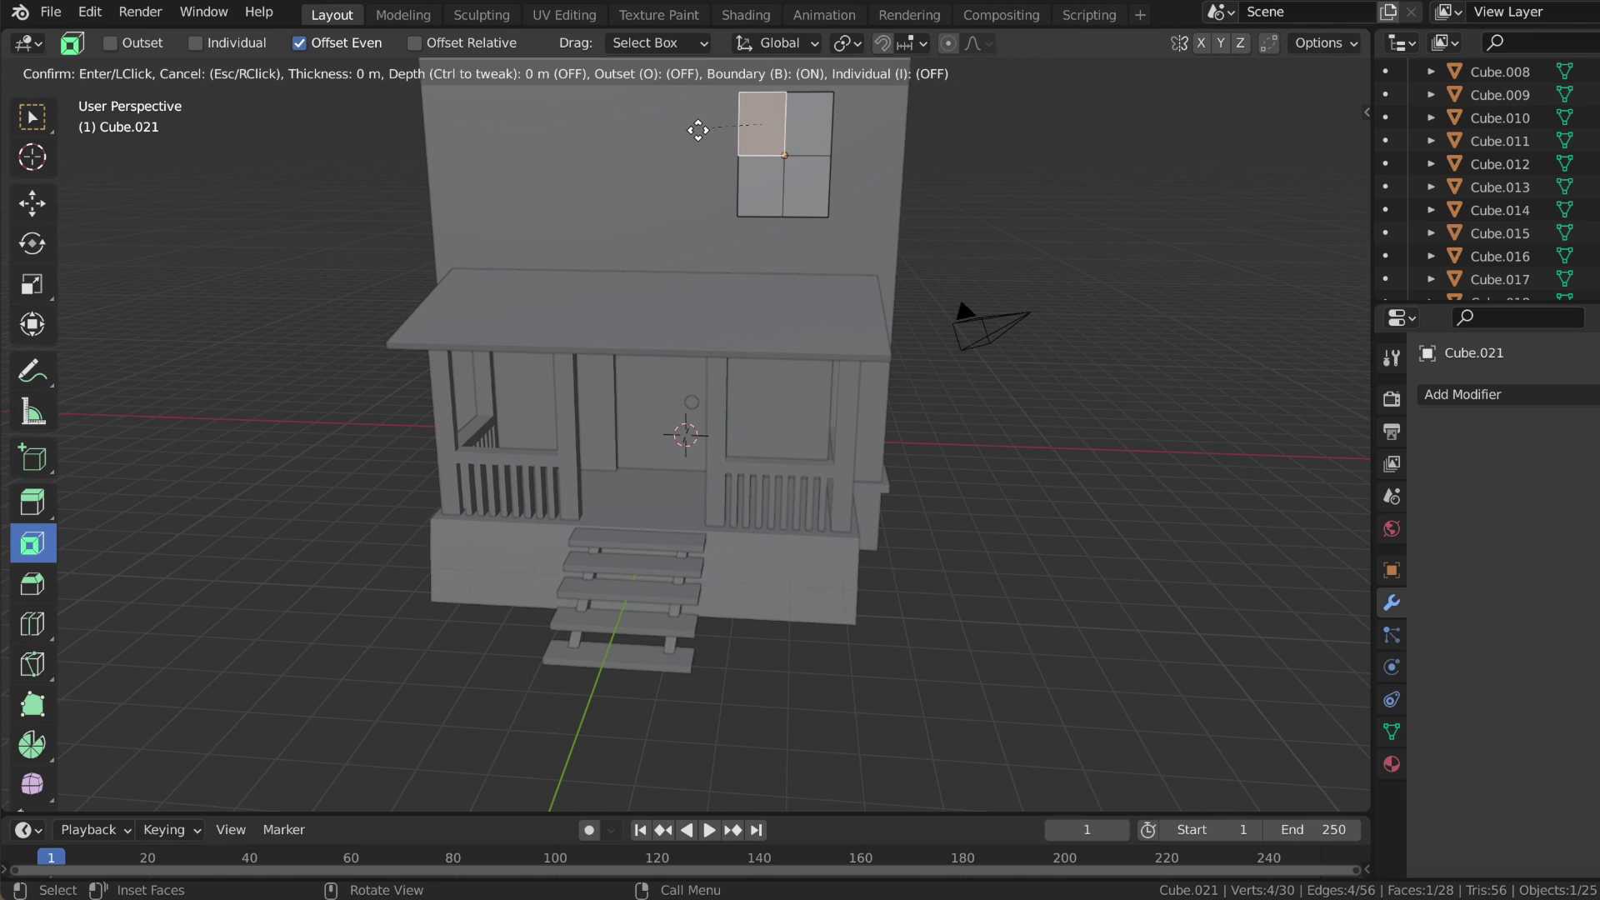
{"action": "left_click", "coordinate": [670, 291]}
{"action": "mouse_move", "coordinate": [670, 291]}
{"action": "middle_mouse_down"}
{"action": "mouse_move", "coordinate": [425, 253]}
{"action": "mouse_move", "coordinate": [346, 160]}
{"action": "middle_mouse_up"}
{"action": "mouse_move", "coordinate": [366, 193]}
{"action": "left_mouse_down"}
{"action": "mouse_move", "coordinate": [542, 188]}
{"action": "mouse_move", "coordinate": [571, 214]}
{"action": "left_mouse_up"}
{"action": "key", "text": "super+z"}
{"action": "key", "text": "super+z"}
{"action": "key", "text": "super+z"}
{"action": "middle_click_drag", "start_coordinate": [428, 232], "coordinate": [389, 243]}
- Add a horizontal loop cut across the window and slide it down near its bottom edge
{"action": "left_click", "coordinate": [31, 624]}
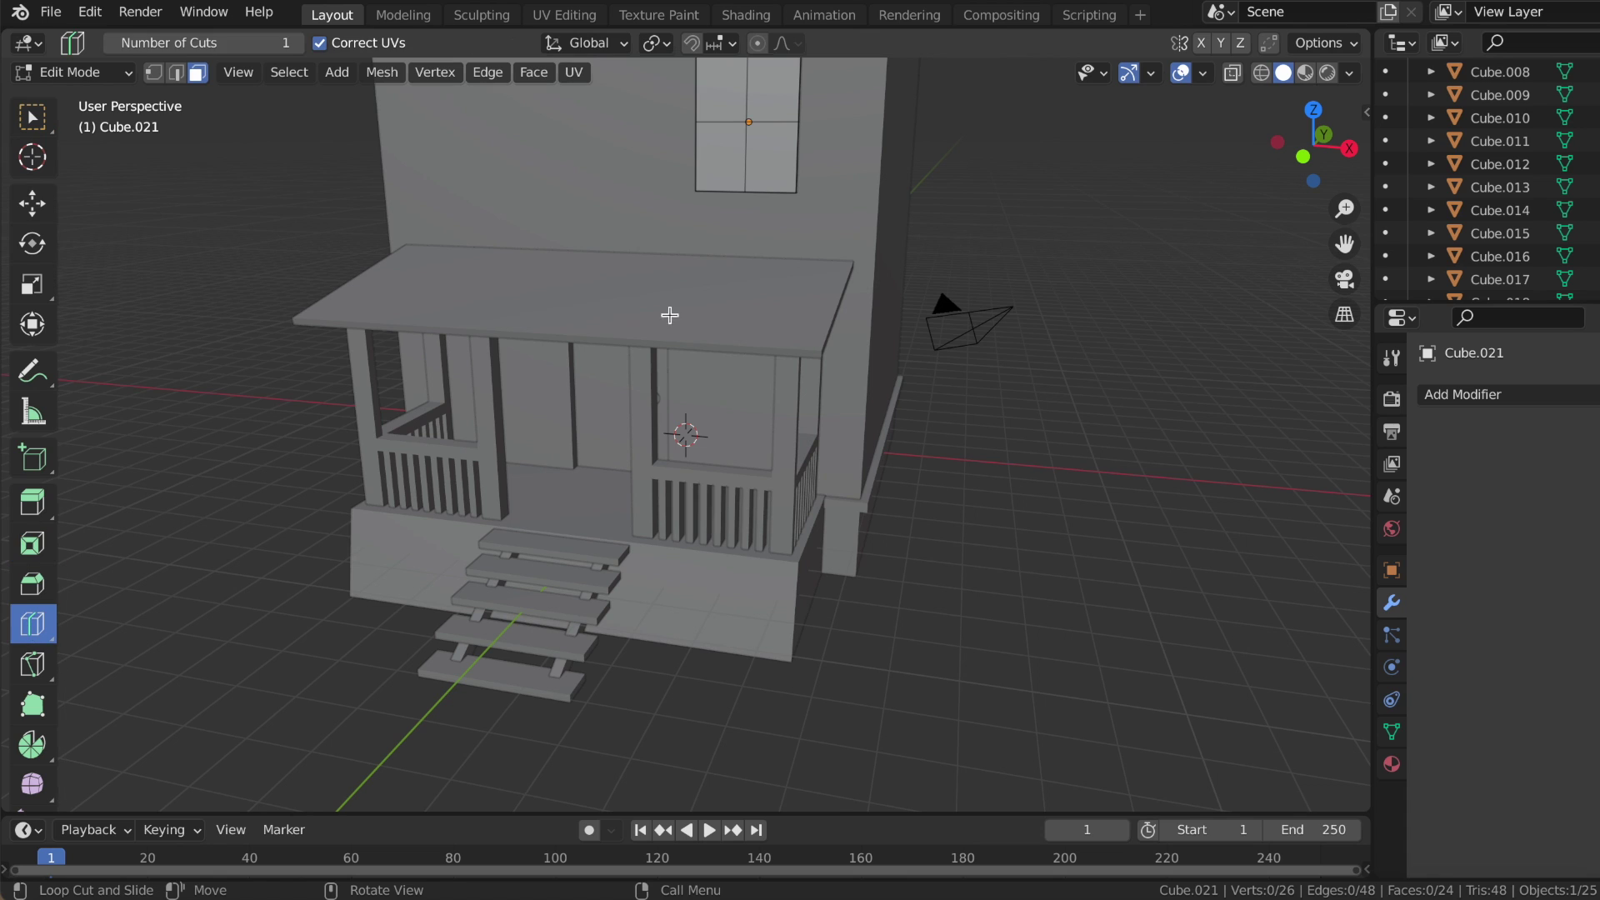
{"action": "left_click", "coordinate": [751, 160]}
{"action": "left_click", "coordinate": [32, 203]}
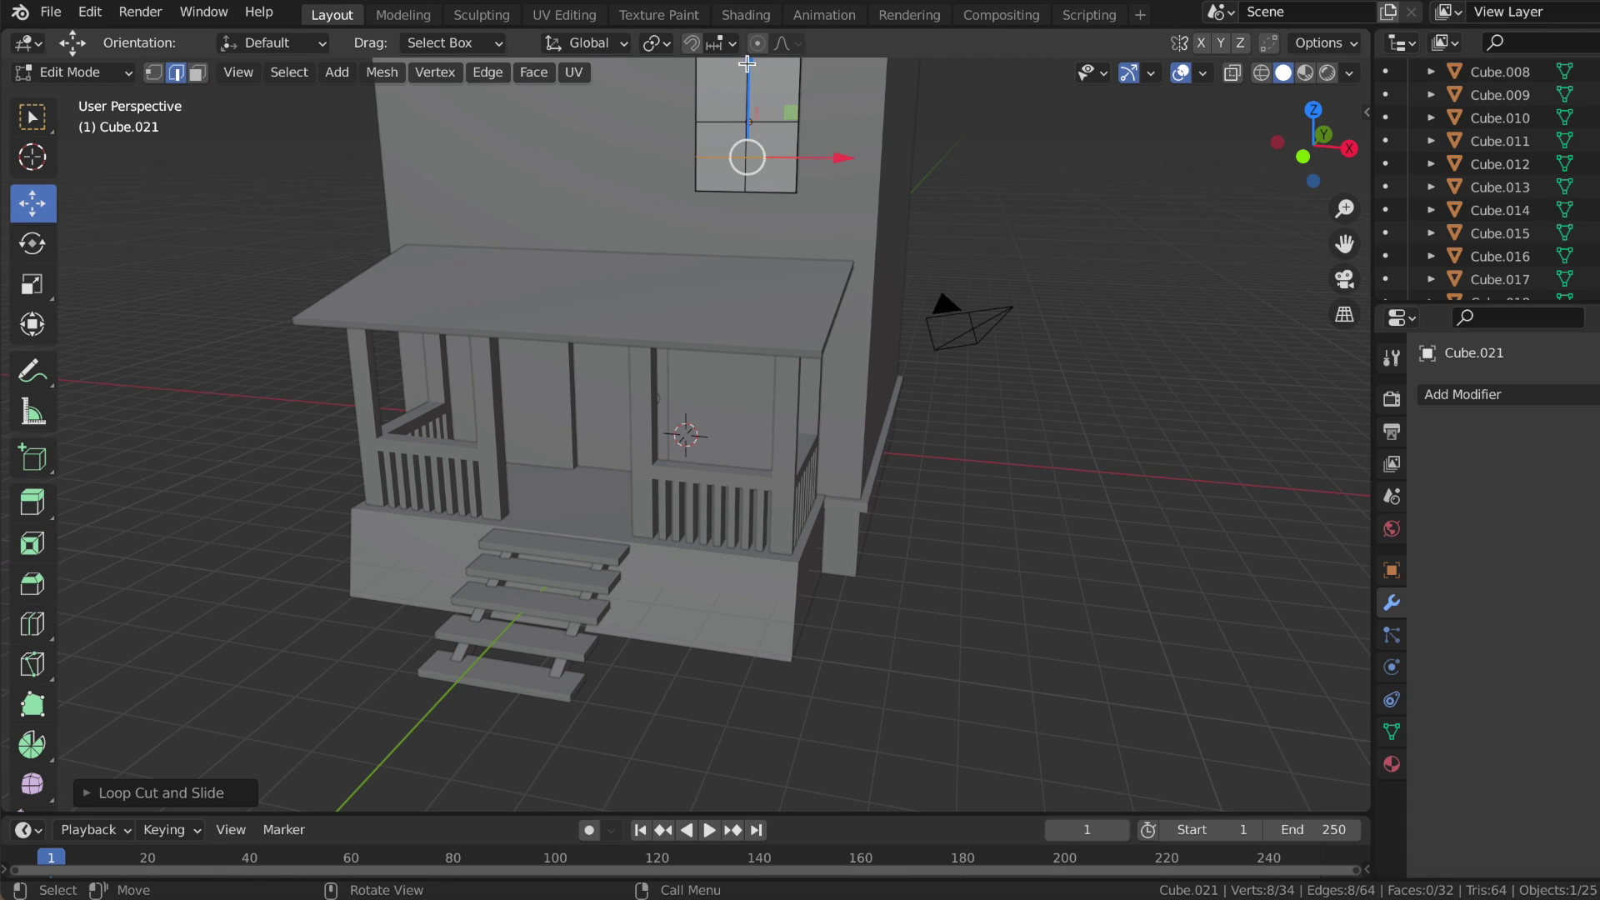
{"action": "left_click_drag", "start_coordinate": [747, 63], "coordinate": [746, 91]}
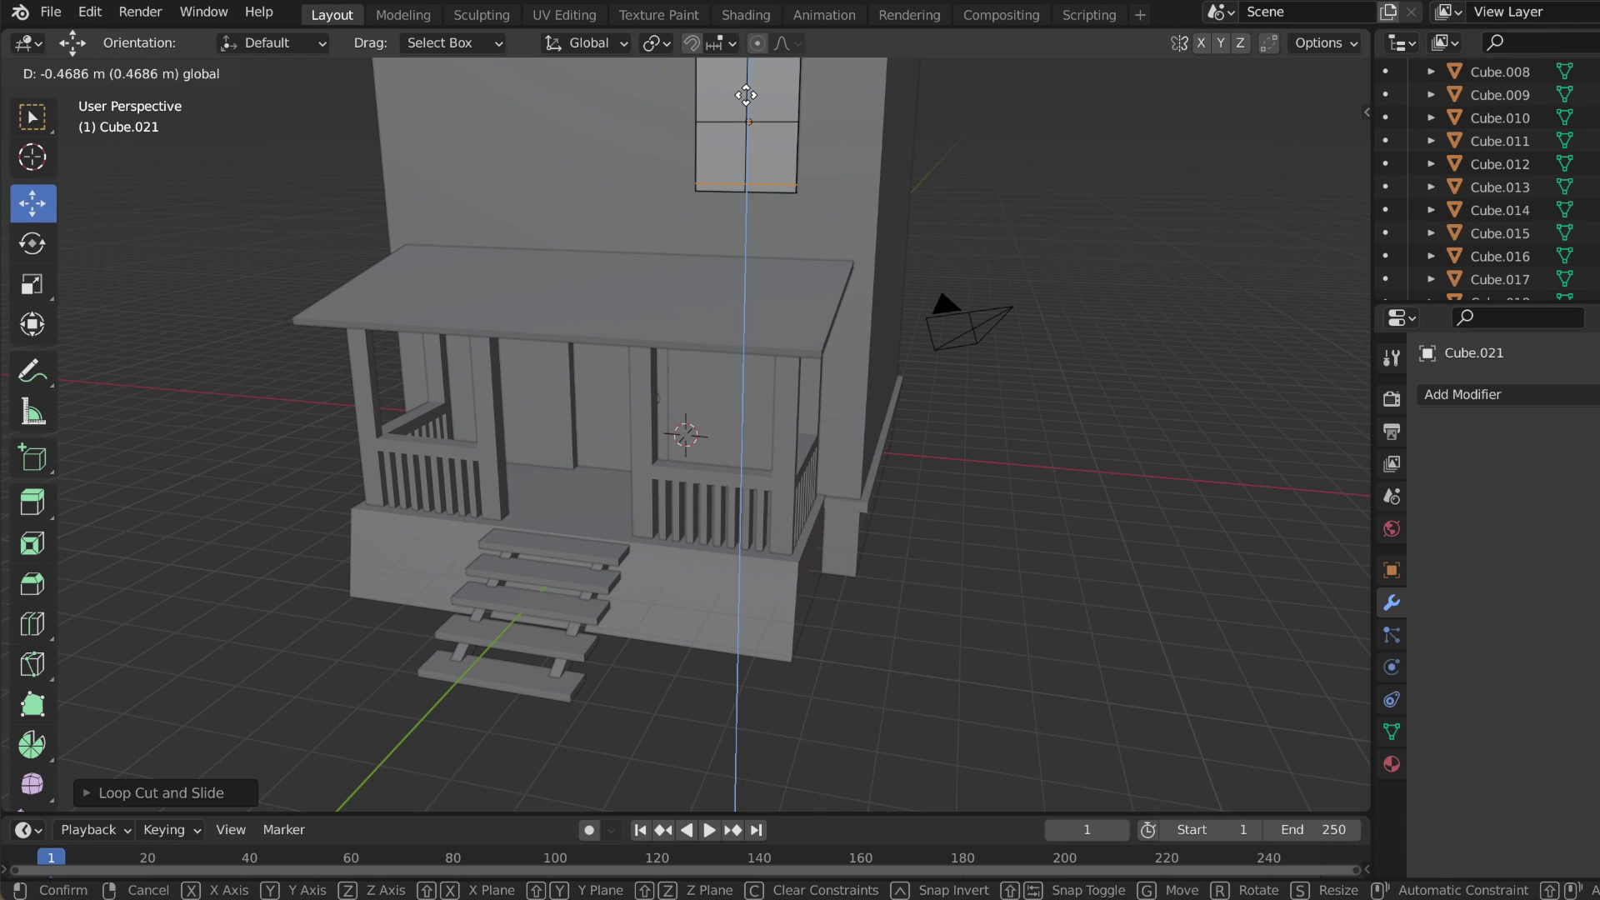
{"action": "left_click_drag", "start_coordinate": [746, 96], "coordinate": [746, 96]}
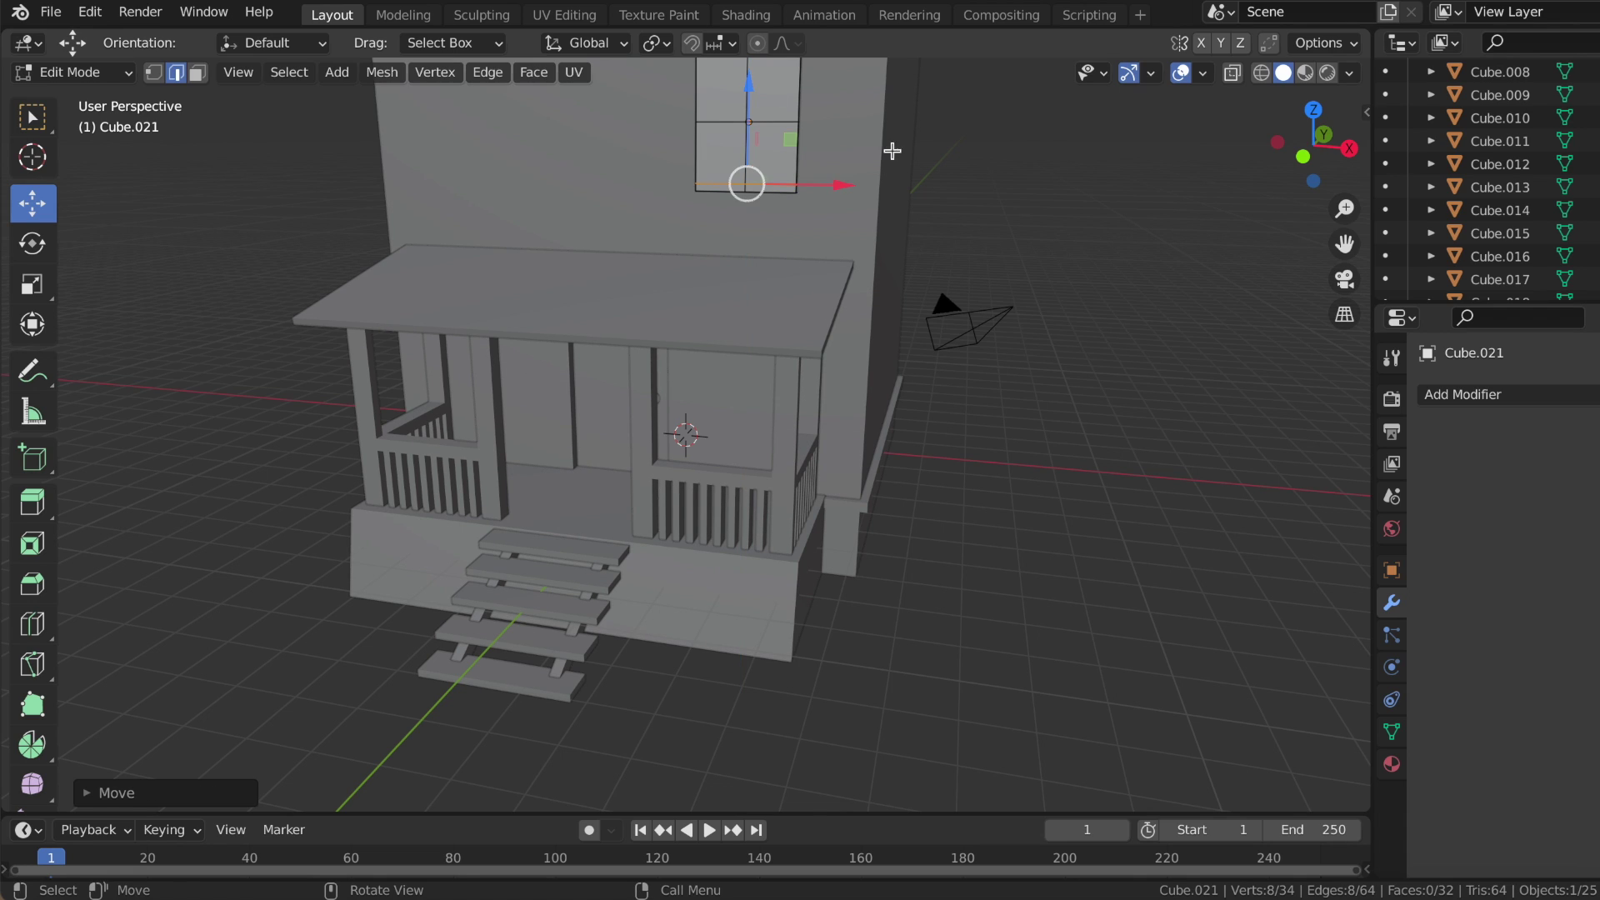
- Add vertical loops on the window and slide them toward its left and right edges
{"action": "left_click", "coordinate": [32, 545]}
{"action": "left_click", "coordinate": [38, 620]}
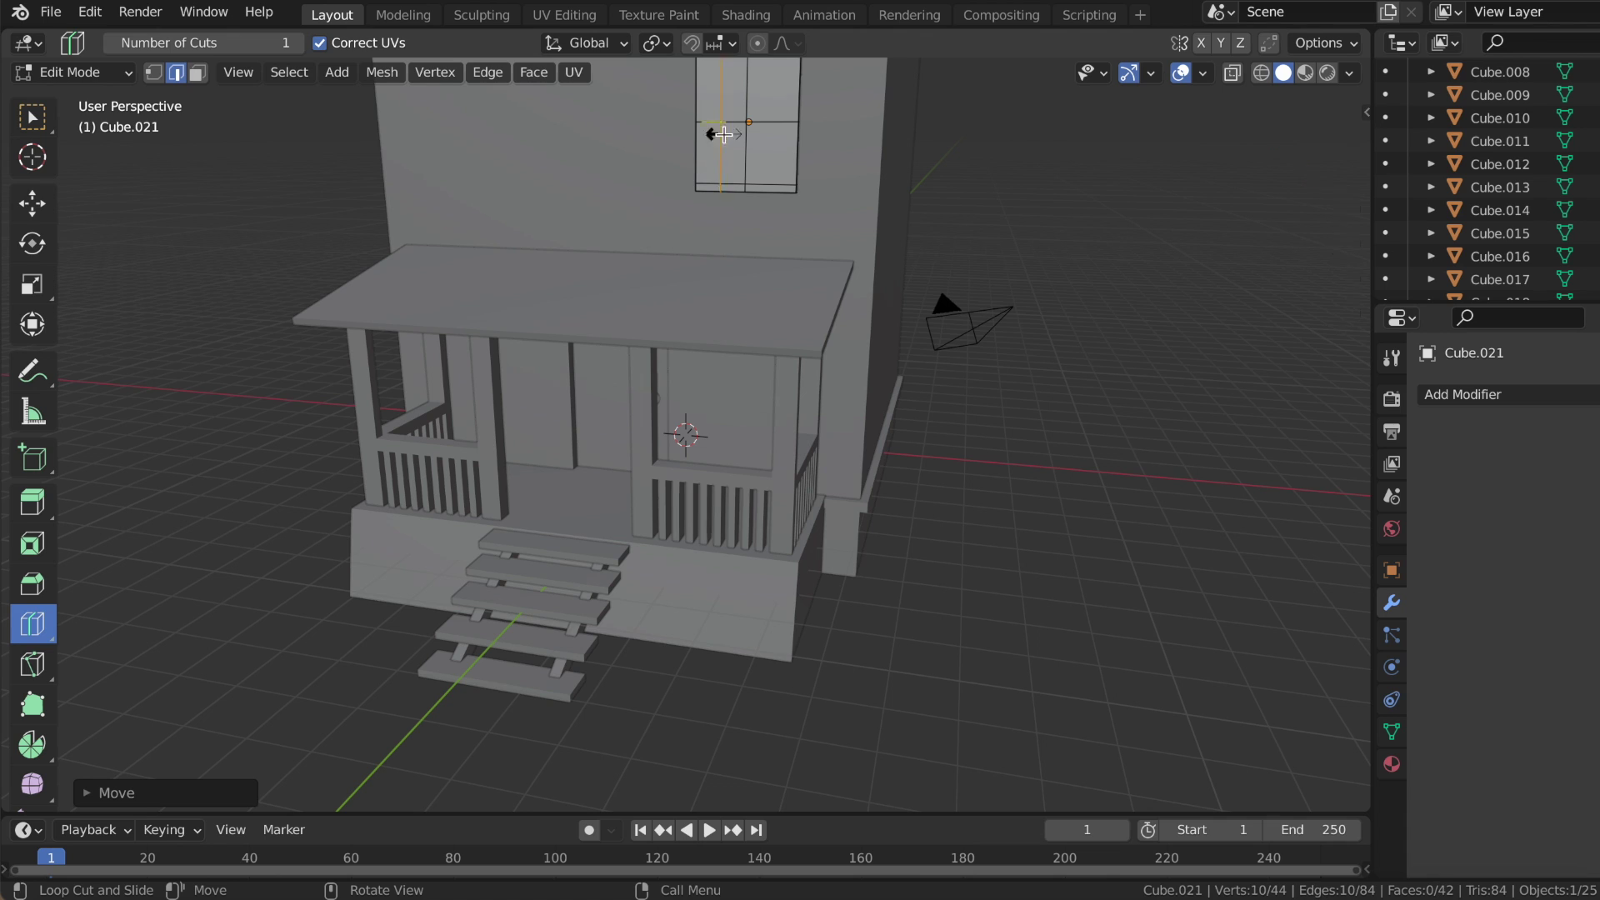
{"action": "left_click", "coordinate": [34, 203]}
{"action": "left_click_drag", "start_coordinate": [812, 136], "coordinate": [796, 137]}
{"action": "left_click", "coordinate": [32, 624]}
{"action": "left_click", "coordinate": [775, 164]}
{"action": "left_click", "coordinate": [31, 203]}
{"action": "left_click_drag", "start_coordinate": [812, 135], "coordinate": [890, 140]}
- Add another horizontal loop, slide it up toward the window top, and nudge a loop along X
{"action": "middle_click_drag", "start_coordinate": [889, 139], "coordinate": [753, 236]}
{"action": "left_click", "coordinate": [32, 623]}
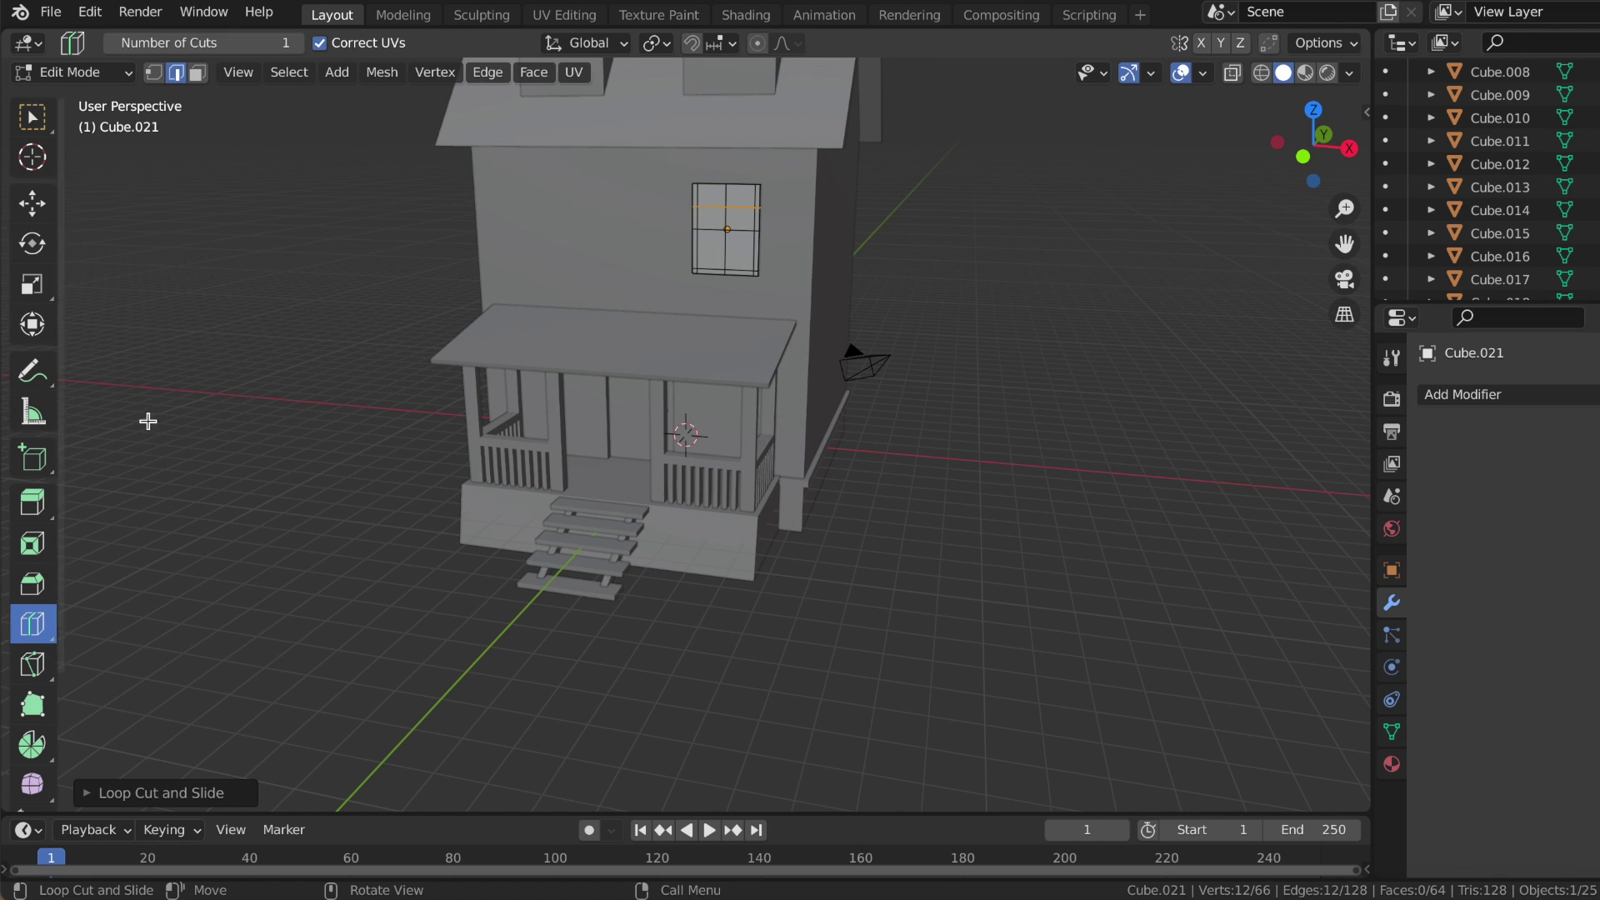
{"action": "left_click", "coordinate": [31, 204]}
{"action": "left_click_drag", "start_coordinate": [733, 107], "coordinate": [733, 85]}
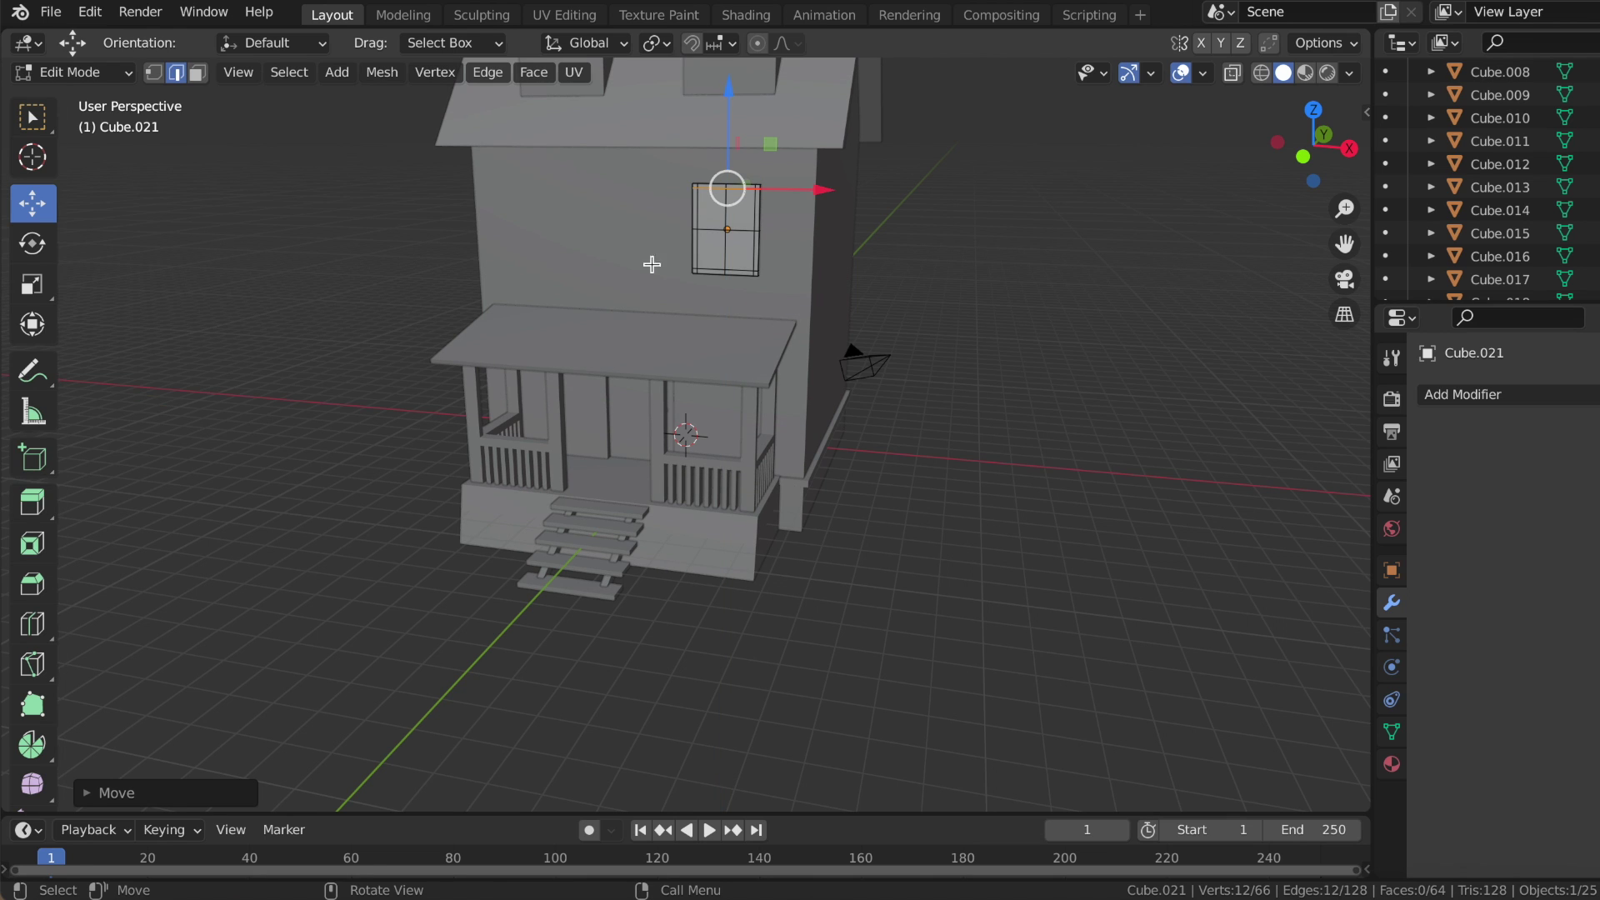
{"action": "middle_click_drag", "start_coordinate": [726, 256], "coordinate": [731, 227]}
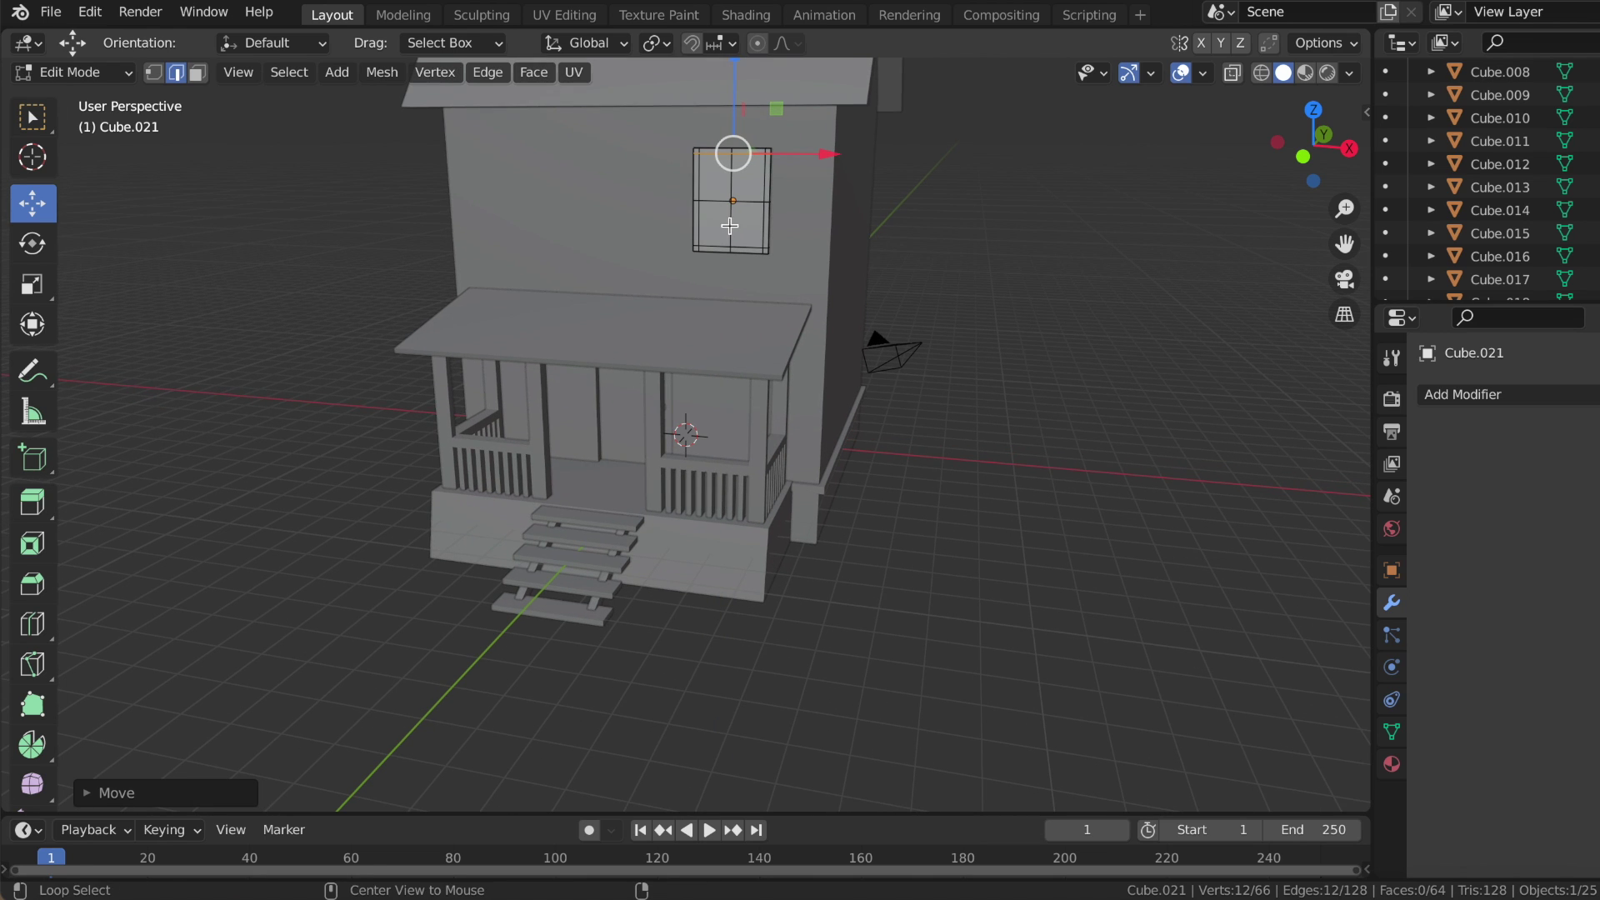
{"action": "left_click_drag", "start_coordinate": [819, 203], "coordinate": [812, 203]}
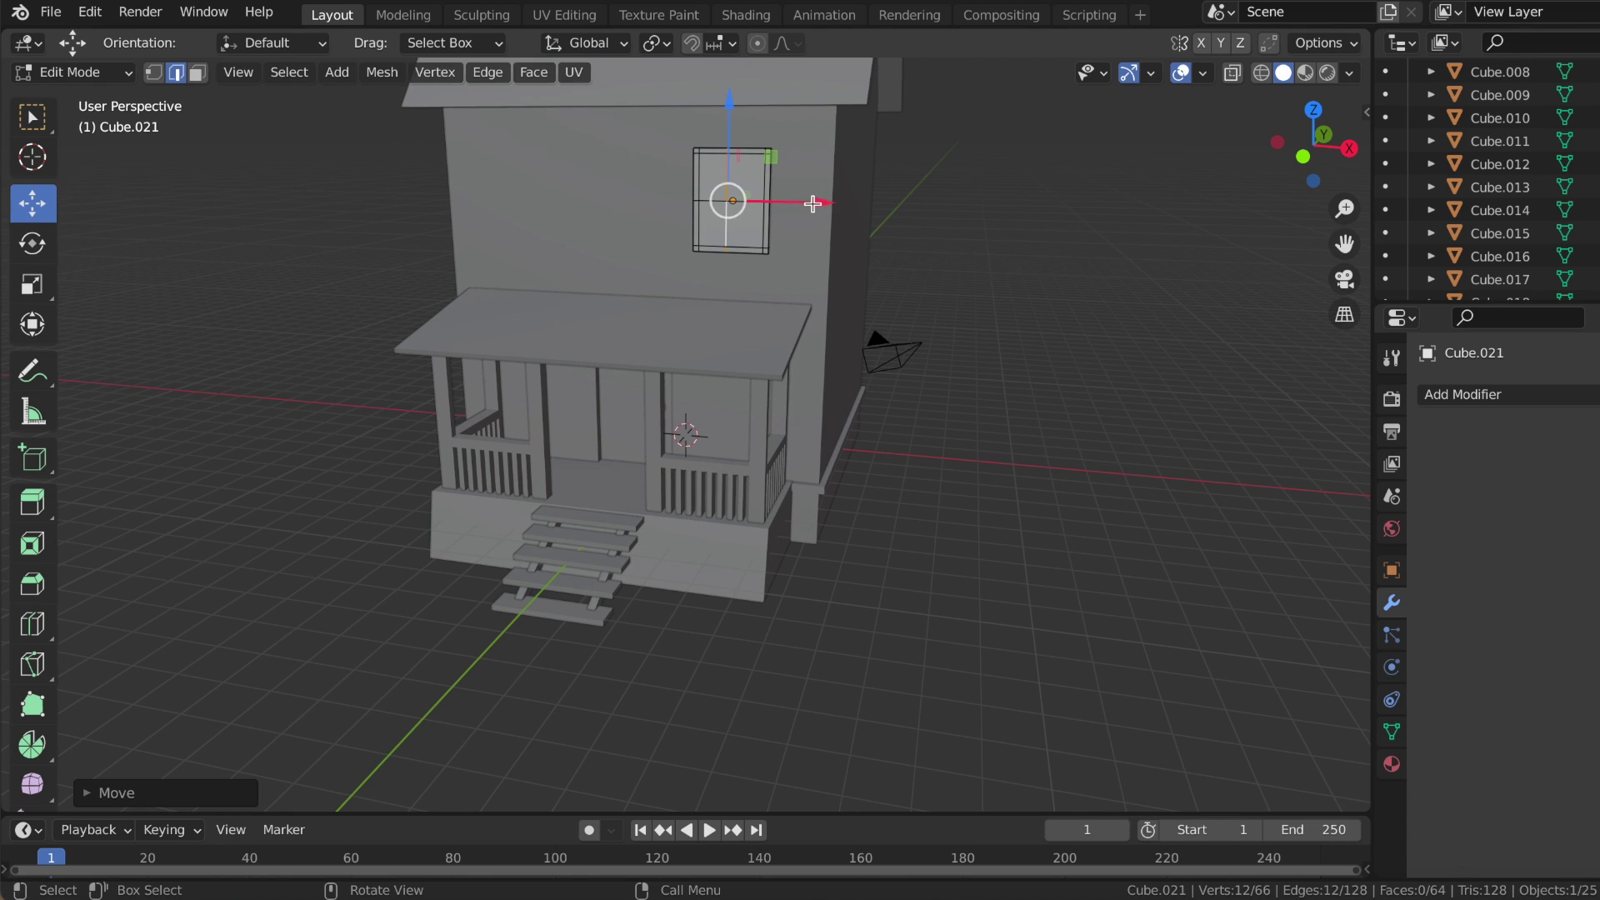
{"action": "left_click", "coordinate": [40, 631]}
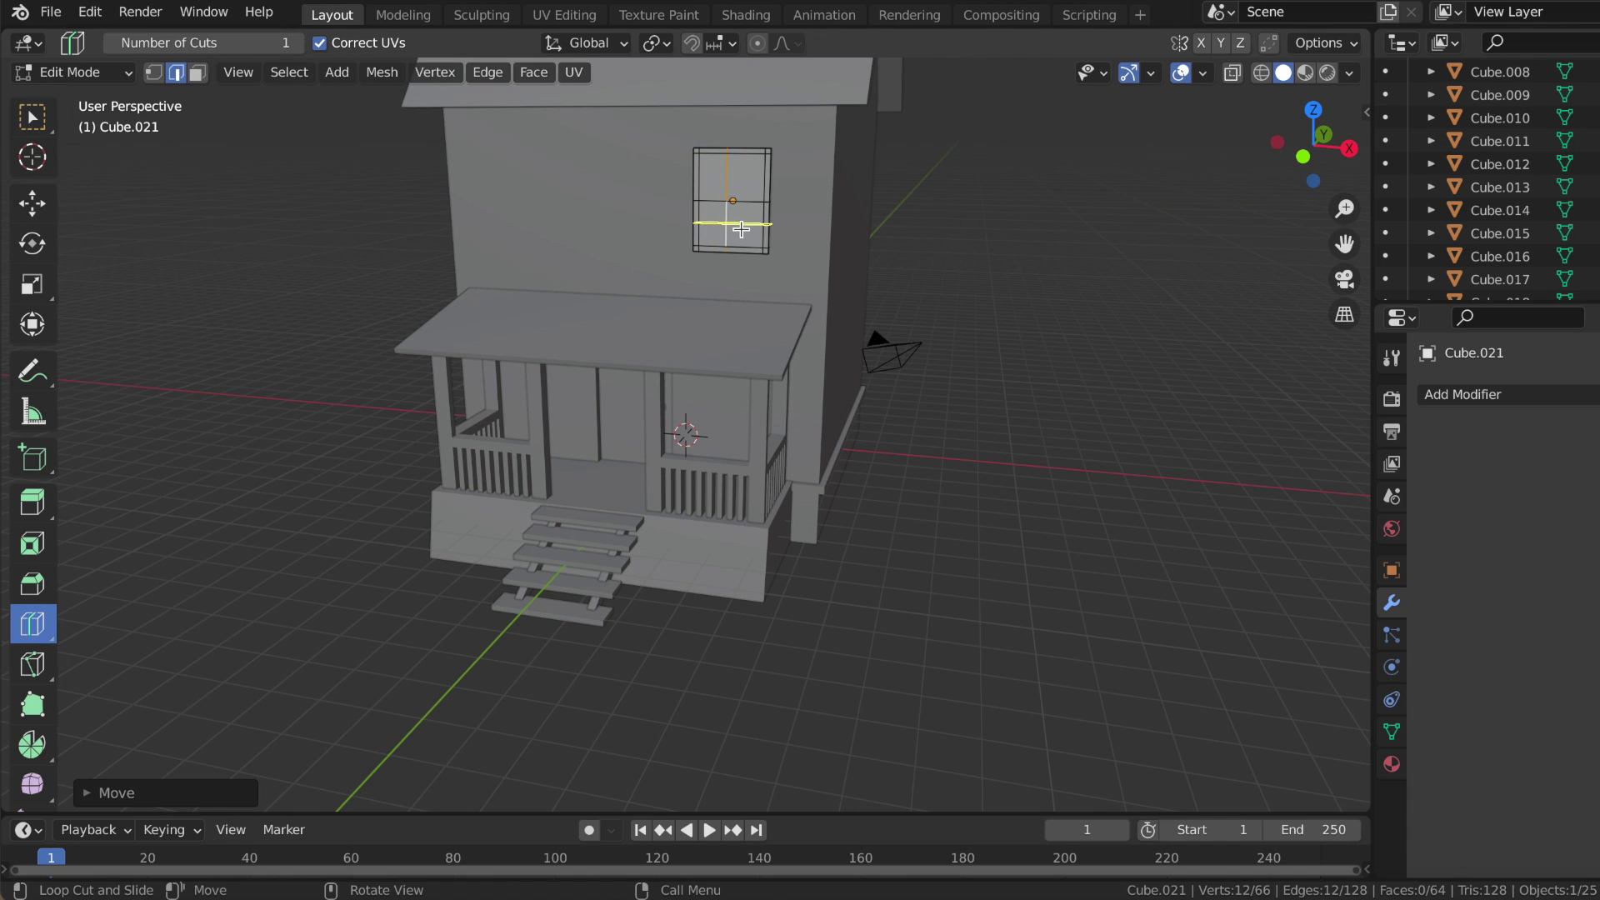
- Add a vertical loop near the window's right side and position it from the front view
{"action": "left_click", "coordinate": [31, 213]}
{"action": "left_click_drag", "start_coordinate": [832, 203], "coordinate": [817, 204]}
{"action": "left_click", "coordinate": [1331, 148]}
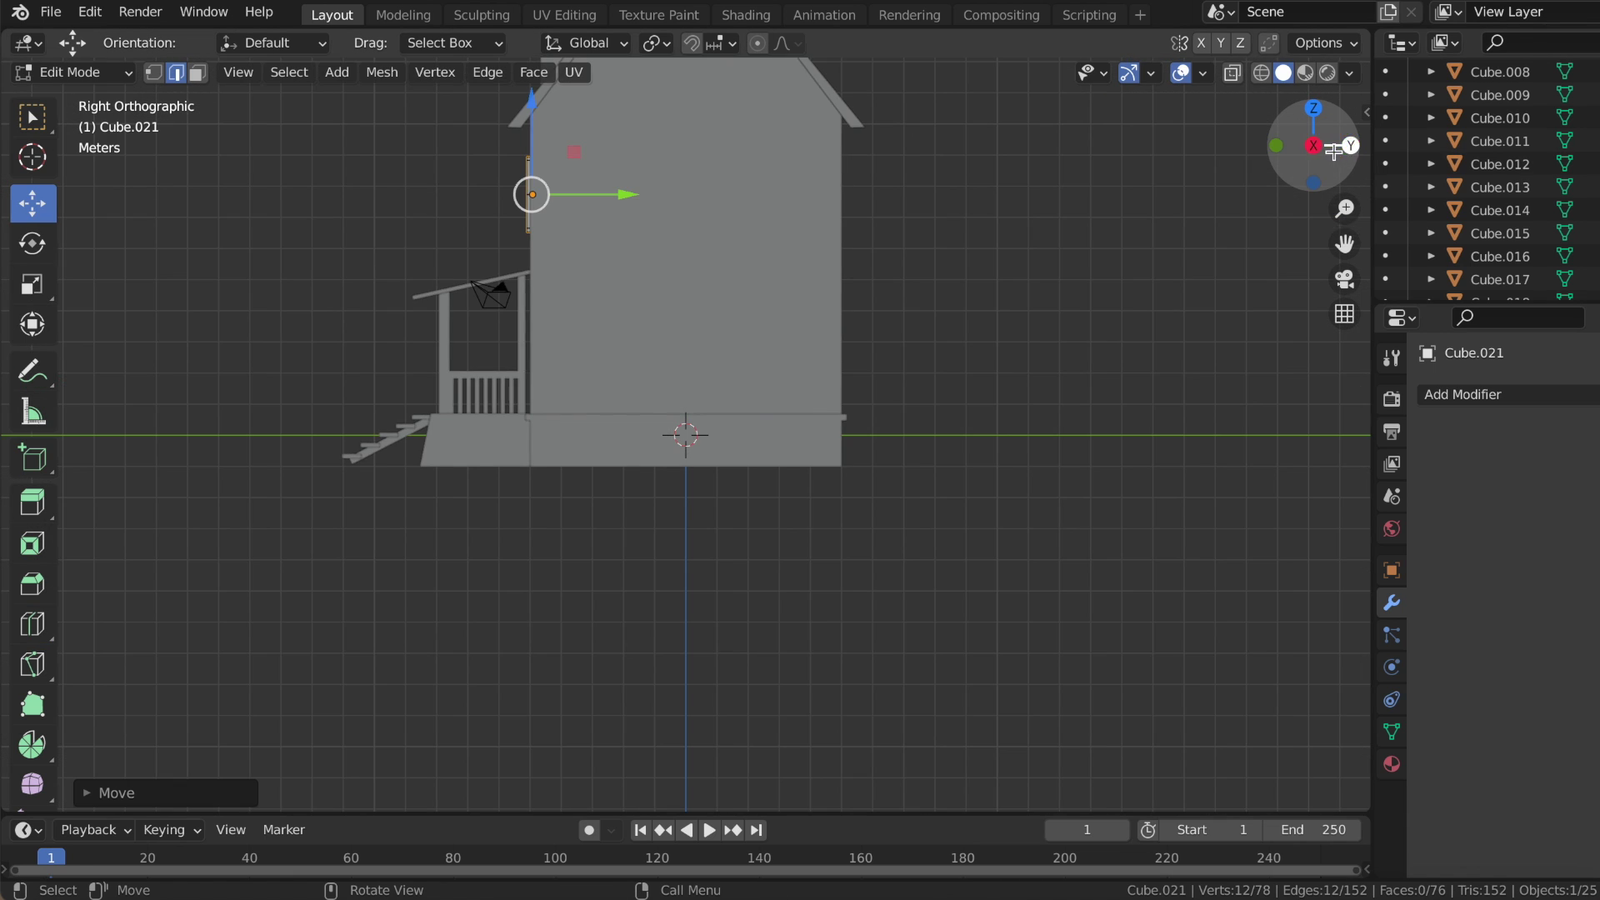
{"action": "left_click", "coordinate": [1313, 149]}
{"action": "left_click", "coordinate": [1313, 148]}
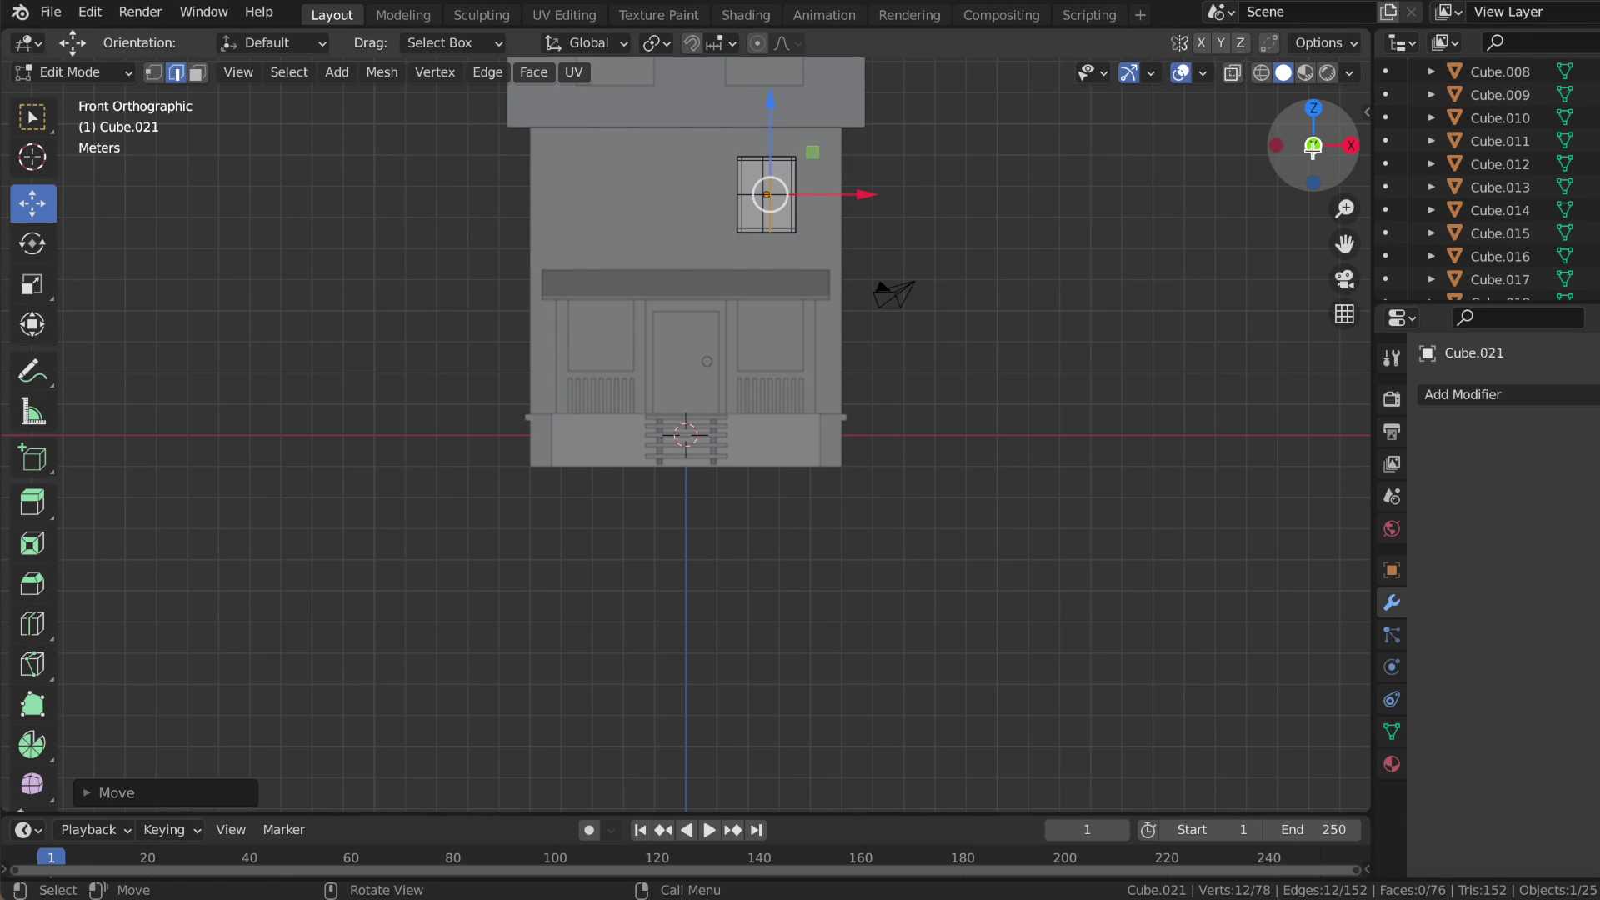
{"action": "left_click_drag", "start_coordinate": [860, 196], "coordinate": [858, 198]}
{"action": "left_click", "coordinate": [983, 233]}
{"action": "middle_click_drag", "start_coordinate": [982, 233], "coordinate": [779, 220]}
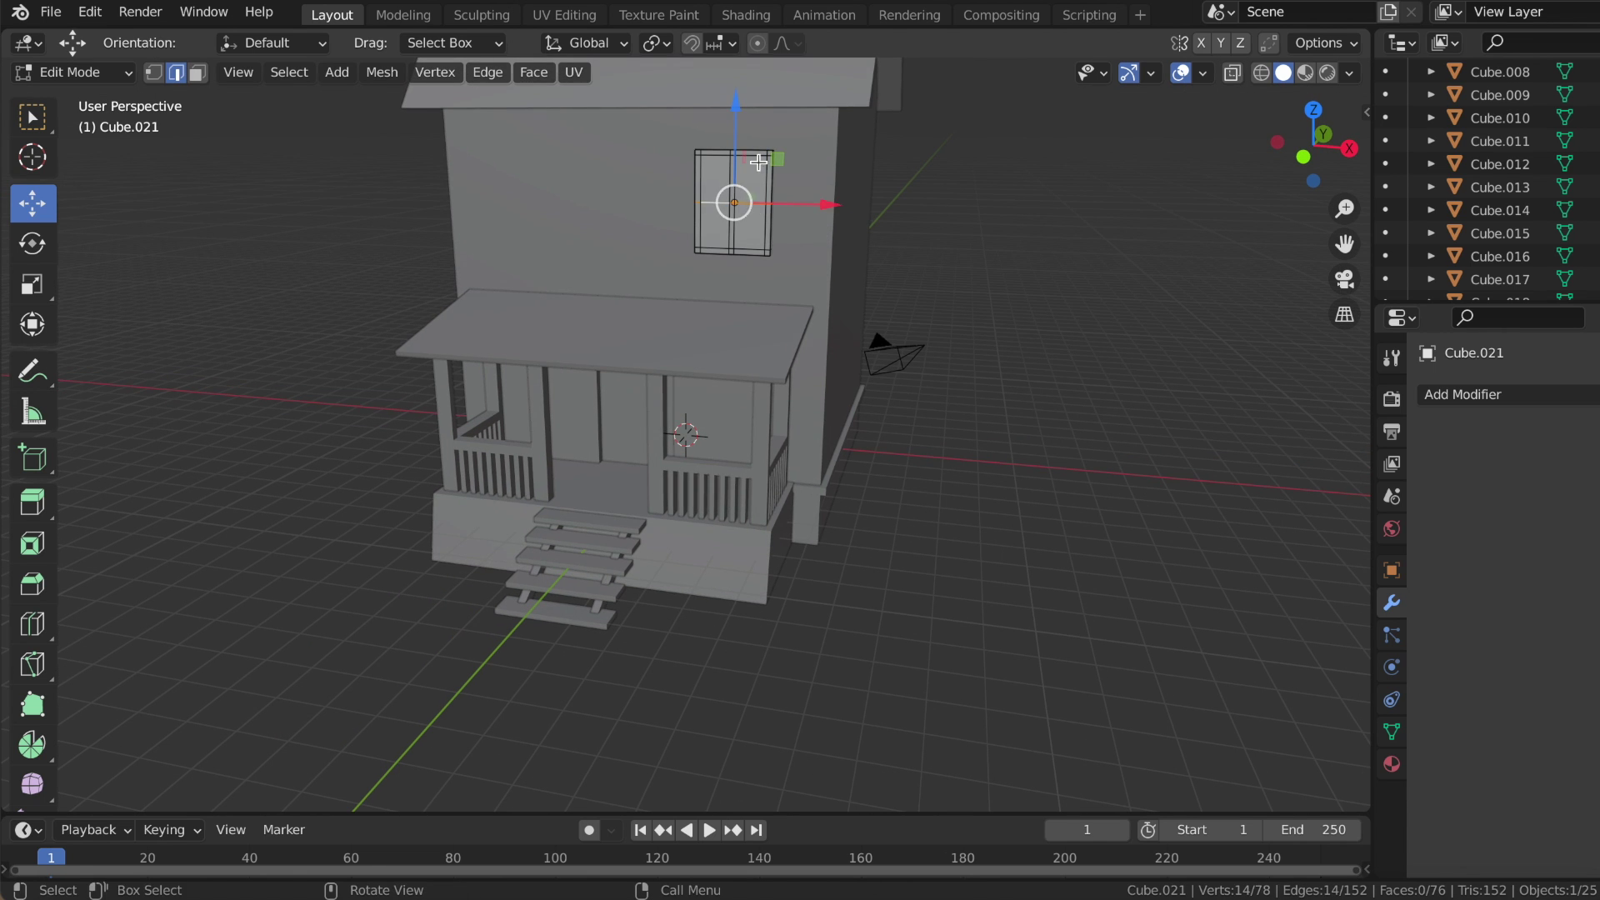
{"action": "left_click_drag", "start_coordinate": [735, 101], "coordinate": [735, 98]}
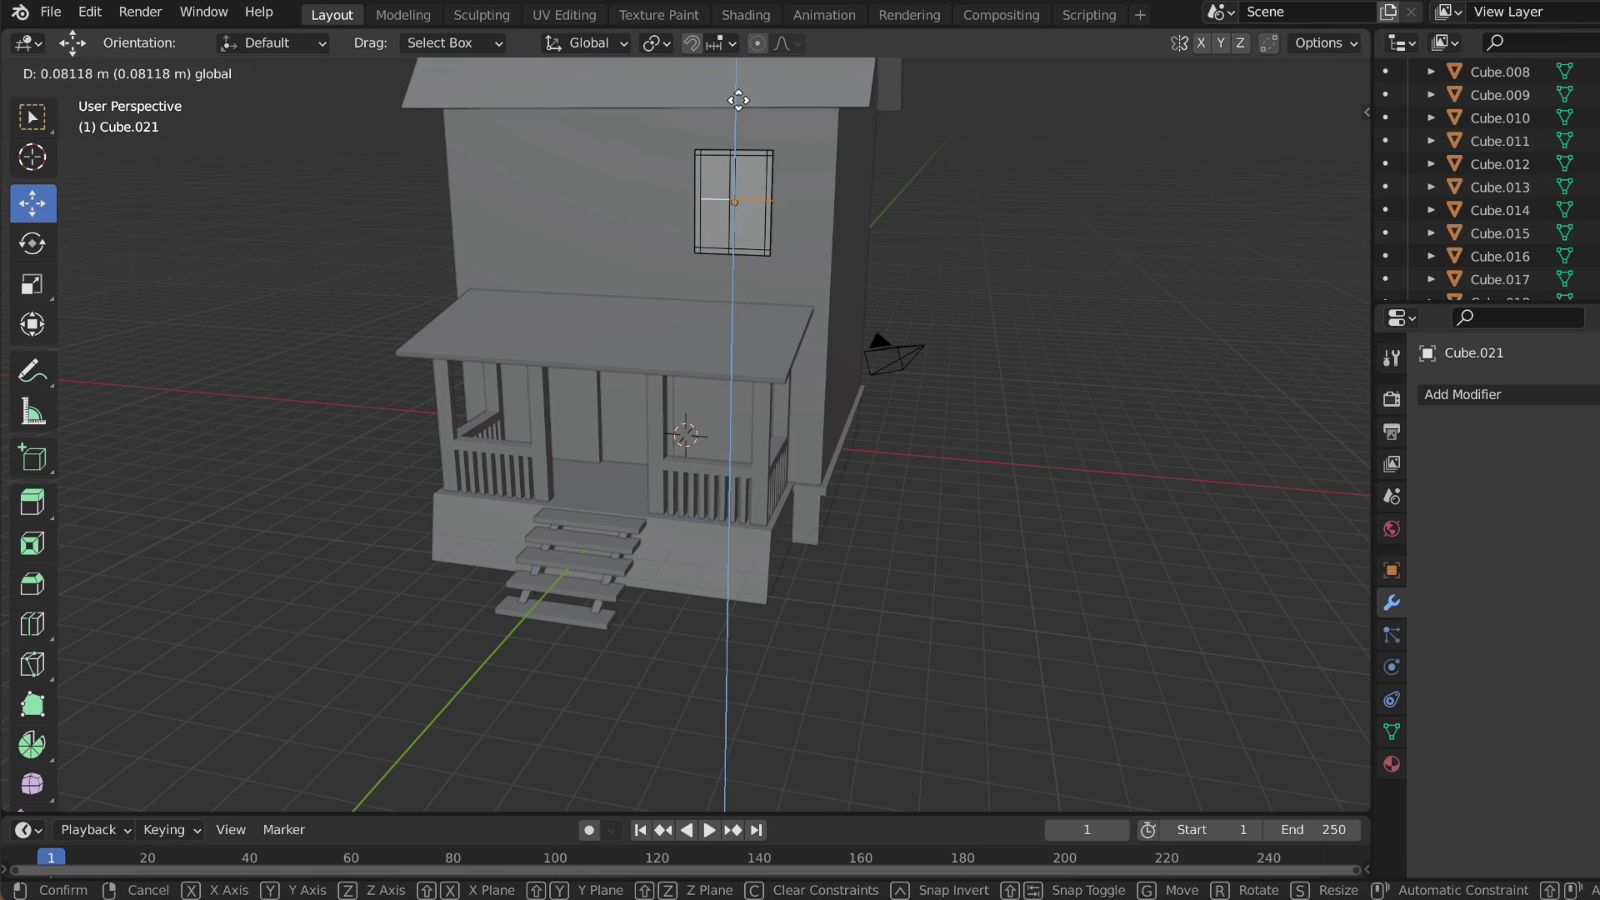
- Add a horizontal loop raised along Z and a second loop across the window to form four panes
{"action": "left_click", "coordinate": [32, 621]}
{"action": "left_click", "coordinate": [31, 203]}
{"action": "left_click_drag", "start_coordinate": [735, 106], "coordinate": [738, 103]}
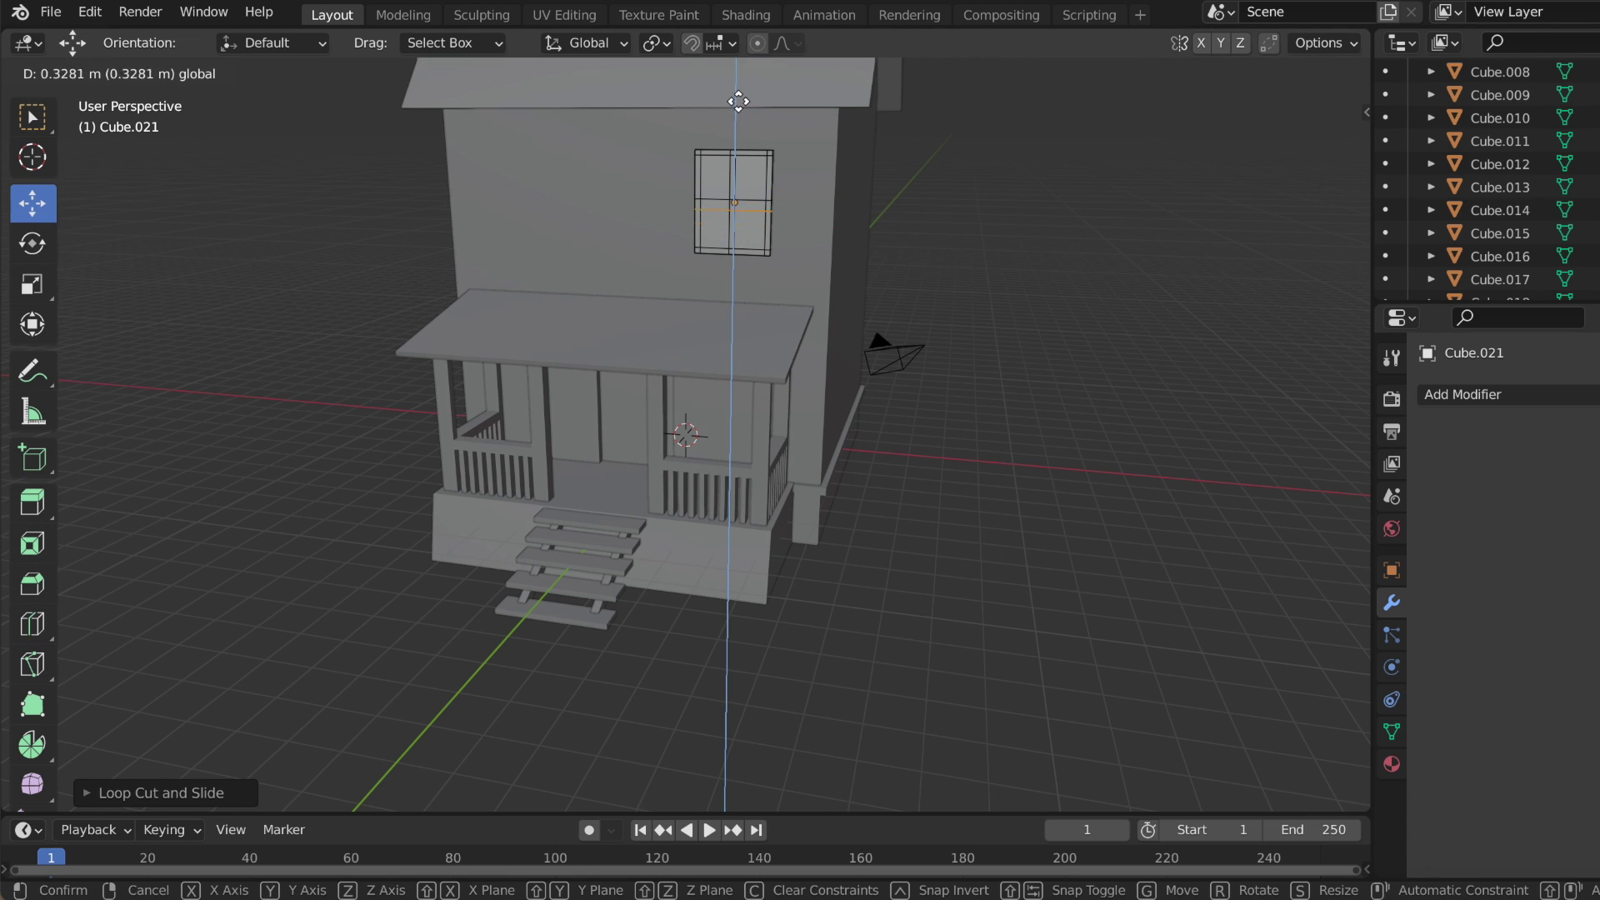
{"action": "left_click", "coordinate": [738, 105]}
{"action": "middle_click_drag", "start_coordinate": [1095, 291], "coordinate": [766, 169]}
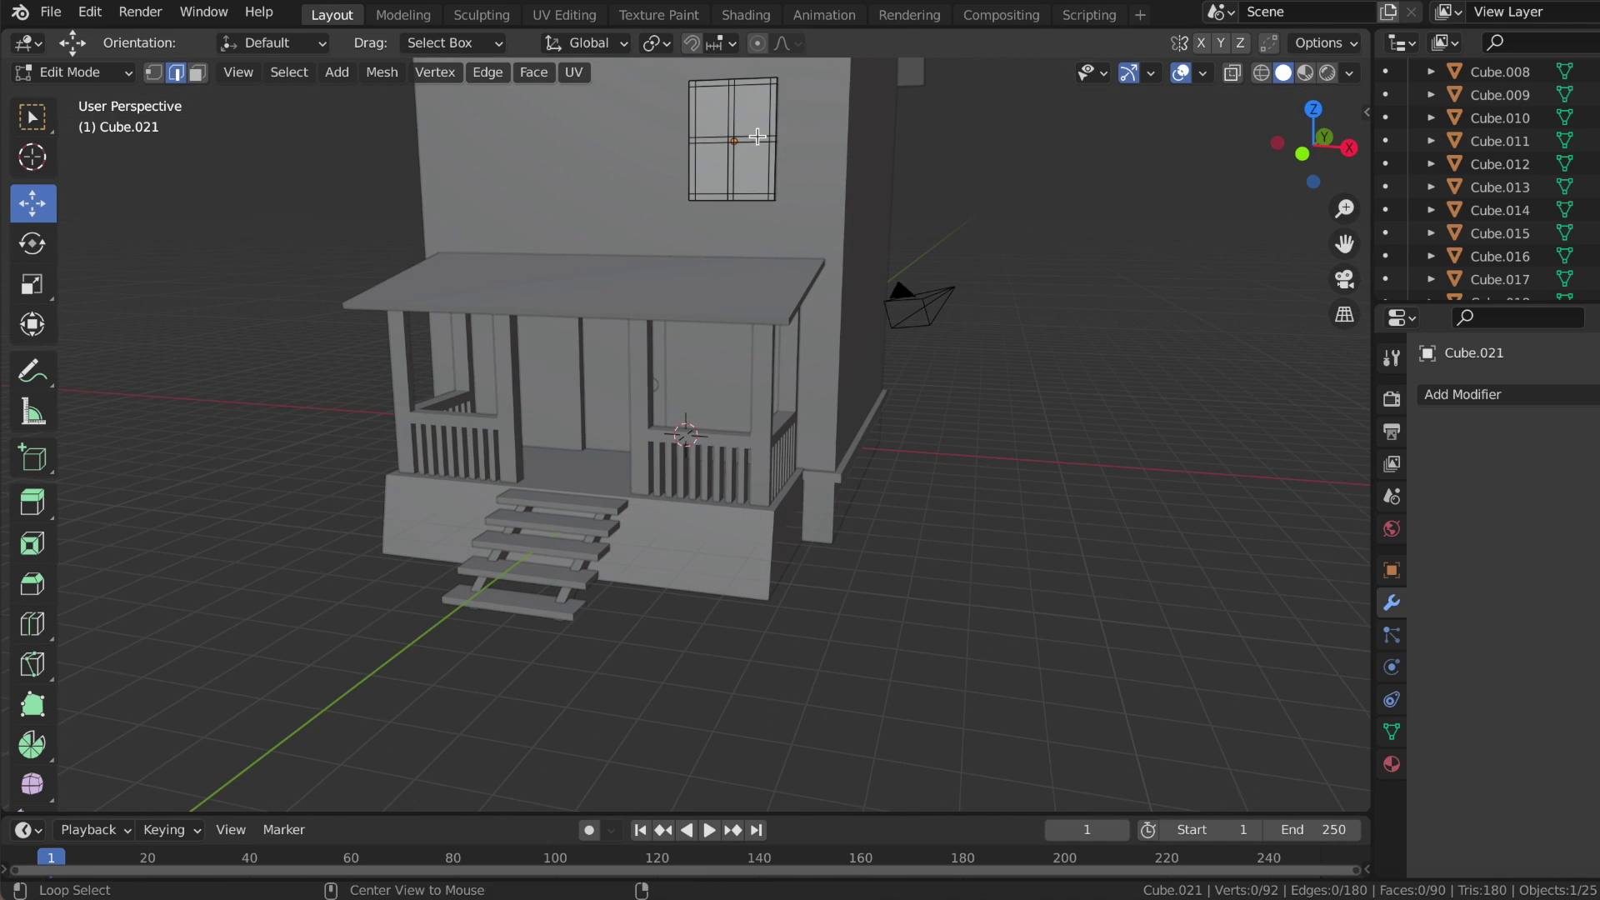
{"action": "left_click", "coordinate": [767, 146], "text": "alt+shift"}
{"action": "left_click_drag", "start_coordinate": [734, 89], "coordinate": [947, 179]}
{"action": "key", "text": "alt+a"}
{"action": "mouse_move", "coordinate": [946, 178]}
{"action": "middle_mouse_down"}
{"action": "mouse_move", "coordinate": [1075, 246]}
{"action": "mouse_move", "coordinate": [992, 243]}
{"action": "middle_mouse_up"}
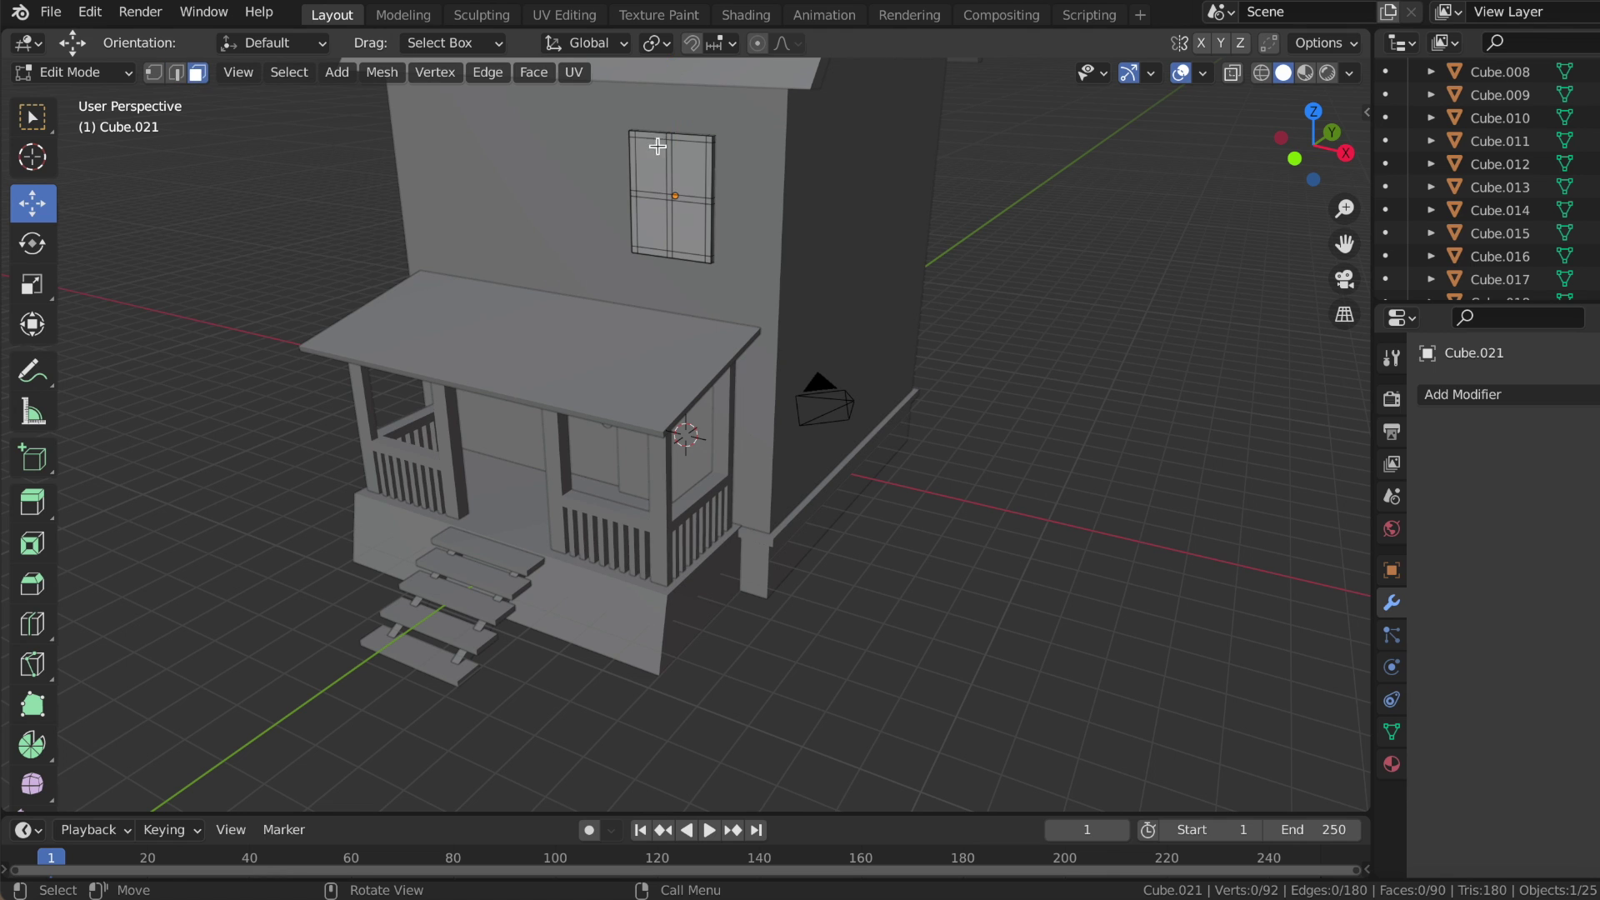
- Extrude the selected pane faces along their normal and recess them slightly on Y
{"action": "left_click", "coordinate": [671, 224], "text": "shift"}
{"action": "middle_click_drag", "start_coordinate": [670, 223], "coordinate": [654, 222]}
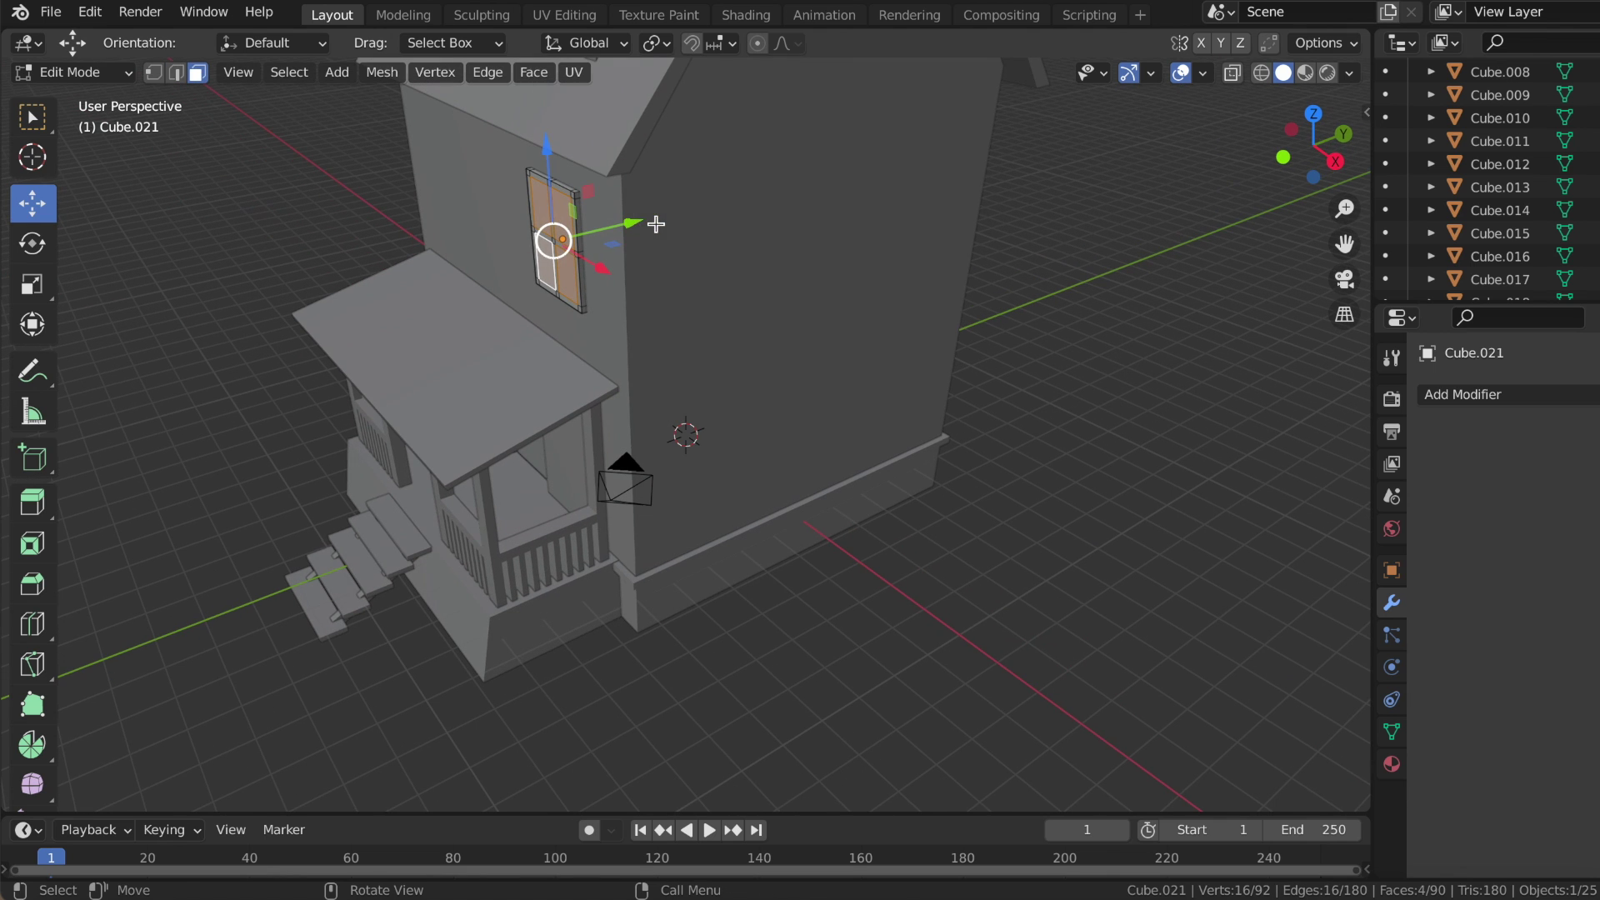
{"action": "key", "text": "e"}
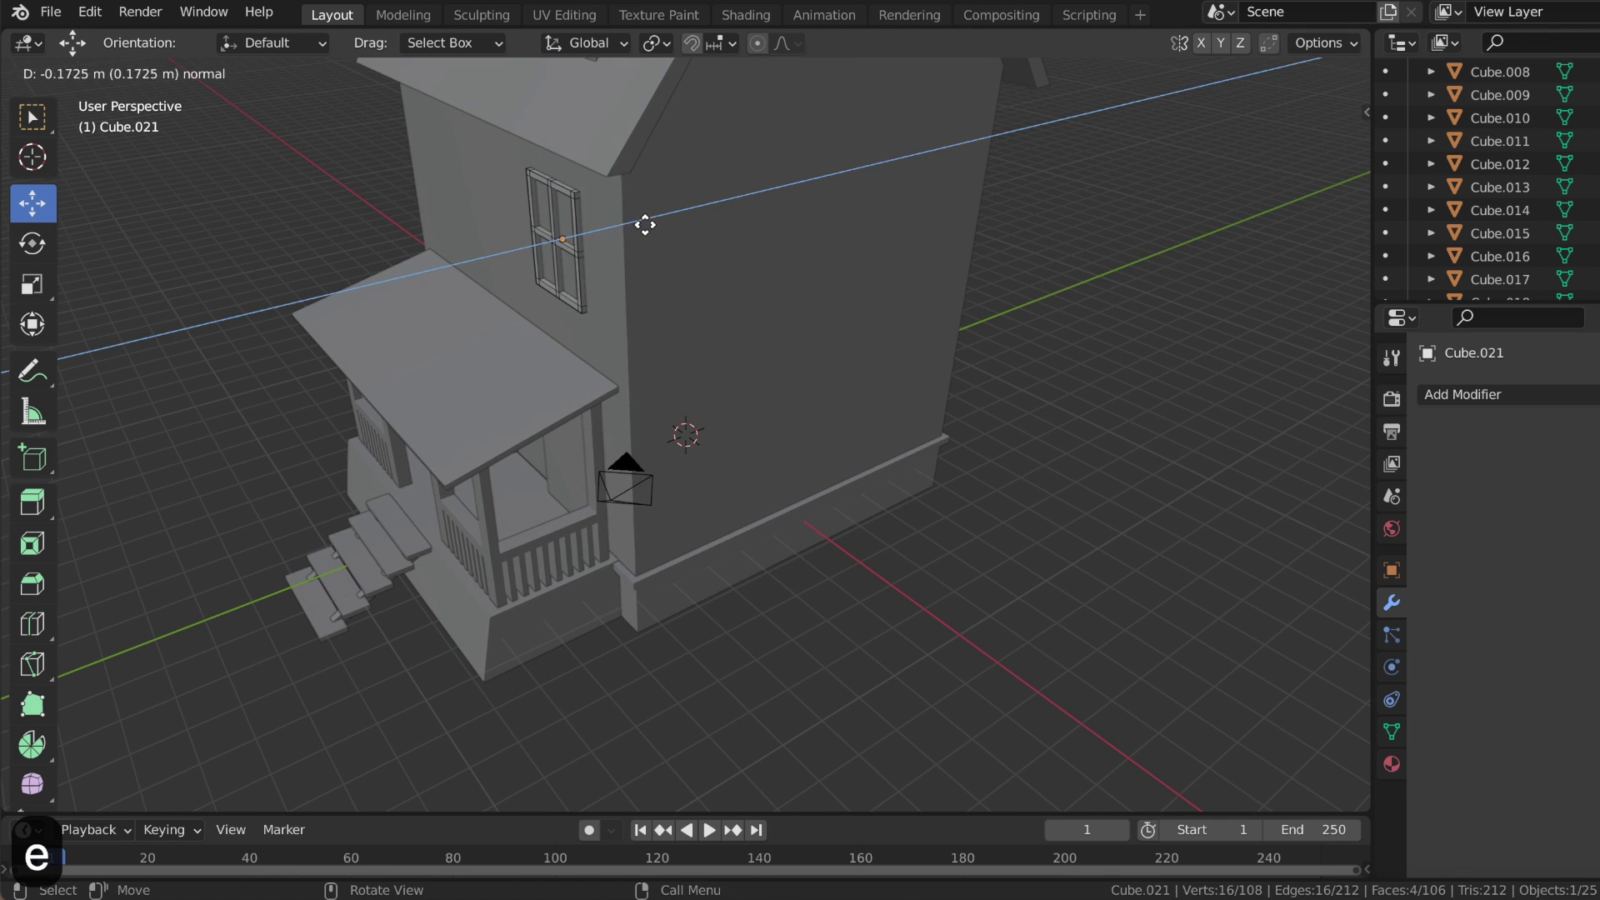
{"action": "left_click", "coordinate": [644, 226]}
{"action": "left_click_drag", "start_coordinate": [633, 221], "coordinate": [632, 230]}
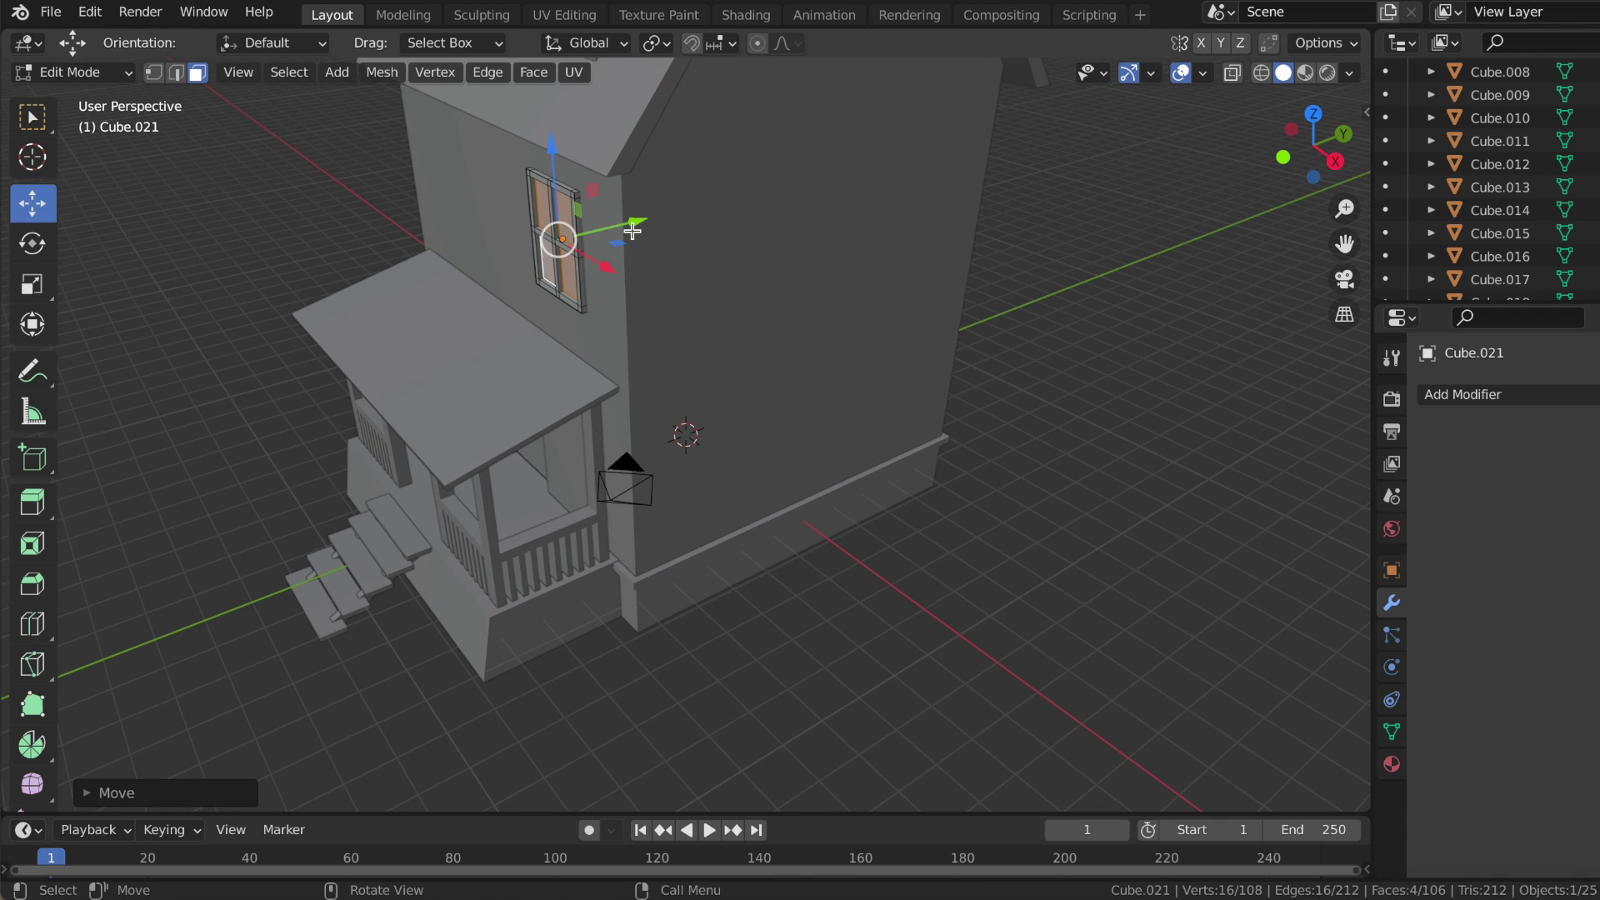
- Separate the extruded panes into their own object, Cube.022
{"action": "right_click", "coordinate": [573, 274]}
{"action": "left_click", "coordinate": [659, 433]}
{"action": "middle_click_drag", "start_coordinate": [654, 434], "coordinate": [656, 435]}
{"action": "scroll", "coordinate": [1491, 192], "scroll_direction": "down", "scroll_amount": 3}
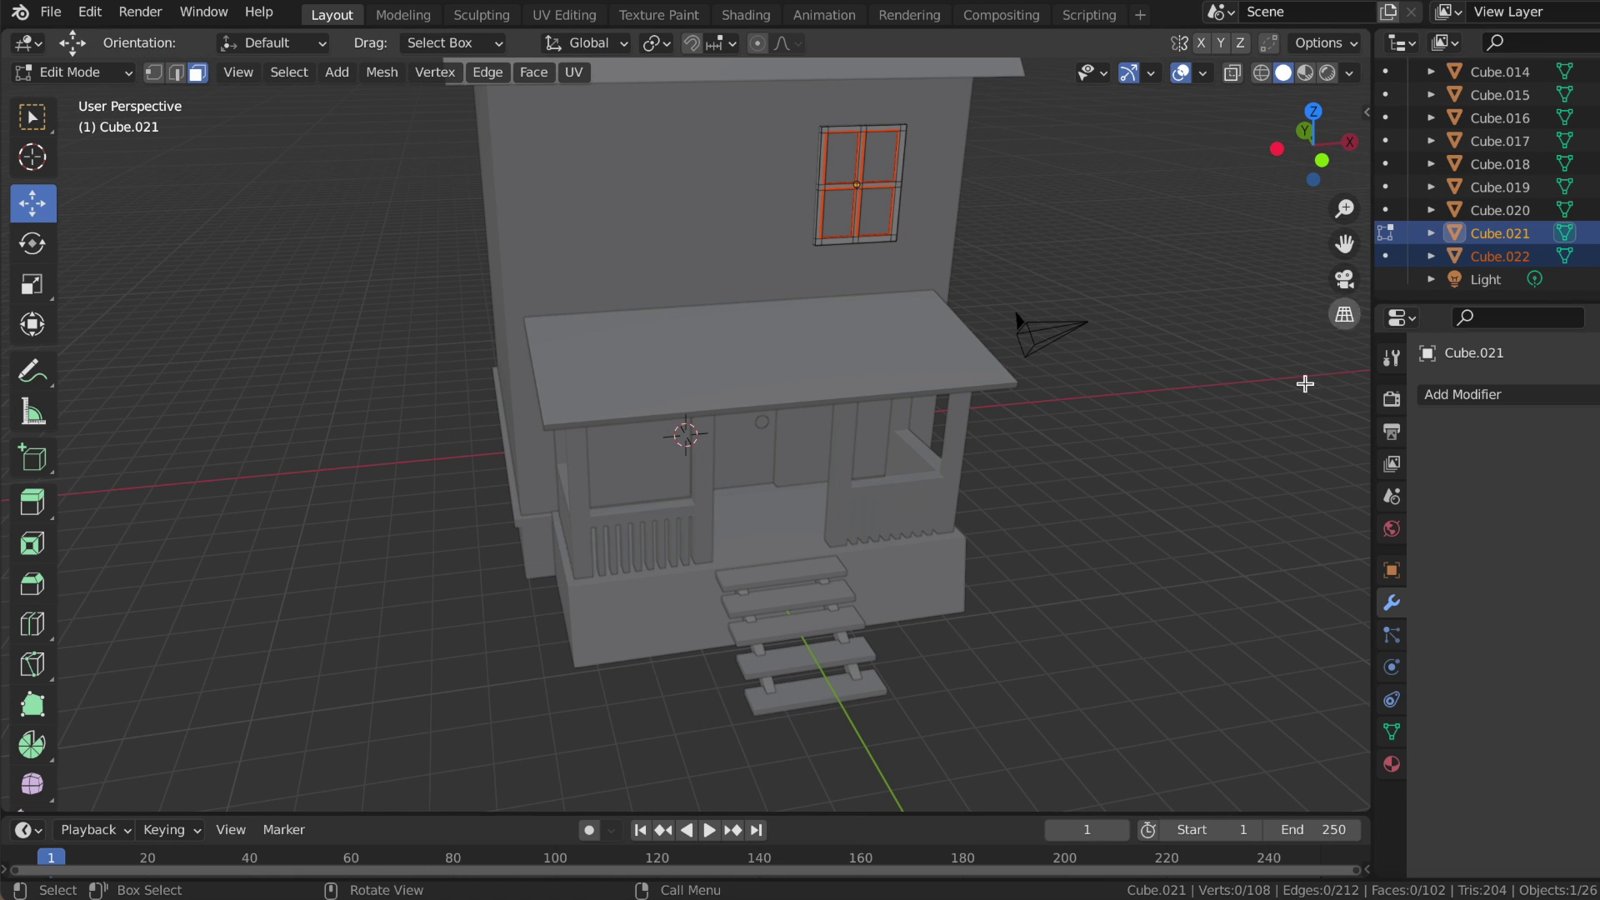
- In Object Mode, copy Cube.022 and Cube.021 and place the pasted window to the left
{"action": "key", "text": "Tab"}
{"action": "left_click", "coordinate": [1504, 255]}
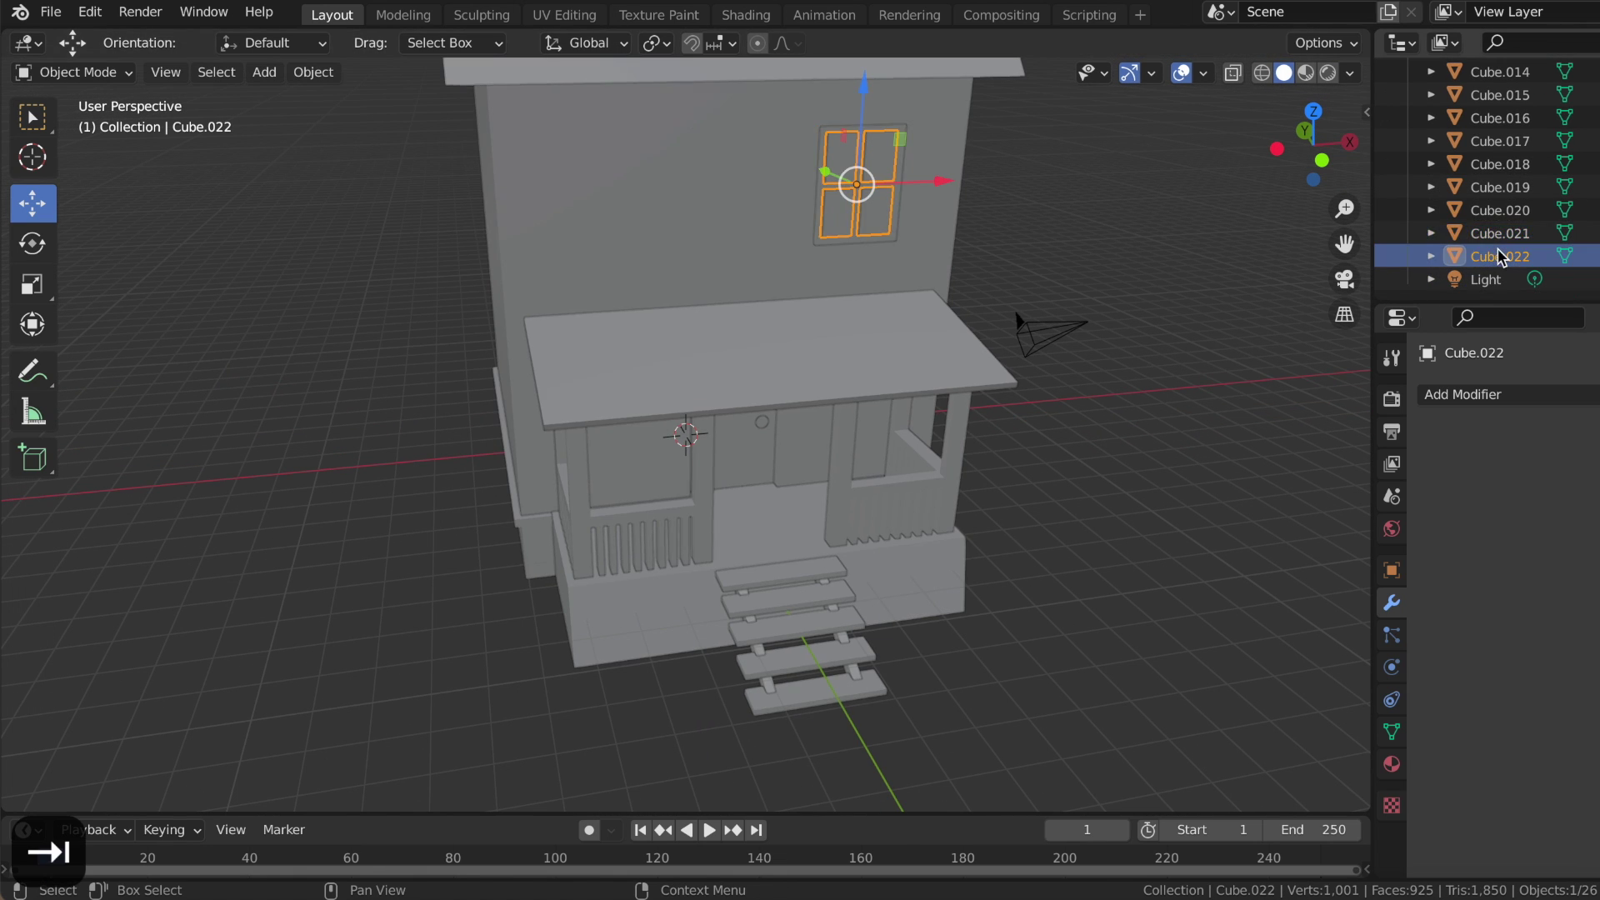
{"action": "left_click", "coordinate": [1503, 240], "text": "ctrl"}
{"action": "middle_click_drag", "start_coordinate": [1089, 342], "coordinate": [1089, 343]}
{"action": "key", "text": "ctrl+c"}
{"action": "key", "text": "ctrl+v"}
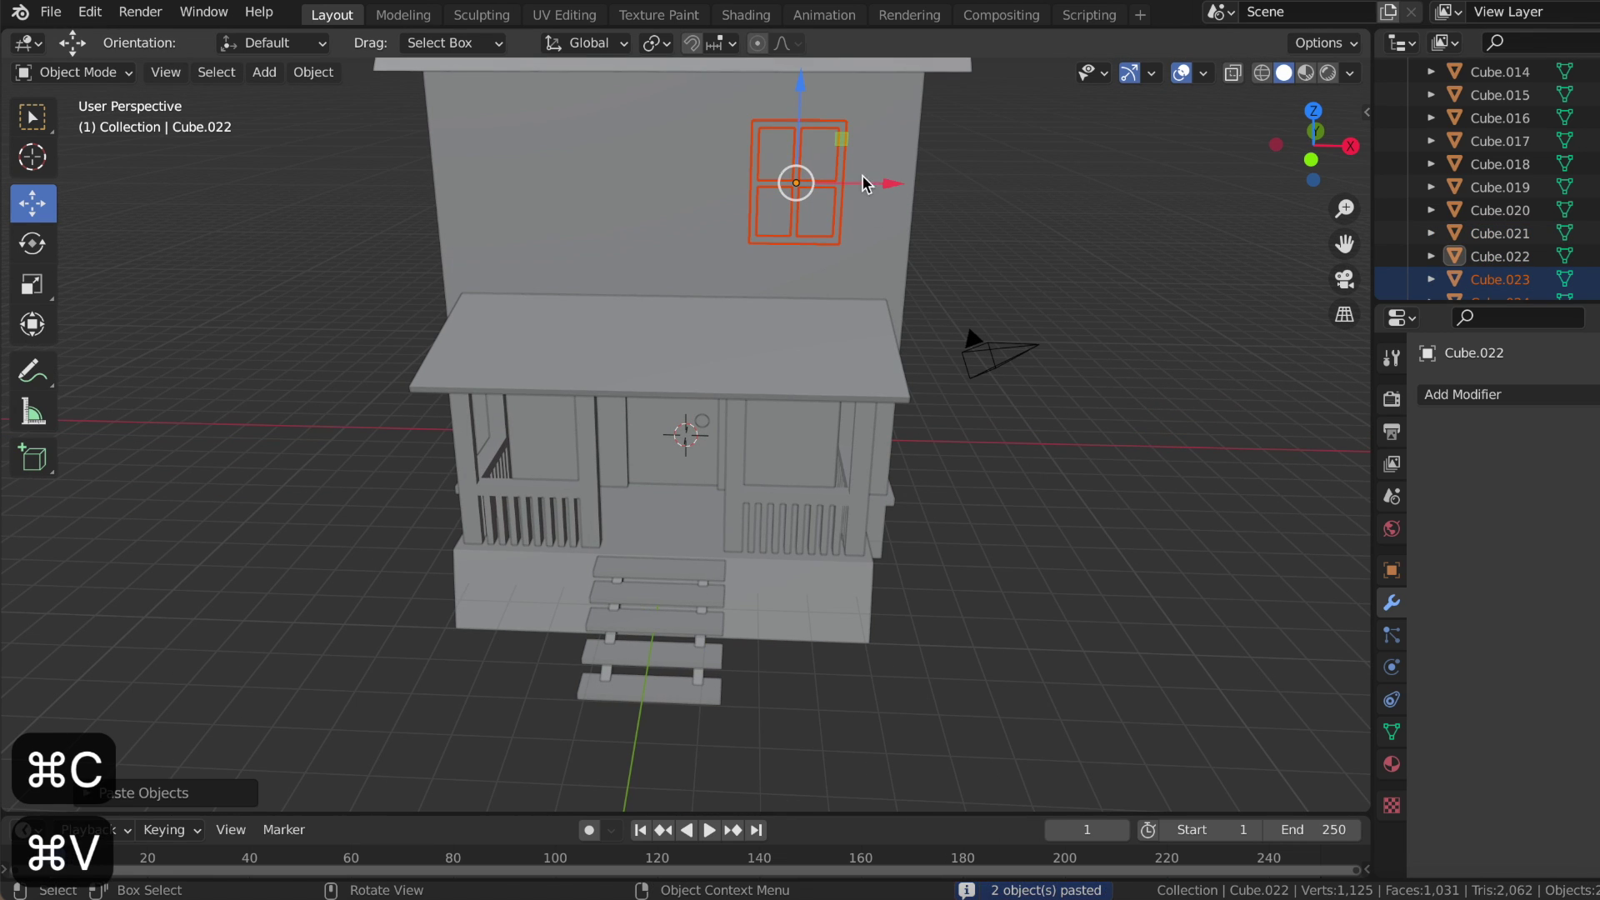
{"action": "key", "text": "g"}
{"action": "left_click", "coordinate": [643, 193]}
{"action": "left_click", "coordinate": [1313, 159]}
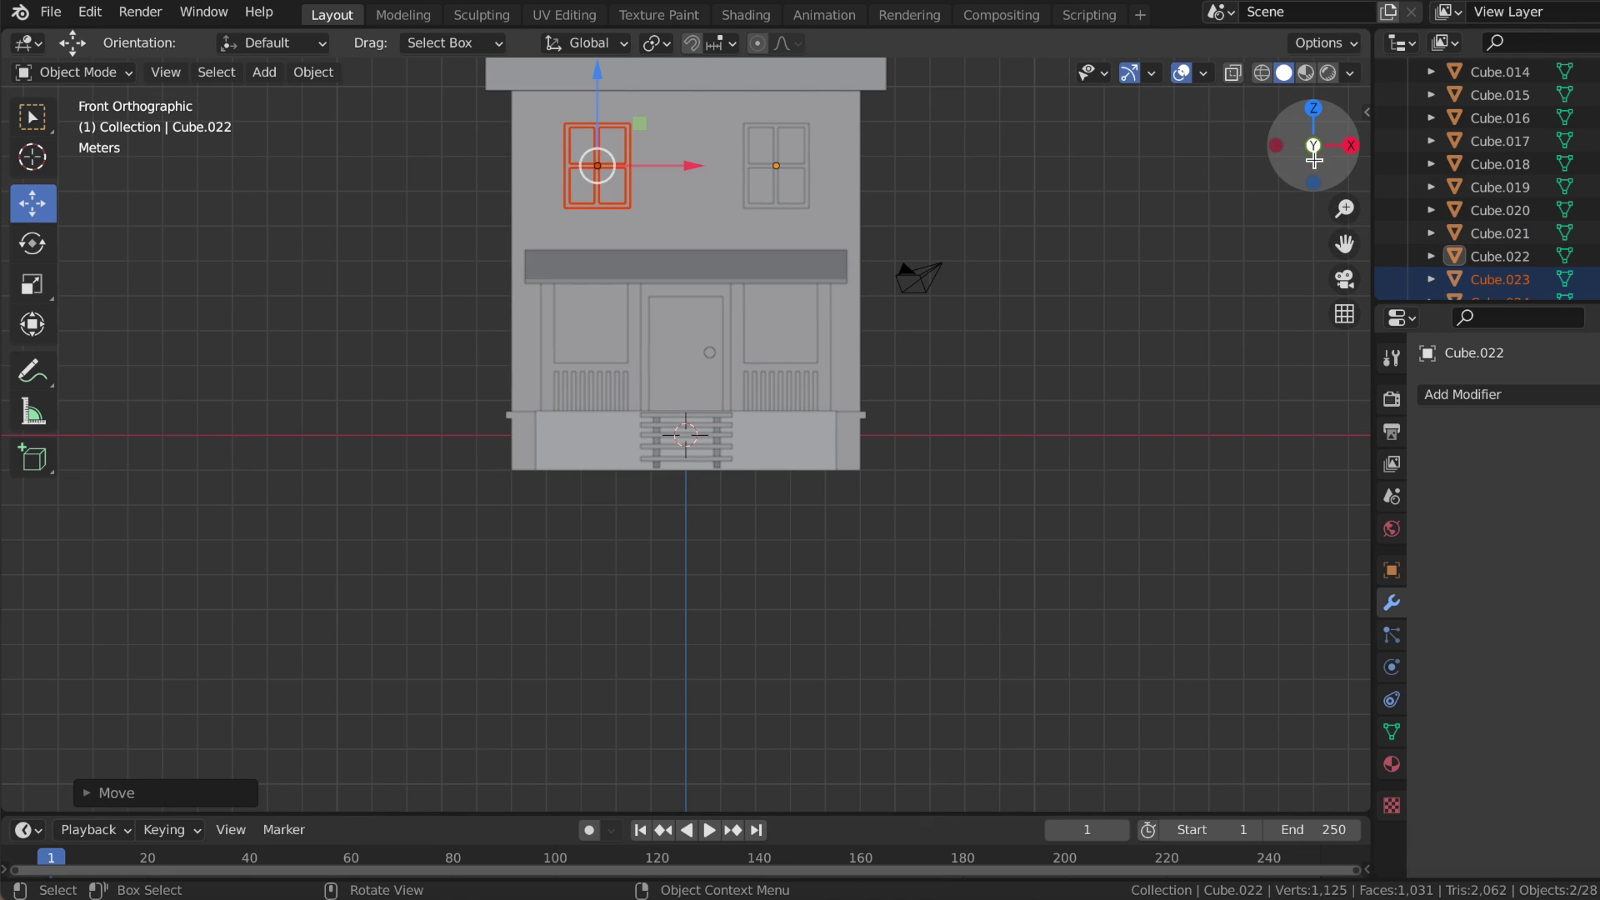
{"action": "left_click", "coordinate": [877, 162]}
{"action": "middle_click_drag", "start_coordinate": [1018, 199], "coordinate": [1018, 198]}
- Select the right window's Cube.022 and Cube.021 together with the left window parts
{"action": "left_click", "coordinate": [821, 253]}
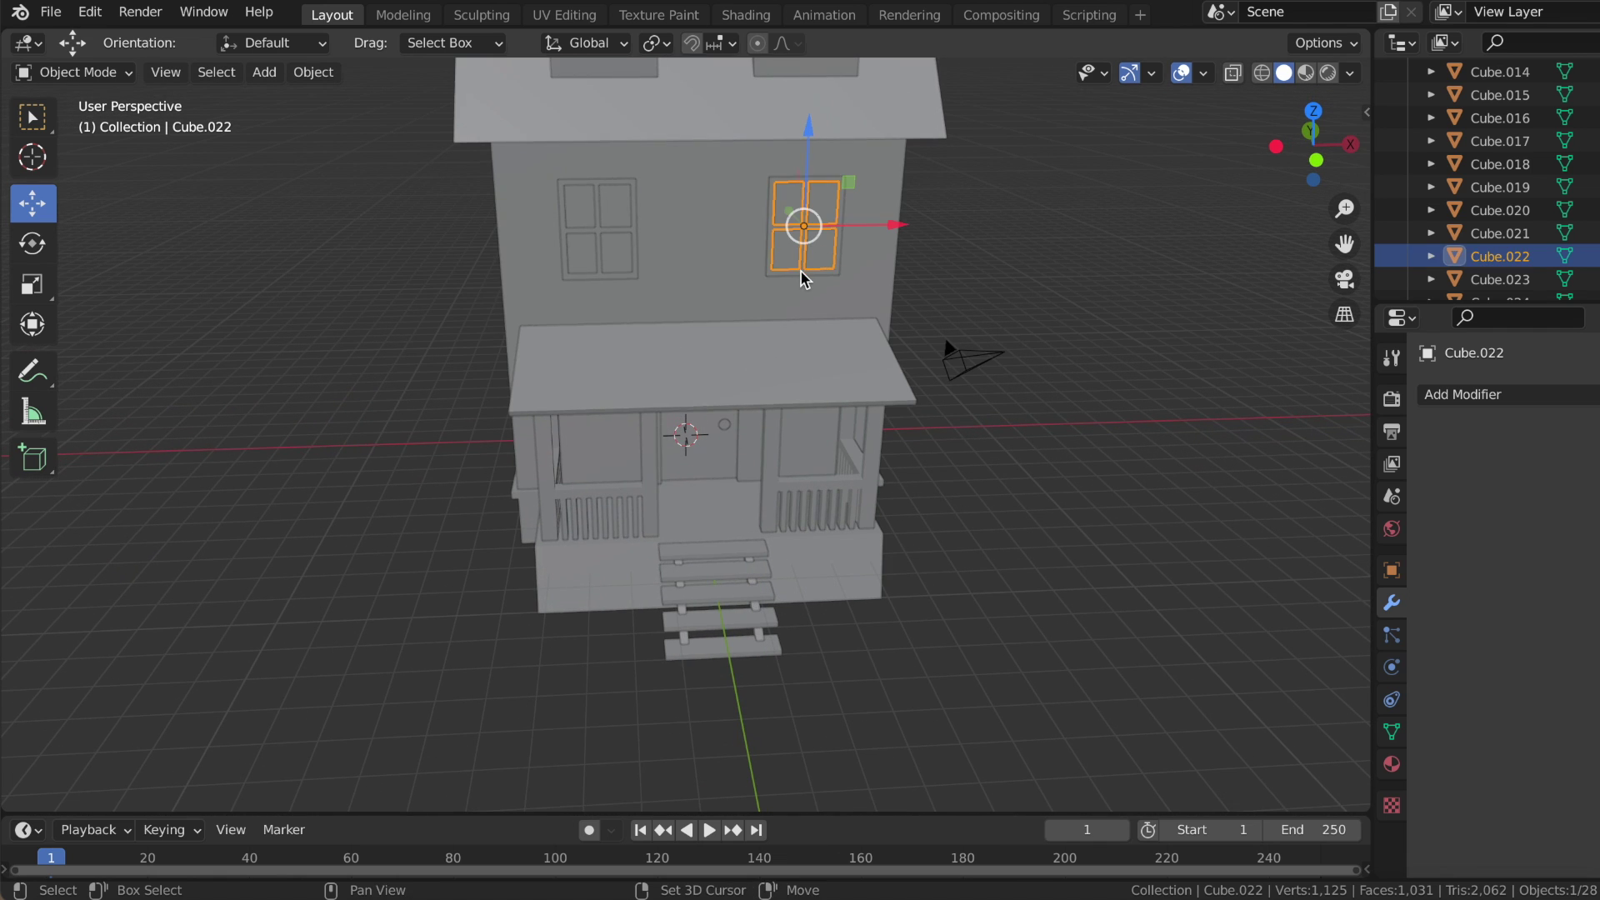
{"action": "left_click", "coordinate": [804, 279], "text": "shift"}
{"action": "middle_click_drag", "start_coordinate": [804, 279], "coordinate": [623, 282]}
{"action": "left_click", "coordinate": [537, 247], "text": "shift"}
{"action": "middle_click_drag", "start_coordinate": [535, 252], "coordinate": [538, 261]}
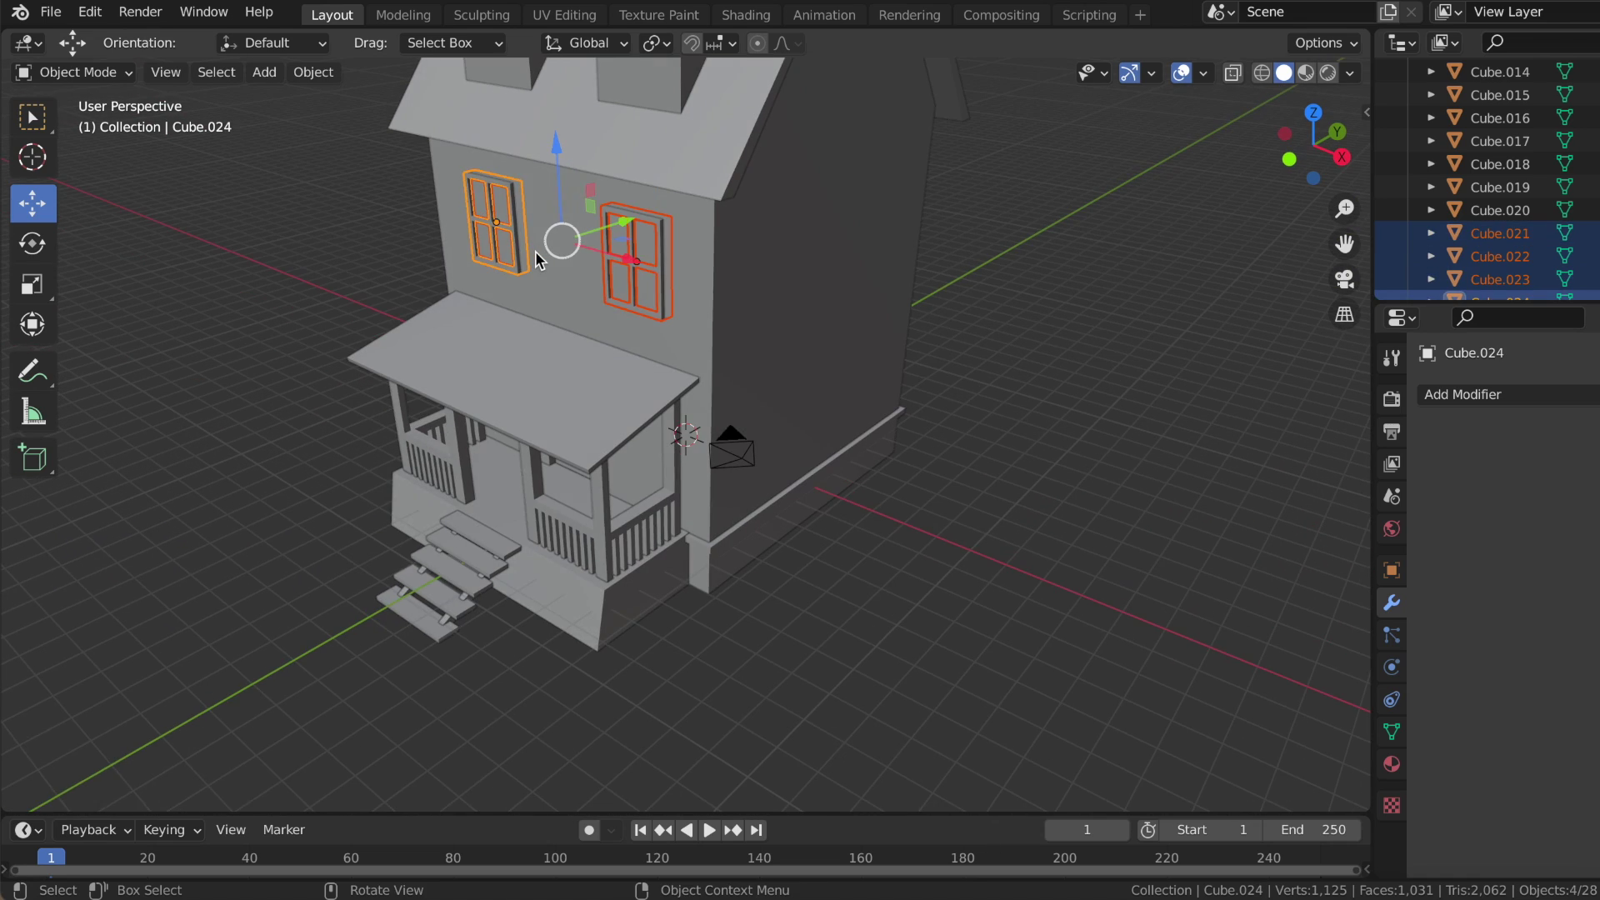
- Copy and paste the four window objects and rotate the copies 90 degrees around Z
{"action": "key", "text": "super+c"}
{"action": "key", "text": "super+v"}
{"action": "left_click_drag", "start_coordinate": [560, 241], "coordinate": [921, 421]}
{"action": "middle_click_drag", "start_coordinate": [922, 422], "coordinate": [365, 235]}
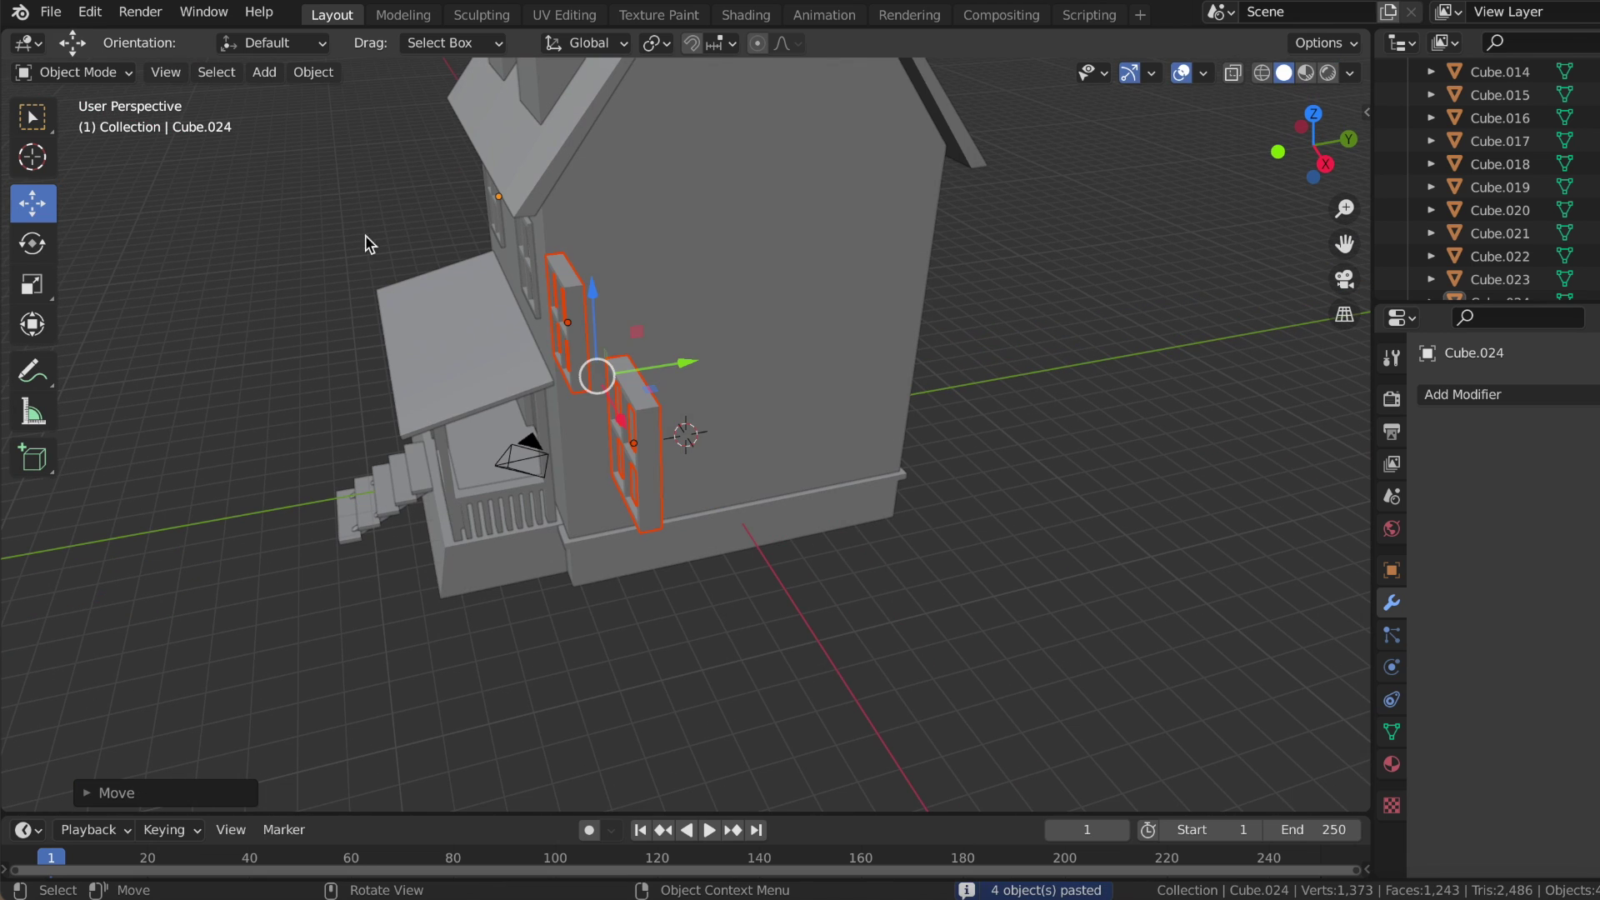
{"action": "left_click", "coordinate": [33, 246]}
{"action": "left_click_drag", "start_coordinate": [565, 425], "coordinate": [714, 446]}
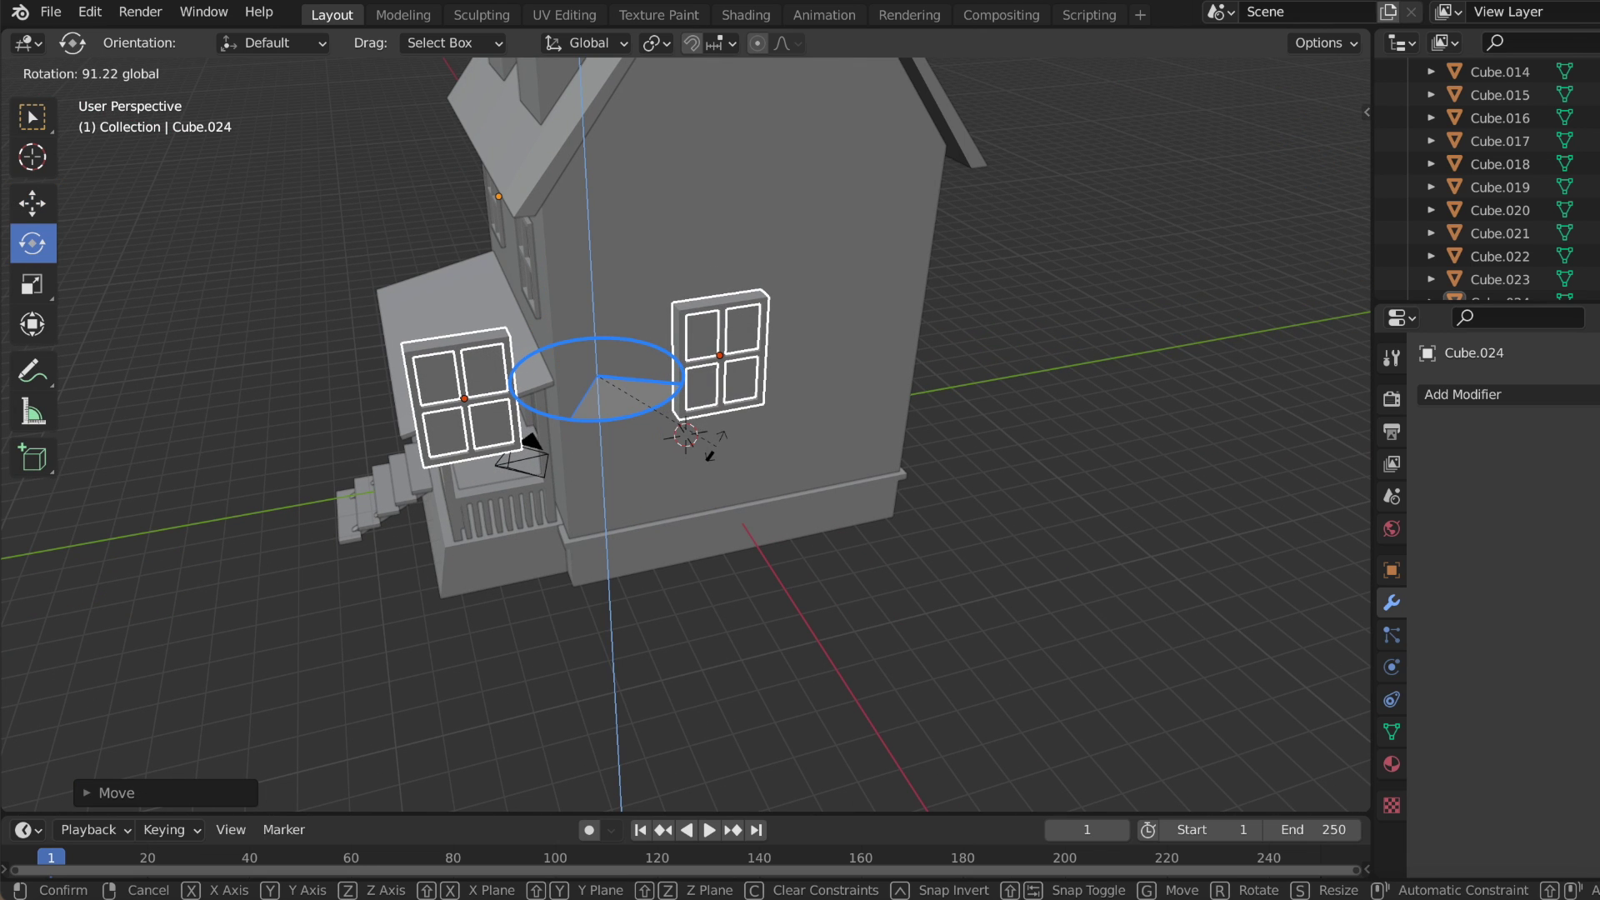
{"action": "left_click", "coordinate": [709, 454]}
- Slide the rotated windows along Y against the side wall and lower them along Z
{"action": "middle_click_drag", "start_coordinate": [709, 454], "coordinate": [713, 455]}
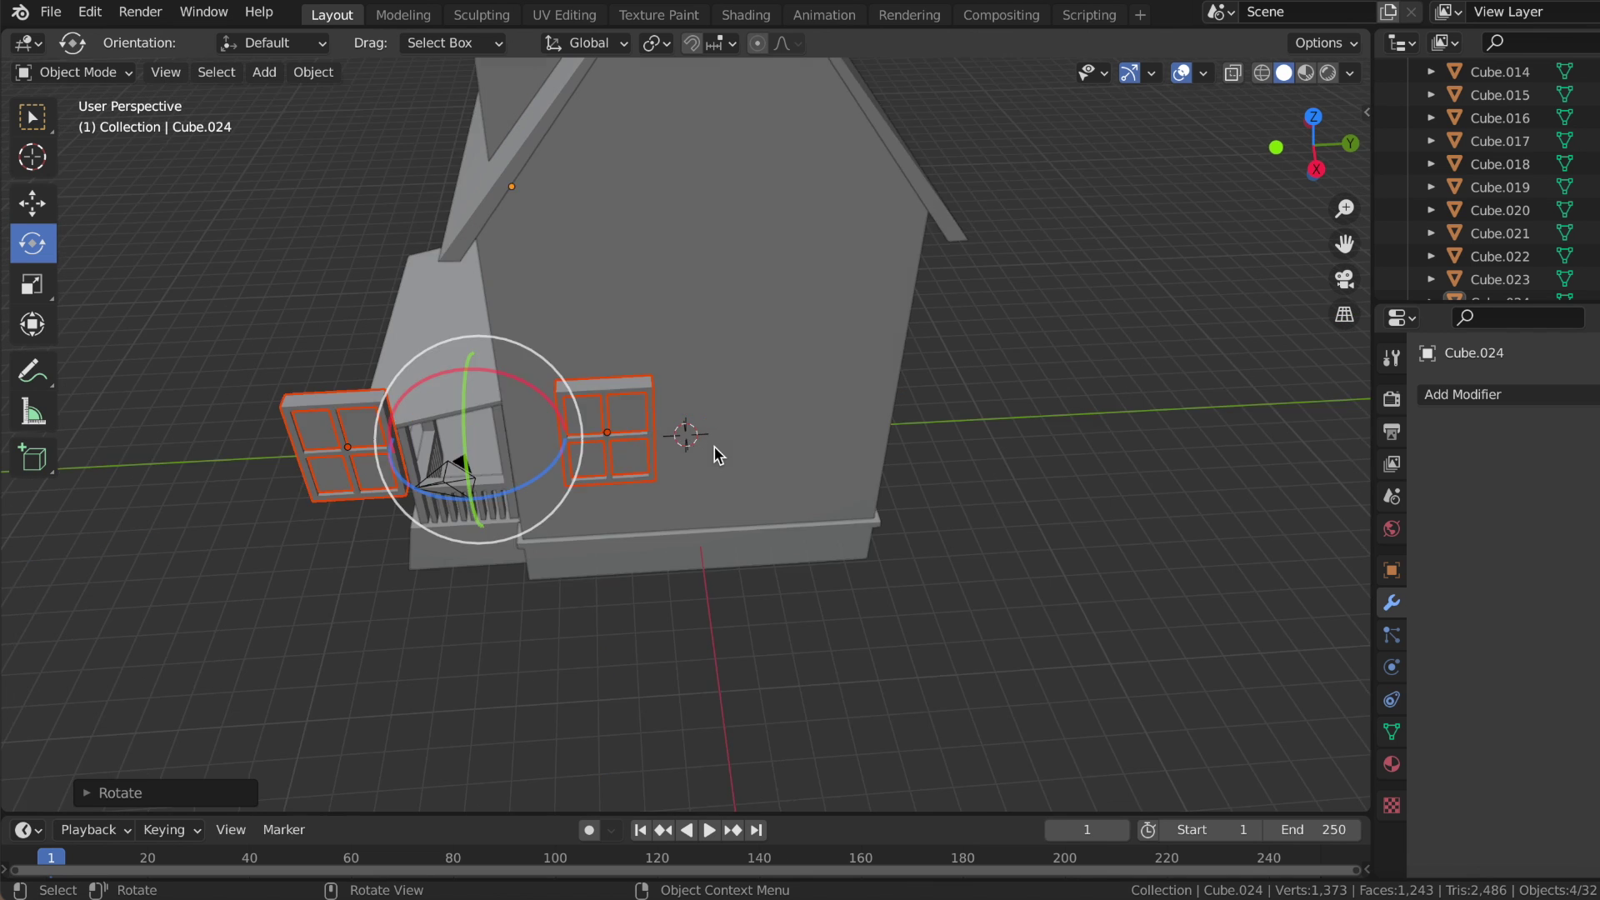
{"action": "left_click", "coordinate": [34, 203]}
{"action": "left_click_drag", "start_coordinate": [504, 483], "coordinate": [775, 516]}
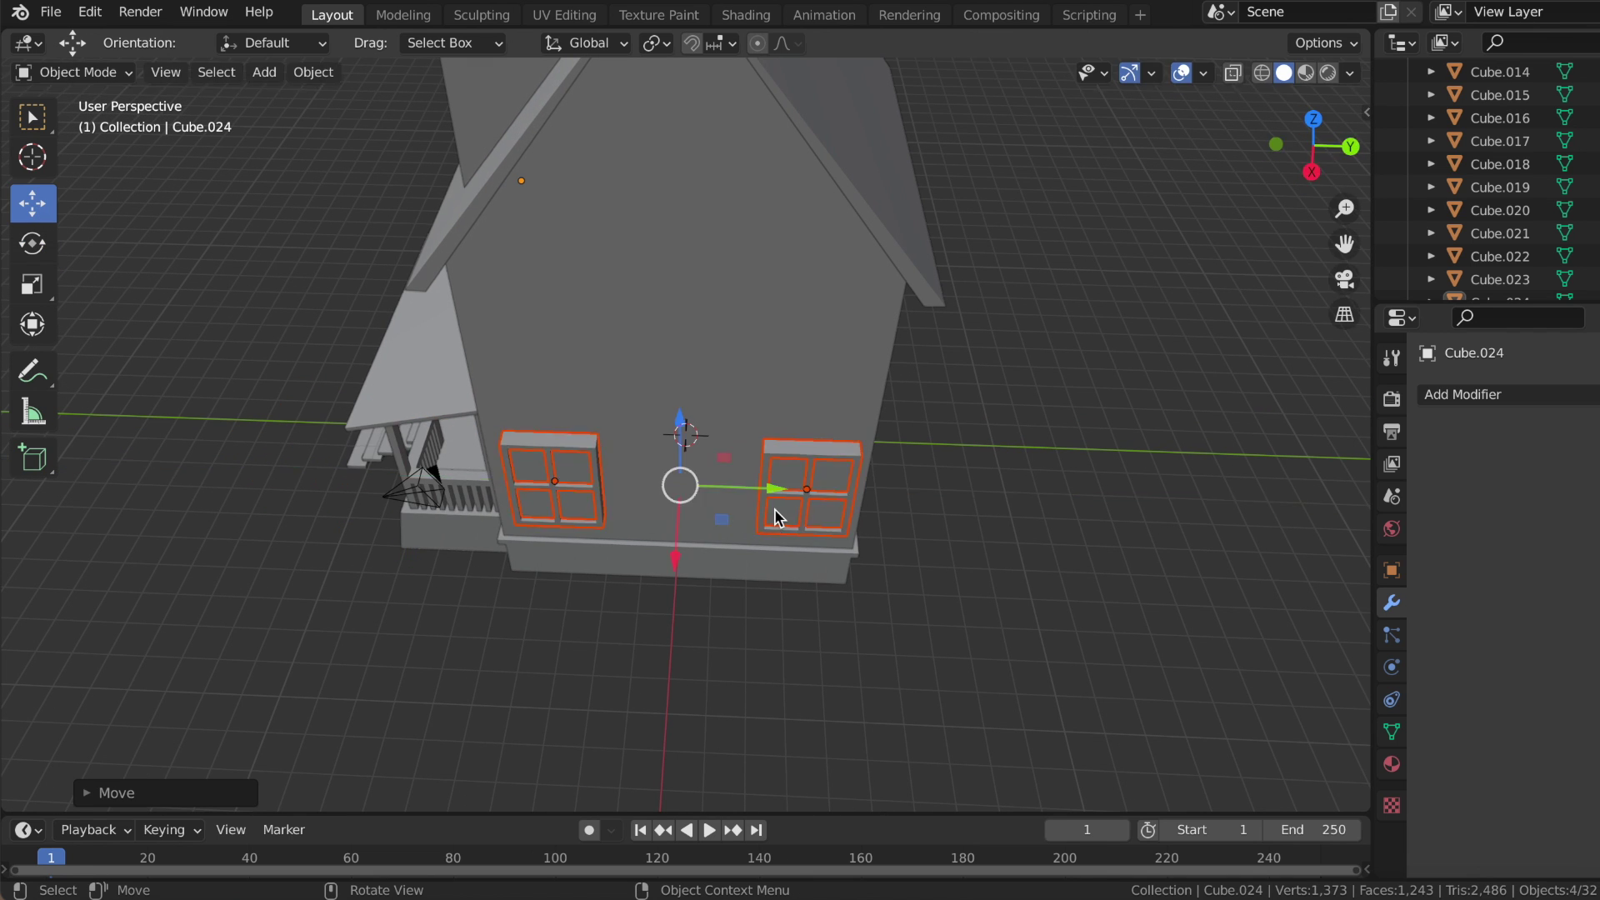
{"action": "middle_click_drag", "start_coordinate": [773, 508], "coordinate": [774, 513]}
{"action": "left_click_drag", "start_coordinate": [618, 154], "coordinate": [612, 319]}
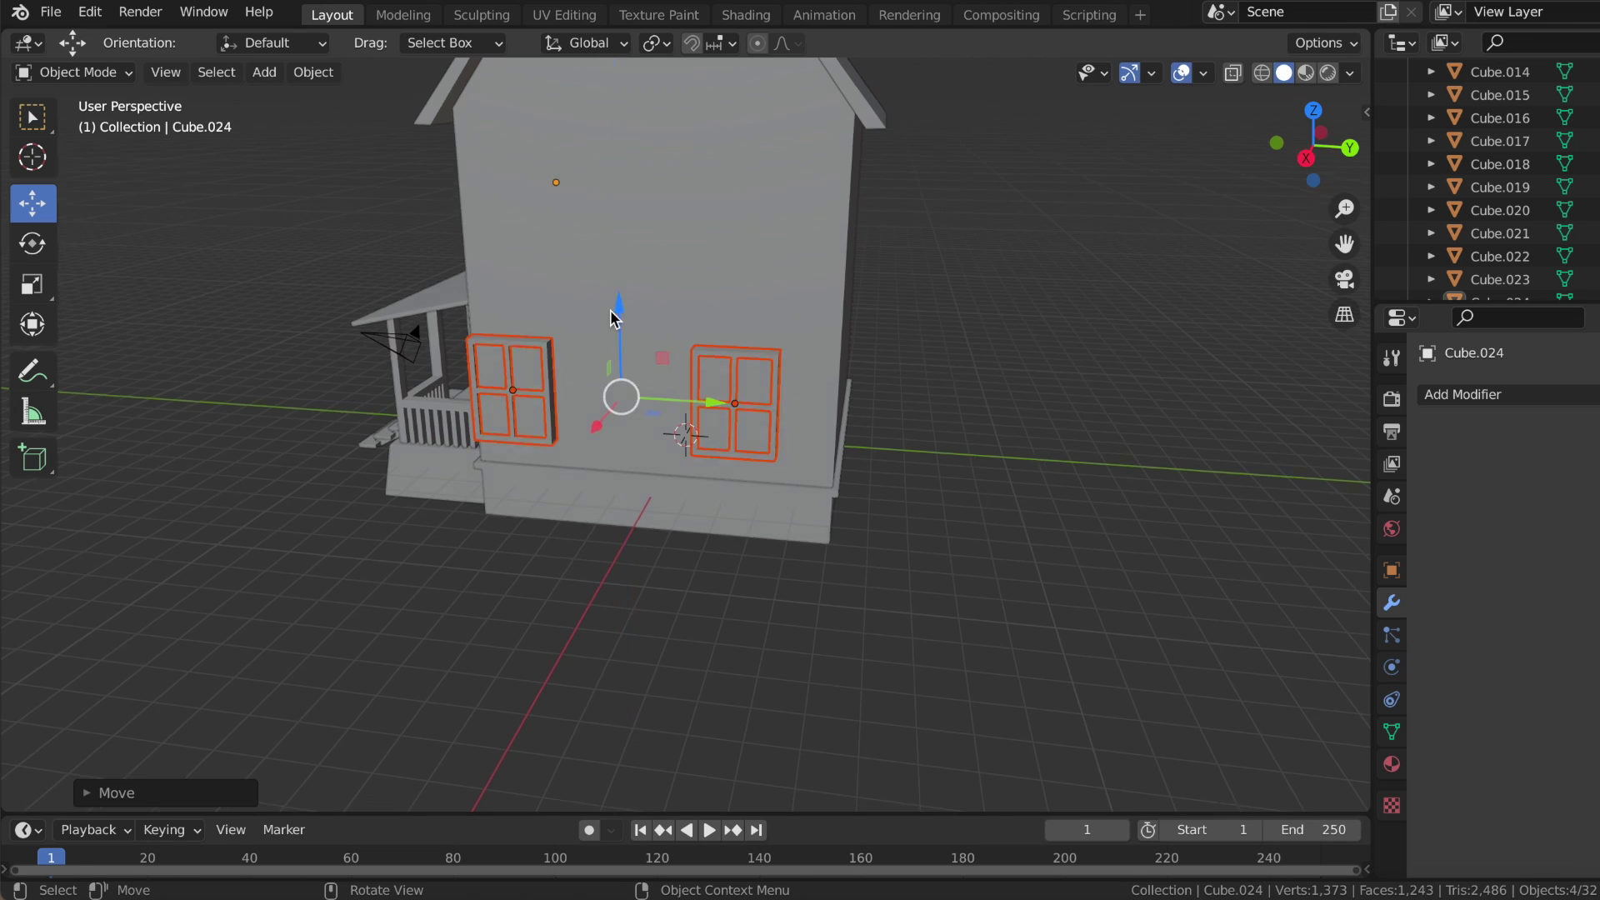
{"action": "middle_click_drag", "start_coordinate": [612, 319], "coordinate": [612, 319]}
{"action": "key", "text": "g"}
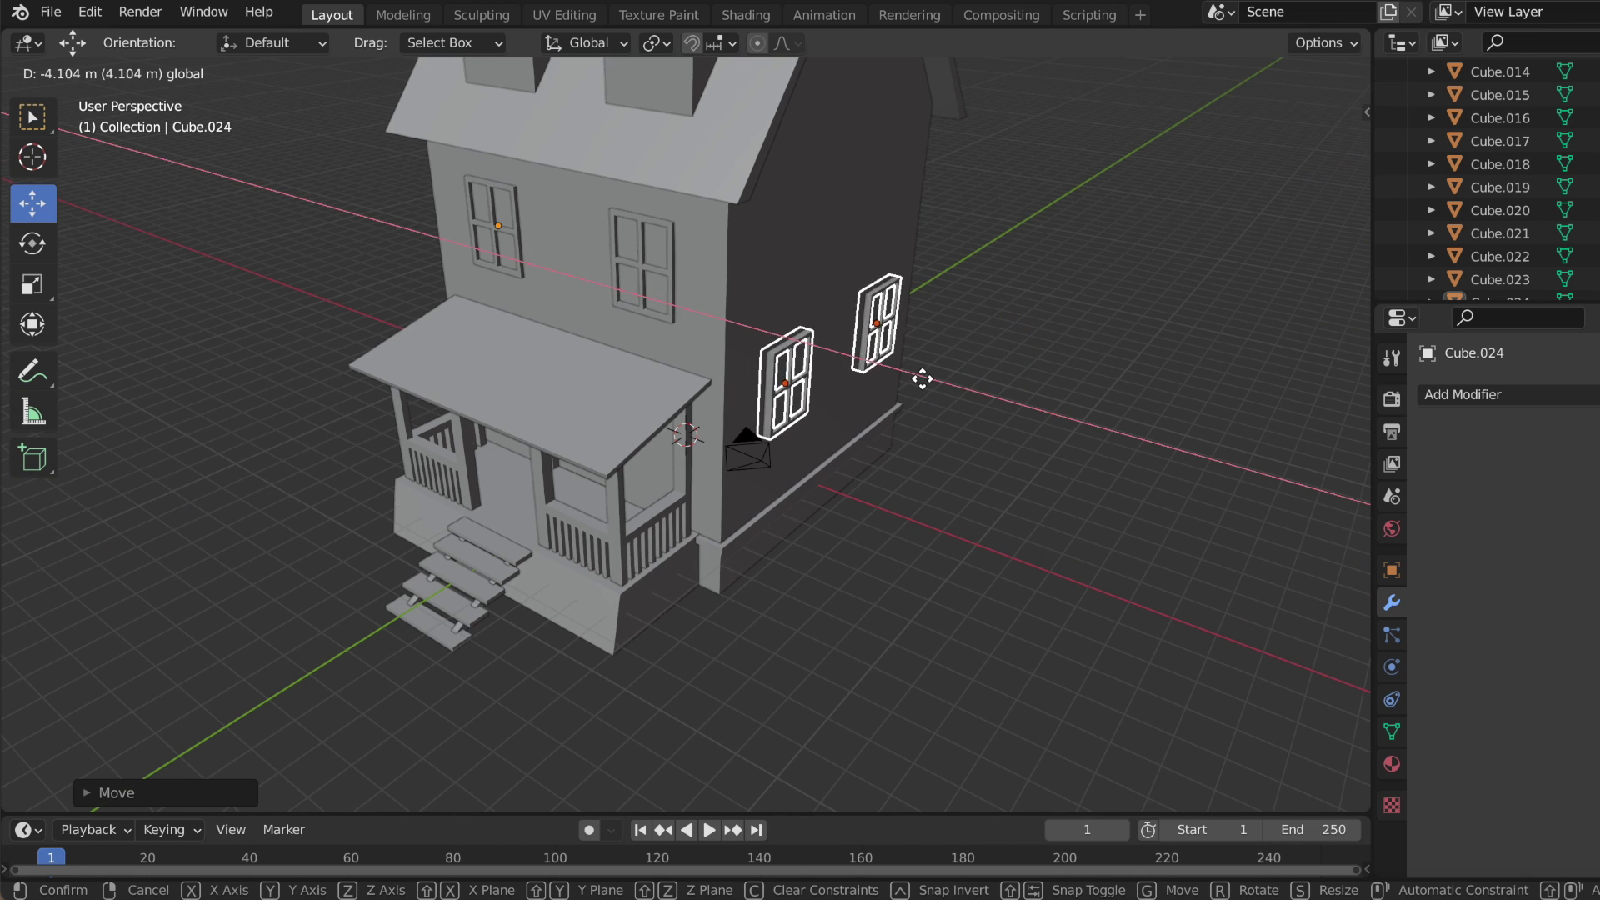
{"action": "left_click", "coordinate": [922, 380]}
- Fine-tune the side windows' position, raising them about 1 m, and check from the right view
{"action": "middle_click_drag", "start_coordinate": [1015, 450], "coordinate": [951, 350]}
{"action": "key", "text": "g"}
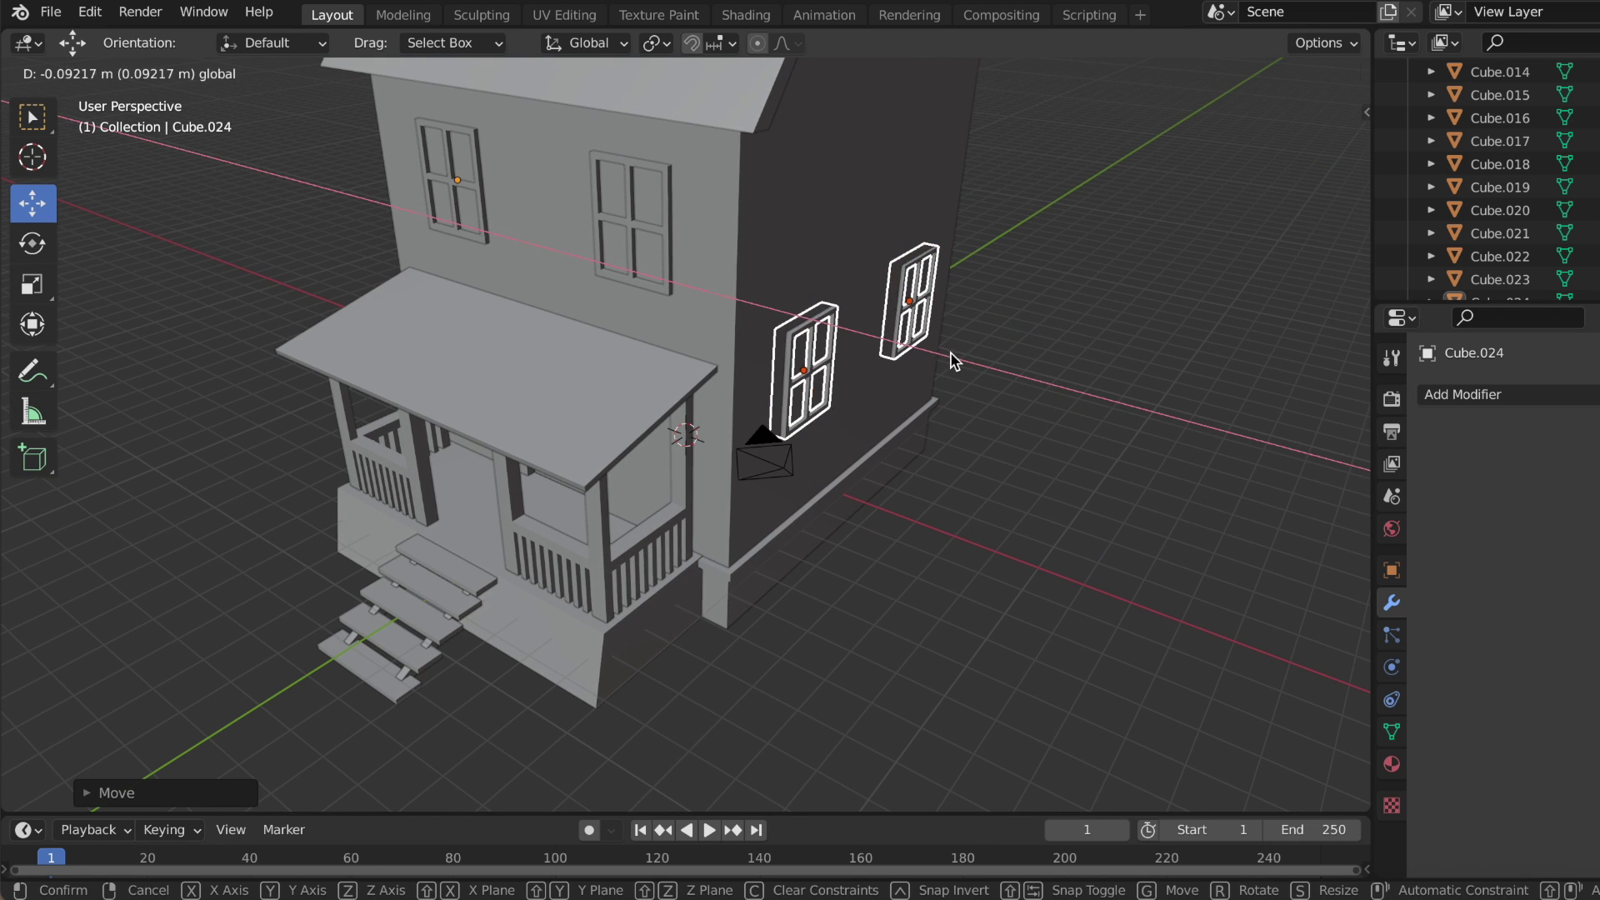
{"action": "left_click", "coordinate": [955, 360]}
{"action": "scroll", "coordinate": [968, 508], "scroll_direction": "up", "scroll_amount": 5}
{"action": "left_click_drag", "start_coordinate": [1041, 175], "coordinate": [1020, 282]}
{"action": "middle_click_drag", "start_coordinate": [1020, 282], "coordinate": [833, 250]}
{"action": "left_click_drag", "start_coordinate": [803, 258], "coordinate": [808, 135]}
{"action": "middle_click_drag", "start_coordinate": [807, 136], "coordinate": [916, 142]}
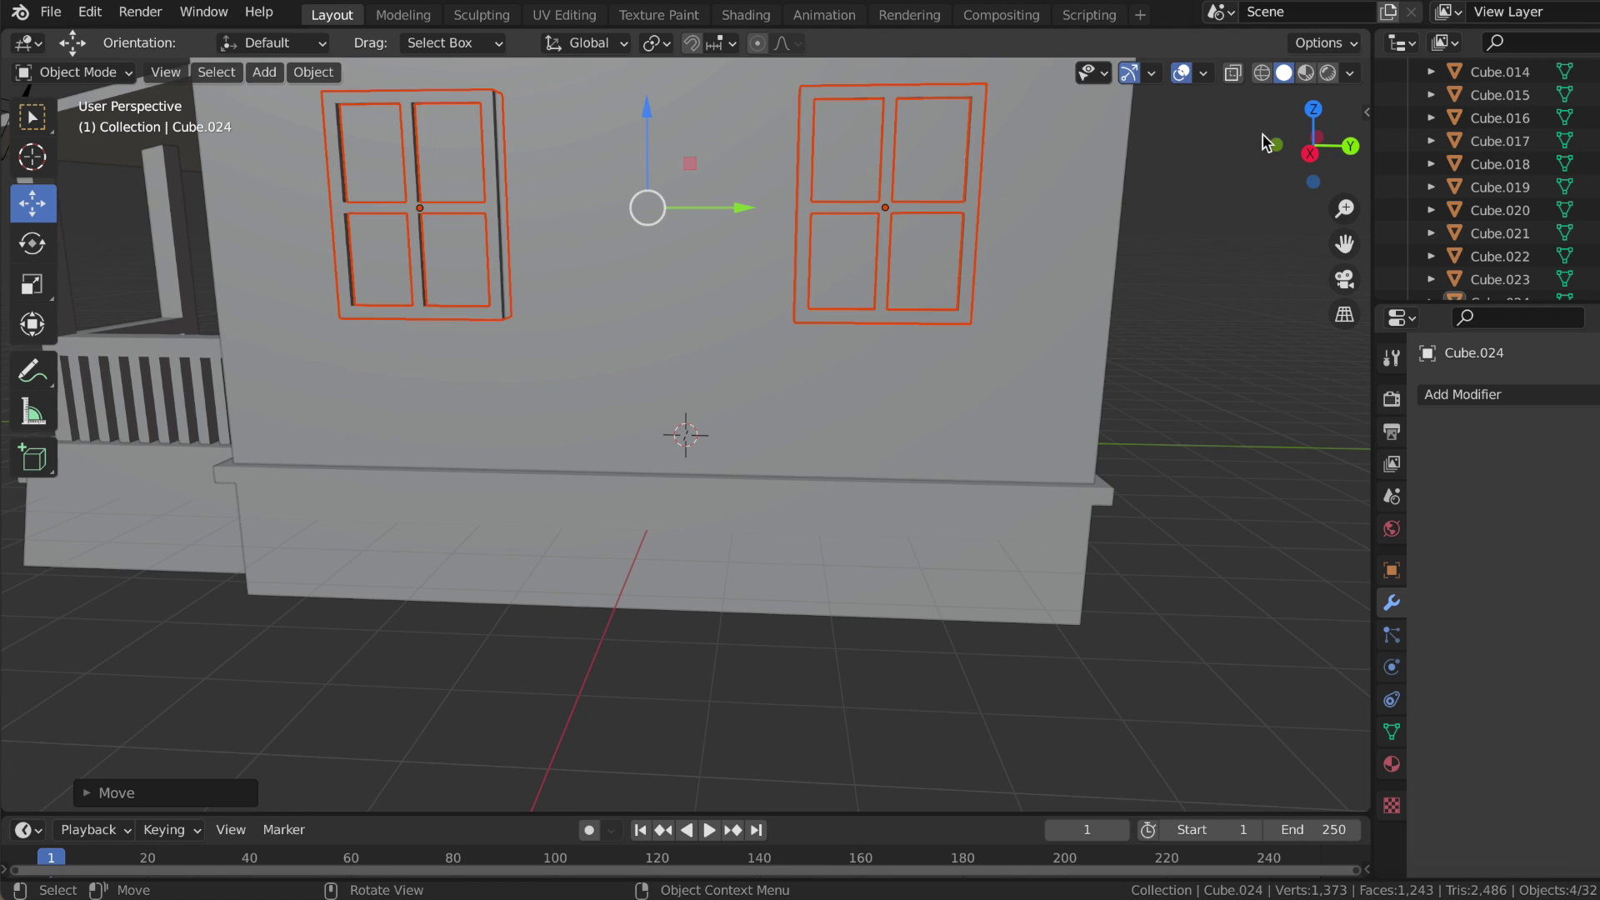
{"action": "left_click", "coordinate": [1311, 153]}
{"action": "middle_click_drag", "start_coordinate": [1158, 279], "coordinate": [804, 273]}
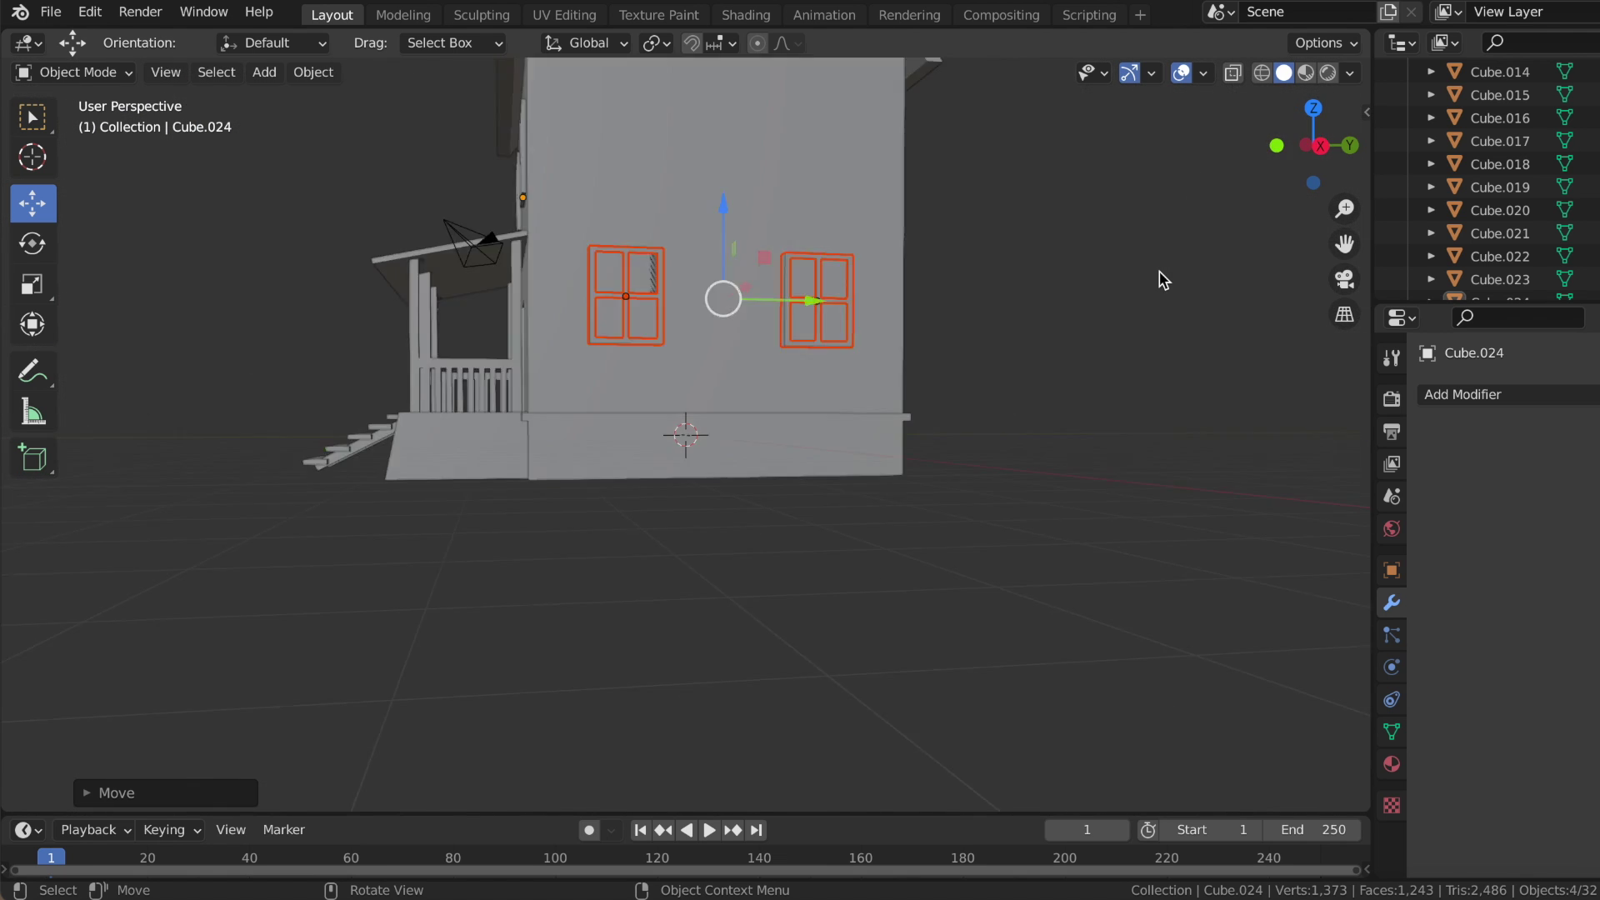
- Finish moving the windows, then try selections of Cube.026, wall Cube.001 and the base Cube
{"action": "key", "text": "g"}
{"action": "left_click", "coordinate": [779, 250]}
{"action": "middle_click_drag", "start_coordinate": [1102, 332], "coordinate": [1131, 339]}
{"action": "scroll", "coordinate": [1102, 332], "scroll_direction": "up", "scroll_amount": 3}
{"action": "left_click", "coordinate": [874, 296]}
{"action": "scroll", "coordinate": [1140, 335], "scroll_direction": "down", "scroll_amount": 3}
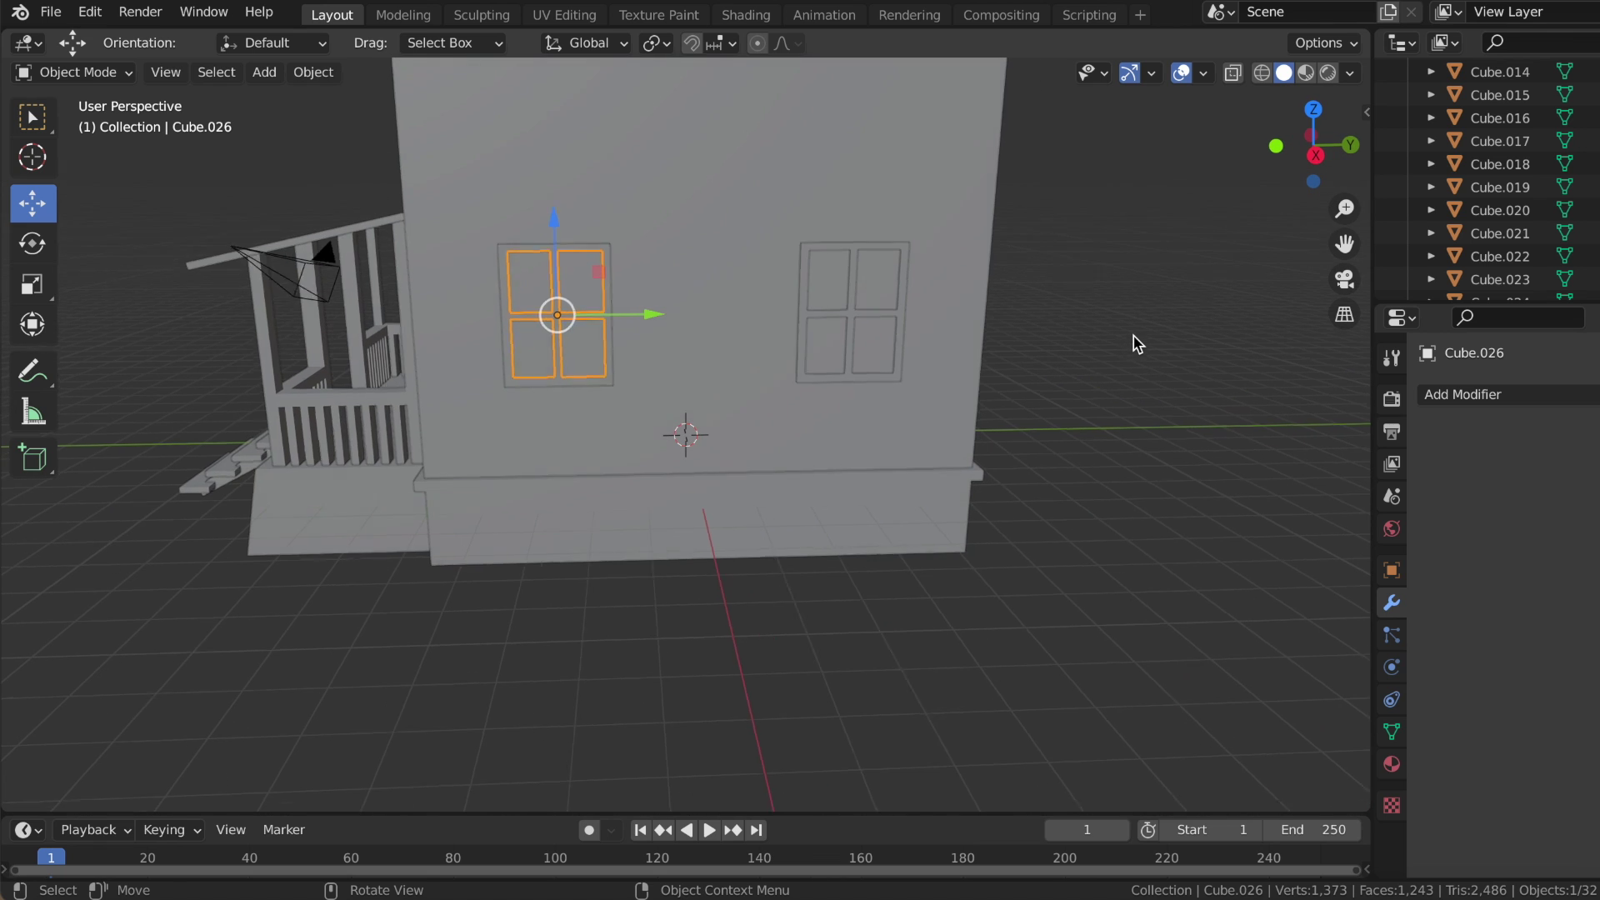
{"action": "left_click", "coordinate": [858, 376], "text": "shift"}
{"action": "key", "text": "alt+a"}
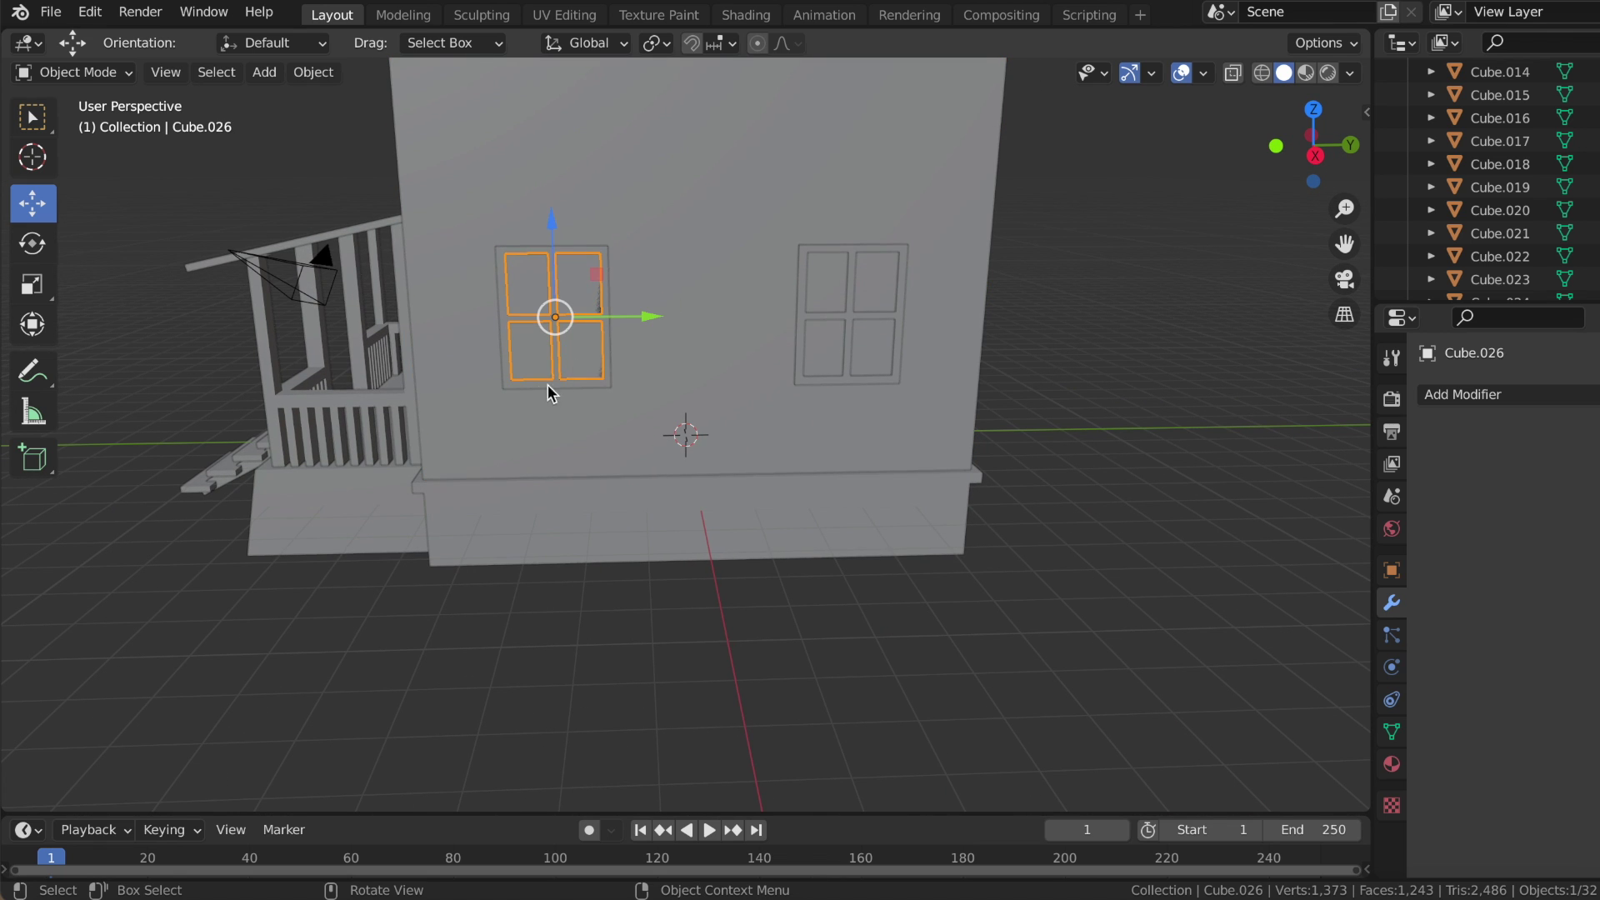
{"action": "left_click", "coordinate": [802, 368], "text": "shift"}
{"action": "left_click", "coordinate": [833, 491], "text": "shift"}
{"action": "left_click", "coordinate": [843, 462], "text": "shift"}
{"action": "left_click", "coordinate": [858, 500], "text": "shift"}
{"action": "left_click", "coordinate": [873, 354]}
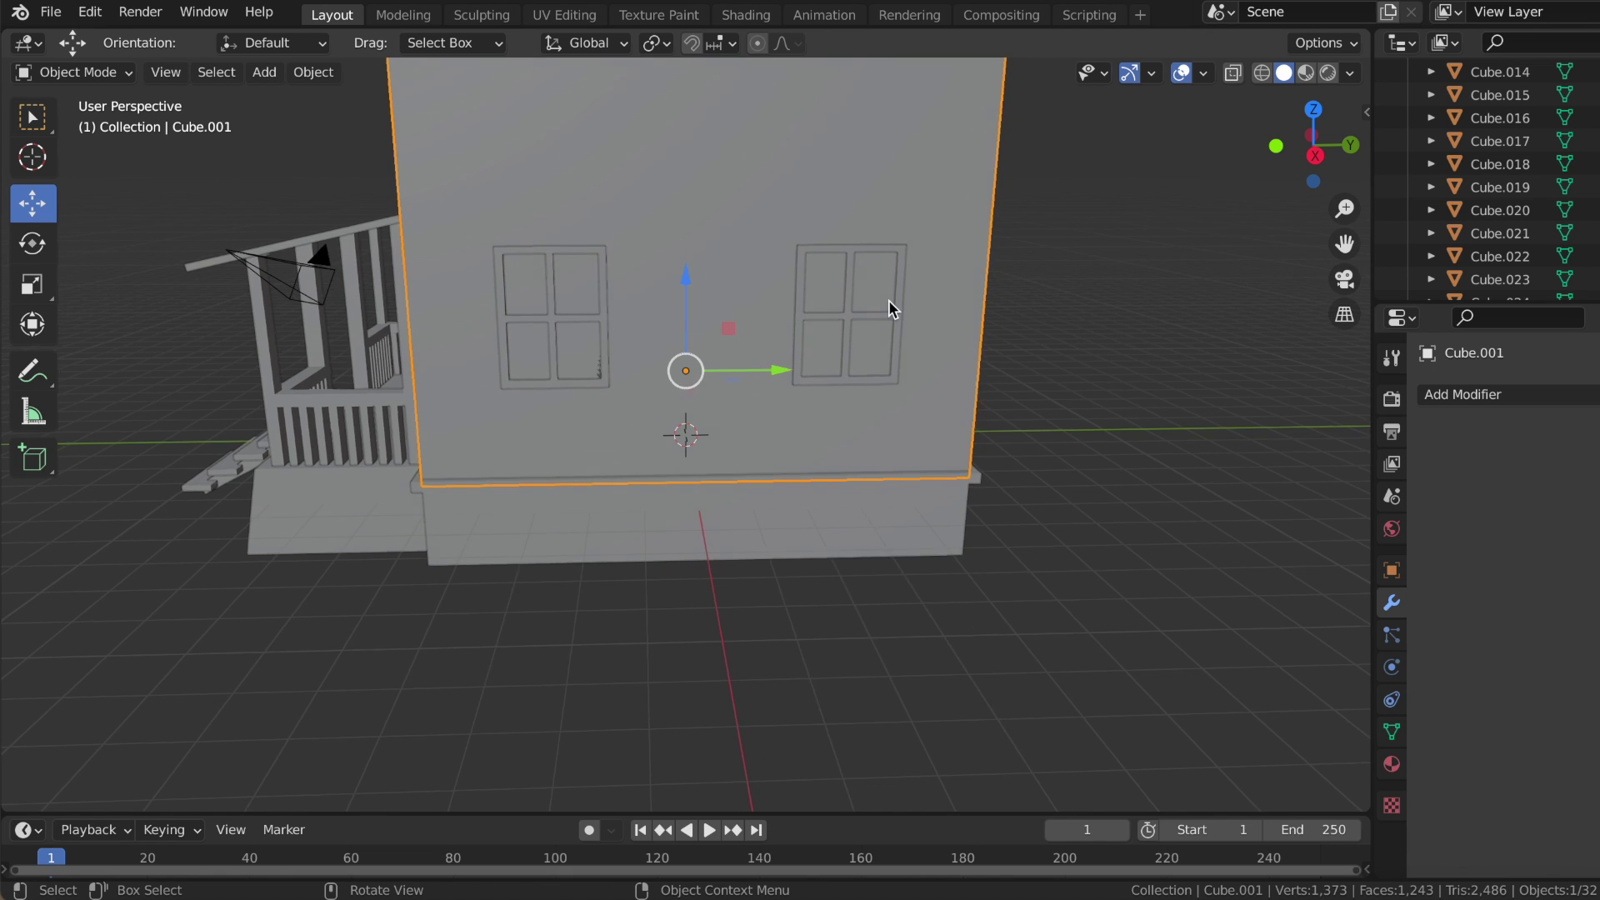
{"action": "middle_click_drag", "start_coordinate": [888, 300], "coordinate": [983, 292]}
{"action": "scroll", "coordinate": [1538, 247], "scroll_direction": "down", "scroll_amount": 3}
- Nudge window Cube.027 slightly along X and select both side windows' parts
{"action": "left_click", "coordinate": [1506, 255]}
{"action": "left_click", "coordinate": [1497, 226]}
{"action": "middle_click_drag", "start_coordinate": [1125, 283], "coordinate": [550, 406]}
{"action": "left_click_drag", "start_coordinate": [550, 407], "coordinate": [543, 406]}
{"action": "left_click", "coordinate": [543, 408]}
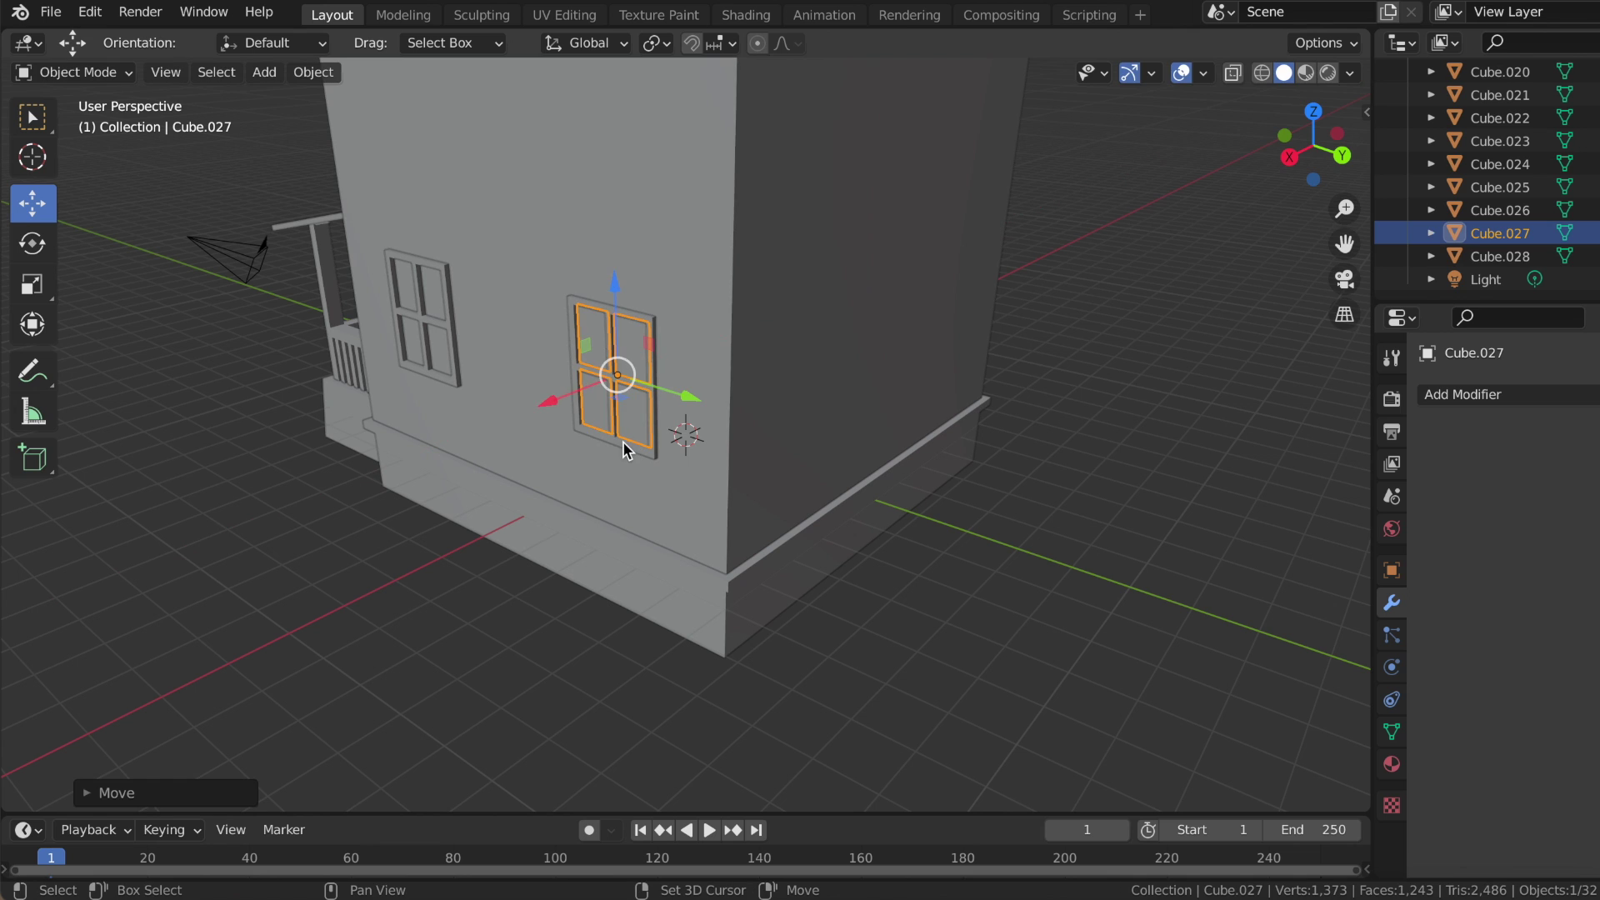
{"action": "left_click", "coordinate": [625, 439]}
{"action": "left_click", "coordinate": [404, 368], "text": "shift"}
{"action": "middle_click_drag", "start_coordinate": [418, 354], "coordinate": [603, 344]}
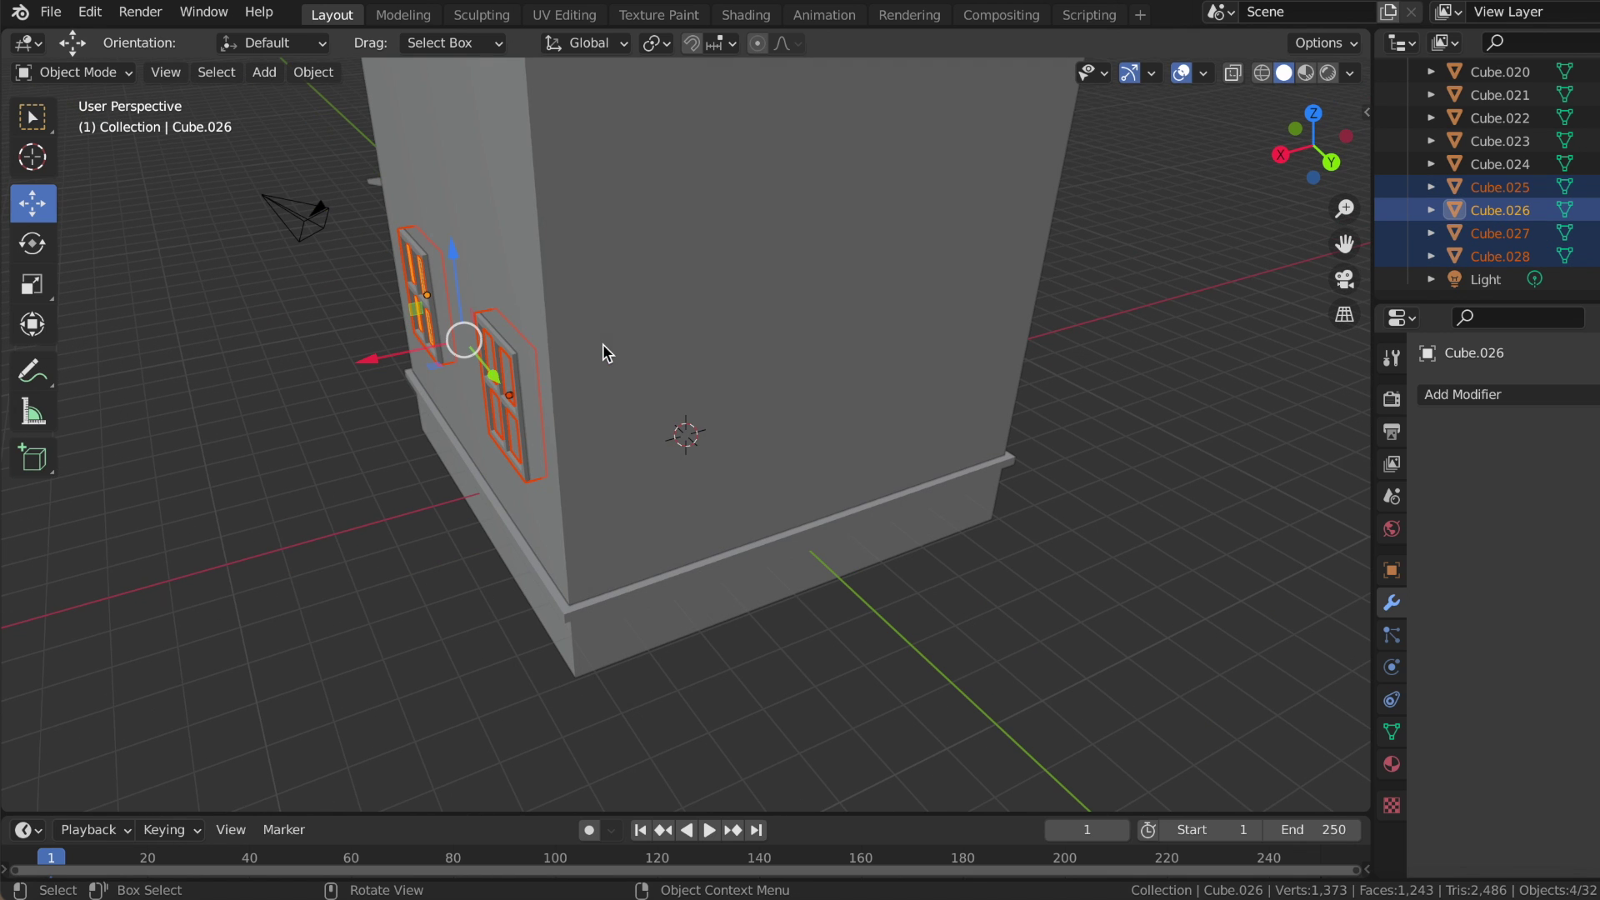
- Copy and paste the side windows and move the copies along X to the opposite wall
{"action": "key", "text": "ctrl+c"}
{"action": "key", "text": "ctrl+v"}
{"action": "left_click_drag", "start_coordinate": [379, 358], "coordinate": [894, 359]}
{"action": "left_click", "coordinate": [894, 359]}
{"action": "mouse_move", "coordinate": [893, 359]}
{"action": "middle_mouse_down"}
{"action": "mouse_move", "coordinate": [920, 353]}
{"action": "mouse_move", "coordinate": [998, 412]}
{"action": "middle_mouse_up"}
{"action": "key", "text": "g"}
{"action": "key", "text": "x"}
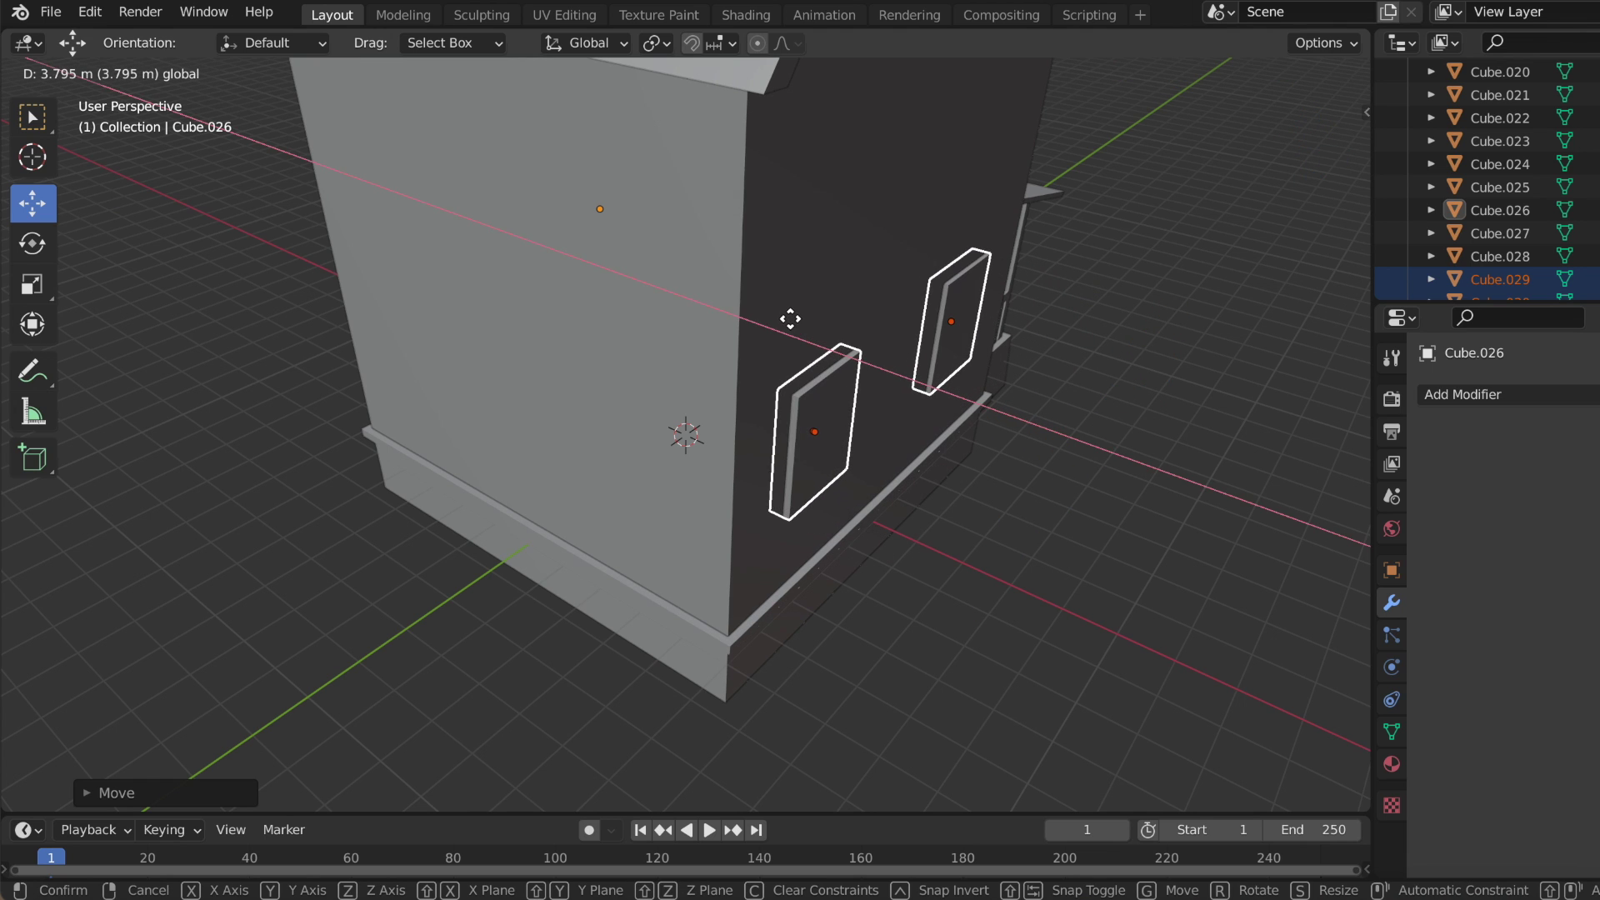
{"action": "left_click", "coordinate": [792, 319]}
- Rotate the copied windows about 180 degrees on Z and nudge them against the wall
{"action": "key", "text": "shift+space"}
{"action": "key", "text": "r"}
{"action": "left_click_drag", "start_coordinate": [879, 415], "coordinate": [970, 229]}
{"action": "middle_click_drag", "start_coordinate": [970, 228], "coordinate": [962, 237]}
{"action": "key", "text": "shift+space"}
{"action": "key", "text": "g"}
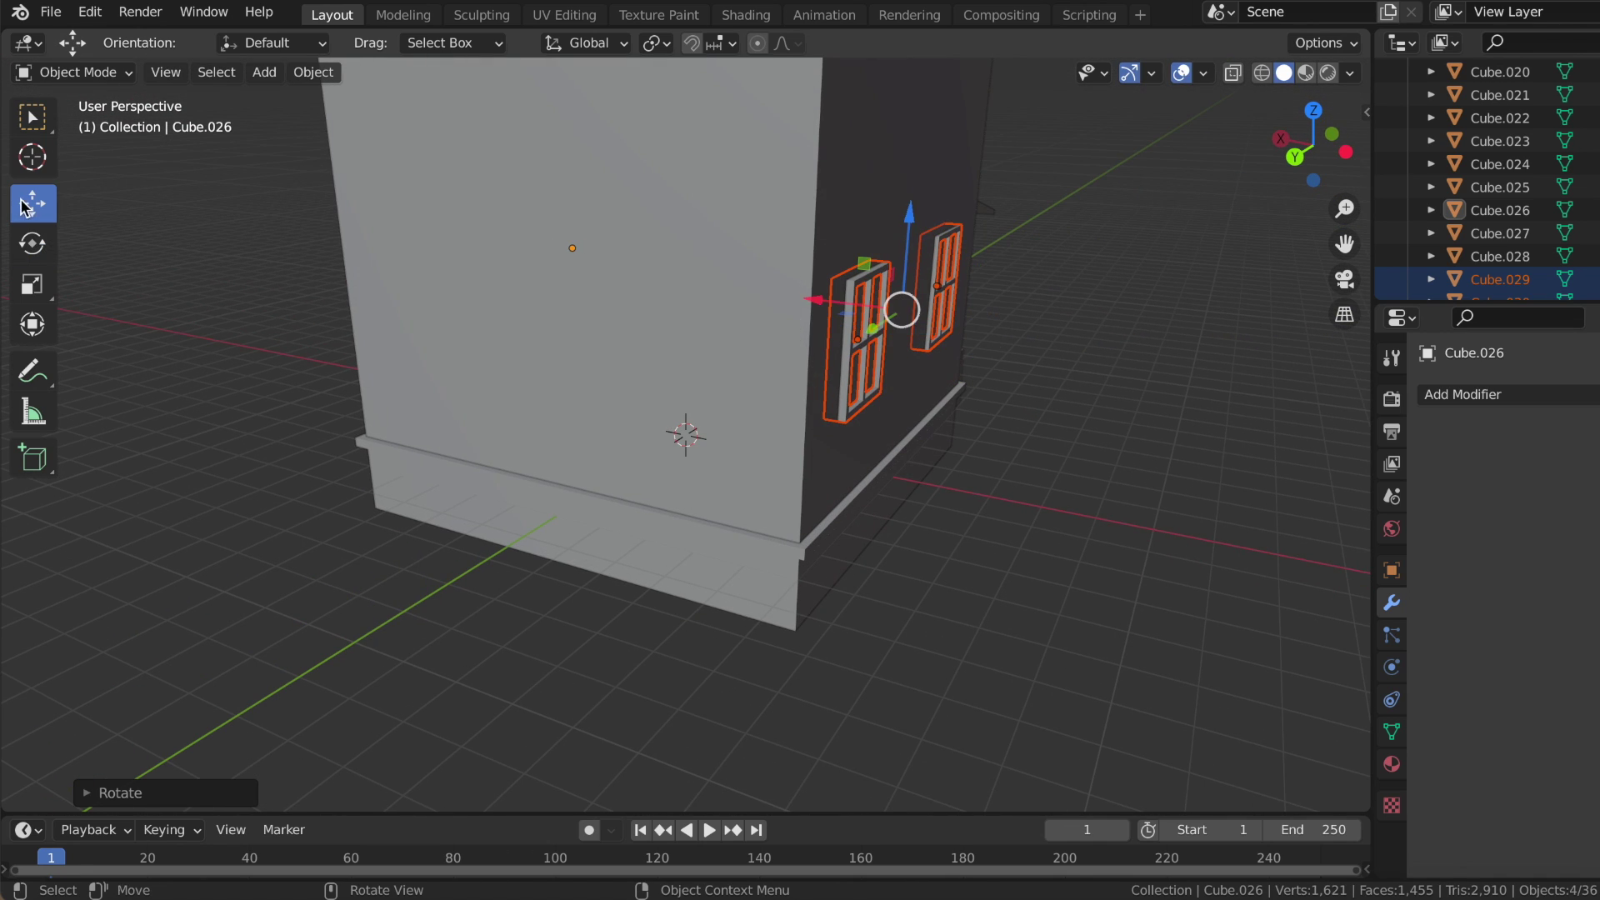
{"action": "left_click_drag", "start_coordinate": [814, 304], "coordinate": [803, 294]}
{"action": "left_click", "coordinate": [999, 372]}
{"action": "mouse_move", "coordinate": [999, 372]}
{"action": "middle_mouse_down"}
{"action": "mouse_move", "coordinate": [1077, 410]}
{"action": "mouse_move", "coordinate": [750, 286]}
{"action": "middle_mouse_up"}
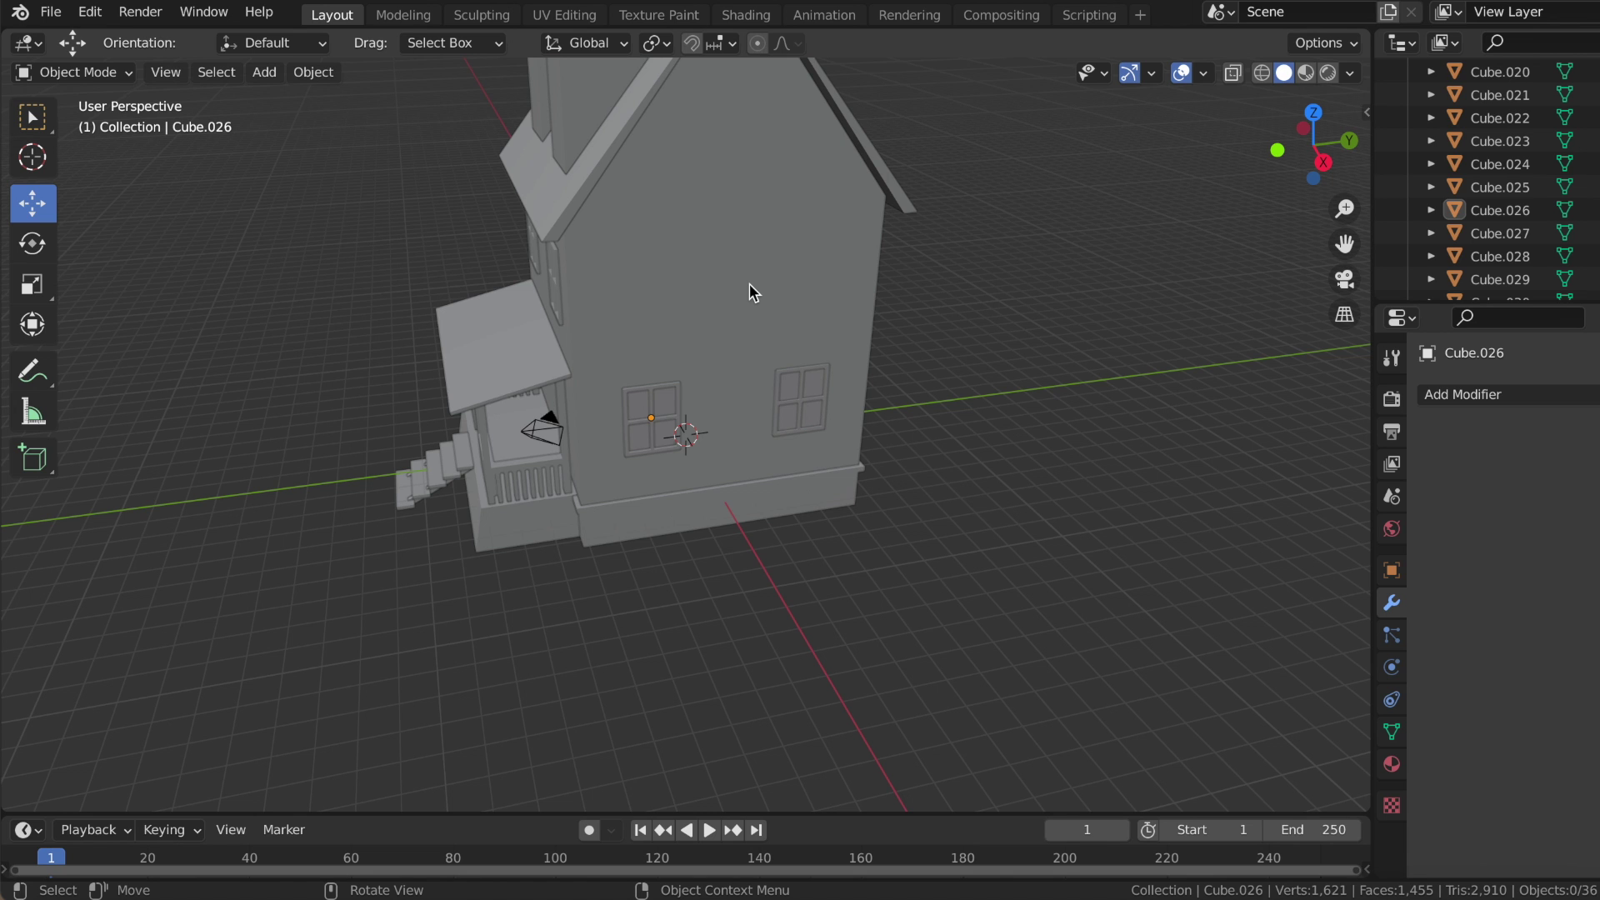
{"action": "middle_click_drag", "start_coordinate": [750, 287], "coordinate": [750, 287]}
{"action": "scroll", "coordinate": [749, 287], "scroll_direction": "down", "scroll_amount": 3}
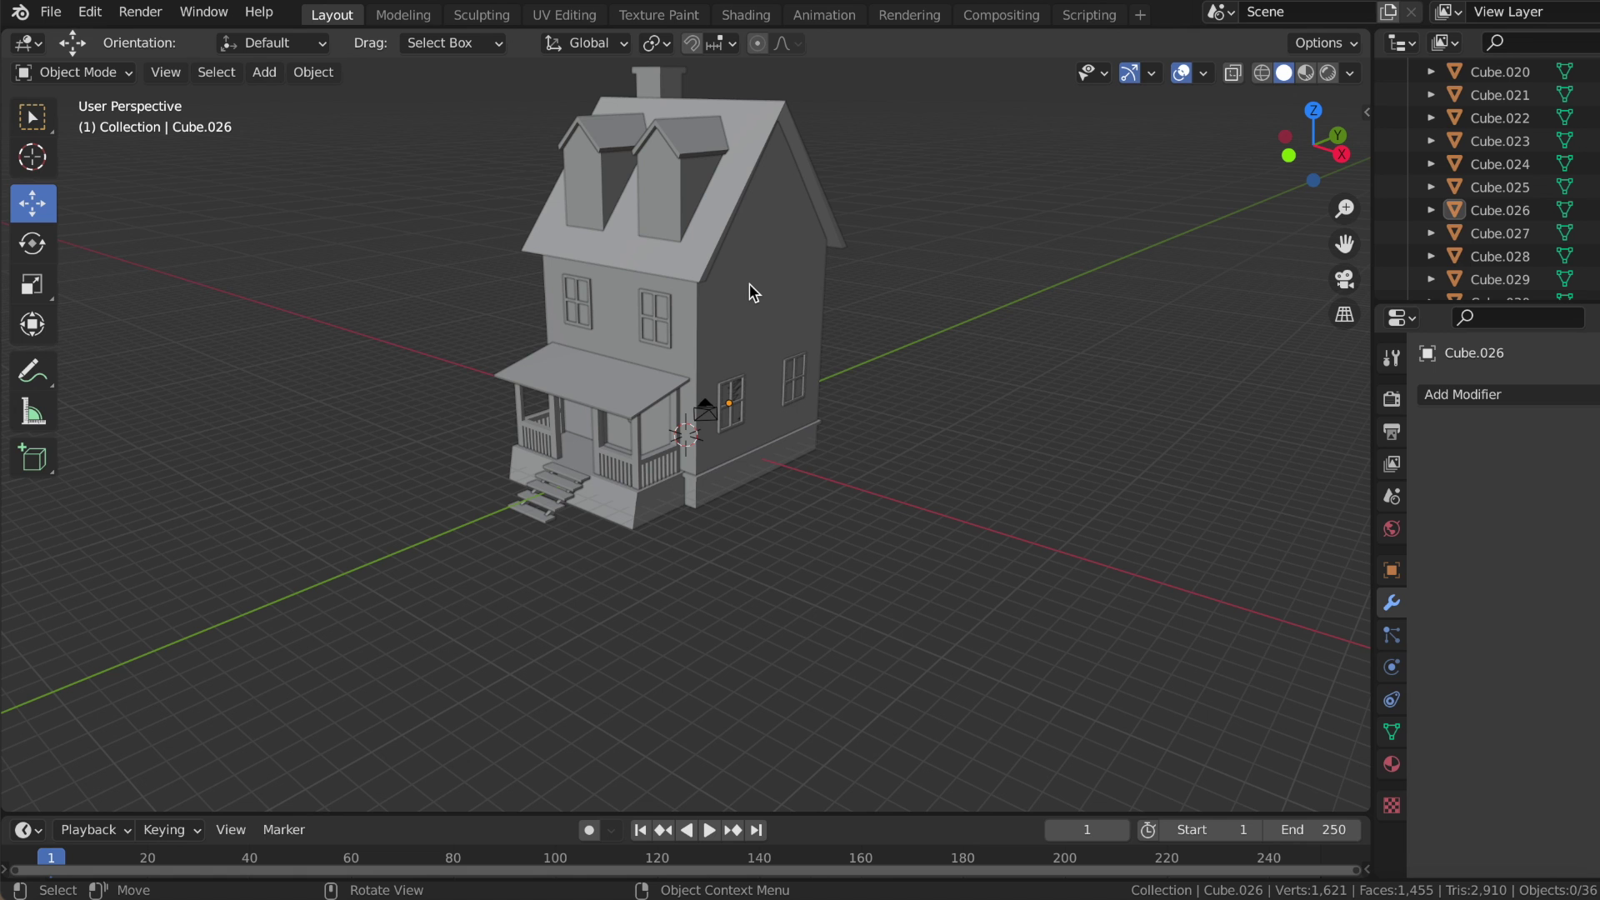
{"action": "middle_click_drag", "start_coordinate": [748, 284], "coordinate": [726, 305]}
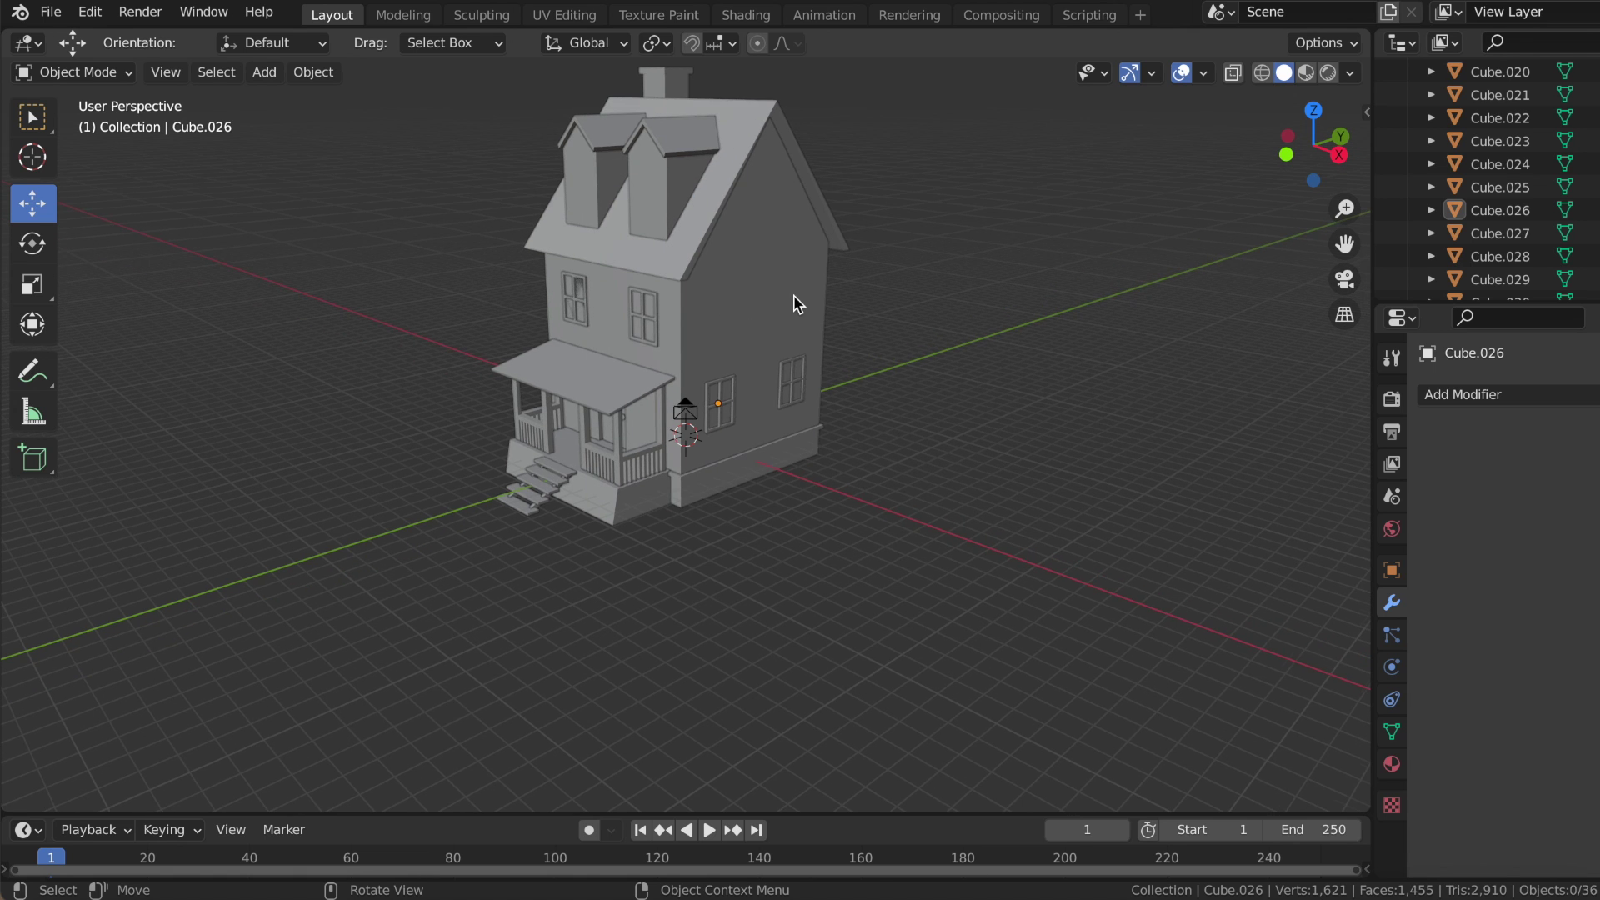
{"action": "scroll", "coordinate": [793, 295], "scroll_direction": "up", "scroll_amount": 2}
{"action": "scroll", "coordinate": [793, 295], "scroll_direction": "up", "scroll_amount": 1}
{"action": "scroll", "coordinate": [791, 296], "scroll_direction": "up", "scroll_amount": 2}
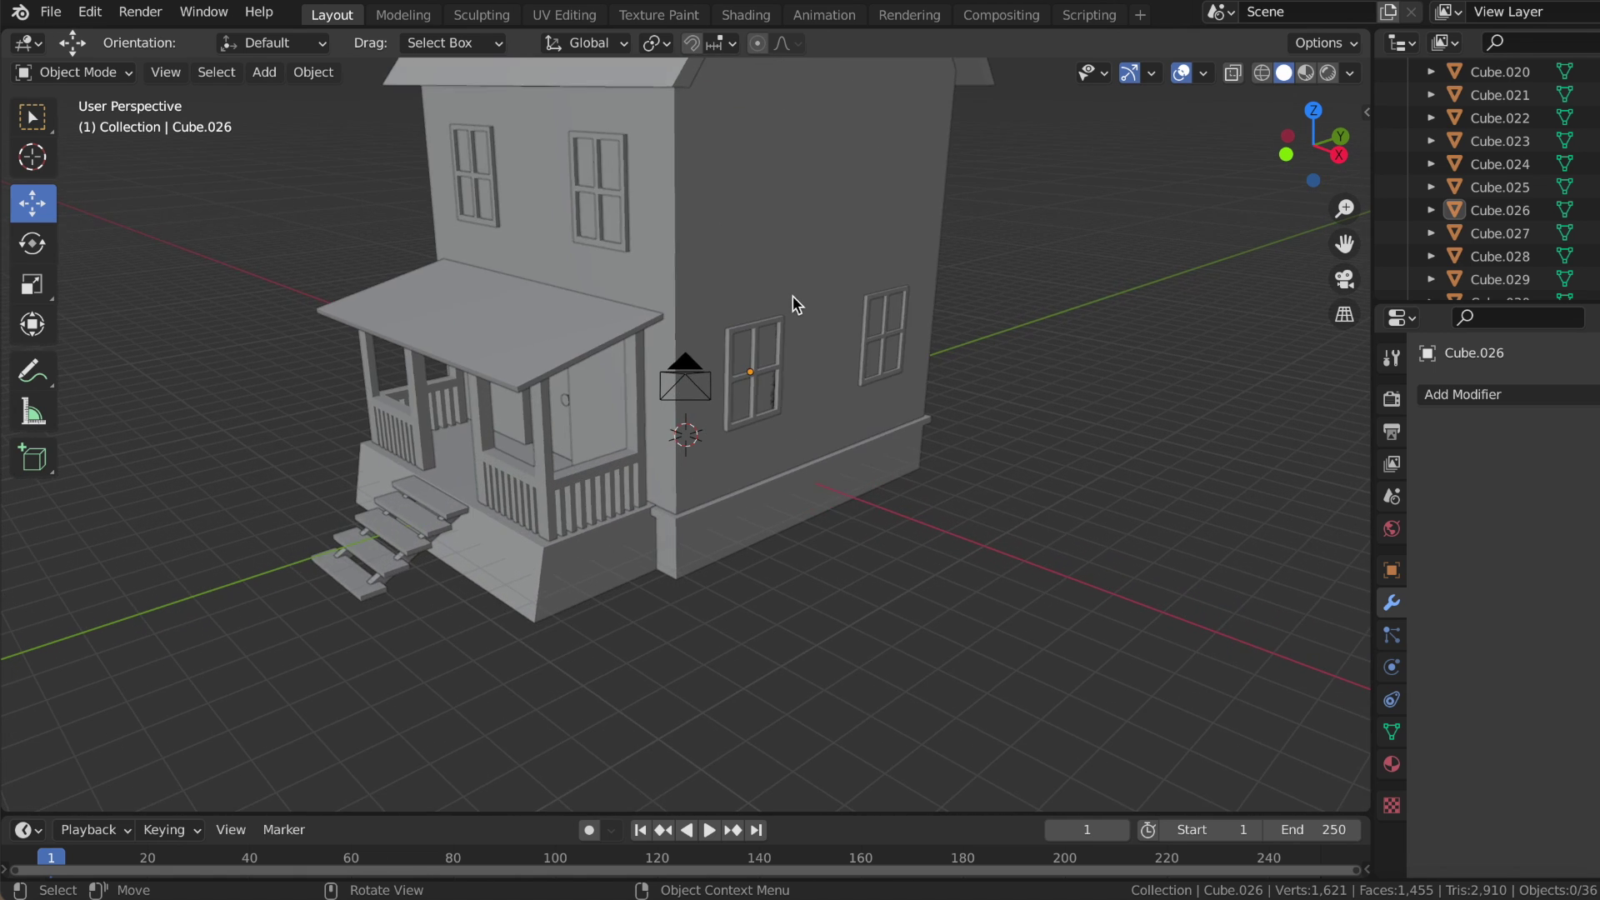
- Add a new cube, stretch it along Y and Z, and raise it onto the upper wall
{"action": "left_click", "coordinate": [264, 72]}
{"action": "mouse_move", "coordinate": [295, 97]}
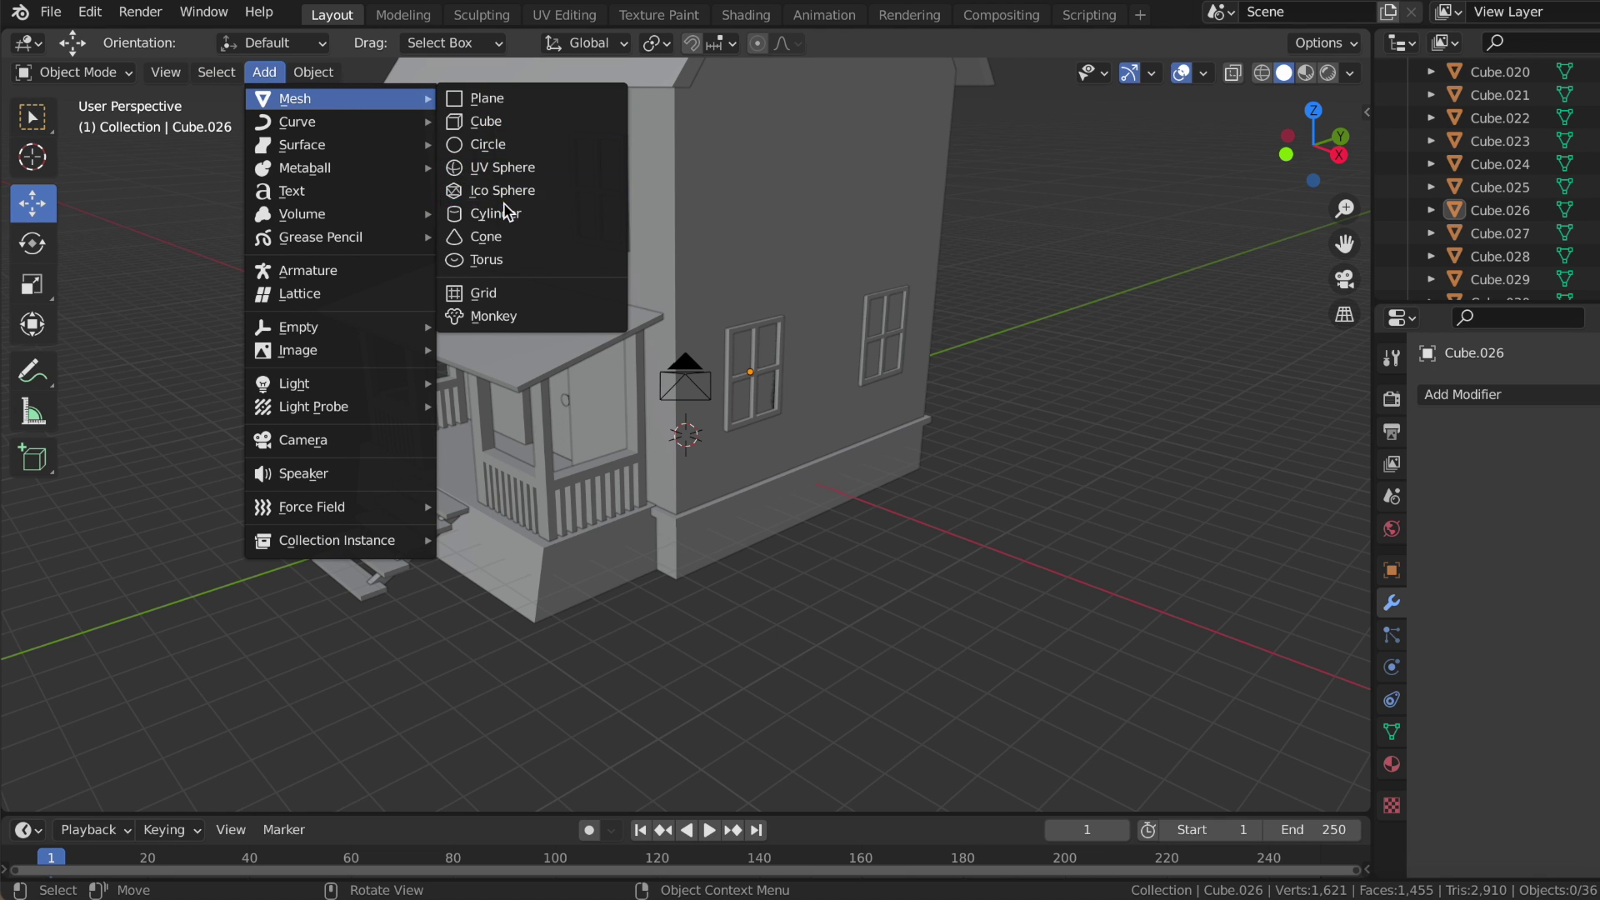
{"action": "left_click", "coordinate": [517, 125]}
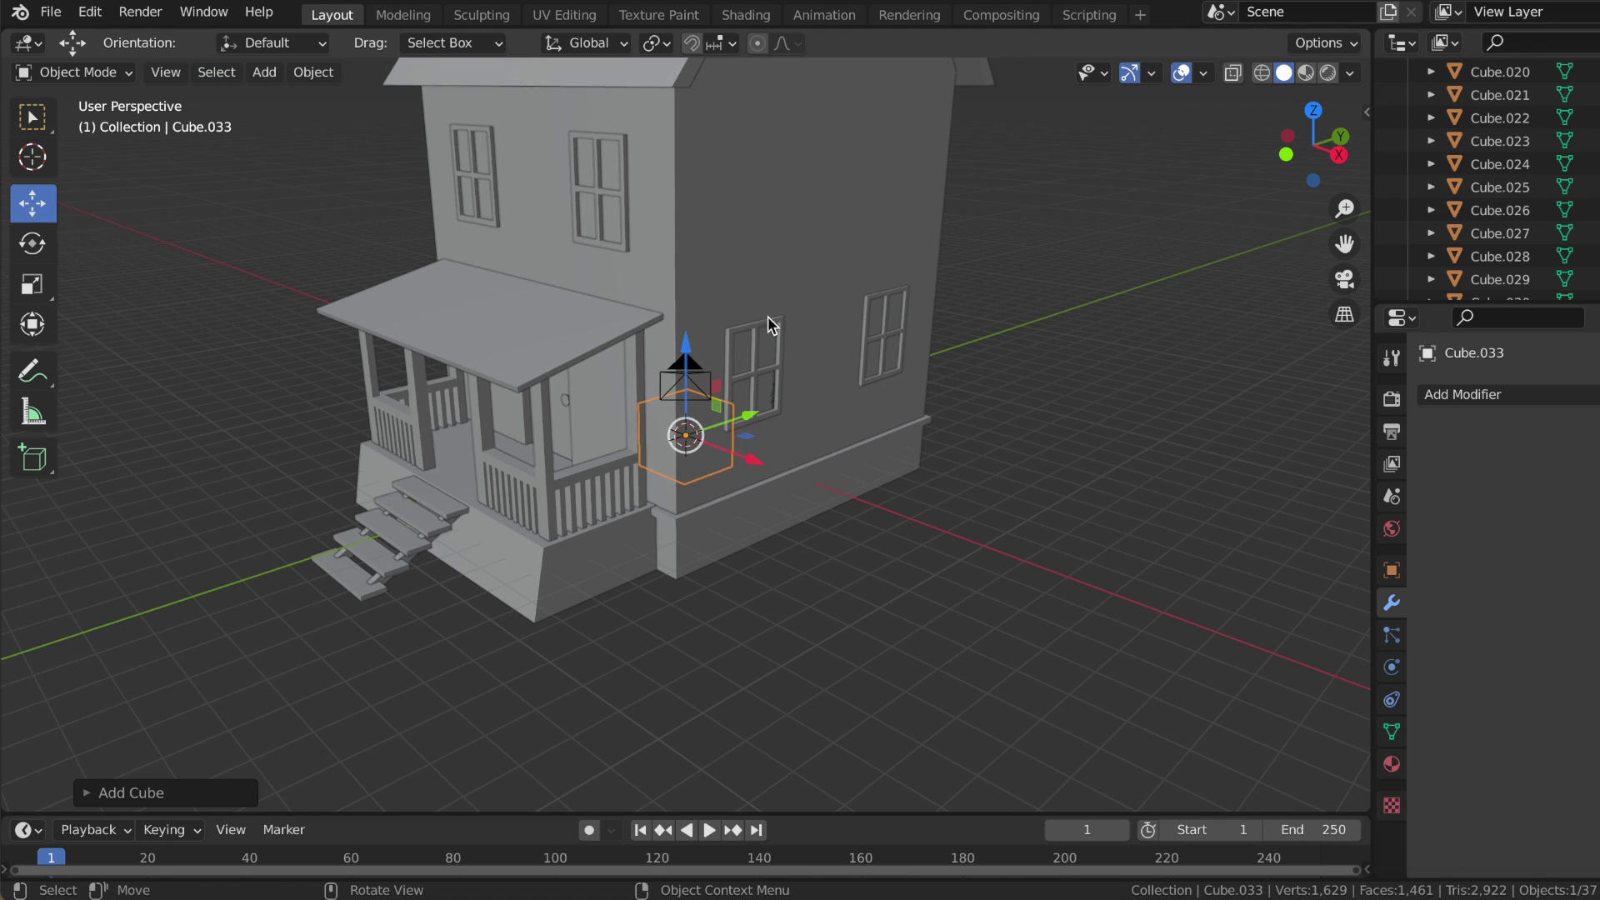
{"action": "key", "text": "g"}
{"action": "left_click", "coordinate": [887, 543]}
{"action": "middle_click_drag", "start_coordinate": [888, 543], "coordinate": [883, 554]}
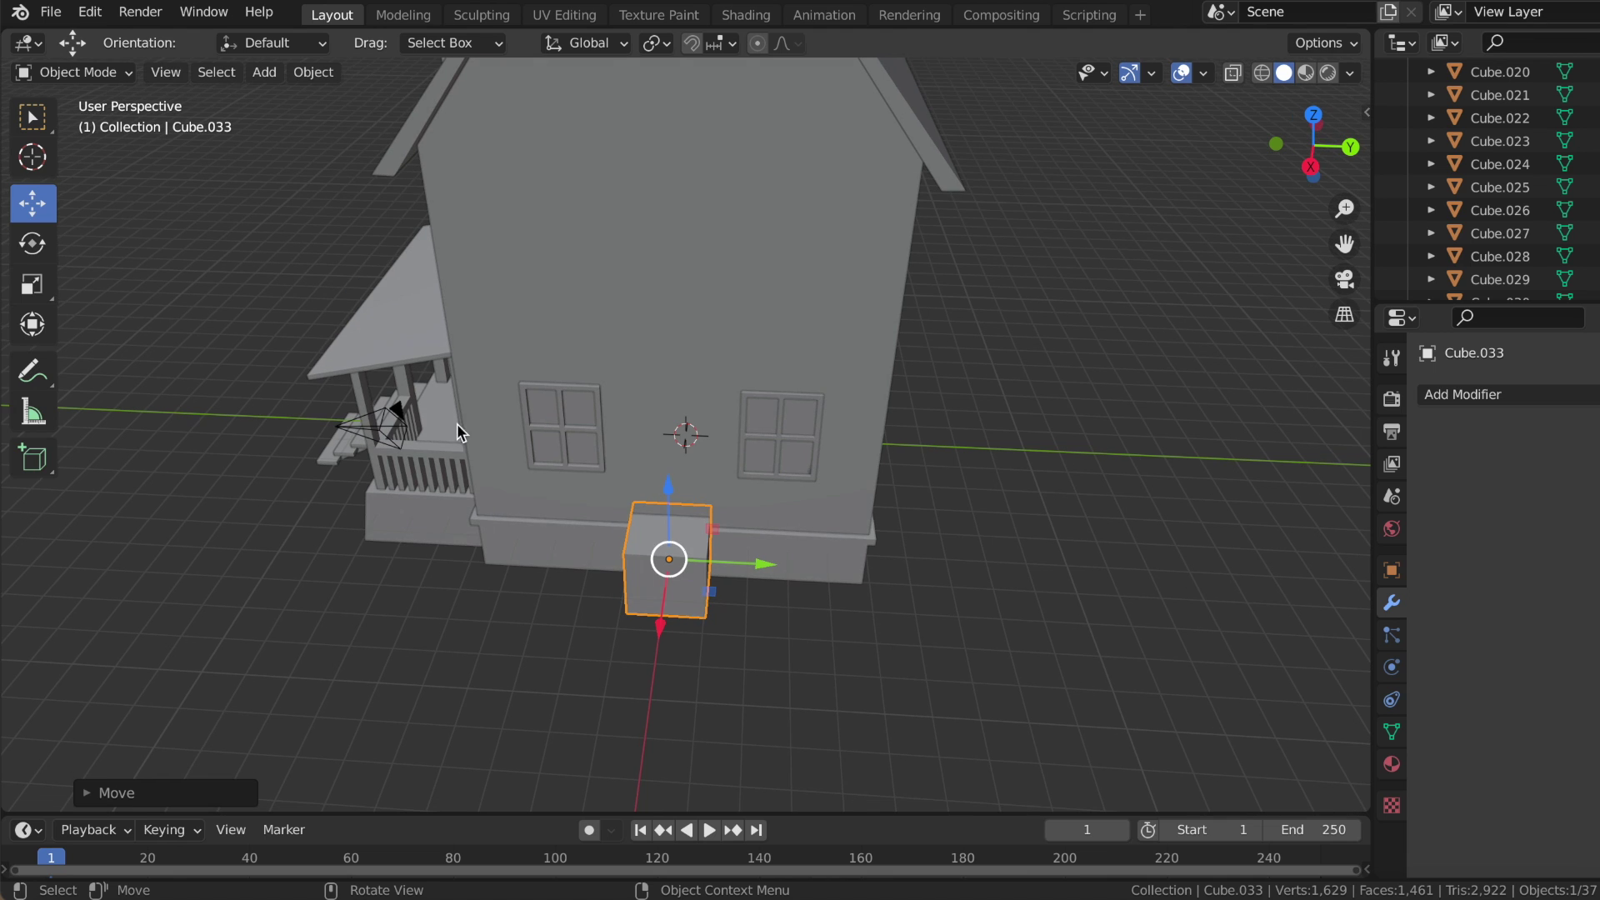
{"action": "left_click_drag", "start_coordinate": [762, 562], "coordinate": [922, 586]}
{"action": "middle_click_drag", "start_coordinate": [214, 342], "coordinate": [703, 417]}
{"action": "left_click_drag", "start_coordinate": [703, 418], "coordinate": [699, 324]}
{"action": "left_click", "coordinate": [33, 202]}
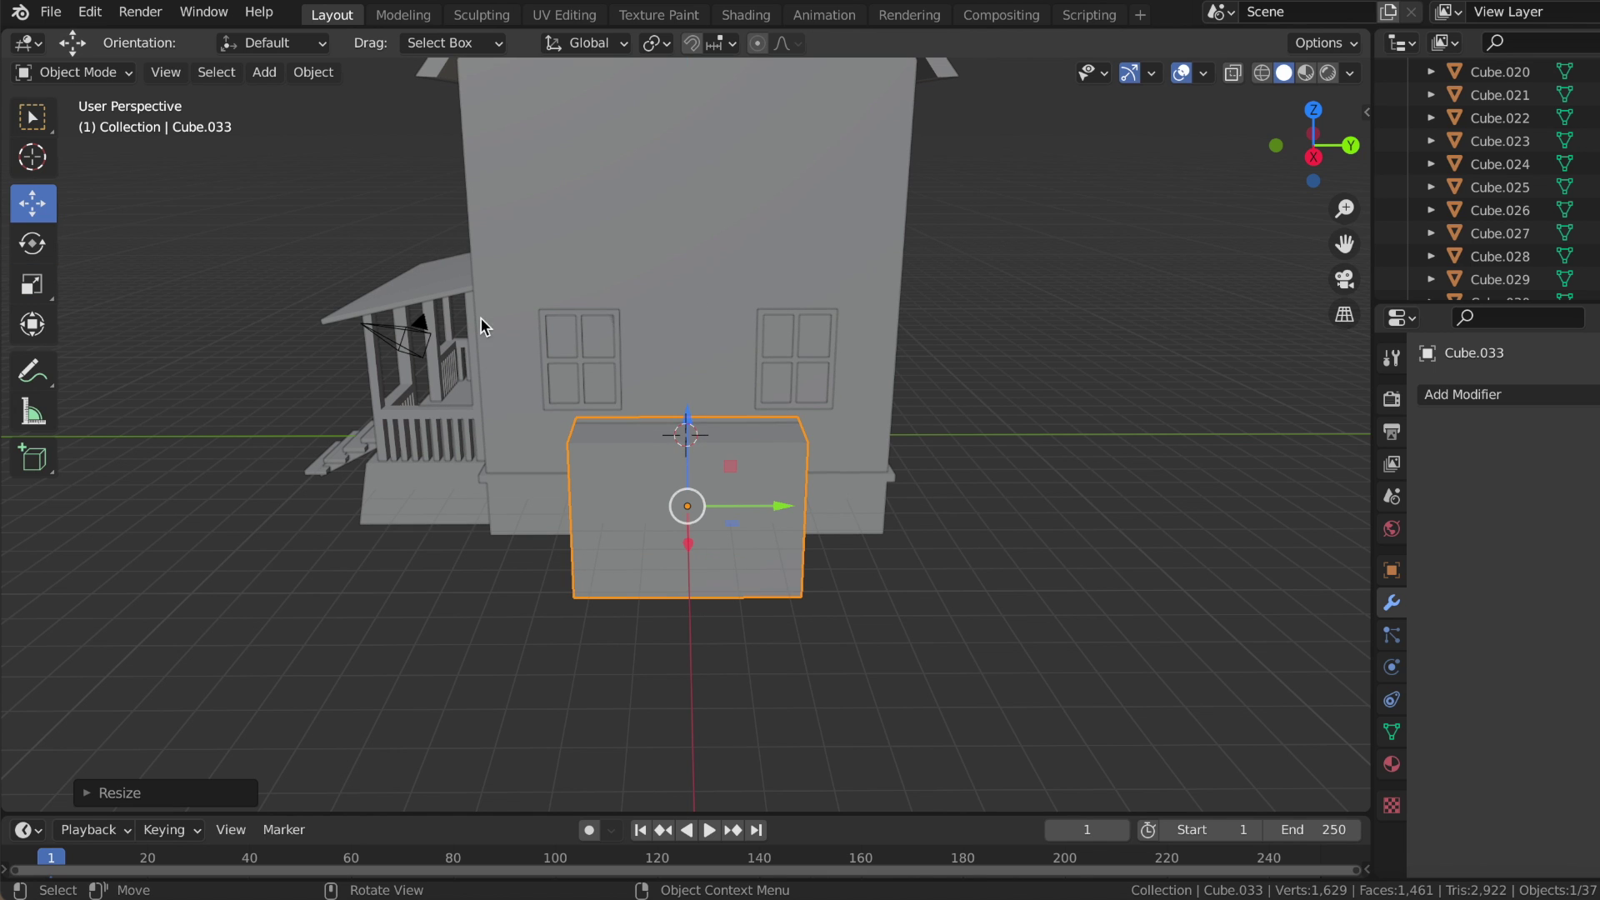
{"action": "left_click_drag", "start_coordinate": [689, 400], "coordinate": [689, 71]}
- Shift the cube sideways along X and set its height along Z against the side wall
{"action": "scroll", "coordinate": [837, 304], "scroll_direction": "down", "scroll_amount": 3}
{"action": "middle_click_drag", "start_coordinate": [839, 311], "coordinate": [750, 317]}
{"action": "scroll", "coordinate": [839, 311], "scroll_direction": "up", "scroll_amount": 3}
{"action": "key", "text": "g"}
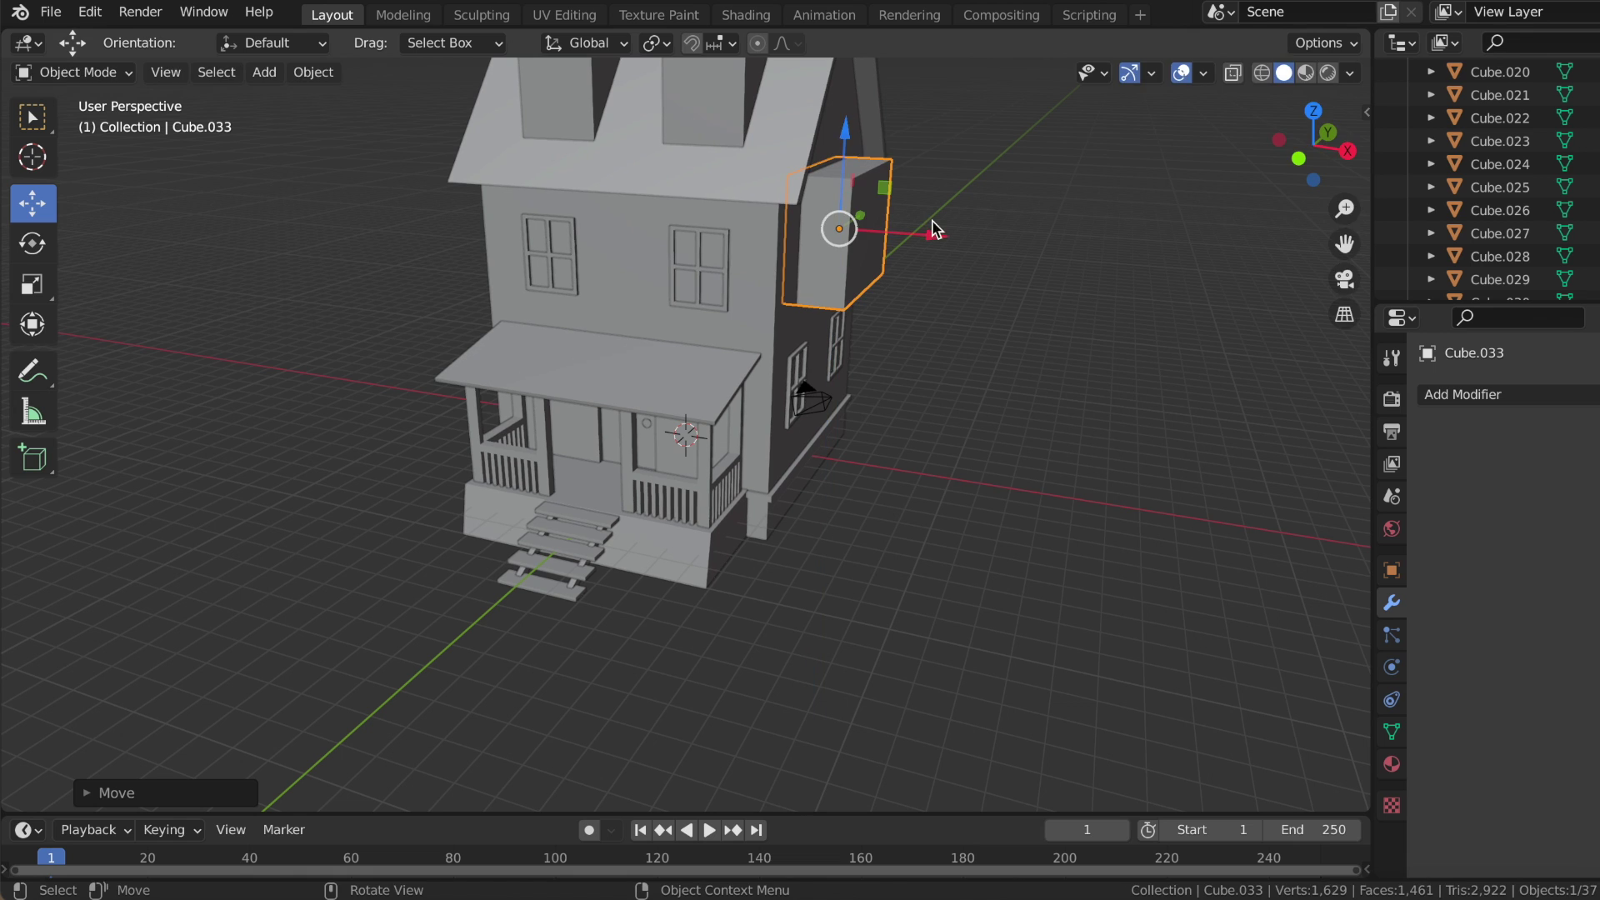
{"action": "left_click_drag", "start_coordinate": [929, 240], "coordinate": [951, 239]}
{"action": "left_click", "coordinate": [955, 244]}
{"action": "middle_click_drag", "start_coordinate": [956, 242], "coordinate": [742, 142]}
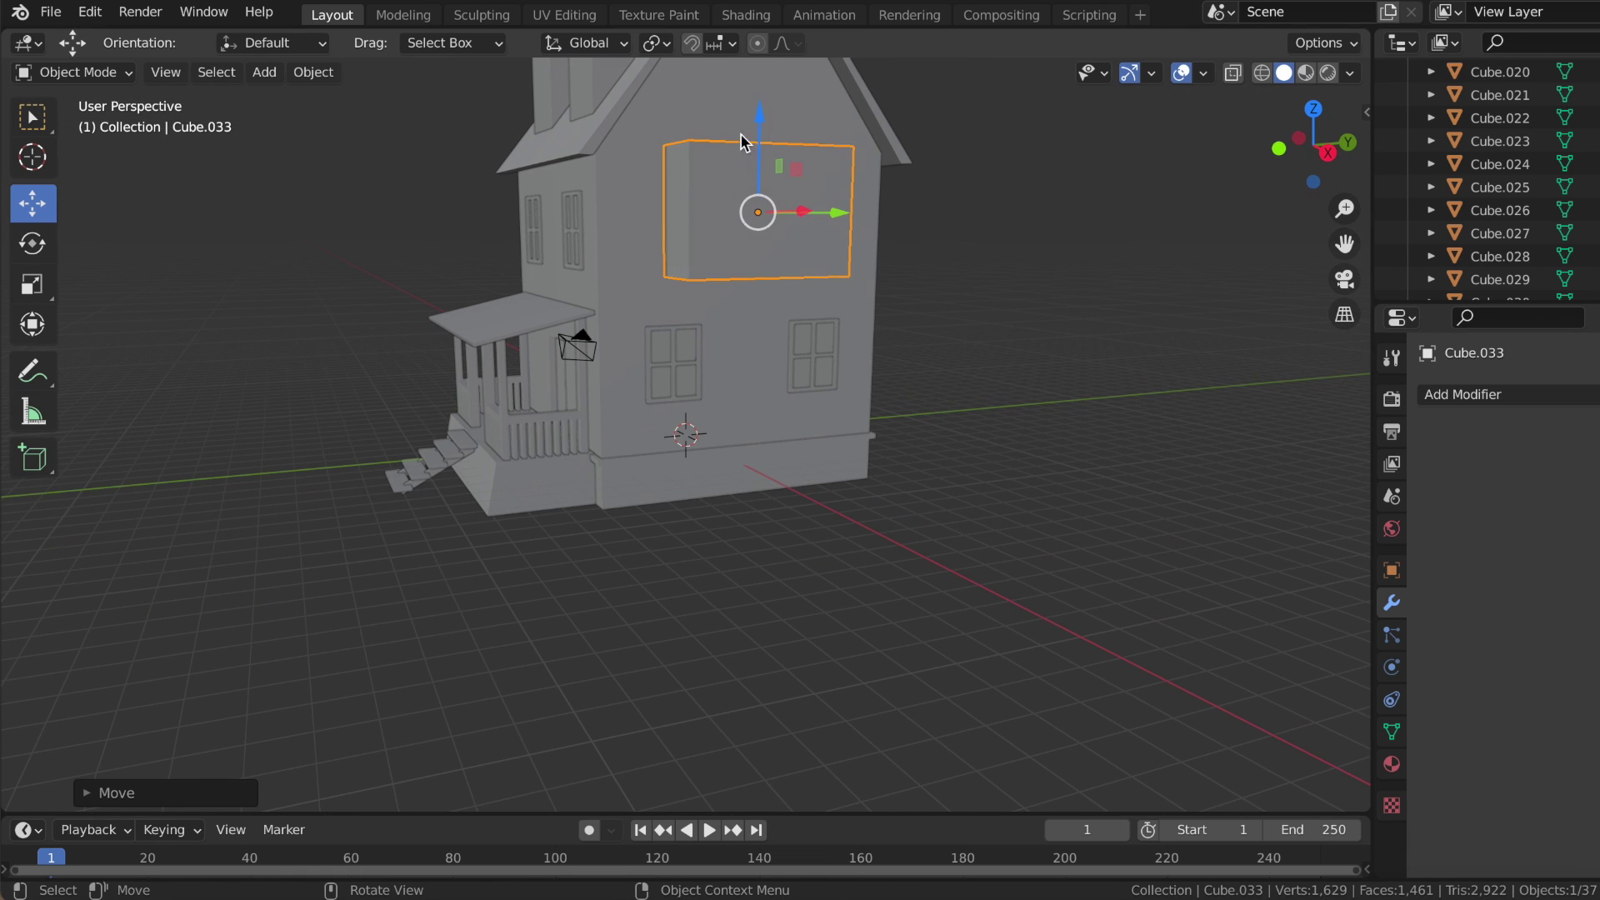
{"action": "key", "text": "g"}
{"action": "key", "text": "z"}
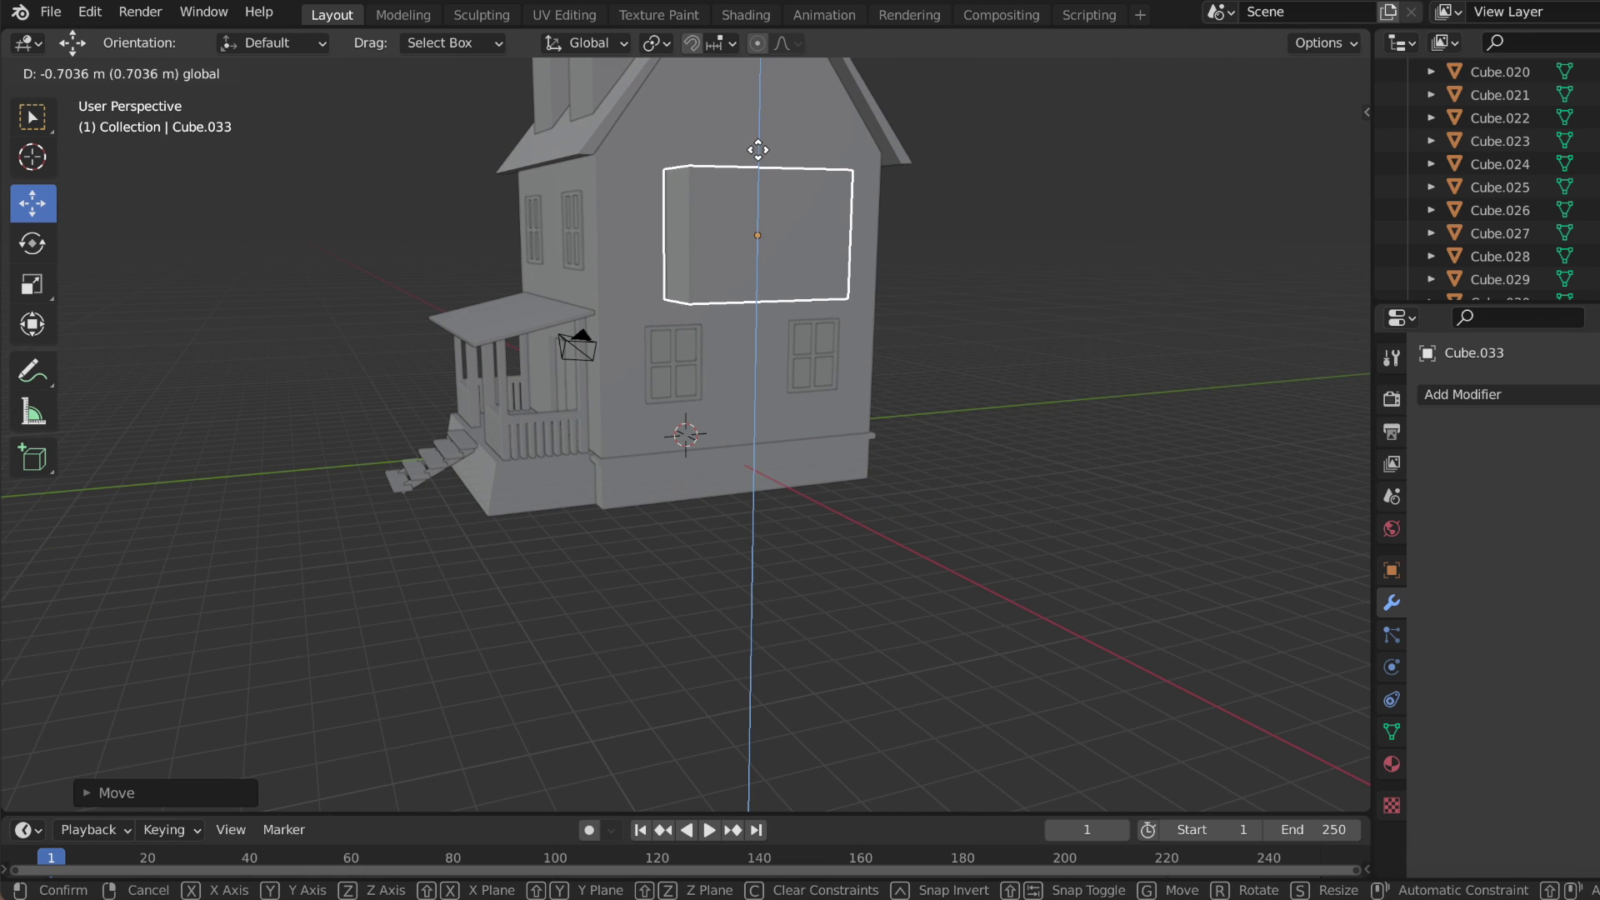
{"action": "left_click", "coordinate": [757, 150]}
{"action": "middle_click_drag", "start_coordinate": [1172, 290], "coordinate": [792, 186]}
- Widen the cube along X and lower its top face to flatten it into a thin slab
{"action": "left_click", "coordinate": [793, 186]}
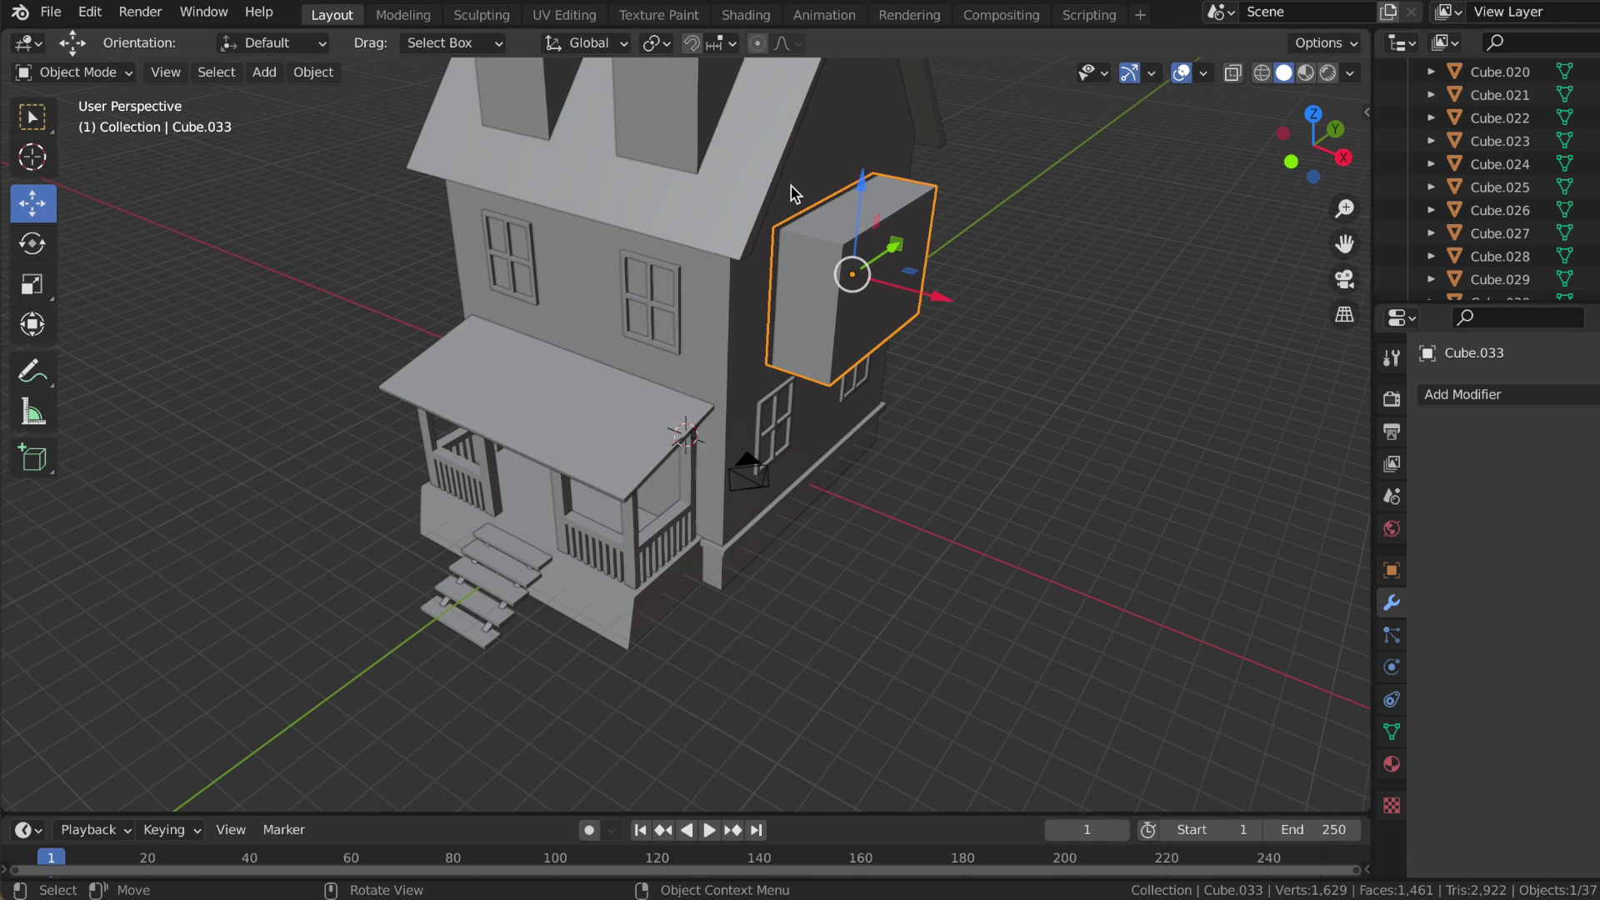
{"action": "left_click_drag", "start_coordinate": [950, 300], "coordinate": [970, 313]}
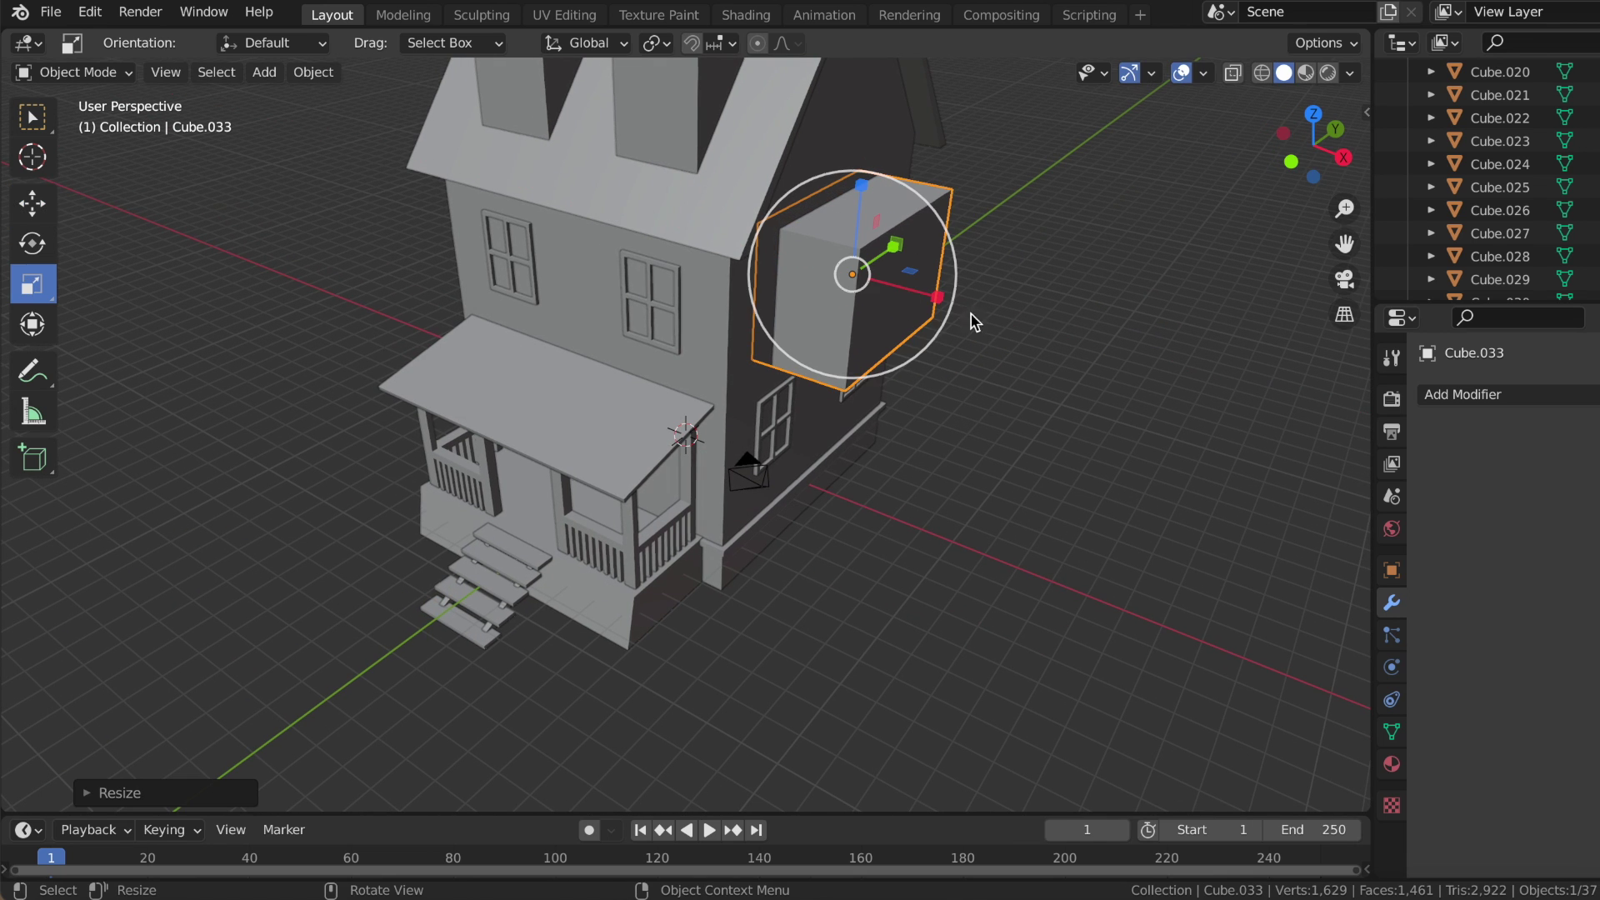
{"action": "left_click_drag", "start_coordinate": [951, 298], "coordinate": [964, 300]}
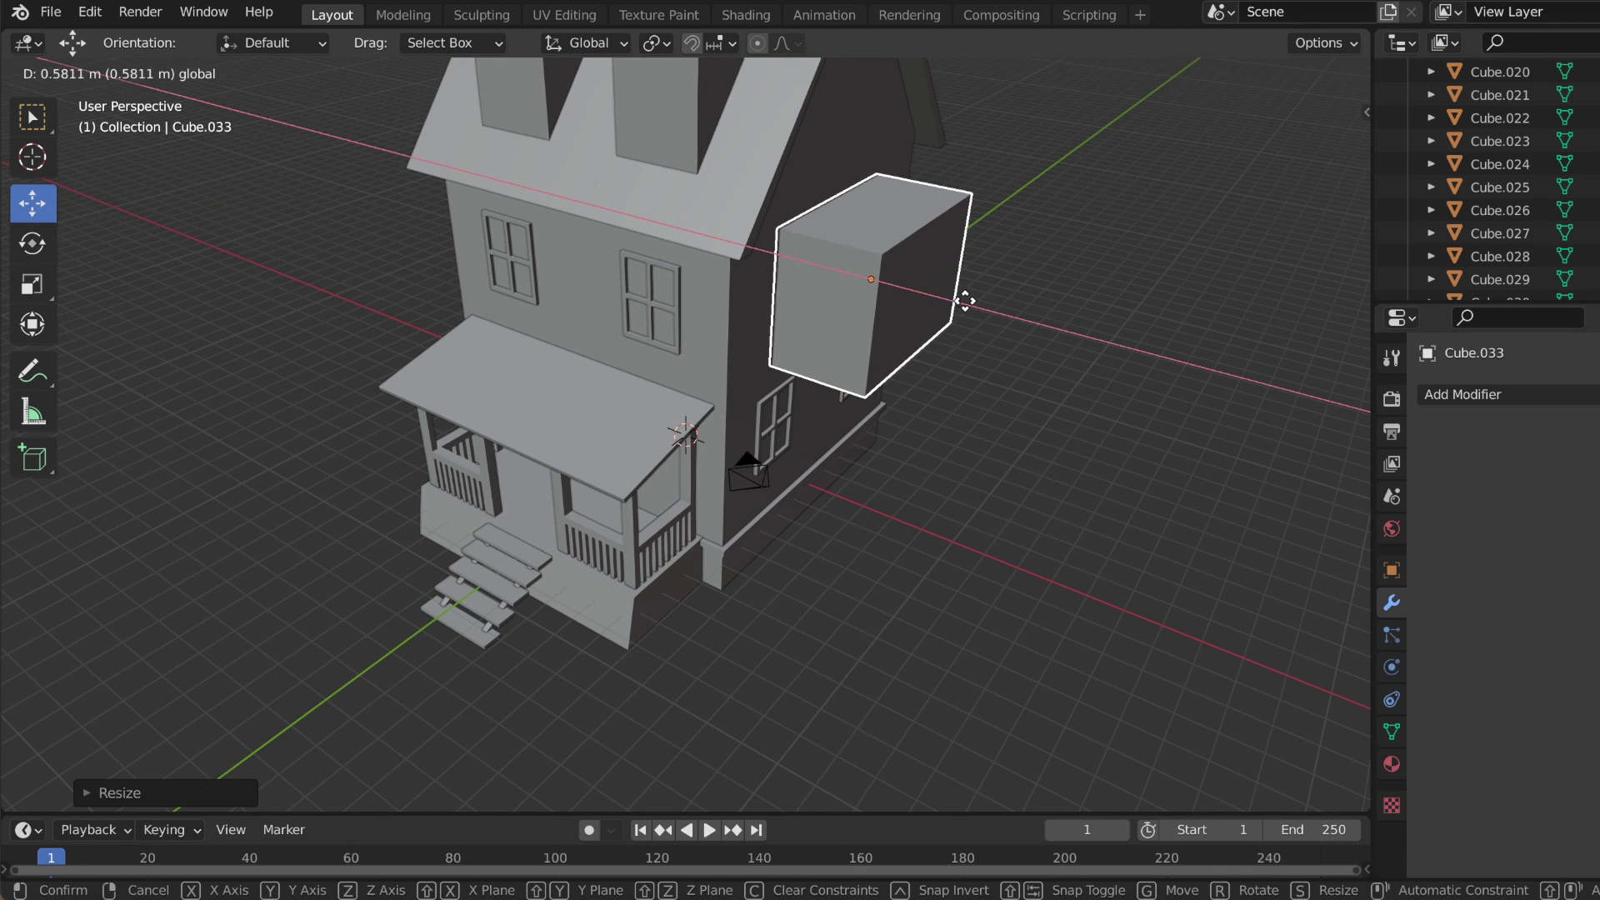
{"action": "mouse_move", "coordinate": [964, 300]}
{"action": "middle_mouse_down"}
{"action": "mouse_move", "coordinate": [750, 100]}
{"action": "mouse_move", "coordinate": [814, 158]}
{"action": "middle_mouse_up"}
{"action": "mouse_move", "coordinate": [815, 158]}
{"action": "left_mouse_down"}
{"action": "mouse_move", "coordinate": [828, 197]}
{"action": "mouse_move", "coordinate": [806, 314]}
{"action": "left_mouse_up"}
{"action": "key", "text": "Tab"}
{"action": "left_click", "coordinate": [816, 180]}
{"action": "left_click", "coordinate": [1047, 336]}
{"action": "middle_click_drag", "start_coordinate": [1047, 335], "coordinate": [1047, 335]}
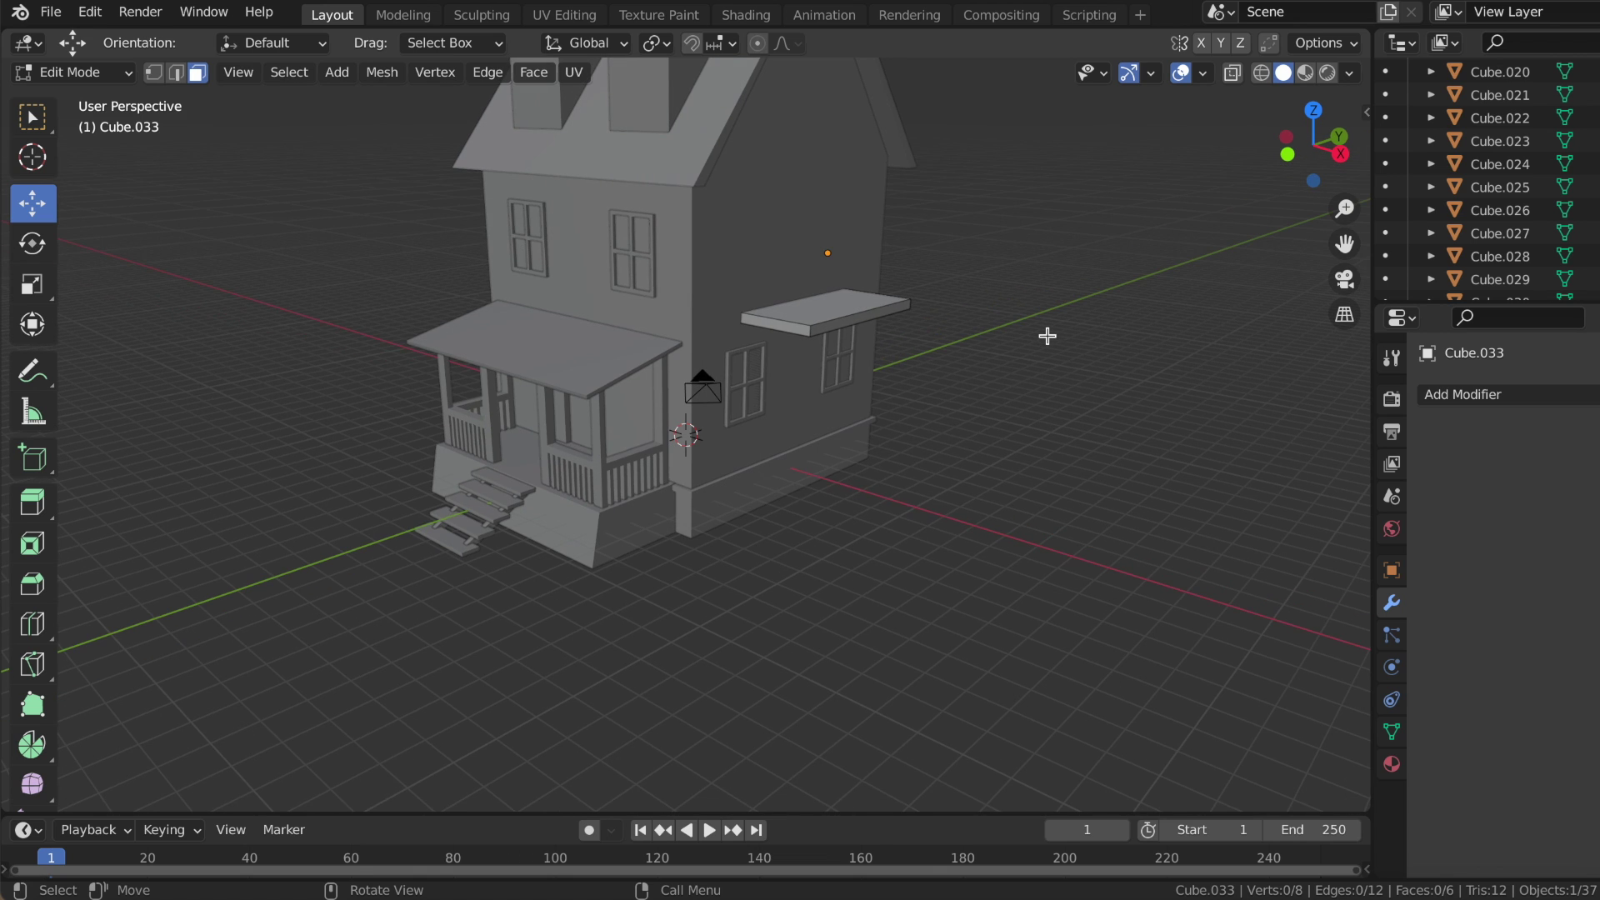
- Extrude the slab's top face upward into a box
{"action": "key", "text": "Tab"}
{"action": "middle_click_drag", "start_coordinate": [636, 278], "coordinate": [829, 305]}
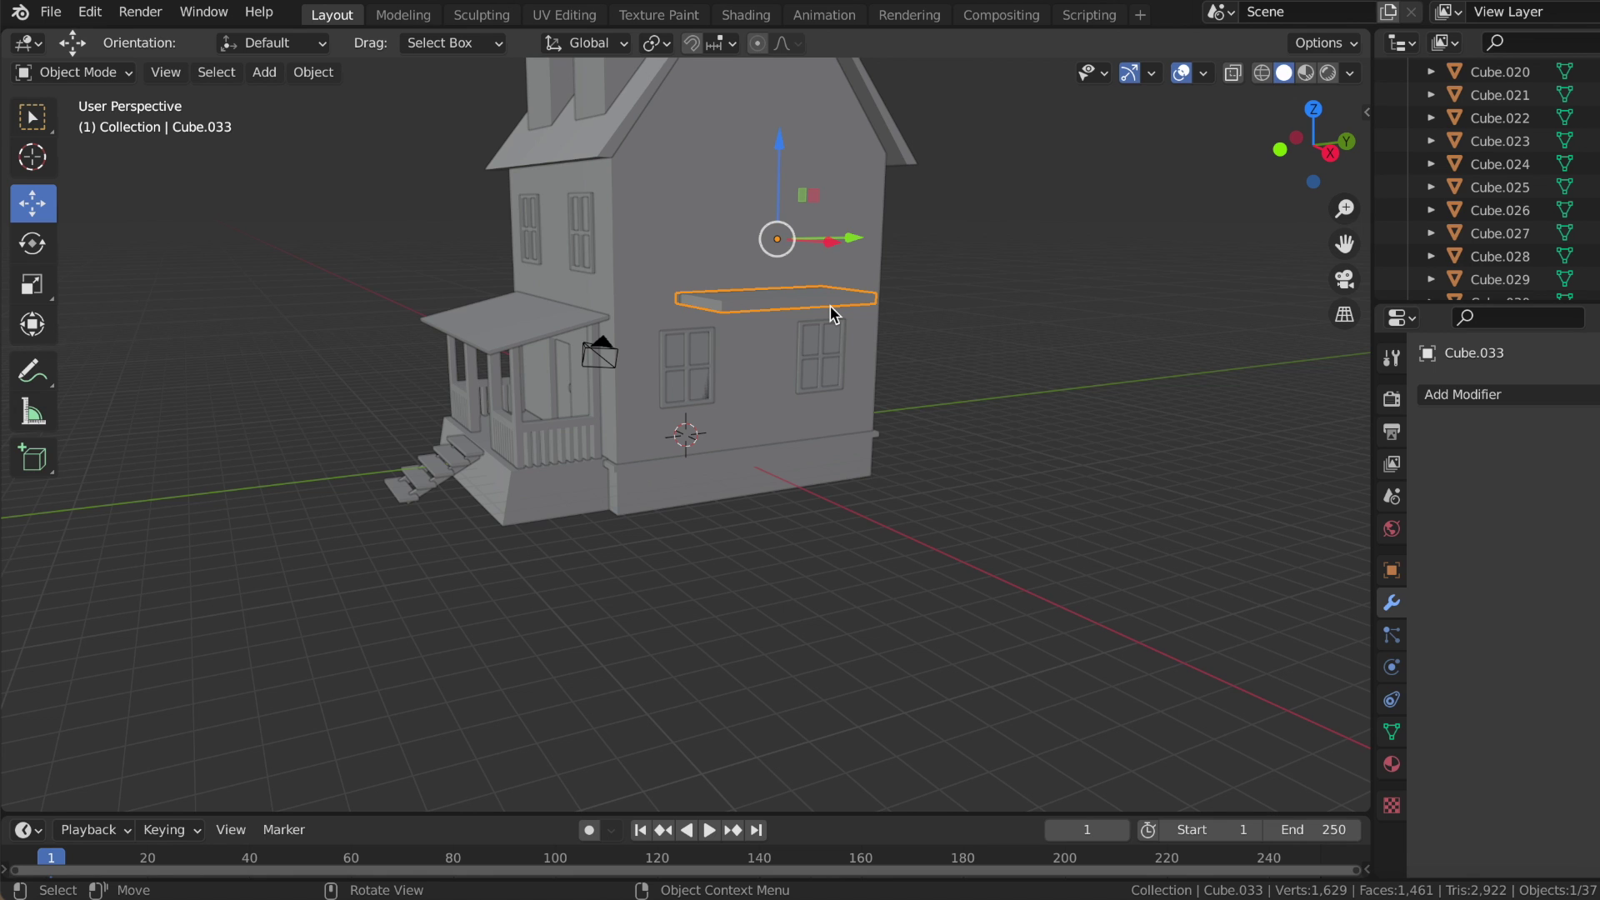
{"action": "key", "text": "Tab"}
{"action": "left_click", "coordinate": [754, 296]}
{"action": "key", "text": "e"}
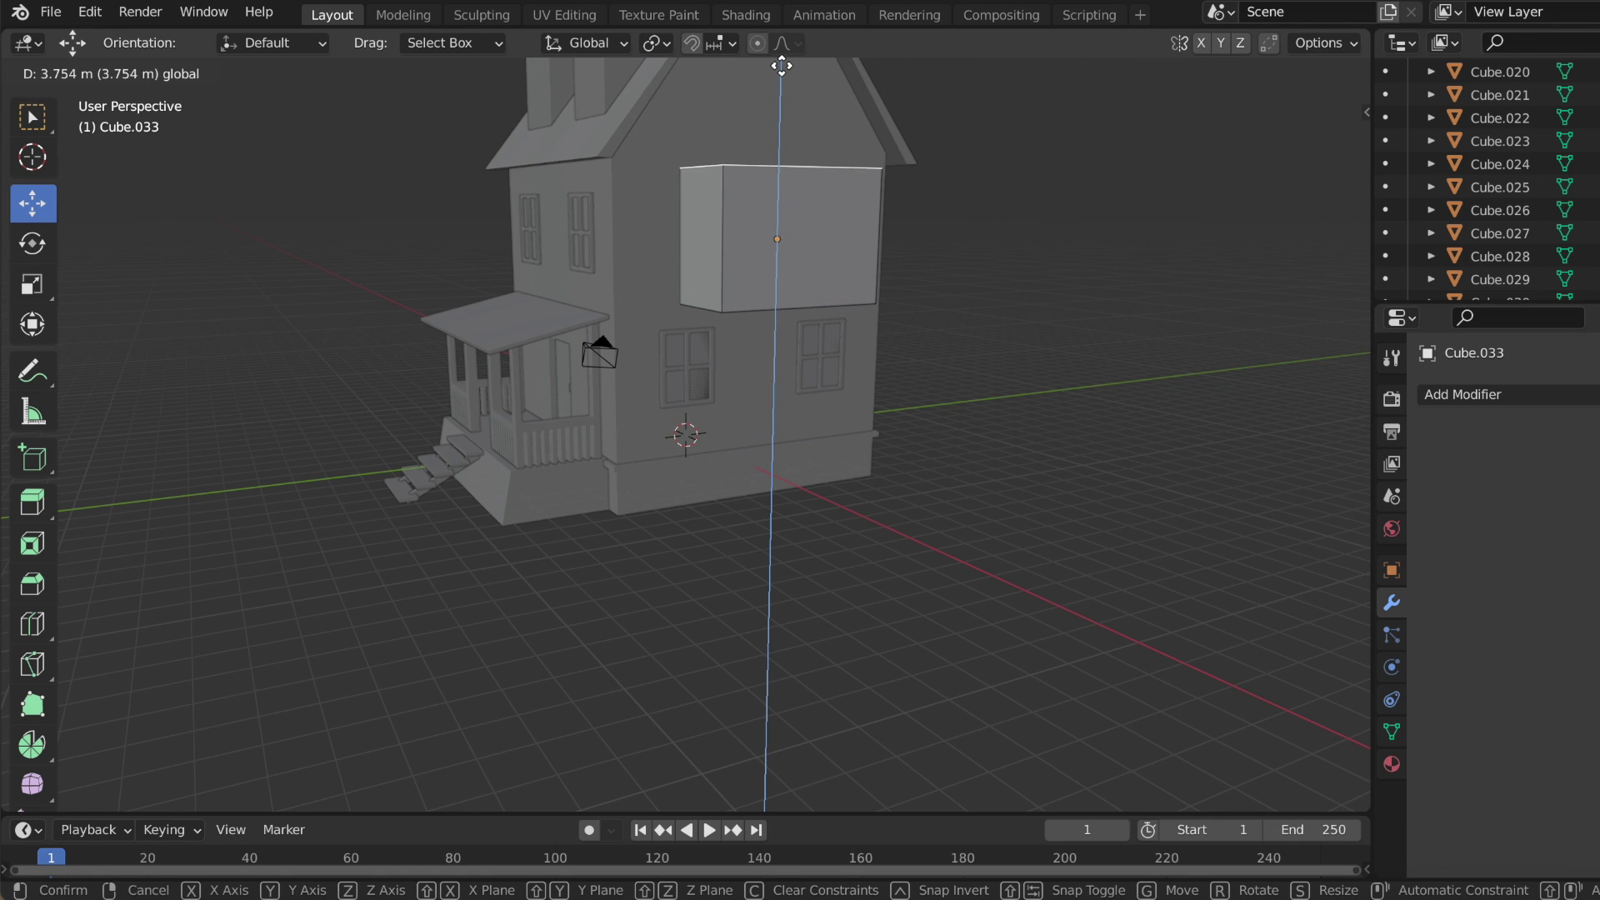
{"action": "left_click", "coordinate": [781, 67]}
- Fine-tune the box top's height, checking the shape in wireframe display
{"action": "middle_click_drag", "start_coordinate": [782, 67], "coordinate": [815, 81]}
{"action": "left_click_drag", "start_coordinate": [852, 95], "coordinate": [854, 76]}
{"action": "middle_click_drag", "start_coordinate": [847, 170], "coordinate": [858, 169]}
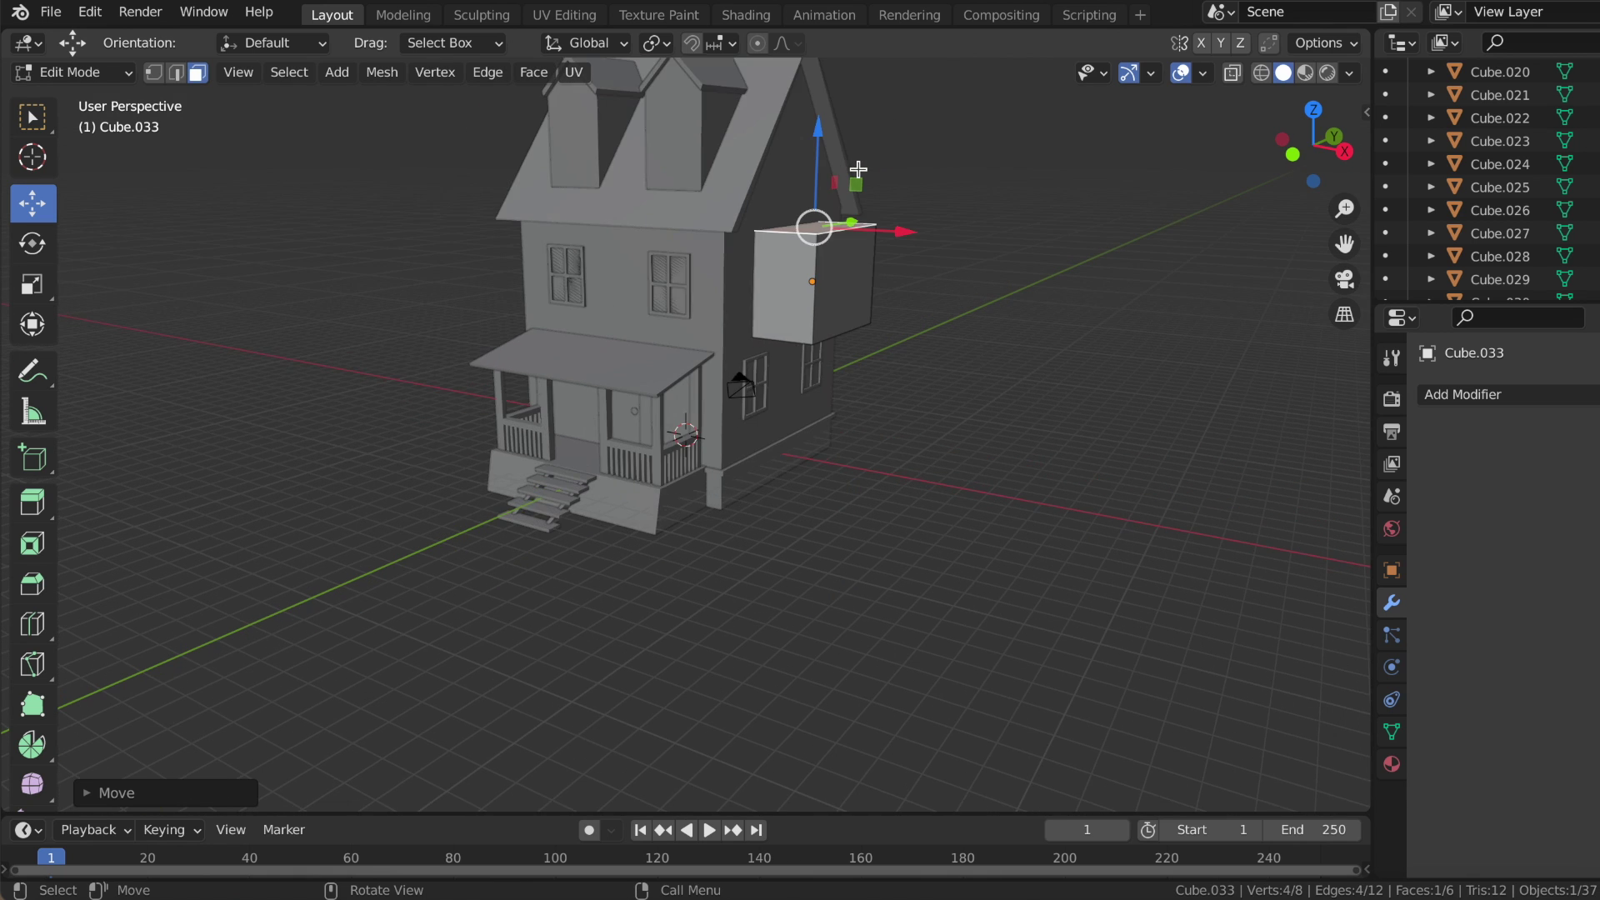
{"action": "left_click", "coordinate": [1262, 73]}
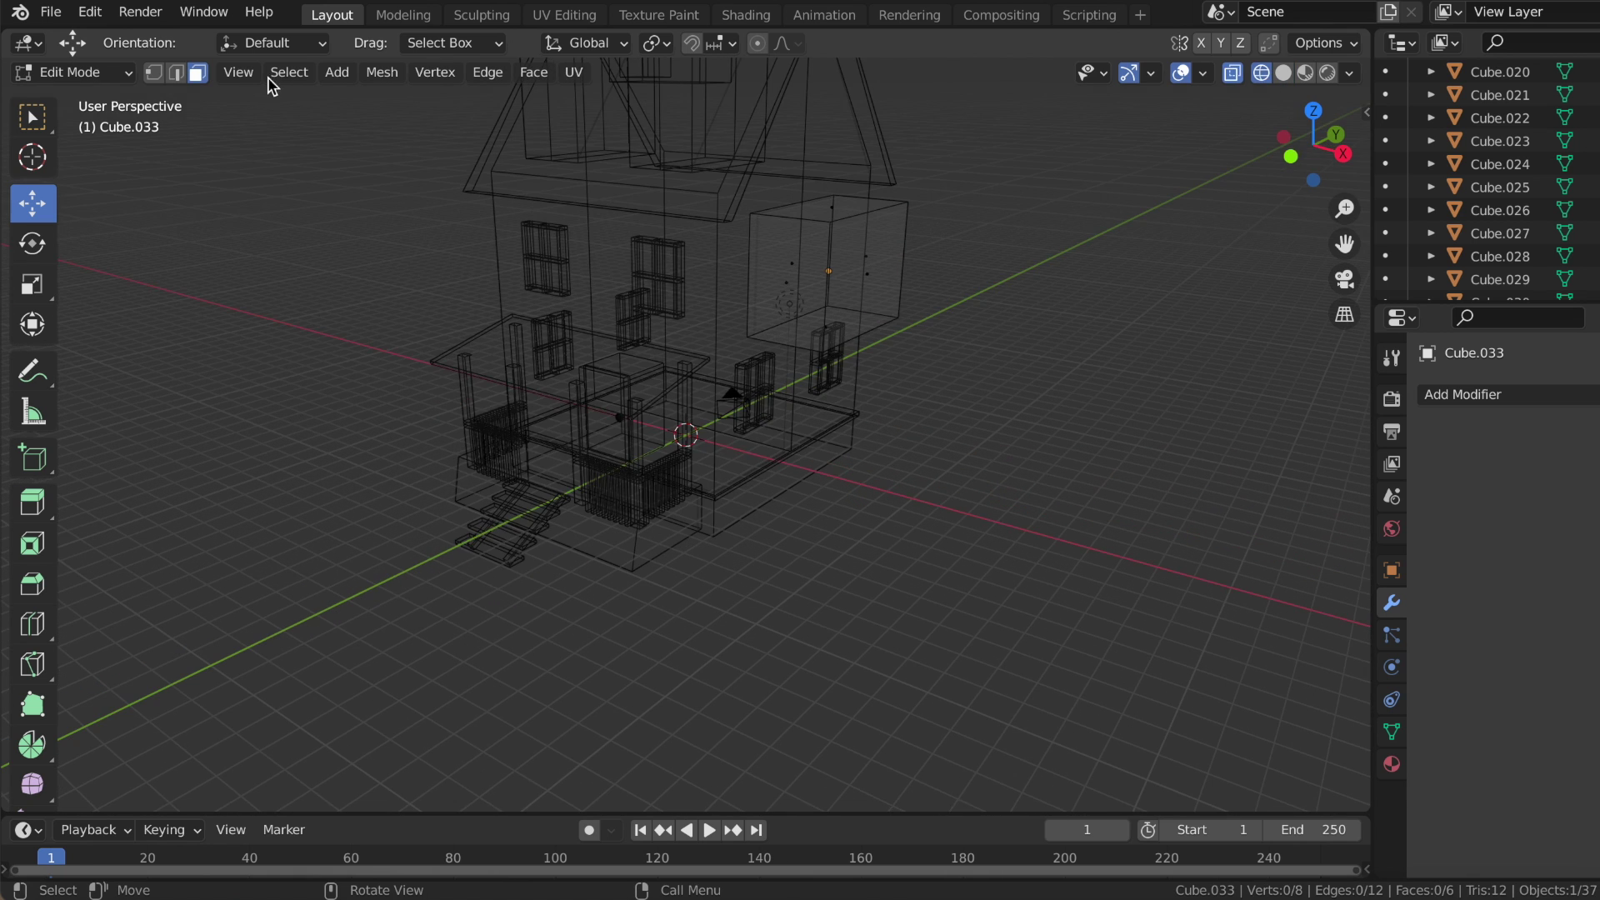
{"action": "left_click", "coordinate": [1283, 73]}
{"action": "left_click_drag", "start_coordinate": [797, 106], "coordinate": [800, 84]}
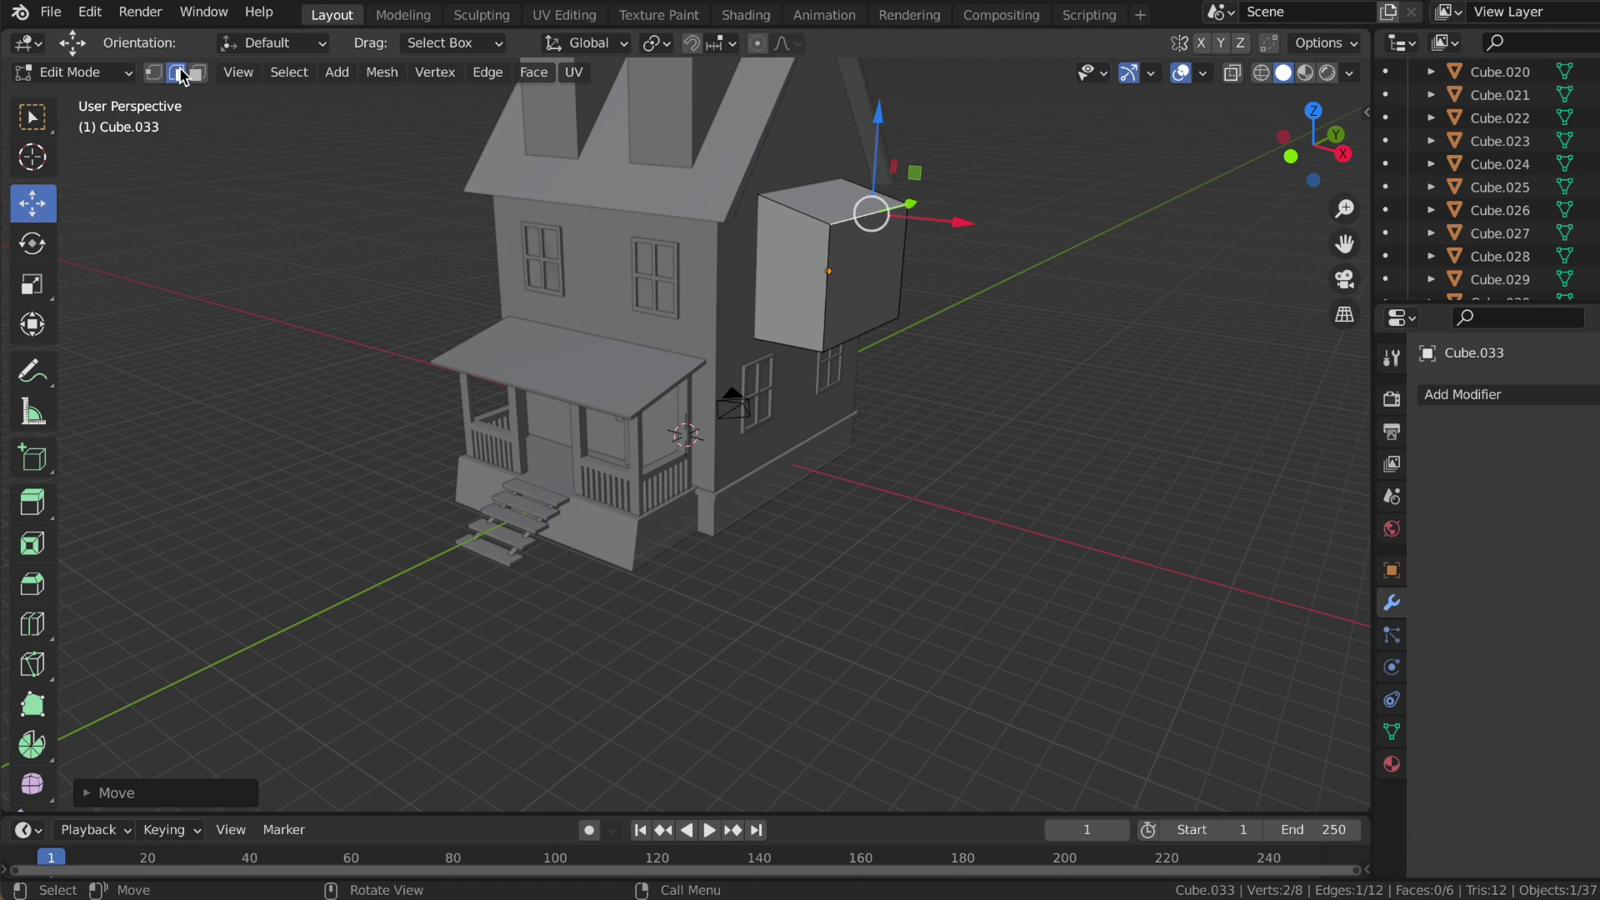
{"action": "right_click", "coordinate": [791, 196]}
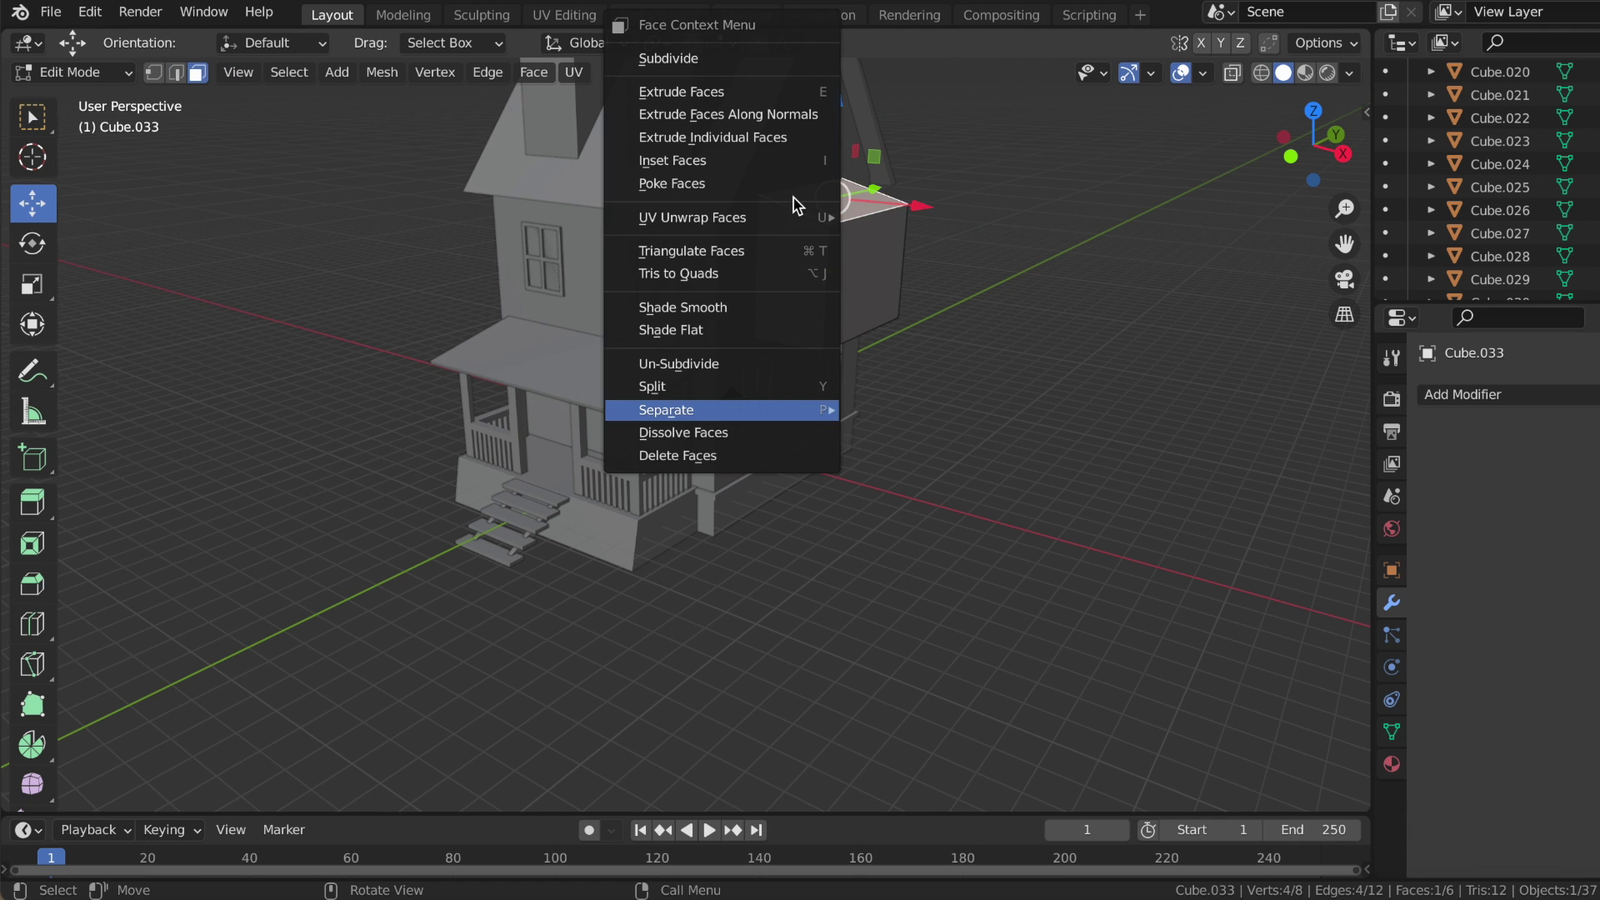
- Separate the box's top face into its own plane and resize it
{"action": "left_click", "coordinate": [822, 427]}
{"action": "middle_click_drag", "start_coordinate": [957, 421], "coordinate": [941, 326]}
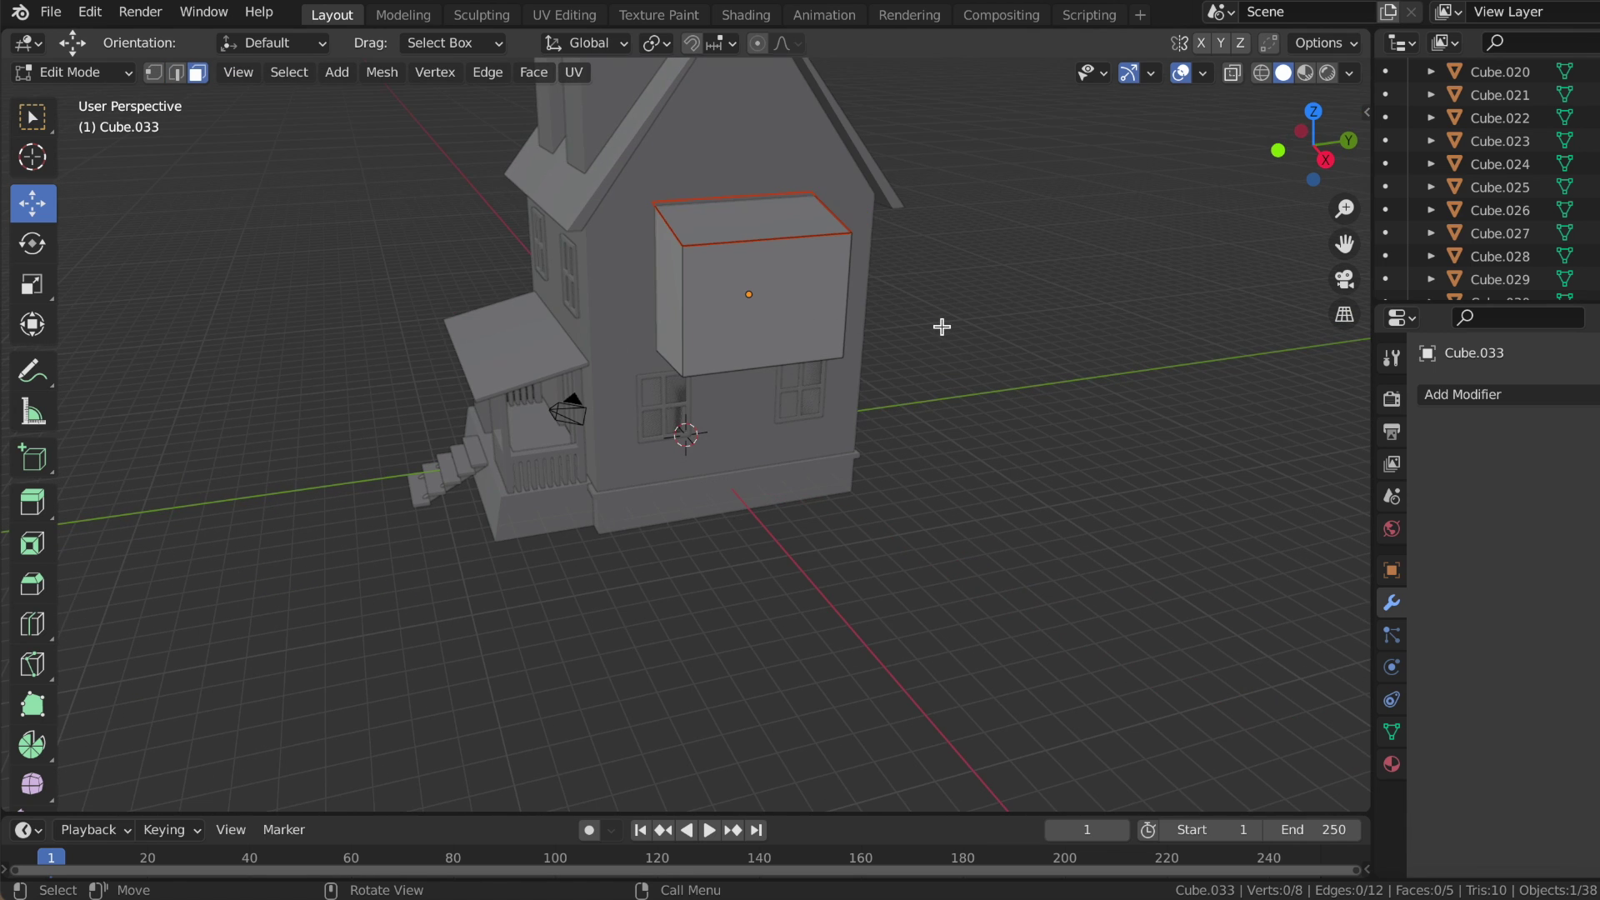
{"action": "key", "text": "Tab"}
{"action": "left_click", "coordinate": [797, 213]}
{"action": "middle_click_drag", "start_coordinate": [801, 213], "coordinate": [804, 229]}
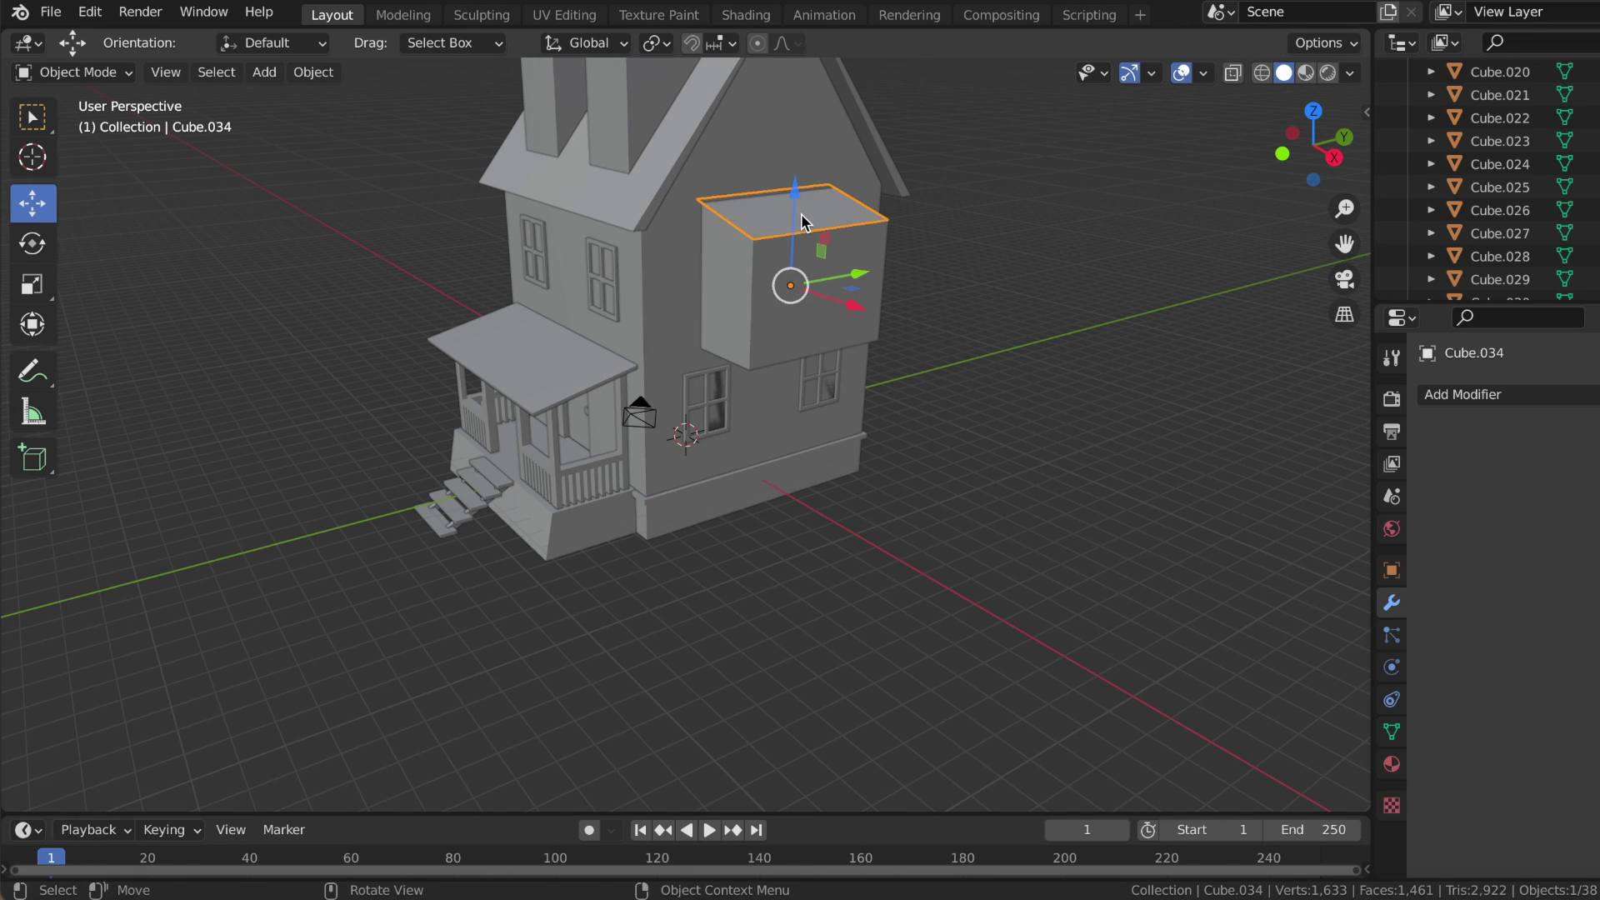
{"action": "key", "text": "s"}
{"action": "key", "text": "s"}
{"action": "key", "text": "s"}
{"action": "key", "text": "s"}
{"action": "left_click", "coordinate": [779, 218]}
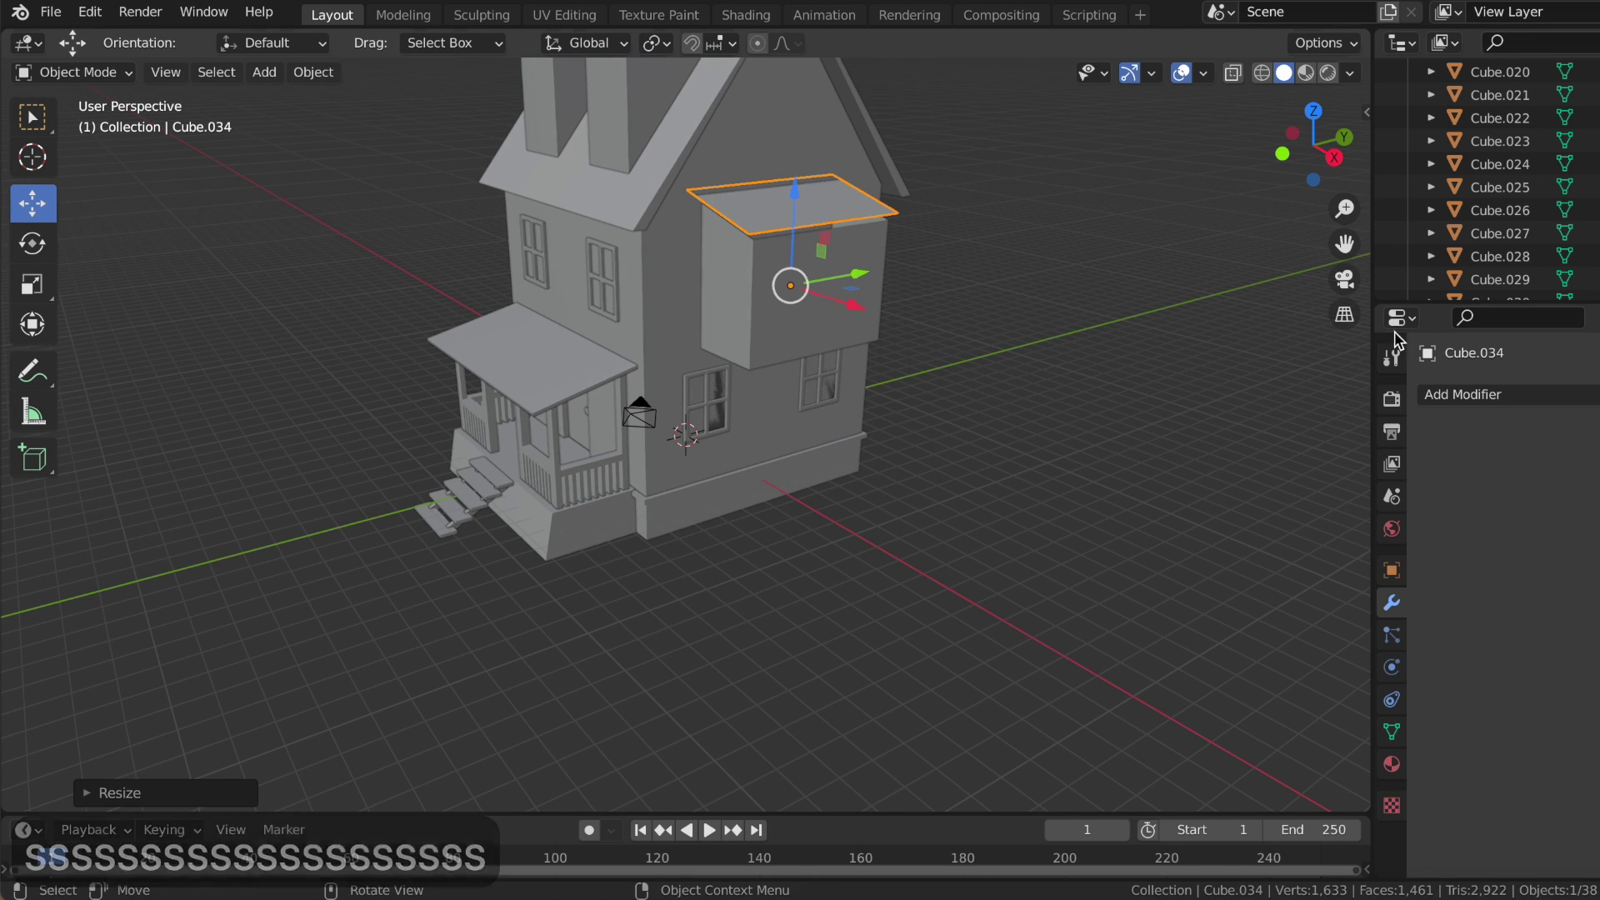
- Give the roof plane a Solidify modifier with 0.08 m thickness
{"action": "left_click", "coordinate": [1462, 394]}
{"action": "left_click", "coordinate": [1166, 770]}
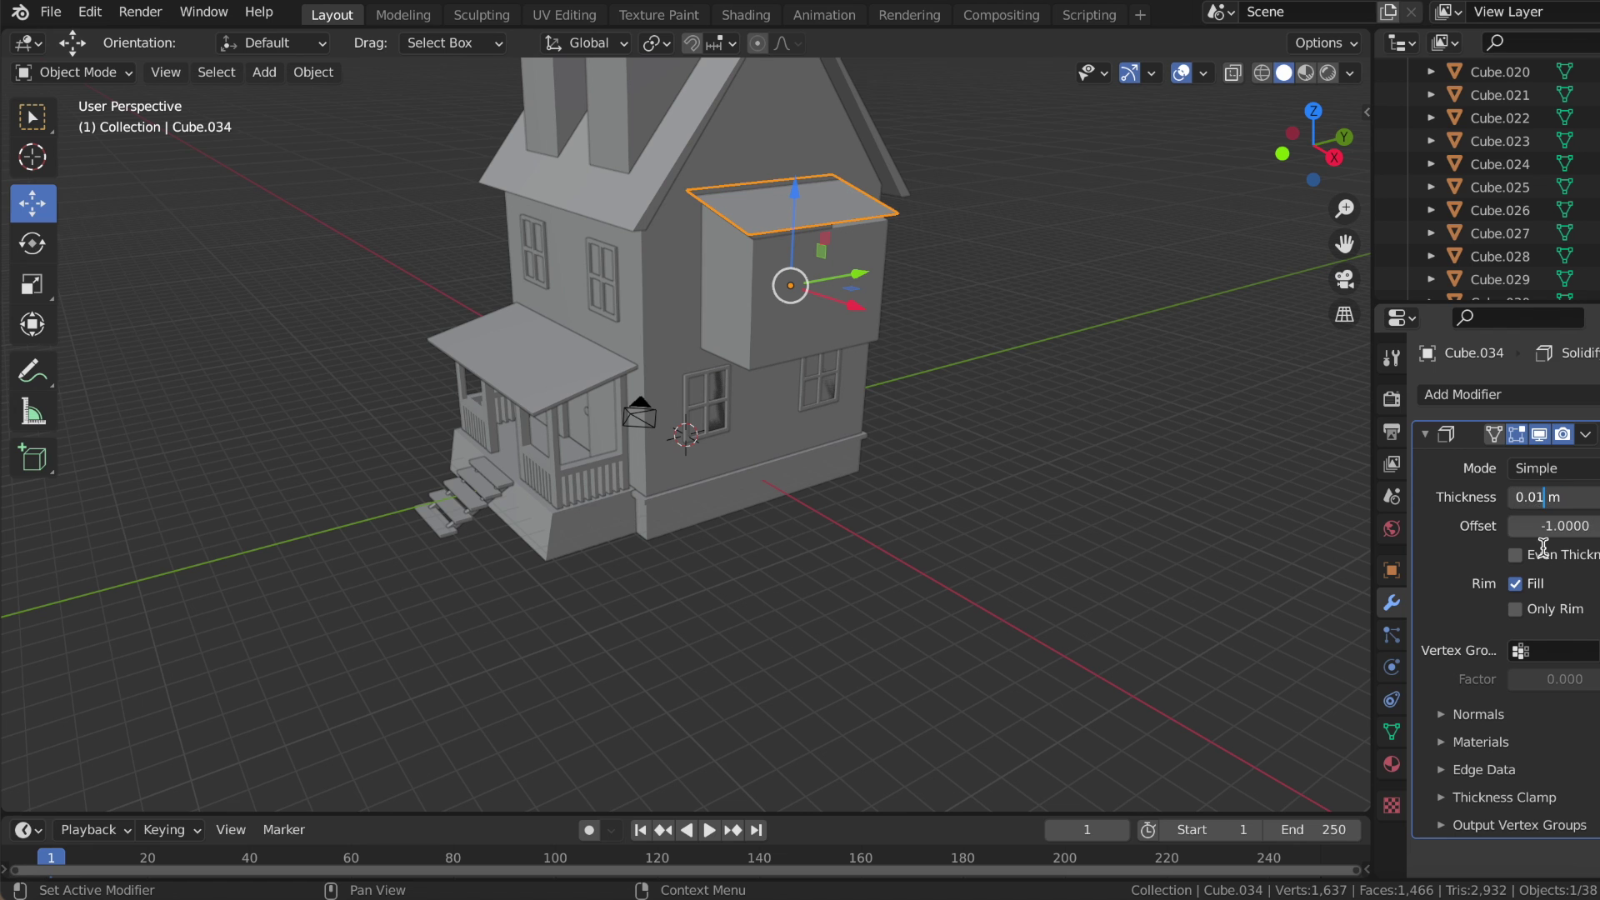
{"action": "key", "text": "BackSpace"}
{"action": "type", "text": "8"}
{"action": "key", "text": "Return"}
{"action": "middle_click_drag", "start_coordinate": [1008, 437], "coordinate": [836, 138]}
{"action": "left_click_drag", "start_coordinate": [836, 137], "coordinate": [836, 142]}
- Reposition the roof piece so it sits just above the projecting box
{"action": "left_click", "coordinate": [1043, 305]}
{"action": "middle_click_drag", "start_coordinate": [1043, 304], "coordinate": [1046, 303]}
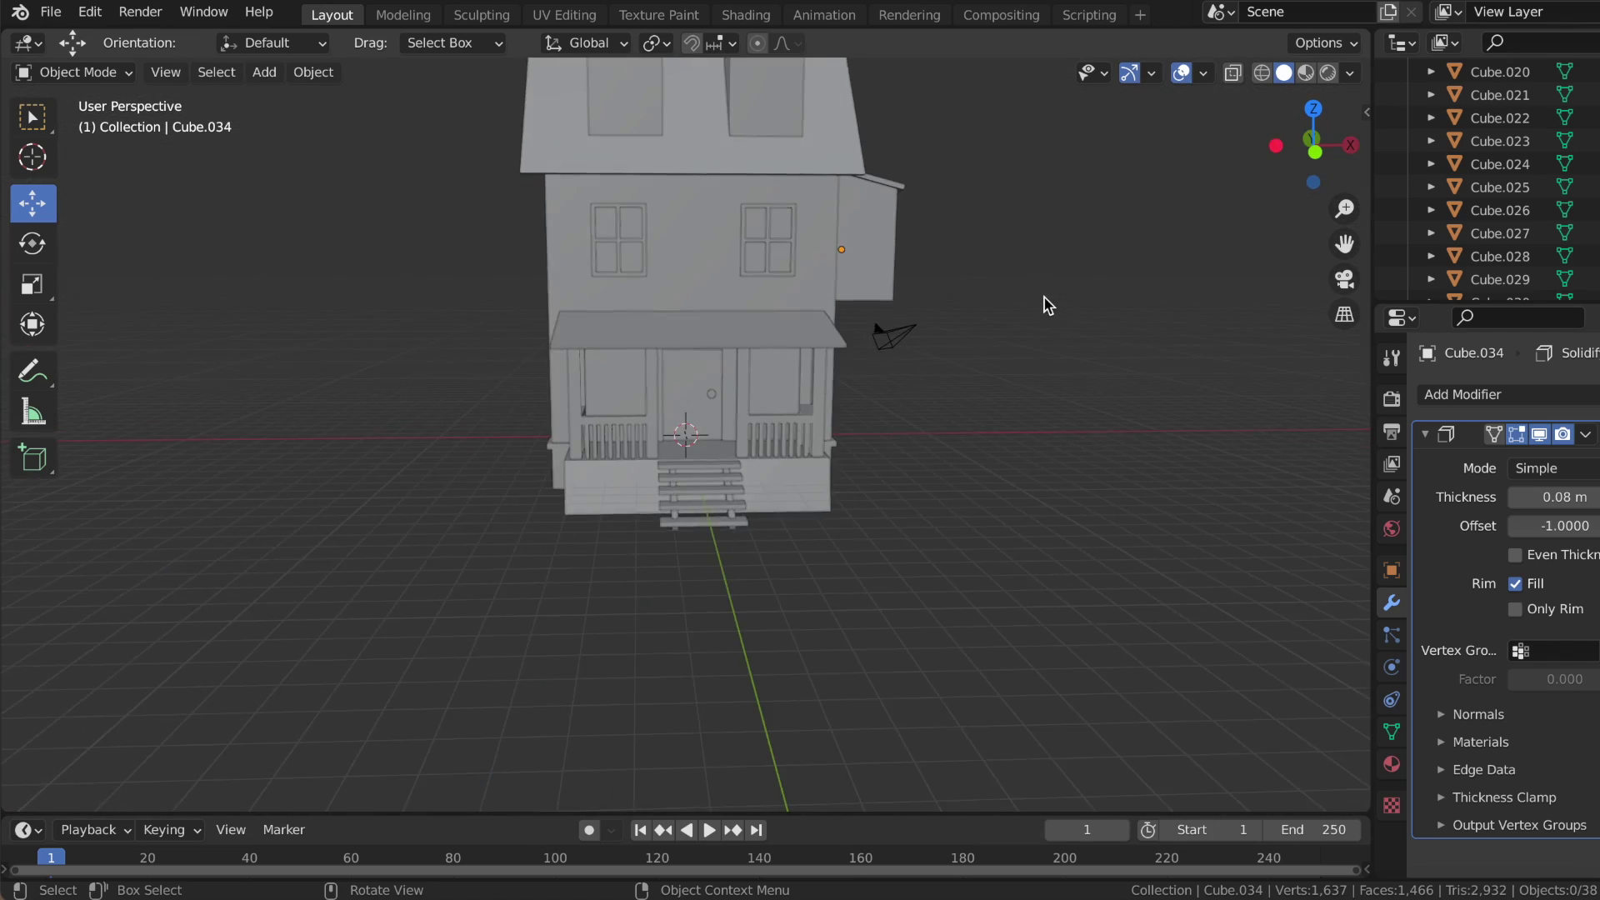
{"action": "left_click", "coordinate": [908, 195]}
{"action": "key", "text": "g"}
{"action": "left_click", "coordinate": [932, 276]}
{"action": "middle_click_drag", "start_coordinate": [996, 314], "coordinate": [1000, 314]}
{"action": "left_click", "coordinate": [923, 248]}
{"action": "middle_click_drag", "start_coordinate": [923, 248], "coordinate": [923, 248]}
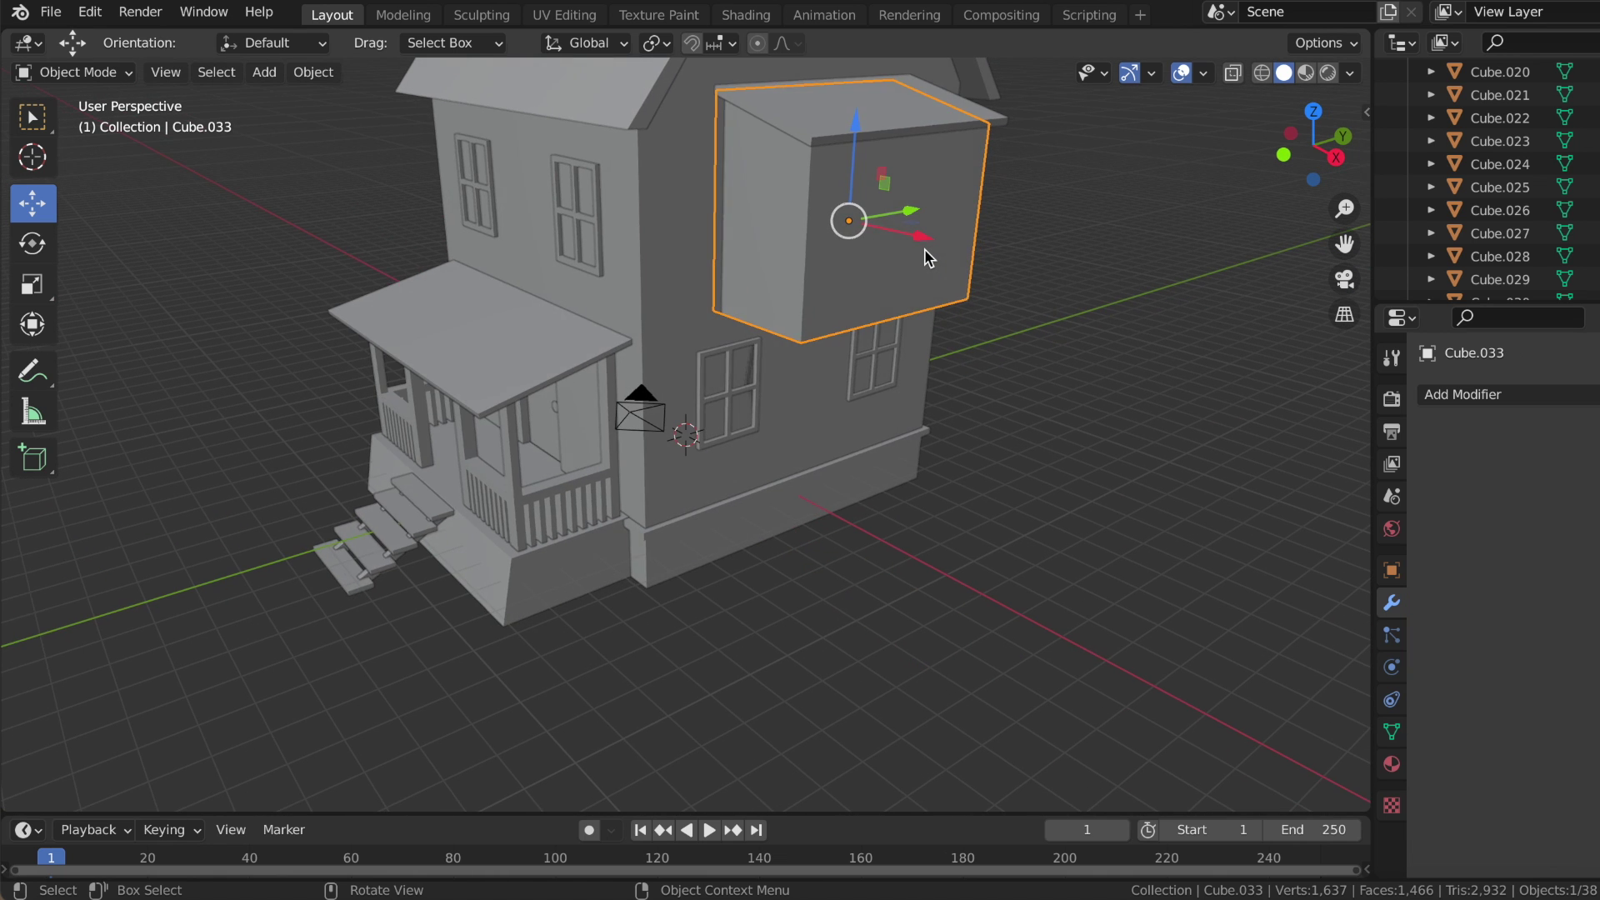
- Slide the box's outer edges along X to slope its outer wall
{"action": "key", "text": "Tab"}
{"action": "mouse_move", "coordinate": [939, 283]}
{"action": "left_mouse_down"}
{"action": "mouse_move", "coordinate": [903, 214]}
{"action": "mouse_move", "coordinate": [921, 263]}
{"action": "left_mouse_up"}
{"action": "middle_click_drag", "start_coordinate": [921, 262], "coordinate": [1050, 269]}
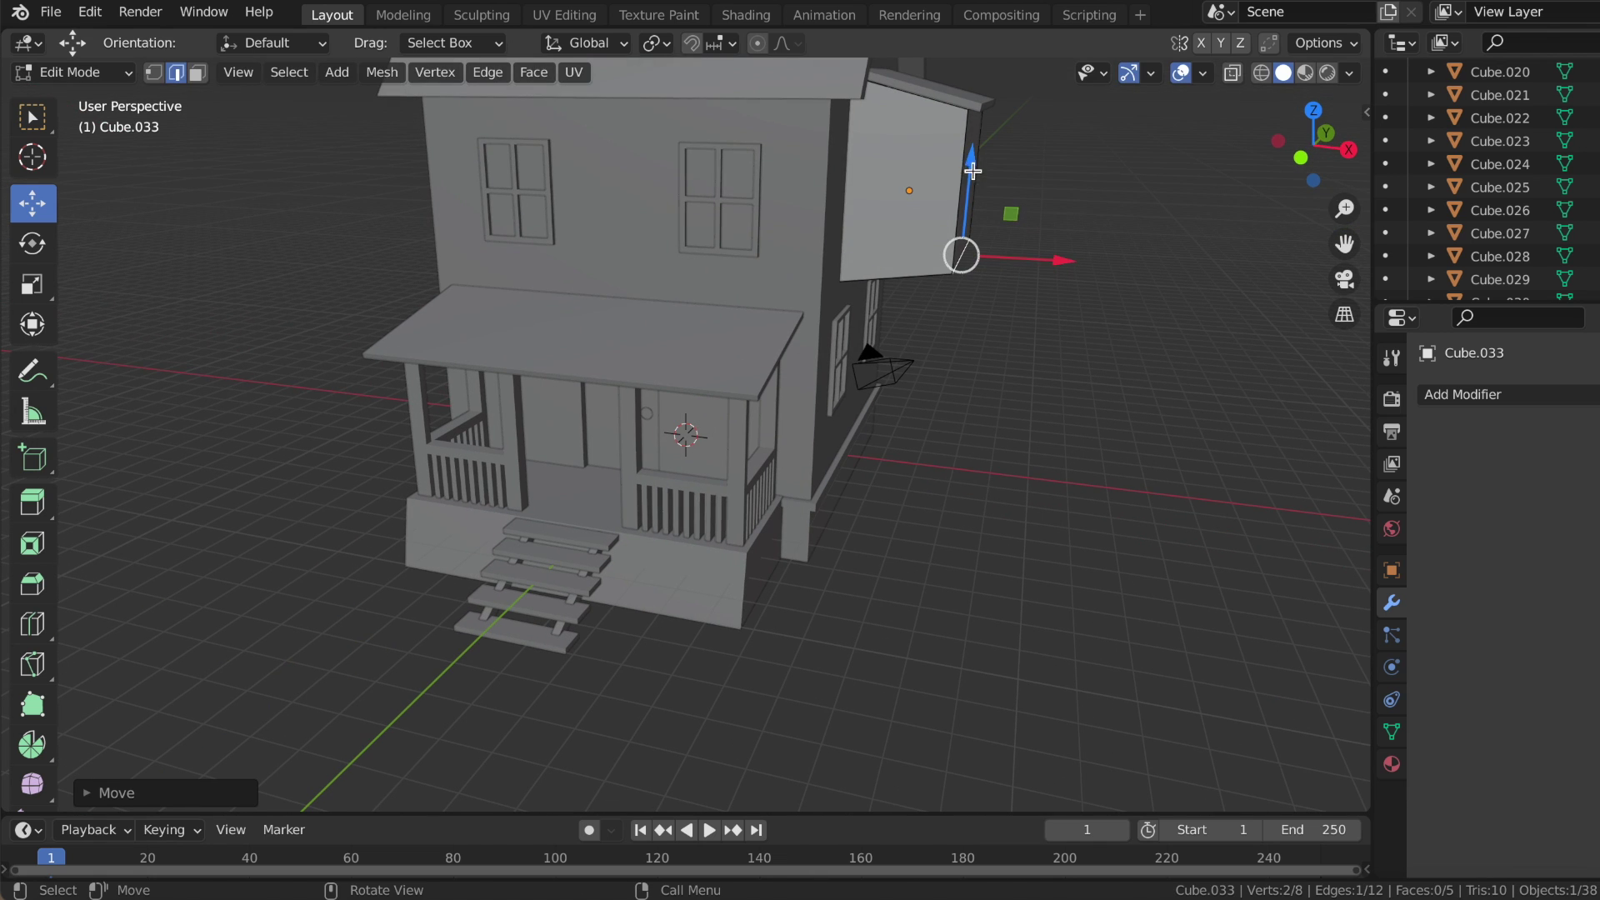
{"action": "left_click_drag", "start_coordinate": [1033, 258], "coordinate": [1041, 273]}
{"action": "left_click", "coordinate": [1033, 273]}
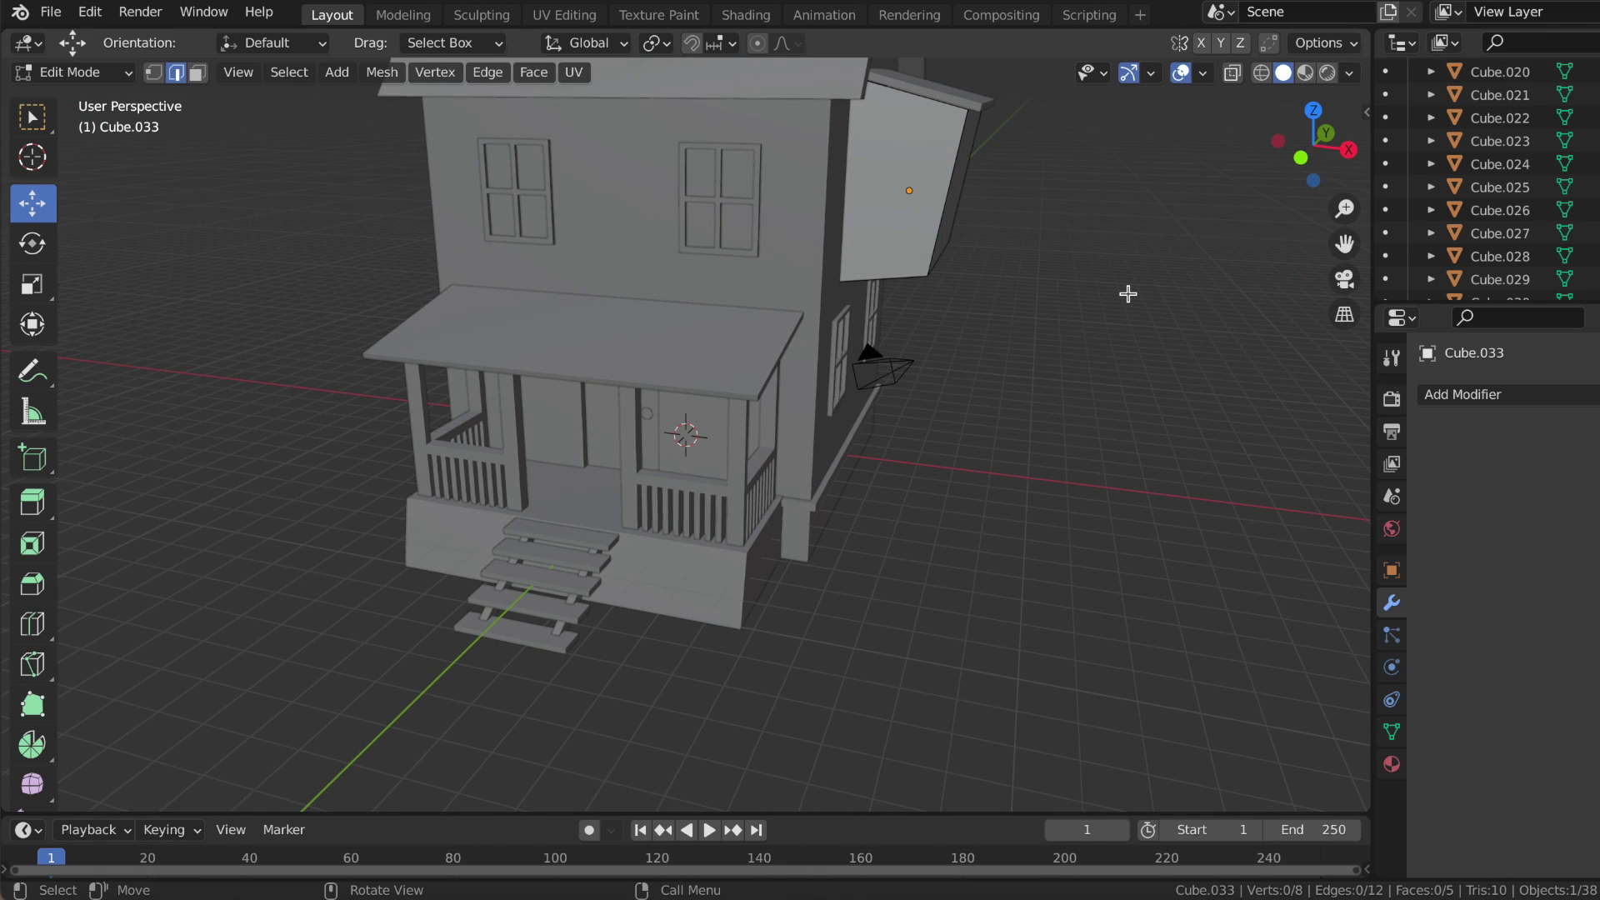
{"action": "middle_click_drag", "start_coordinate": [1128, 293], "coordinate": [1128, 293]}
{"action": "middle_click_drag", "start_coordinate": [904, 171], "coordinate": [899, 160]}
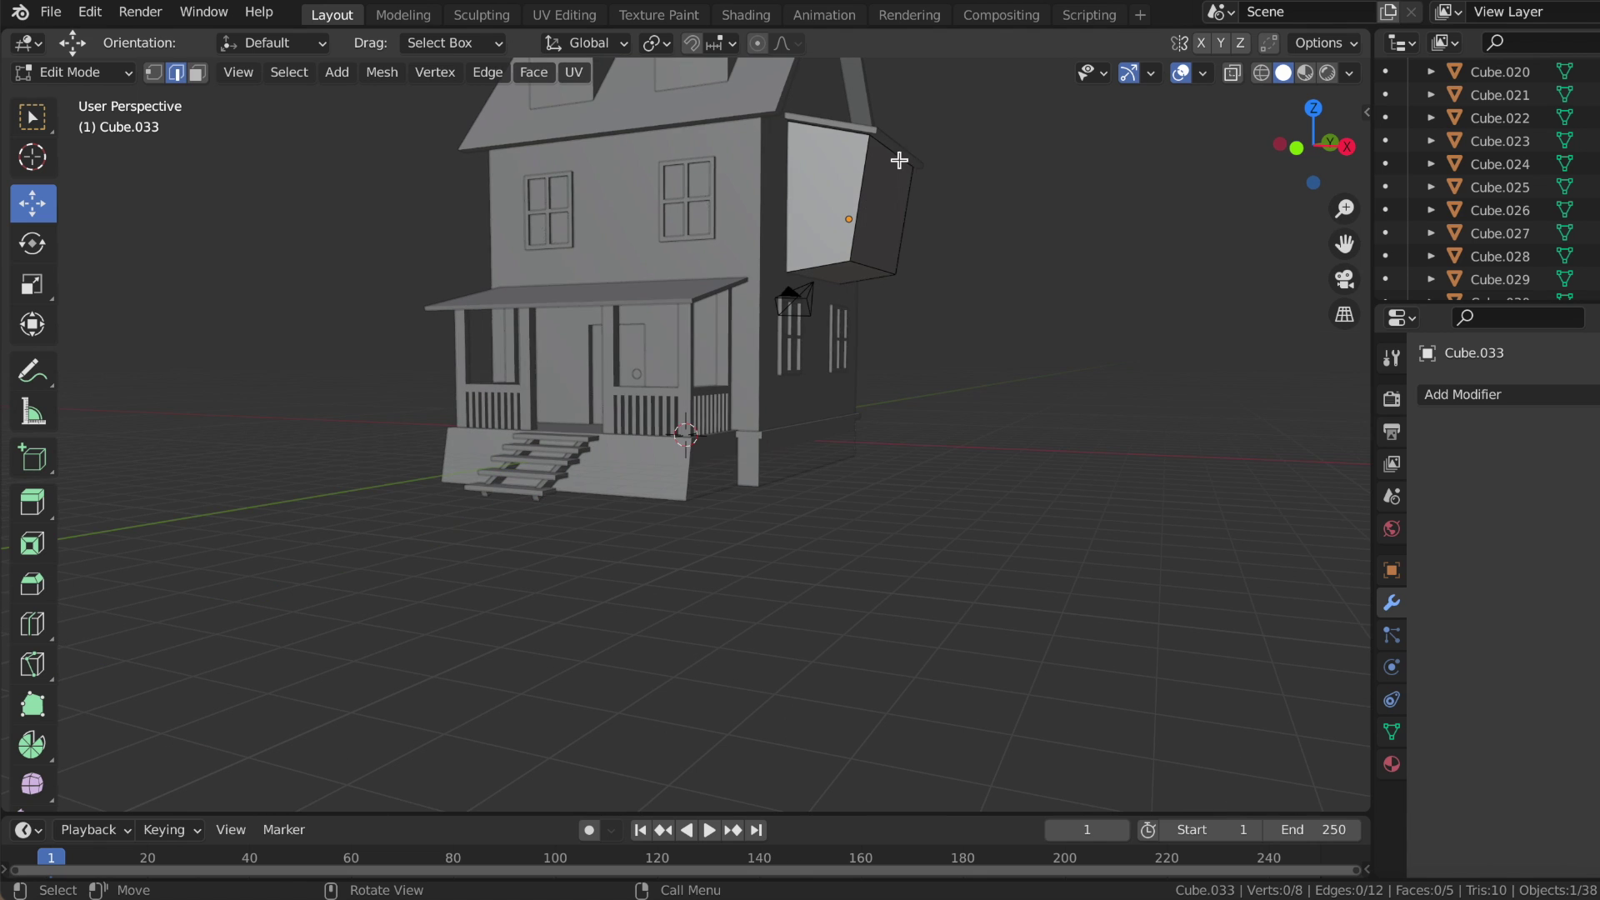
{"action": "left_click_drag", "start_coordinate": [990, 144], "coordinate": [958, 150]}
- Move the box's lower edges back along X toward the house
{"action": "left_click", "coordinate": [903, 237]}
{"action": "left_click", "coordinate": [863, 265]}
{"action": "left_click_drag", "start_coordinate": [972, 261], "coordinate": [965, 264]}
{"action": "left_click", "coordinate": [964, 264]}
{"action": "key", "text": "Tab"}
- Select the upper front window and look over the house's side
{"action": "middle_click_drag", "start_coordinate": [1025, 309], "coordinate": [1096, 332]}
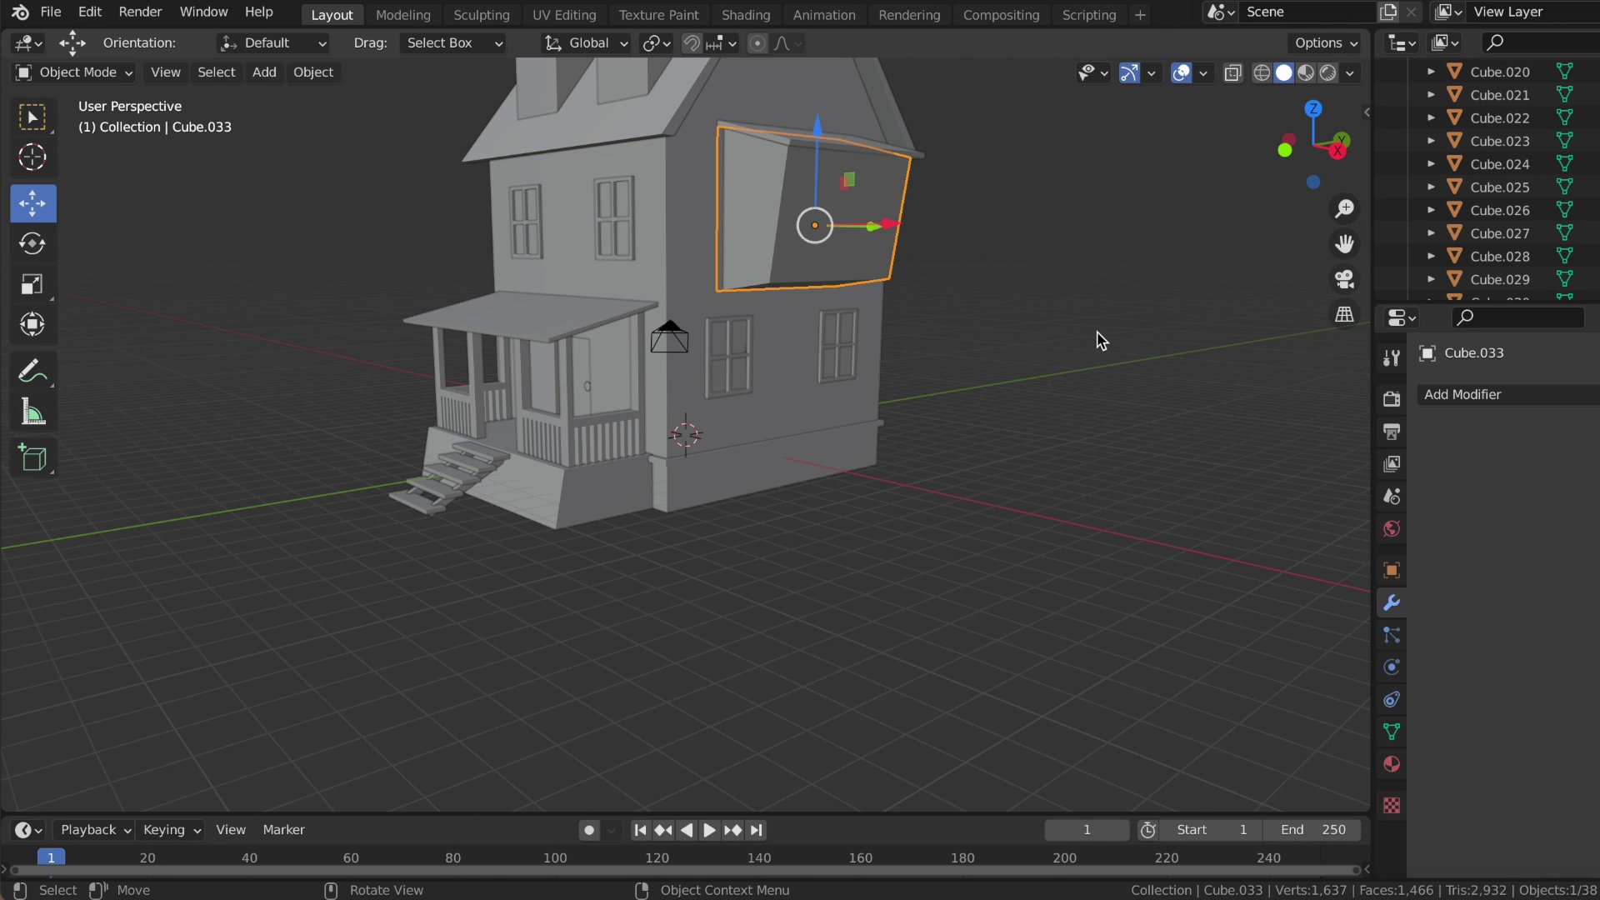
{"action": "middle_click_drag", "start_coordinate": [1096, 331], "coordinate": [1096, 331]}
{"action": "left_click", "coordinate": [701, 252]}
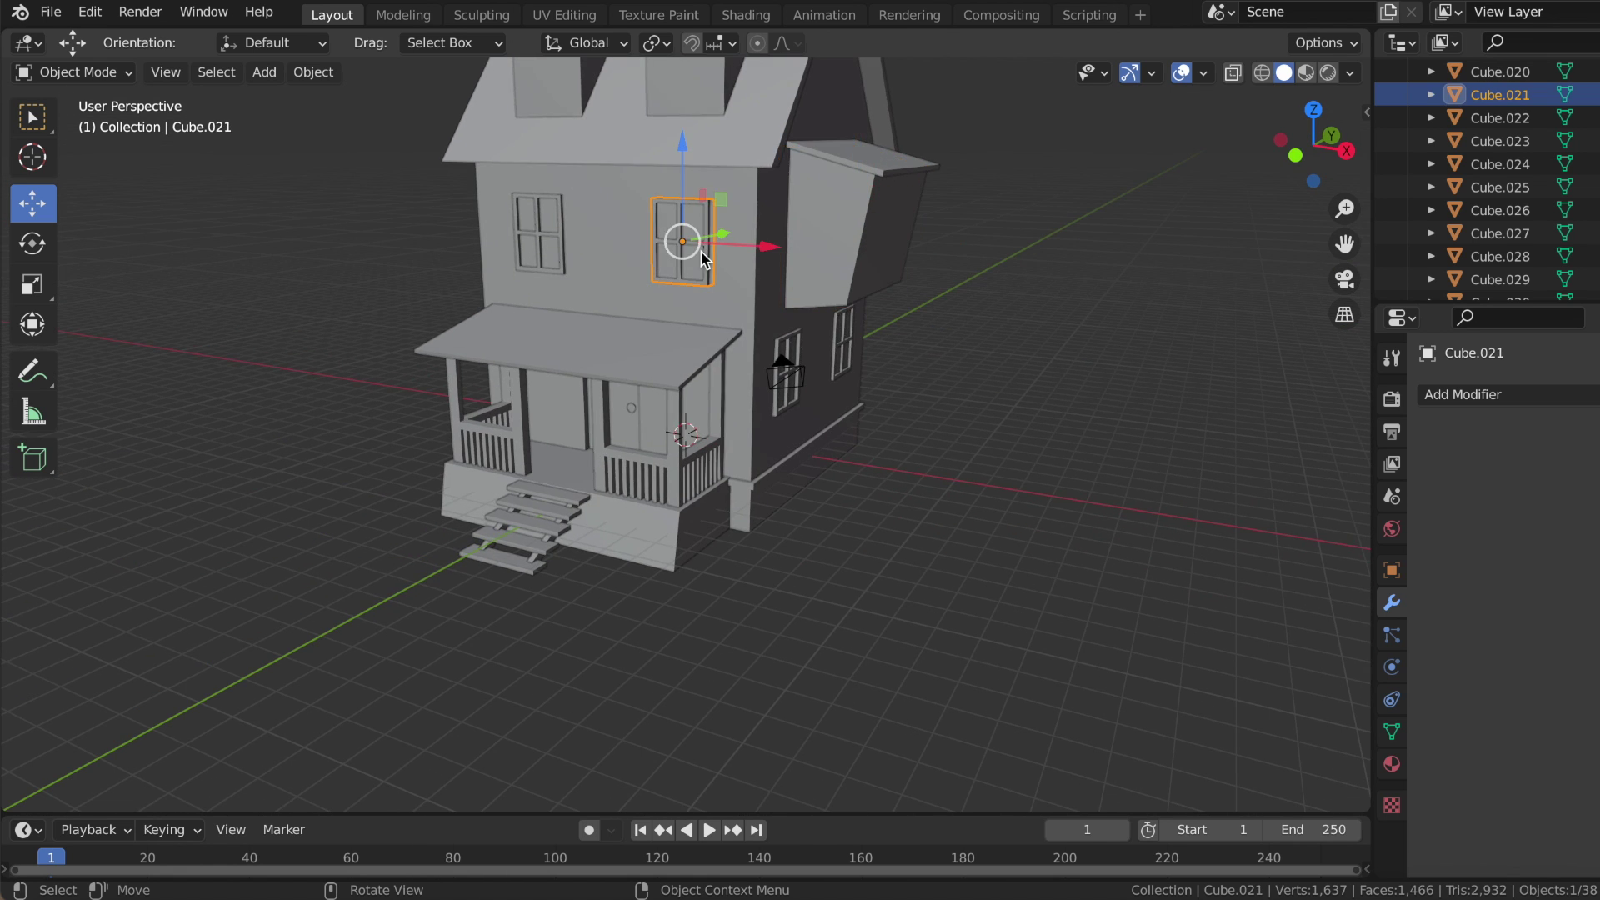
{"action": "middle_click_drag", "start_coordinate": [705, 267], "coordinate": [703, 262]}
{"action": "scroll", "coordinate": [683, 232], "scroll_direction": "up", "scroll_amount": 2}
{"action": "scroll", "coordinate": [683, 234], "scroll_direction": "down", "scroll_amount": 2}
{"action": "scroll", "coordinate": [683, 235], "scroll_direction": "down", "scroll_amount": 1}
{"action": "left_click", "coordinate": [264, 72]}
{"action": "mouse_move", "coordinate": [295, 98]}
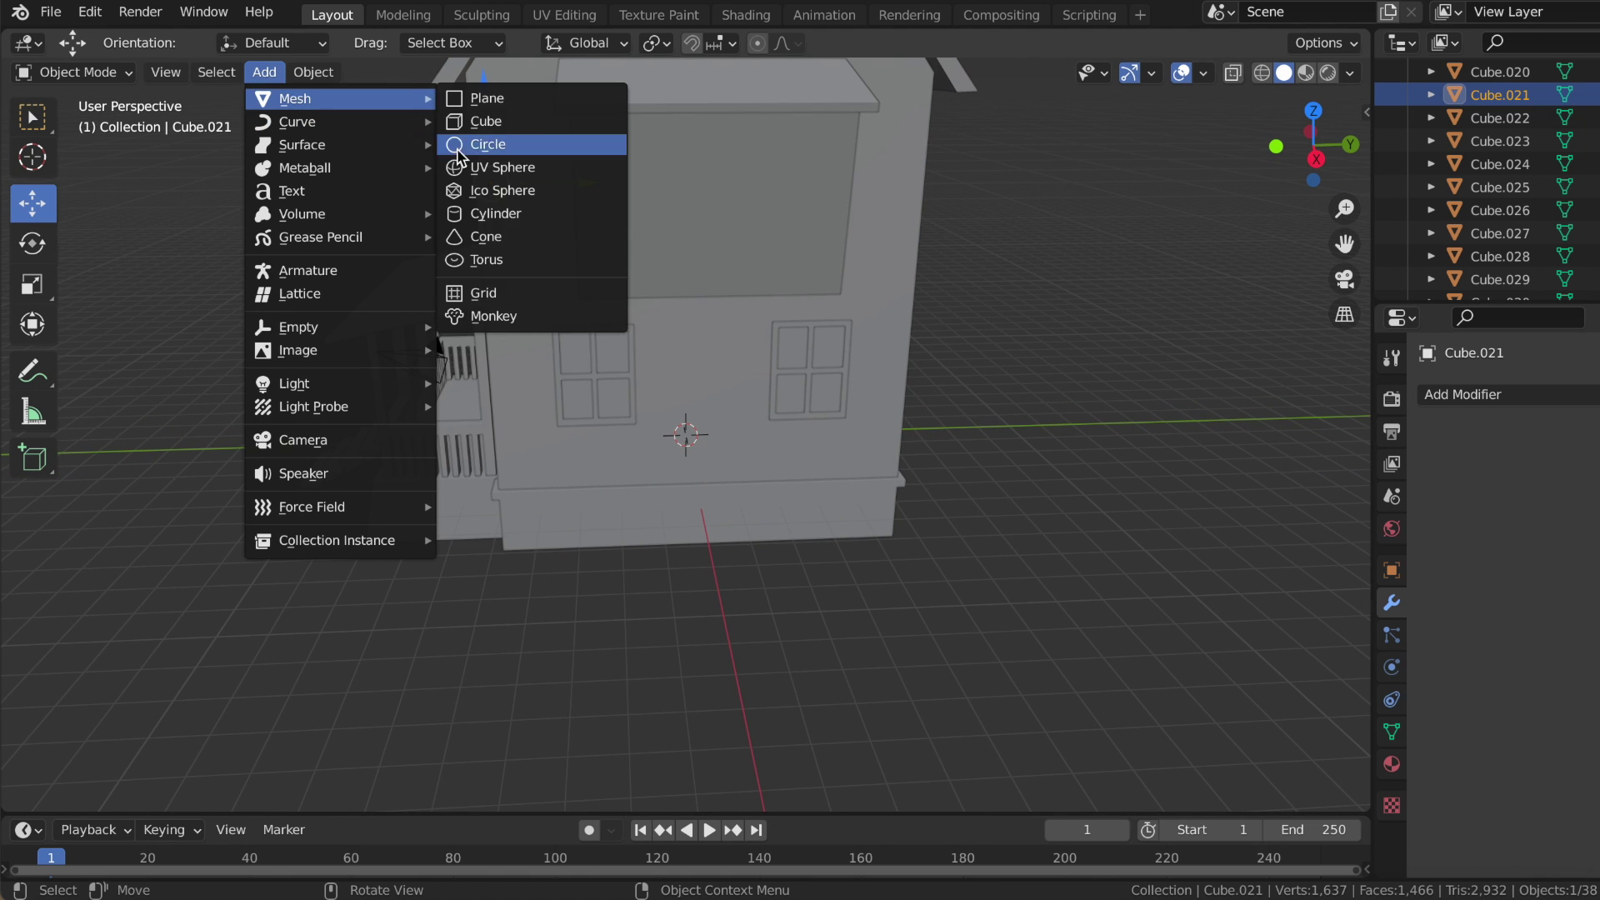
- Add a new cube, raise it onto the upper wall and rotate it around Y
{"action": "left_click", "coordinate": [489, 123]}
{"action": "left_click_drag", "start_coordinate": [693, 344], "coordinate": [692, 105]}
{"action": "middle_click_drag", "start_coordinate": [696, 238], "coordinate": [708, 226]}
{"action": "key", "text": "g"}
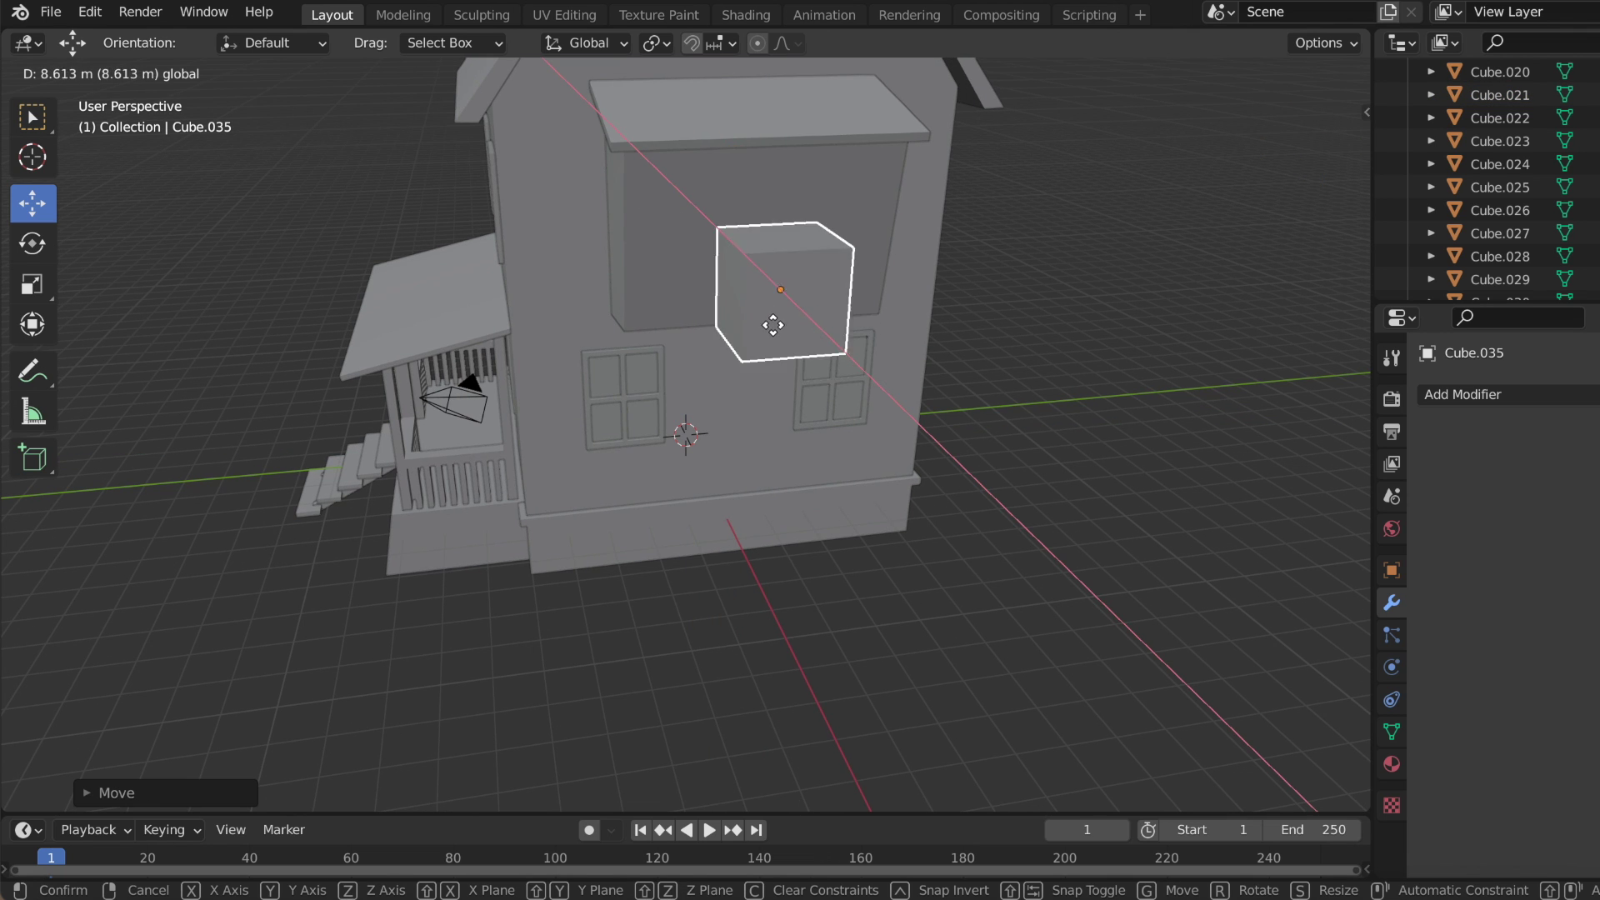
{"action": "left_click", "coordinate": [762, 298]}
{"action": "middle_click_drag", "start_coordinate": [762, 298], "coordinate": [763, 298]}
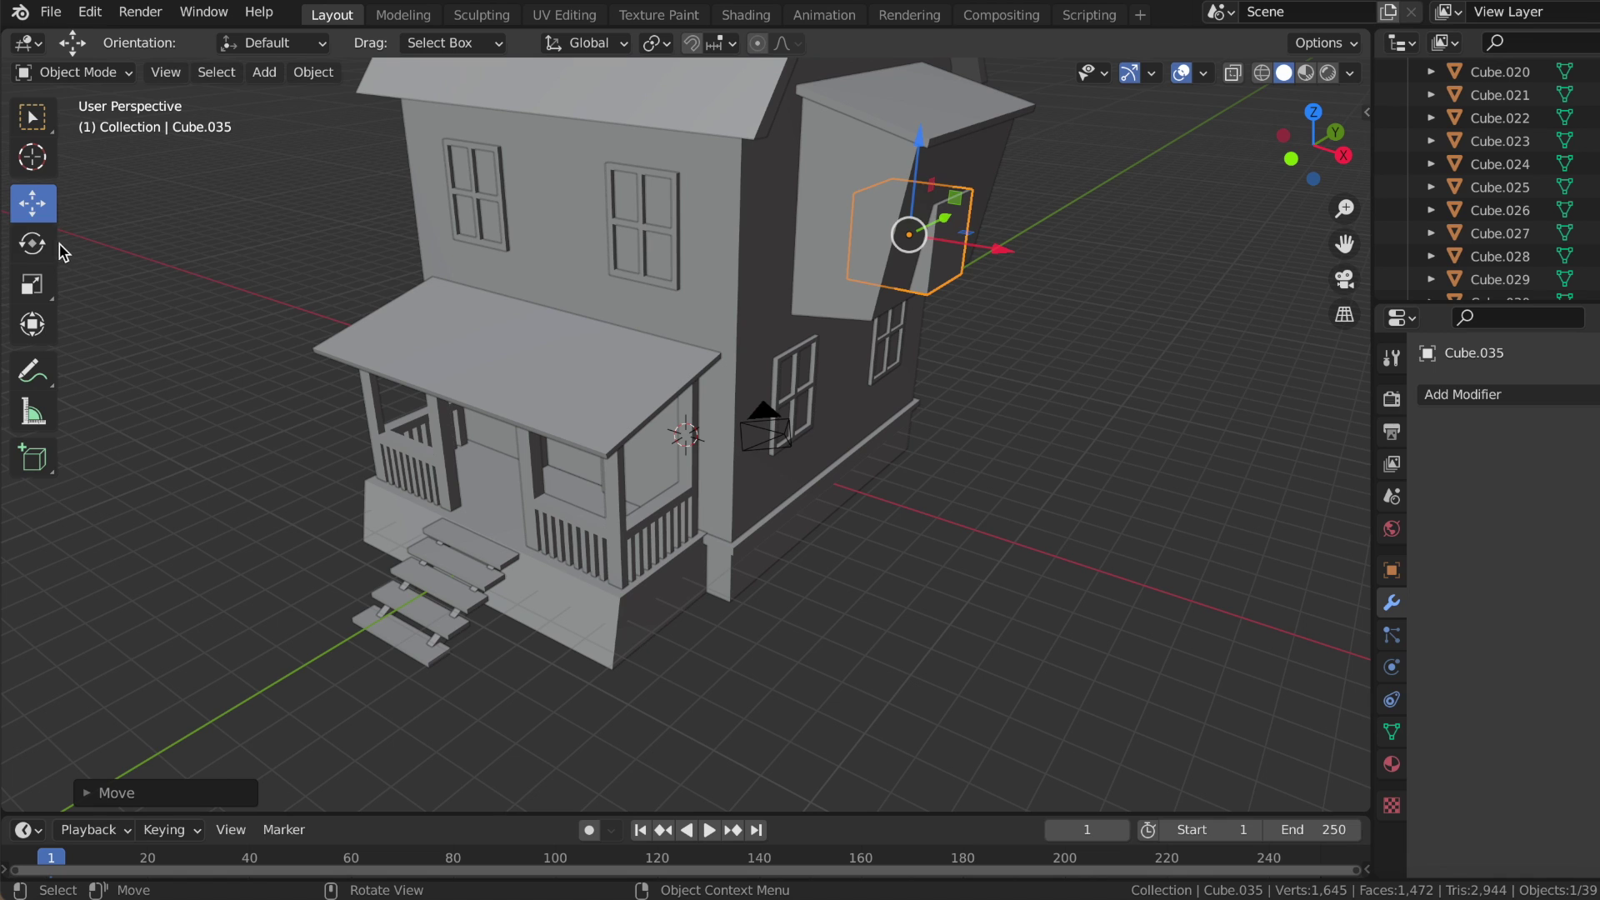
{"action": "left_click", "coordinate": [31, 243]}
{"action": "left_click_drag", "start_coordinate": [966, 178], "coordinate": [976, 194]}
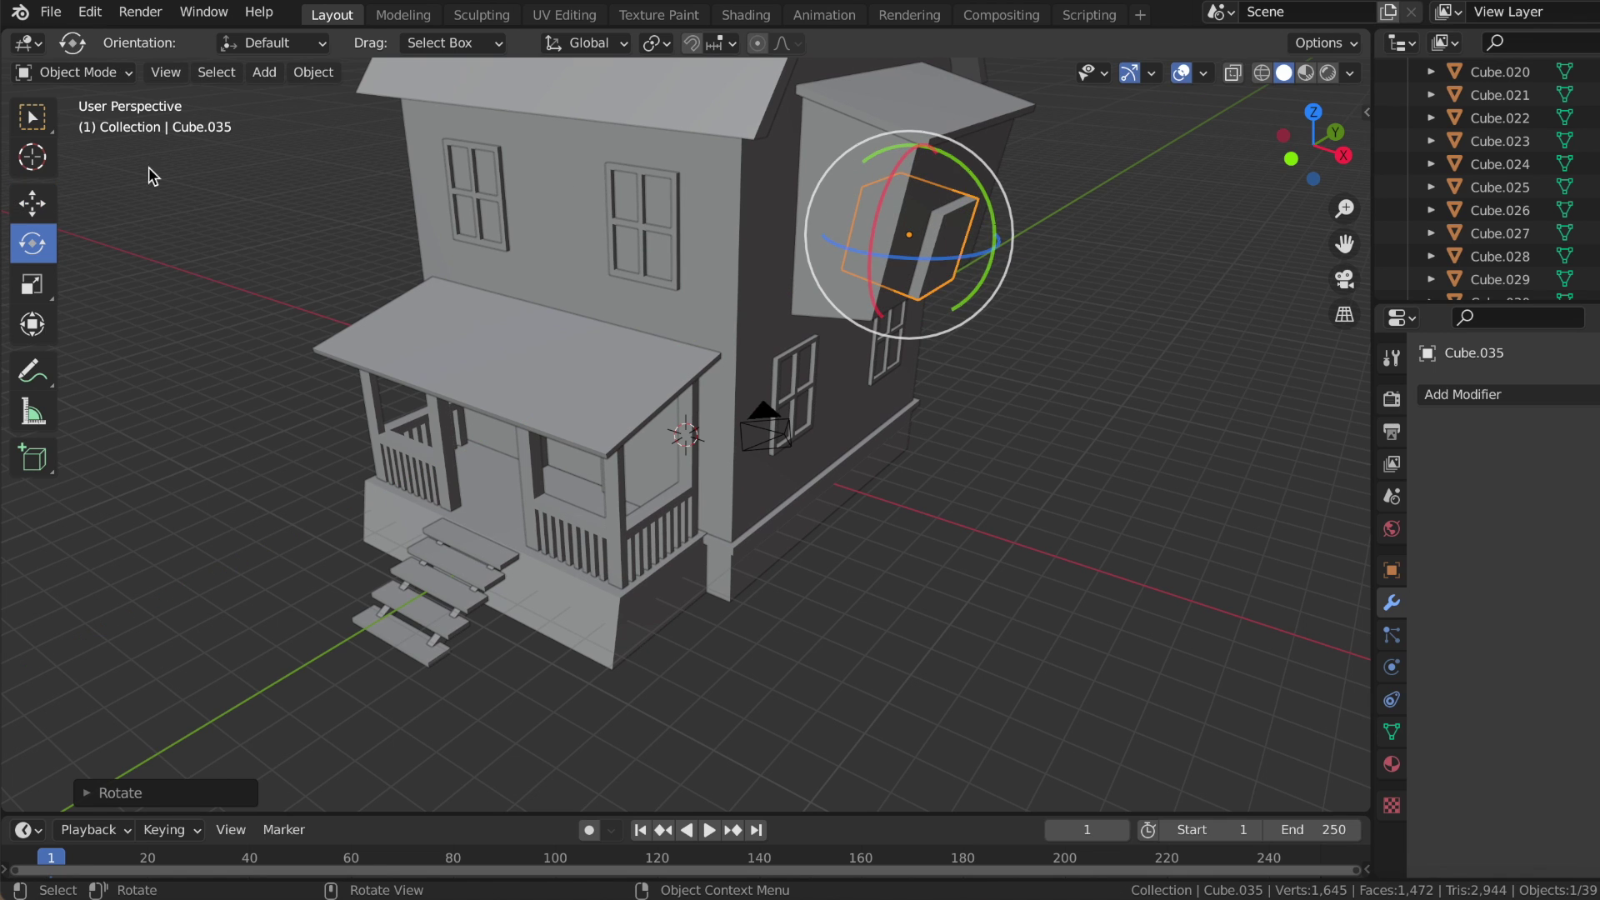
{"action": "left_click", "coordinate": [32, 203]}
{"action": "left_click_drag", "start_coordinate": [997, 254], "coordinate": [998, 257]}
- Position the cube along X and Z against the projecting box's outer face
{"action": "middle_click_drag", "start_coordinate": [998, 257], "coordinate": [1000, 260]}
{"action": "left_click_drag", "start_coordinate": [666, 74], "coordinate": [667, 74]}
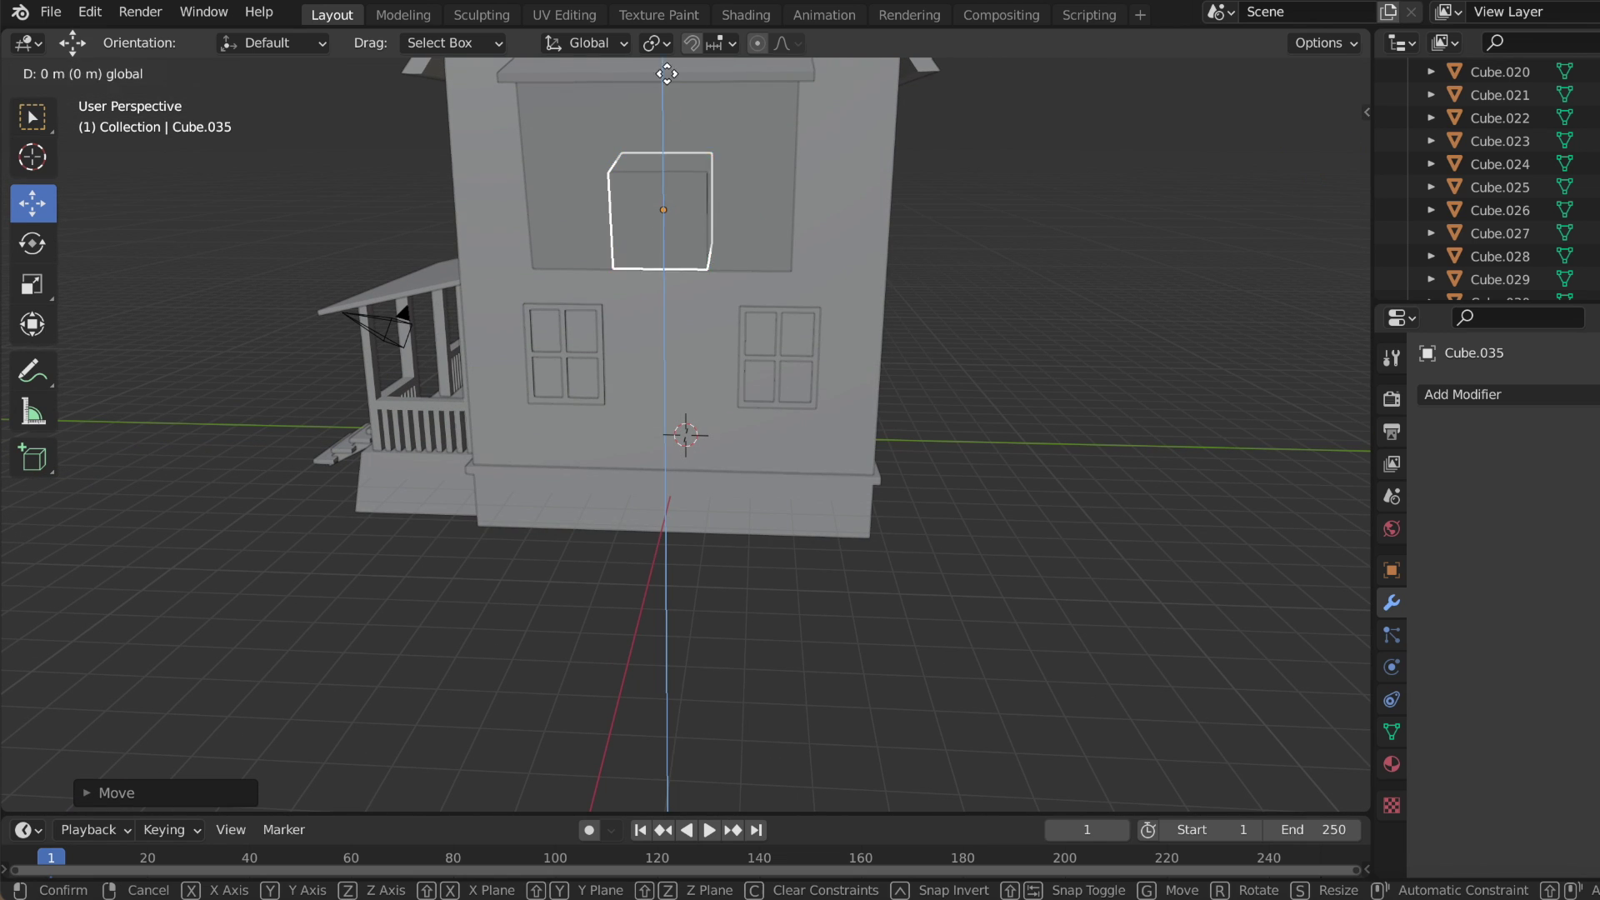
{"action": "left_click_drag", "start_coordinate": [664, 804], "coordinate": [664, 804]}
{"action": "middle_click_drag", "start_coordinate": [664, 804], "coordinate": [946, 786]}
{"action": "left_click_drag", "start_coordinate": [471, 183], "coordinate": [457, 177]}
{"action": "middle_click_drag", "start_coordinate": [457, 177], "coordinate": [692, 158]}
{"action": "left_click_drag", "start_coordinate": [691, 158], "coordinate": [695, 146]}
{"action": "mouse_move", "coordinate": [695, 146]}
{"action": "middle_mouse_down"}
{"action": "mouse_move", "coordinate": [1040, 212]}
{"action": "mouse_move", "coordinate": [1046, 277]}
{"action": "middle_mouse_up"}
{"action": "left_click", "coordinate": [1040, 212]}
- Flatten the cube into a panel, stretching Y to about 1.43 and Z to about 0.83
{"action": "scroll", "coordinate": [783, 162], "scroll_direction": "up", "scroll_amount": 2}
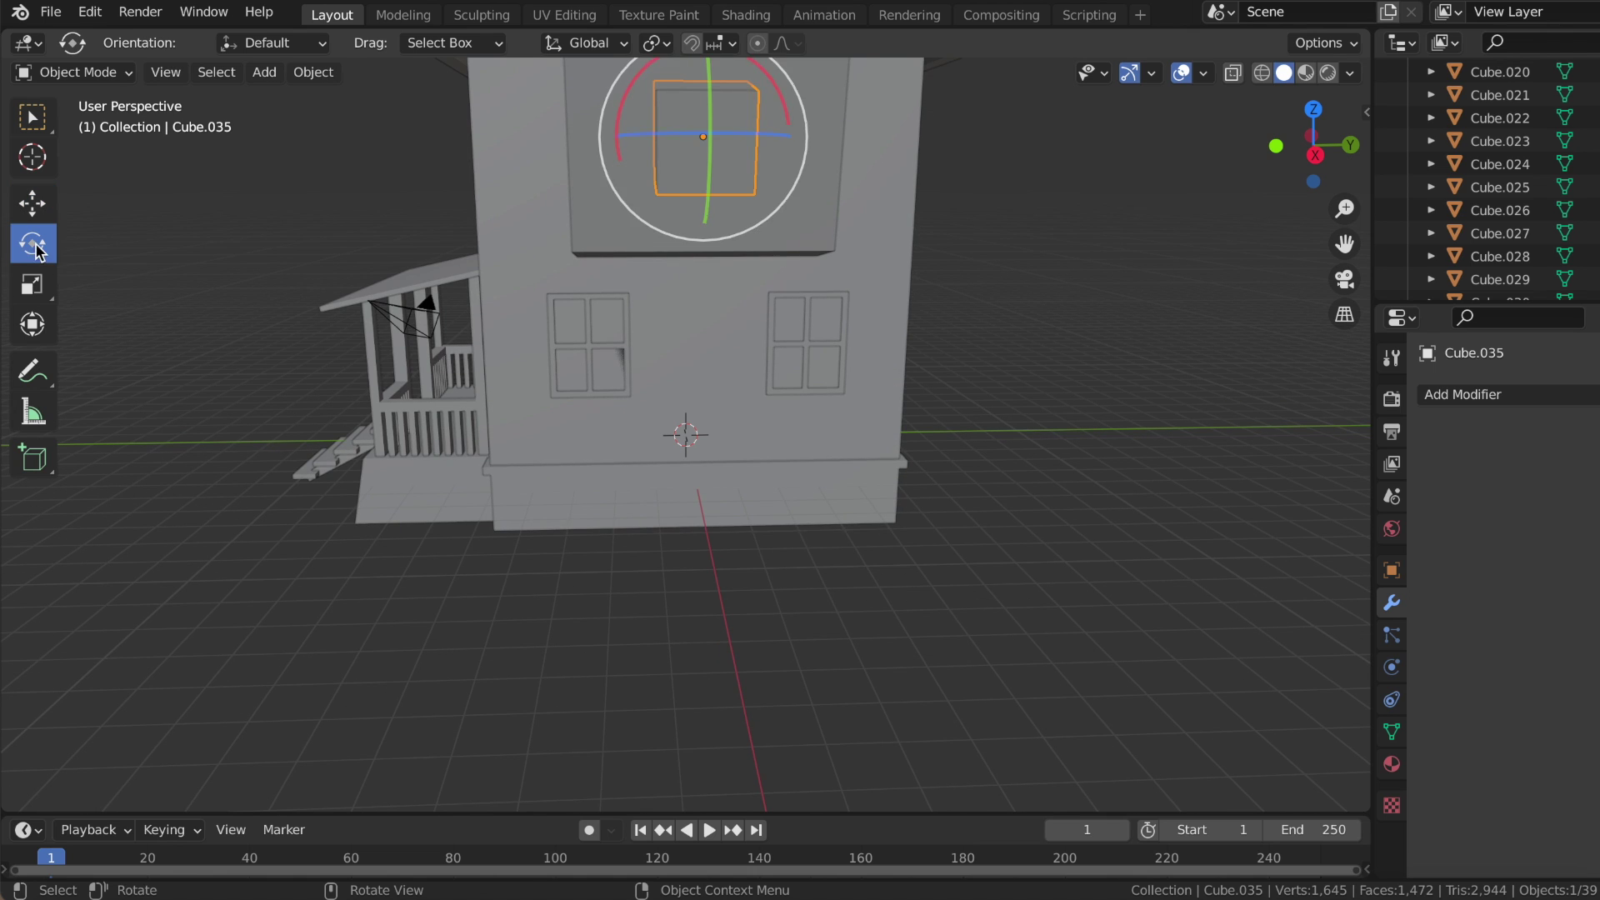
{"action": "key", "text": "ctrl+z"}
{"action": "left_click_drag", "start_coordinate": [793, 185], "coordinate": [869, 195]}
{"action": "left_click_drag", "start_coordinate": [699, 104], "coordinate": [701, 124]}
{"action": "middle_click_drag", "start_coordinate": [702, 124], "coordinate": [703, 128]}
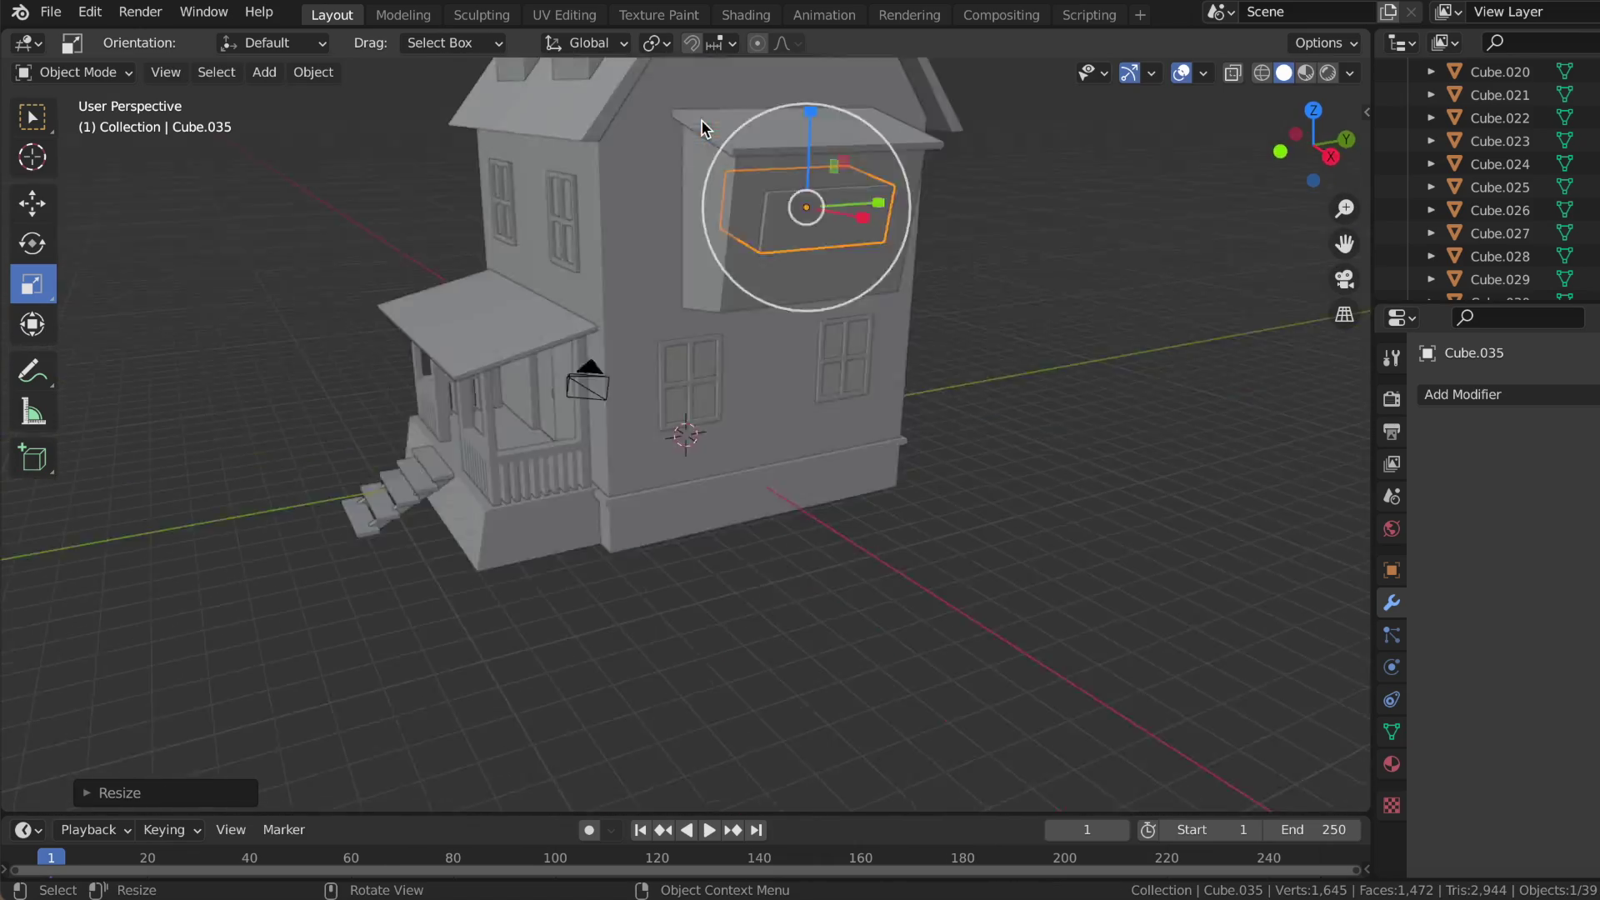
{"action": "key", "text": "alt+a"}
{"action": "left_click", "coordinate": [727, 249]}
- Inset the box's front face to form a window frame
{"action": "middle_click_drag", "start_coordinate": [727, 250], "coordinate": [726, 250]}
{"action": "key", "text": "Tab"}
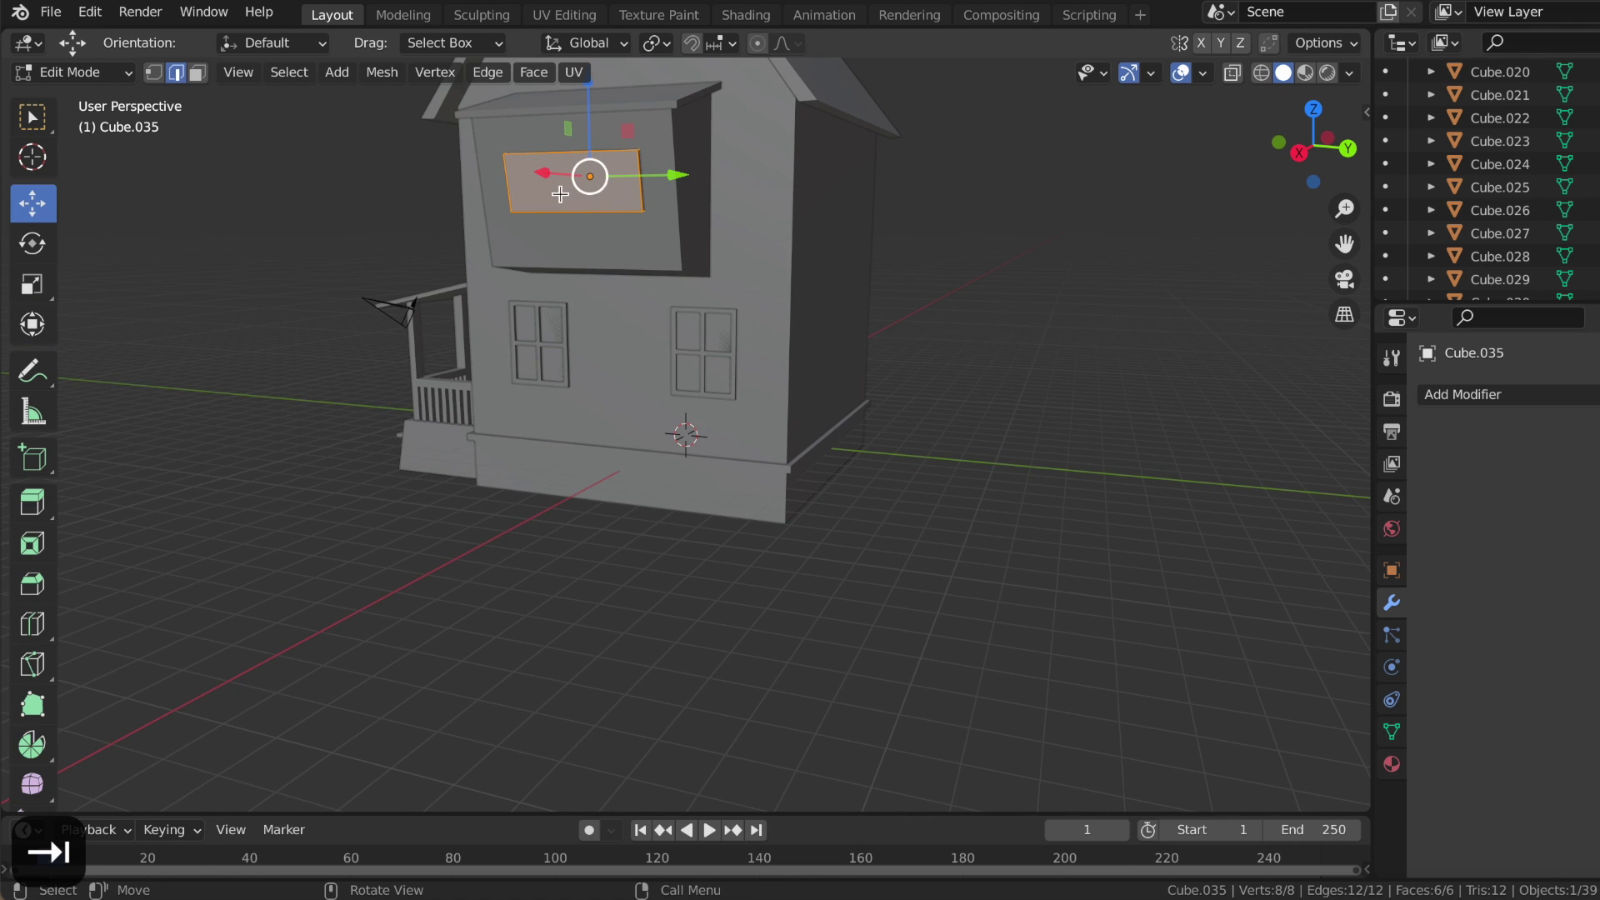
{"action": "left_click", "coordinate": [32, 543]}
{"action": "left_click_drag", "start_coordinate": [495, 203], "coordinate": [639, 170]}
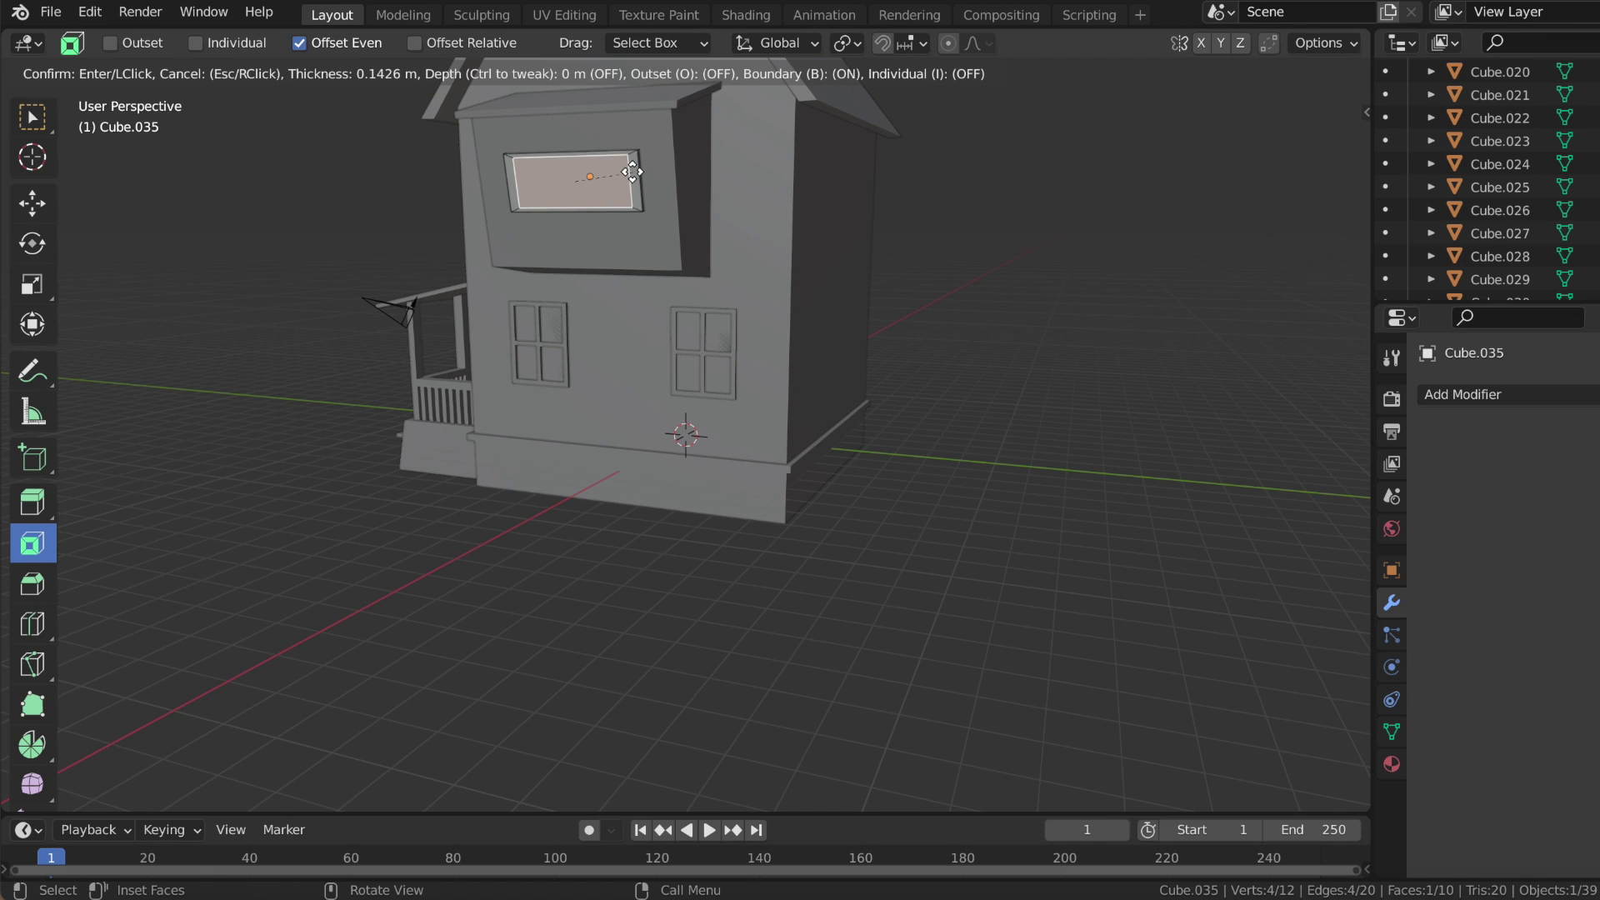
{"action": "key", "text": "Escape"}
- Adjust the inset window's edges along Y to even out the frame
{"action": "left_click", "coordinate": [503, 200]}
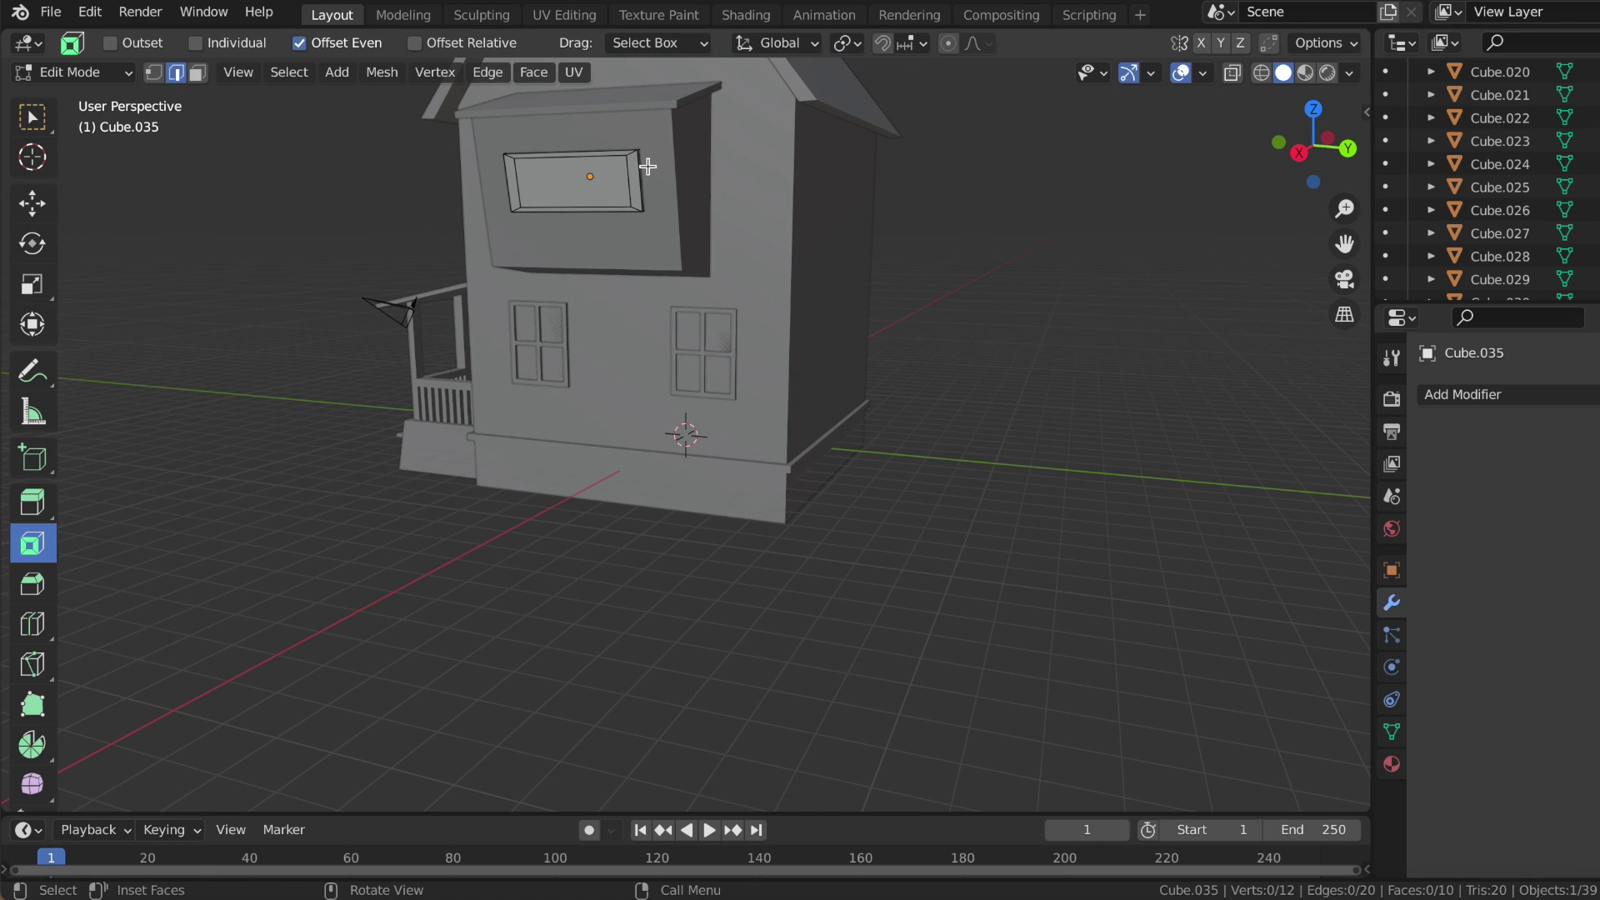
{"action": "key", "text": "shift+space"}
{"action": "key", "text": "g"}
{"action": "left_click_drag", "start_coordinate": [715, 183], "coordinate": [721, 183]}
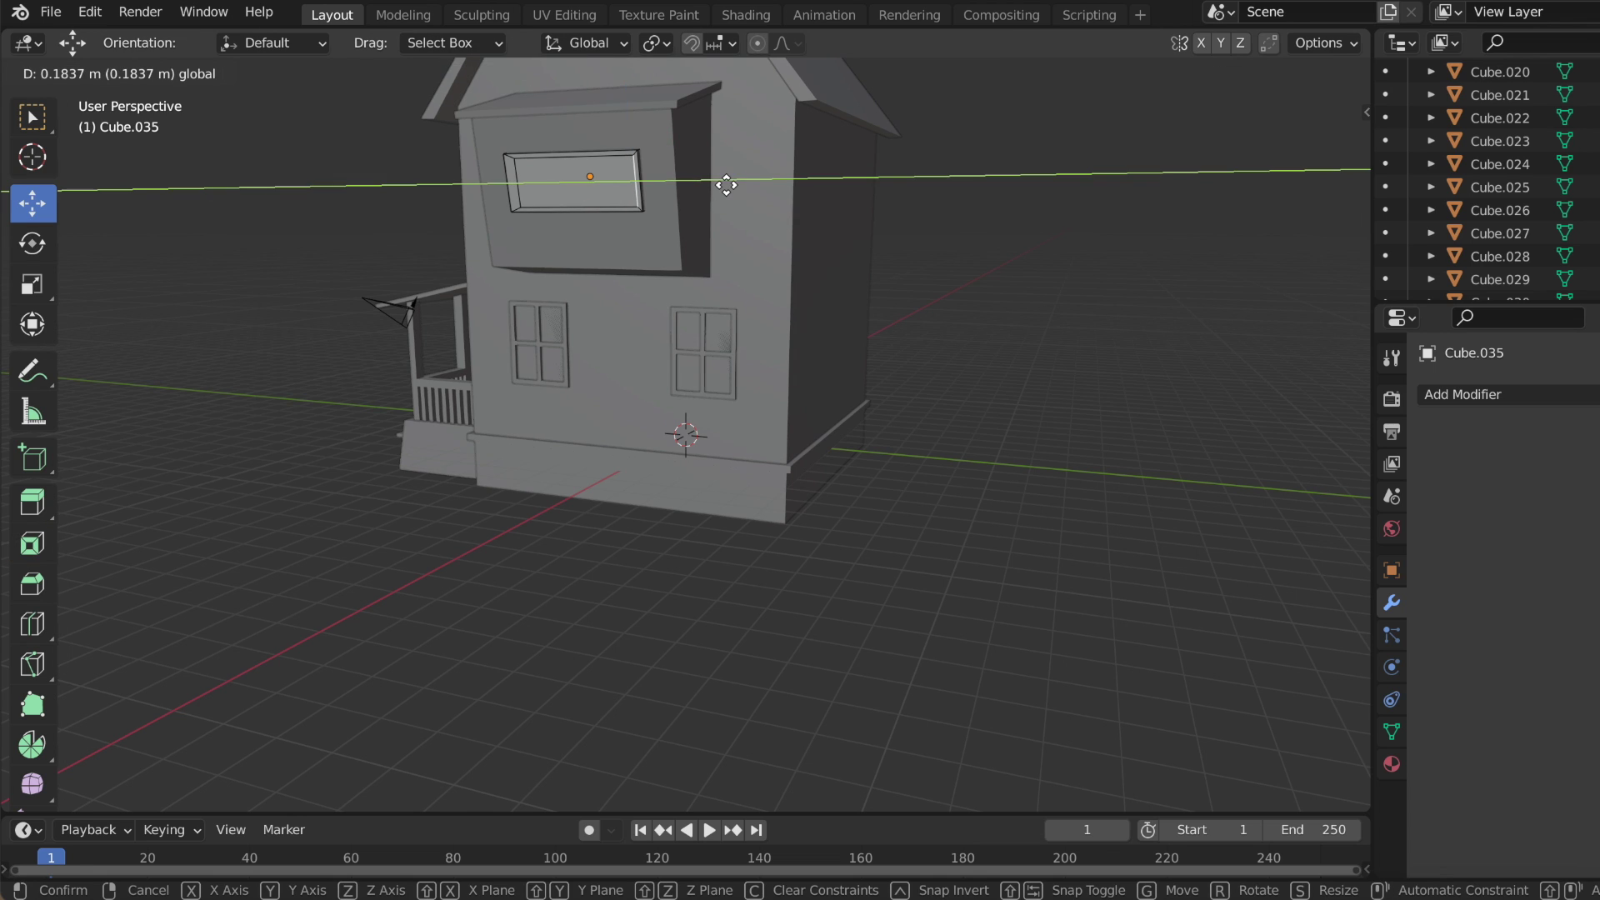
{"action": "left_click_drag", "start_coordinate": [463, 180], "coordinate": [454, 178]}
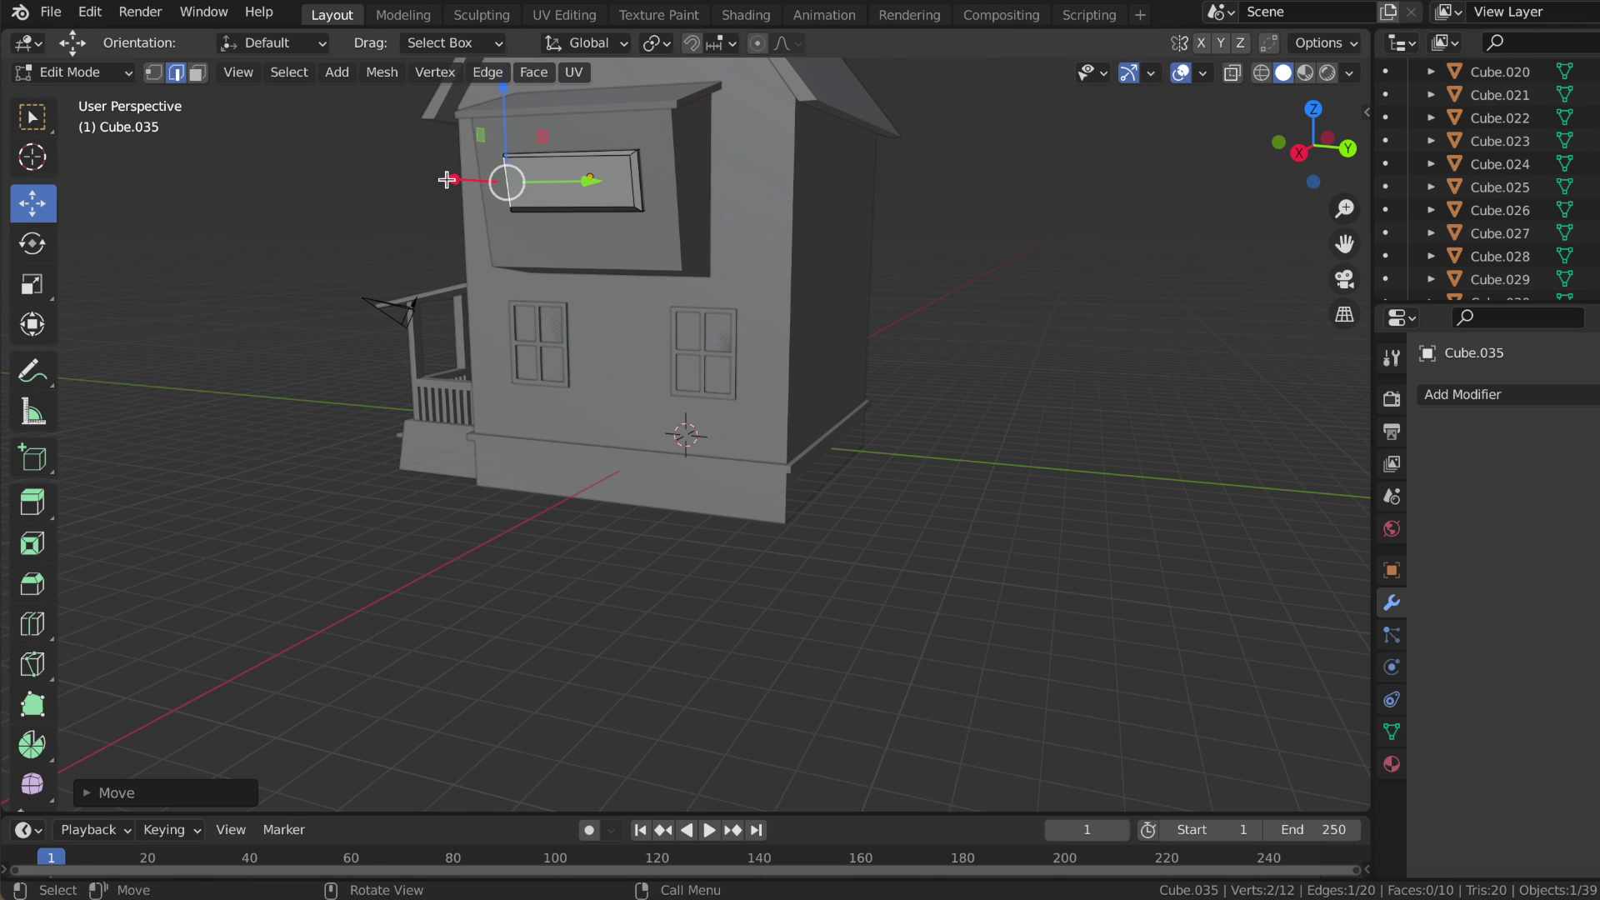
{"action": "key", "text": "super+z"}
{"action": "left_click_drag", "start_coordinate": [599, 180], "coordinate": [593, 185]}
{"action": "left_click_drag", "start_coordinate": [724, 180], "coordinate": [727, 179]}
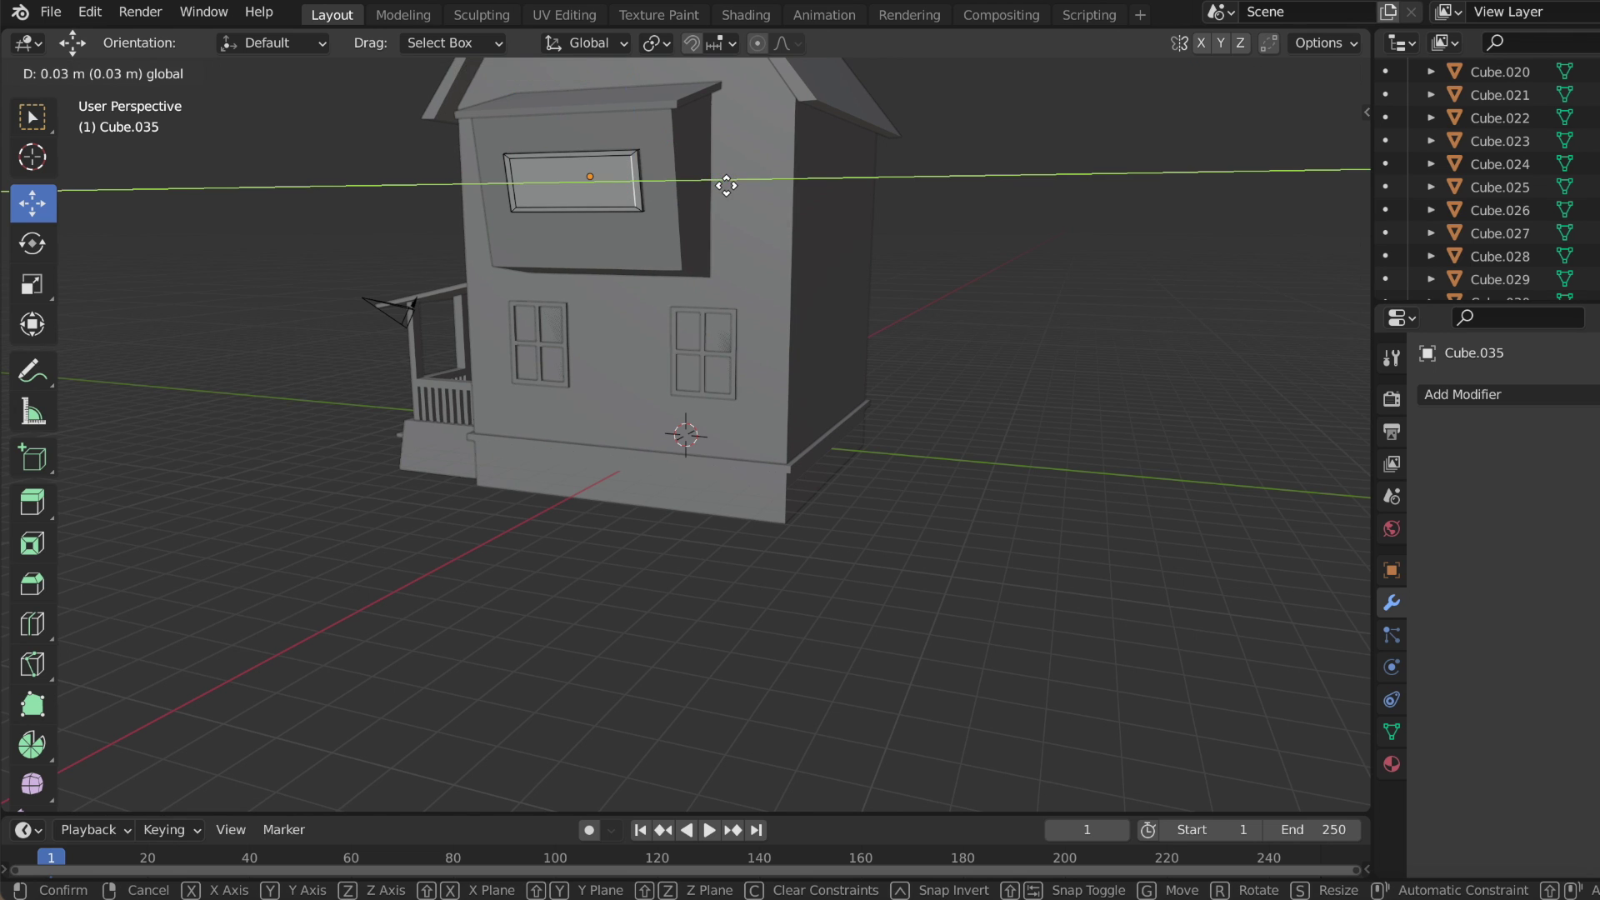
- Extrude the inner window face inward to recess it
{"action": "middle_click_drag", "start_coordinate": [467, 208], "coordinate": [377, 209]}
{"action": "left_click", "coordinate": [651, 189]}
{"action": "middle_click_drag", "start_coordinate": [650, 189], "coordinate": [428, 226]}
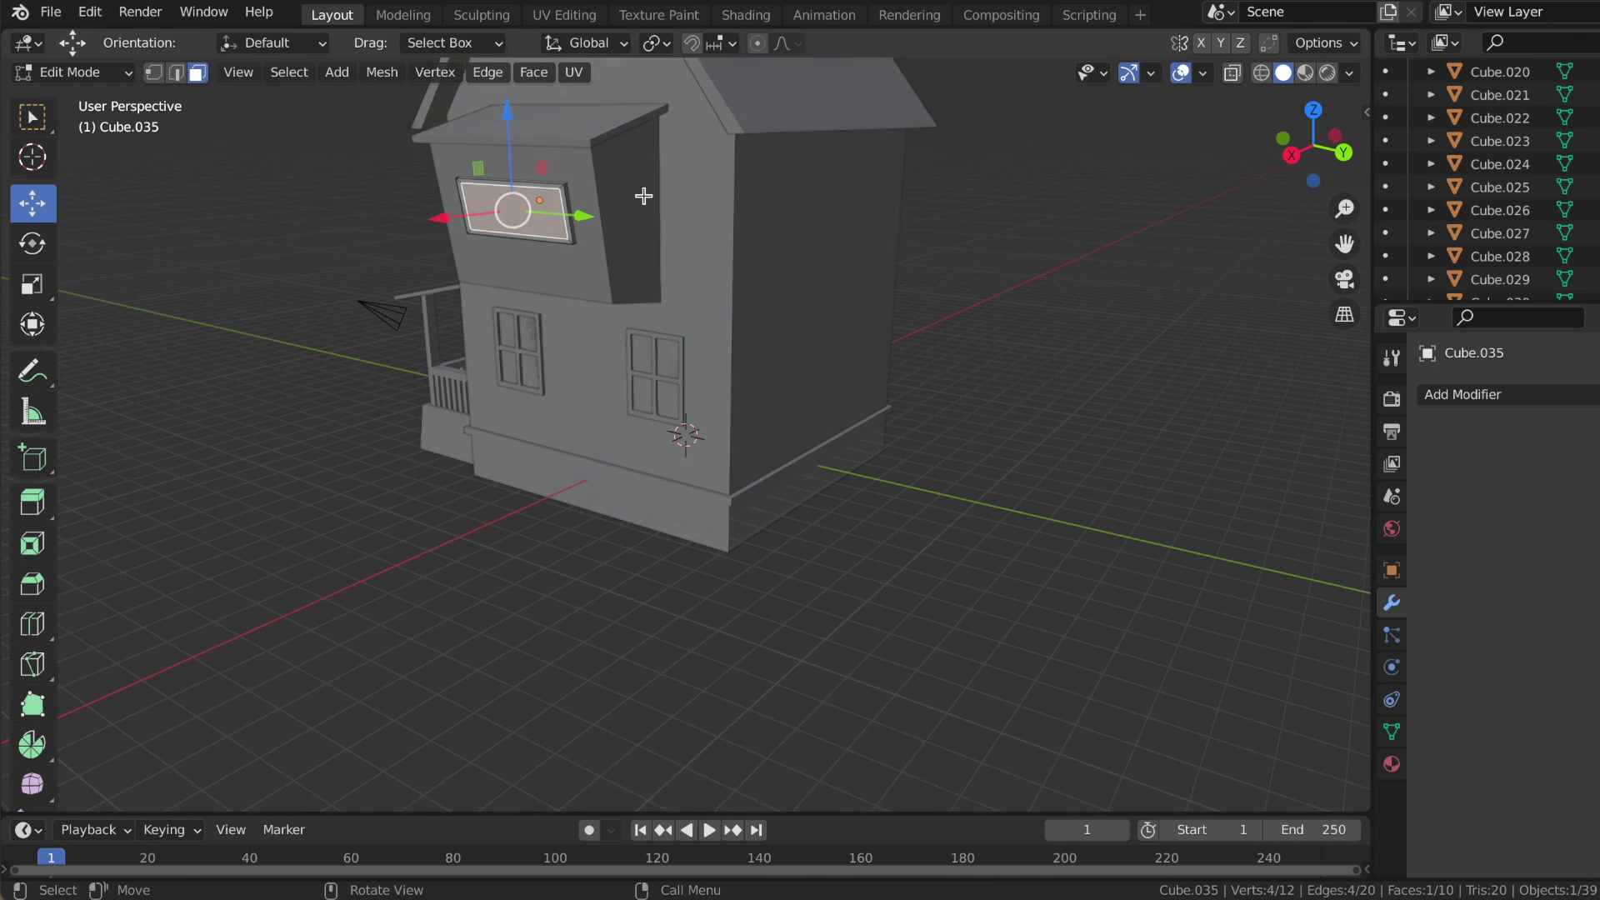
{"action": "left_click_drag", "start_coordinate": [432, 224], "coordinate": [439, 224]}
{"action": "middle_click_drag", "start_coordinate": [1128, 278], "coordinate": [1083, 278]}
{"action": "key", "text": "super+z"}
{"action": "key", "text": "super+z"}
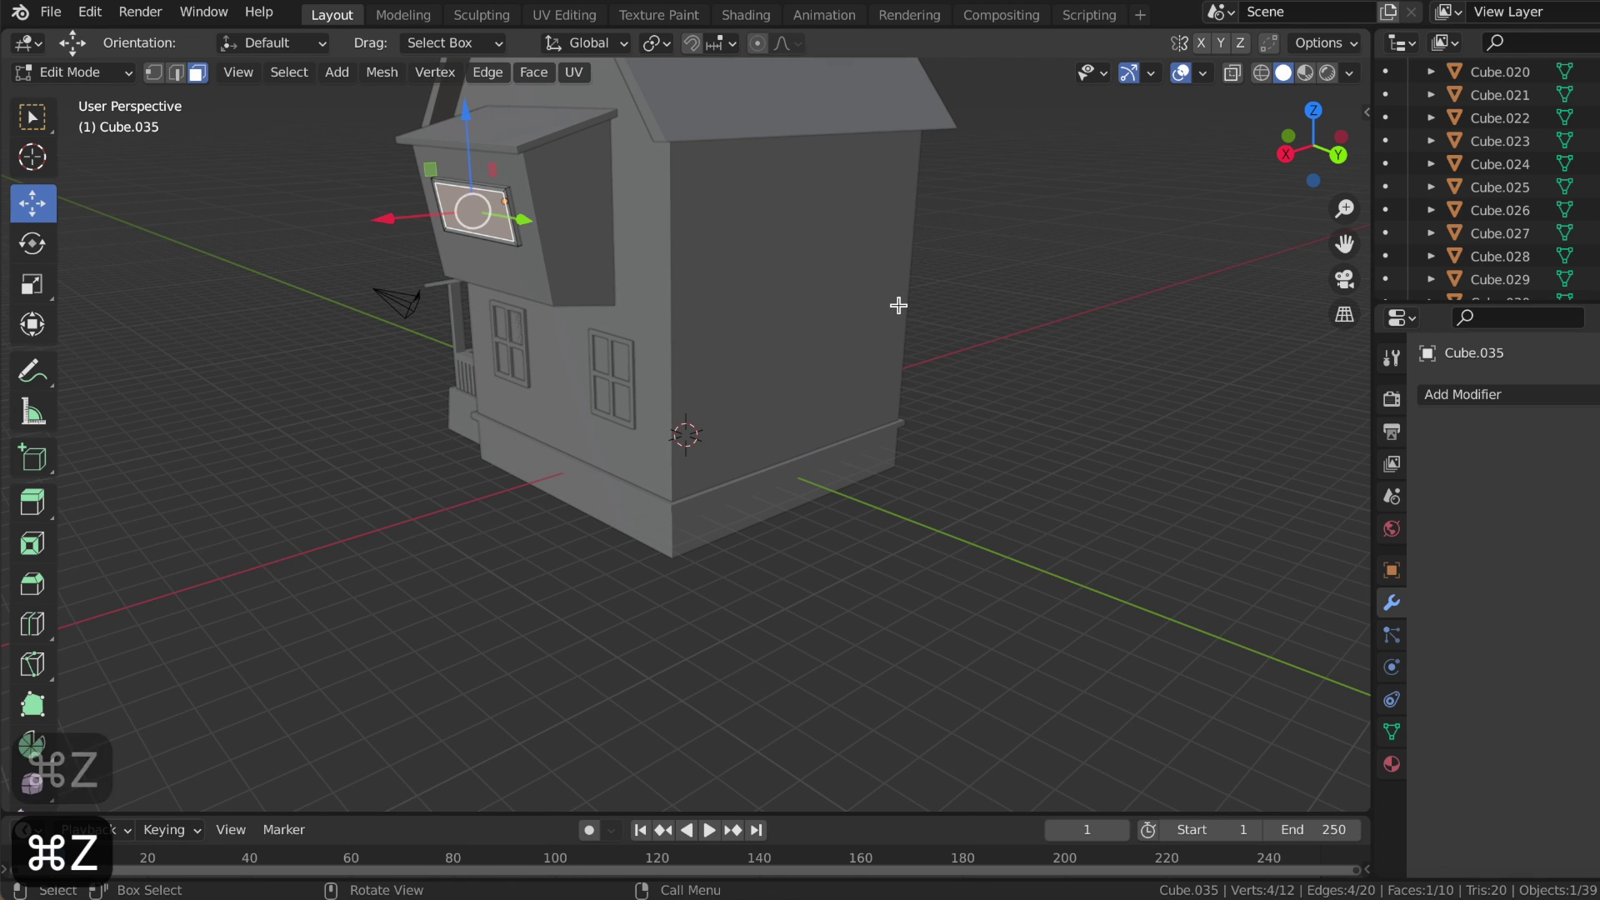
{"action": "key", "text": "e"}
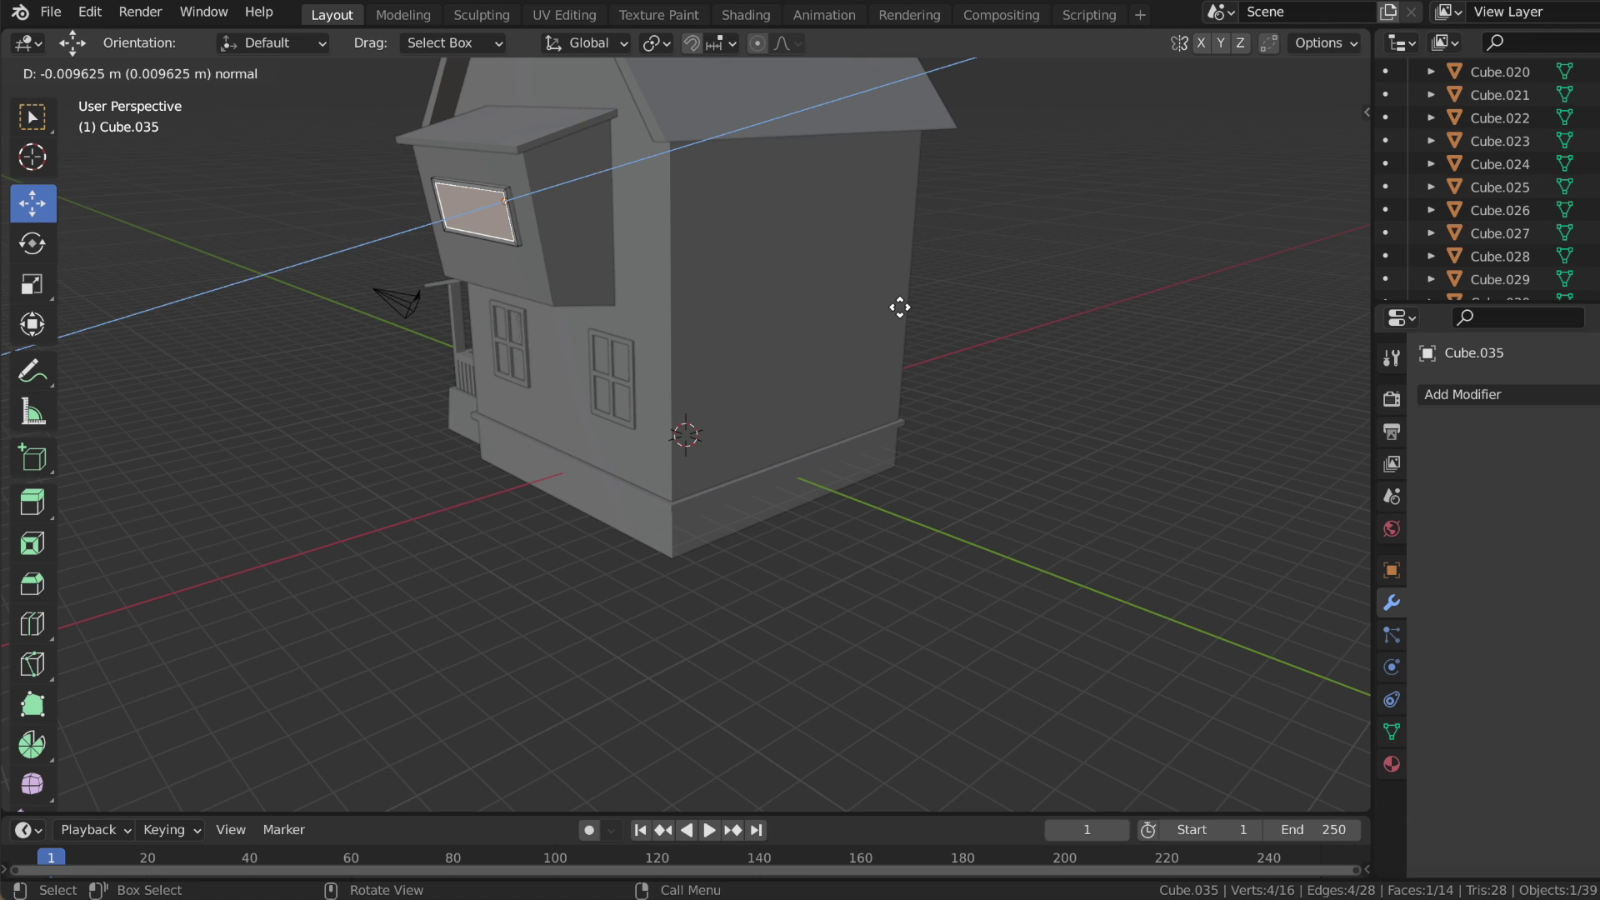
{"action": "left_click", "coordinate": [899, 307]}
- Delete the recessed window face to open it and return to Object Mode
{"action": "middle_click_drag", "start_coordinate": [899, 306], "coordinate": [535, 214]}
{"action": "right_click", "coordinate": [546, 421]}
{"action": "left_click", "coordinate": [541, 454]}
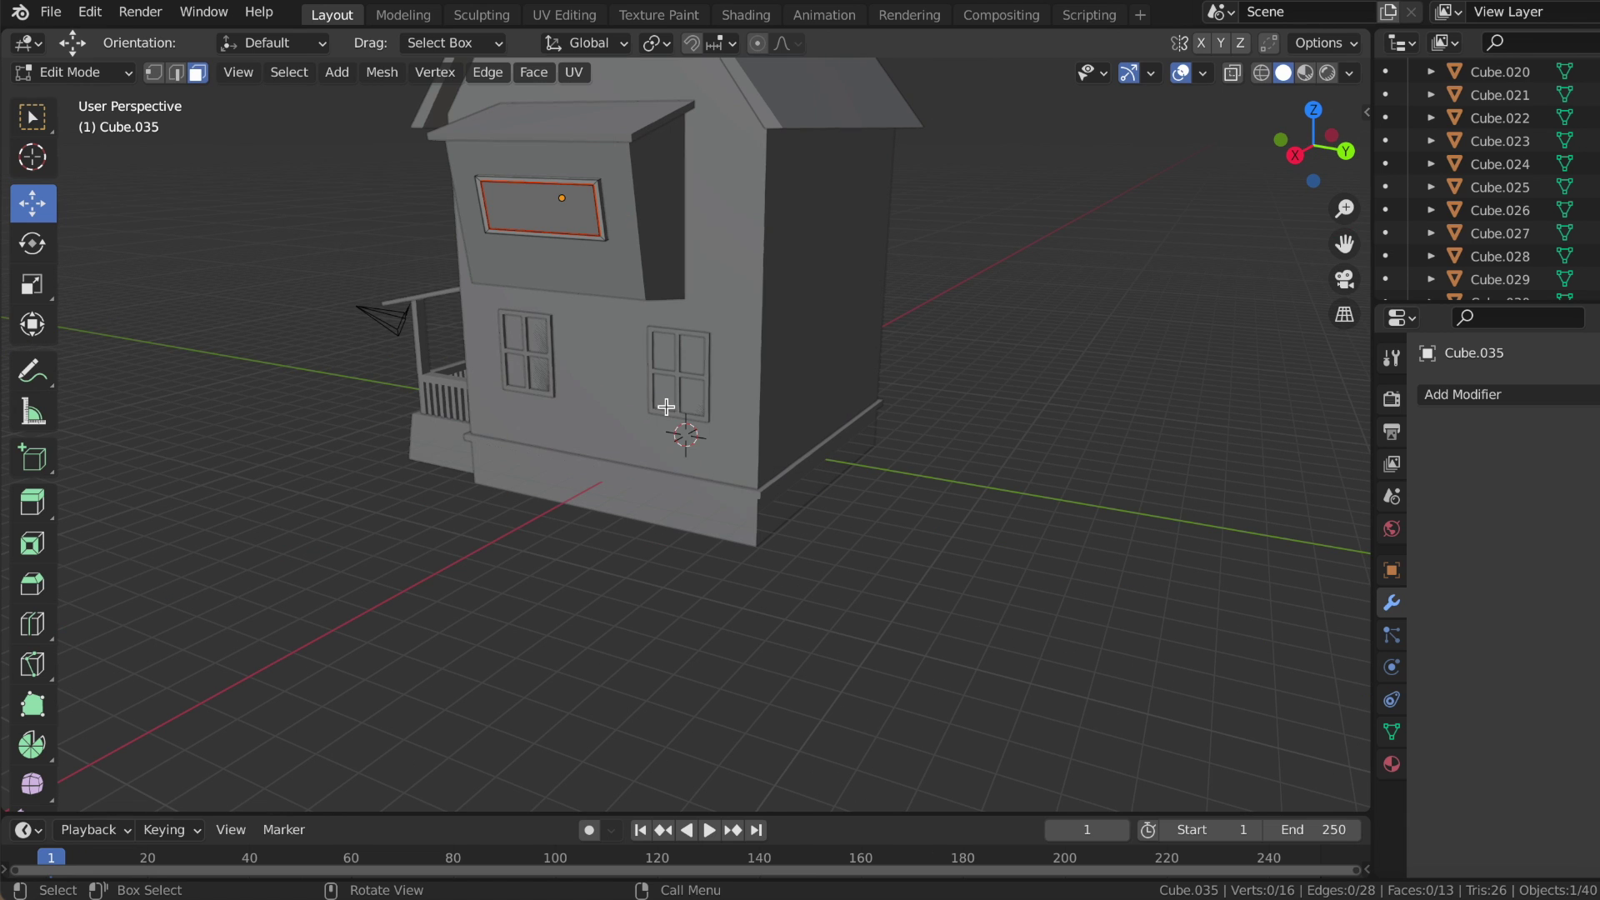
{"action": "key", "text": "Tab"}
{"action": "key", "text": "s"}
{"action": "mouse_move", "coordinate": [1018, 417]}
{"action": "middle_mouse_down"}
{"action": "mouse_move", "coordinate": [1038, 458]}
{"action": "mouse_move", "coordinate": [1018, 446]}
{"action": "middle_mouse_up"}
{"action": "middle_click_drag", "start_coordinate": [867, 225], "coordinate": [863, 219]}
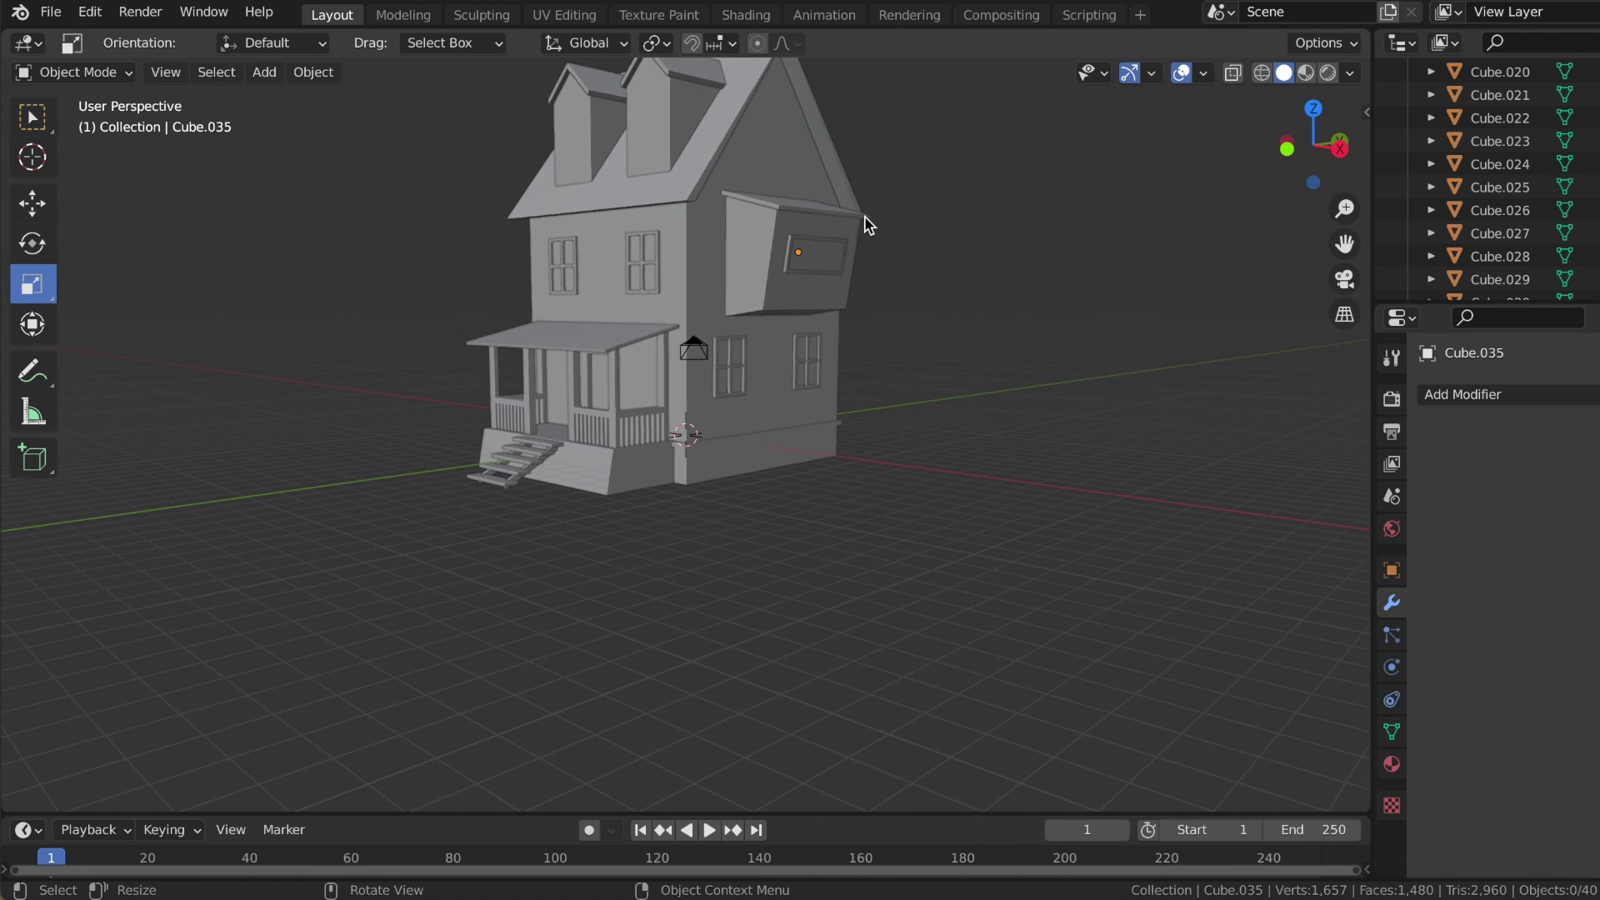
- Add a new cube and lift it vertically toward the roof
{"action": "scroll", "coordinate": [863, 217], "scroll_direction": "up", "scroll_amount": 3}
{"action": "left_click", "coordinate": [282, 79]}
{"action": "mouse_move", "coordinate": [295, 98]}
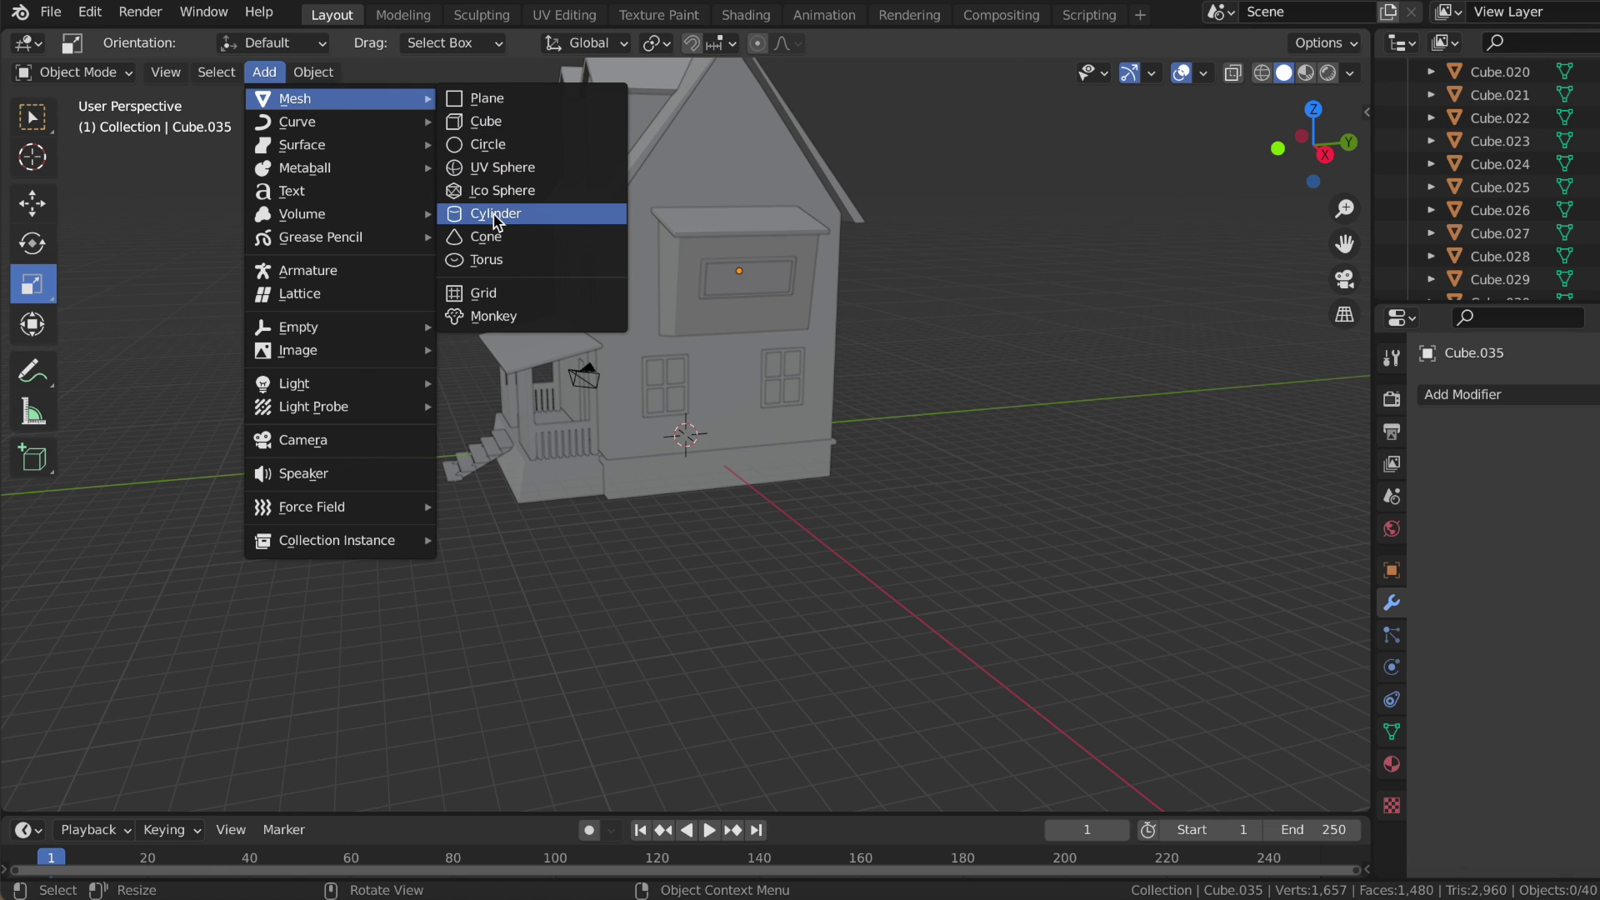
{"action": "left_click", "coordinate": [499, 122]}
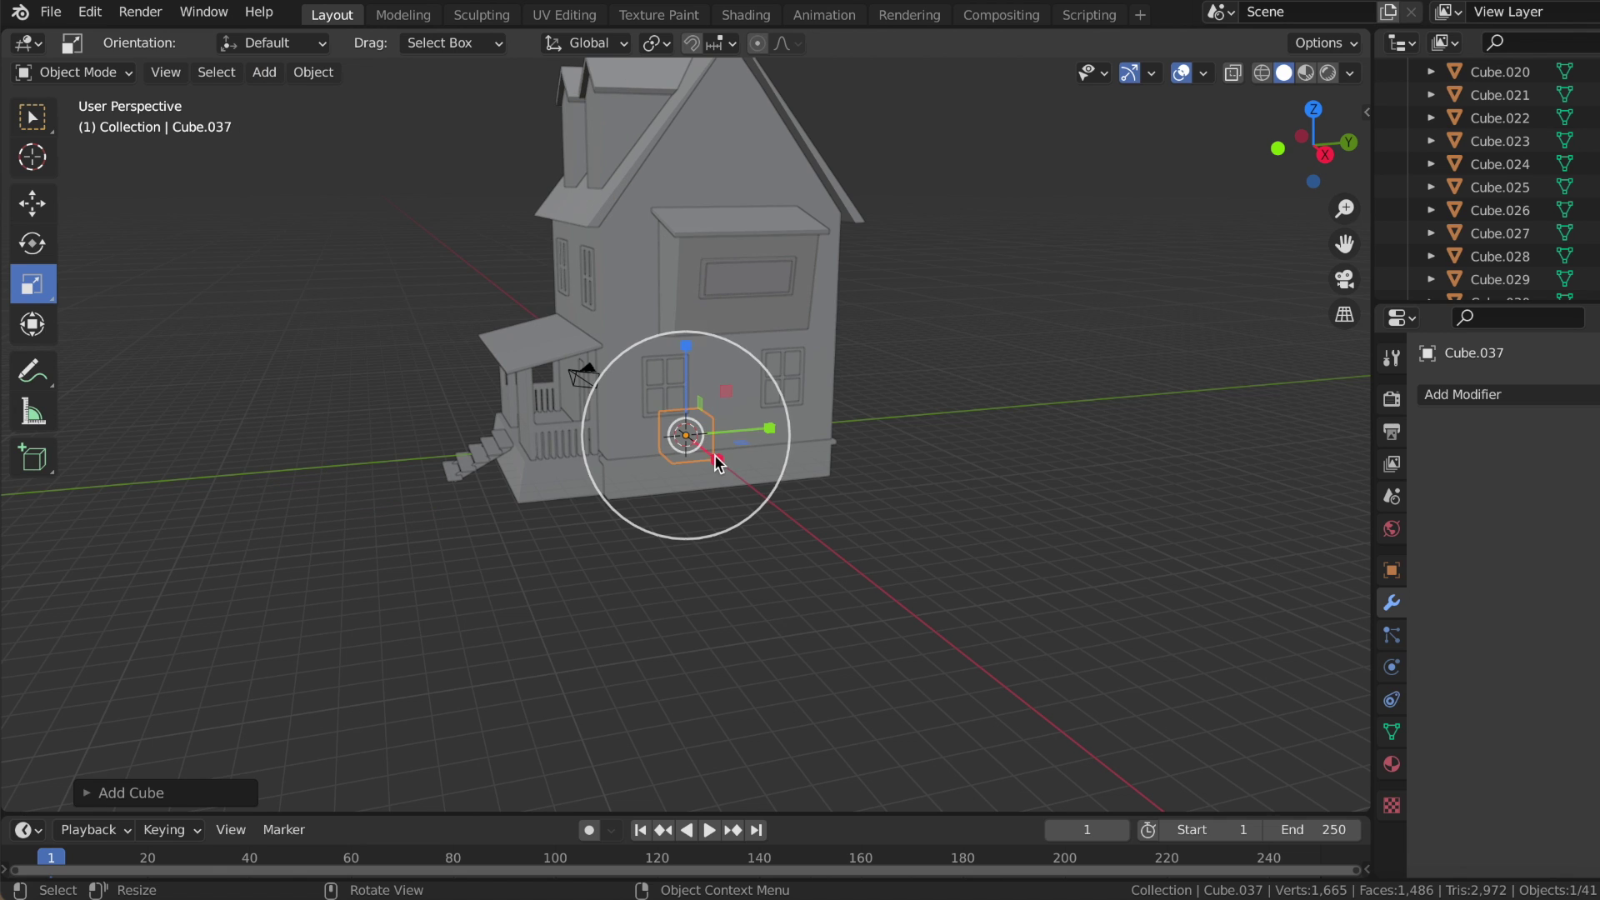
{"action": "middle_click_drag", "start_coordinate": [719, 463], "coordinate": [583, 429]}
{"action": "key", "text": "g"}
{"action": "left_click", "coordinate": [875, 612]}
{"action": "middle_click_drag", "start_coordinate": [885, 629], "coordinate": [560, 457]}
{"action": "key", "text": "g"}
{"action": "key", "text": "z"}
{"action": "left_click", "coordinate": [616, 74]}
- Reposition the cube on the roof, adjusting its height and X position at the front
{"action": "mouse_move", "coordinate": [617, 73]}
{"action": "middle_mouse_down"}
{"action": "mouse_move", "coordinate": [753, 108]}
{"action": "mouse_move", "coordinate": [583, 241]}
{"action": "mouse_move", "coordinate": [810, 244]}
{"action": "middle_mouse_up"}
{"action": "key", "text": "g"}
{"action": "left_click", "coordinate": [556, 251]}
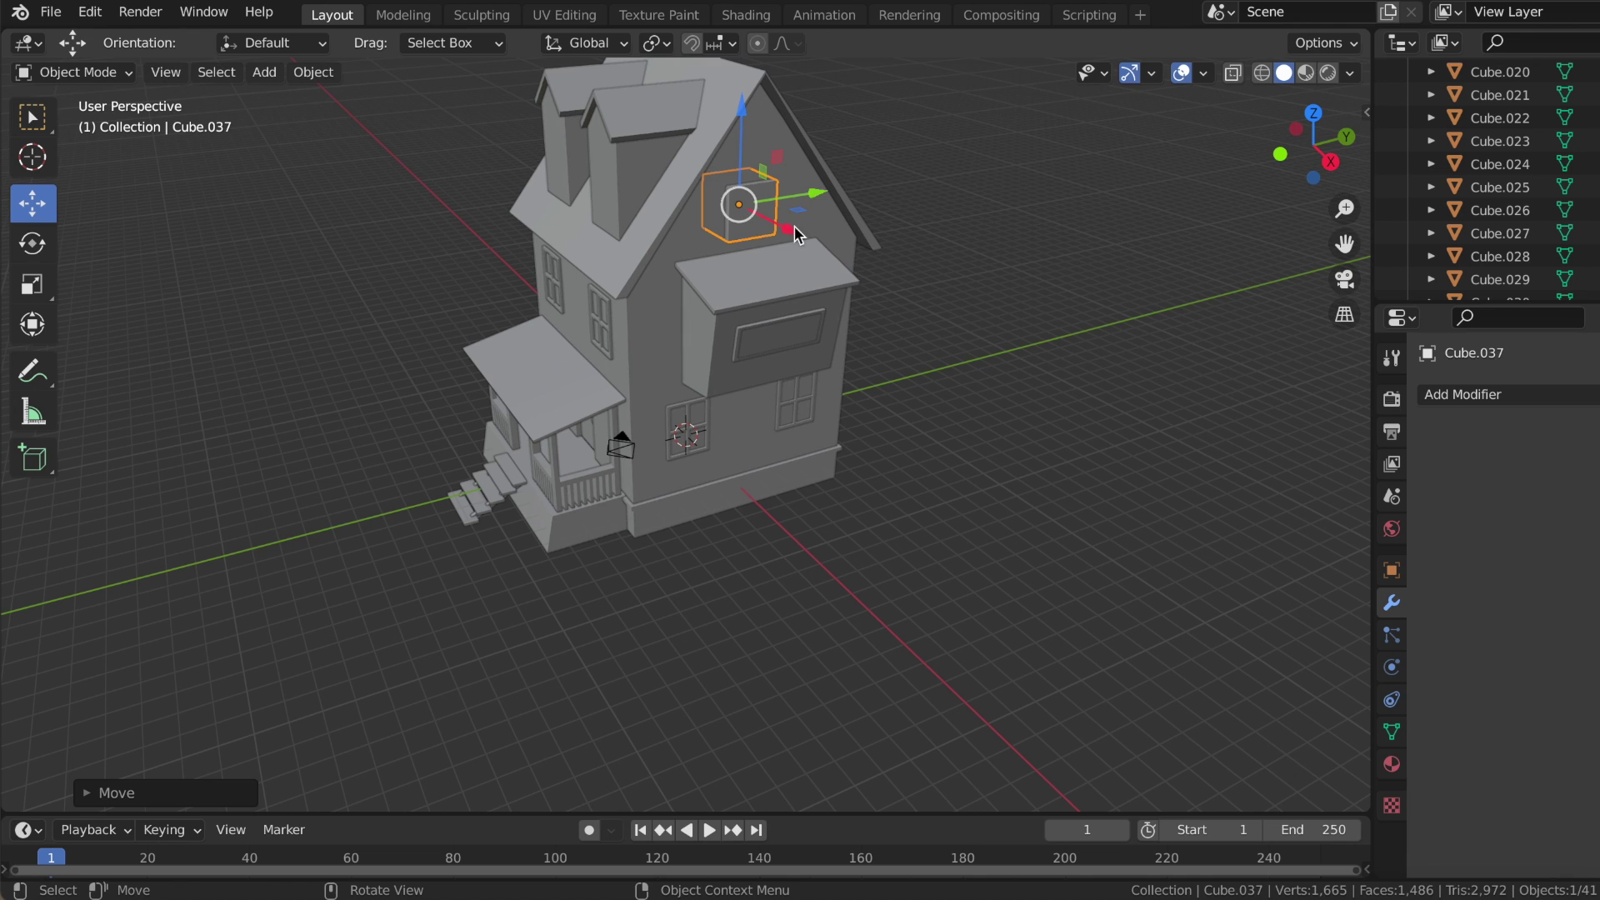
{"action": "key", "text": "g"}
{"action": "left_click", "coordinate": [793, 239]}
{"action": "middle_click_drag", "start_coordinate": [793, 240], "coordinate": [679, 61]}
{"action": "key", "text": "g"}
{"action": "key", "text": "z"}
{"action": "left_click", "coordinate": [682, 781]}
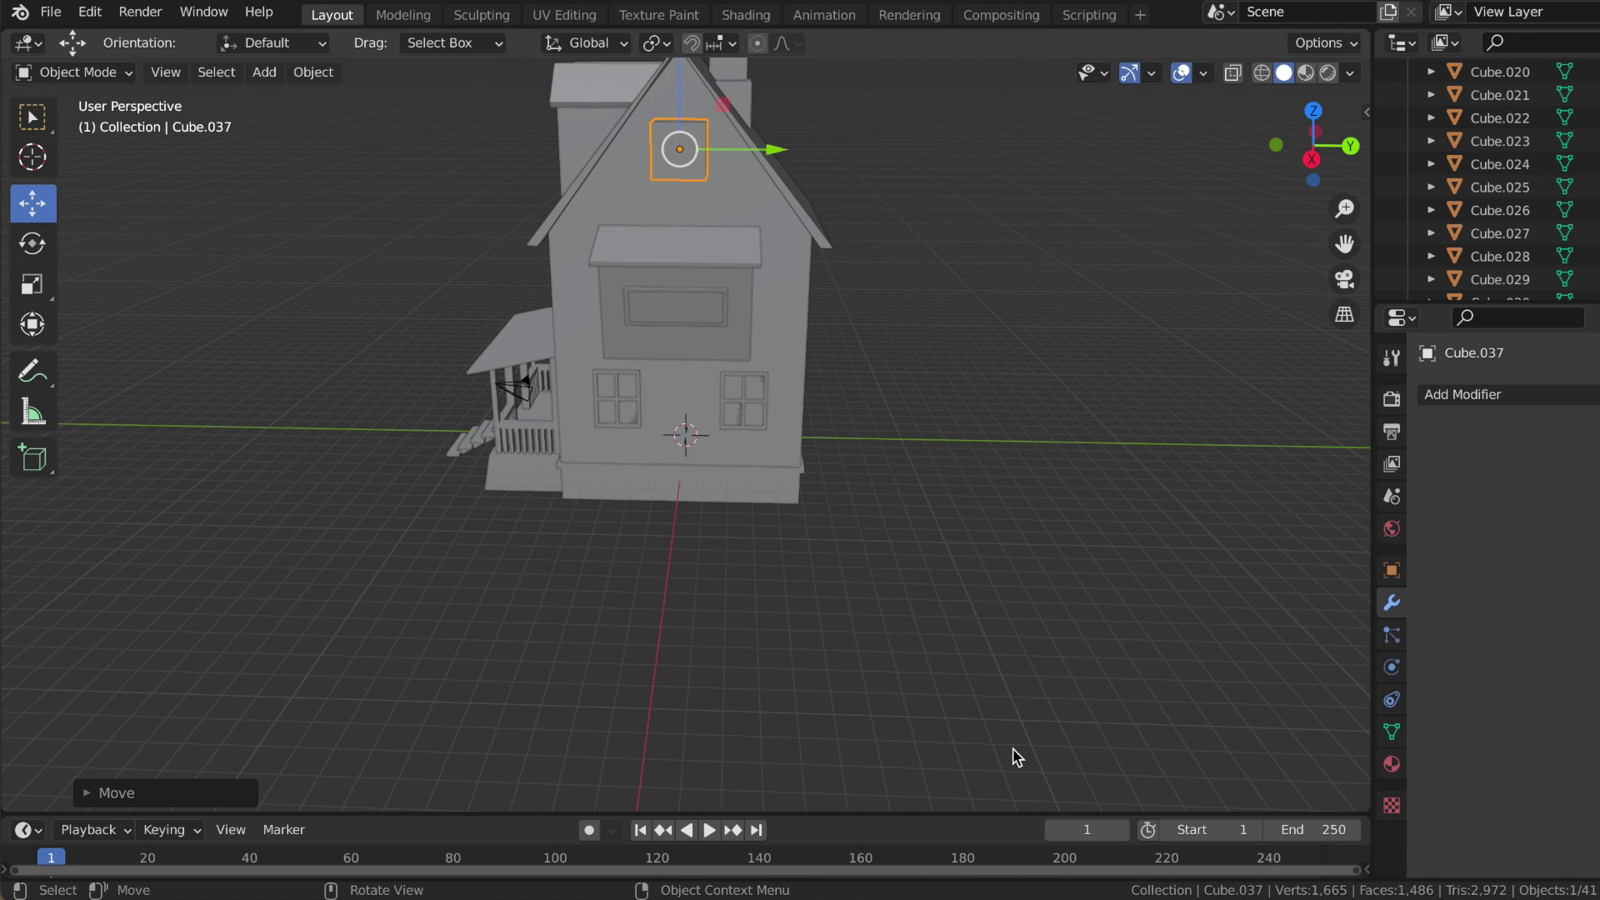
{"action": "middle_click_drag", "start_coordinate": [1014, 753], "coordinate": [642, 500]}
{"action": "left_click_drag", "start_coordinate": [550, 185], "coordinate": [558, 182]}
{"action": "mouse_move", "coordinate": [559, 182]}
{"action": "middle_mouse_down"}
{"action": "mouse_move", "coordinate": [777, 204]}
{"action": "mouse_move", "coordinate": [518, 113]}
{"action": "middle_mouse_up"}
- Merge the cube's selected top vertices at center to form a triangular wedge
{"action": "key", "text": "Tab"}
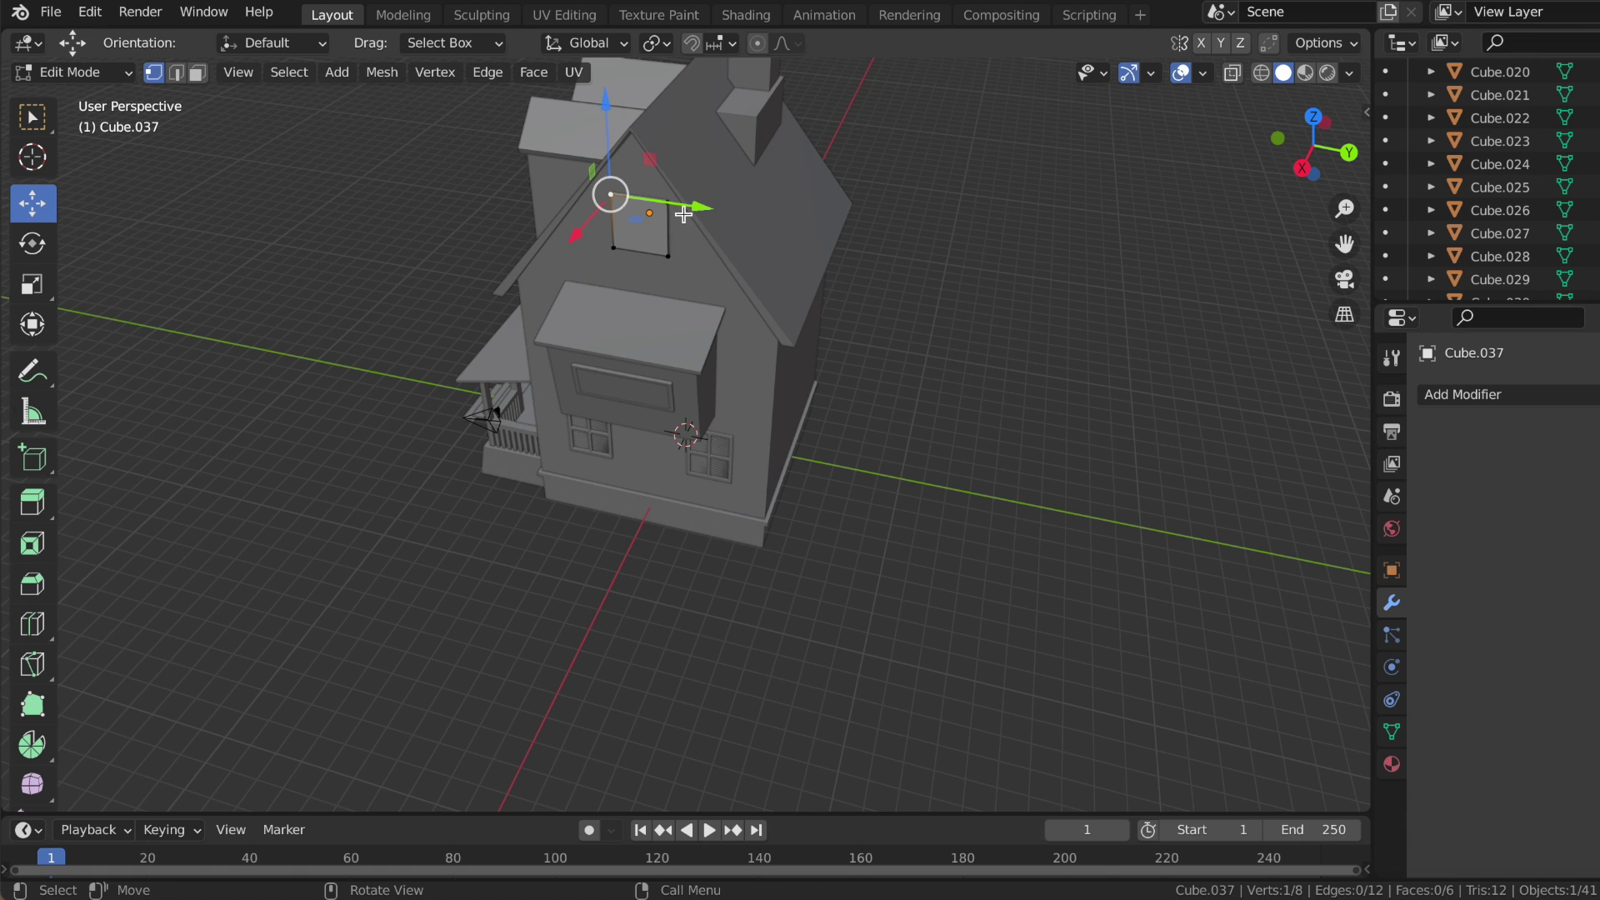
{"action": "key", "text": "m"}
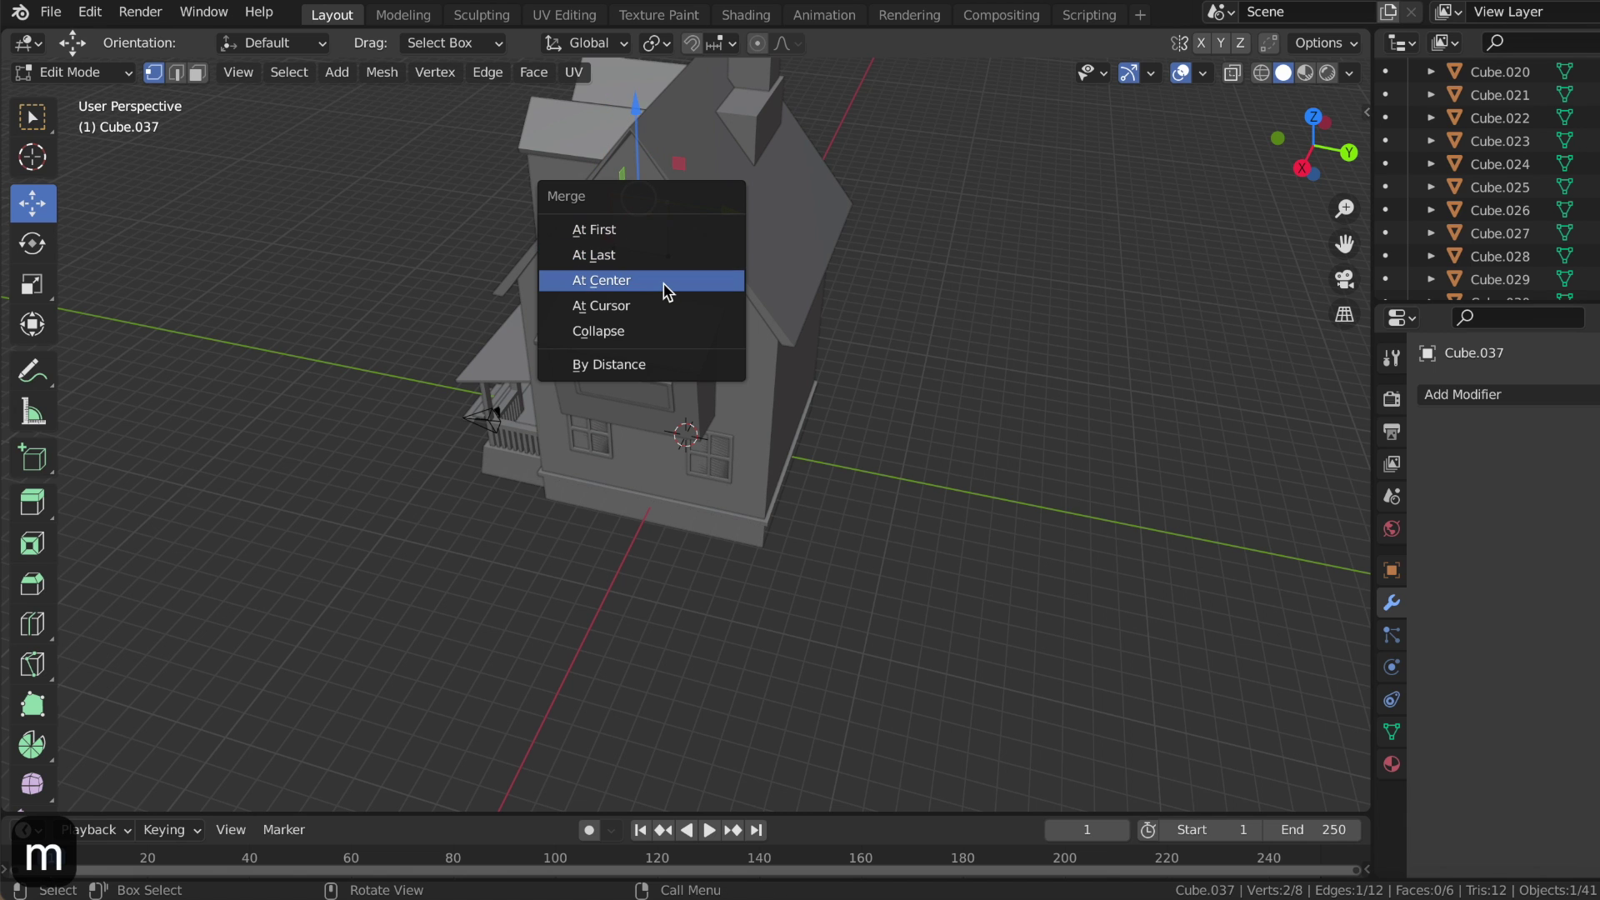
{"action": "left_click", "coordinate": [664, 289]}
{"action": "middle_click_drag", "start_coordinate": [824, 285], "coordinate": [971, 304]}
{"action": "key", "text": "Tab"}
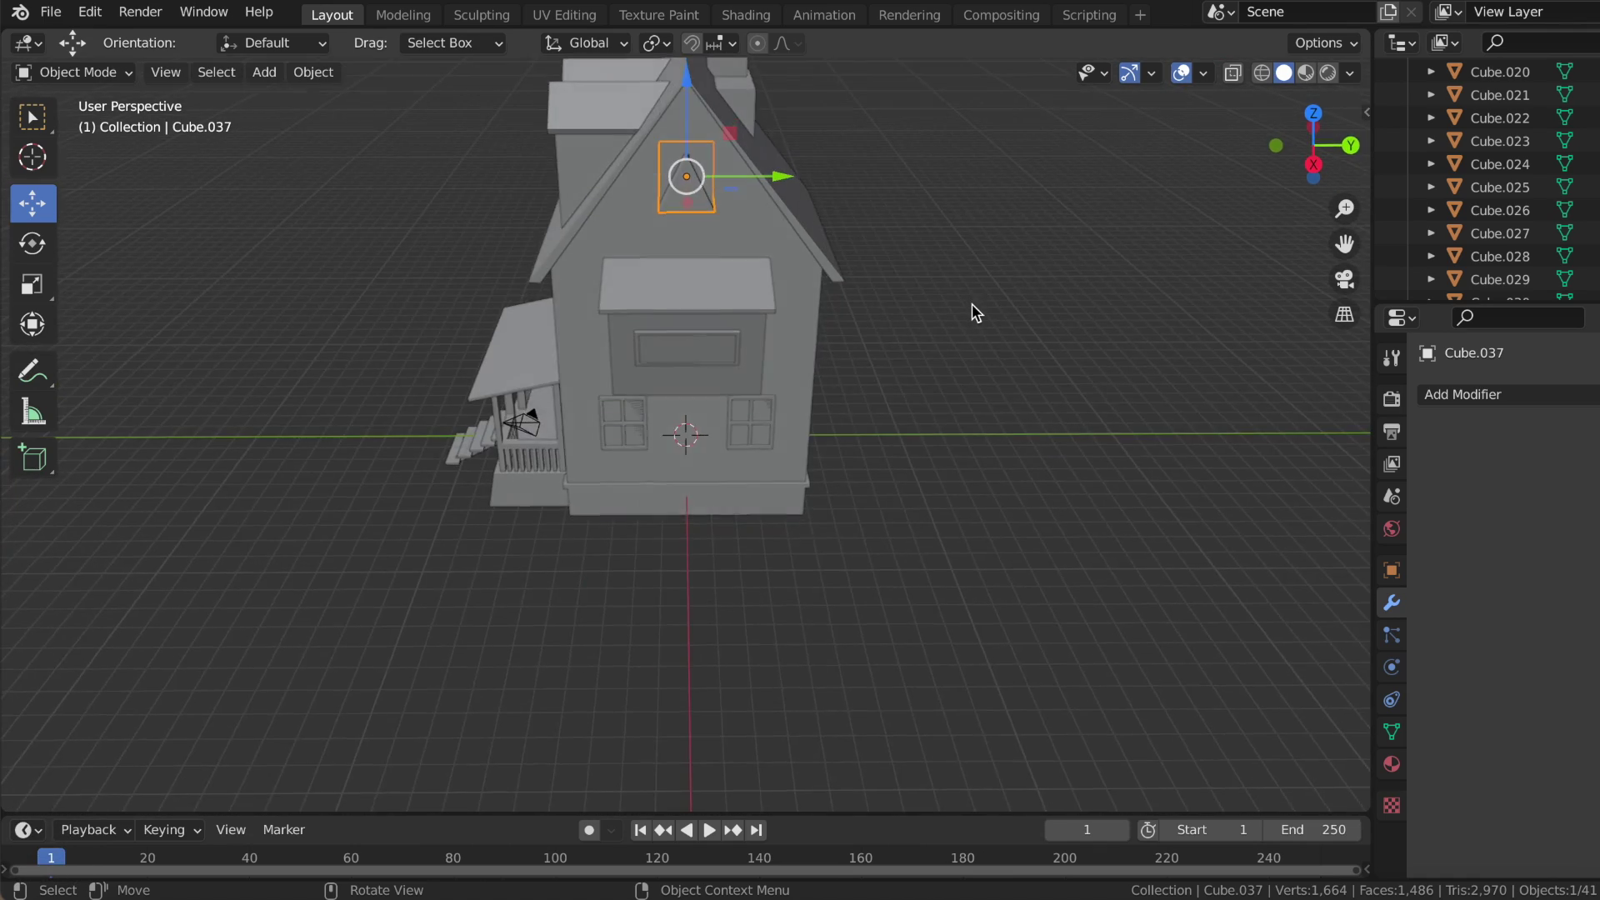
- Scale the wedge down and slide it into the front gable under the roof peak
{"action": "key", "text": "s"}
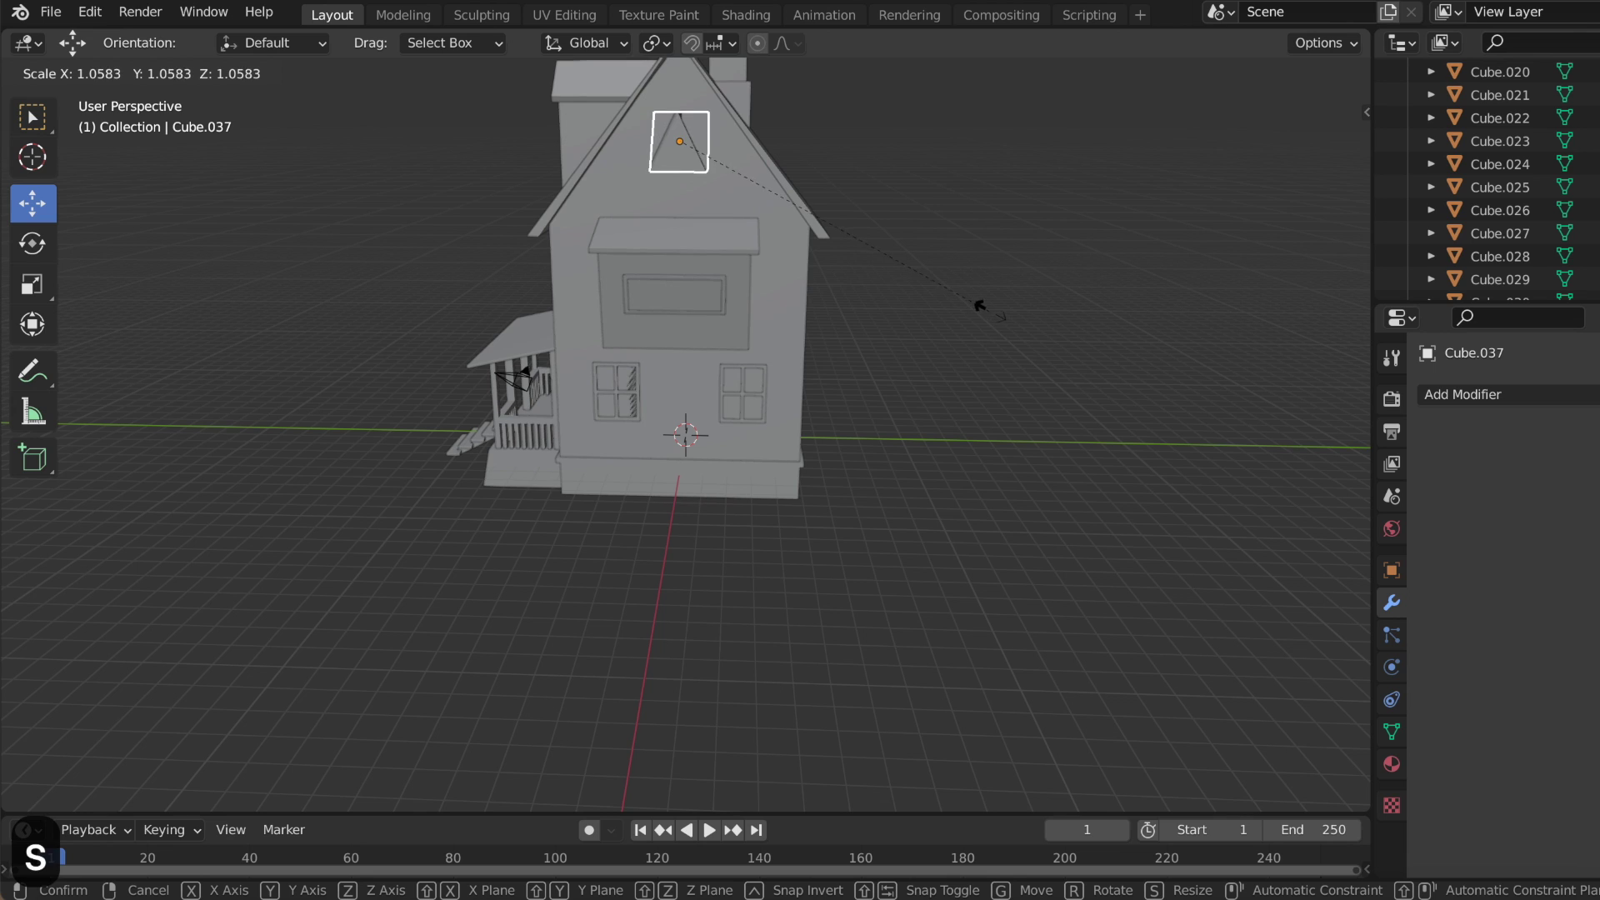
{"action": "left_click", "coordinate": [999, 305]}
{"action": "mouse_move", "coordinate": [1008, 313]}
{"action": "middle_mouse_down"}
{"action": "mouse_move", "coordinate": [567, 193]}
{"action": "mouse_move", "coordinate": [1180, 243]}
{"action": "mouse_move", "coordinate": [807, 167]}
{"action": "middle_mouse_up"}
{"action": "key", "text": "g"}
{"action": "left_click", "coordinate": [546, 173]}
{"action": "left_click_drag", "start_coordinate": [824, 153], "coordinate": [827, 154]}
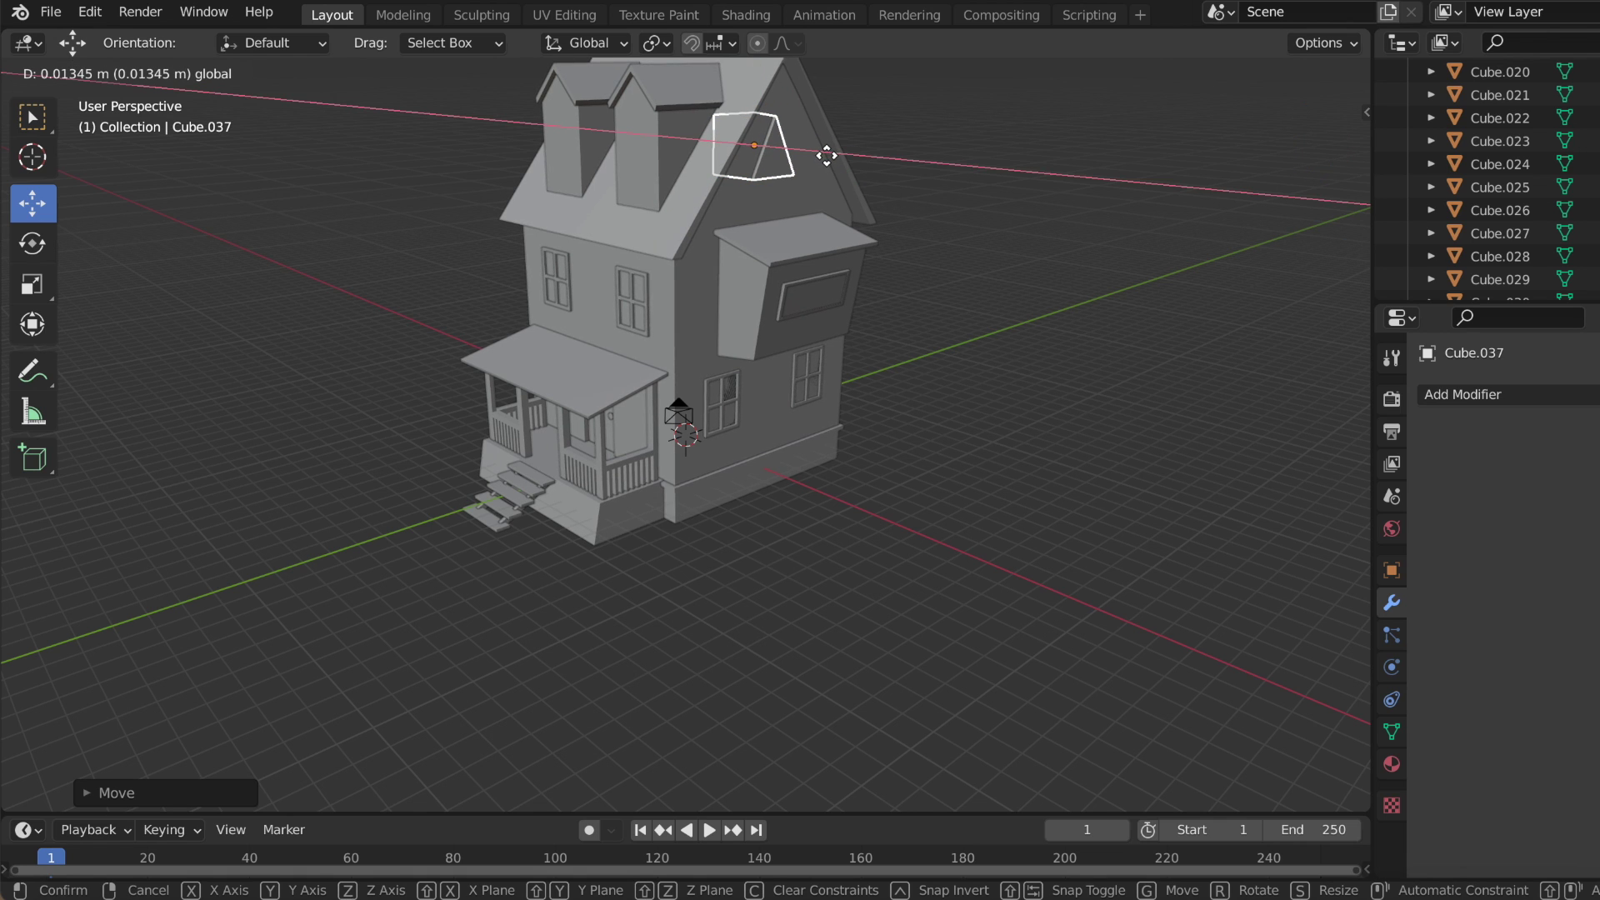
{"action": "left_click", "coordinate": [826, 155]}
{"action": "middle_click_drag", "start_coordinate": [1089, 217], "coordinate": [715, 157]}
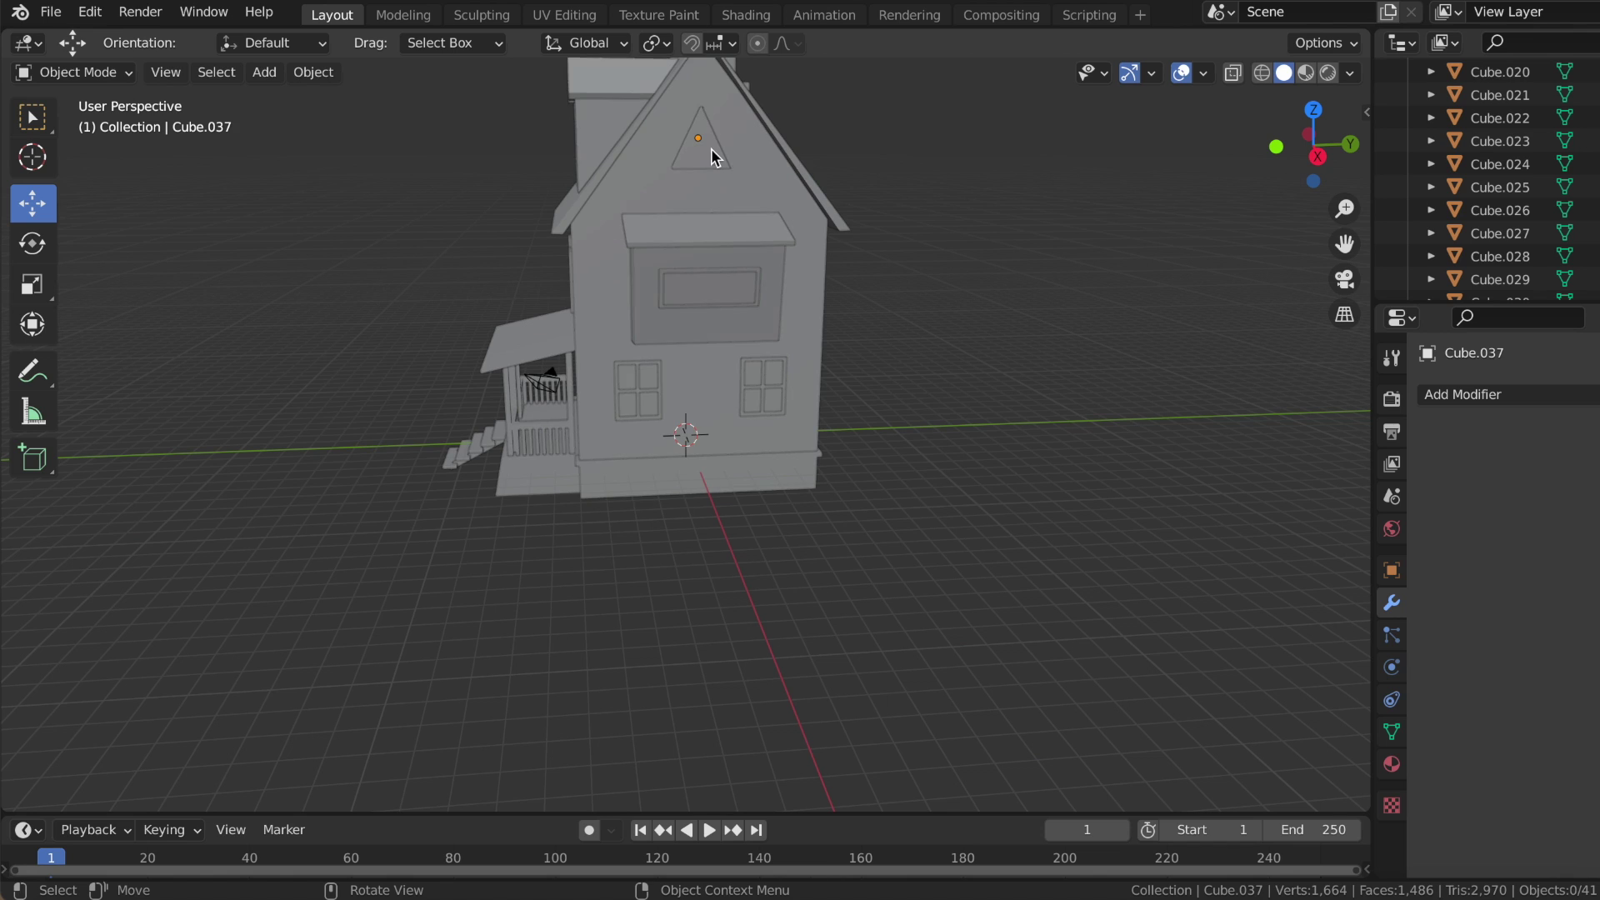
- Inset the wedge's triangular front face to create a frame border
{"action": "key", "text": "Tab"}
{"action": "key", "text": "3"}
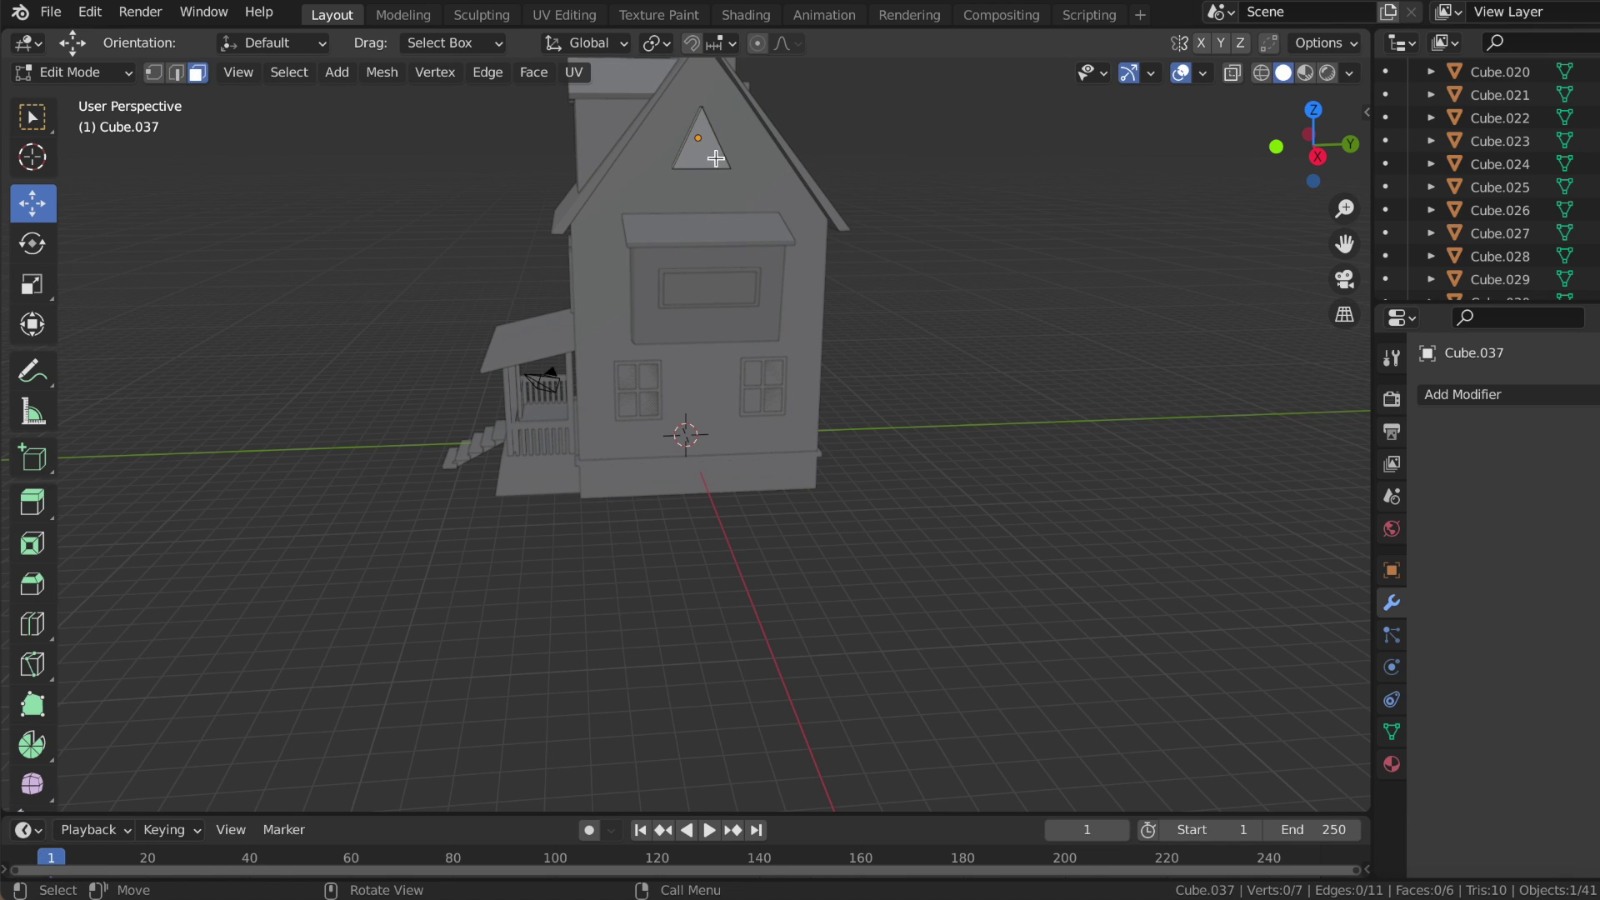
{"action": "left_click", "coordinate": [37, 552]}
{"action": "left_click_drag", "start_coordinate": [720, 150], "coordinate": [698, 192]}
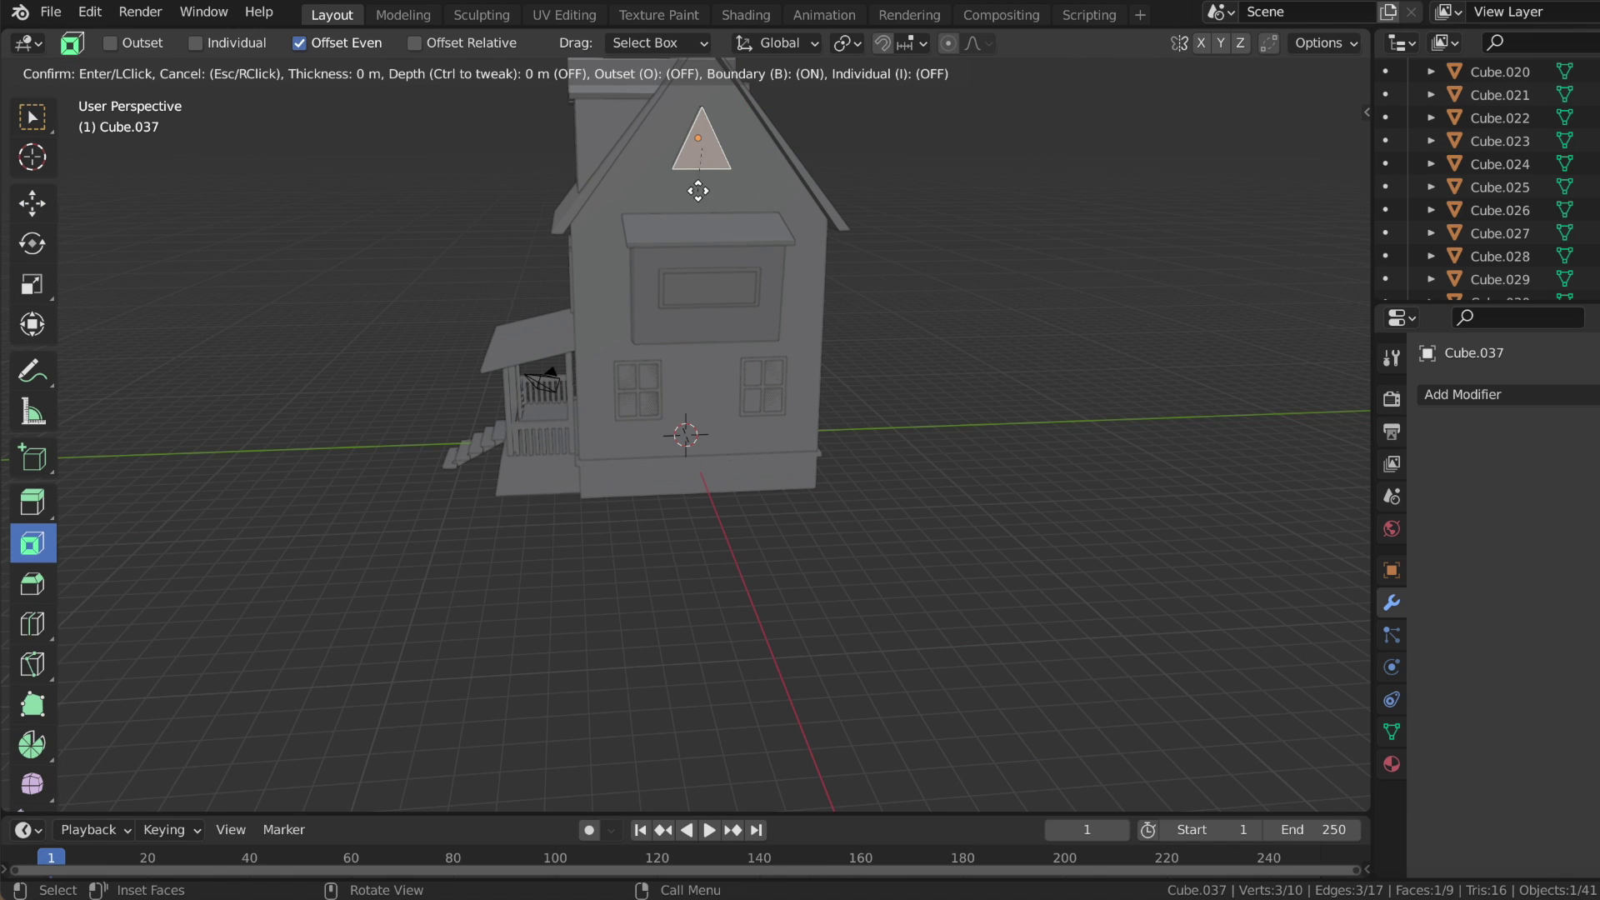
{"action": "mouse_move", "coordinate": [794, 378]}
{"action": "left_mouse_down"}
{"action": "mouse_move", "coordinate": [722, 150]}
{"action": "mouse_move", "coordinate": [736, 142]}
{"action": "left_mouse_up"}
{"action": "mouse_move", "coordinate": [736, 142]}
{"action": "middle_mouse_down"}
{"action": "mouse_move", "coordinate": [585, 200]}
{"action": "mouse_move", "coordinate": [798, 210]}
{"action": "middle_mouse_up"}
{"action": "left_click_drag", "start_coordinate": [798, 209], "coordinate": [780, 198]}
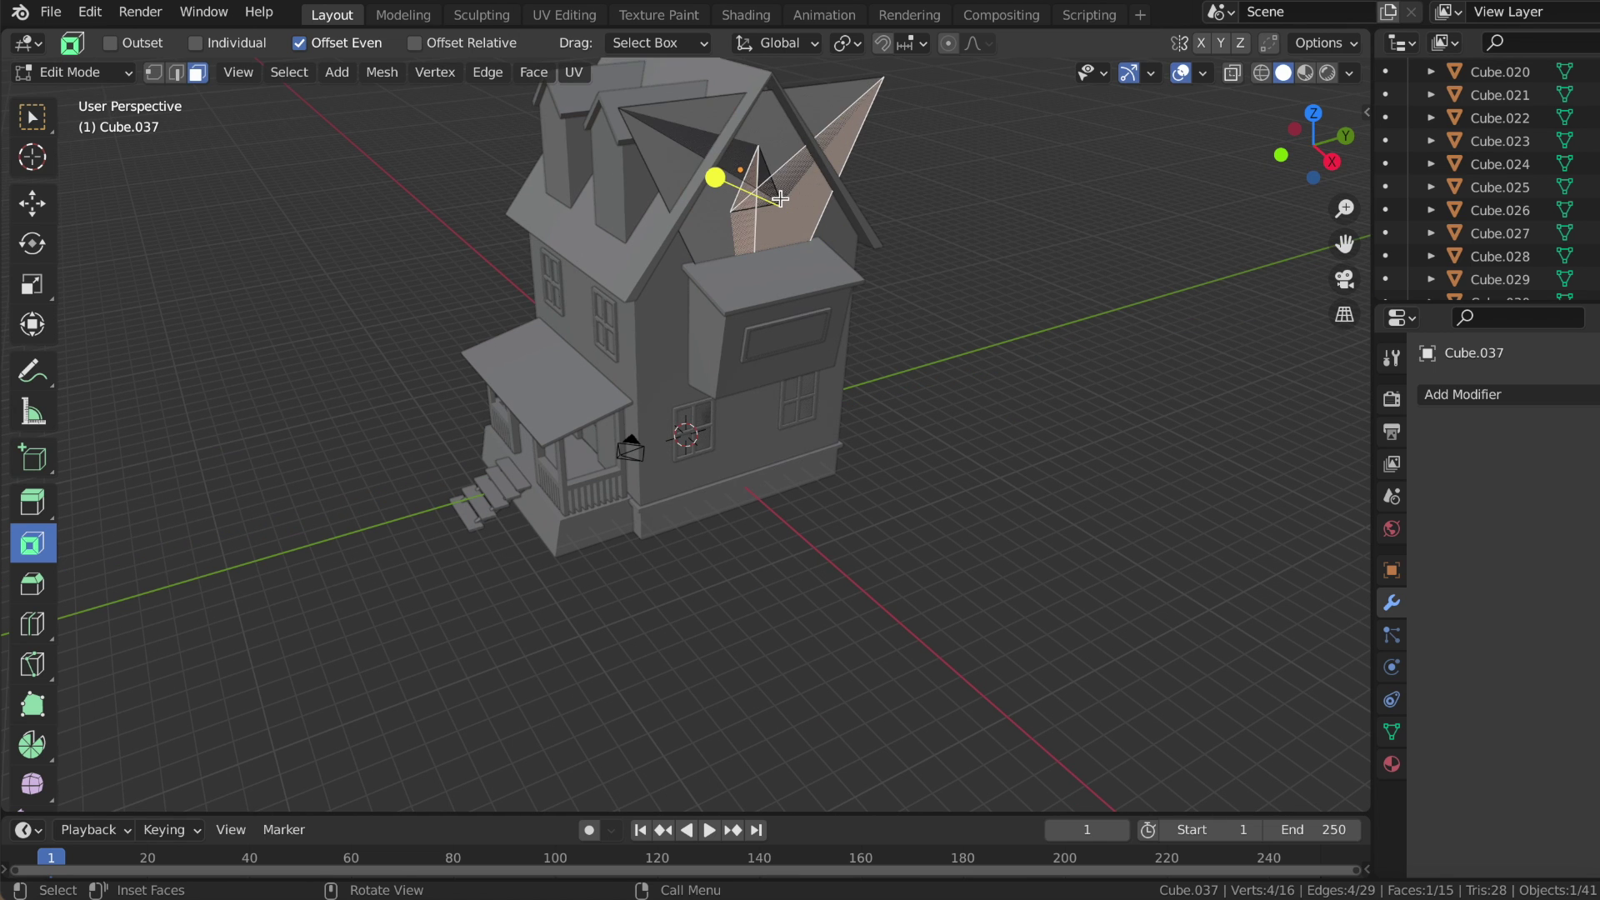
{"action": "key", "text": "super+z"}
{"action": "key", "text": "super+z"}
{"action": "key", "text": "i"}
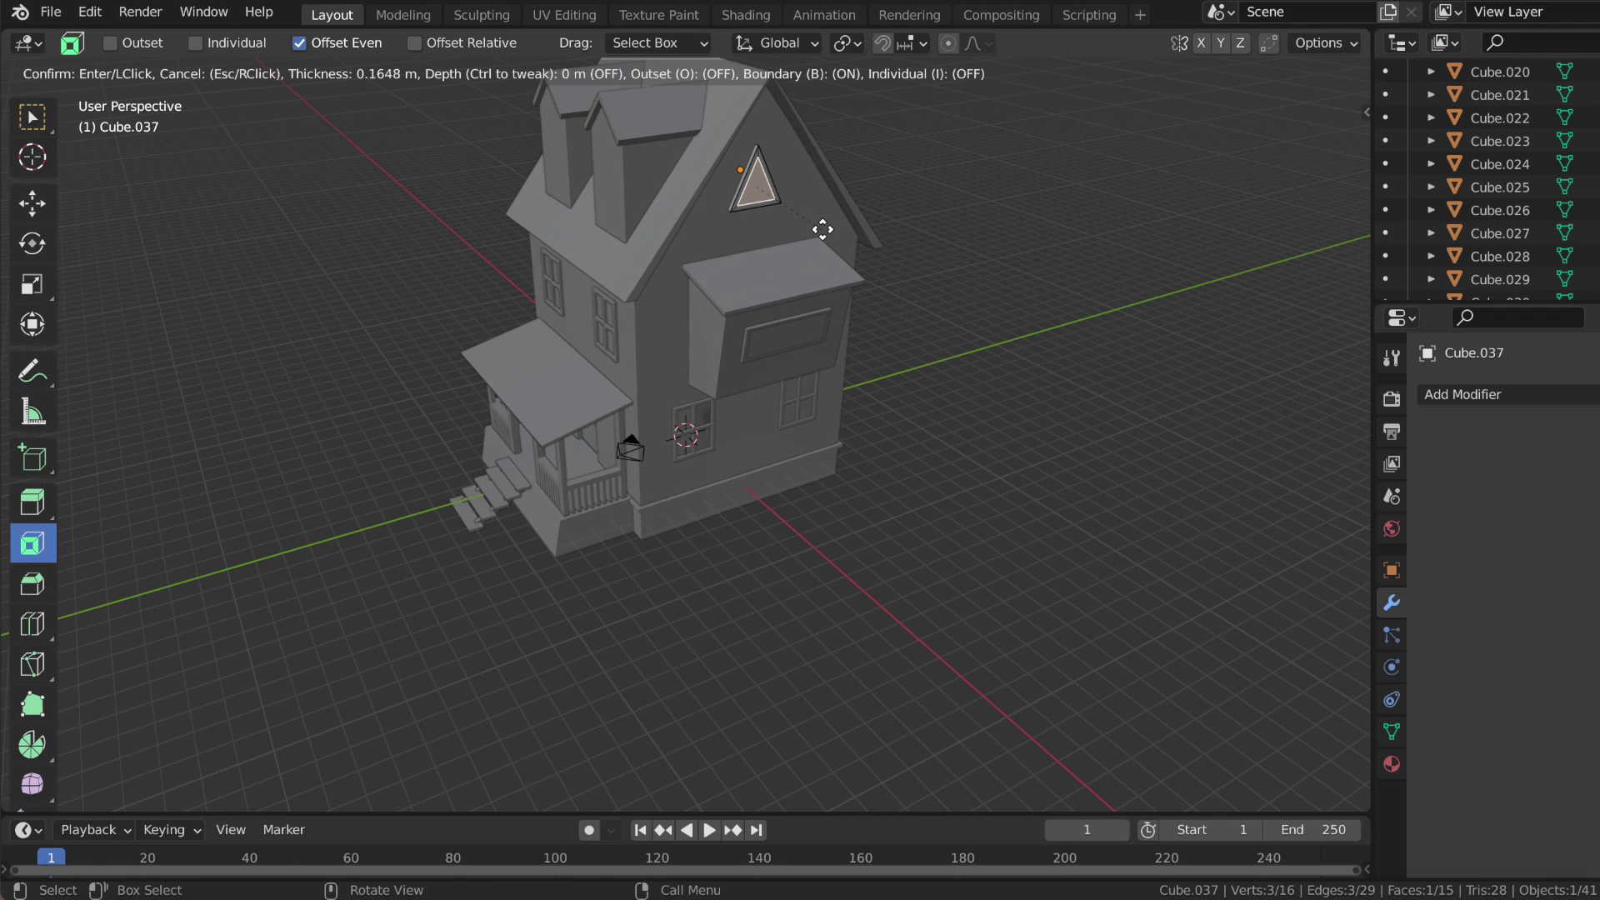
{"action": "left_click", "coordinate": [824, 227]}
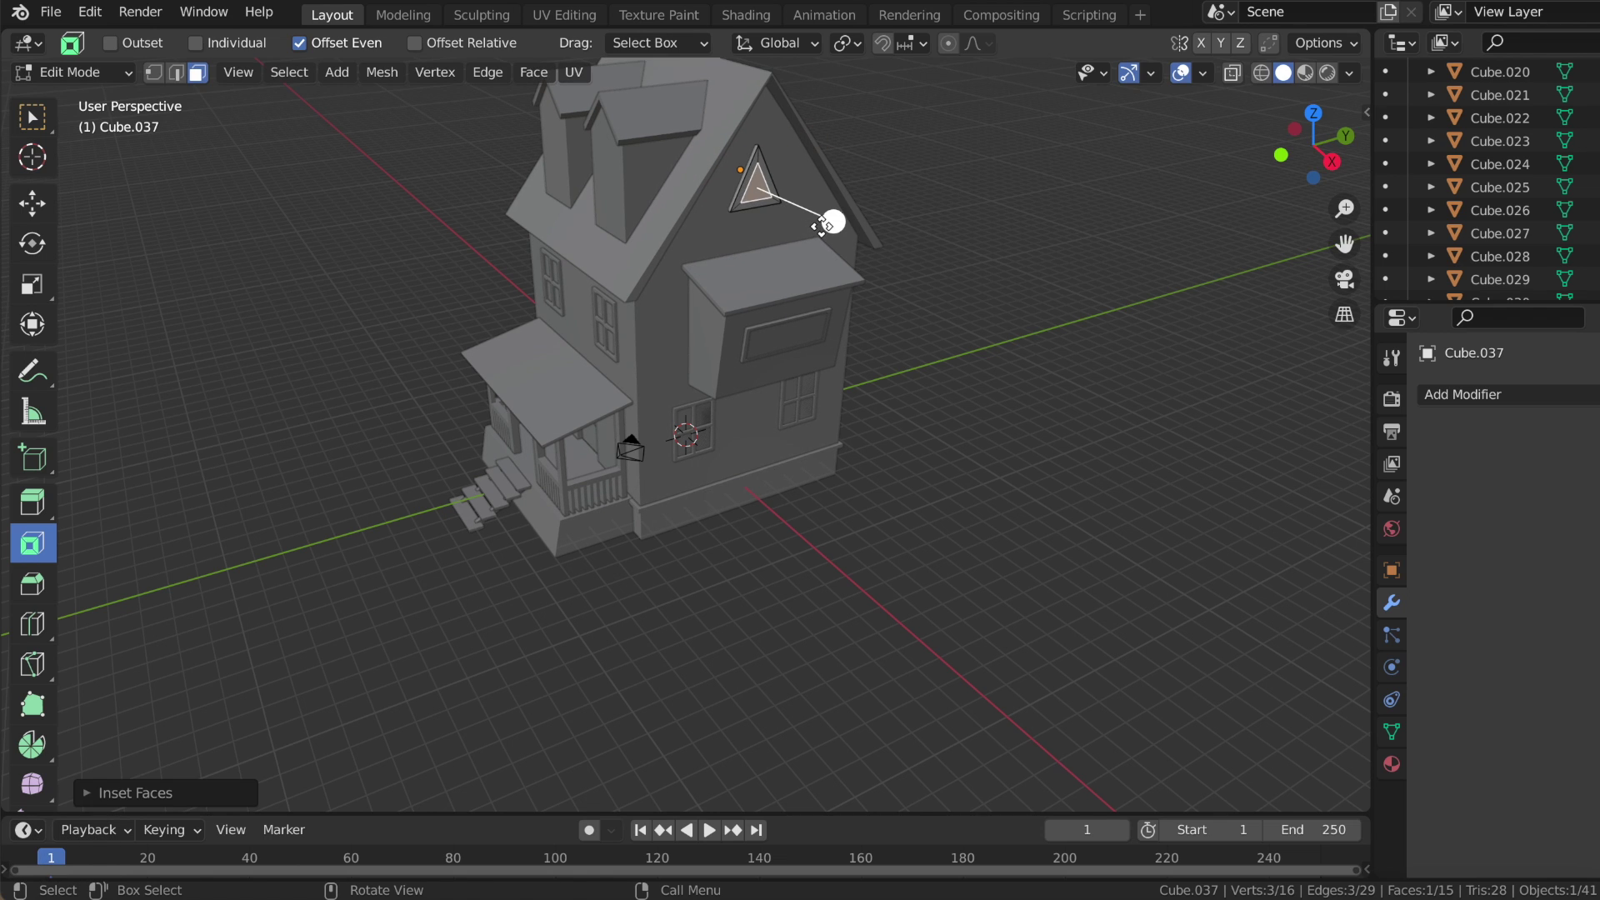
{"action": "mouse_move", "coordinate": [833, 223]}
{"action": "left_mouse_down"}
{"action": "mouse_move", "coordinate": [812, 198]}
{"action": "mouse_move", "coordinate": [823, 216]}
{"action": "left_mouse_up"}
{"action": "key", "text": "super+z"}
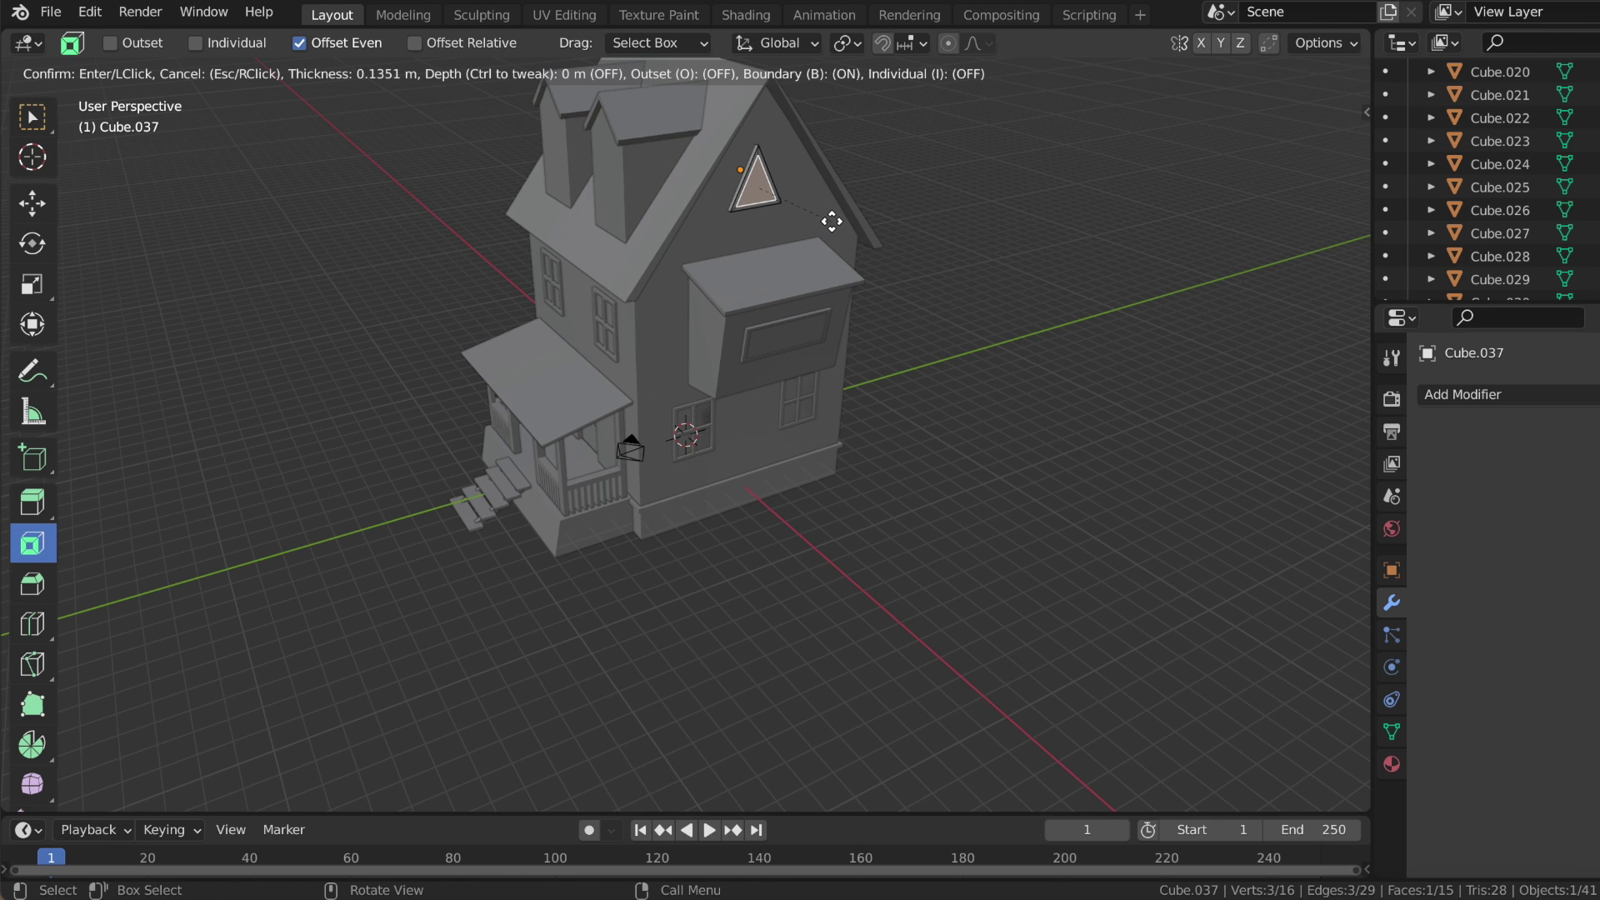
{"action": "left_click", "coordinate": [831, 221]}
- Extrude the inset triangle inward by about 0.054 m
{"action": "key", "text": "e"}
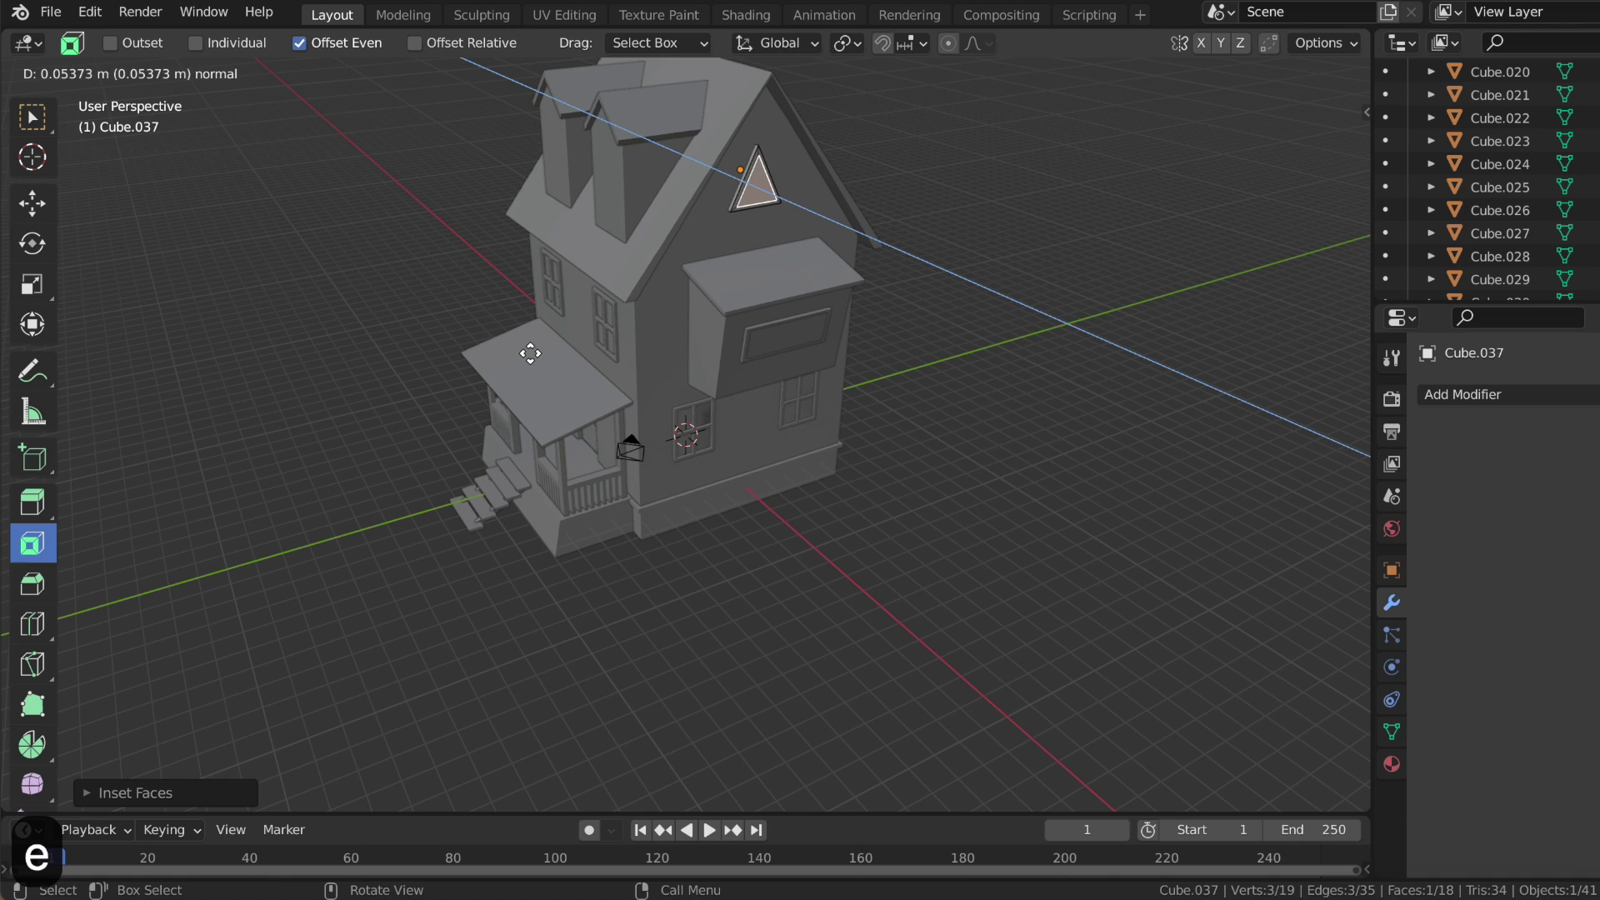
{"action": "left_click", "coordinate": [529, 353]}
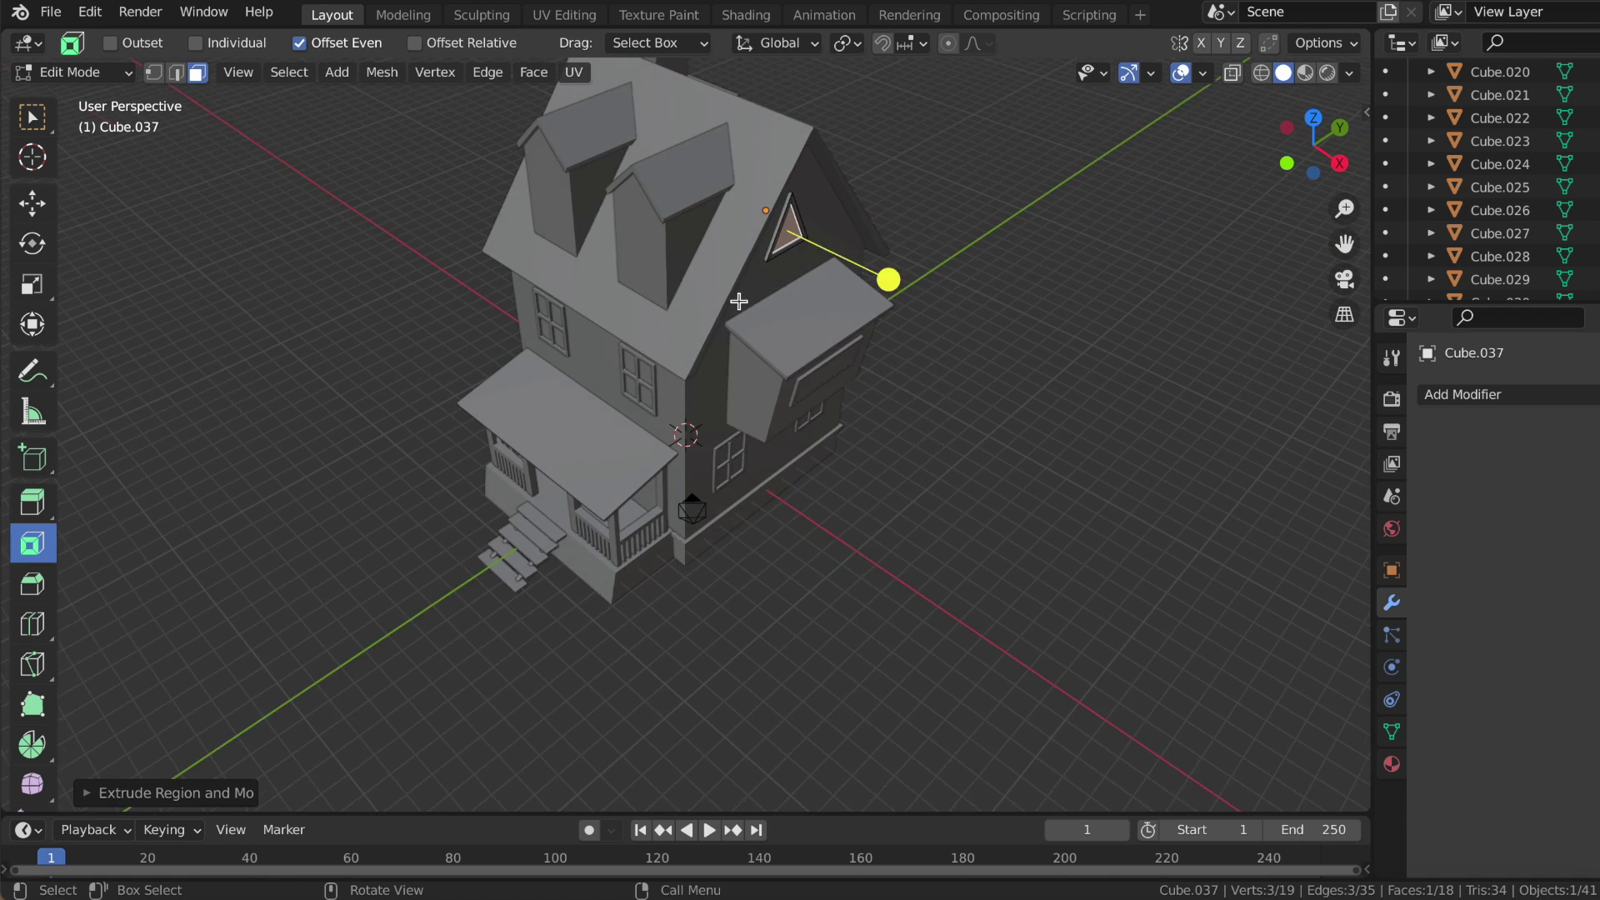
{"action": "scroll", "coordinate": [738, 300], "scroll_direction": "up", "scroll_amount": 5}
{"action": "scroll", "coordinate": [738, 301], "scroll_direction": "up", "scroll_amount": 2}
{"action": "scroll", "coordinate": [738, 301], "scroll_direction": "up", "scroll_amount": 2}
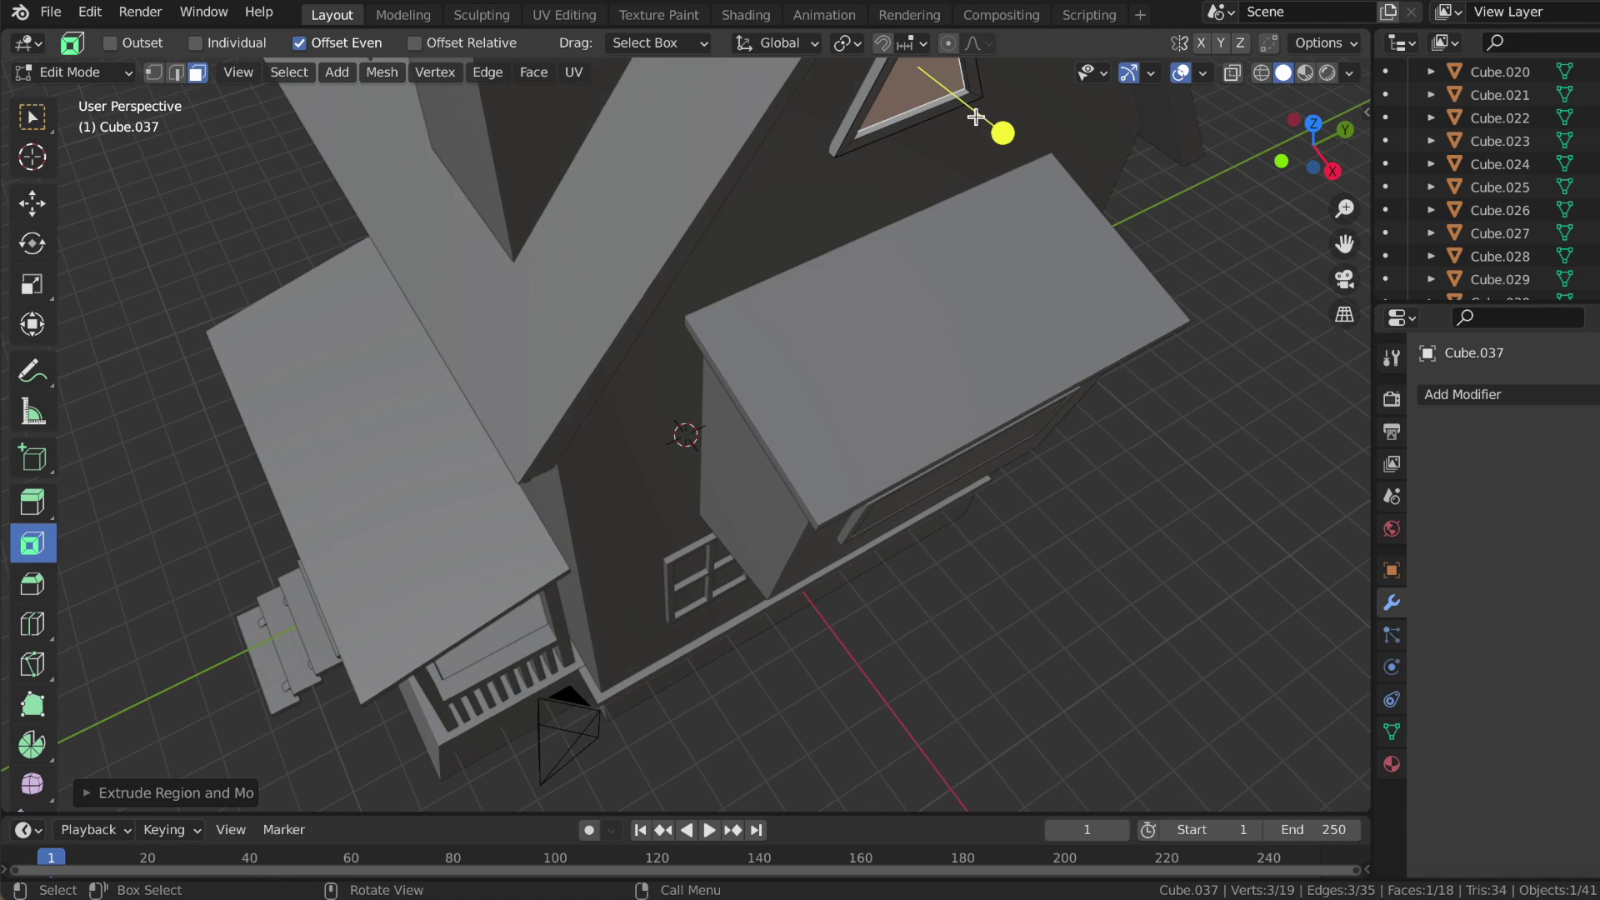
- Separate the recessed triangle pane into its own object and return to Object Mode
{"action": "right_click", "coordinate": [890, 95]}
{"action": "left_click", "coordinate": [1023, 406]}
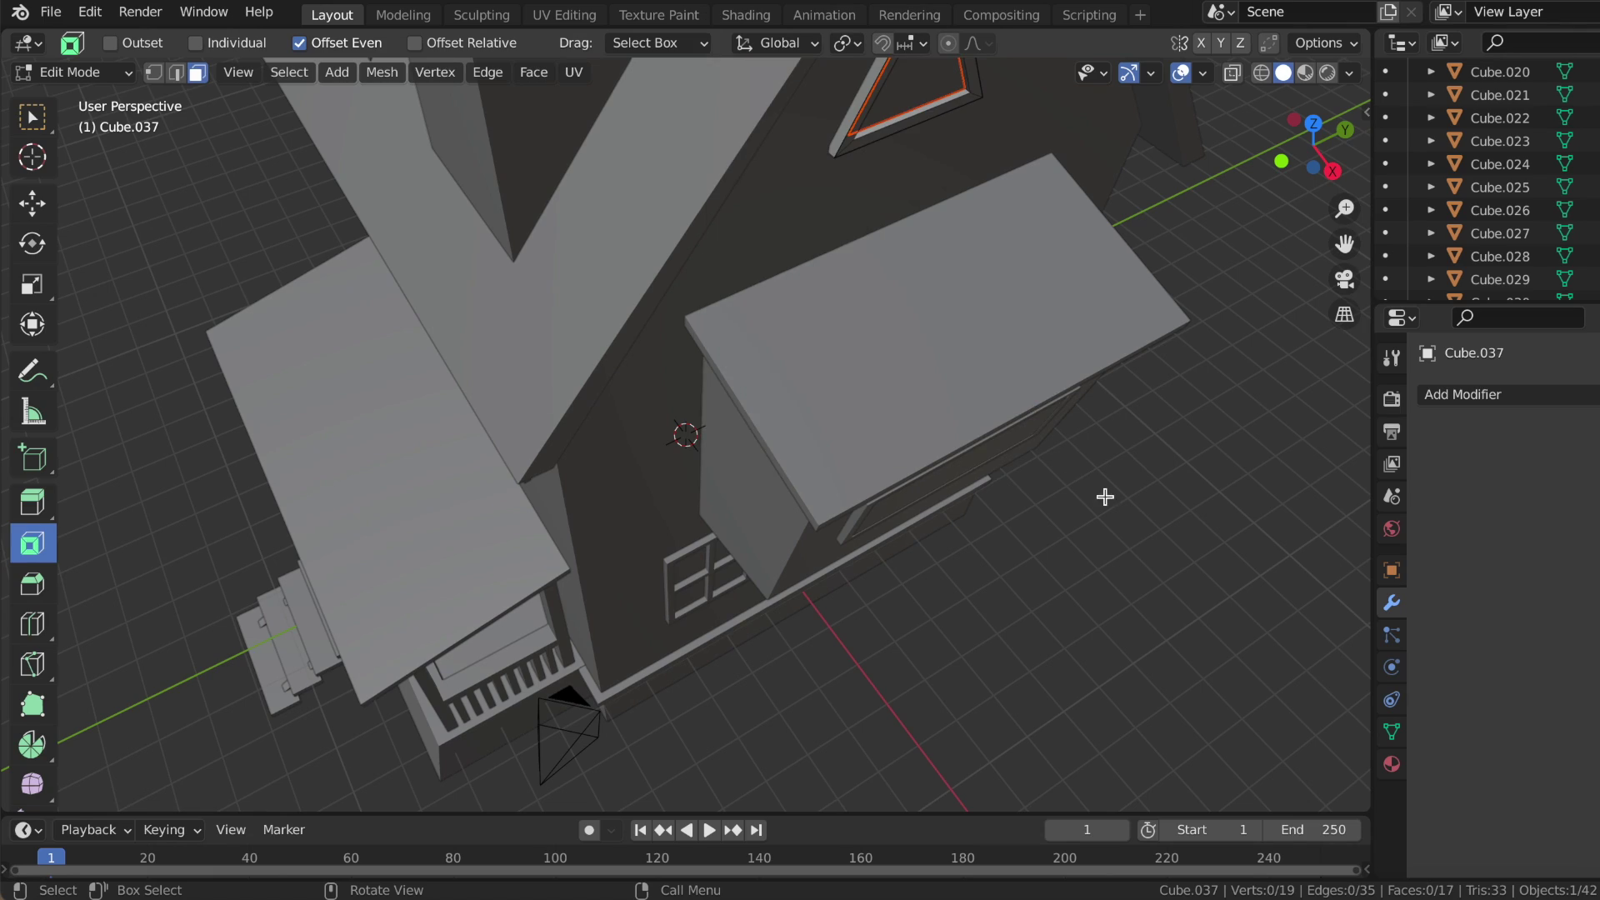
{"action": "key", "text": "Tab"}
{"action": "scroll", "coordinate": [1104, 496], "scroll_direction": "down", "scroll_amount": 5}
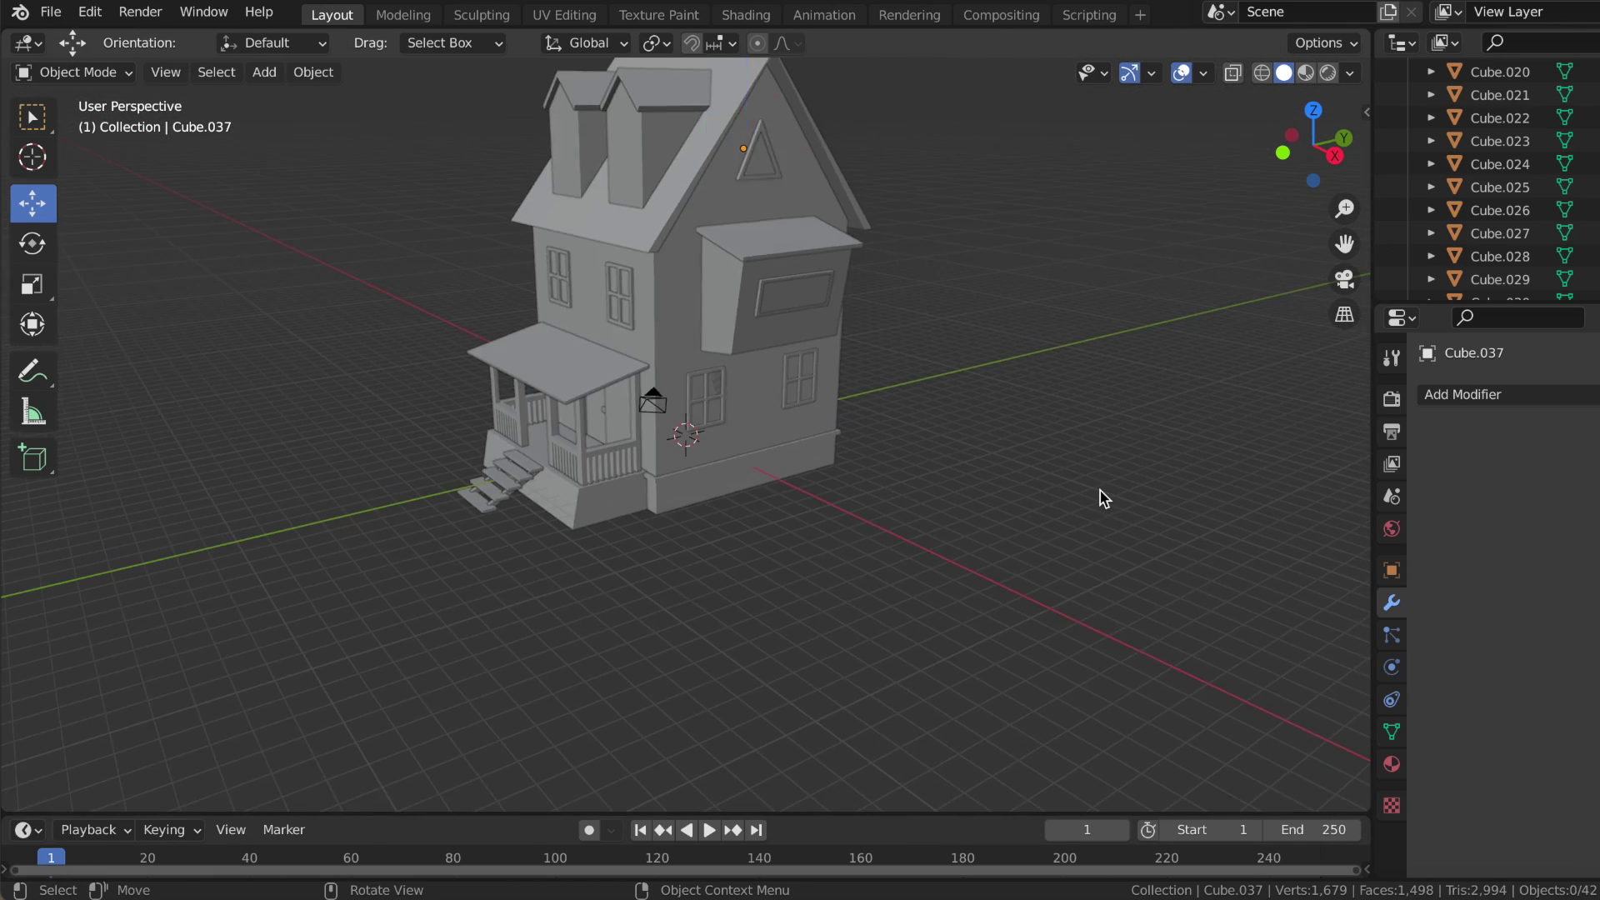
- Copy both pieces of the front upper window and paste a duplicate up on the roof
{"action": "middle_click_drag", "start_coordinate": [1105, 498], "coordinate": [1105, 497]}
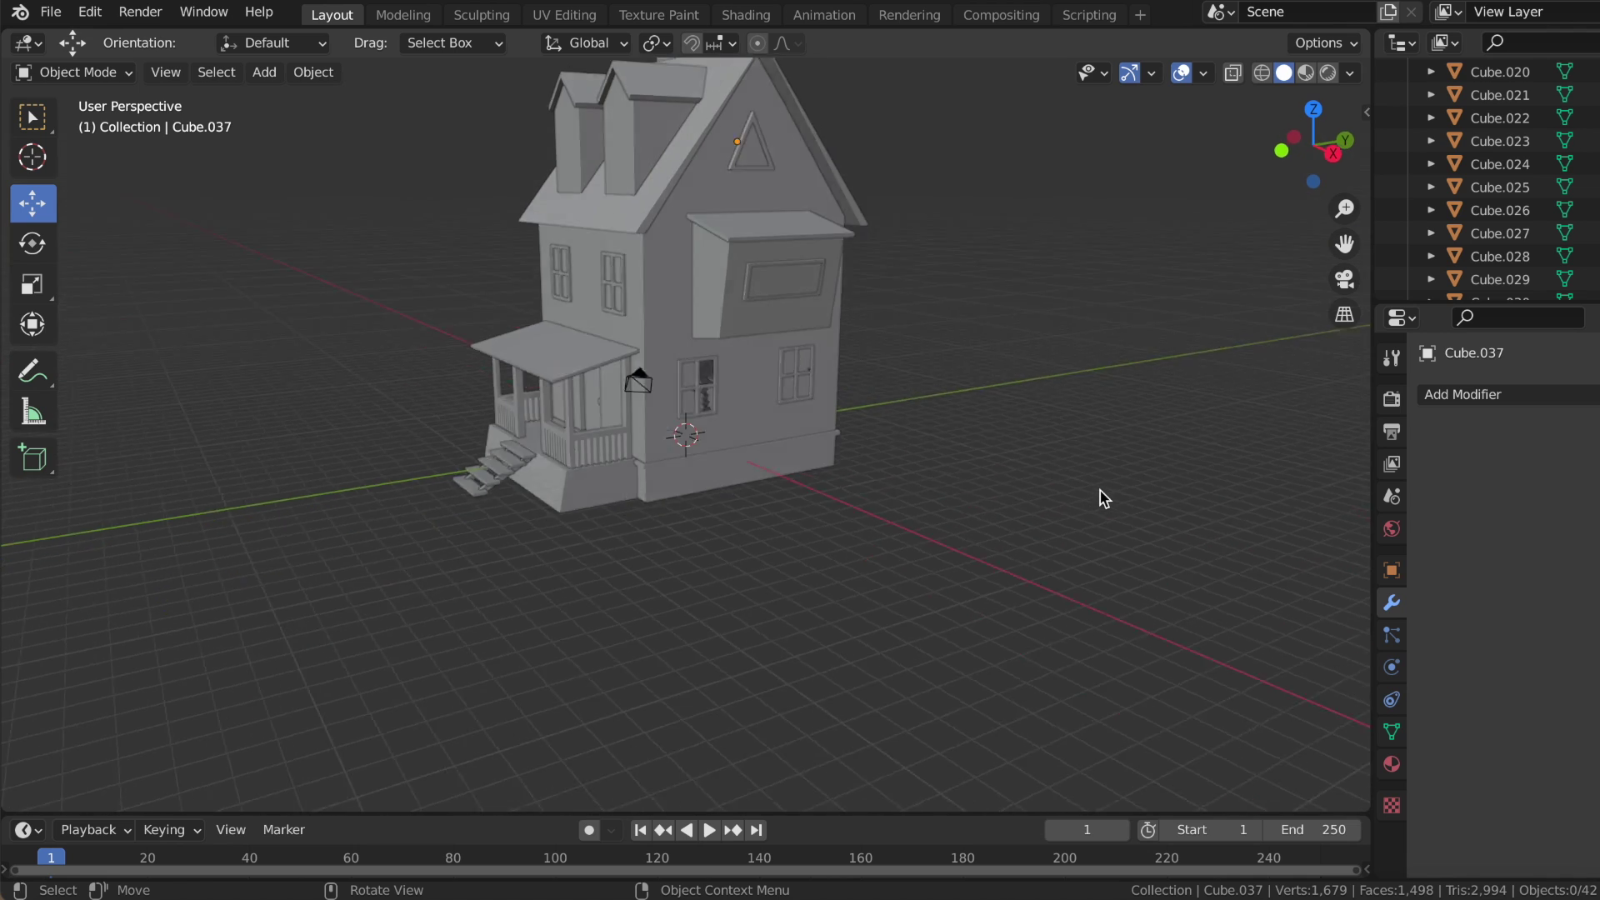
{"action": "middle_click_drag", "start_coordinate": [1105, 497], "coordinate": [1105, 498]}
{"action": "left_click", "coordinate": [641, 332]}
{"action": "scroll", "coordinate": [642, 332], "scroll_direction": "up", "scroll_amount": 2}
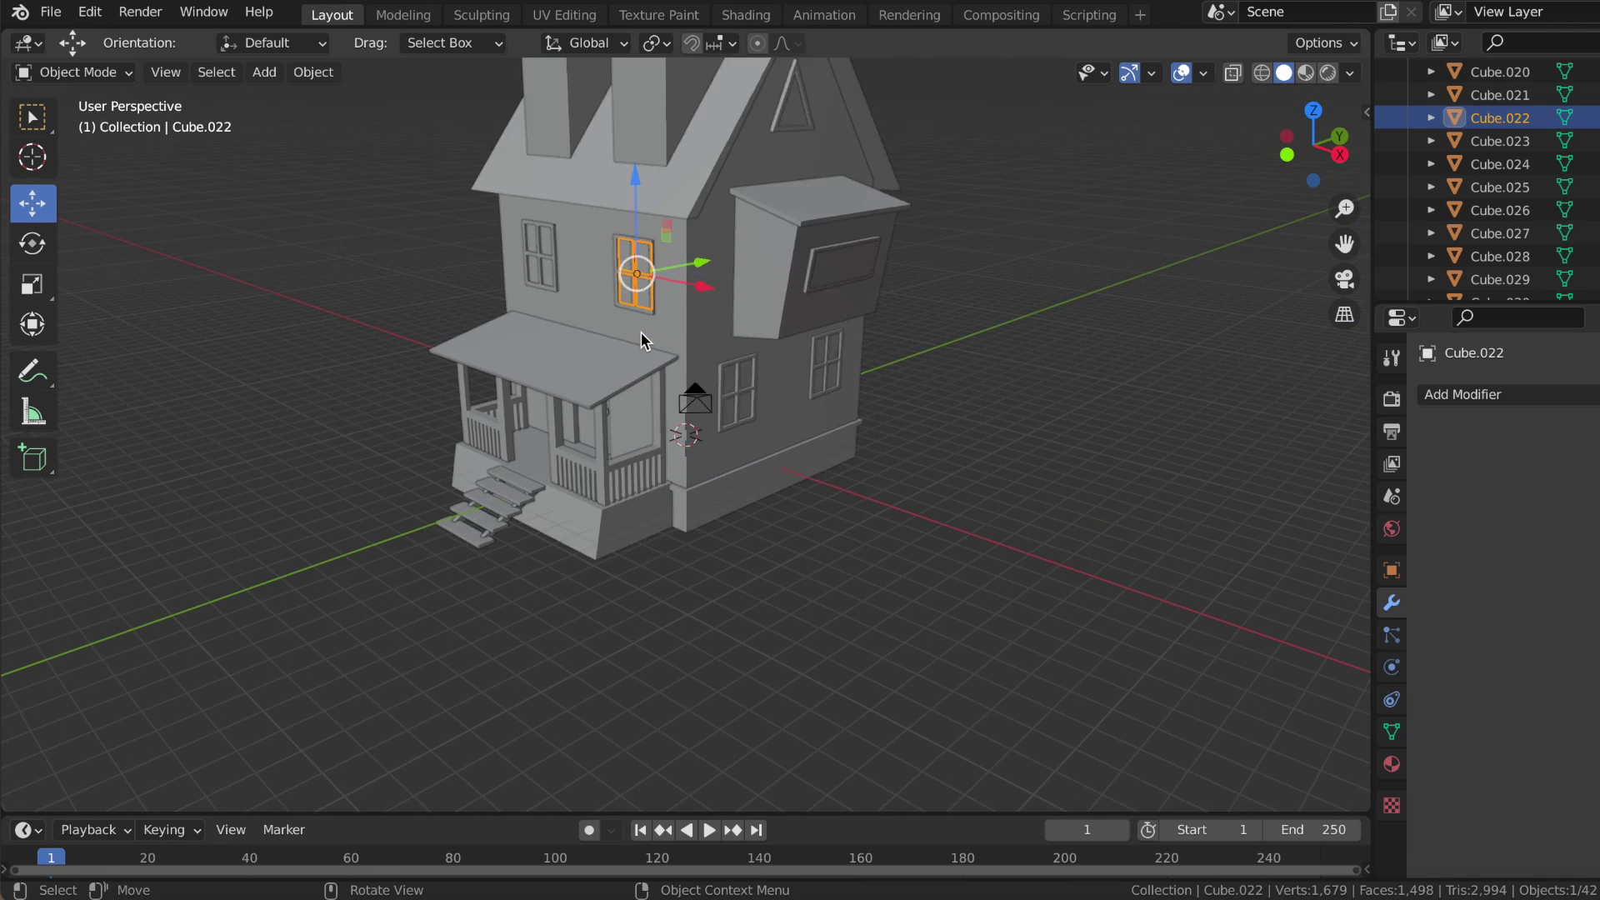
{"action": "scroll", "coordinate": [644, 340], "scroll_direction": "up", "scroll_amount": 2}
{"action": "left_click", "coordinate": [582, 234], "text": "shift"}
{"action": "scroll", "coordinate": [613, 238], "scroll_direction": "down", "scroll_amount": 3}
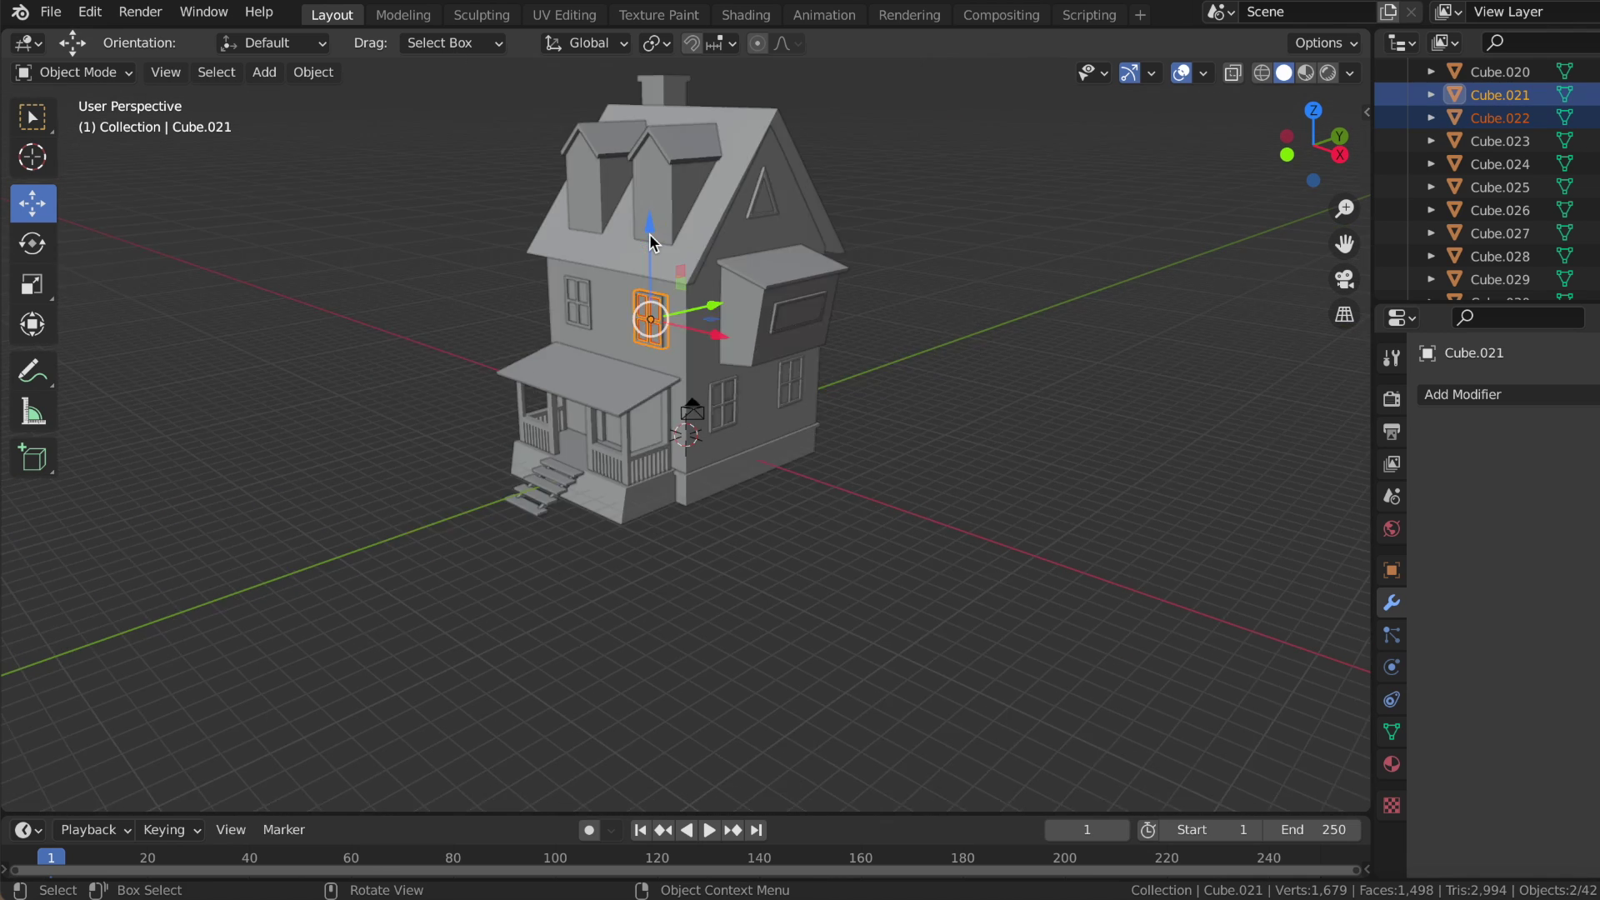
{"action": "middle_click_drag", "start_coordinate": [613, 239], "coordinate": [648, 234]}
{"action": "key", "text": "ctrl+c"}
{"action": "key", "text": "ctrl+v"}
{"action": "key", "text": "g"}
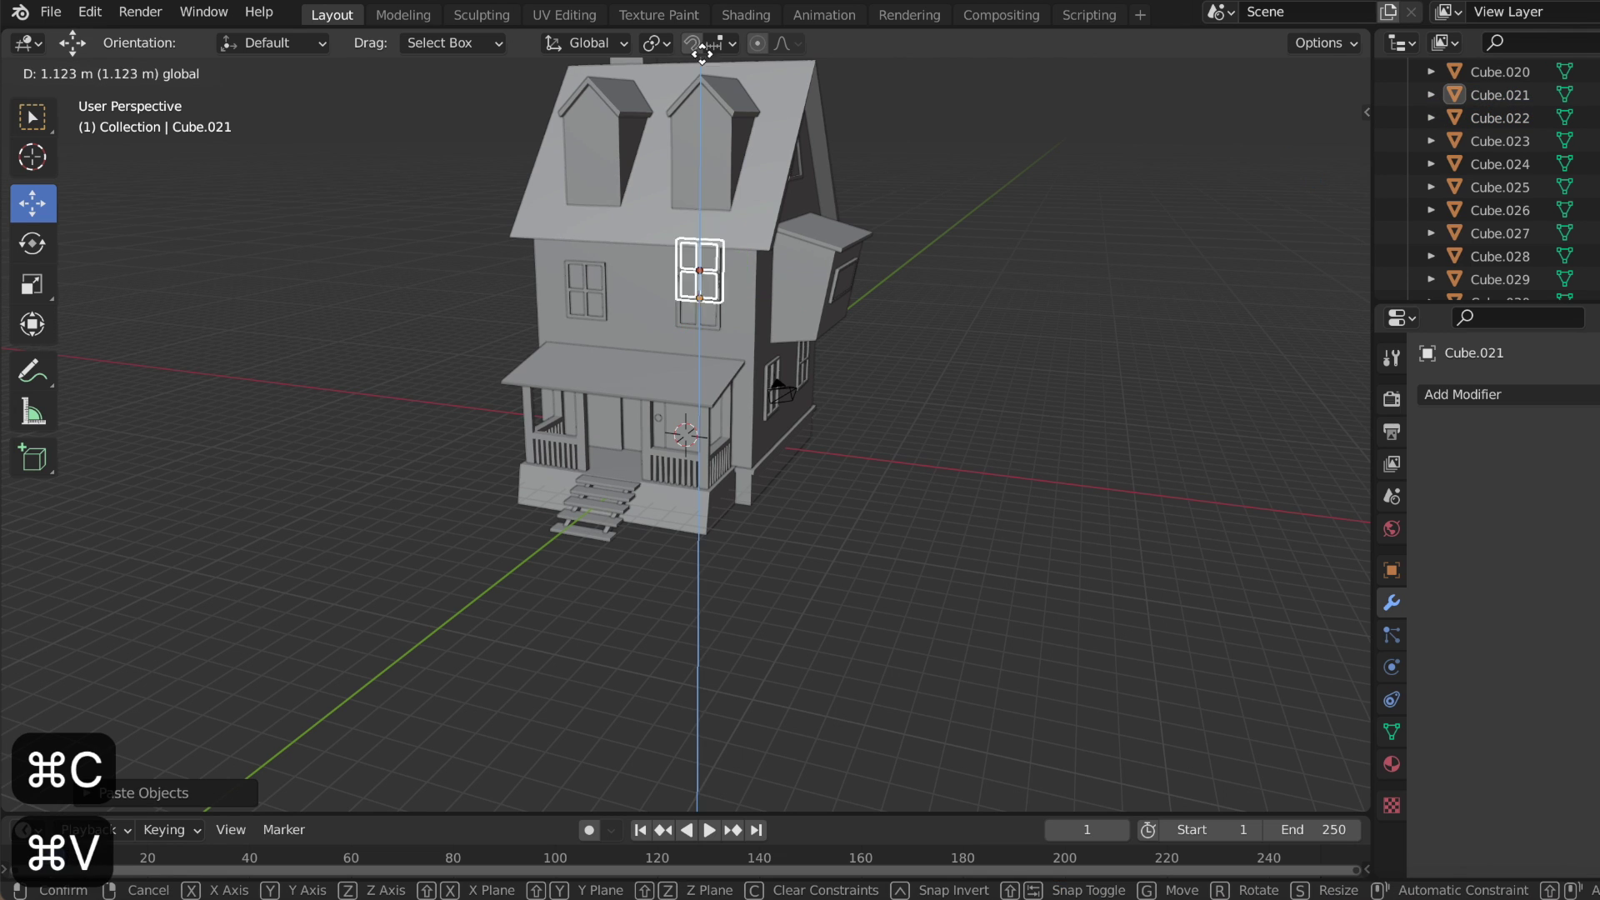
{"action": "left_click", "coordinate": [871, 146]}
- Position the window copy on the right dormer
{"action": "middle_click_drag", "start_coordinate": [872, 146], "coordinate": [1359, 150]}
{"action": "scroll", "coordinate": [991, 215], "scroll_direction": "up", "scroll_amount": 1}
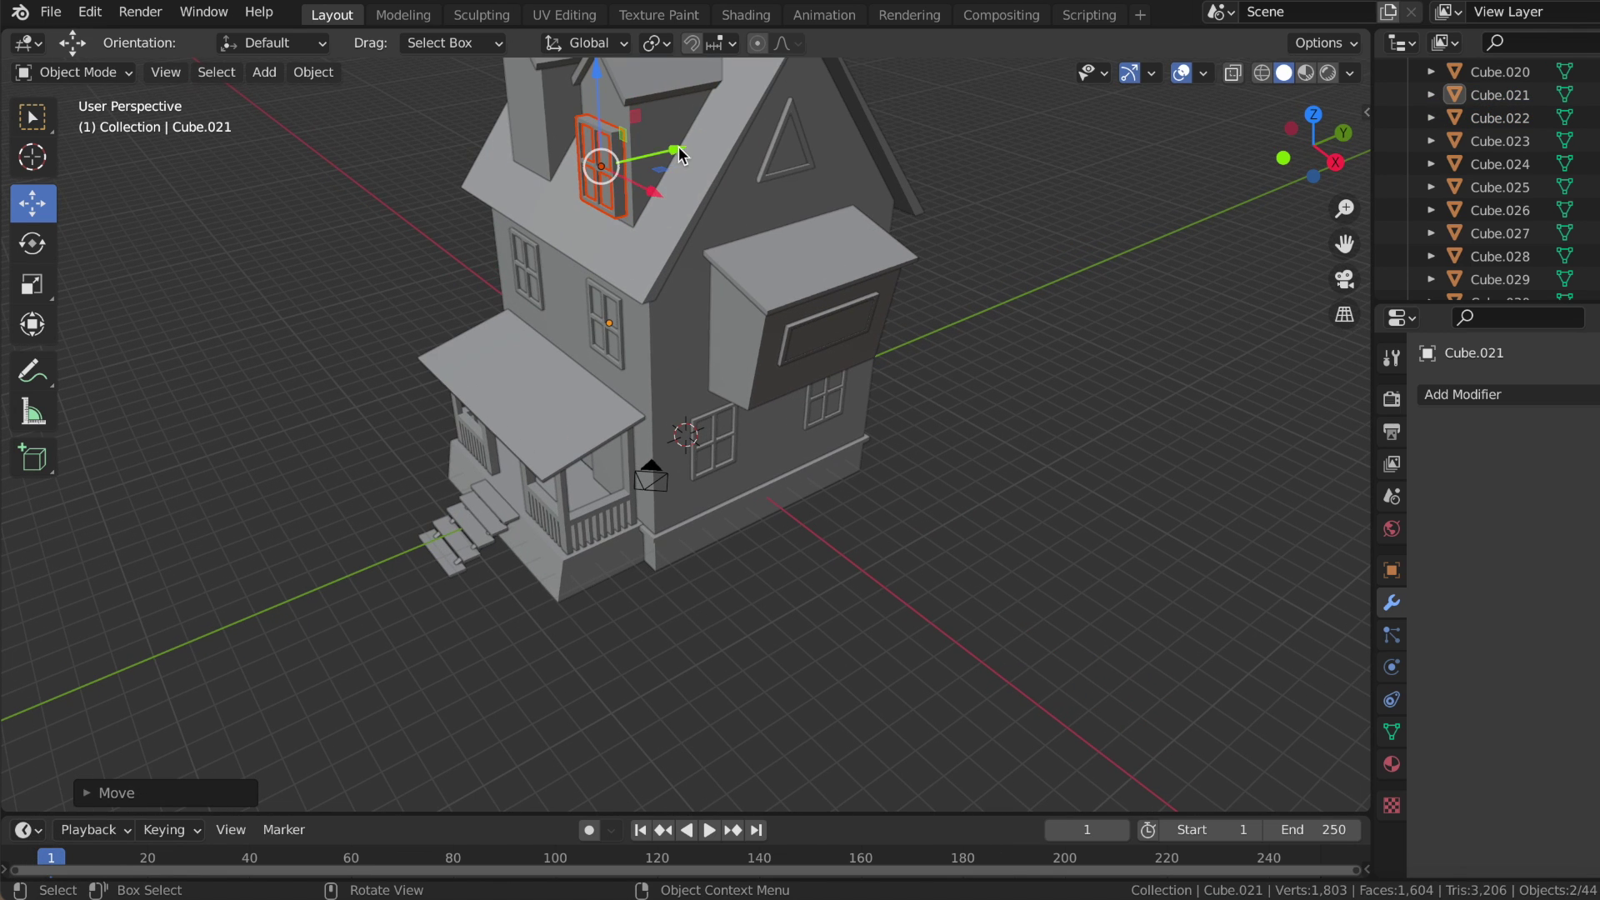
{"action": "key", "text": "g"}
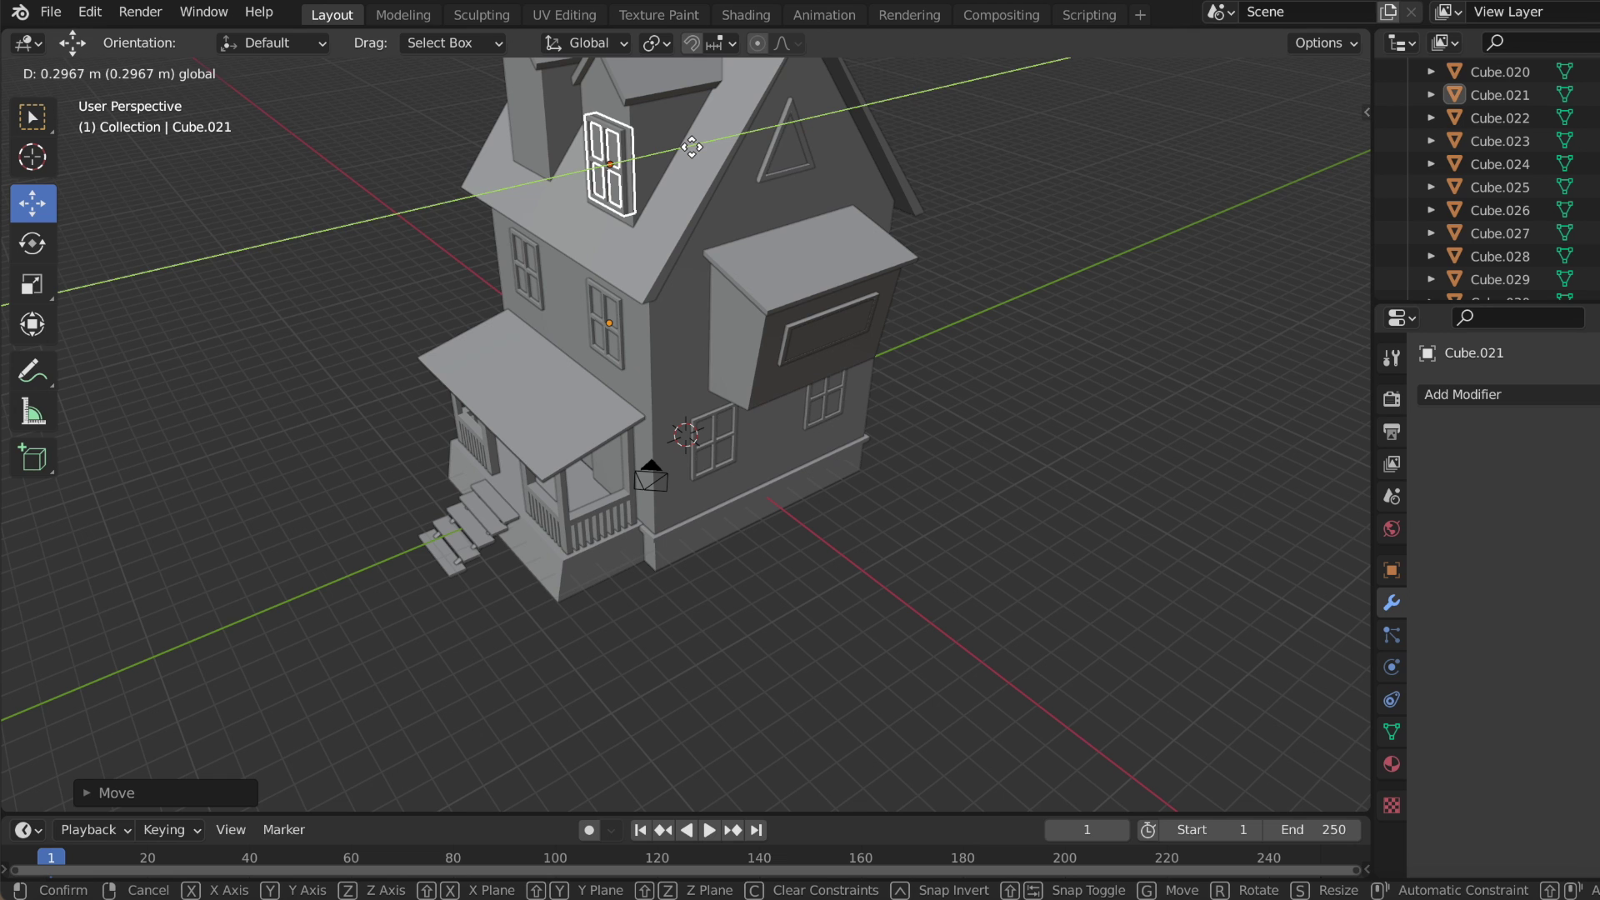
{"action": "left_click", "coordinate": [691, 146]}
{"action": "left_click_drag", "start_coordinate": [606, 58], "coordinate": [606, 818]}
{"action": "middle_click_drag", "start_coordinate": [607, 818], "coordinate": [862, 491]}
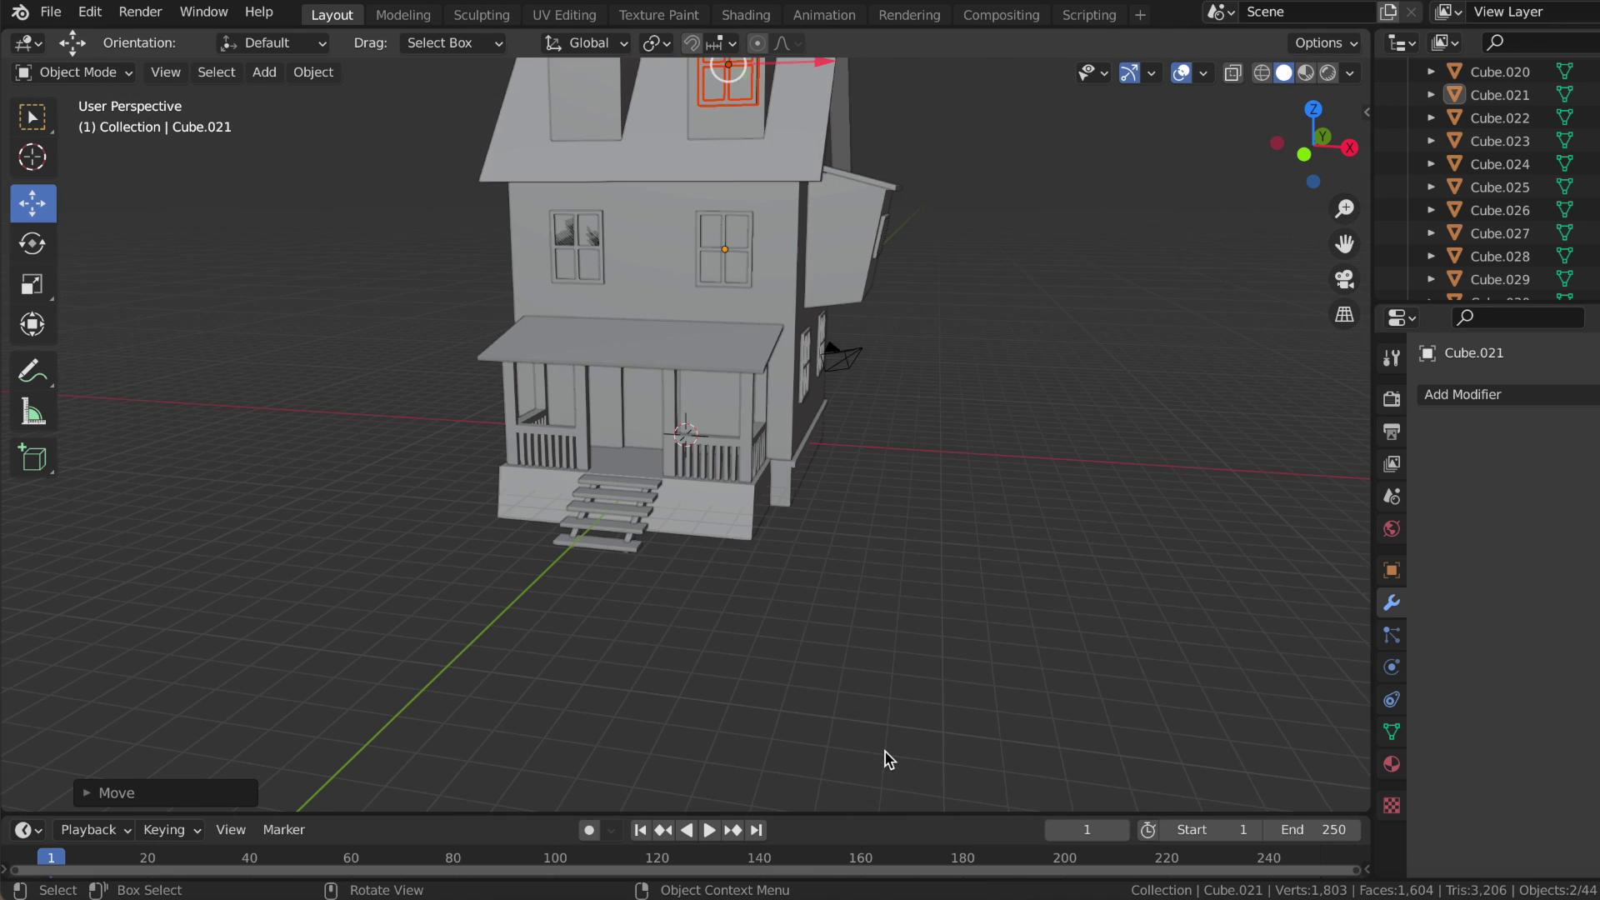
{"action": "key", "text": "g"}
{"action": "right_click", "coordinate": [875, 175]}
{"action": "middle_click_drag", "start_coordinate": [875, 175], "coordinate": [875, 167]}
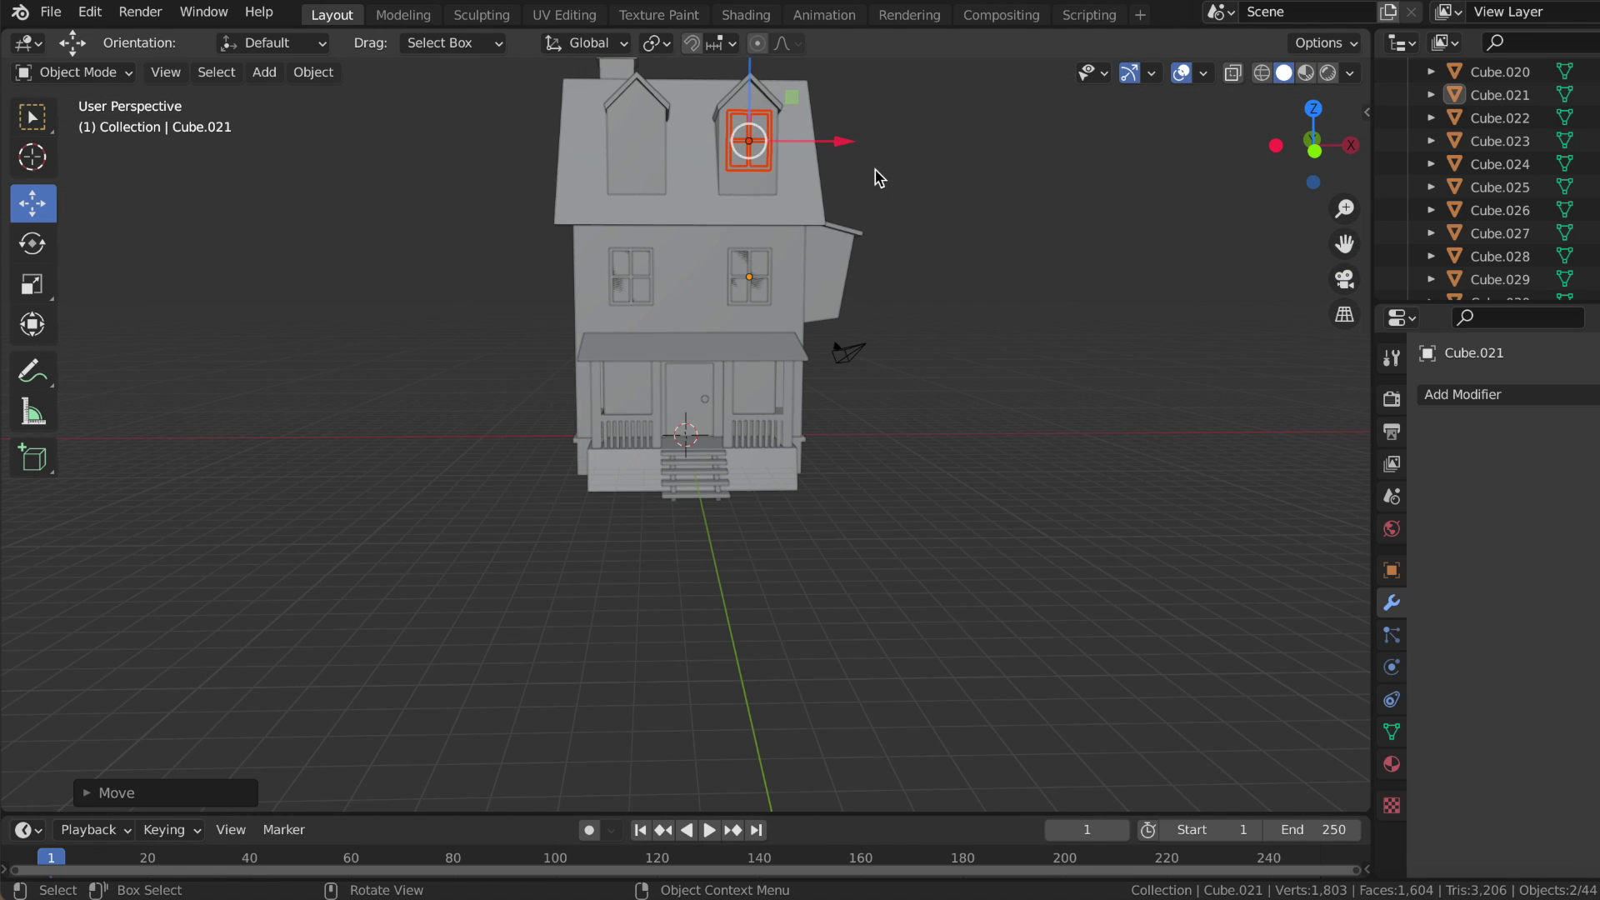
- Scale the dormer window to 0.815 and lower it to fit the dormer
{"action": "key", "text": "s"}
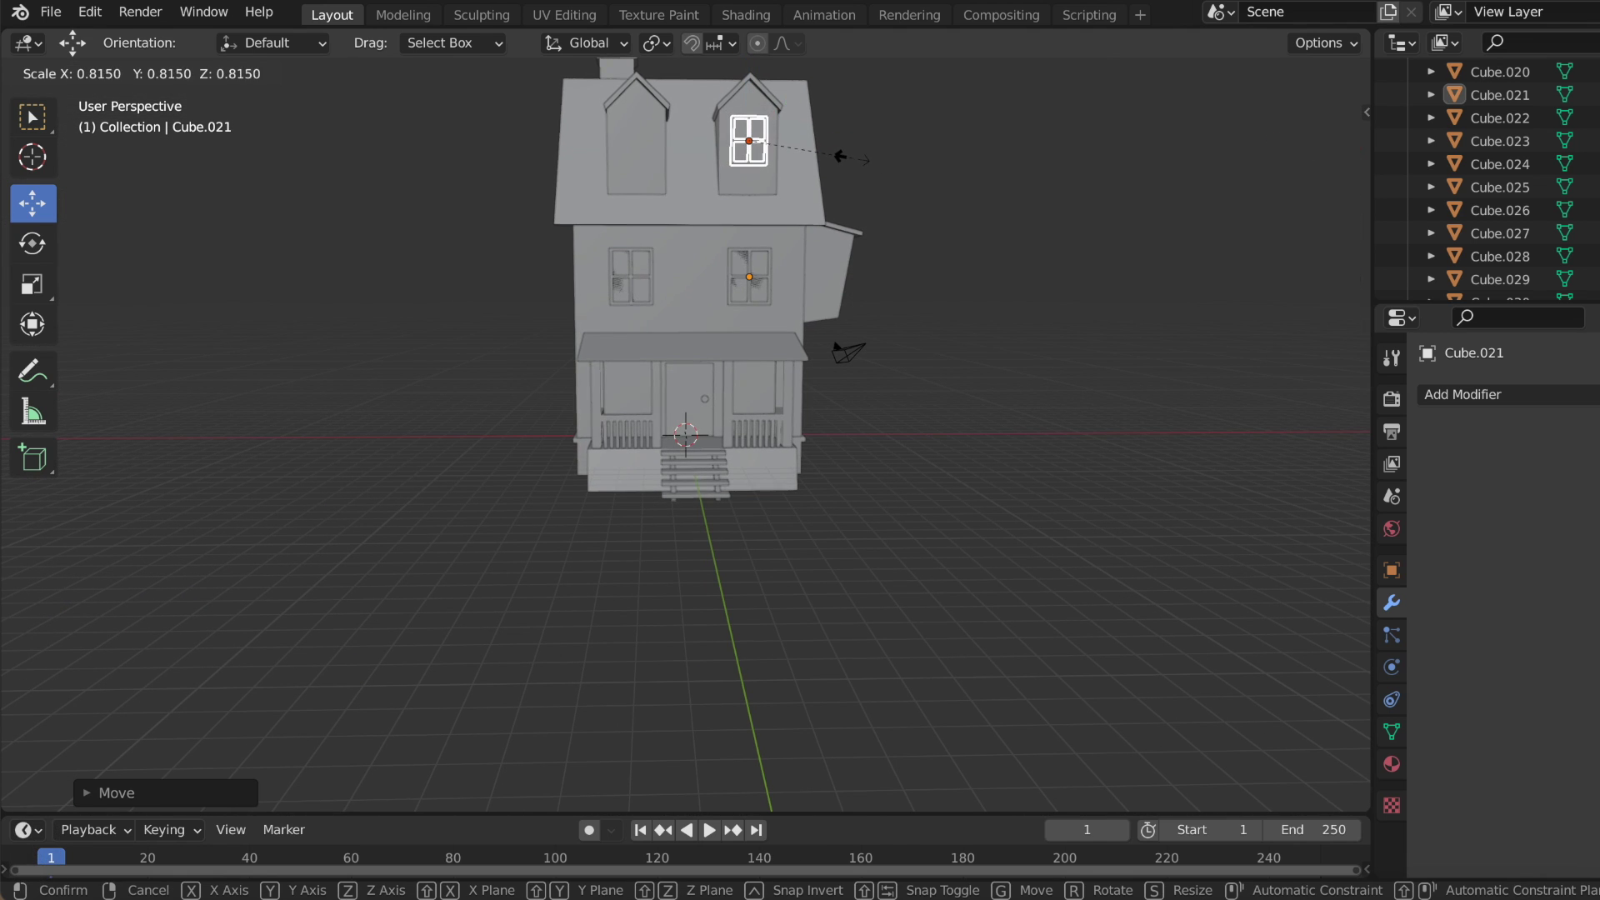
{"action": "left_click", "coordinate": [843, 158]}
{"action": "middle_click_drag", "start_coordinate": [458, 115], "coordinate": [429, 117]}
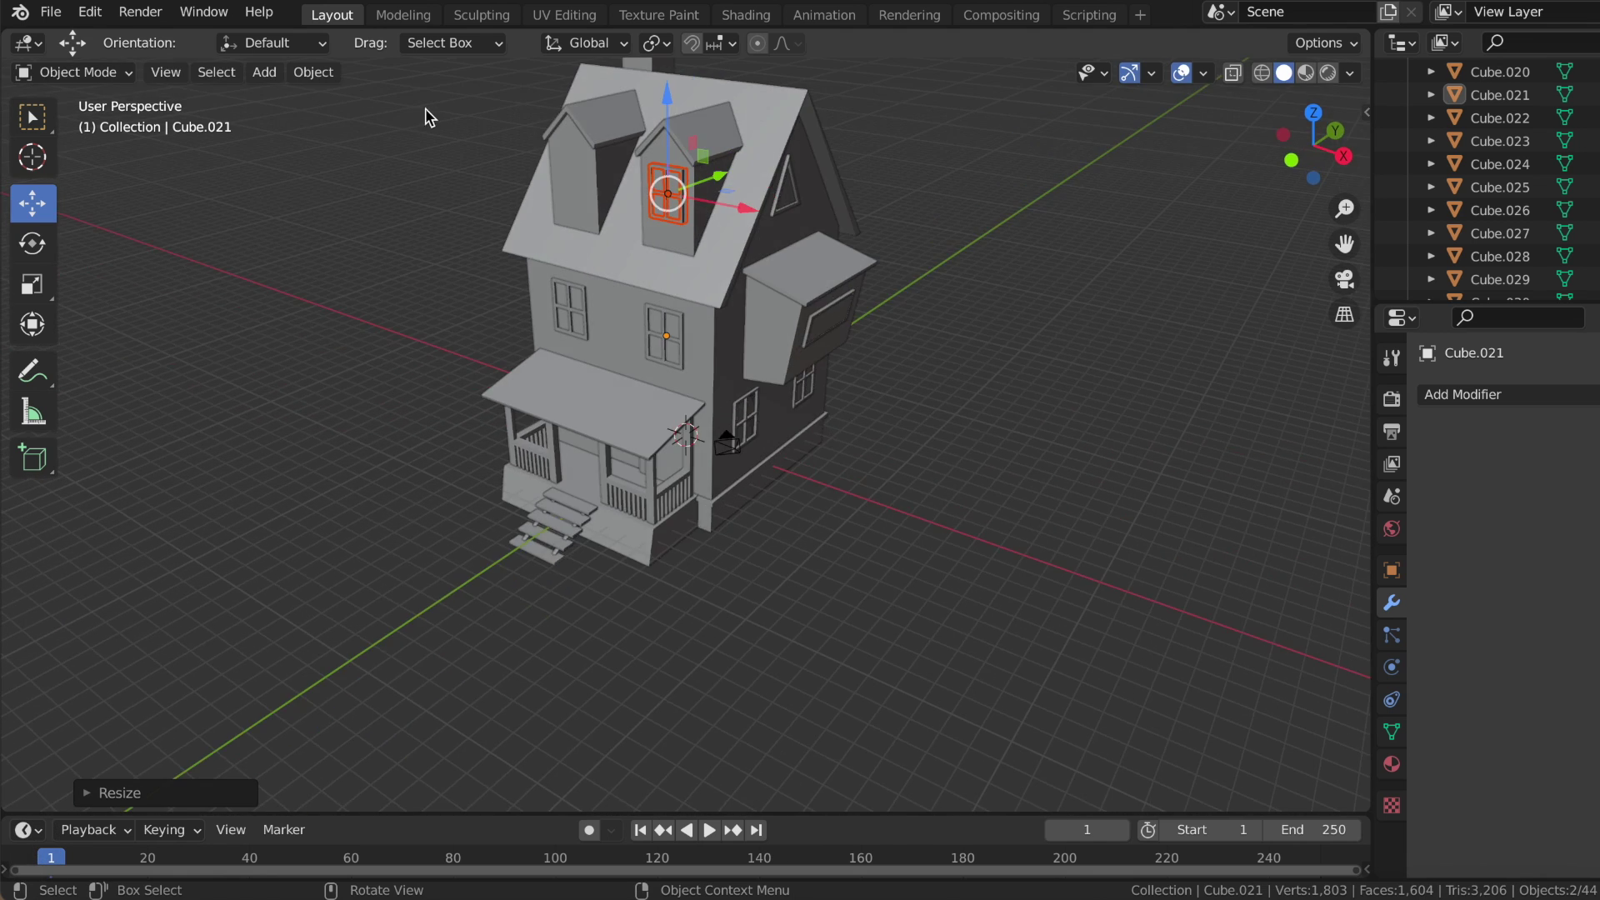
{"action": "left_click_drag", "start_coordinate": [671, 103], "coordinate": [669, 112]}
{"action": "left_click", "coordinate": [669, 112]}
{"action": "middle_click_drag", "start_coordinate": [982, 142], "coordinate": [983, 142]}
- Paste a second dormer window and slide it along X into the left dormer
{"action": "key", "text": "ctrl+c"}
{"action": "key", "text": "ctrl+v"}
{"action": "left_click_drag", "start_coordinate": [771, 192], "coordinate": [669, 175]}
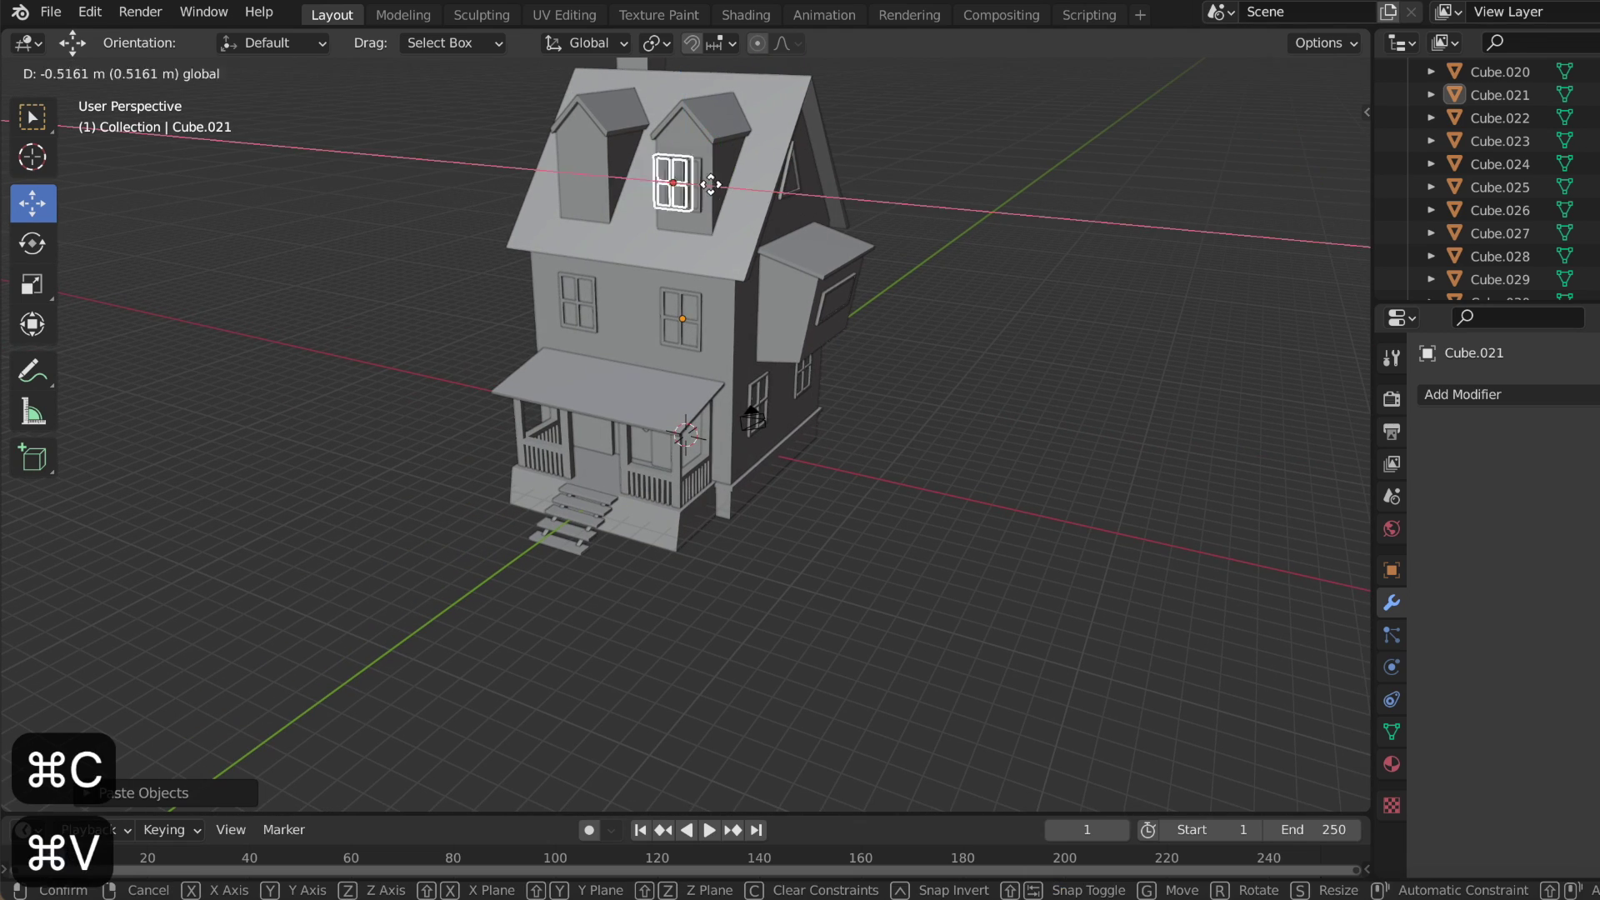
{"action": "left_click", "coordinate": [670, 173]}
{"action": "left_click", "coordinate": [1303, 160]}
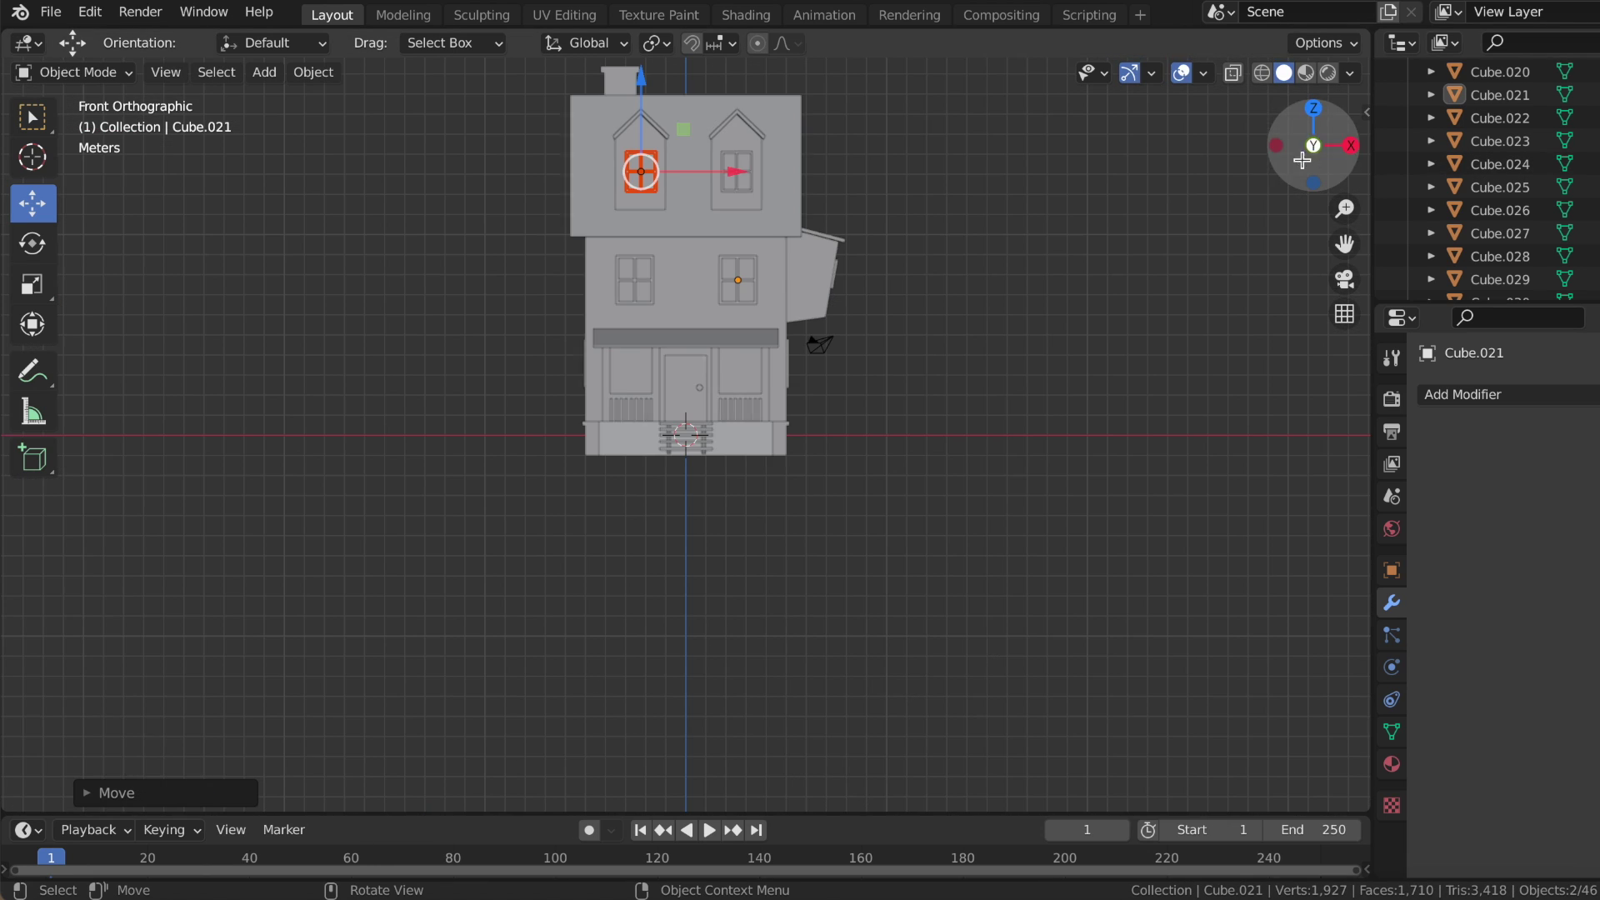
{"action": "left_click_drag", "start_coordinate": [738, 177], "coordinate": [730, 171]}
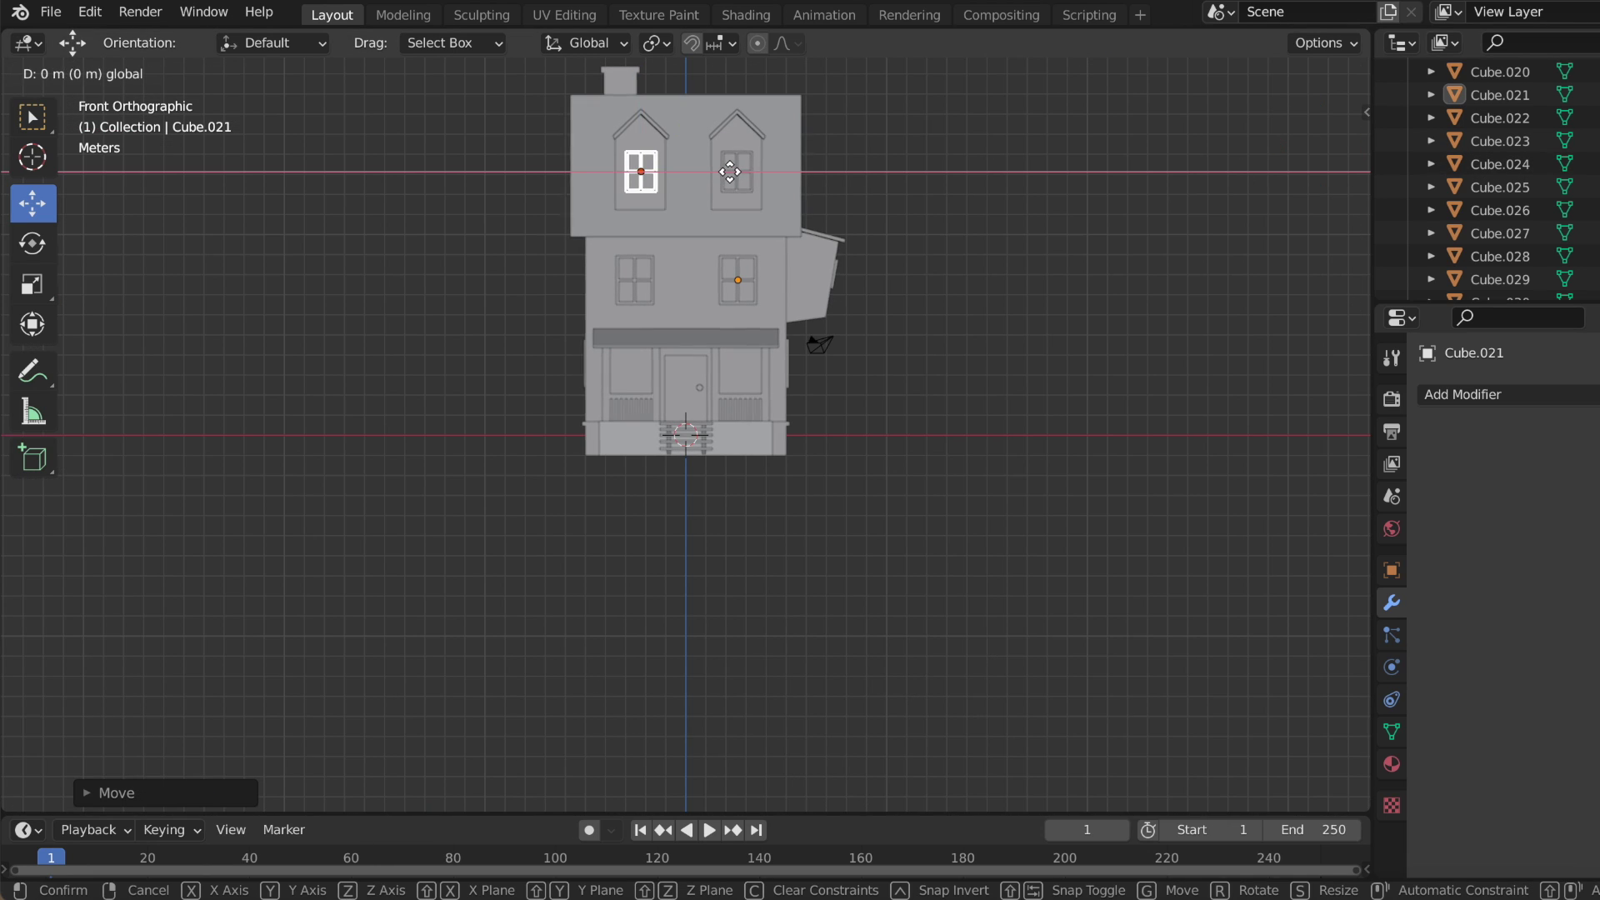
{"action": "left_click", "coordinate": [730, 172]}
{"action": "middle_click_drag", "start_coordinate": [946, 207], "coordinate": [948, 208]}
{"action": "scroll", "coordinate": [947, 209], "scroll_direction": "down", "scroll_amount": 3}
{"action": "scroll", "coordinate": [948, 210], "scroll_direction": "up", "scroll_amount": 3}
{"action": "middle_click_drag", "start_coordinate": [948, 210], "coordinate": [952, 211]}
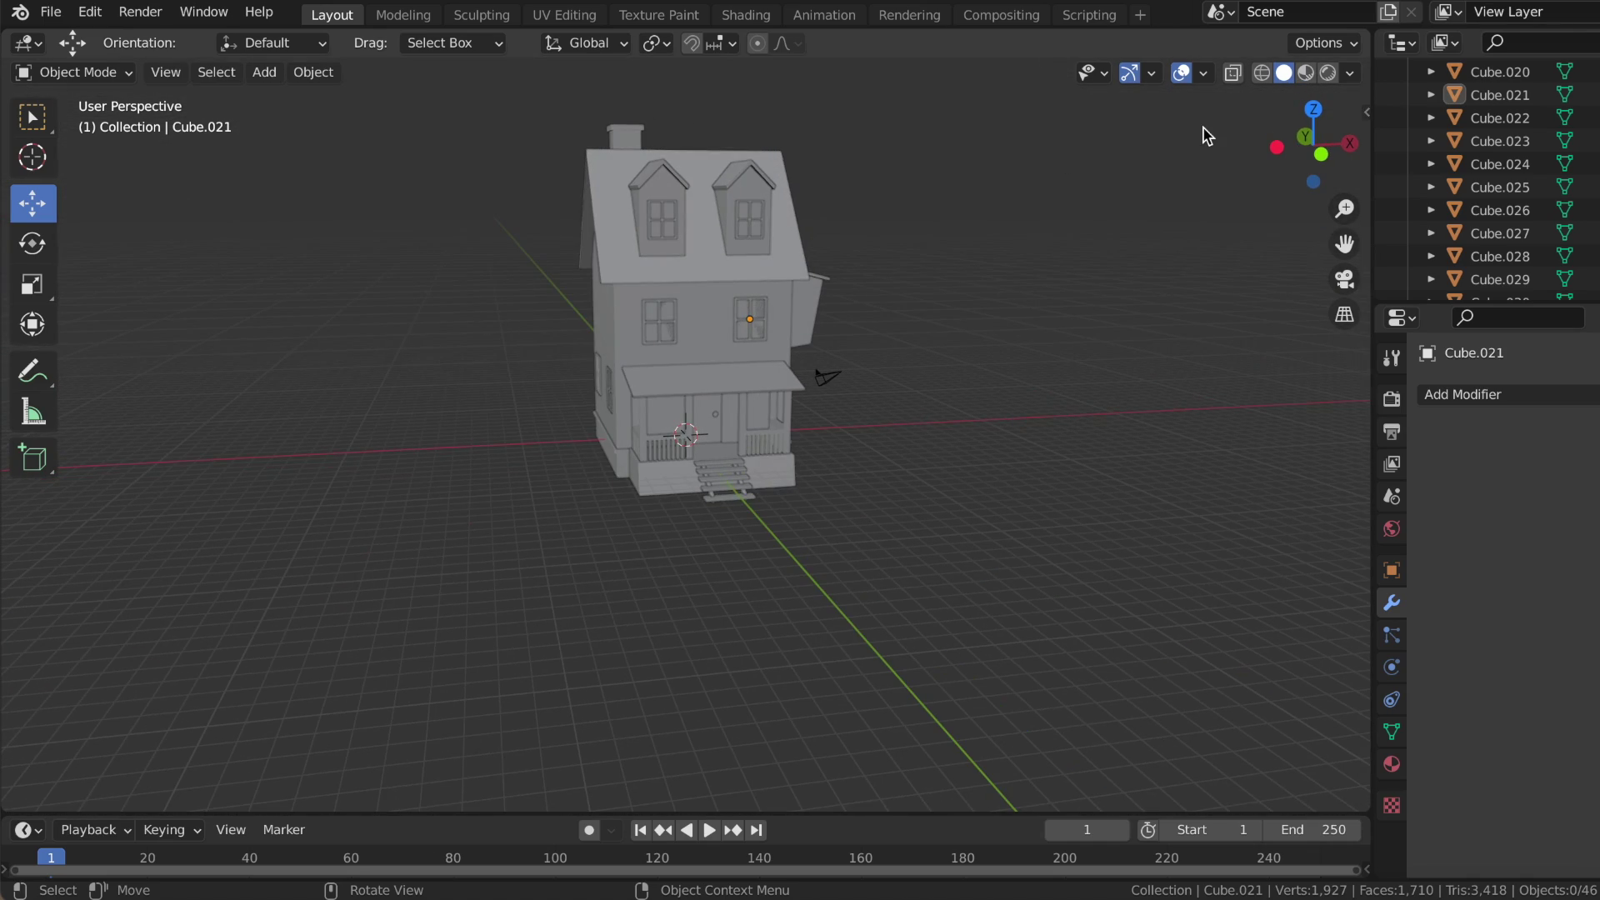
- Add a cylinder beside the house and scale it down into a small trunk
{"action": "left_click", "coordinate": [264, 73]}
{"action": "mouse_move", "coordinate": [297, 100]}
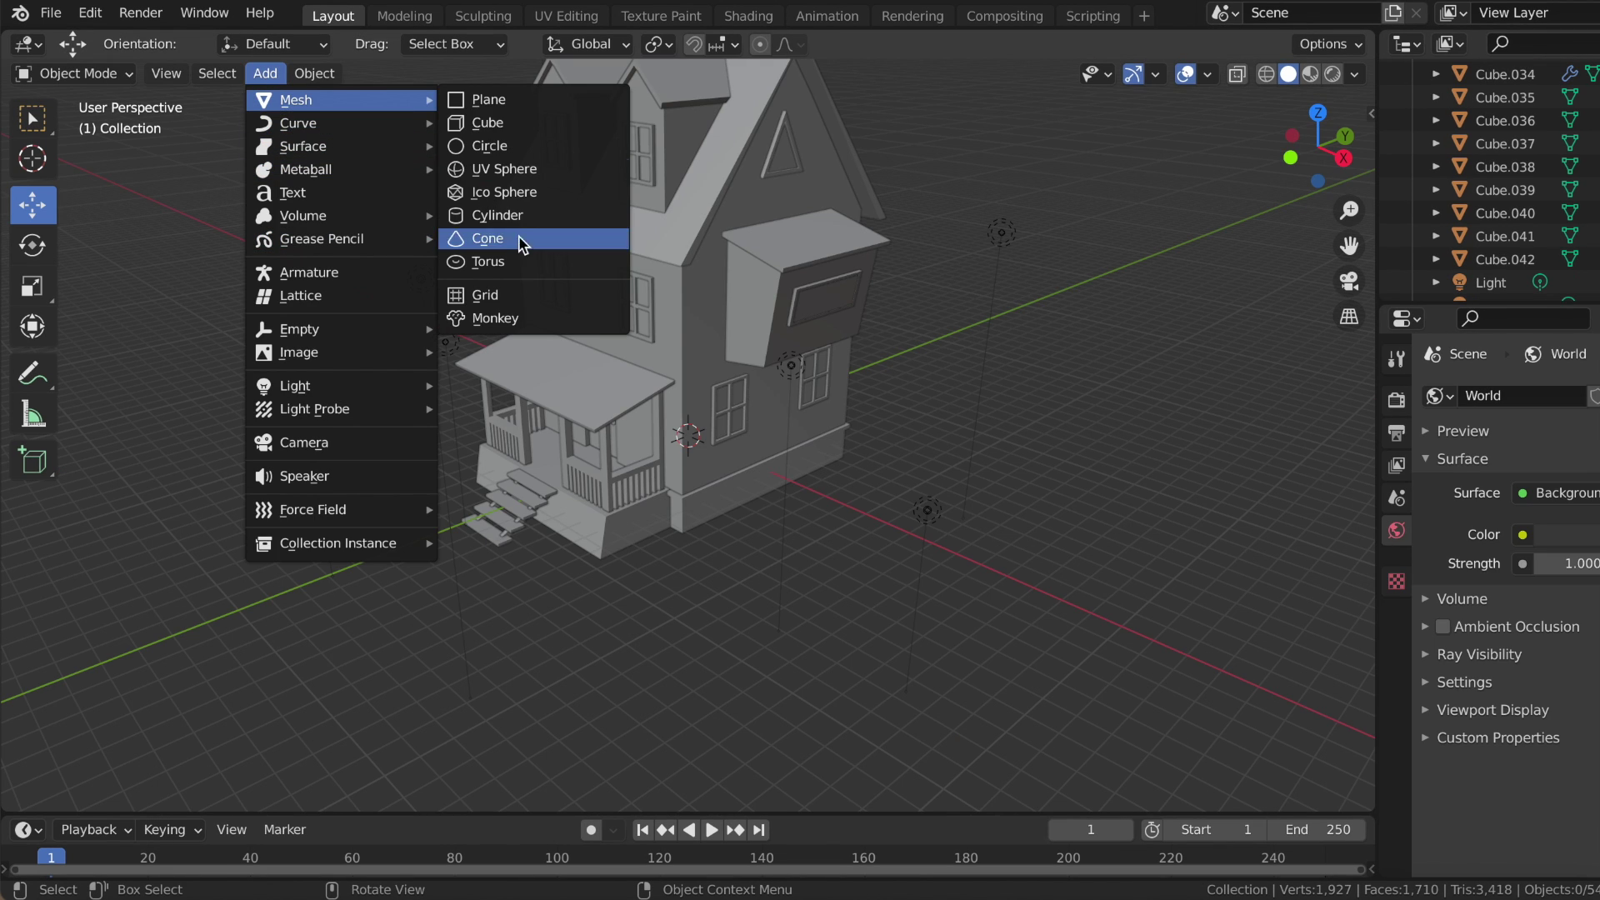
{"action": "left_click", "coordinate": [497, 215]}
{"action": "left_click_drag", "start_coordinate": [761, 473], "coordinate": [908, 535]}
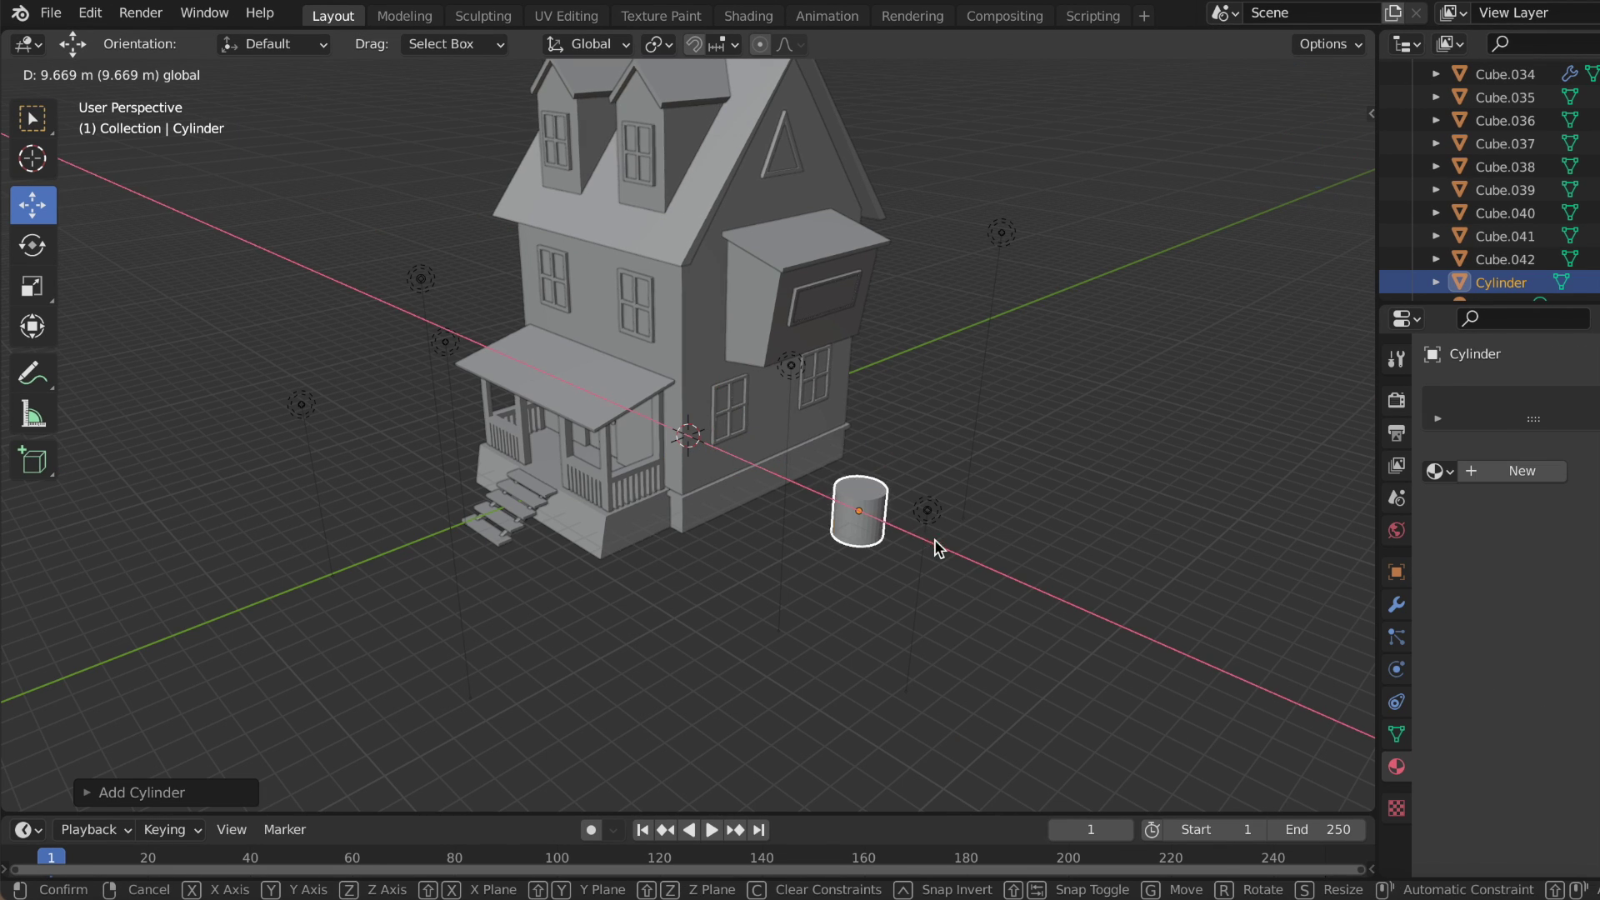
{"action": "key", "text": "s"}
{"action": "left_click", "coordinate": [869, 518]}
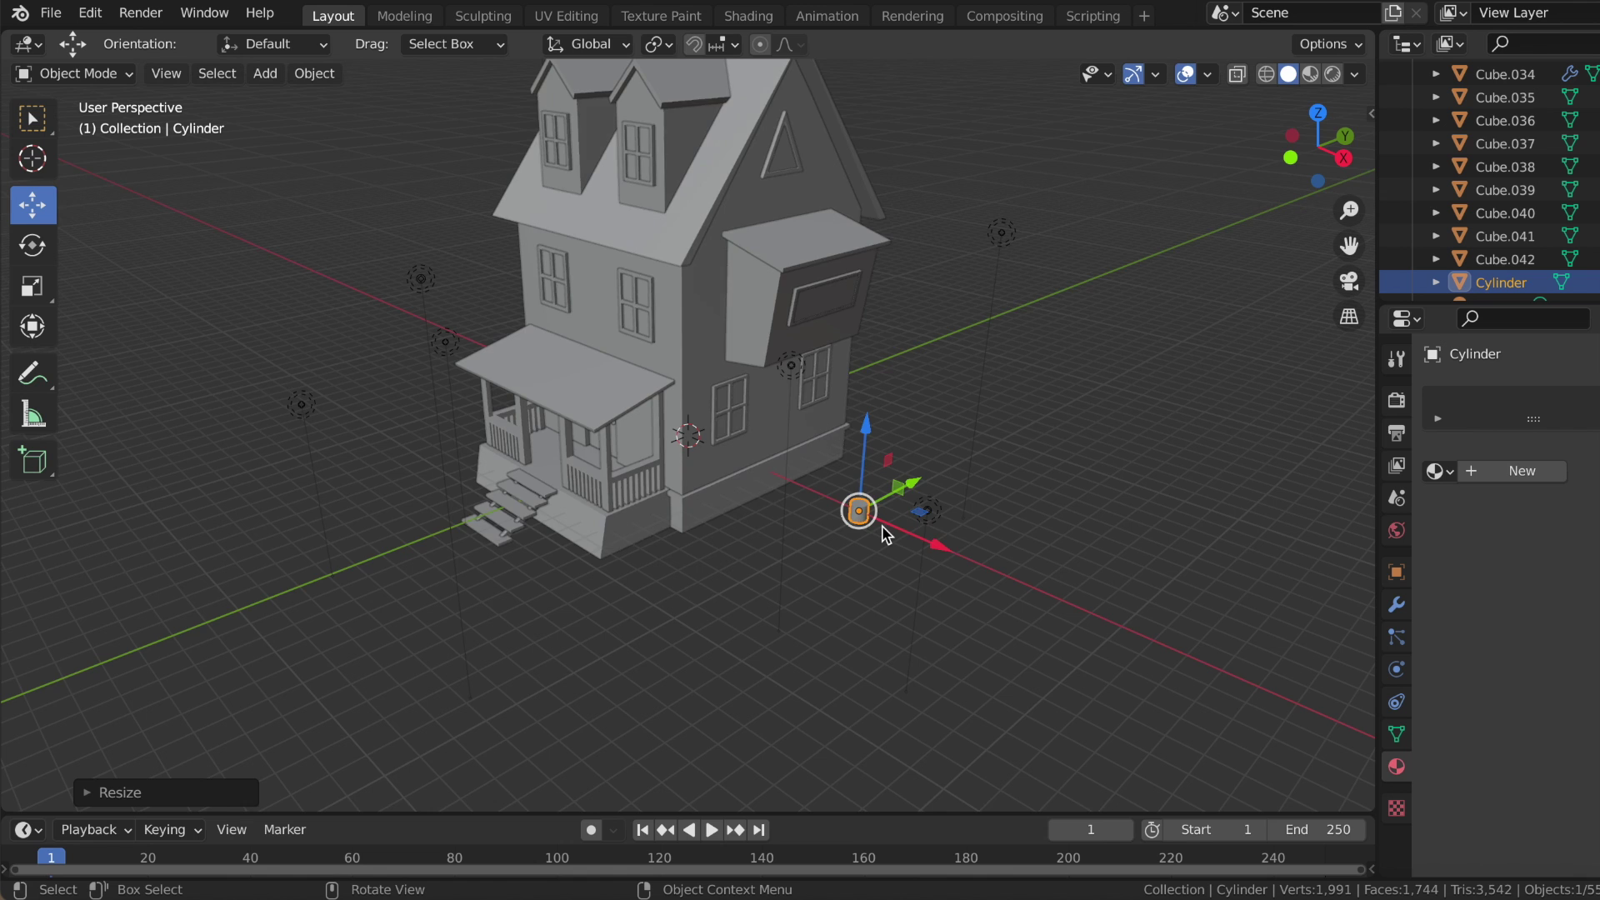
{"action": "scroll", "coordinate": [878, 528], "scroll_direction": "up", "scroll_amount": 2}
{"action": "scroll", "coordinate": [878, 528], "scroll_direction": "up", "scroll_amount": 2}
{"action": "scroll", "coordinate": [878, 529], "scroll_direction": "up", "scroll_amount": 2}
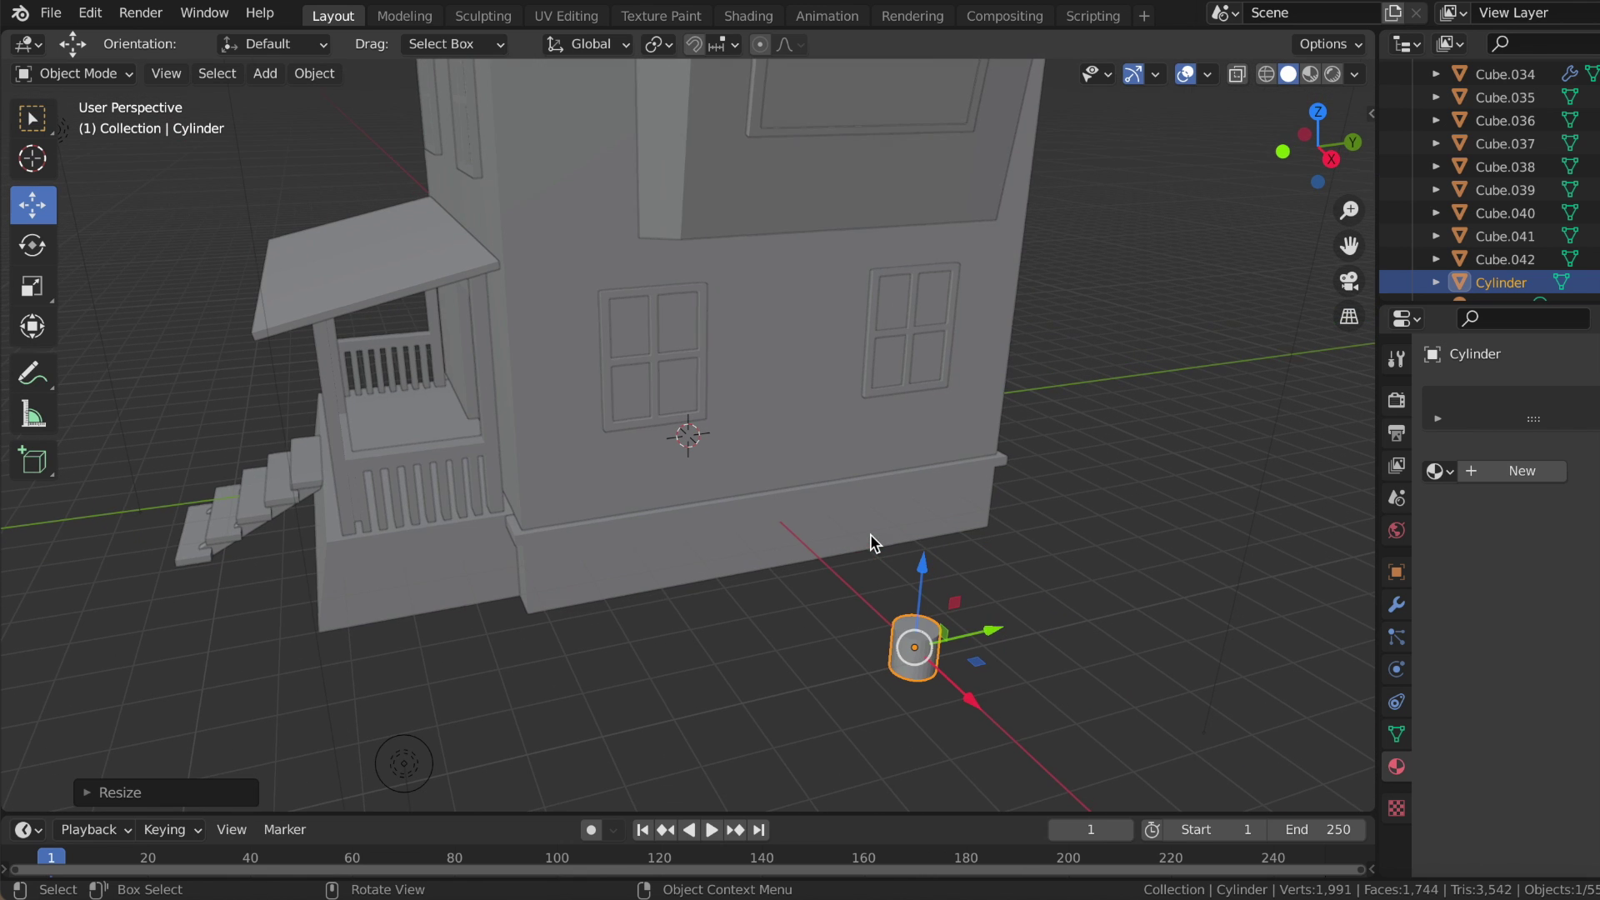
{"action": "key", "text": "s"}
{"action": "left_click", "coordinate": [1025, 667]}
{"action": "mouse_move", "coordinate": [1024, 667]}
{"action": "middle_mouse_down"}
{"action": "mouse_move", "coordinate": [1008, 664]}
{"action": "mouse_move", "coordinate": [1108, 631]}
{"action": "middle_mouse_up"}
- Deselect the trunk and add a new cube for the tree top
{"action": "left_click", "coordinate": [1108, 631]}
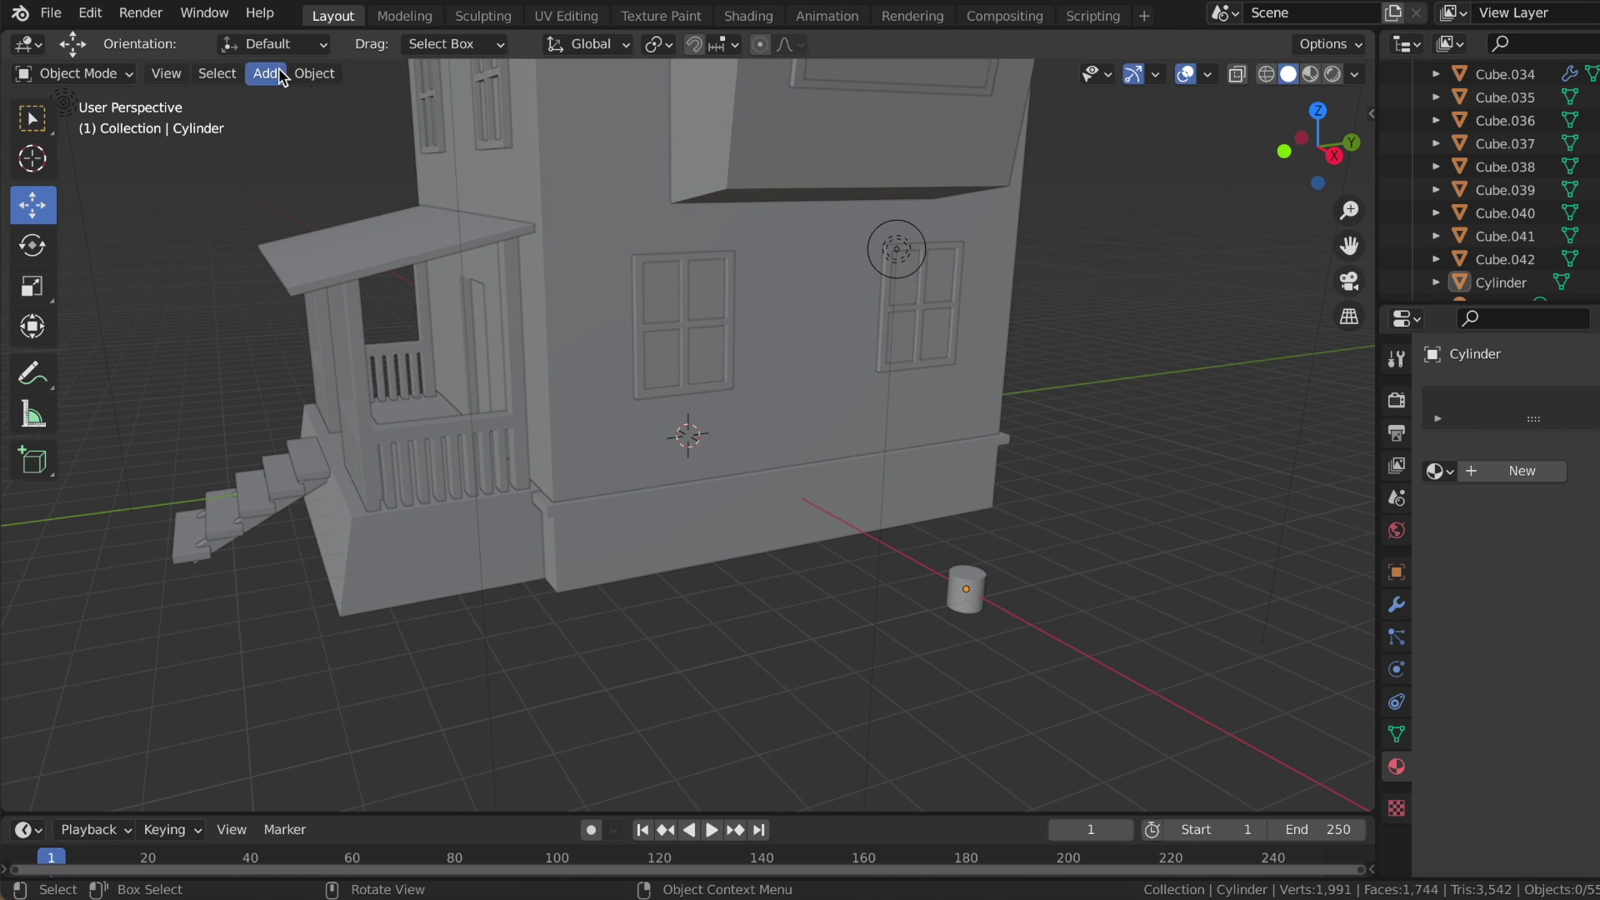
{"action": "left_click", "coordinate": [265, 73]}
{"action": "left_click", "coordinate": [491, 123]}
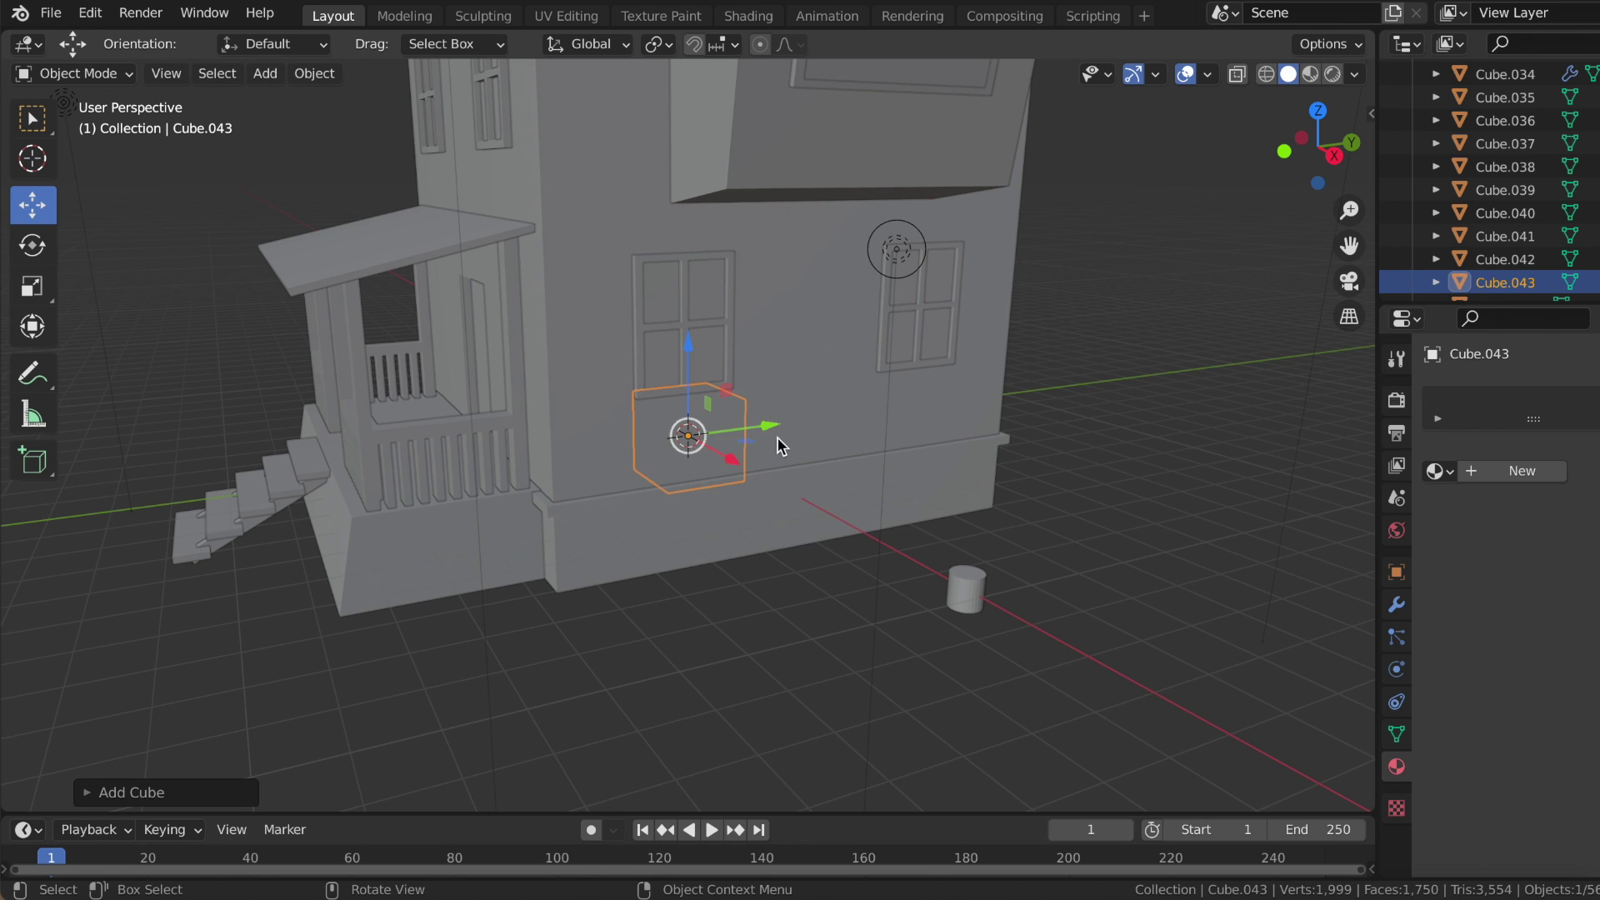
- Move the new cube to sit above the cylinder trunk
{"action": "key", "text": "g"}
{"action": "left_click", "coordinate": [970, 691]}
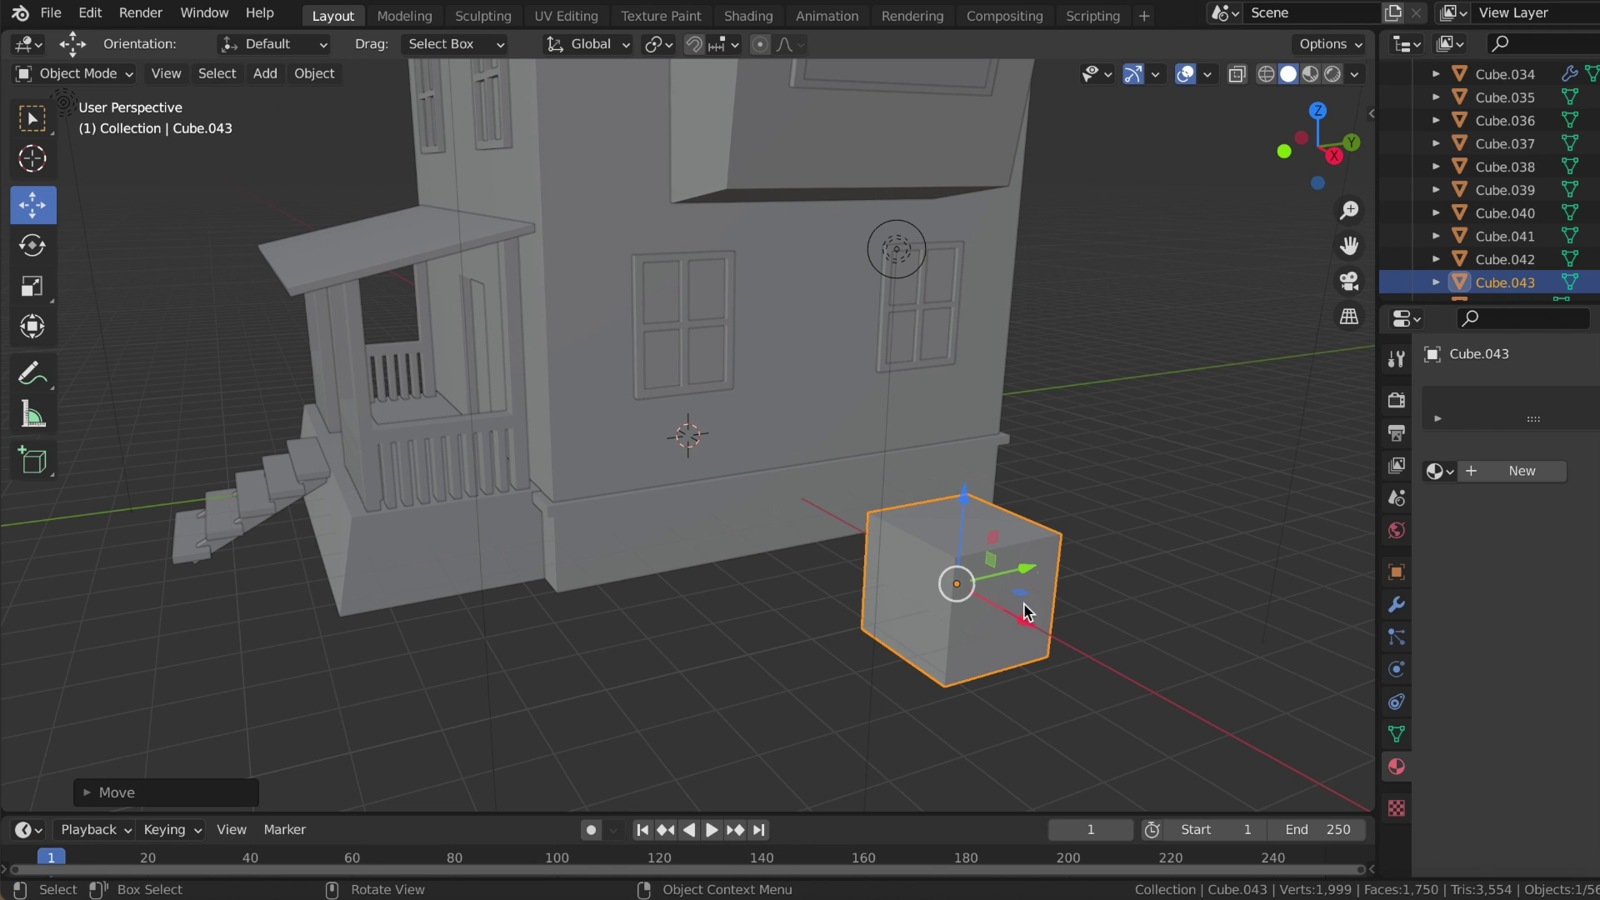
{"action": "key", "text": "g"}
{"action": "left_click", "coordinate": [954, 588]}
- Pull the cube's top face upward and merge it at center into a pyramid peak
{"action": "key", "text": "Tab"}
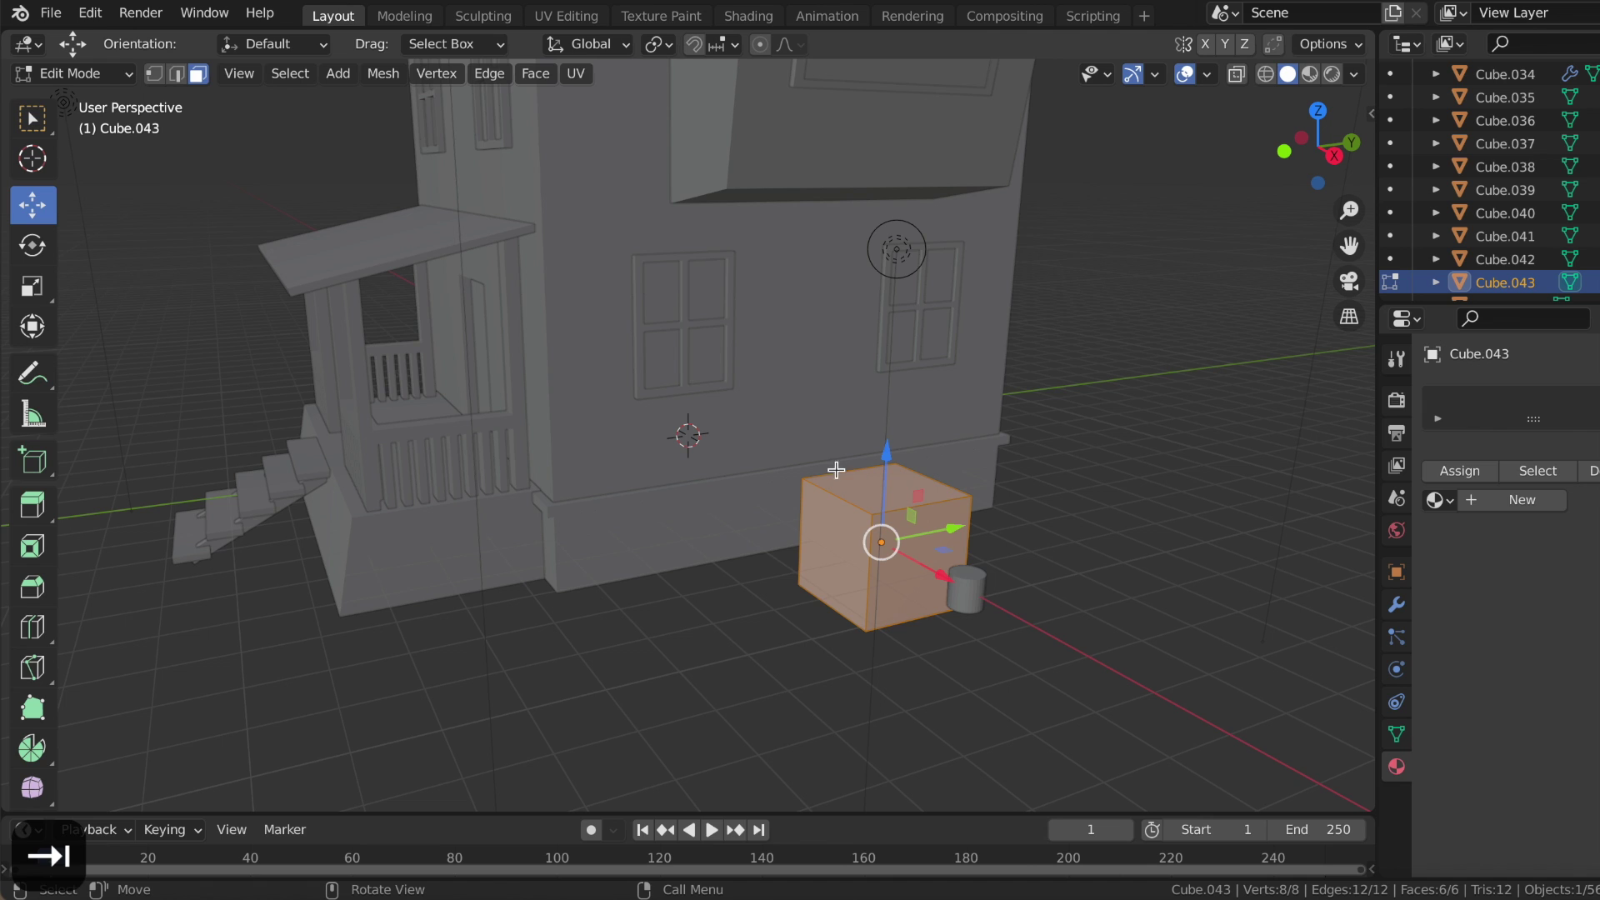
{"action": "left_click", "coordinate": [854, 486]}
{"action": "mouse_move", "coordinate": [893, 400]}
{"action": "left_mouse_down"}
{"action": "mouse_move", "coordinate": [881, 199]}
{"action": "mouse_move", "coordinate": [882, 212]}
{"action": "left_mouse_up"}
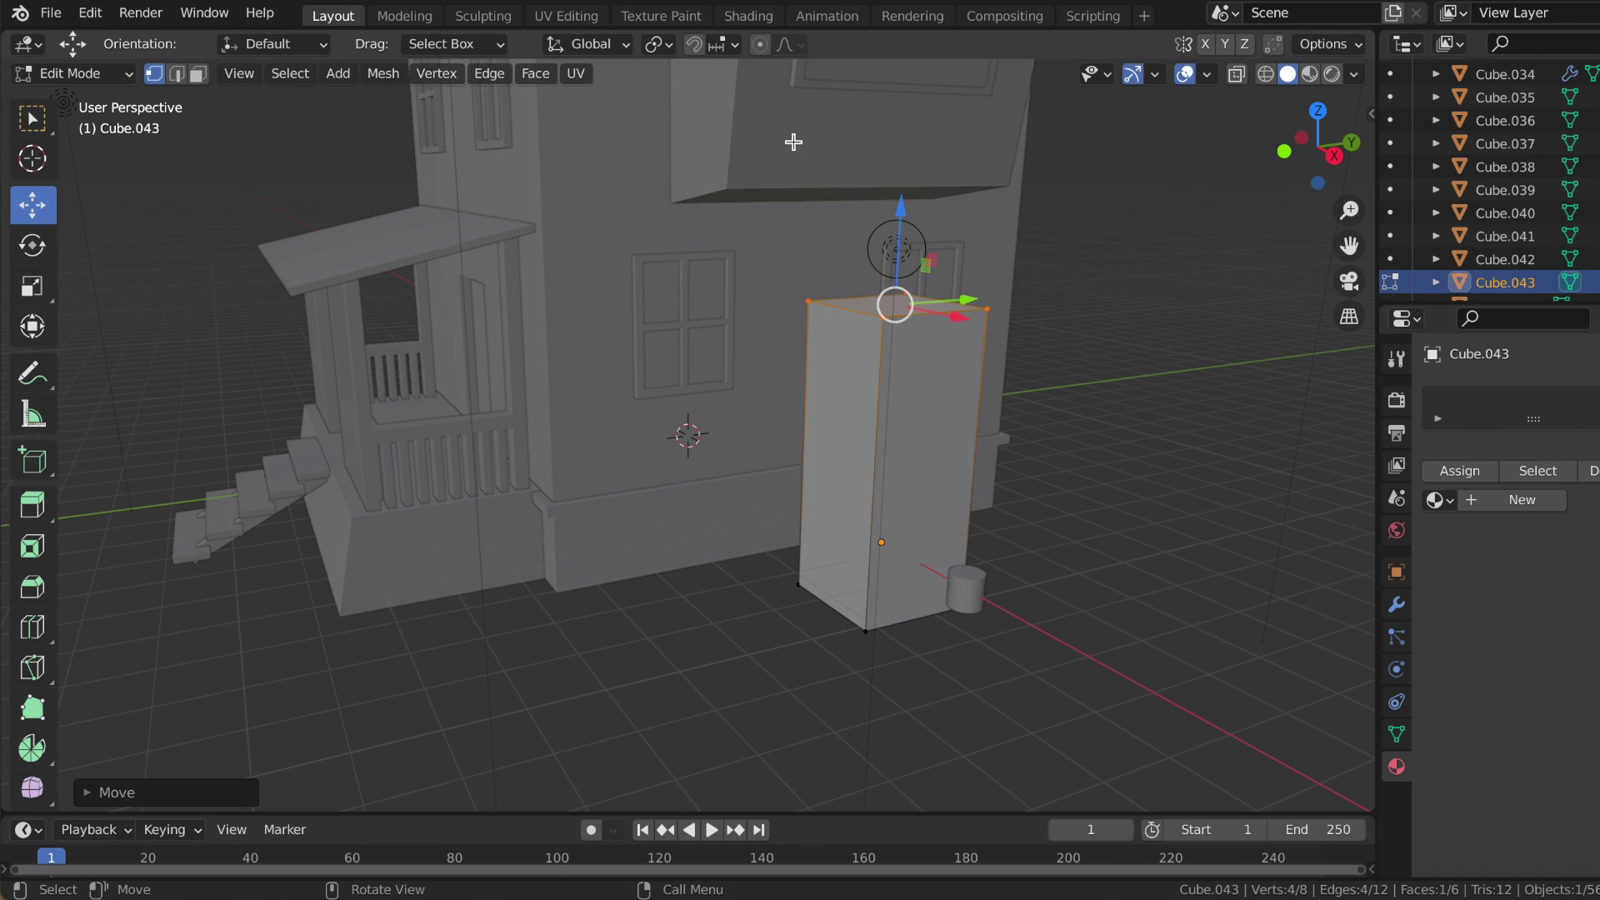
{"action": "key", "text": "m"}
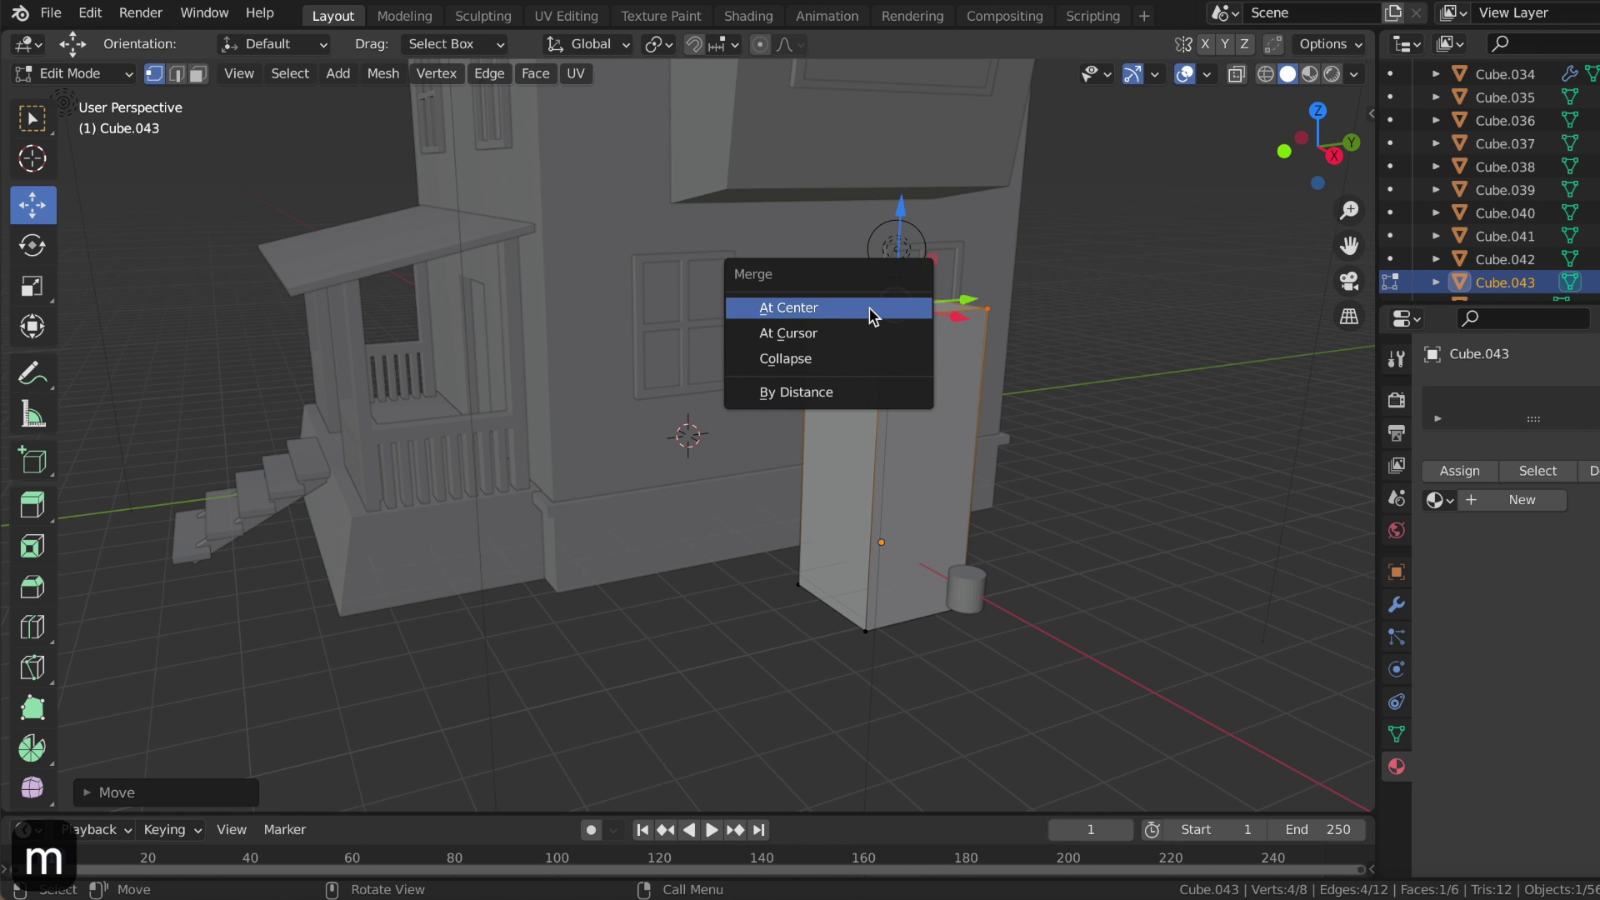
{"action": "left_click", "coordinate": [868, 308]}
{"action": "middle_click_drag", "start_coordinate": [1036, 392], "coordinate": [1043, 425]}
{"action": "key", "text": "Tab"}
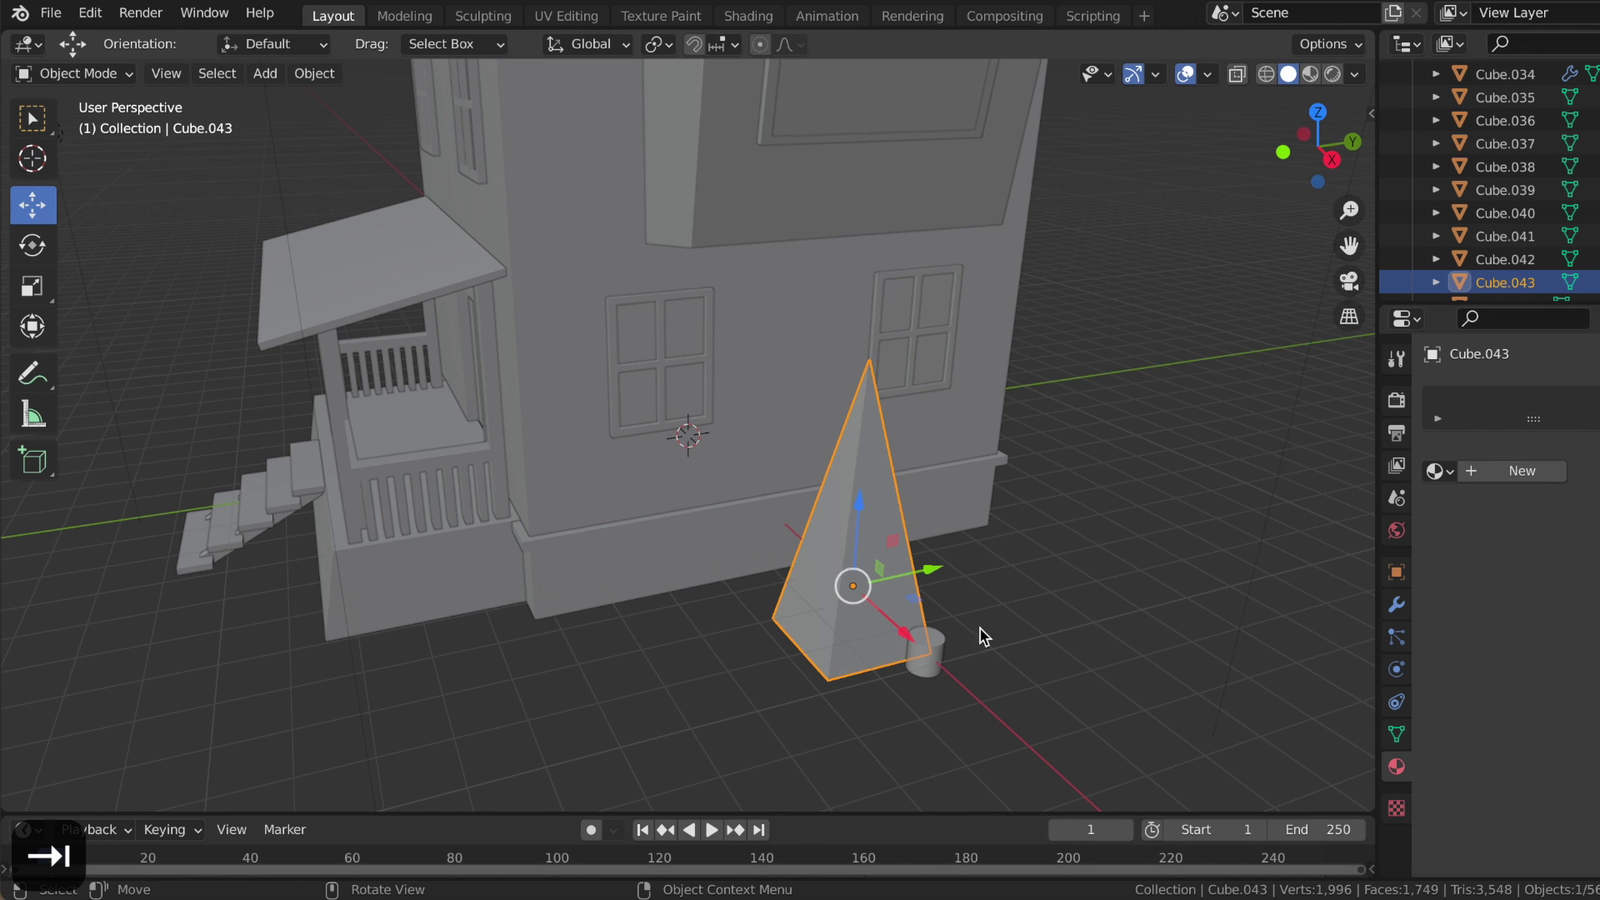
- Lower the pyramid onto the trunk and show its Object position and rotation values
{"action": "key", "text": "g"}
{"action": "left_click", "coordinate": [929, 667]}
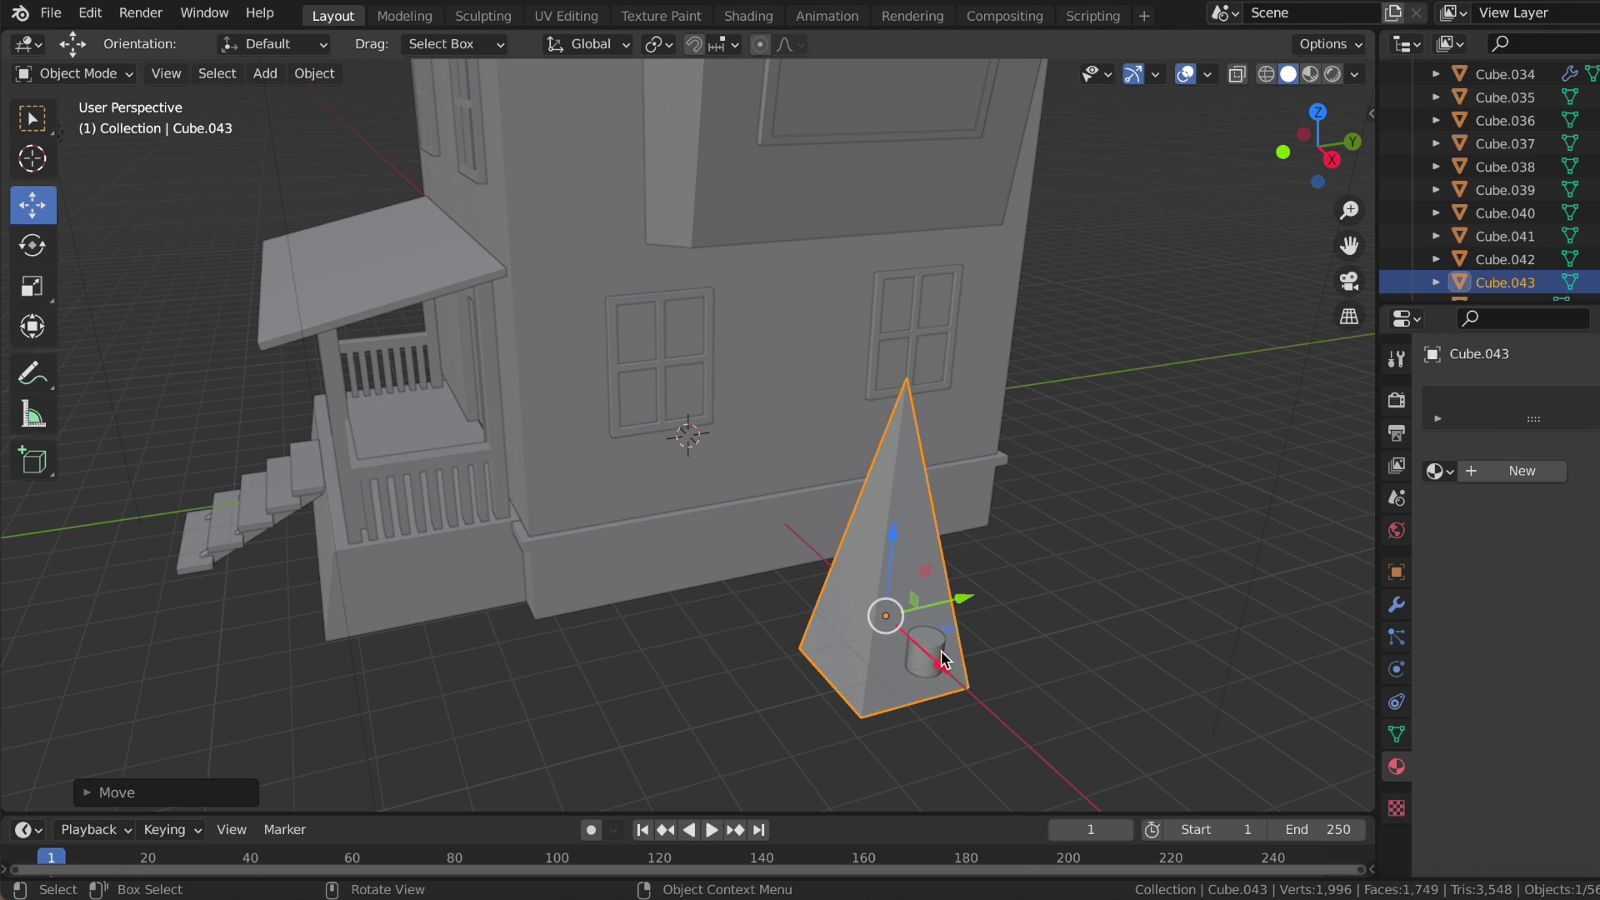
{"action": "left_click", "coordinate": [1397, 571]}
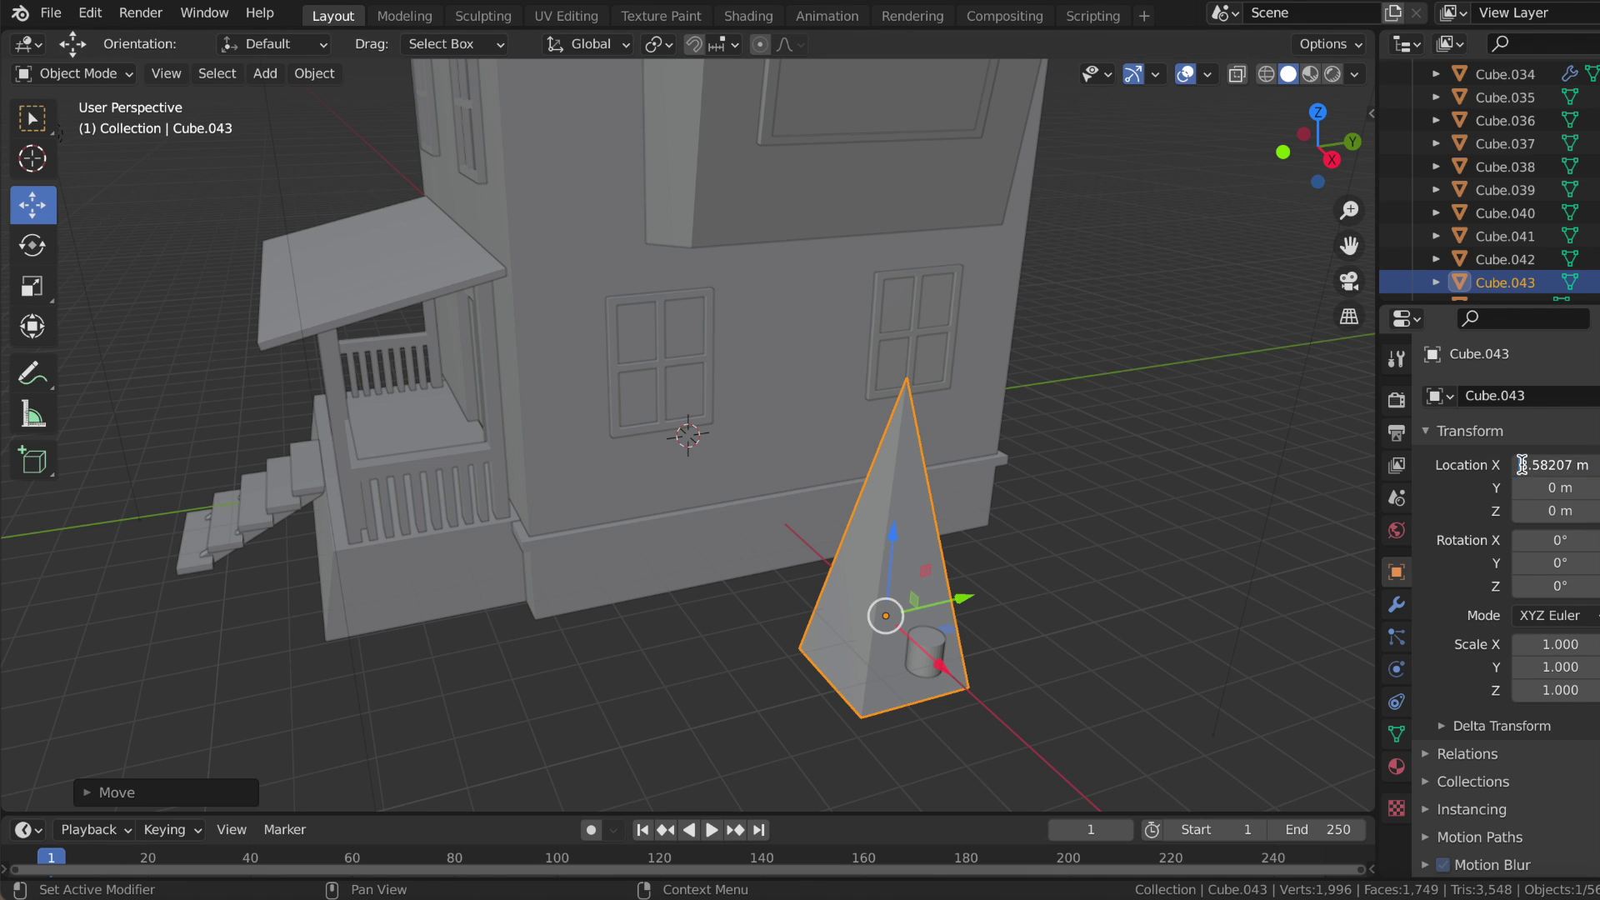
- Copy the pyramid's X location onto the cylinder trunk so it sits under the cone
{"action": "key", "text": "super+c"}
{"action": "left_click", "coordinate": [922, 660]}
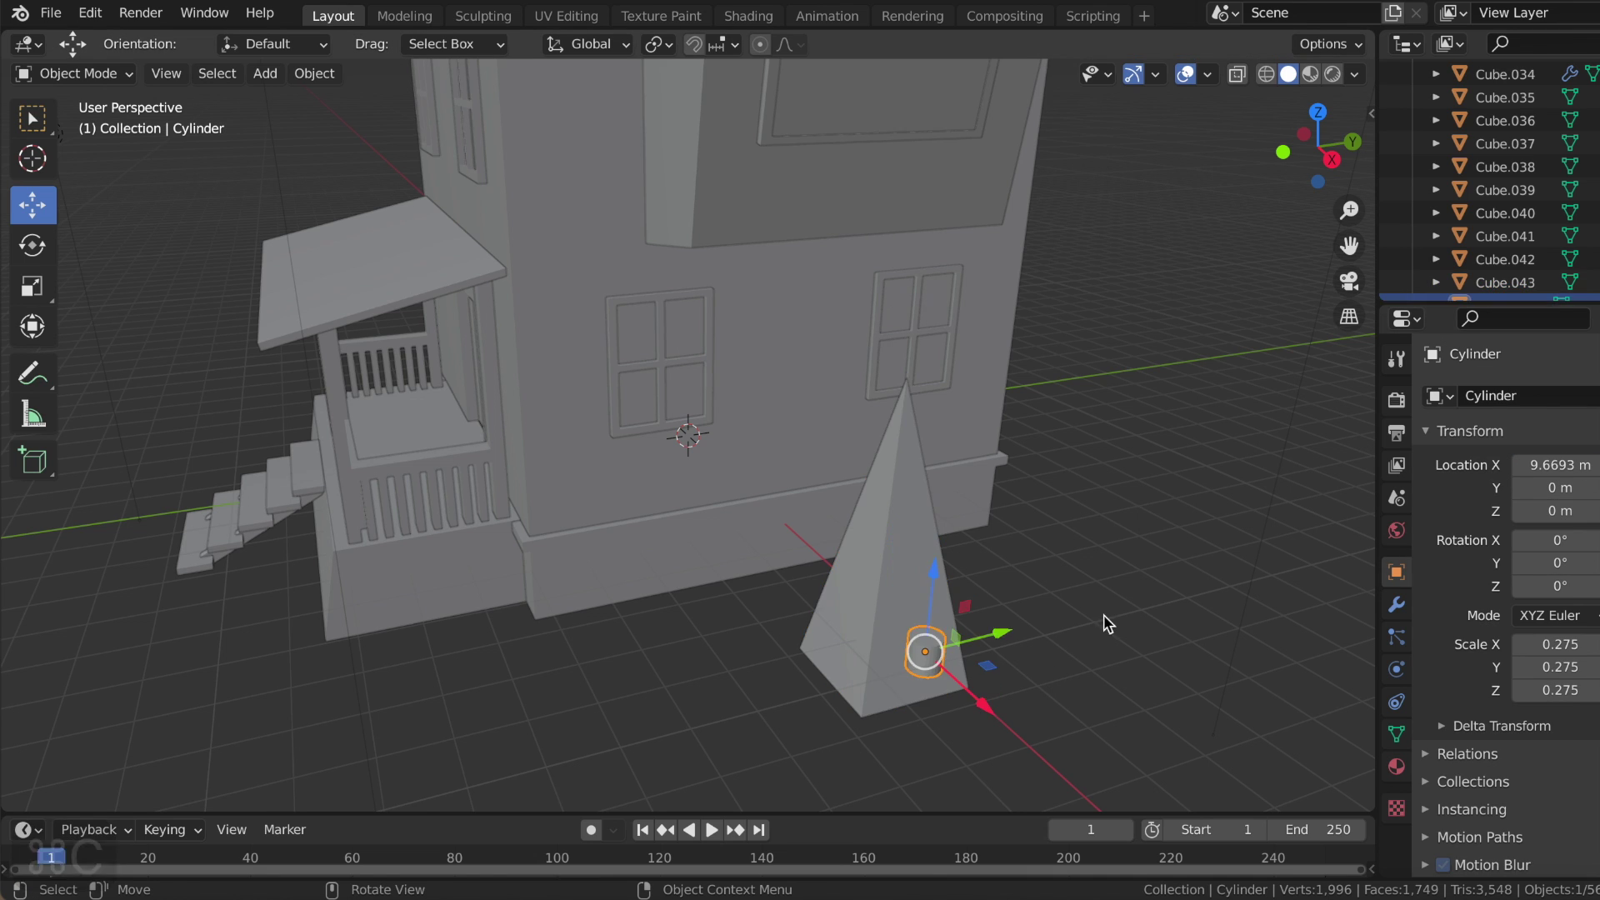
{"action": "left_click", "coordinate": [928, 650]}
{"action": "key", "text": "super+v"}
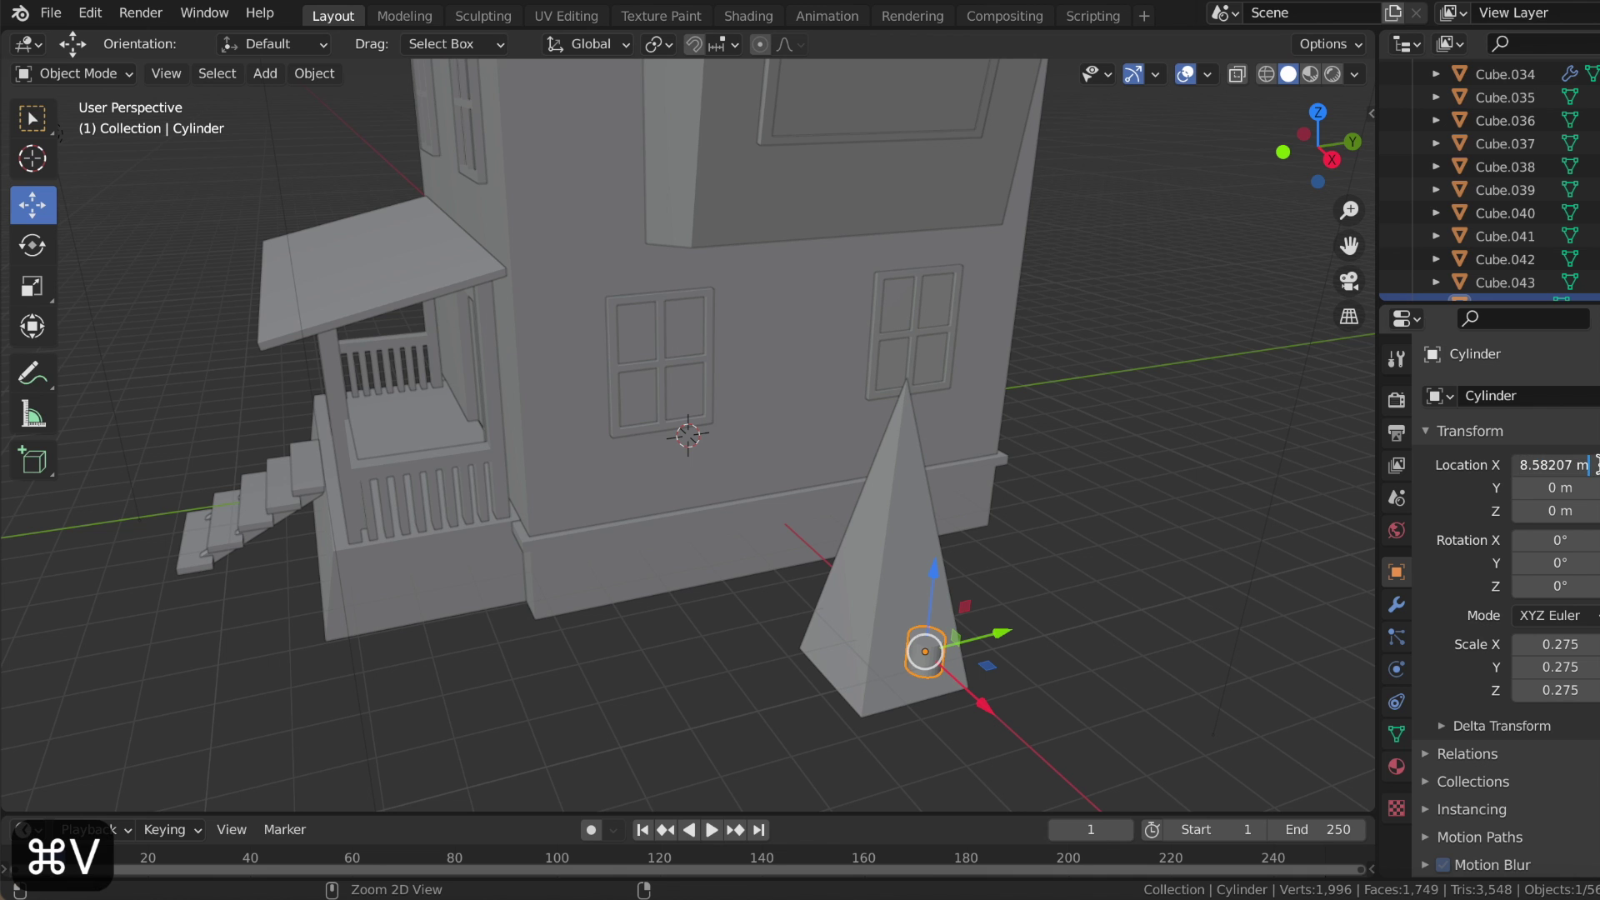
{"action": "key", "text": "Return"}
- Lift the pyramid tree top up above the trunk
{"action": "middle_click_drag", "start_coordinate": [1071, 588], "coordinate": [892, 627]}
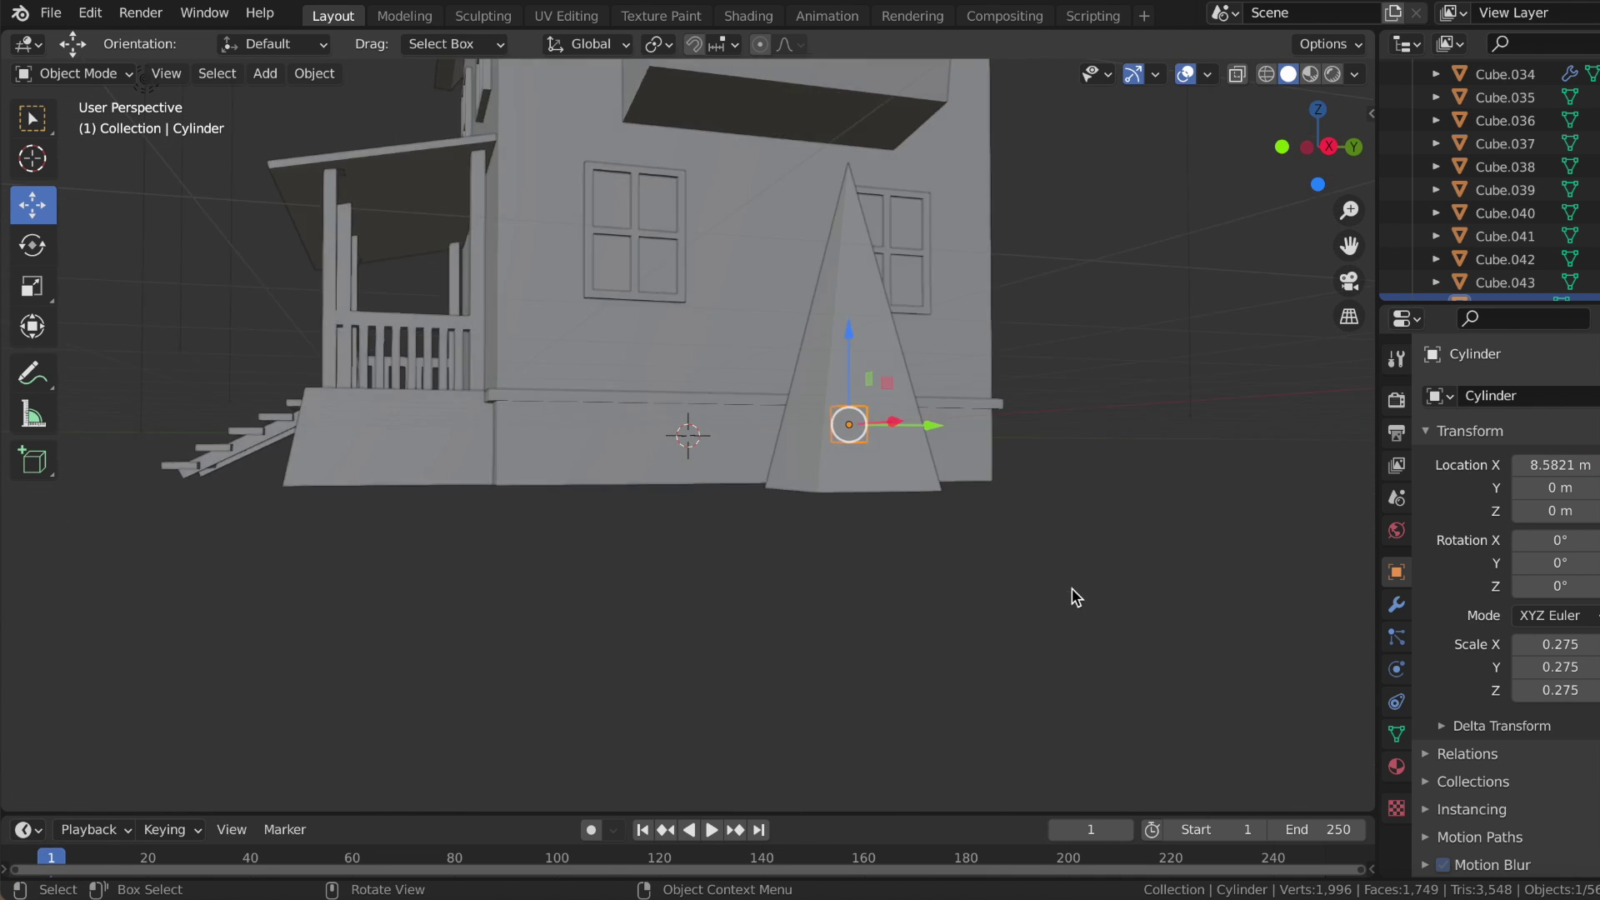
{"action": "left_click", "coordinate": [893, 626]}
{"action": "left_click_drag", "start_coordinate": [858, 462], "coordinate": [968, 442]}
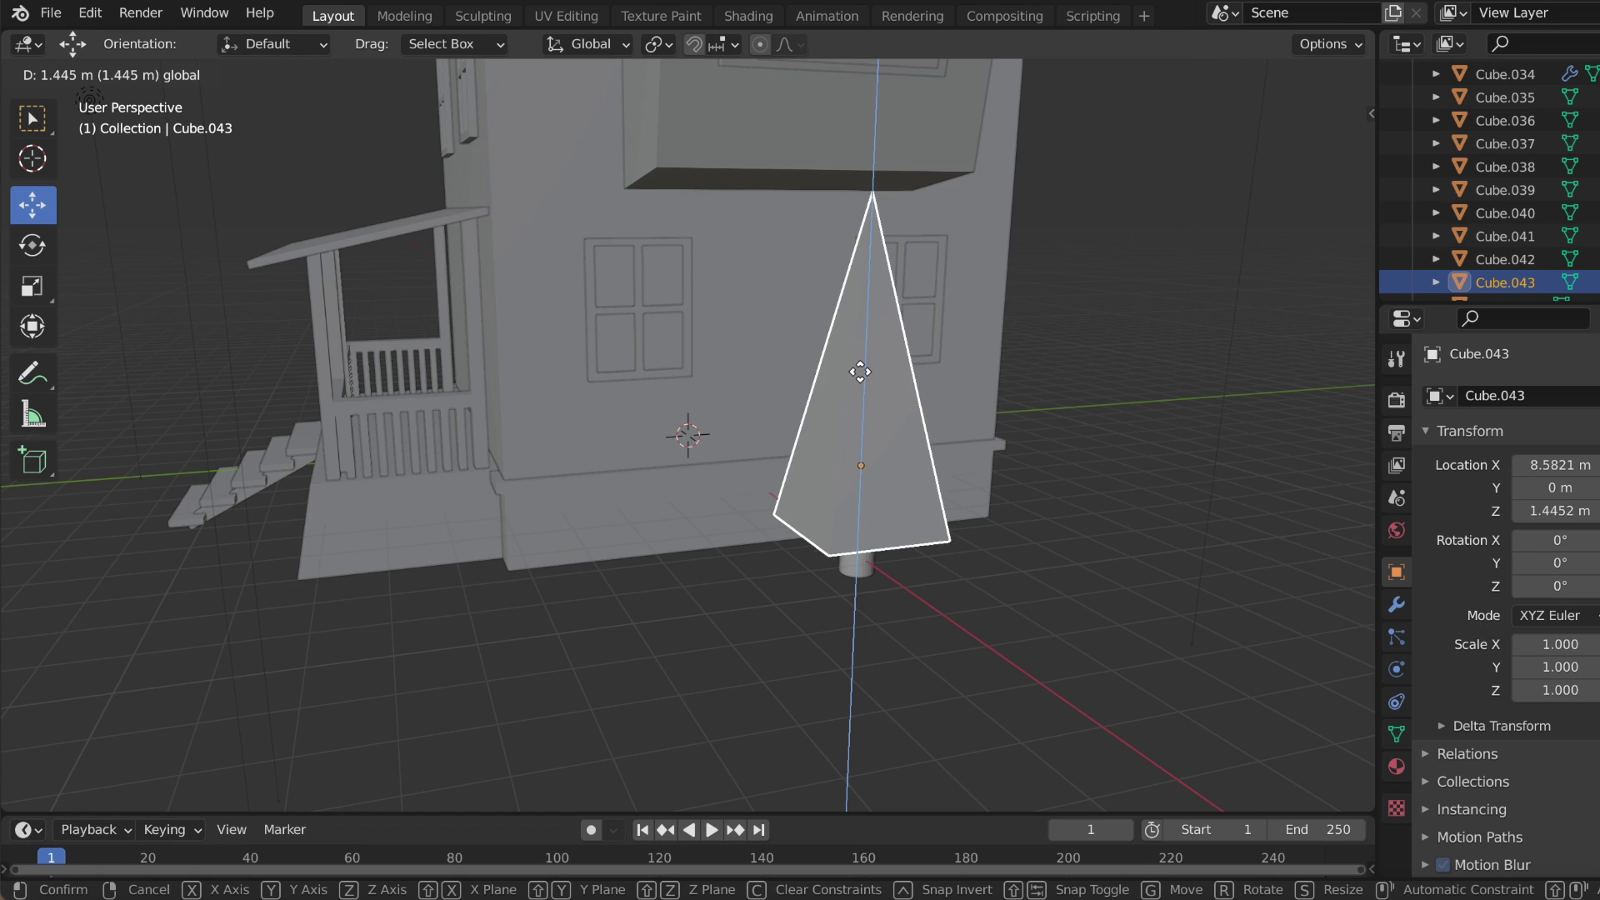
{"action": "scroll", "coordinate": [968, 442], "scroll_direction": "up", "scroll_amount": 3}
- In Edit Mode with X-ray, pull the trunk's top face up into the cone base
{"action": "left_click", "coordinate": [852, 453]}
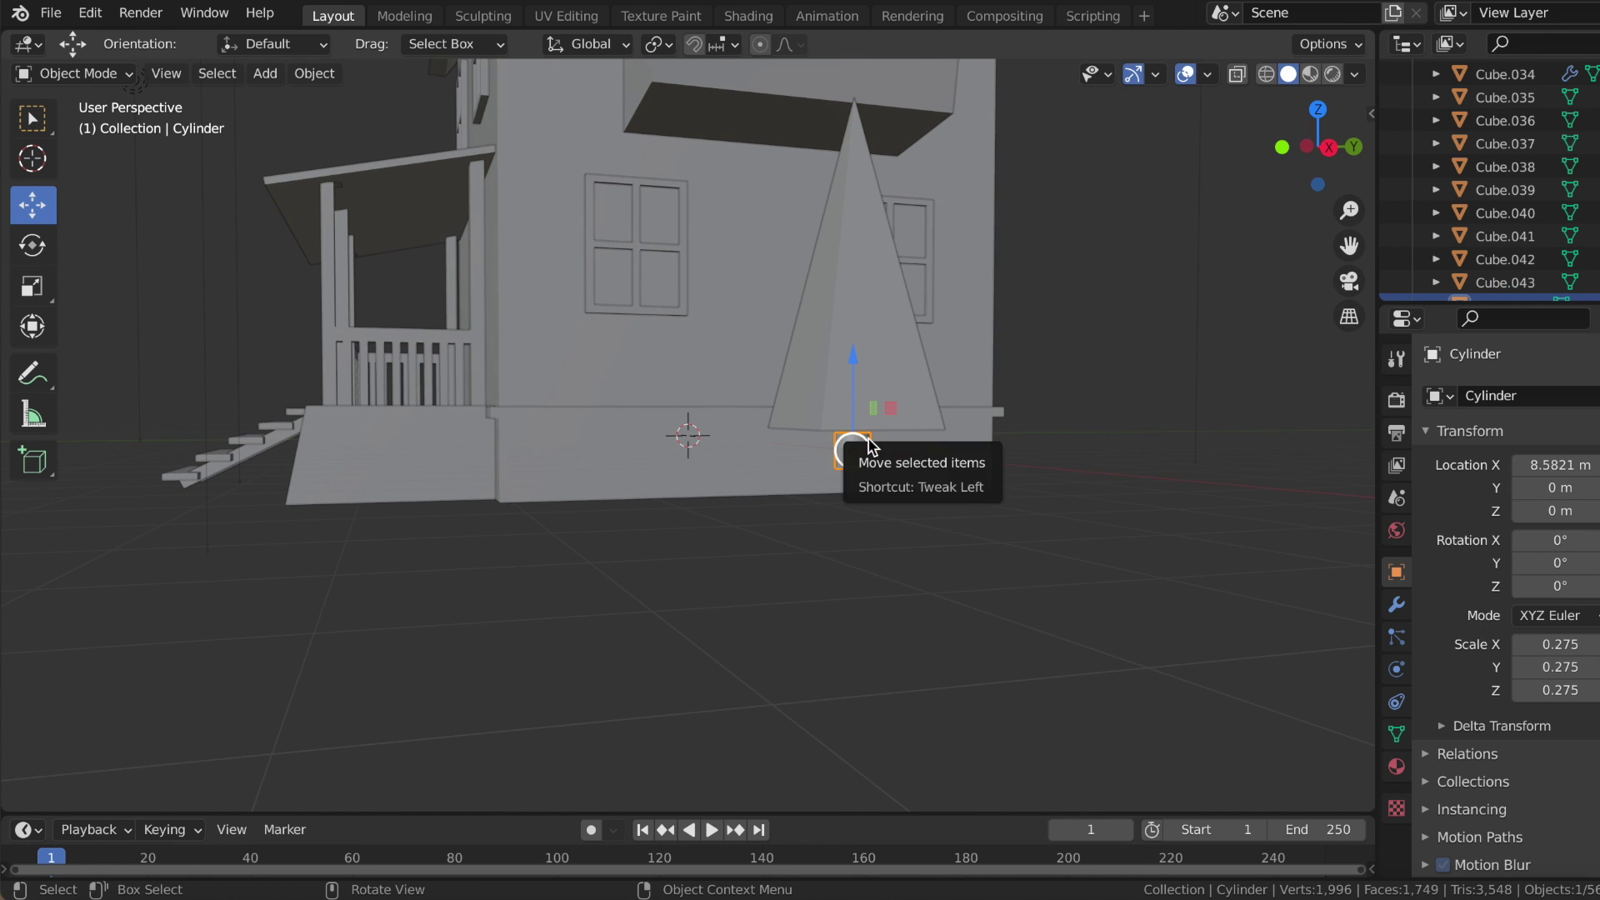
{"action": "key", "text": "Tab"}
{"action": "key", "text": "shift+z"}
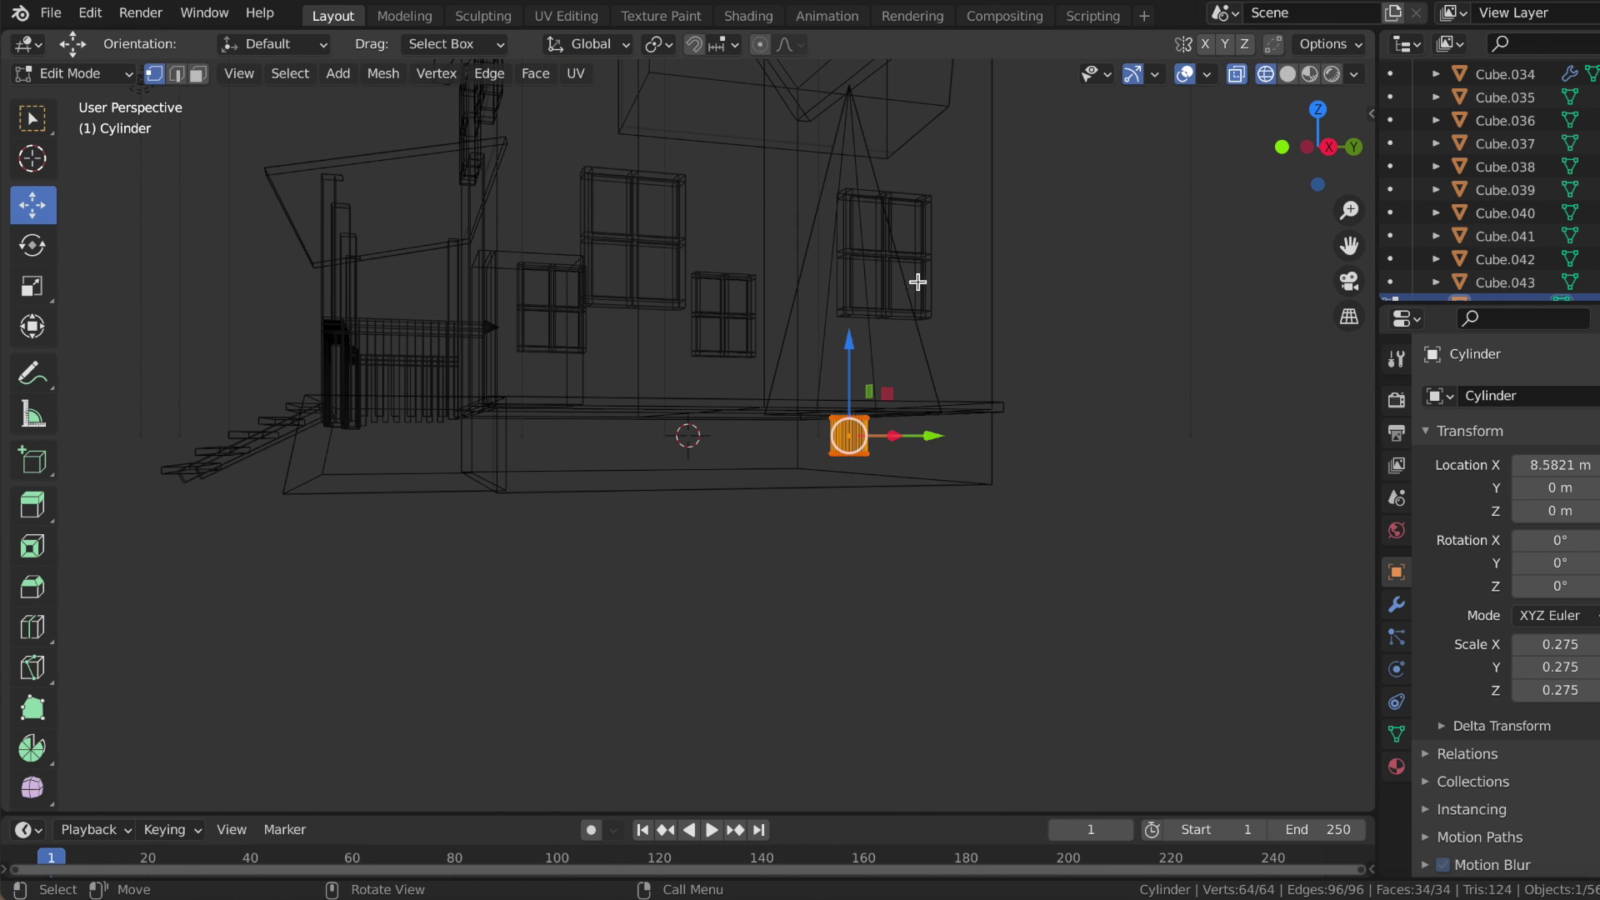
{"action": "left_click", "coordinate": [197, 75]}
{"action": "middle_click_drag", "start_coordinate": [542, 374], "coordinate": [634, 424]}
{"action": "left_click", "coordinate": [787, 599]}
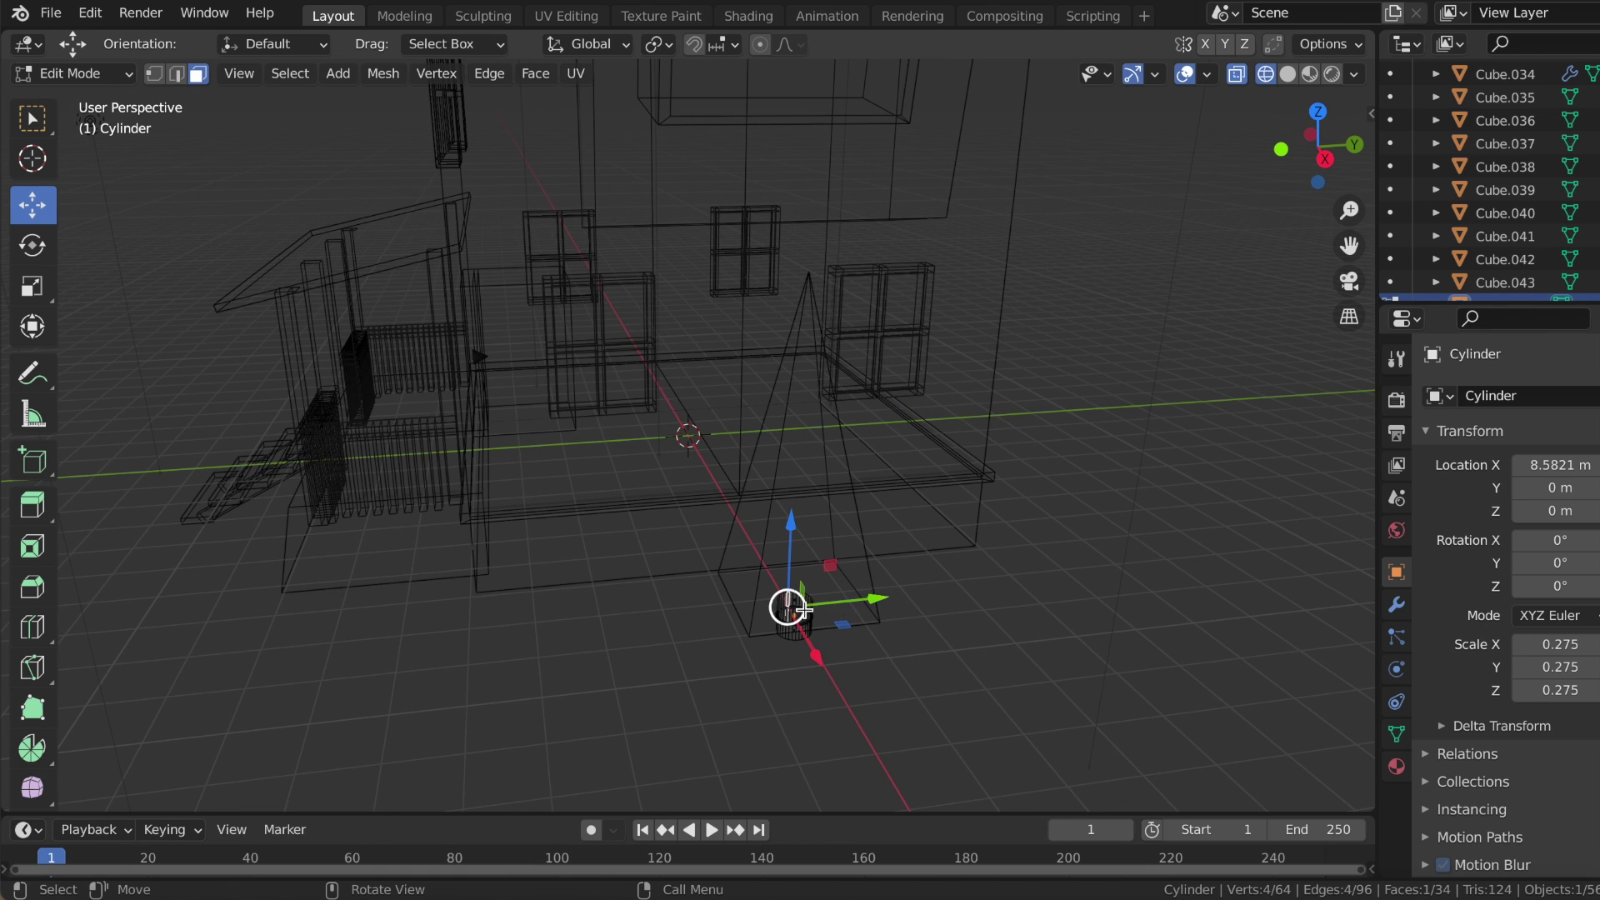
{"action": "scroll", "coordinate": [790, 608], "scroll_direction": "up", "scroll_amount": 2}
{"action": "scroll", "coordinate": [833, 683], "scroll_direction": "up", "scroll_amount": 2}
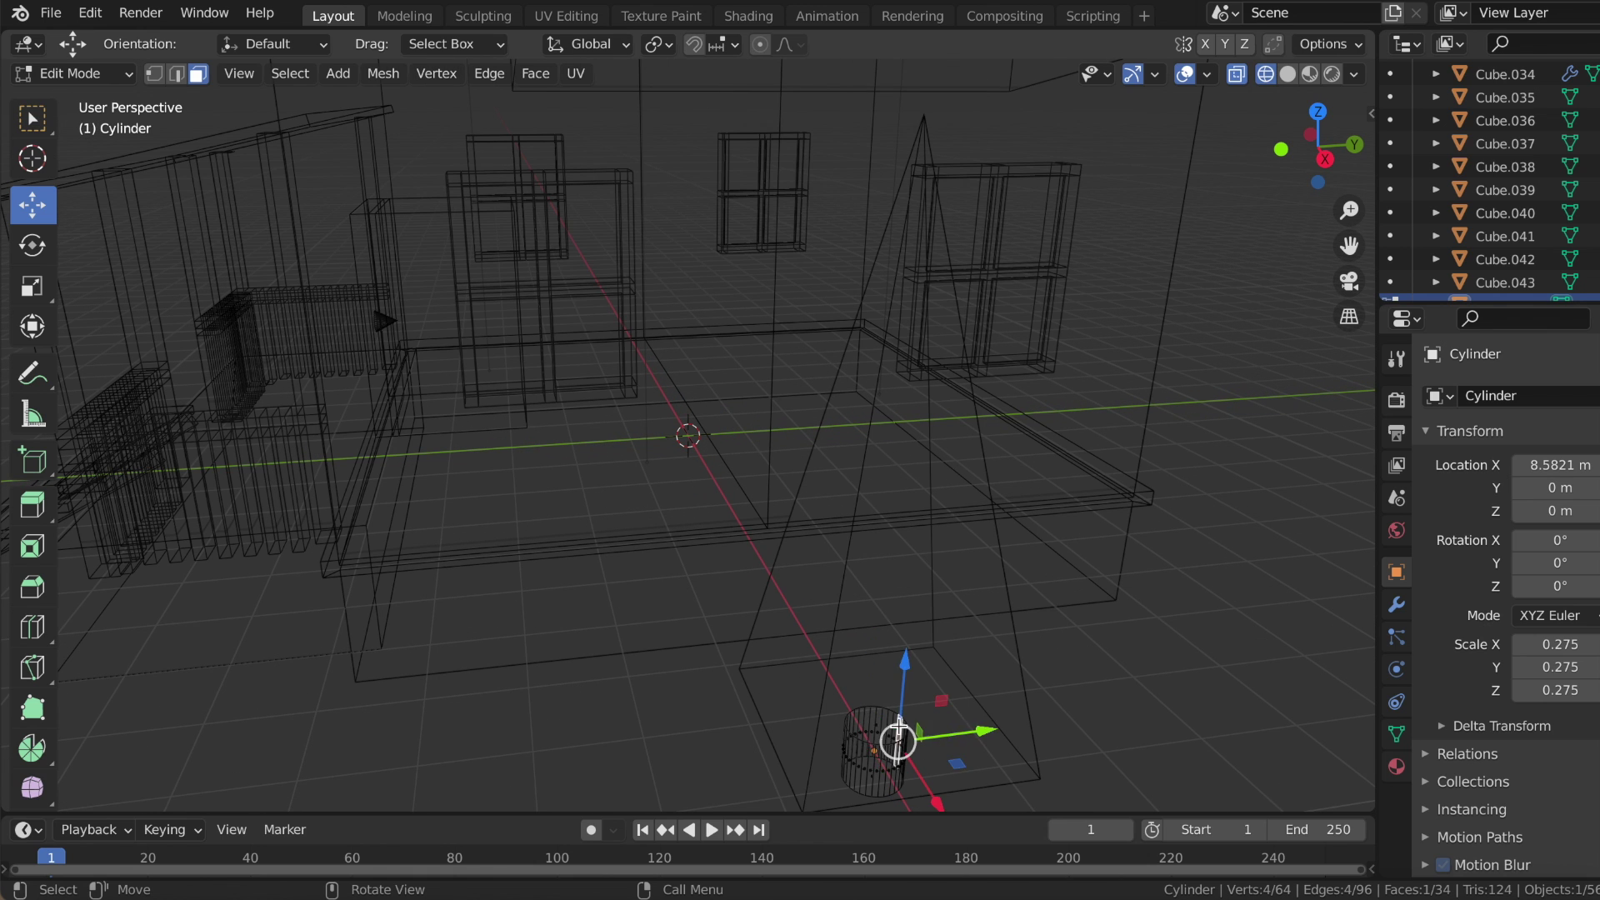
{"action": "left_click_drag", "start_coordinate": [886, 649], "coordinate": [889, 597]}
- Back in Object Mode, lower the trunk slightly to Z −0.14382 m
{"action": "key", "text": "shift+z"}
{"action": "key", "text": "KP_3"}
{"action": "key", "text": "Tab"}
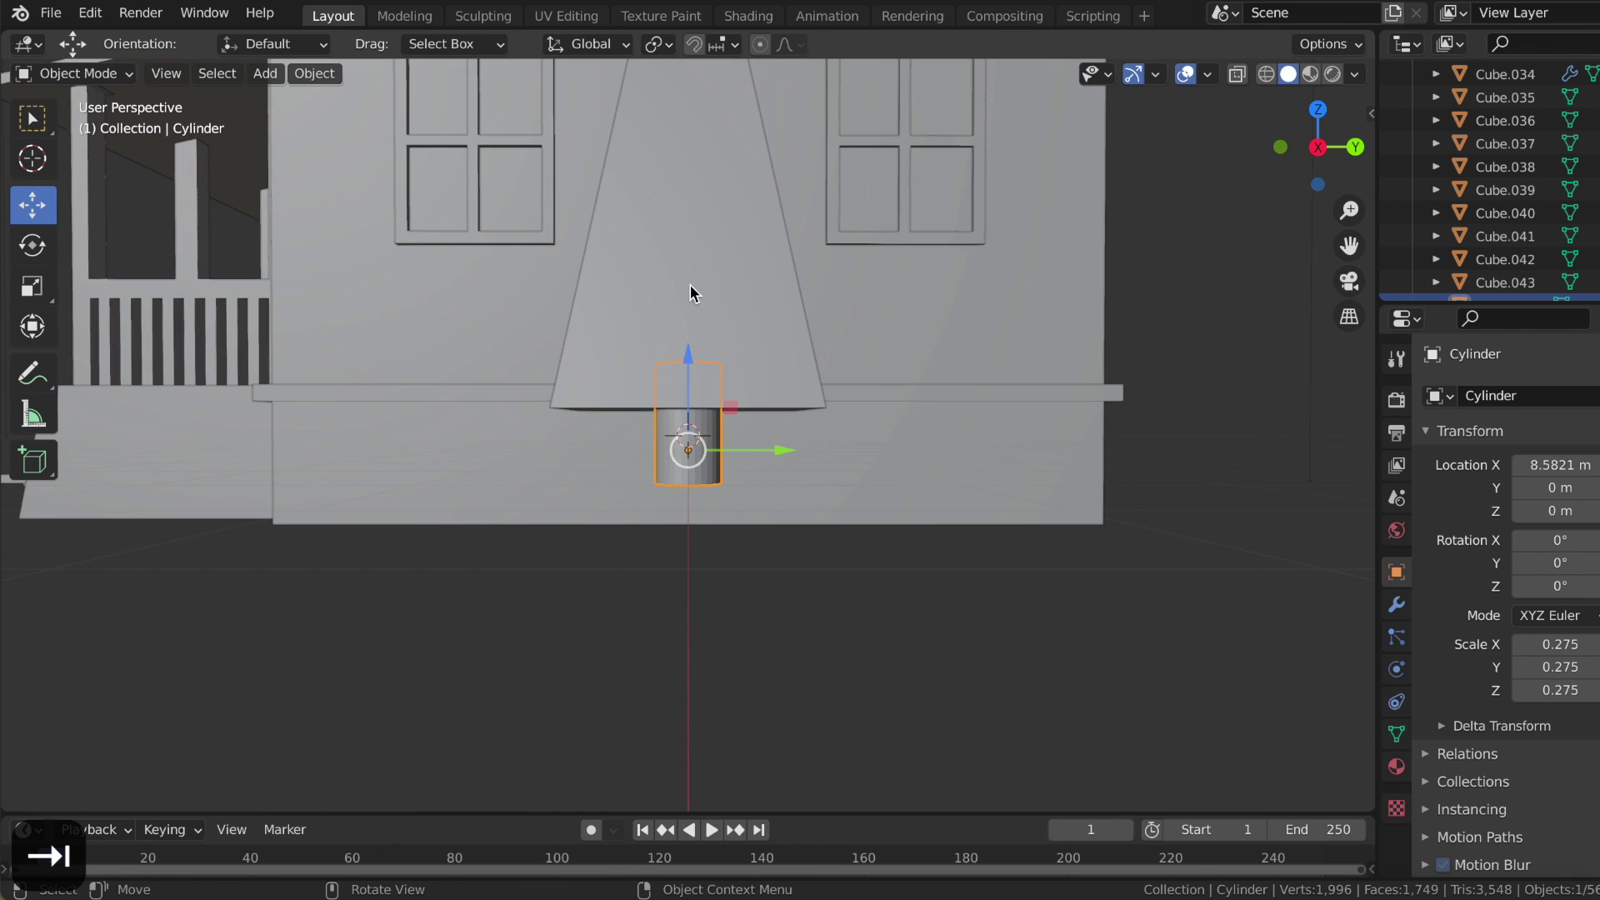
{"action": "left_click_drag", "start_coordinate": [687, 364], "coordinate": [688, 373]}
{"action": "scroll", "coordinate": [688, 373], "scroll_direction": "down", "scroll_amount": 3}
{"action": "middle_click_drag", "start_coordinate": [688, 373], "coordinate": [774, 408]}
{"action": "left_click", "coordinate": [776, 417]}
- Duplicate the pyramid tree top and set the copy's Z rotation to 45°
{"action": "key", "text": "super+c"}
{"action": "key", "text": "super+v"}
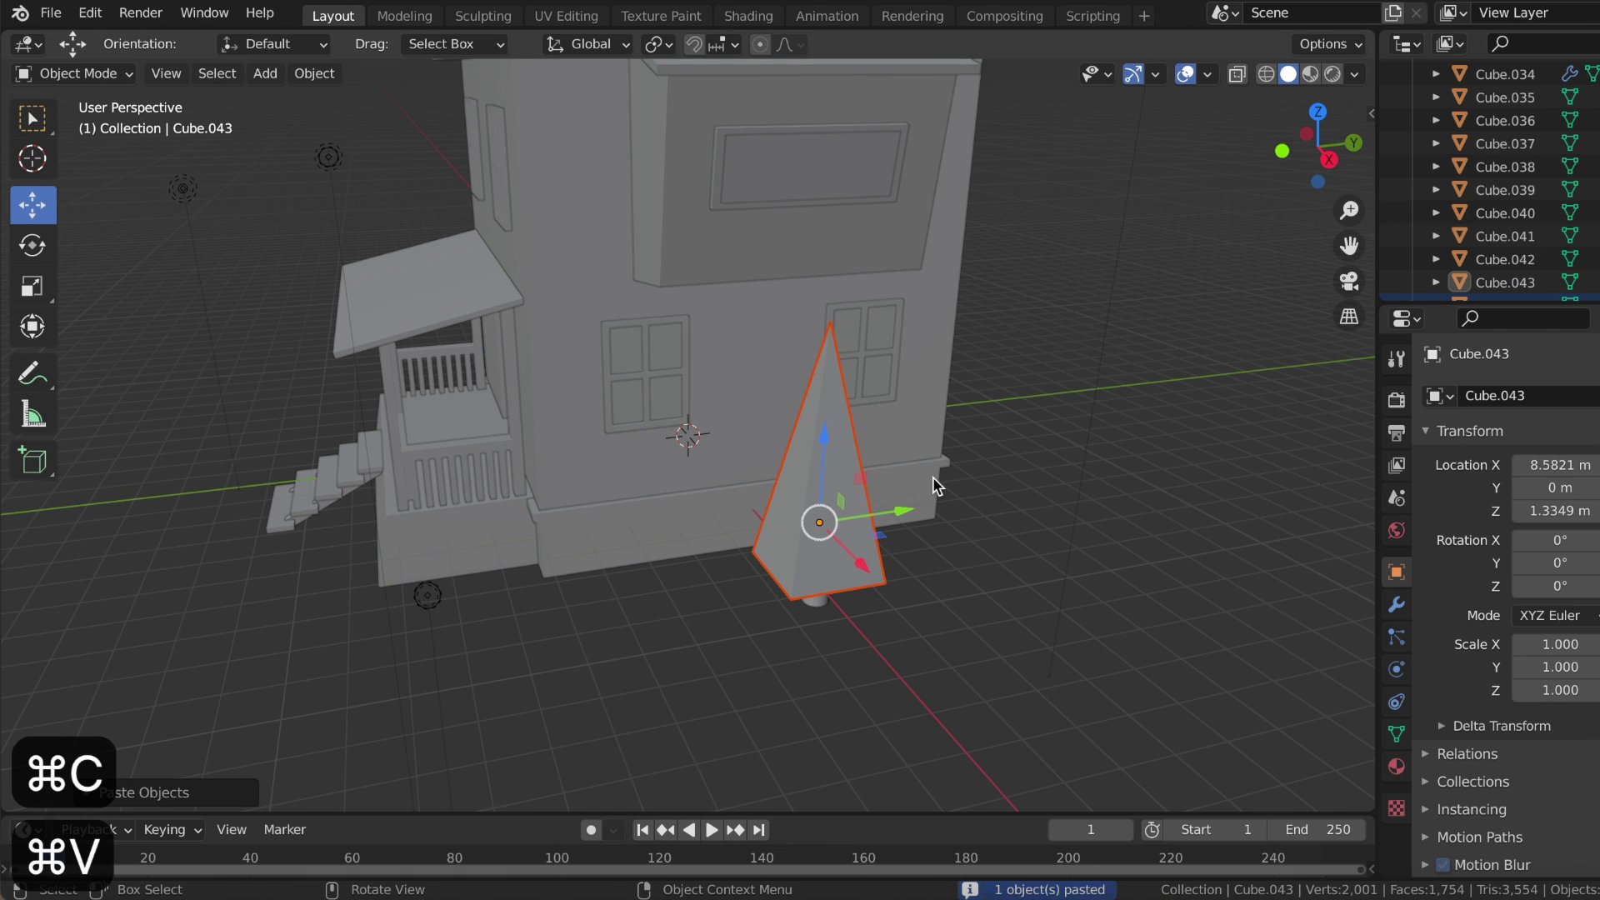
{"action": "left_click", "coordinate": [32, 245]}
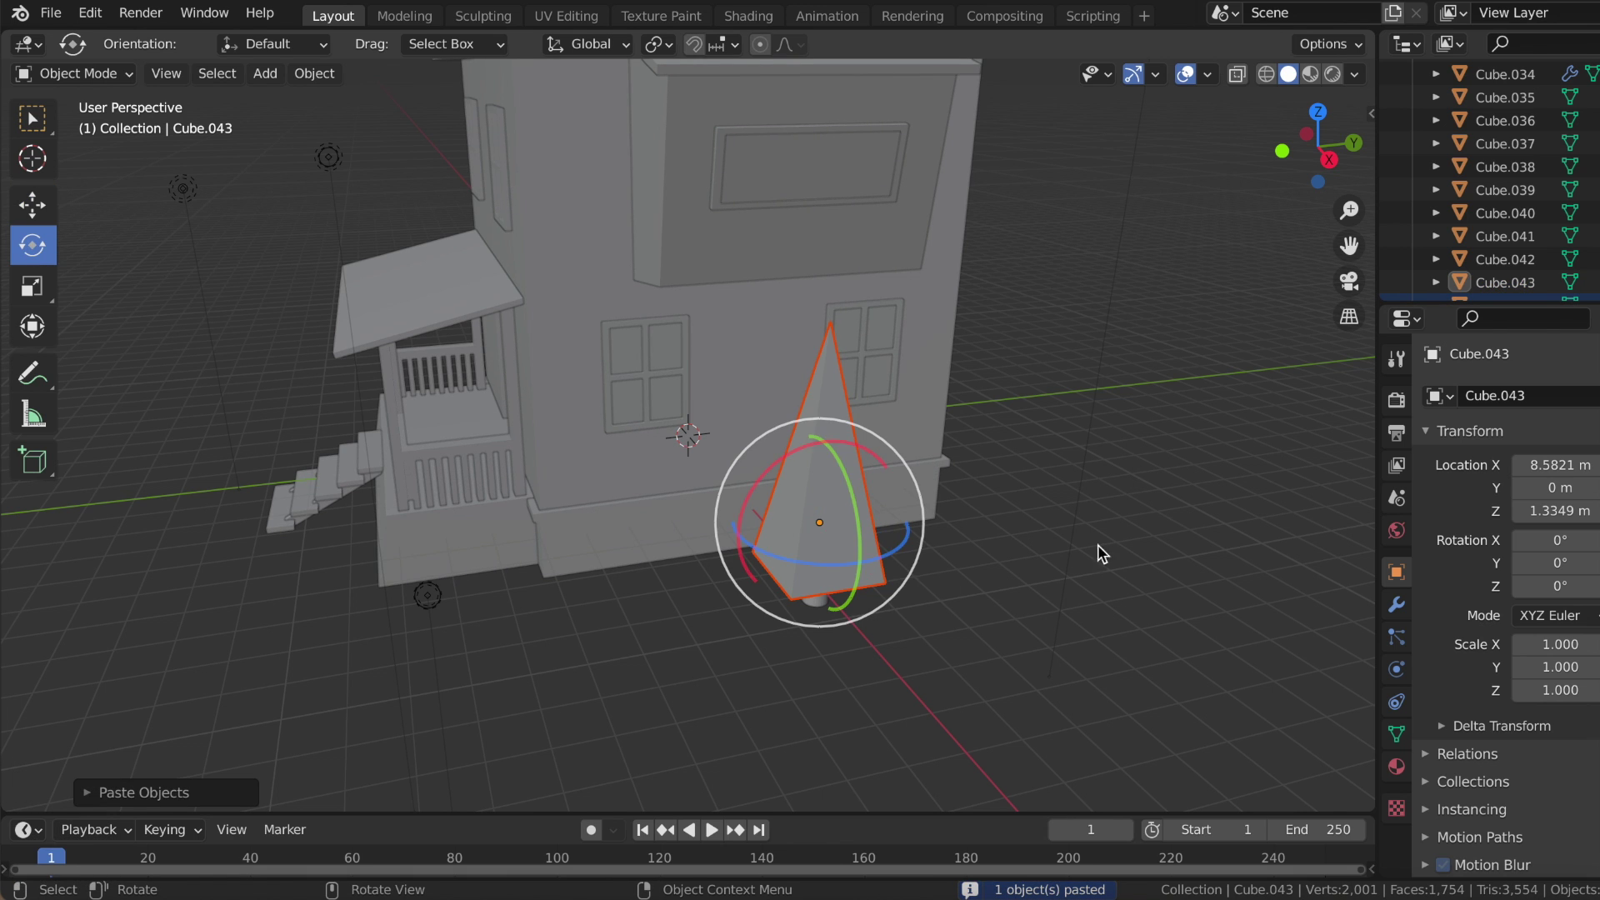
{"action": "middle_click_drag", "start_coordinate": [1116, 616], "coordinate": [1126, 612]}
{"action": "left_click_drag", "start_coordinate": [800, 633], "coordinate": [791, 614]}
{"action": "left_click", "coordinate": [1560, 586]}
{"action": "key", "text": "BackSpace"}
{"action": "key", "text": "BackSpace"}
{"action": "type", "text": "45"}
{"action": "key", "text": "Return"}
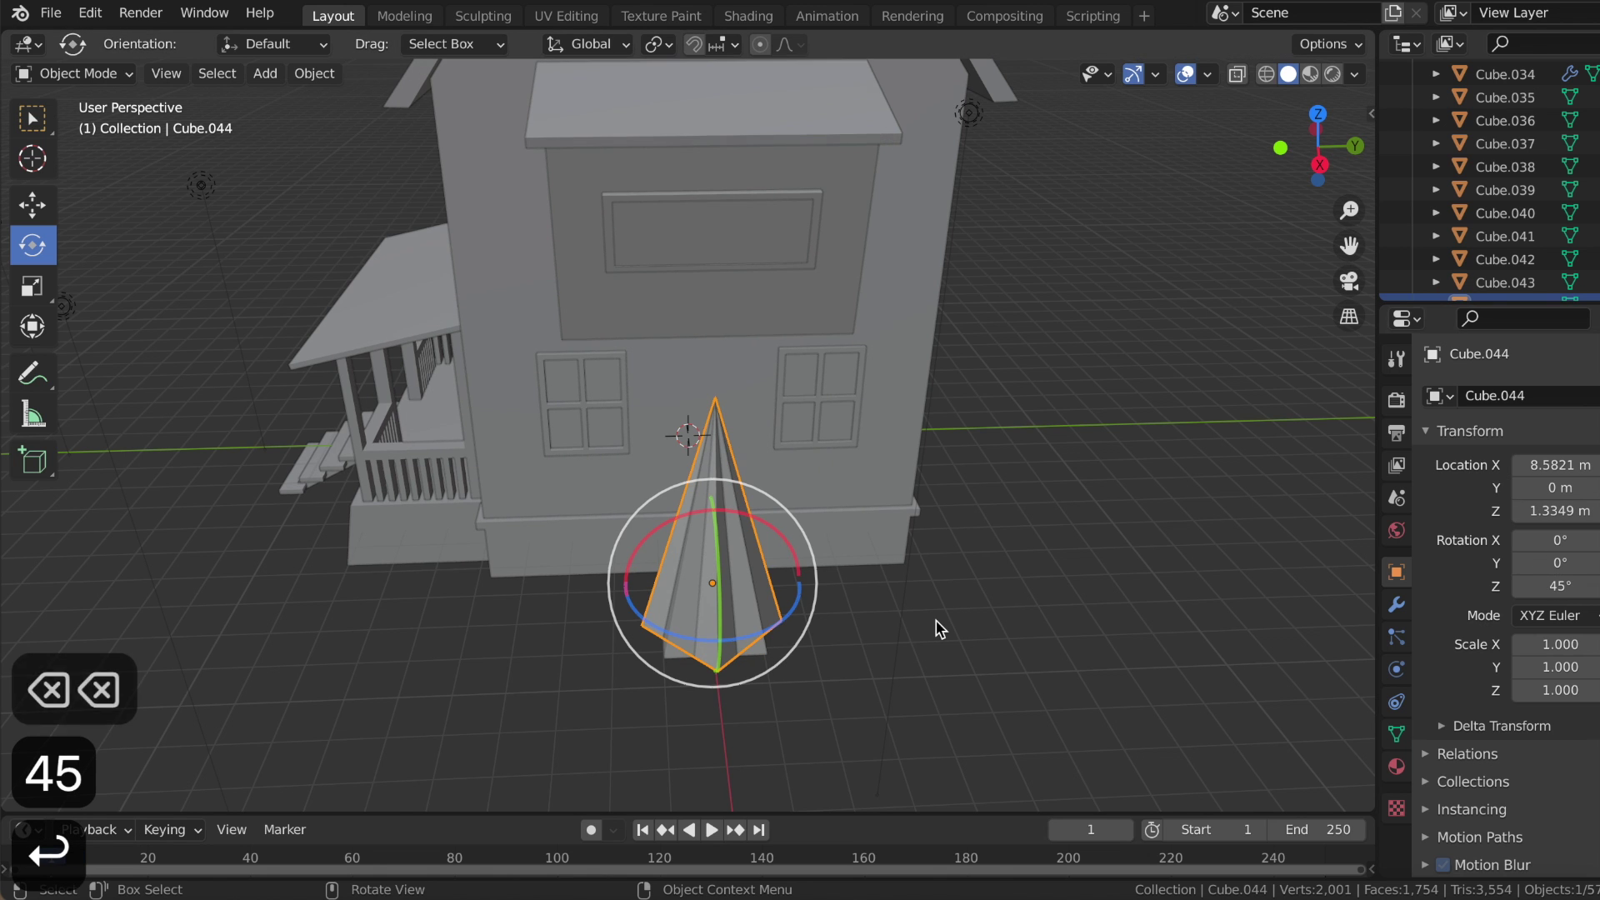
- Join the original and rotated pyramids into one eight-sided tree top with Ctrl+J
{"action": "left_click", "coordinate": [936, 620]}
{"action": "middle_click_drag", "start_coordinate": [936, 620], "coordinate": [911, 608]}
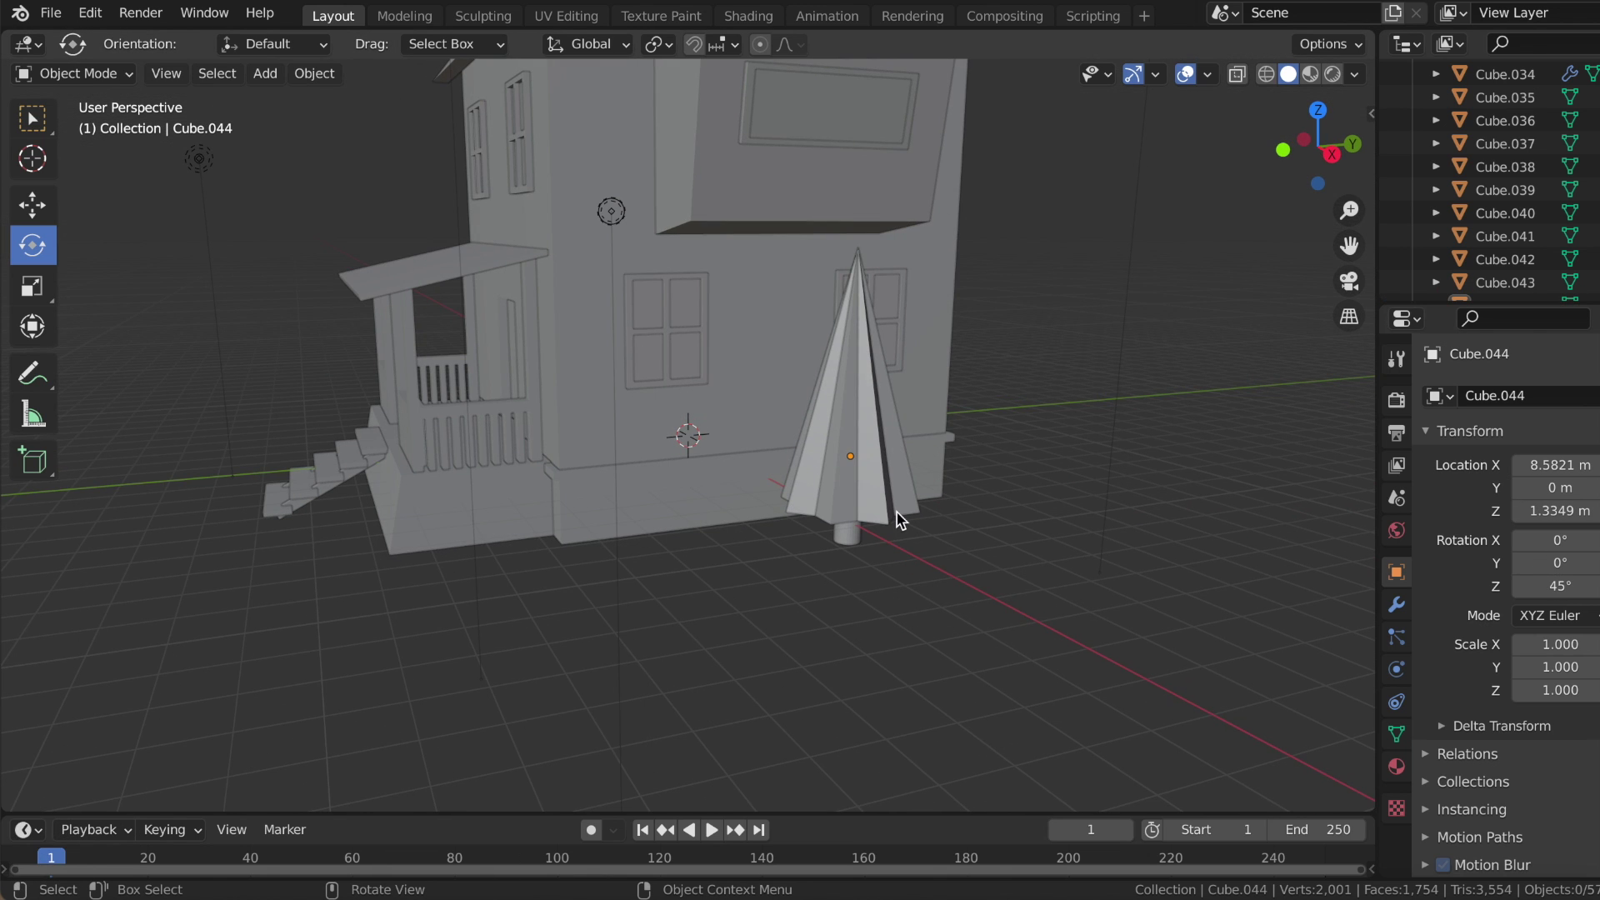
{"action": "middle_click_drag", "start_coordinate": [974, 536], "coordinate": [971, 468]}
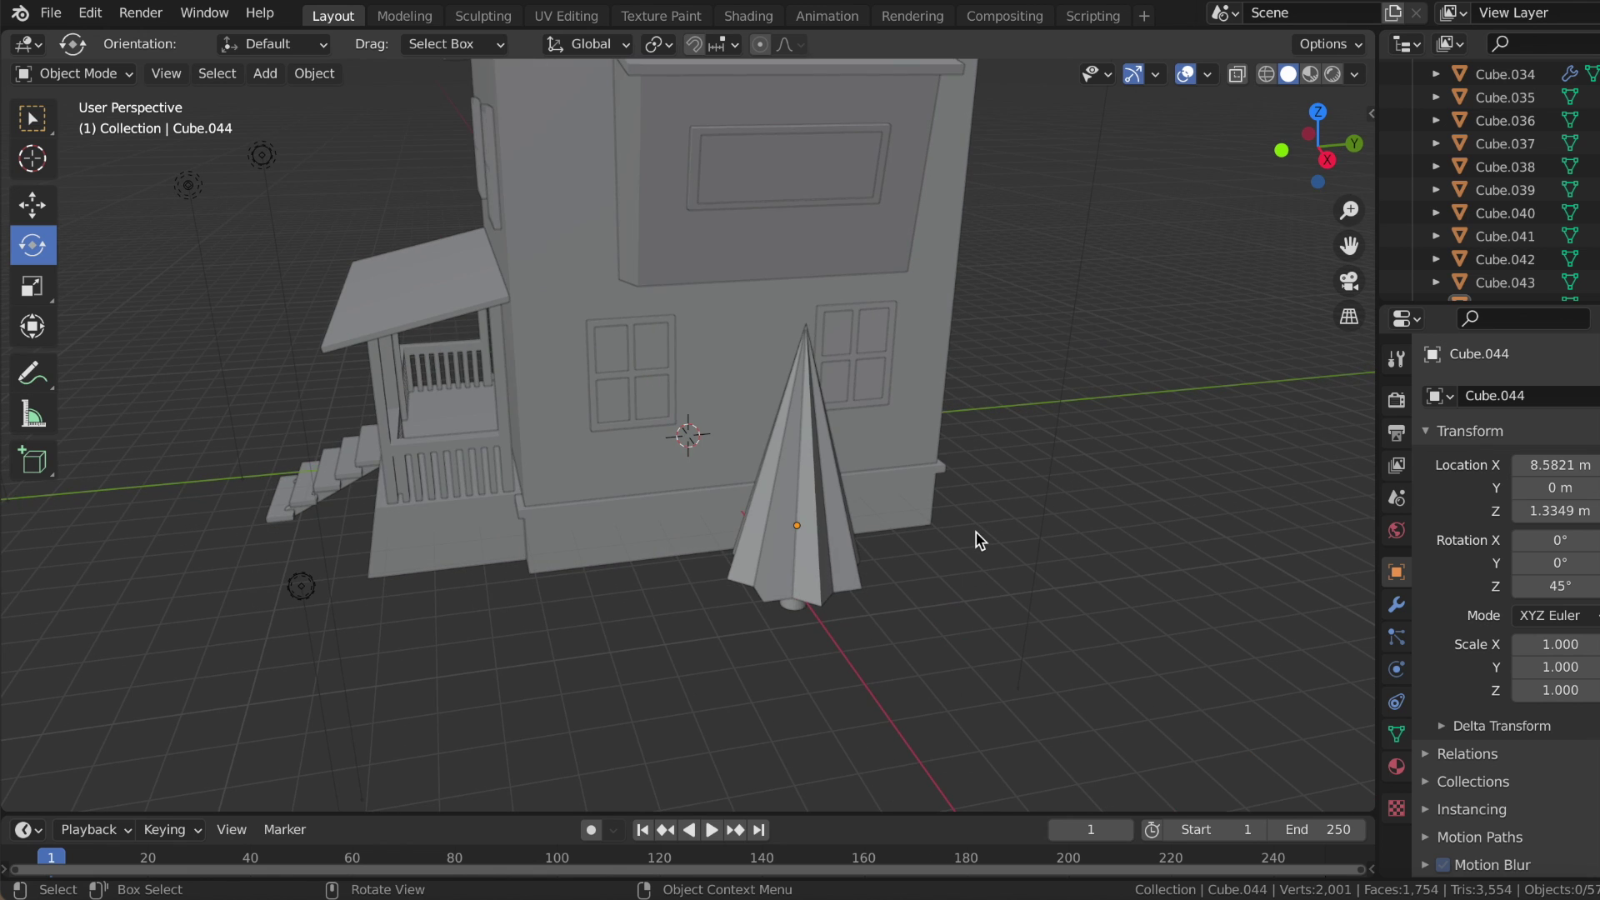
{"action": "left_click", "coordinate": [972, 467]}
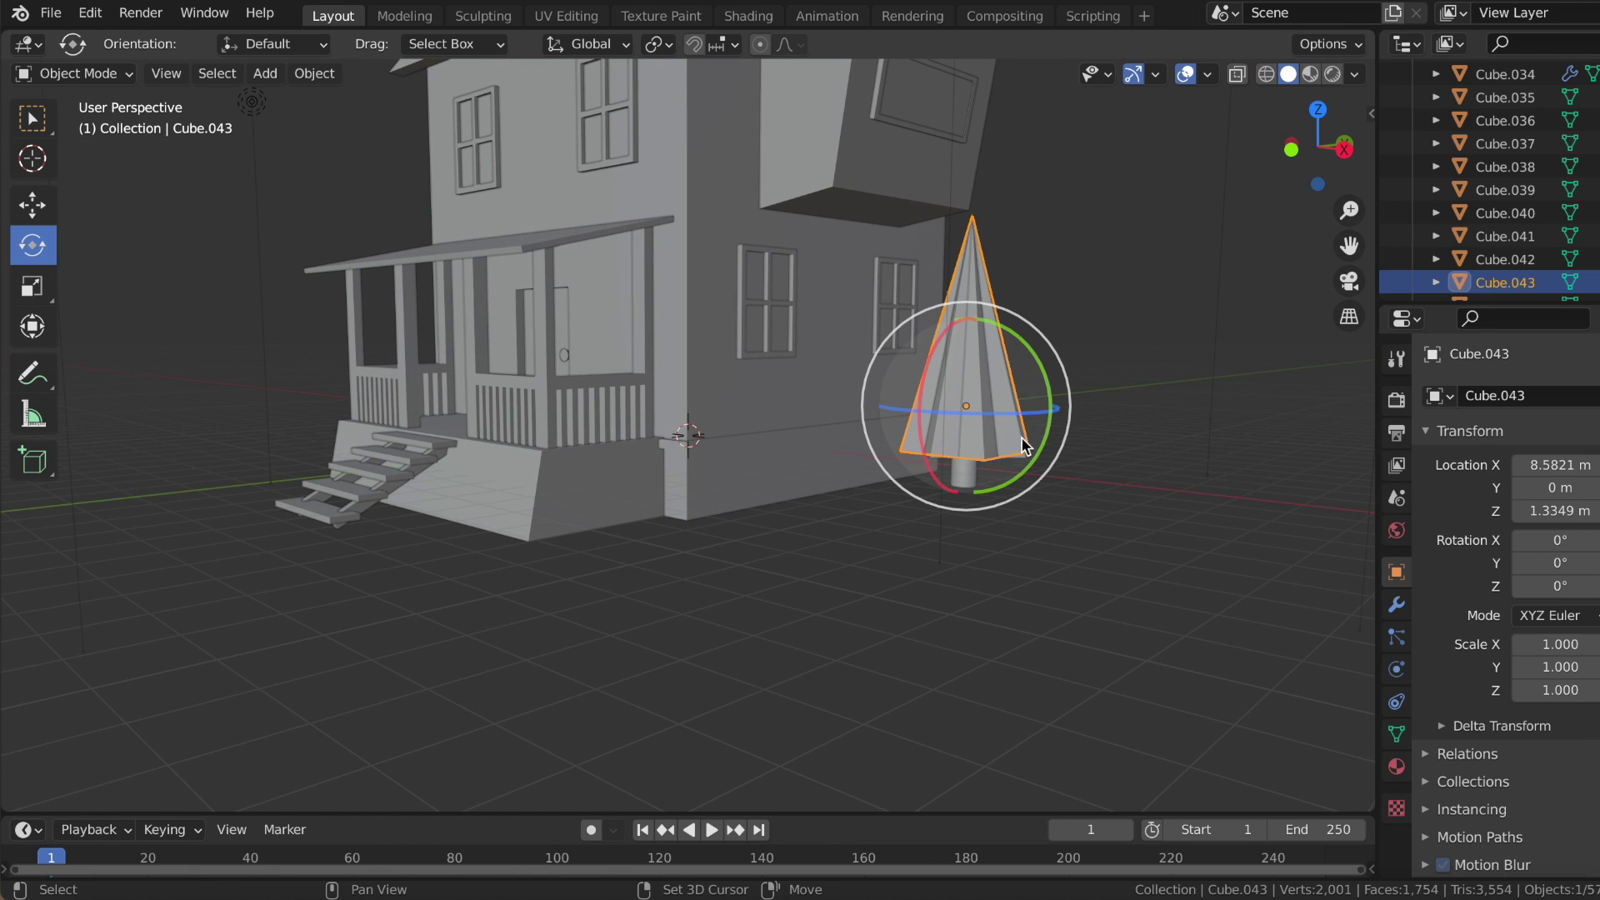
{"action": "key", "text": "KP_6"}
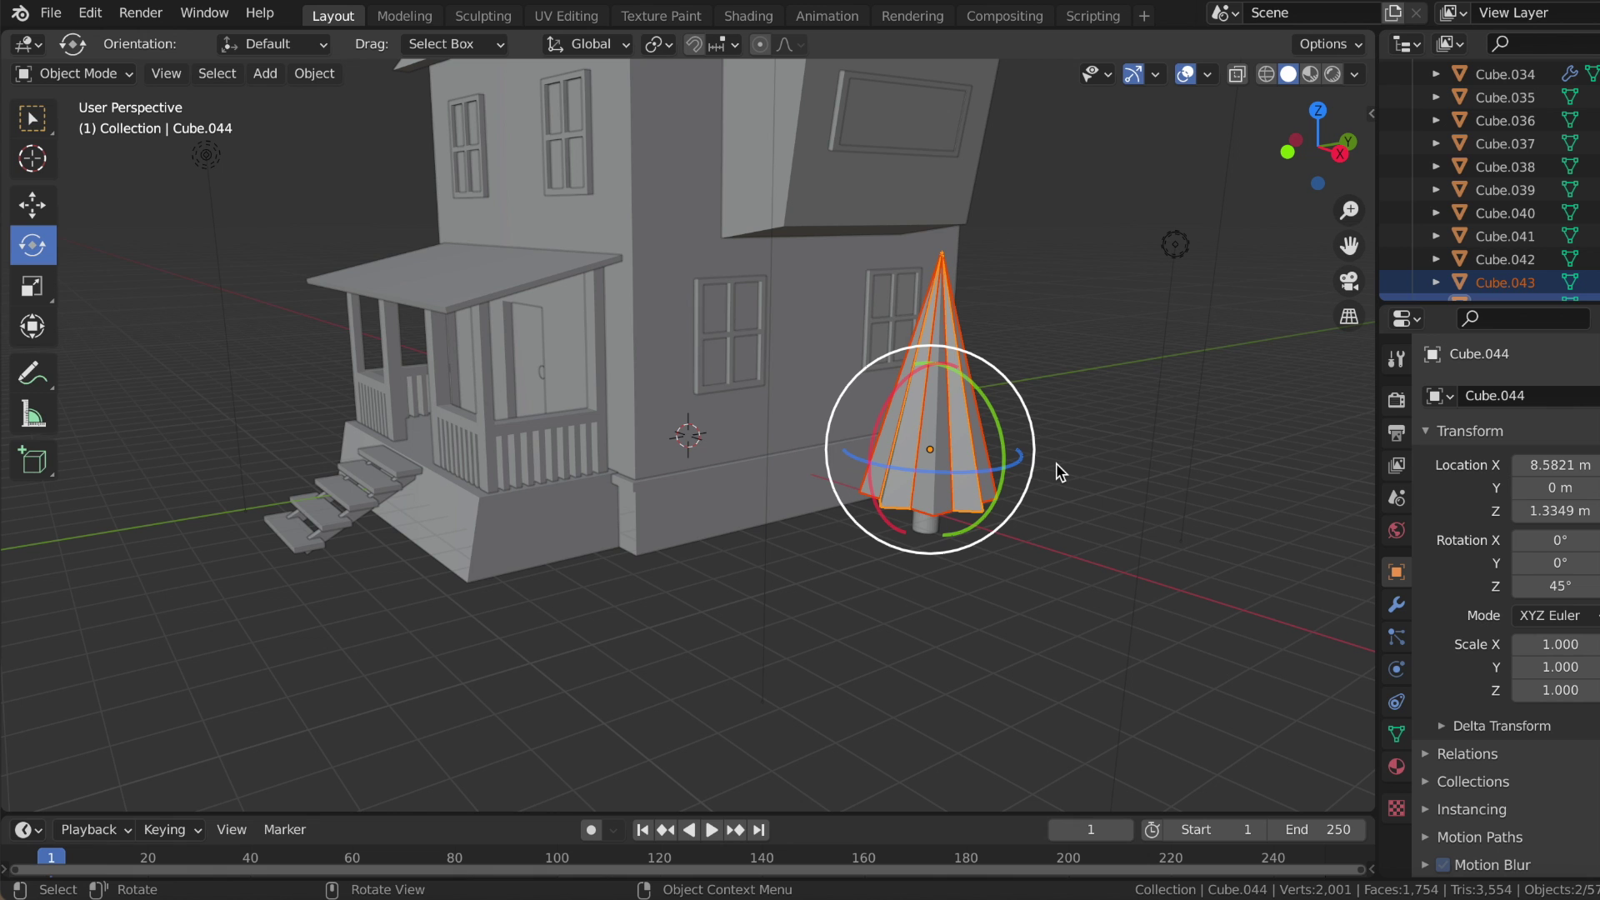
{"action": "key", "text": "ctrl+j"}
{"action": "key", "text": "KP_6"}
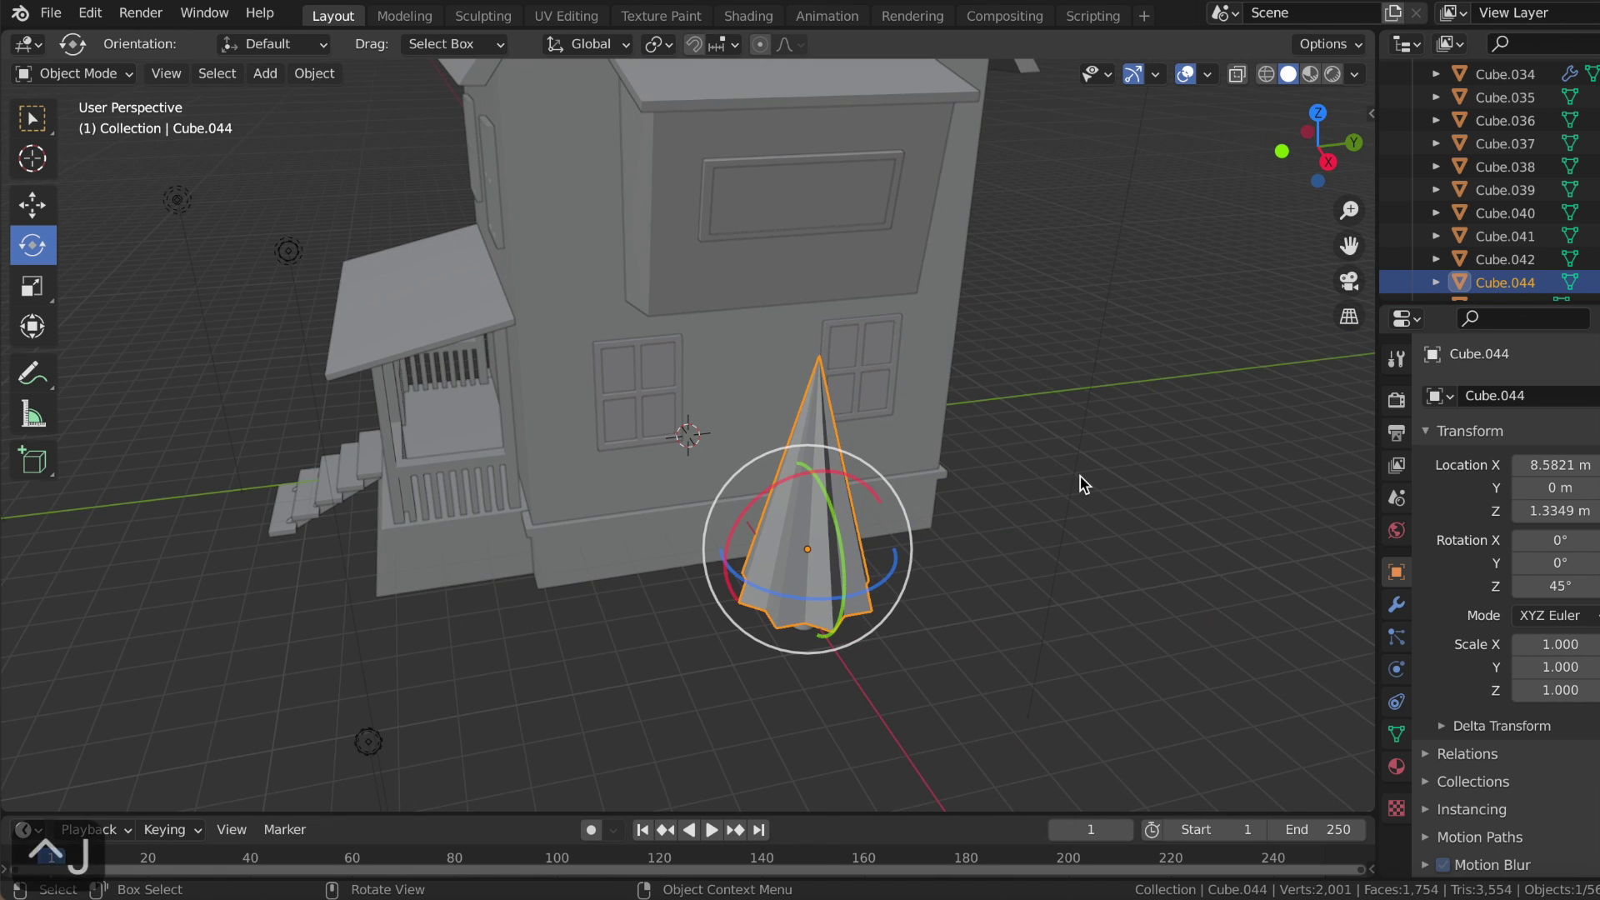
{"action": "key", "text": "KP_6"}
- Select the trunk cylinder inside the tree base
{"action": "left_click", "coordinate": [757, 623]}
{"action": "key", "text": "KP_8"}
{"action": "left_click", "coordinate": [800, 560]}
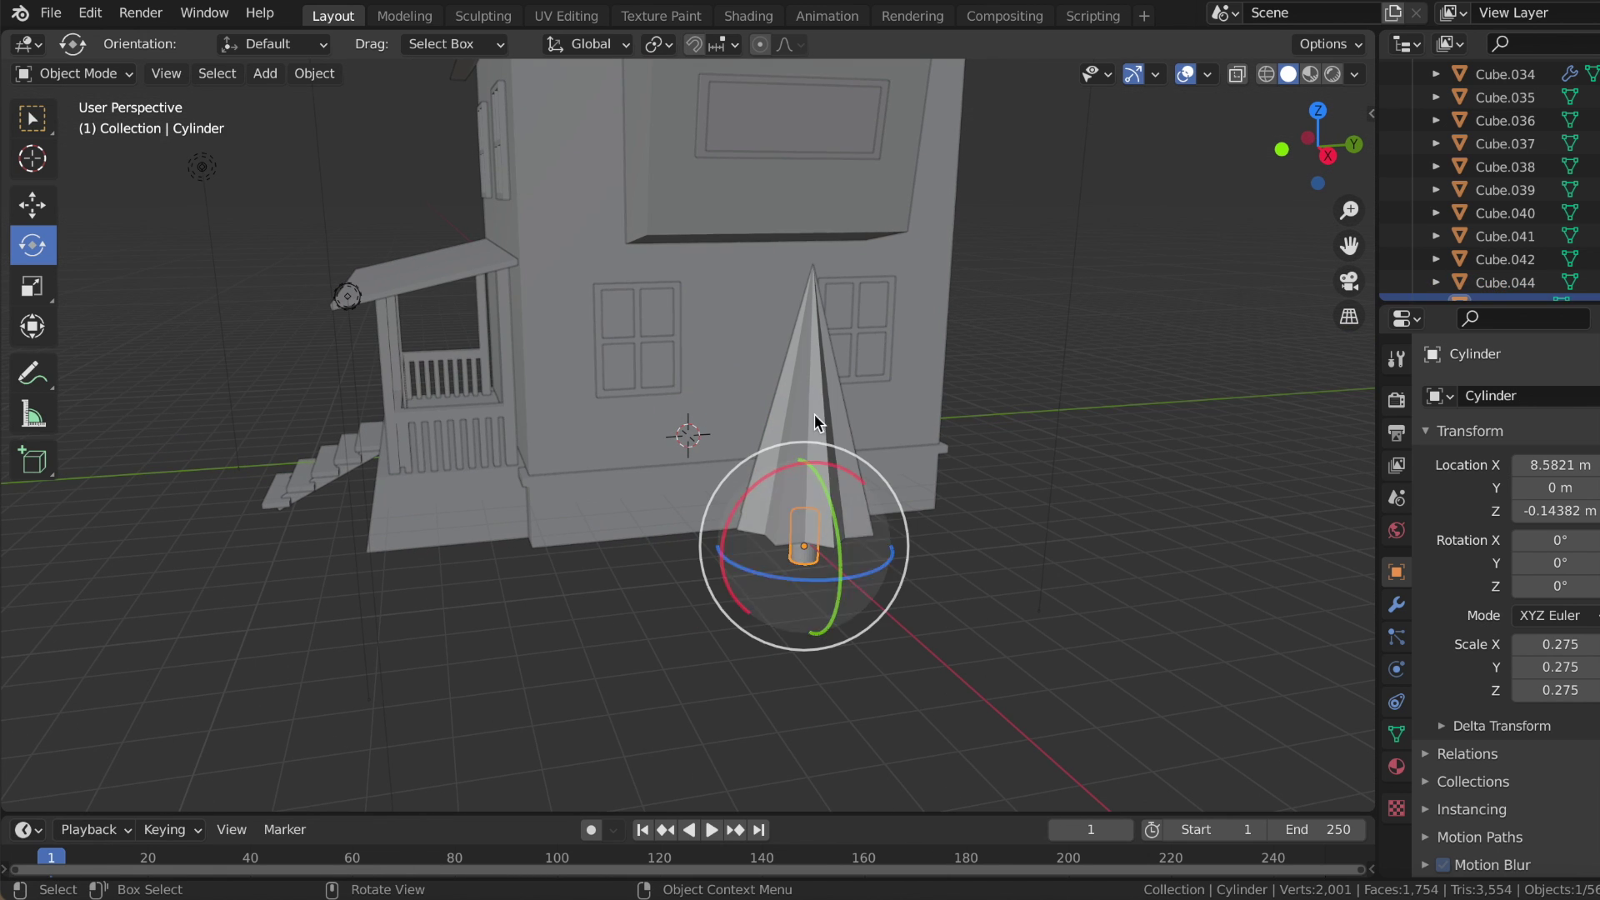
- Slide the merged tree top along Y beside the house and scale it slightly
{"action": "left_click", "coordinate": [823, 399]}
{"action": "key", "text": "shift+space"}
{"action": "key", "text": "g"}
{"action": "mouse_move", "coordinate": [867, 513]}
{"action": "left_mouse_down"}
{"action": "mouse_move", "coordinate": [660, 510]}
{"action": "mouse_move", "coordinate": [703, 502]}
{"action": "left_mouse_up"}
{"action": "middle_click_drag", "start_coordinate": [704, 502], "coordinate": [833, 567]}
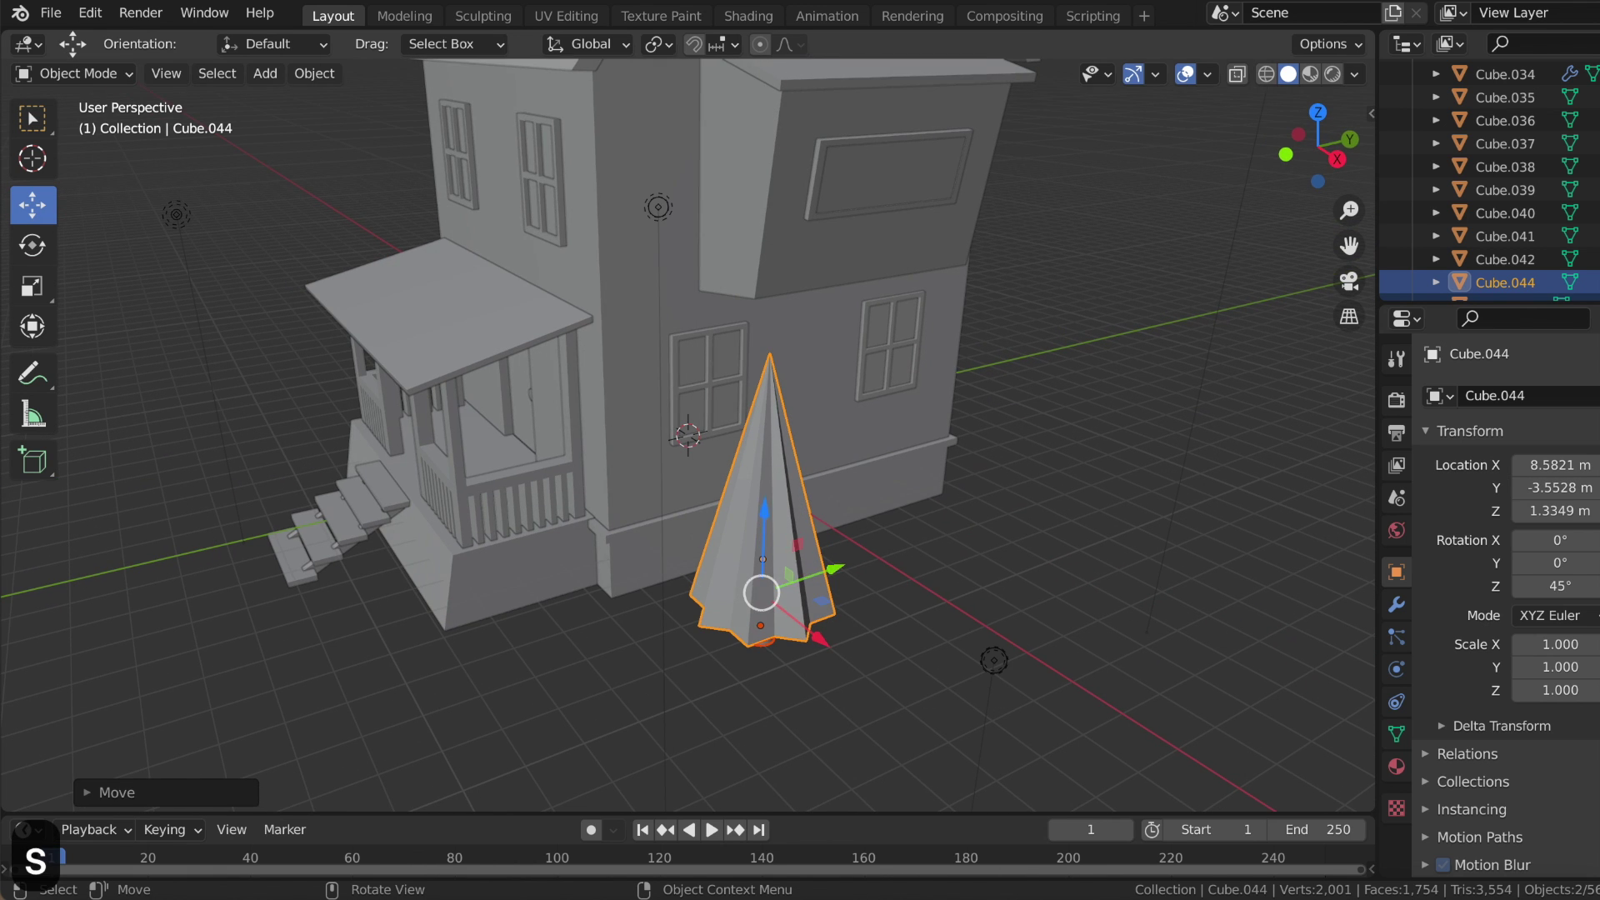
{"action": "key", "text": "s"}
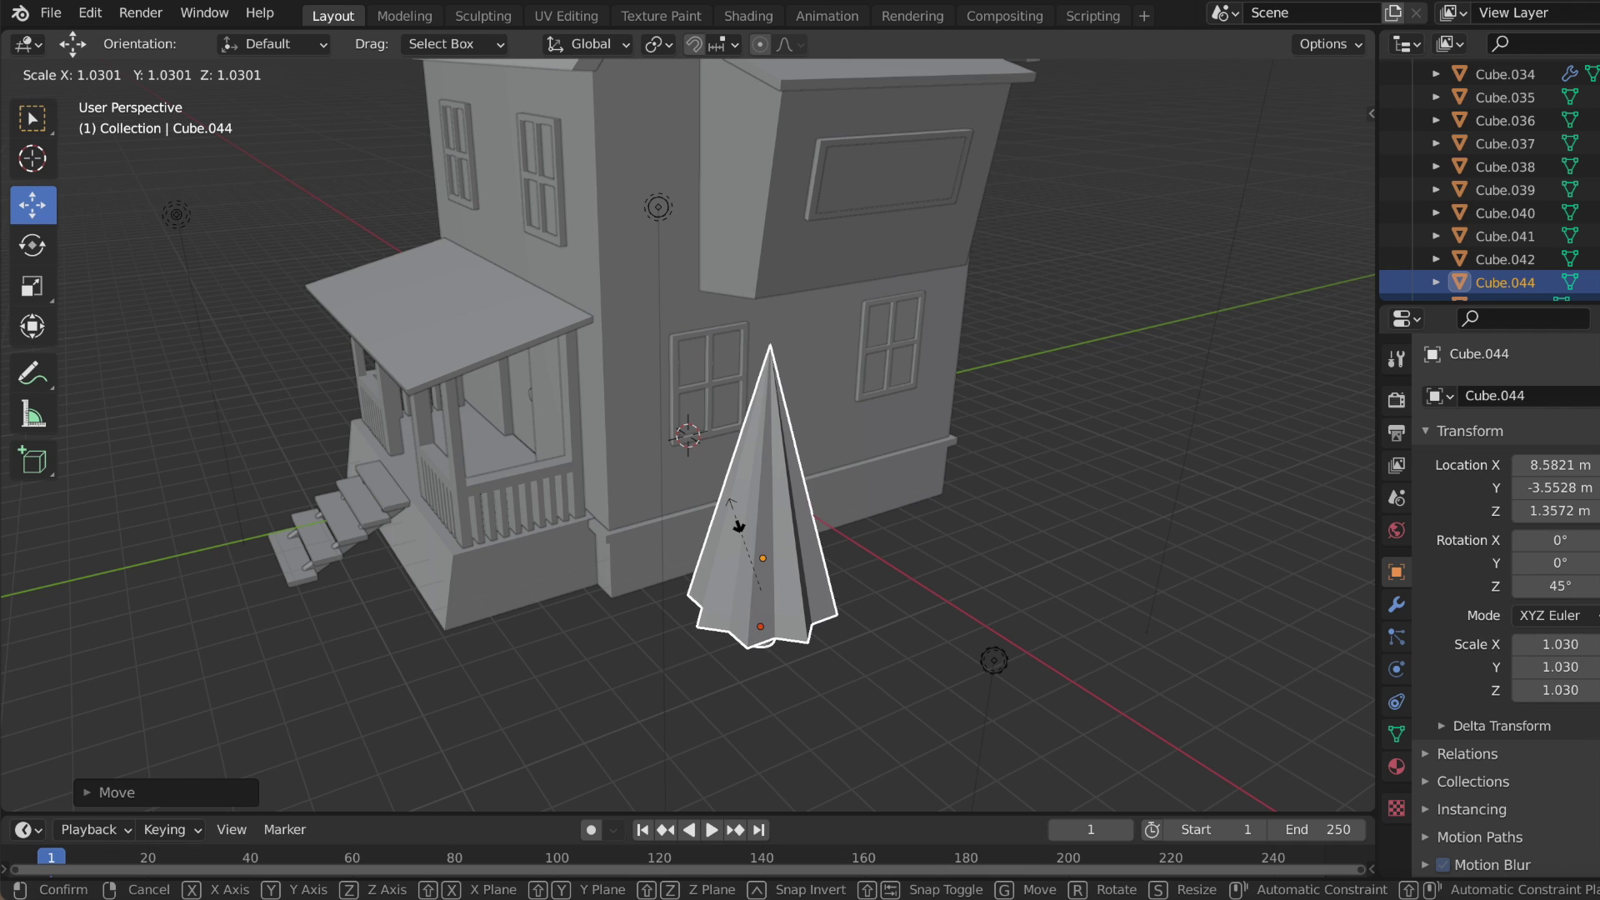
{"action": "left_click", "coordinate": [739, 525]}
{"action": "left_click_drag", "start_coordinate": [835, 574], "coordinate": [917, 579]}
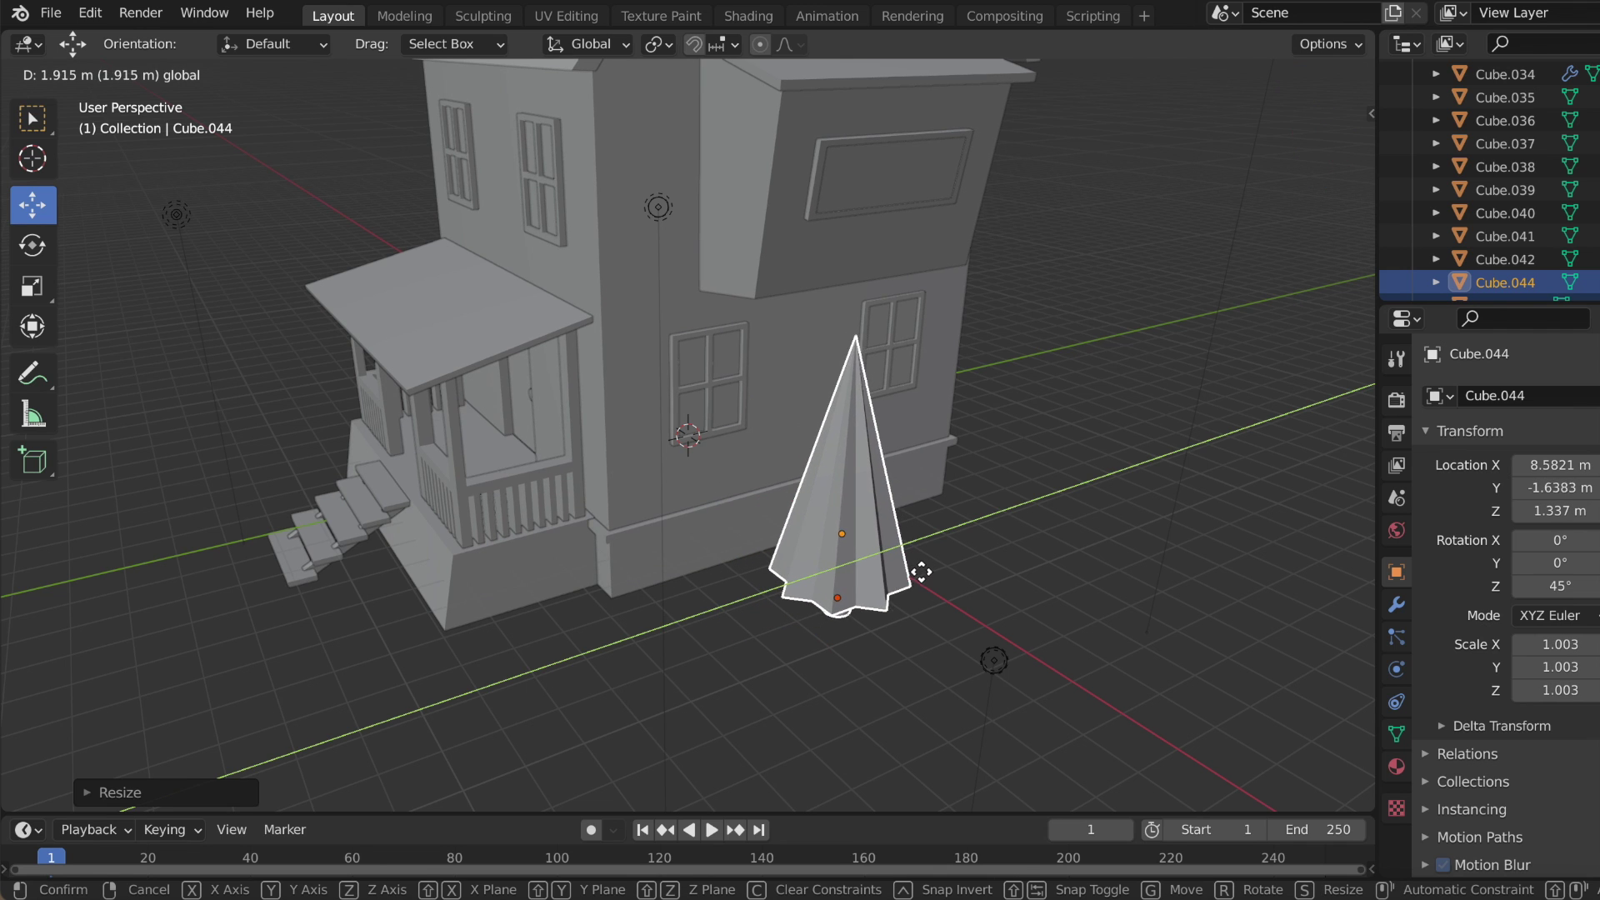
- Paste a smaller copy of the tree and place it in front of the first
{"action": "key", "text": "ctrl+c"}
{"action": "key", "text": "ctrl+v"}
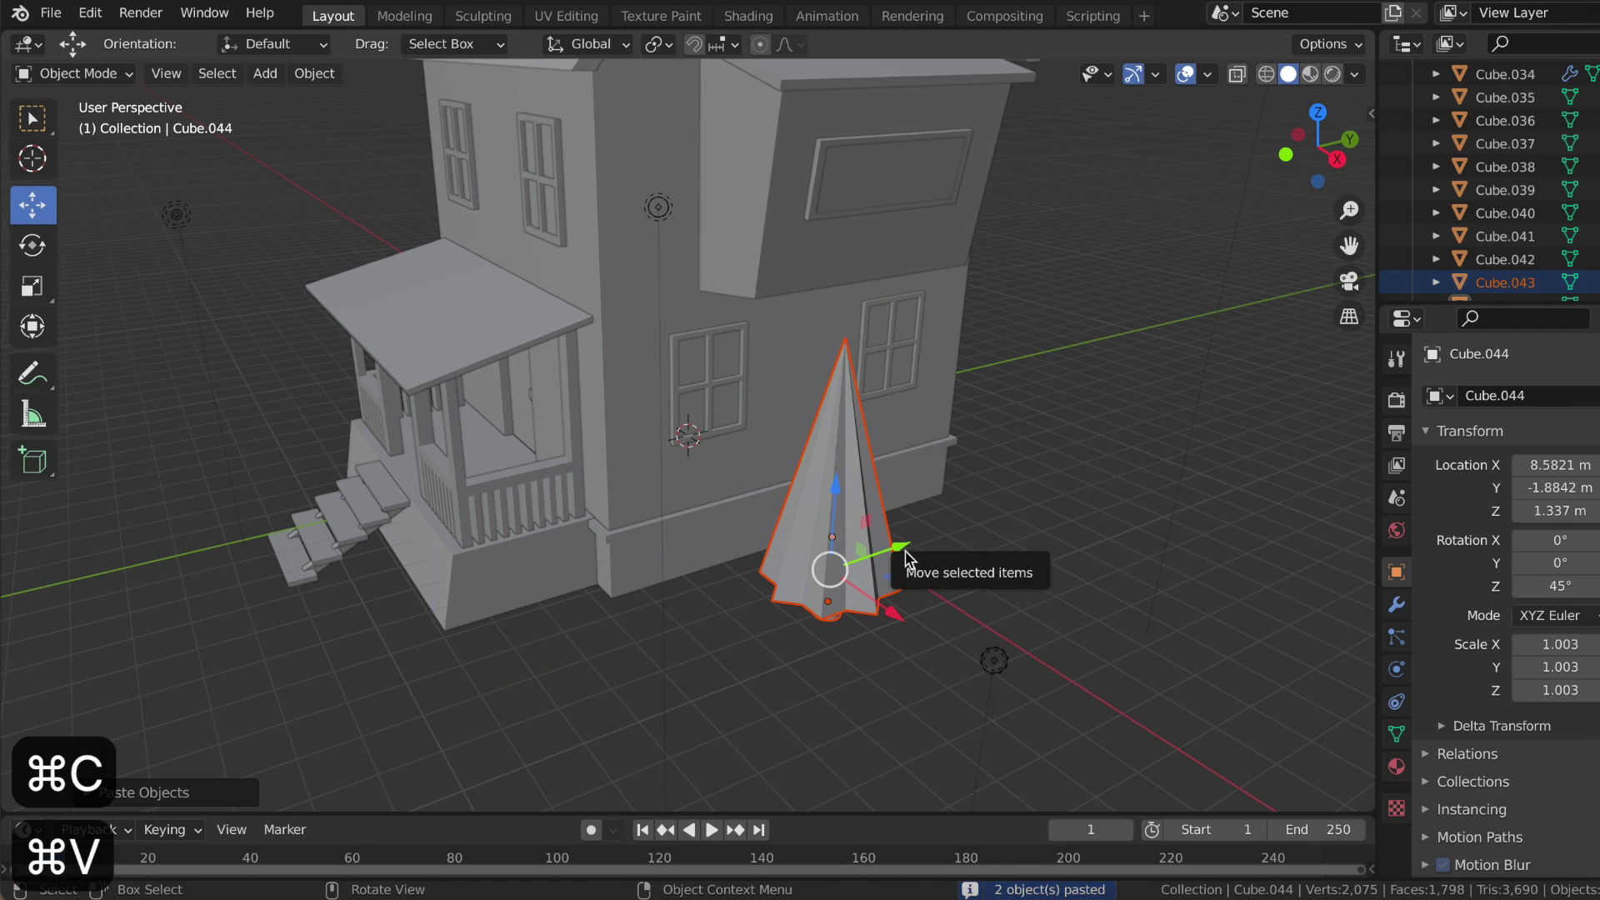
{"action": "key", "text": "s"}
{"action": "left_click", "coordinate": [800, 574]}
{"action": "key", "text": "g"}
{"action": "left_click", "coordinate": [787, 642]}
{"action": "key", "text": "g"}
{"action": "left_click", "coordinate": [821, 670]}
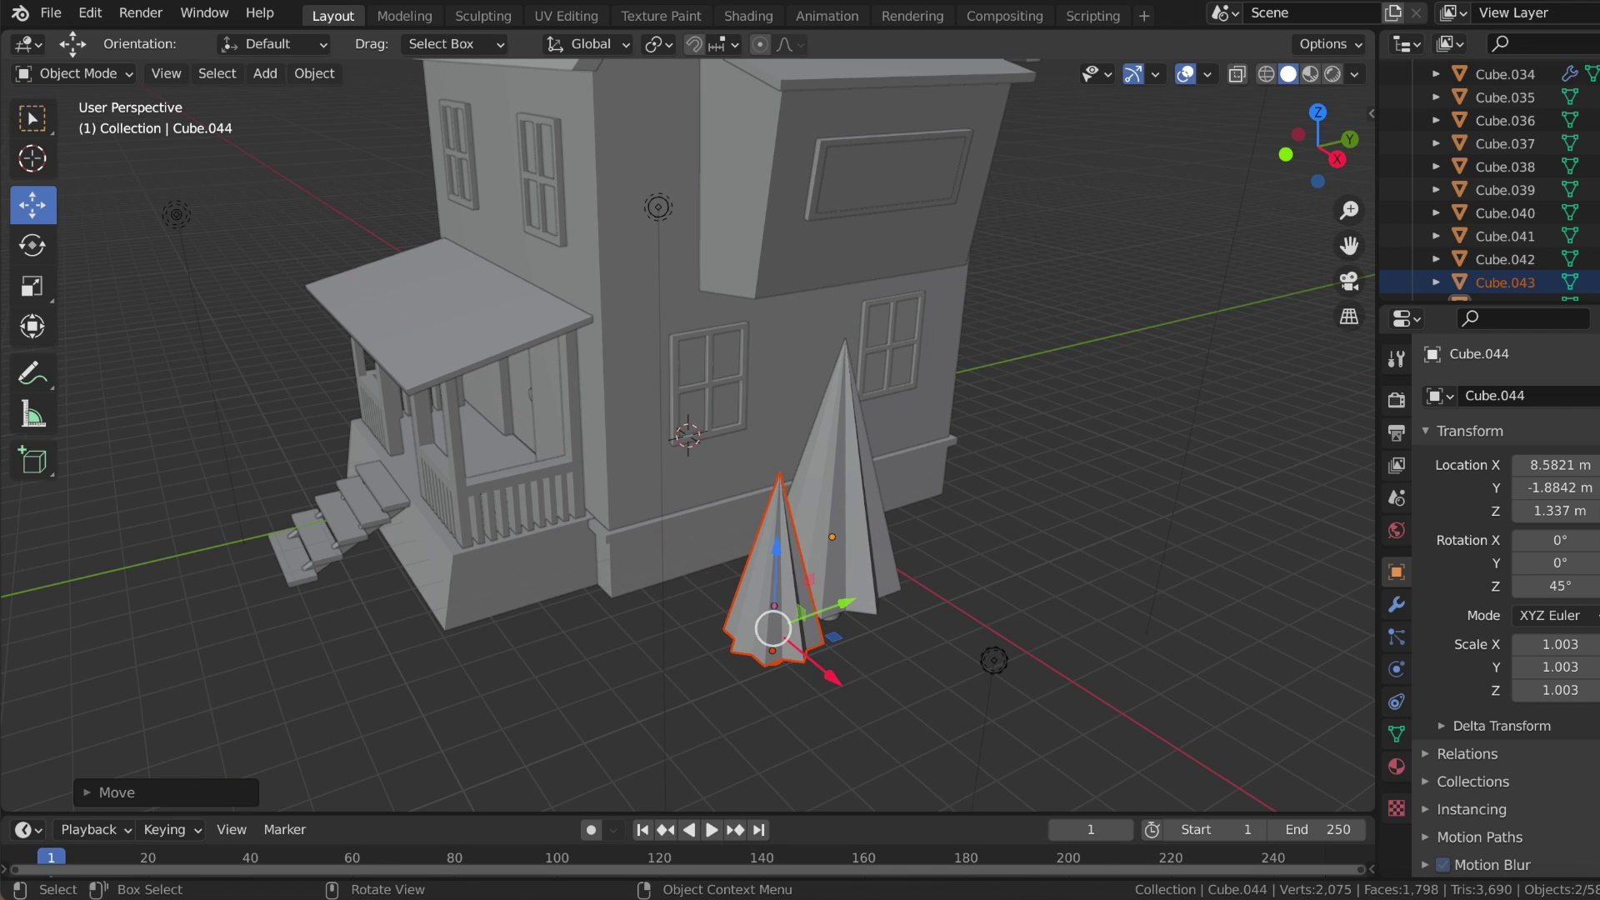